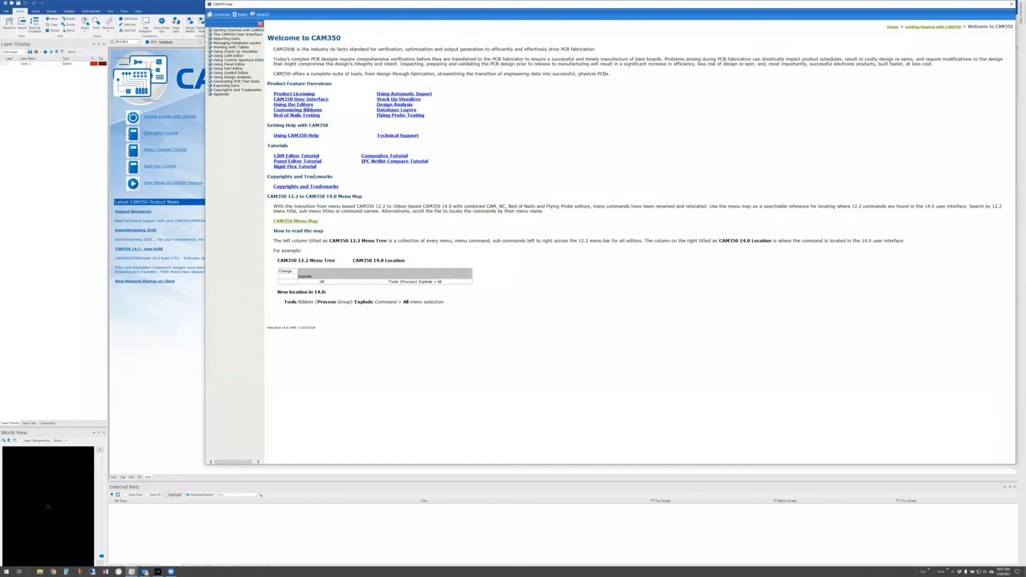
- View the CAM350 Menu Map table comparing 12.2 commands with their 14.0 locations, then close help
left_click(280, 220)
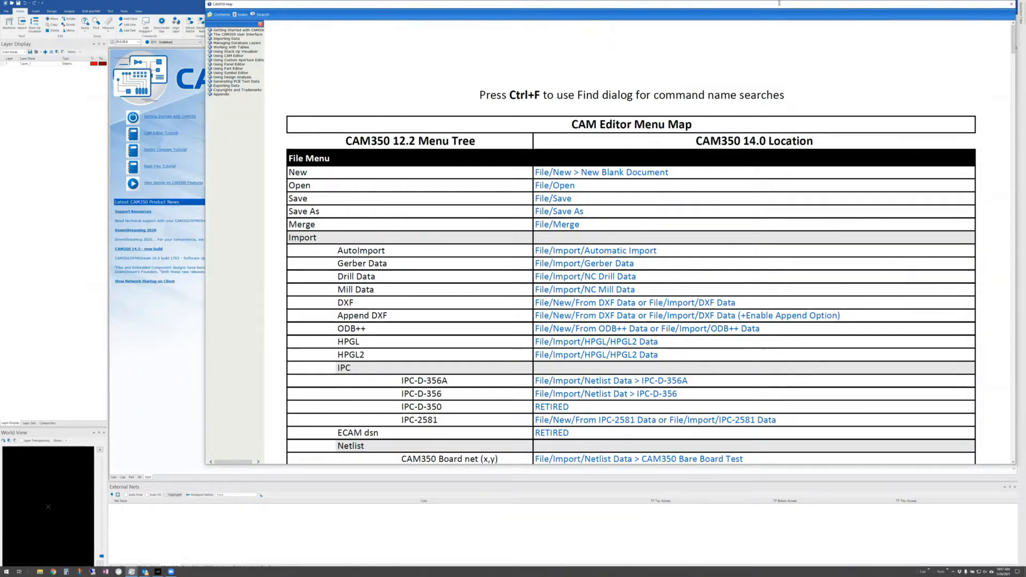
left_click(1010, 4)
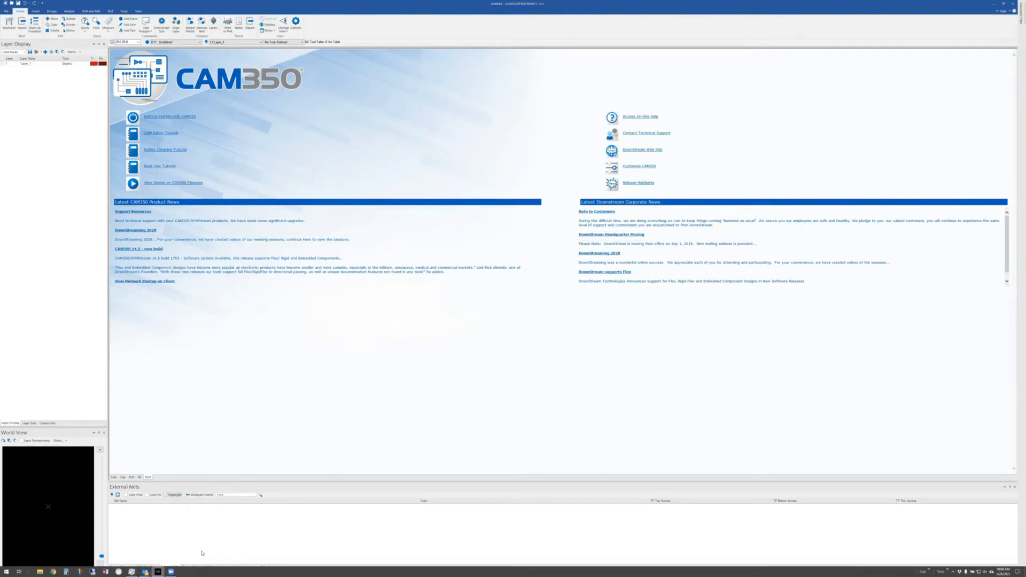
right_click(203, 571)
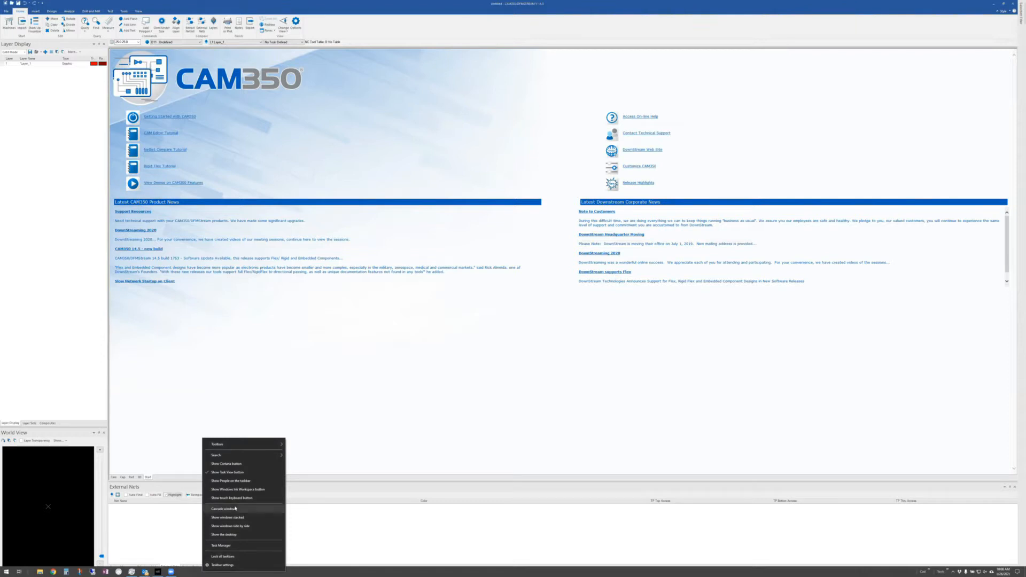
left_click(222, 565)
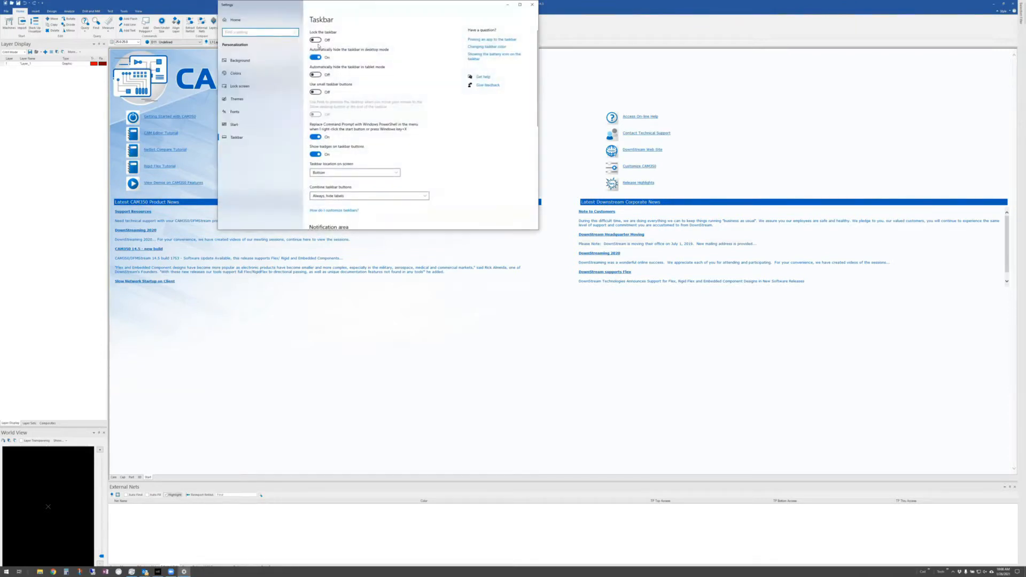
left_click(314, 57)
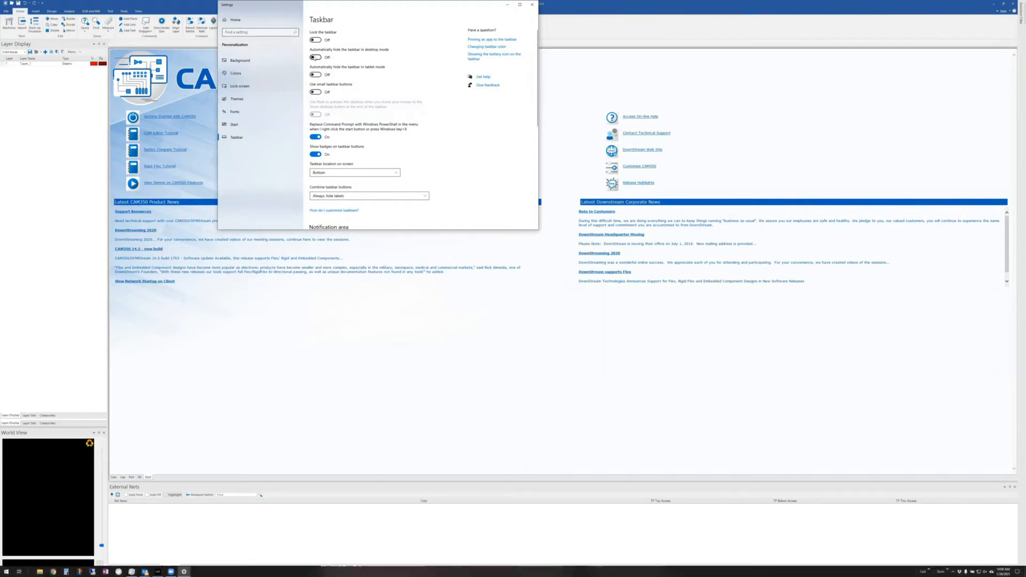
left_click(315, 57)
left_click(319, 58)
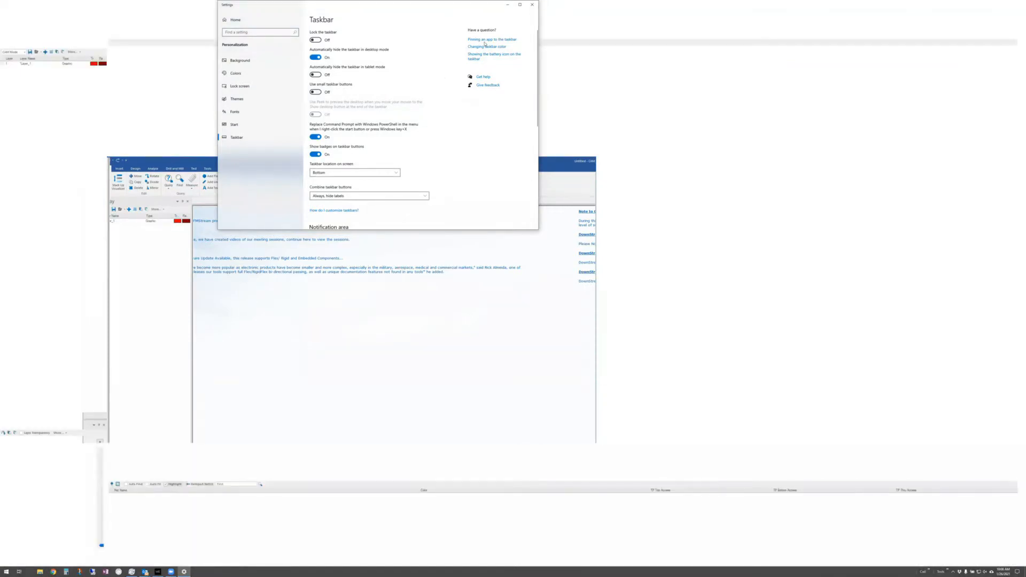
left_click(532, 4)
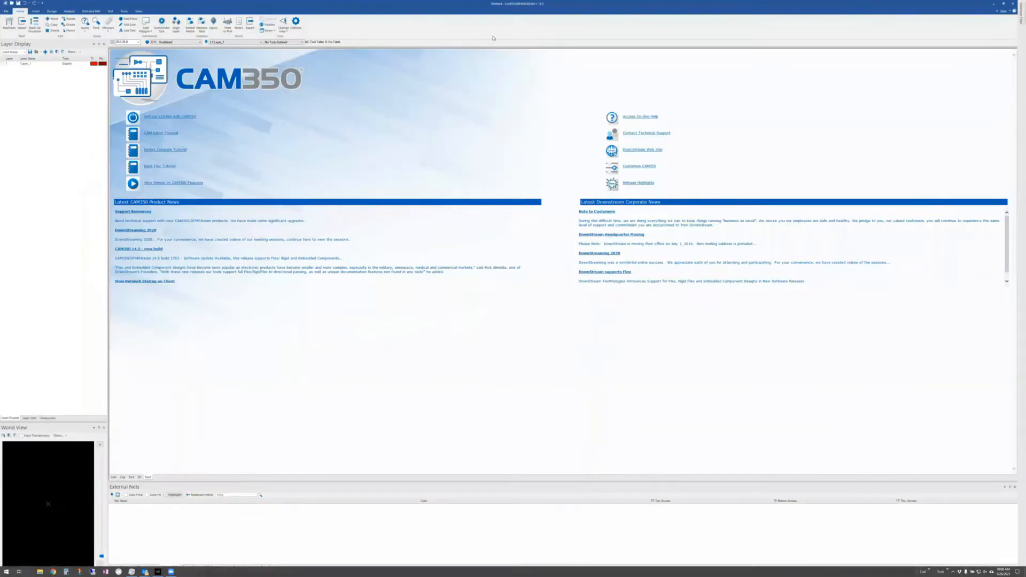
- Restore the maximized CAM350 window to a smaller, unmaximized size by dragging its title bar
left_click_drag(476, 4, 289, 6)
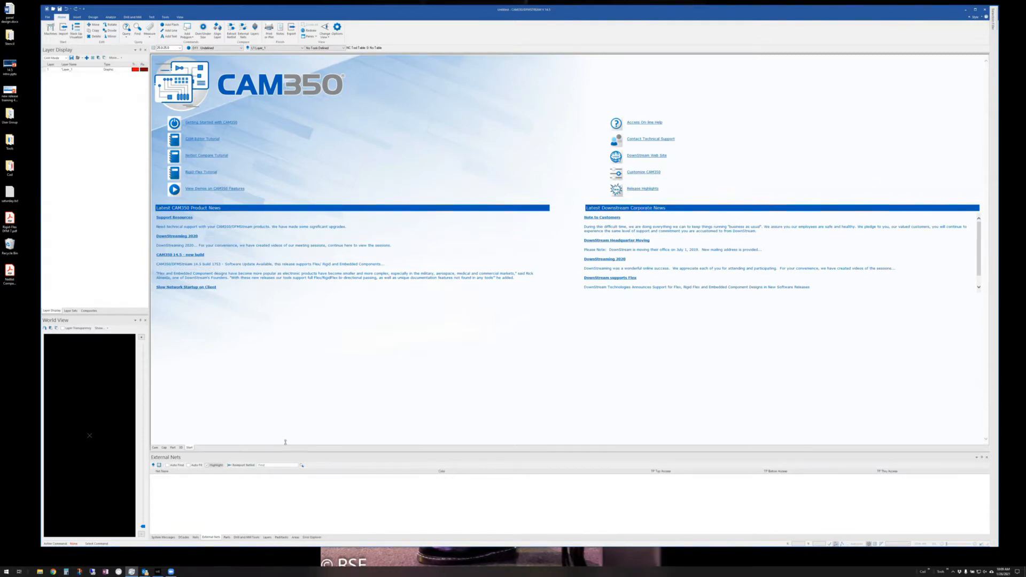
- Shrink the CAM350 window and float the External Nets and Layer Display panels out of it
left_click_drag(286, 442, 286, 443)
left_click_drag(302, 354, 249, 476)
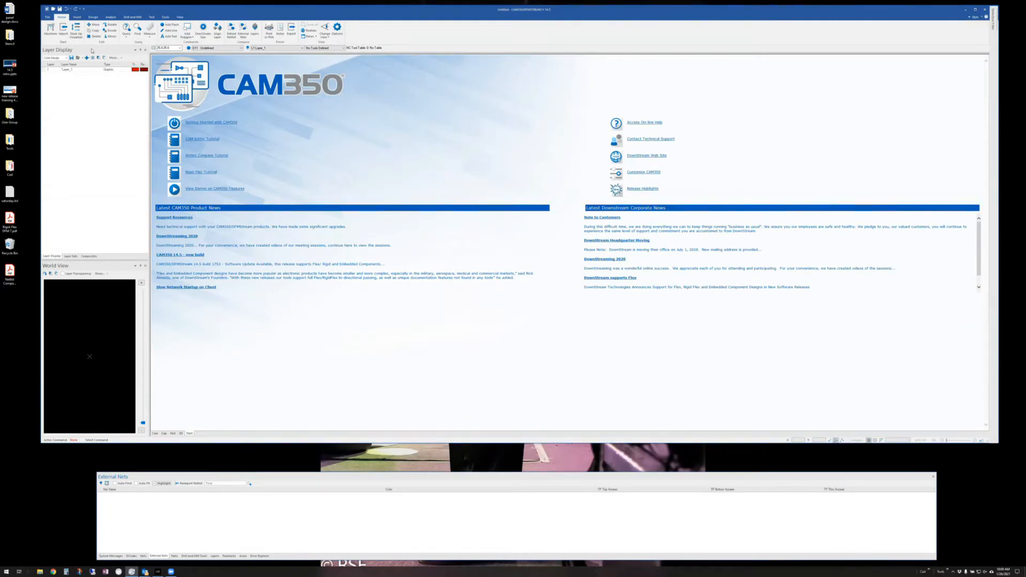
left_click_drag(90, 50, 30, 71)
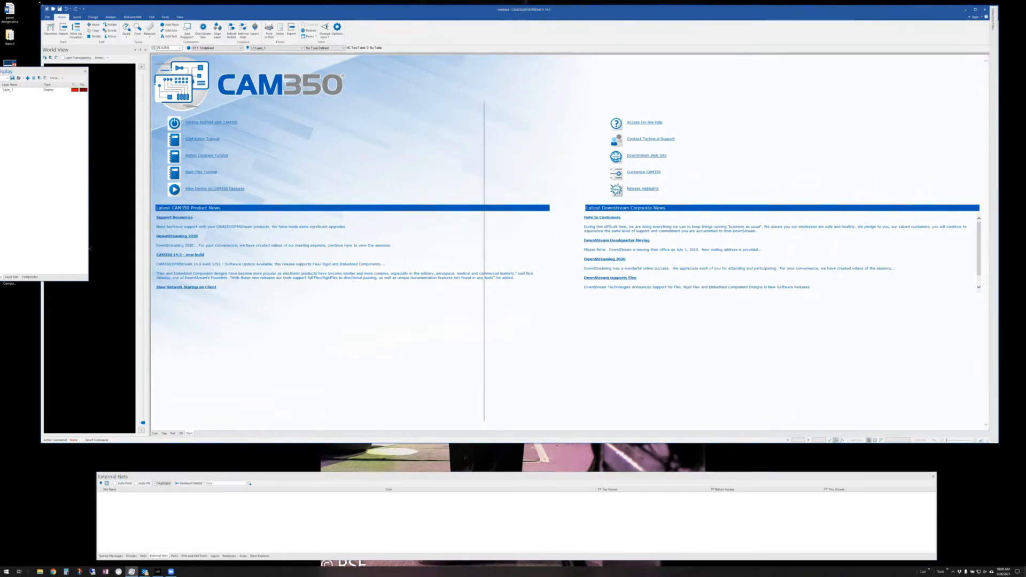
left_click_drag(41, 6, 95, 7)
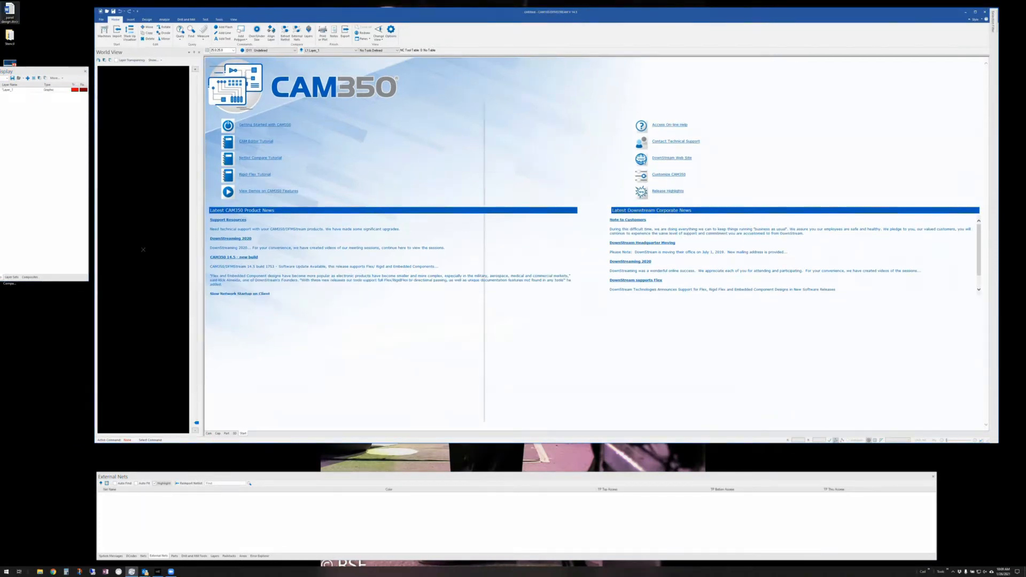
- Place Layer Display beside the window at full screen height, with External Nets attached beneath
left_click_drag(41, 40, 41, 10)
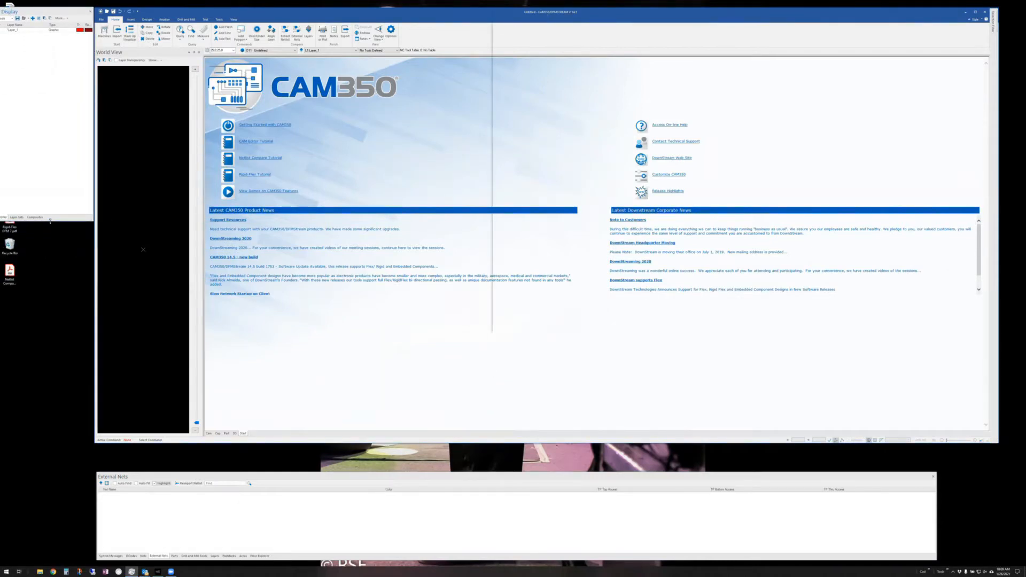
left_click_drag(51, 220, 20, 562)
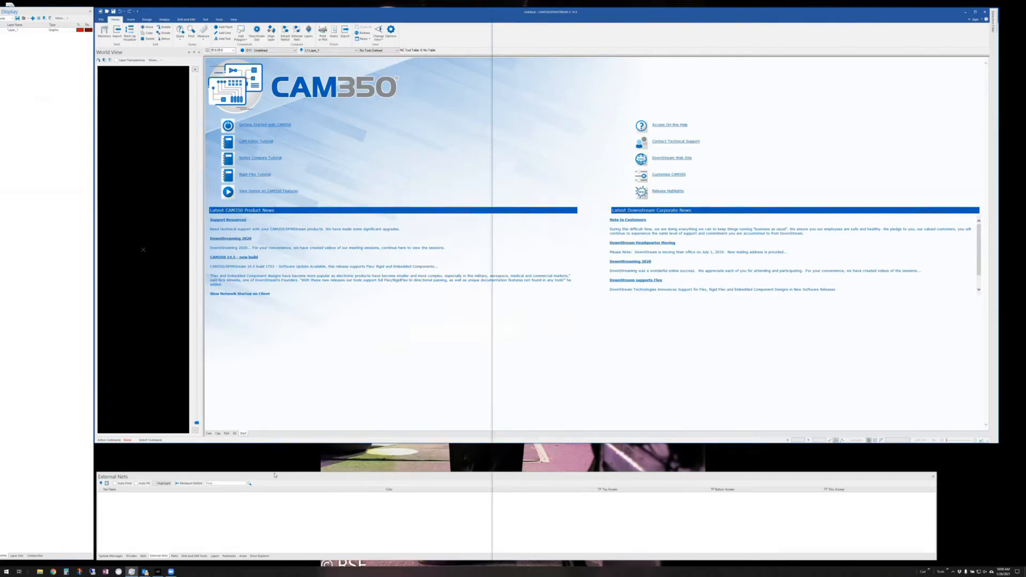
left_click_drag(274, 470, 274, 442)
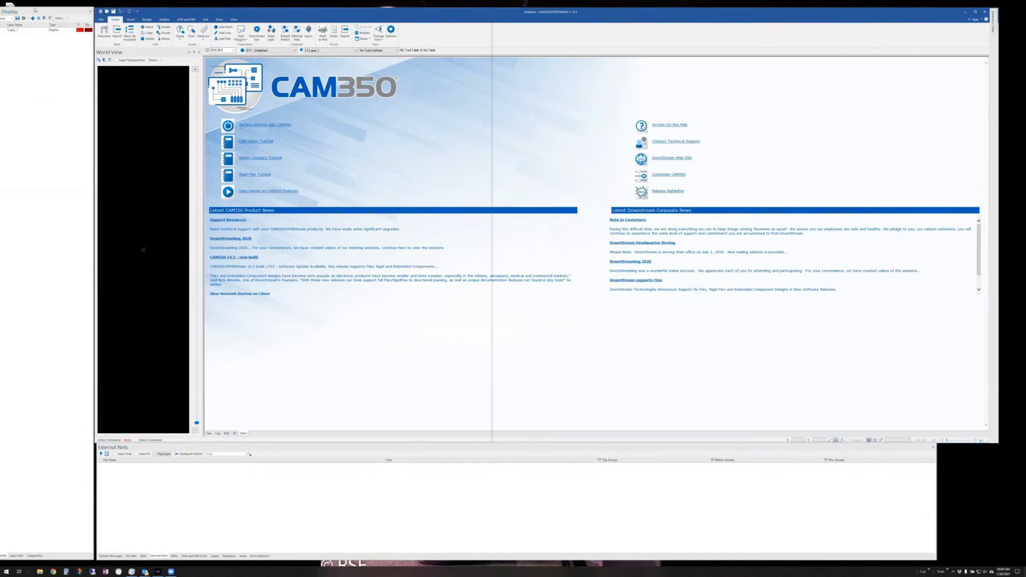
mouse_move(34, 9)
left_mouse_down()
mouse_move(190, 133)
mouse_move(187, 270)
mouse_move(157, 259)
mouse_move(151, 231)
mouse_move(104, 223)
mouse_move(139, 235)
mouse_move(142, 214)
mouse_move(27, 11)
mouse_move(309, 51)
mouse_move(74, 7)
mouse_move(26, 11)
left_mouse_up()
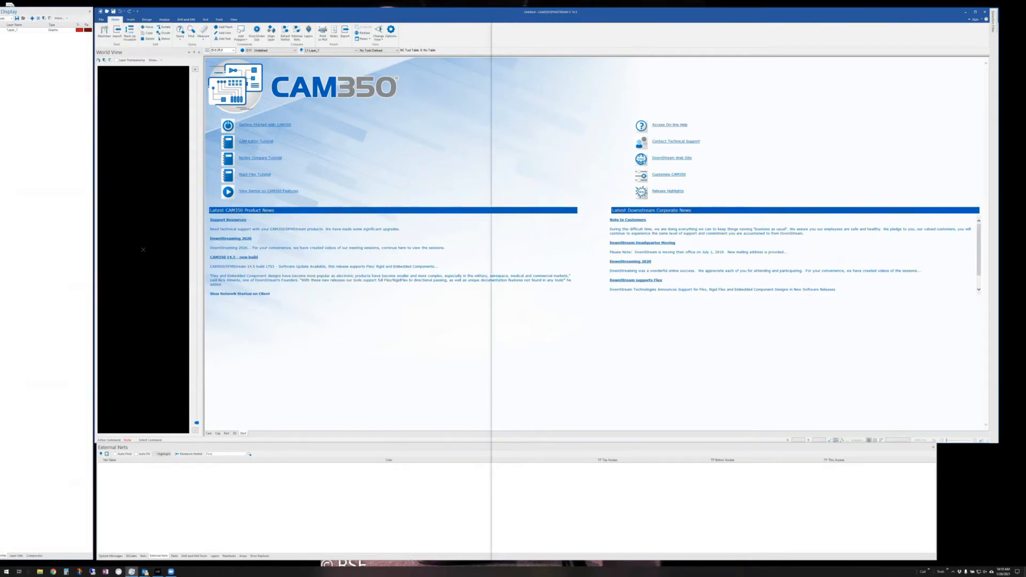
- Close the World View pane, then pin, undock and unpin the Selection Filter panel
left_click(199, 52)
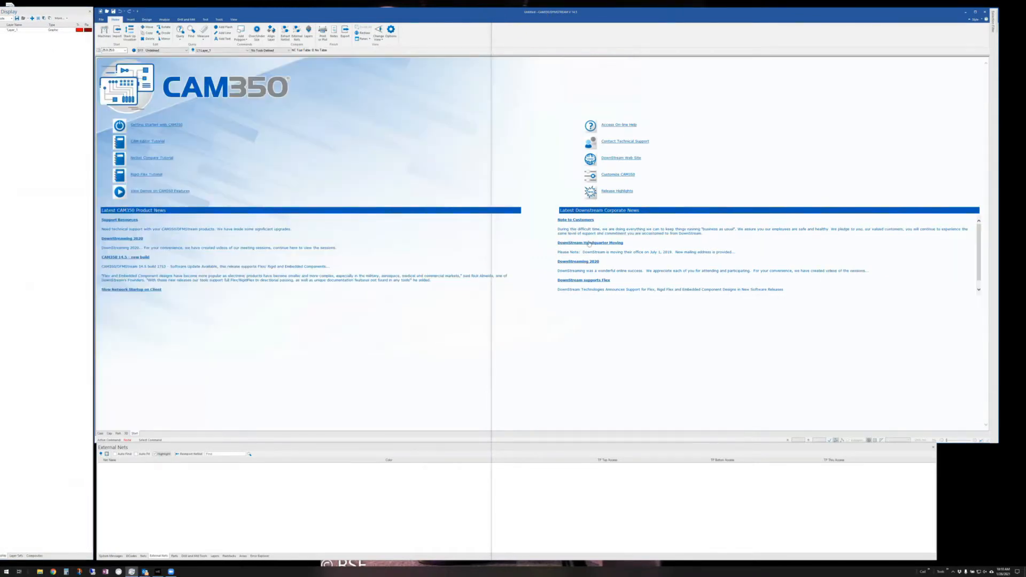
left_click_drag(29, 4, 34, 8)
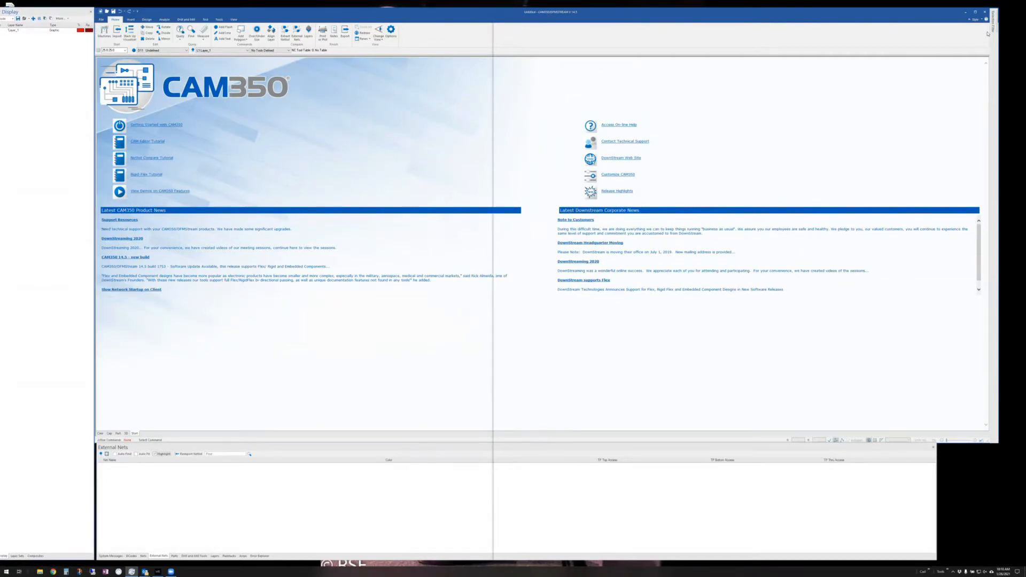
mouse_move(996, 24)
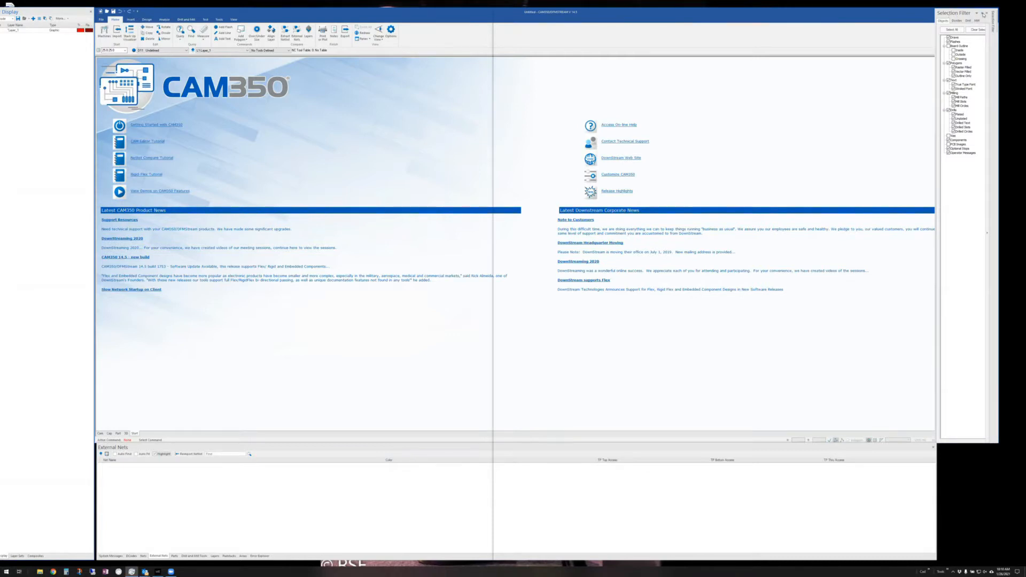
left_click(982, 14)
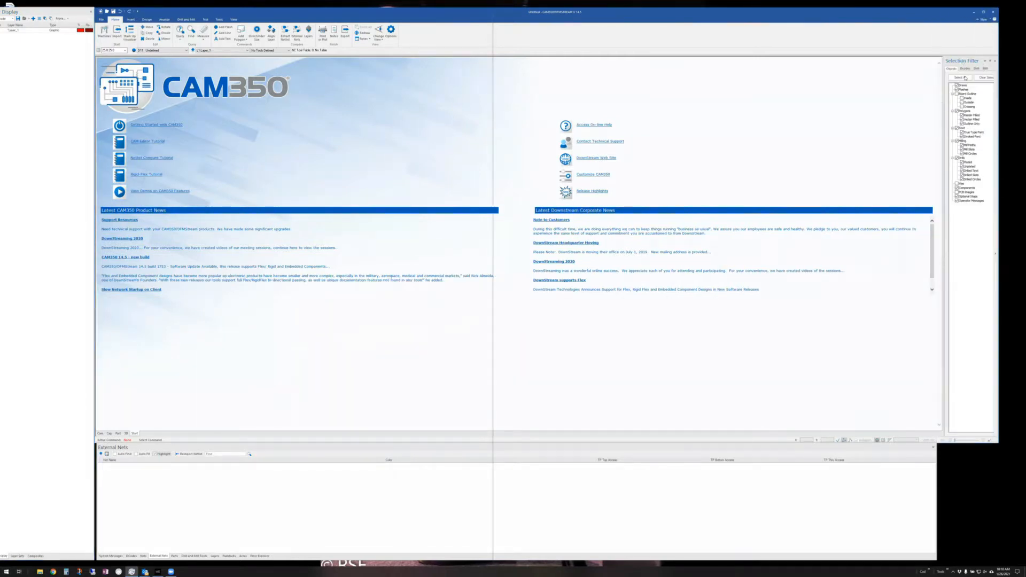
left_click_drag(962, 61, 988, 230)
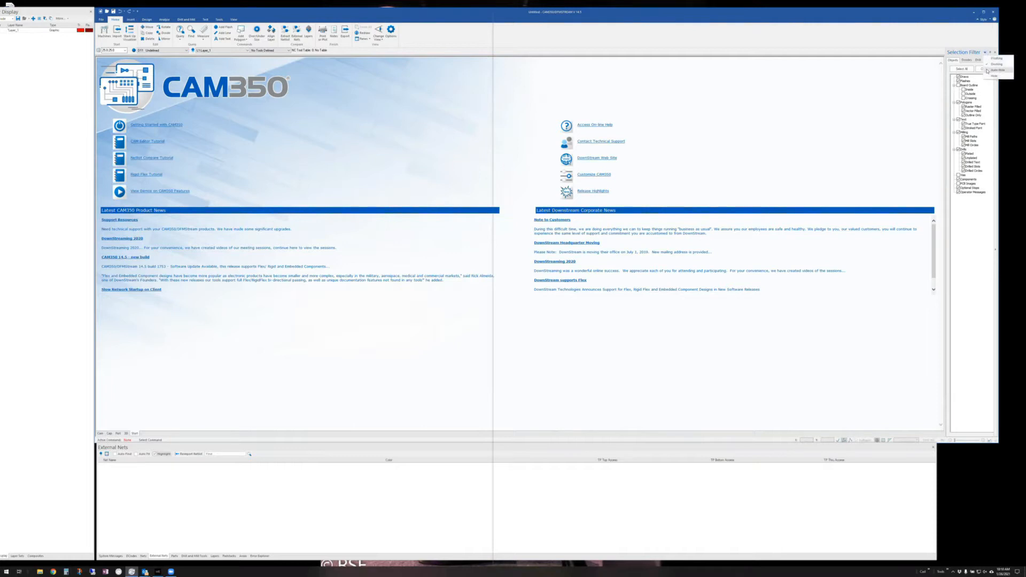
left_click(986, 52)
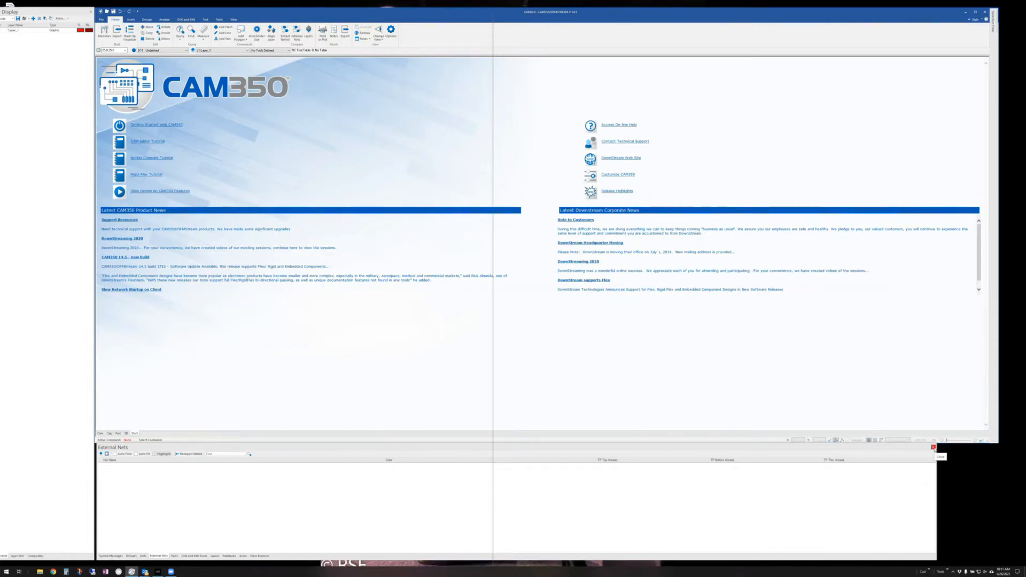
- Show the World View pane from the View ribbon's Panes list, float it, then close it
left_click(234, 19)
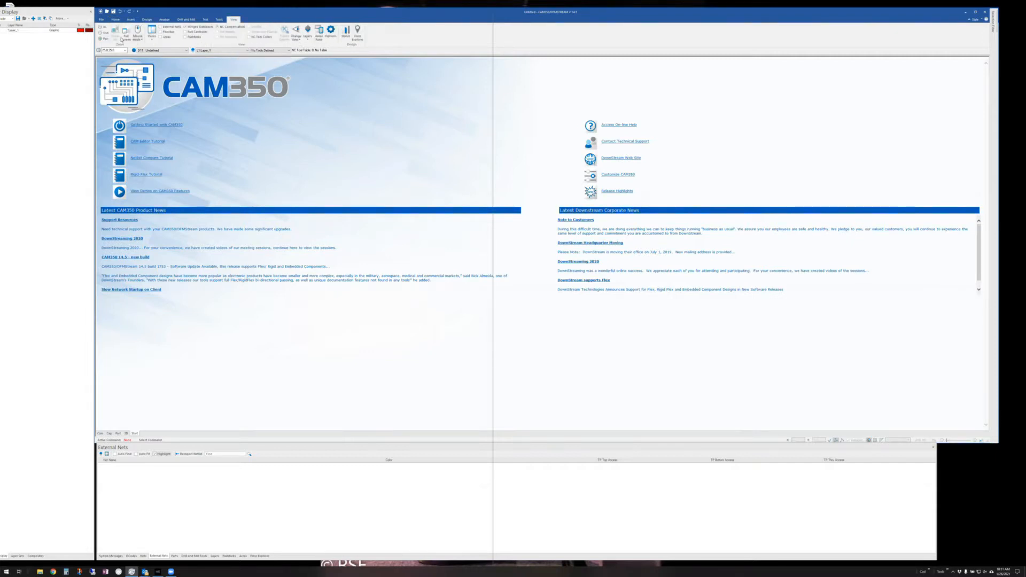
left_click(153, 39)
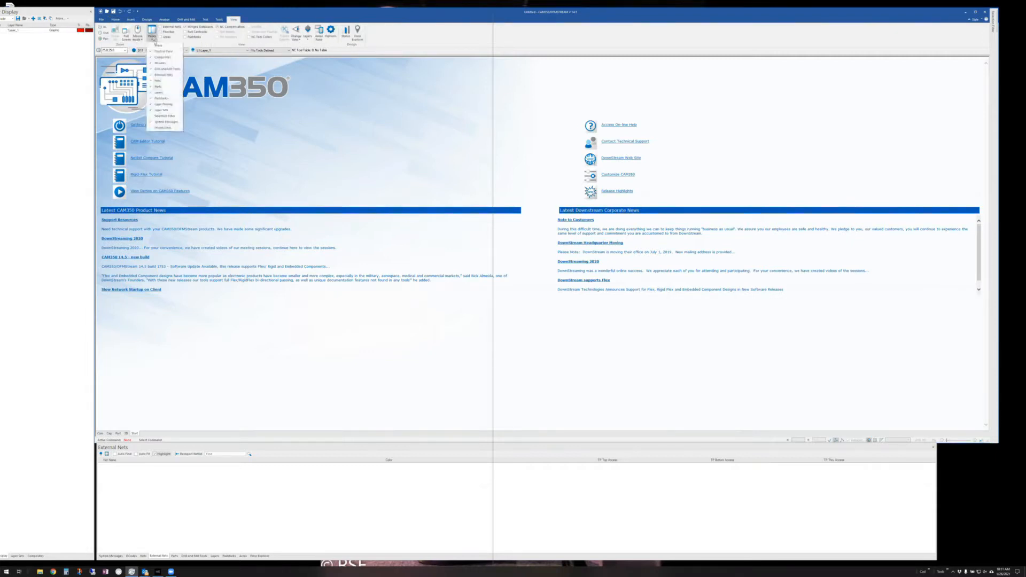
left_click(169, 128)
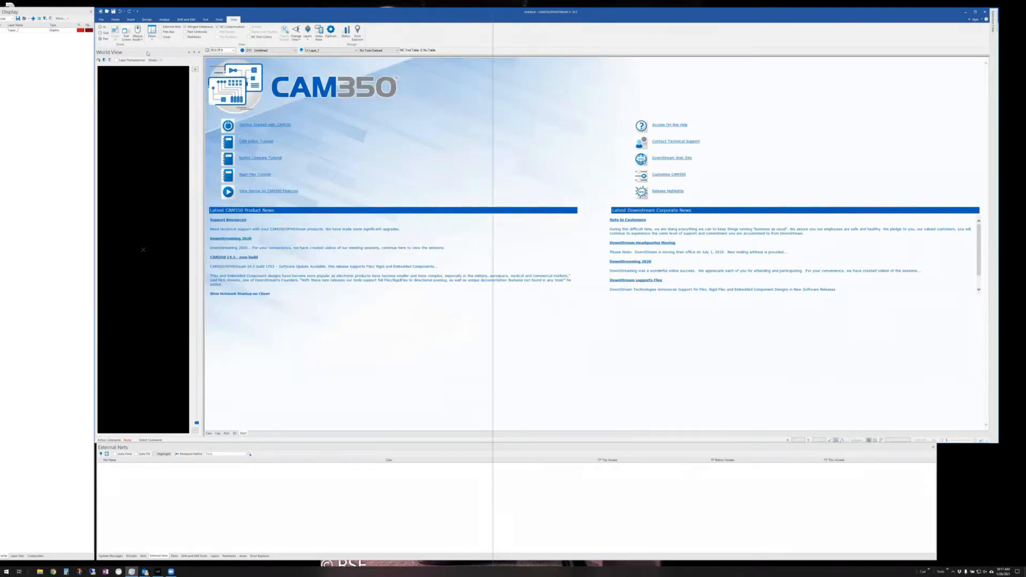
left_click_drag(109, 52, 45, 260)
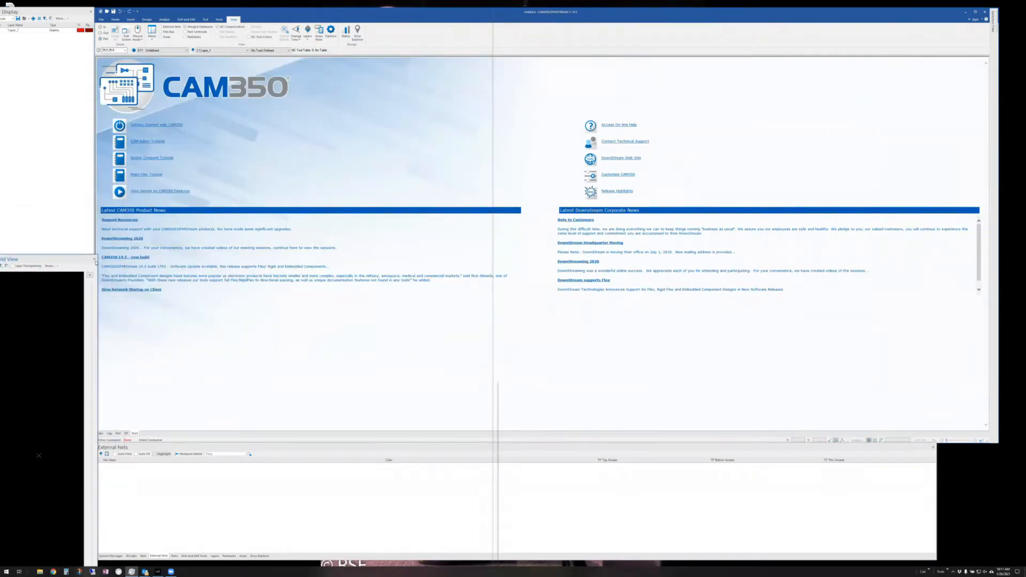
left_click(93, 259)
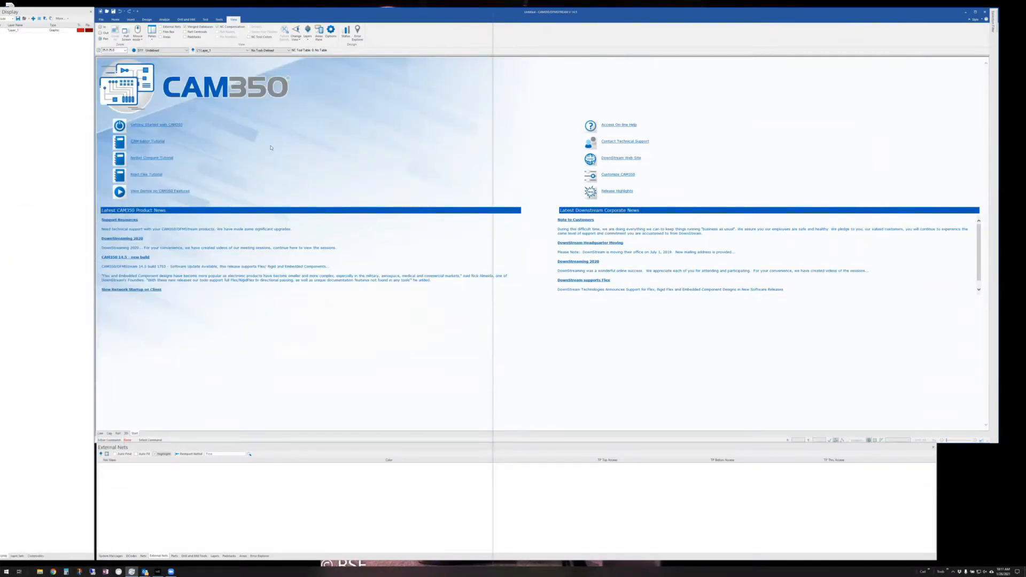
- Reopen and dismiss the Panes list, then bring up the Options dialog on General
left_click(153, 37)
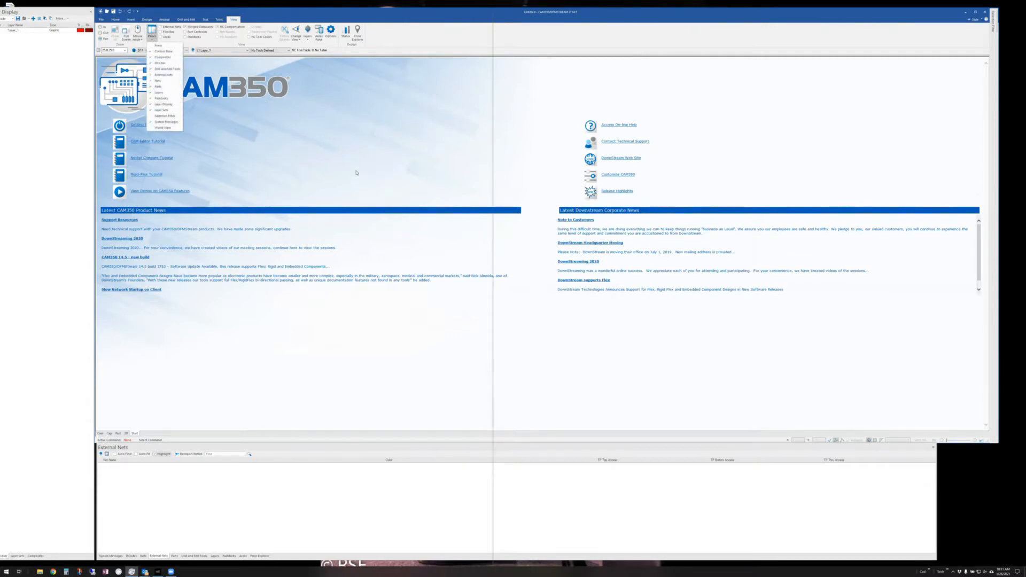
left_click(376, 165)
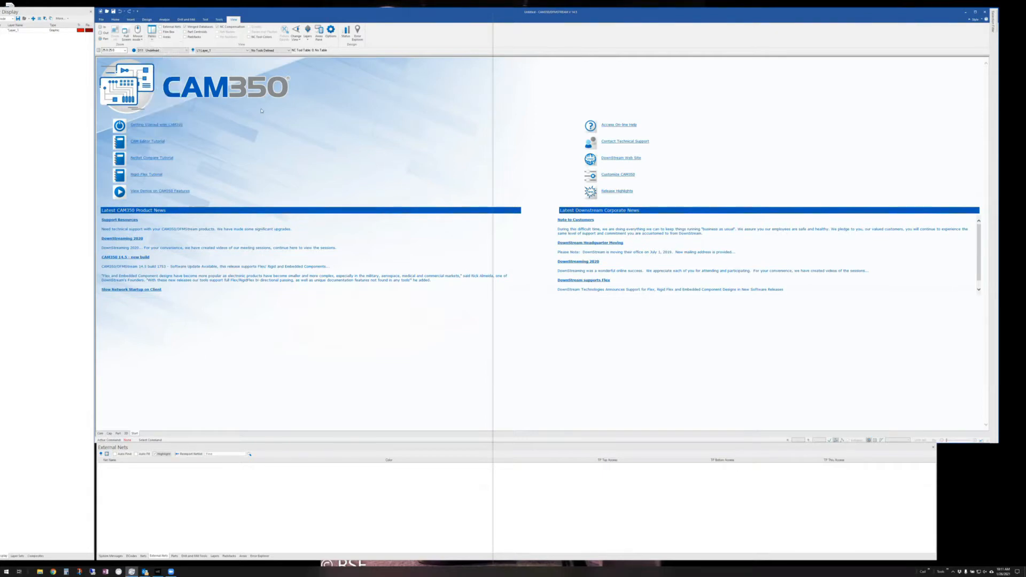
left_click(331, 31)
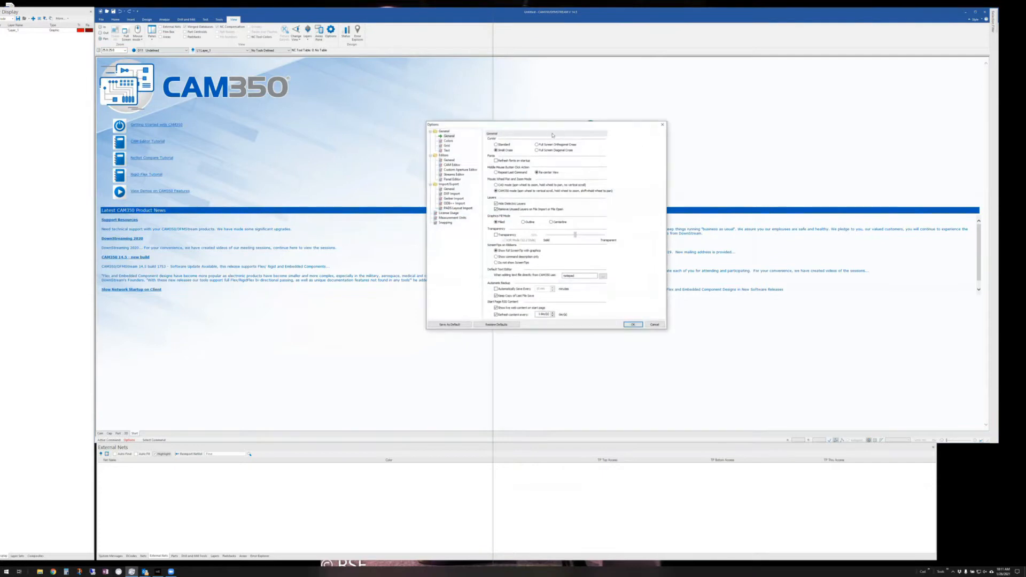
- Move the Options dialog to the left and display its Editors > CAM Editor page
left_click_drag(529, 125, 305, 131)
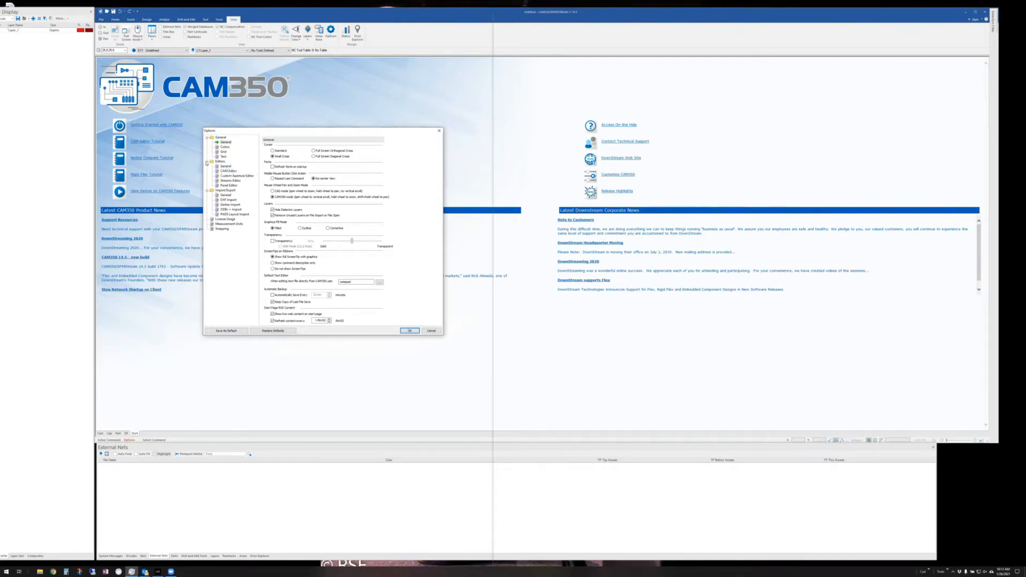
left_click(227, 171)
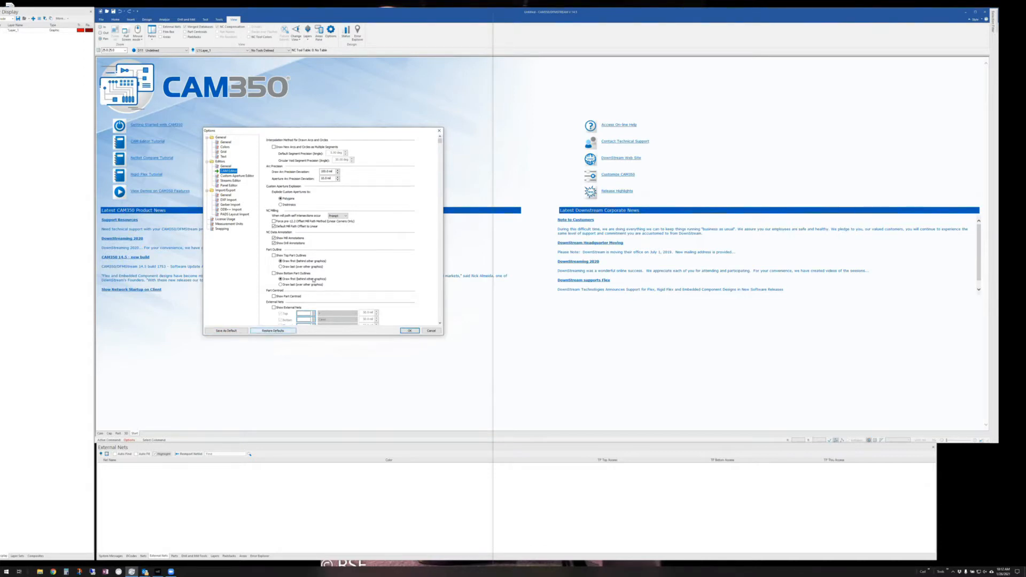
- Browse the General, Colors, Editors, CAM Editor, Custom Aperture Editor and Streams Editor option pages
left_click(224, 143)
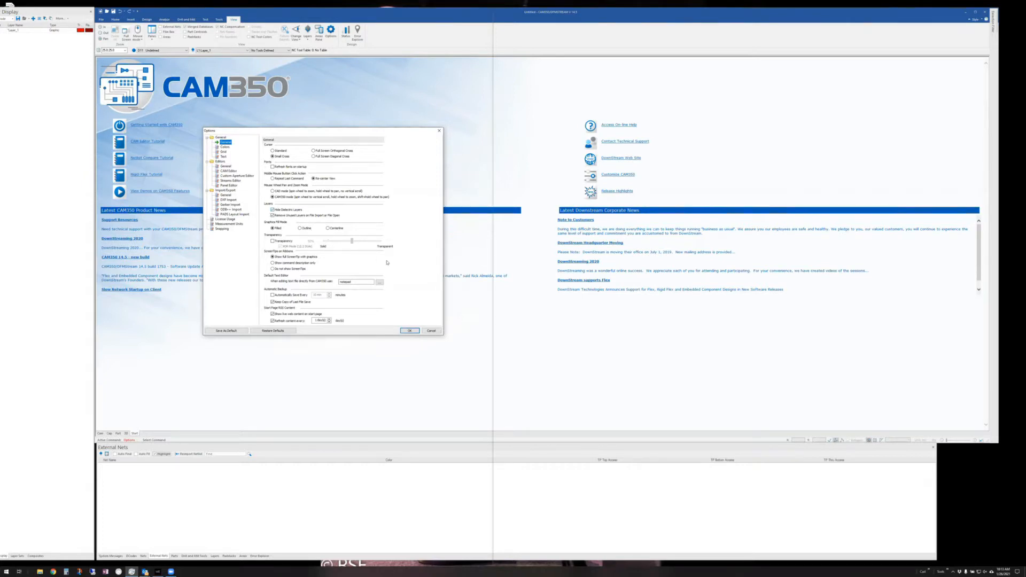
left_click(225, 147)
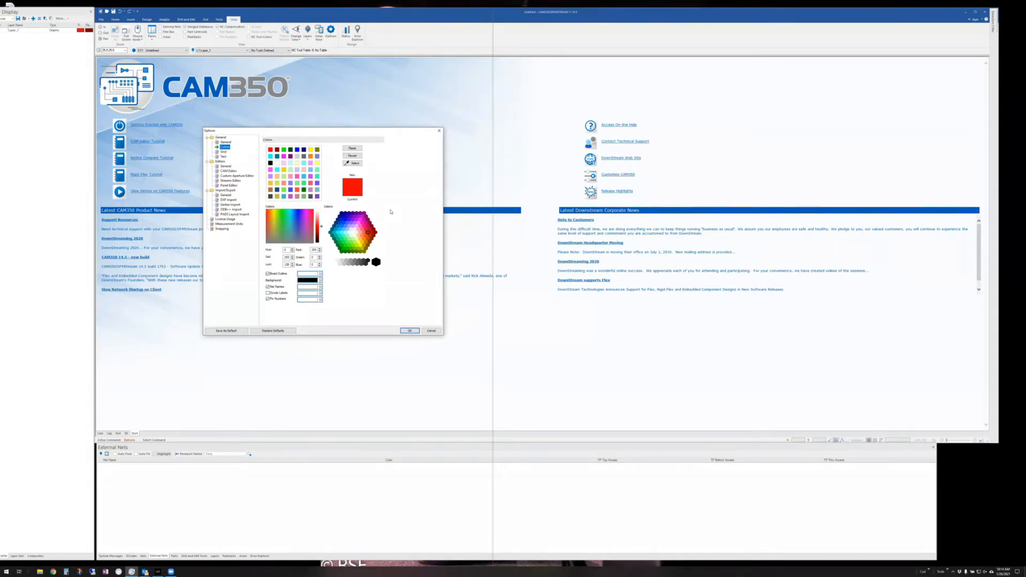
left_click(226, 166)
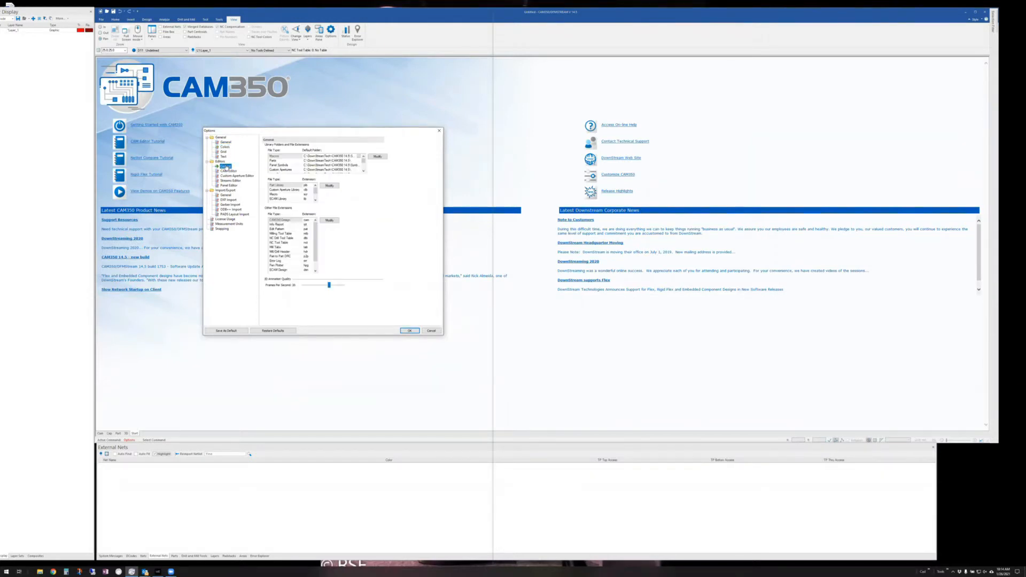
left_click(226, 171)
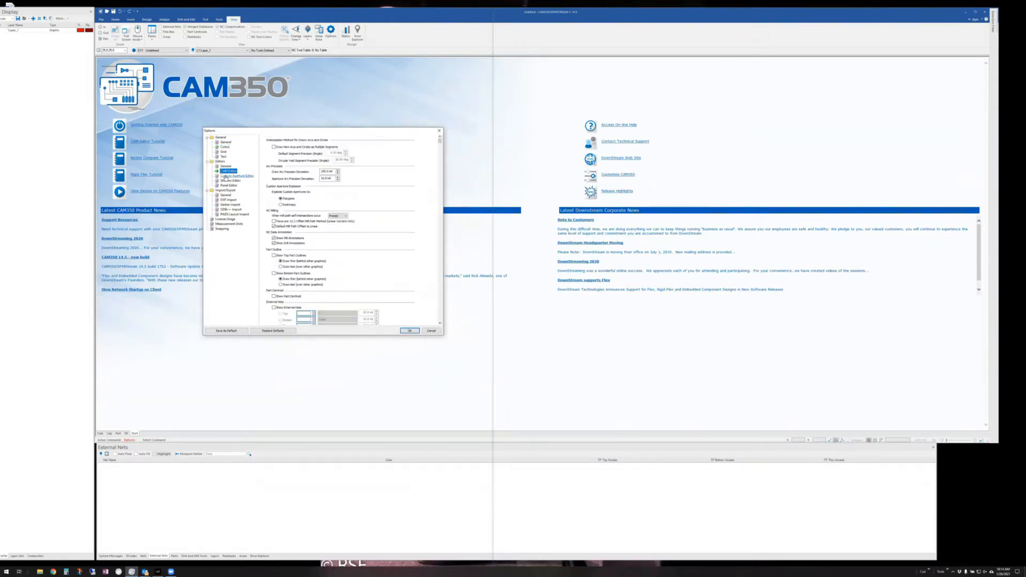
left_click(226, 176)
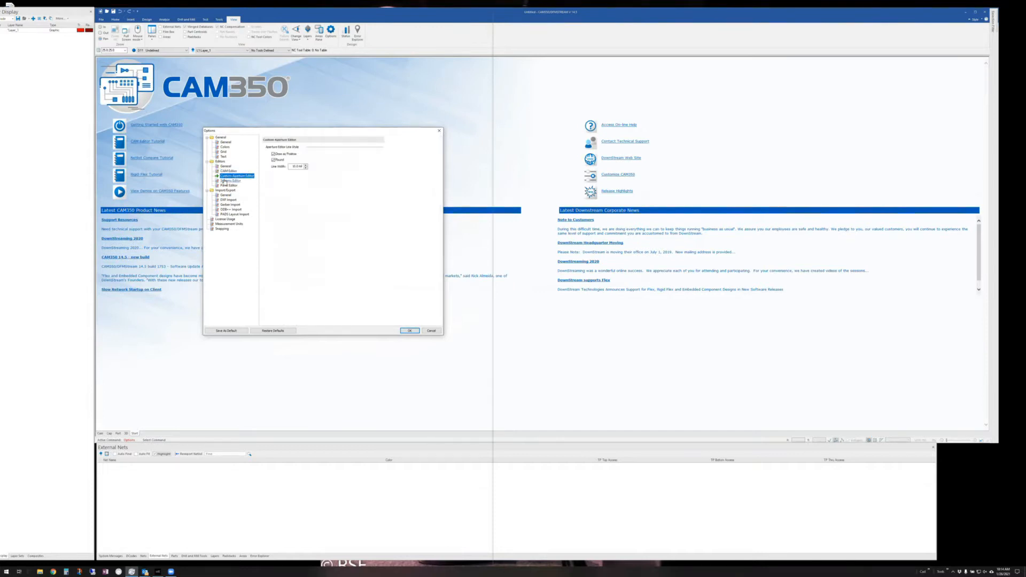
left_click(225, 181)
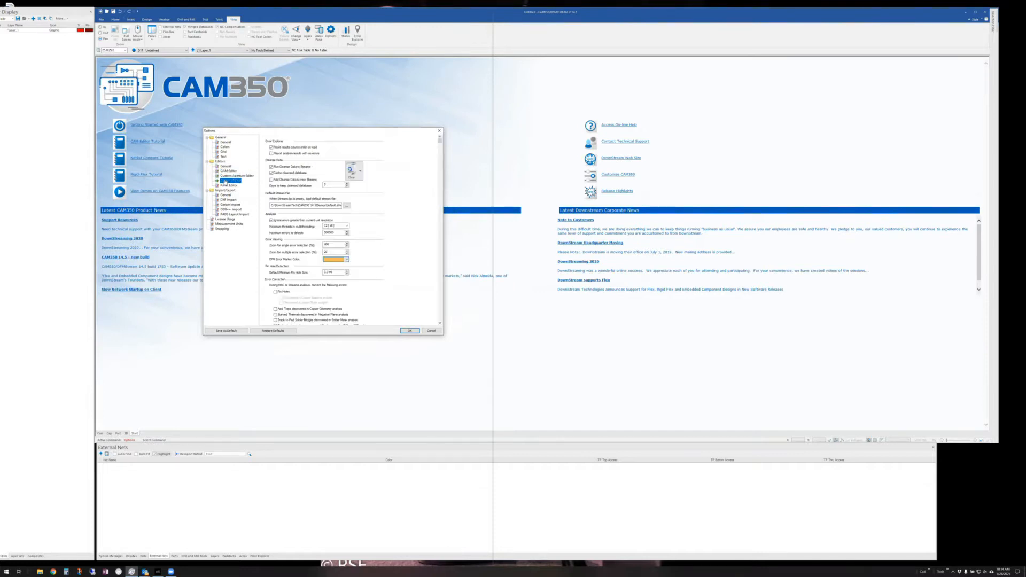
- Browse Snapping, Grid, Measurement Units and License Usage pages, ending on Streams Editor settings
left_click(222, 229)
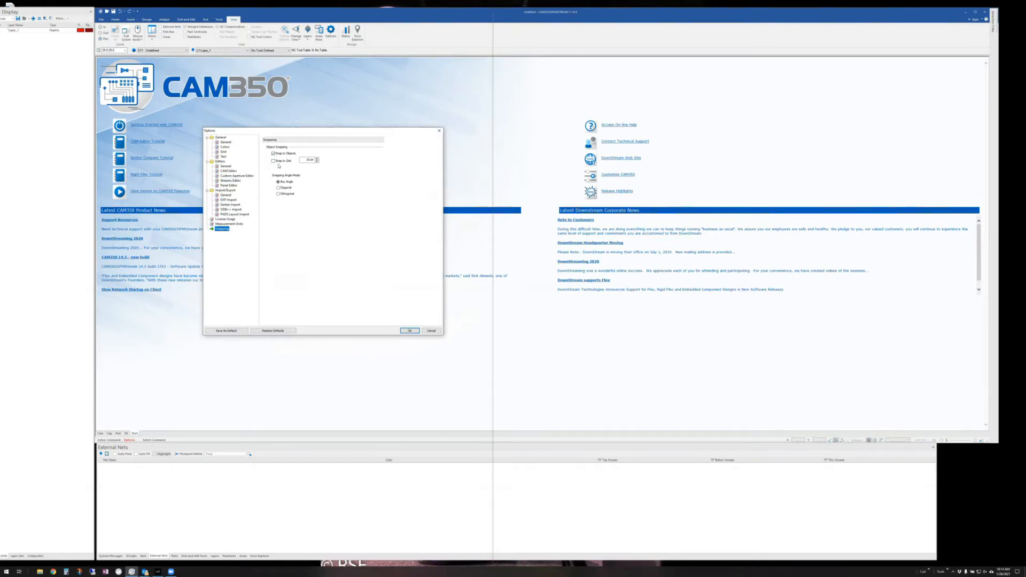
left_click(224, 152)
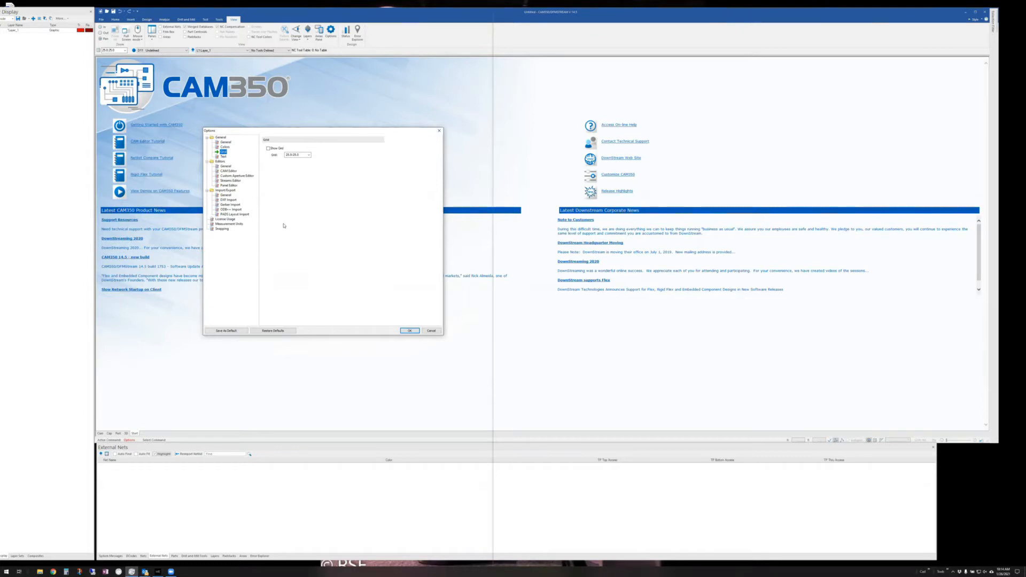
left_click(228, 224)
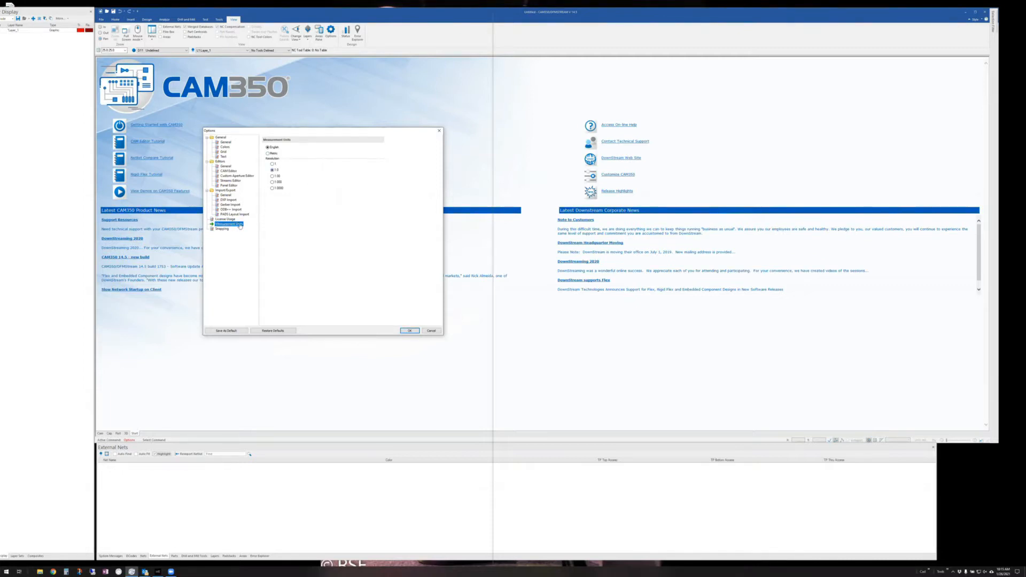
left_click(225, 219)
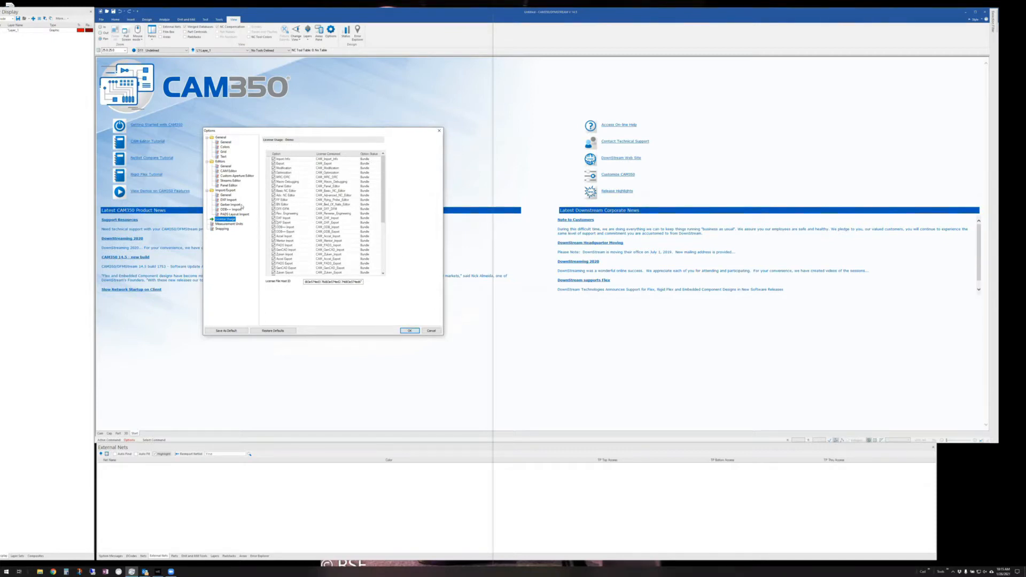
left_click(231, 181)
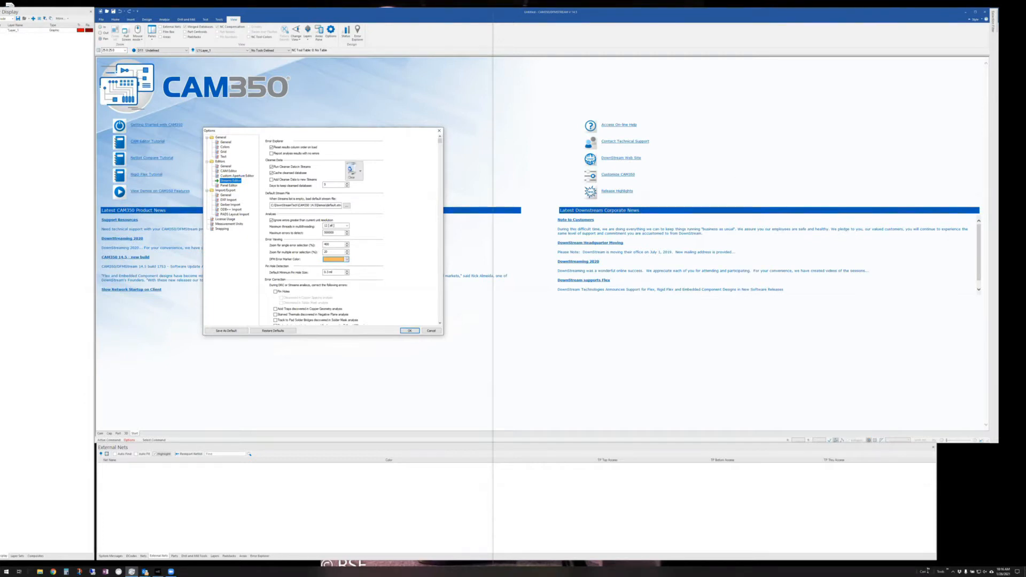
- Launch CAM350 12.2 from the taskbar and open its Analysis > DRC dialog
left_click(946, 570)
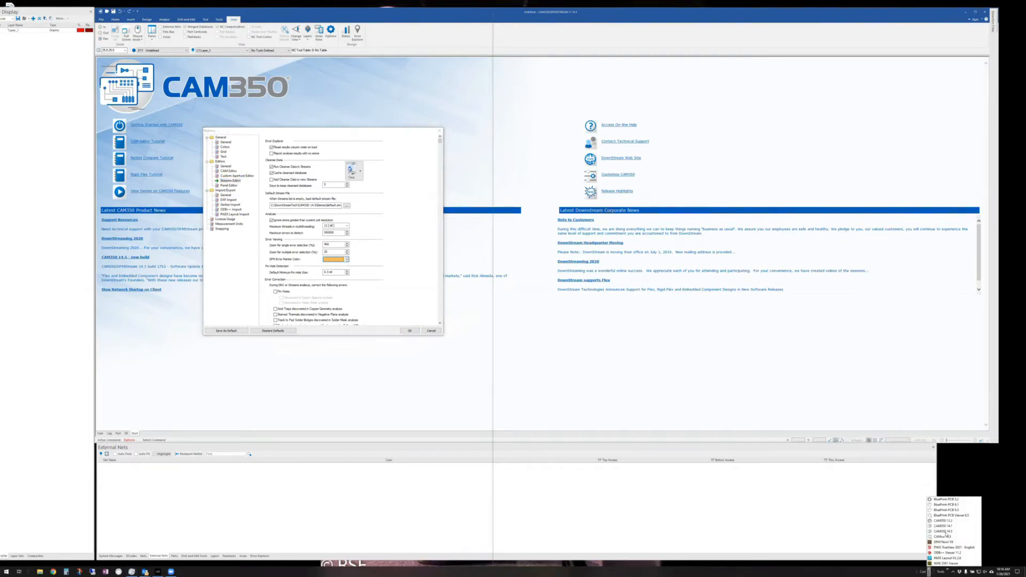
left_click(946, 520)
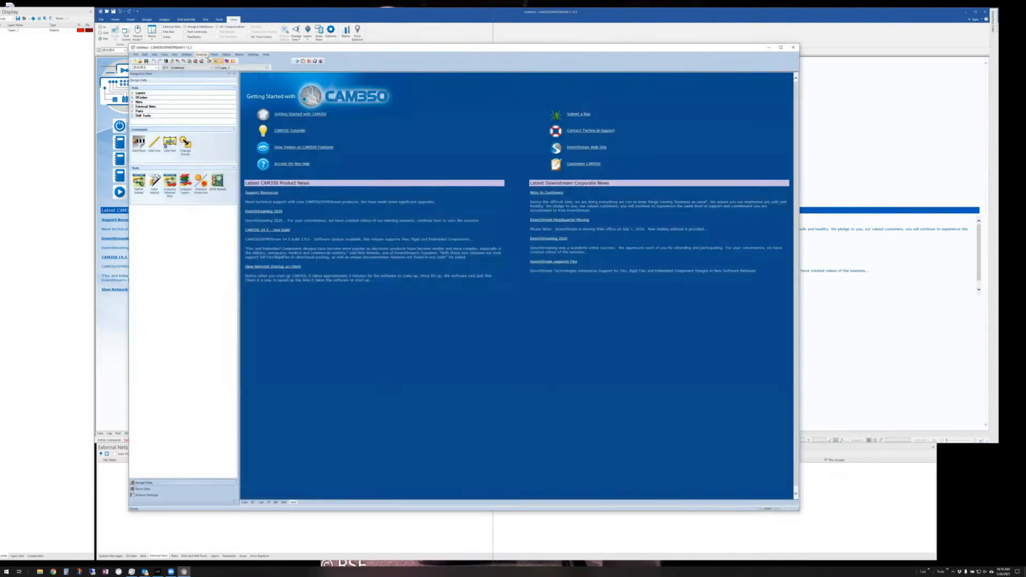
left_click(204, 55)
left_click(206, 127)
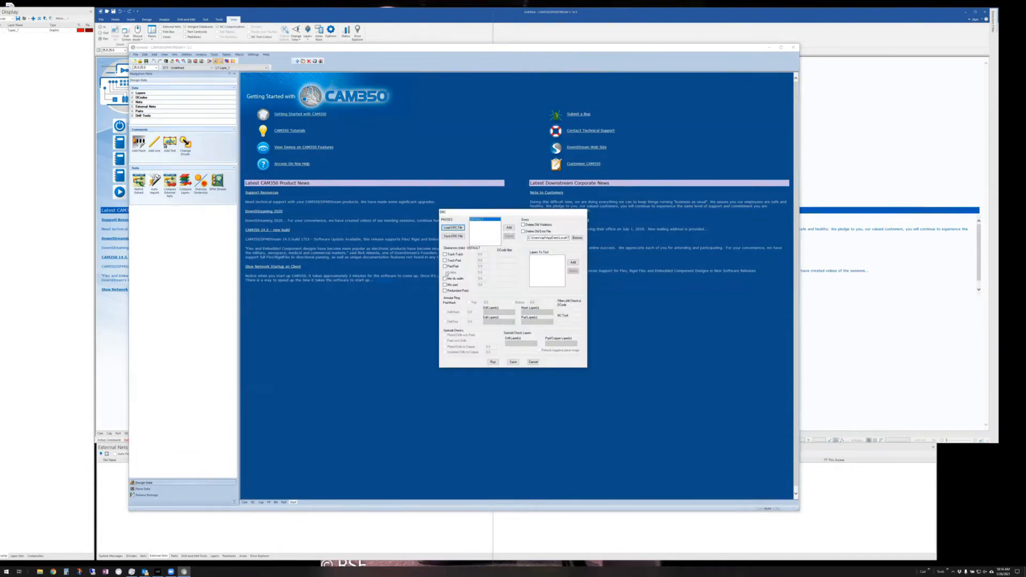
- Cancel the DRC dialog without running checks and close the version 12.2 window
left_click(534, 362)
left_click(533, 362)
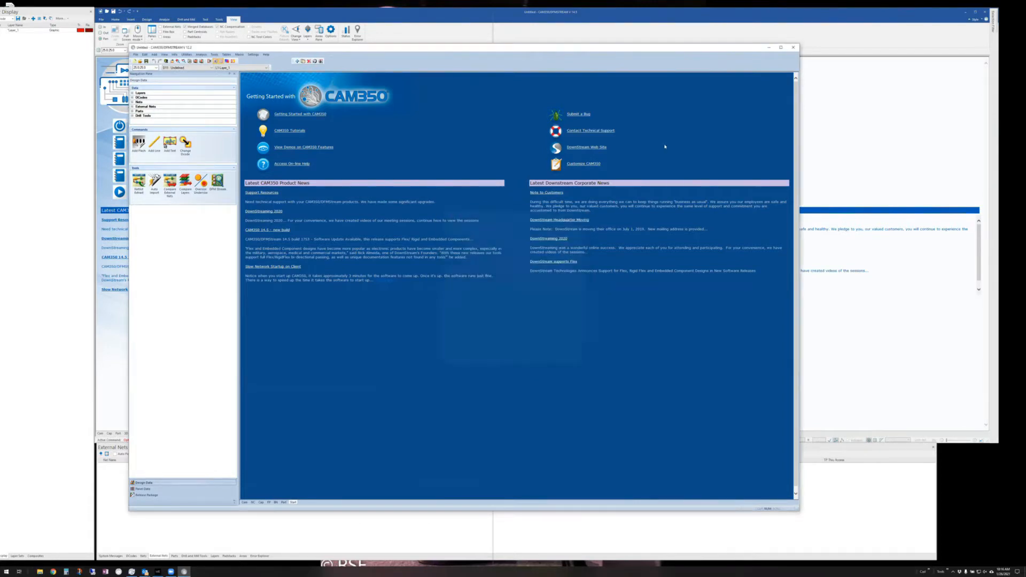
left_click(793, 47)
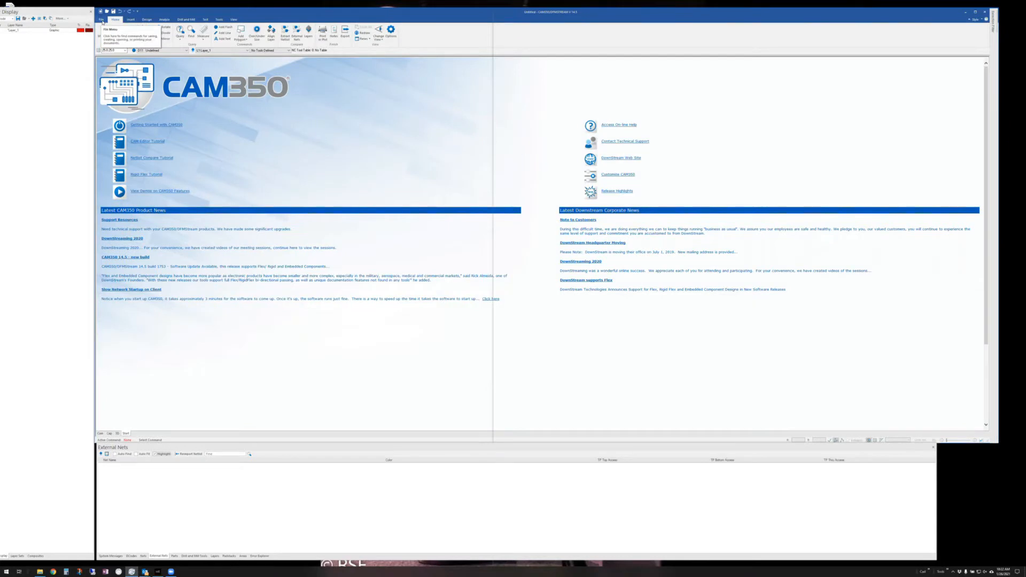
- Check the Streams Editor options, cancel, then open Analysis > Streams Editor for Stream 0
left_click(391, 30)
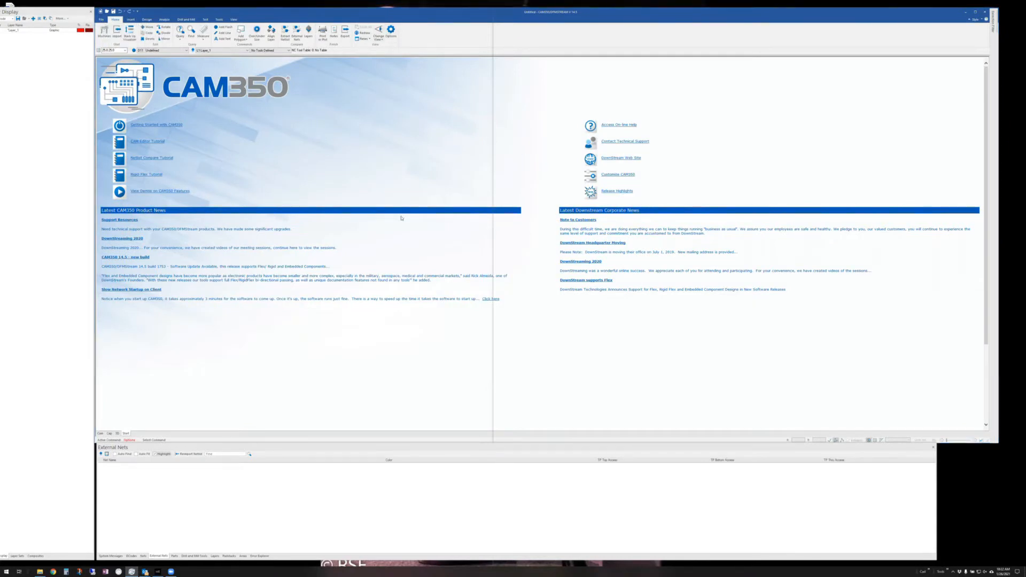
left_click(443, 175)
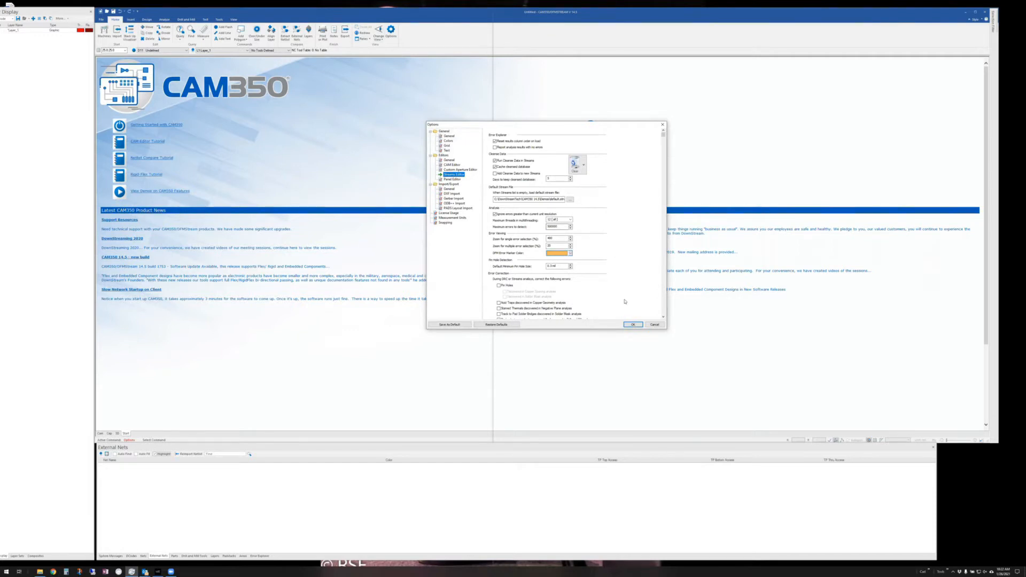
left_click(655, 325)
left_click(164, 19)
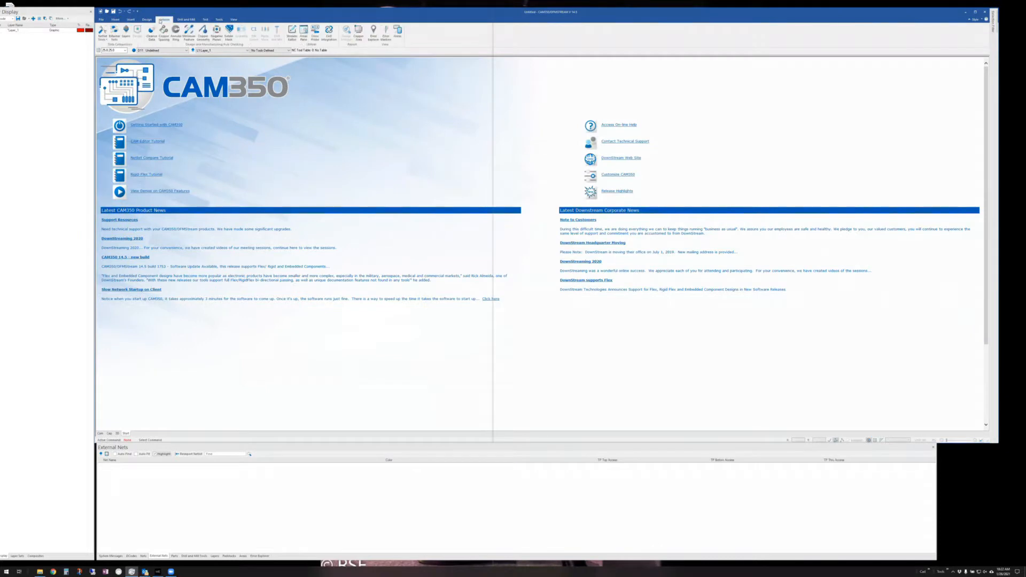
left_click(291, 34)
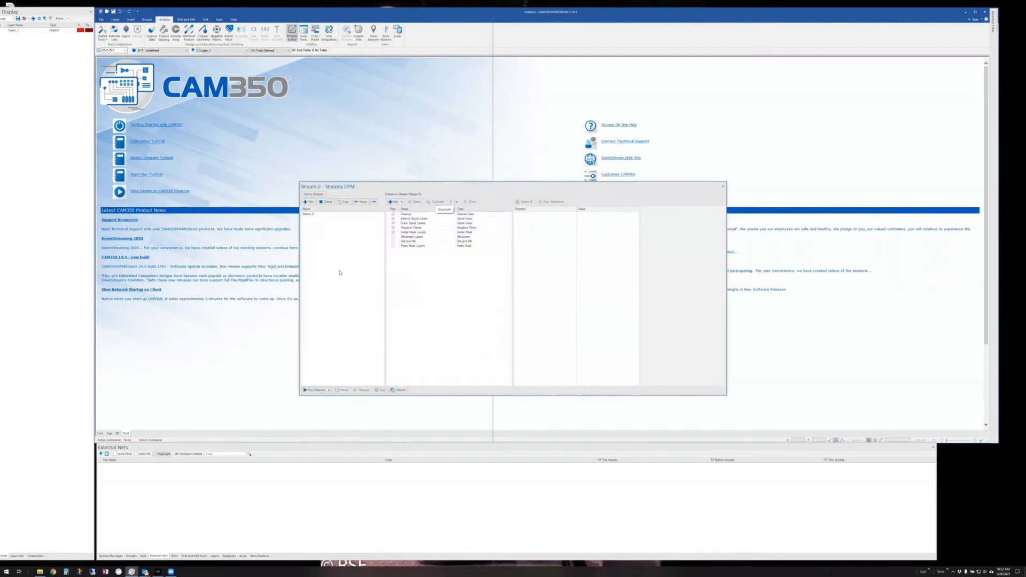
- Review Cleanup, Internal/Outer Signal Layers, Negative Planes and Solder Mask constraints, ending on Cleanup
left_click(413, 214)
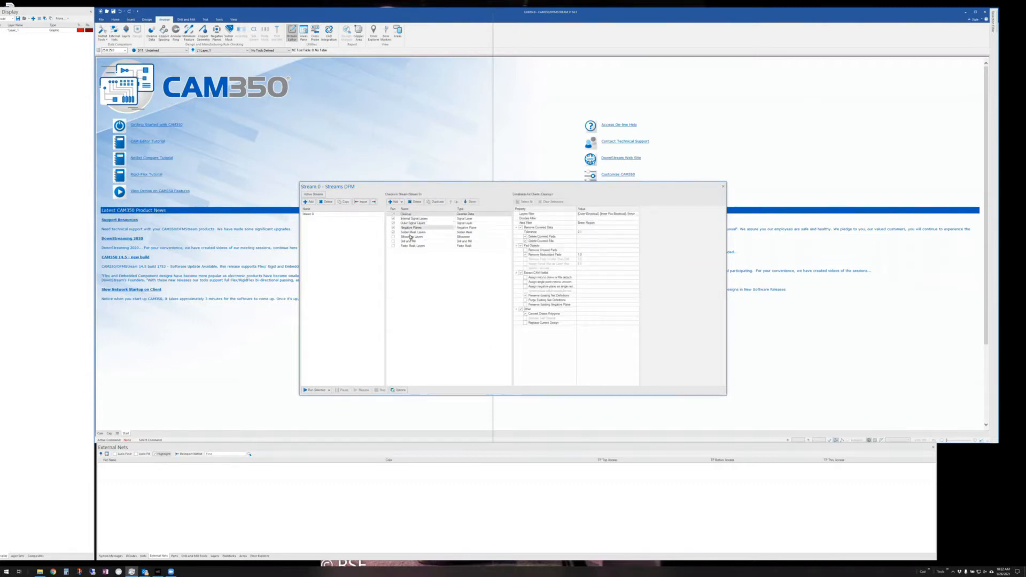
left_click(414, 218)
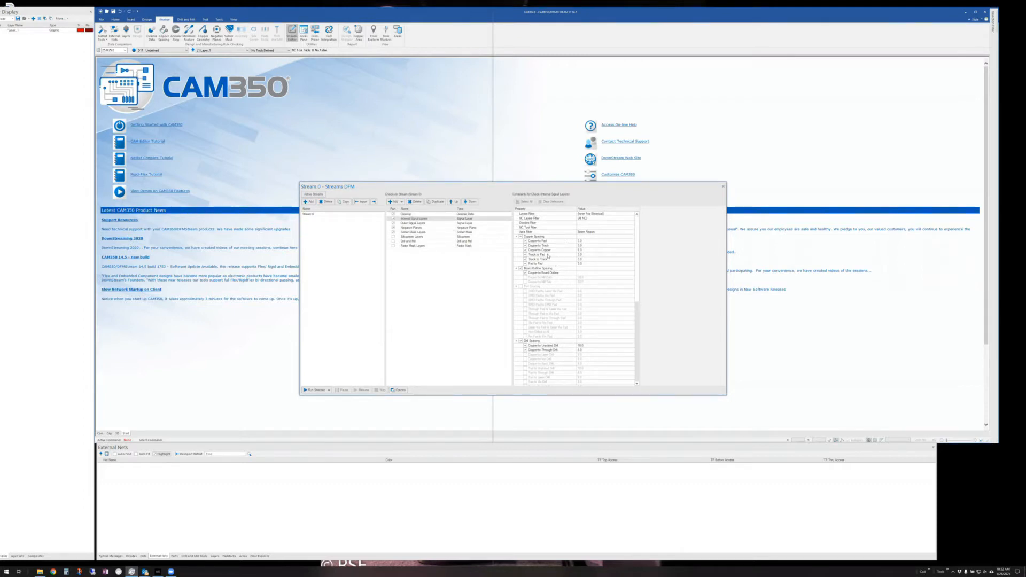
left_click(414, 223)
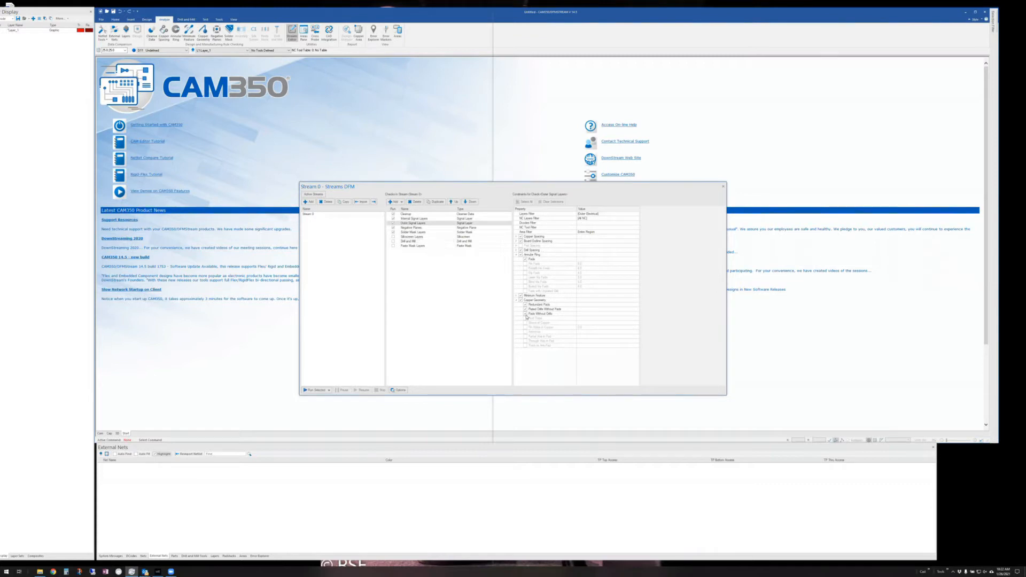
left_click(415, 228)
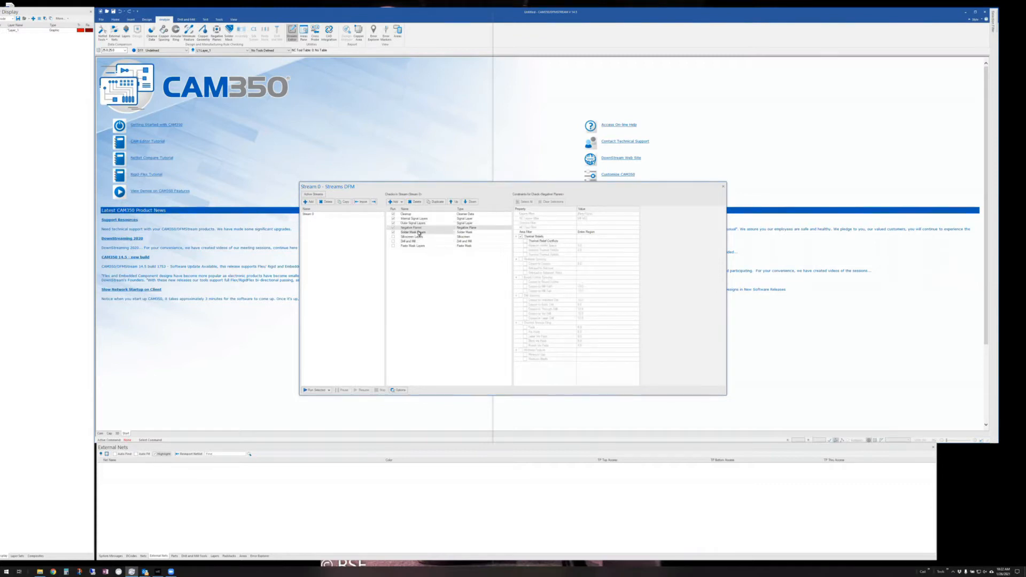
left_click(419, 233)
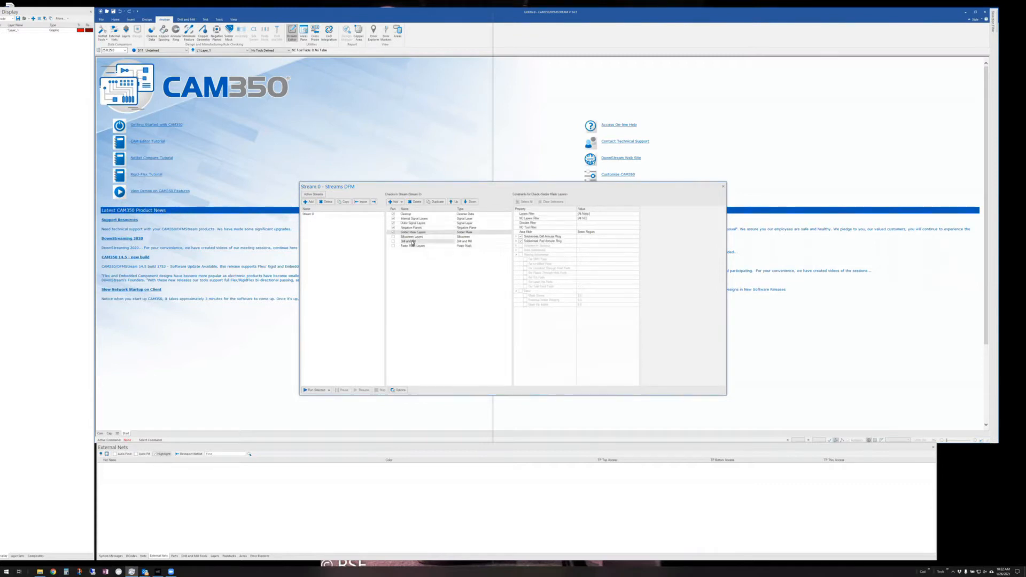
left_click(407, 215)
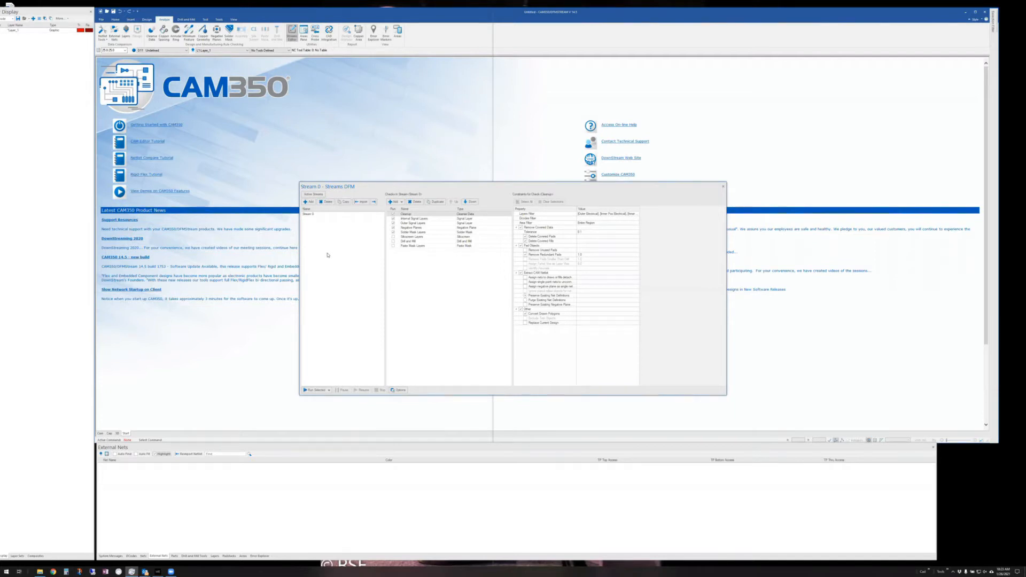
- Change the Internal Signal Layers Copper to Pad spacing to 4.0, widen the window, and close Streams DFM
left_click(416, 218)
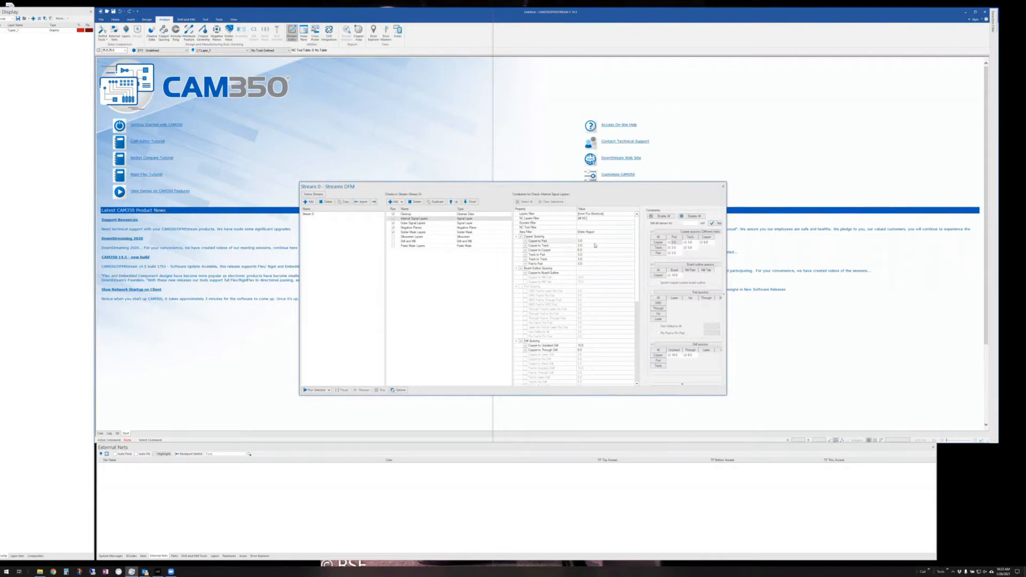
left_click(580, 240)
type("4")
left_click(598, 245)
left_click_drag(796, 214, 876, 216)
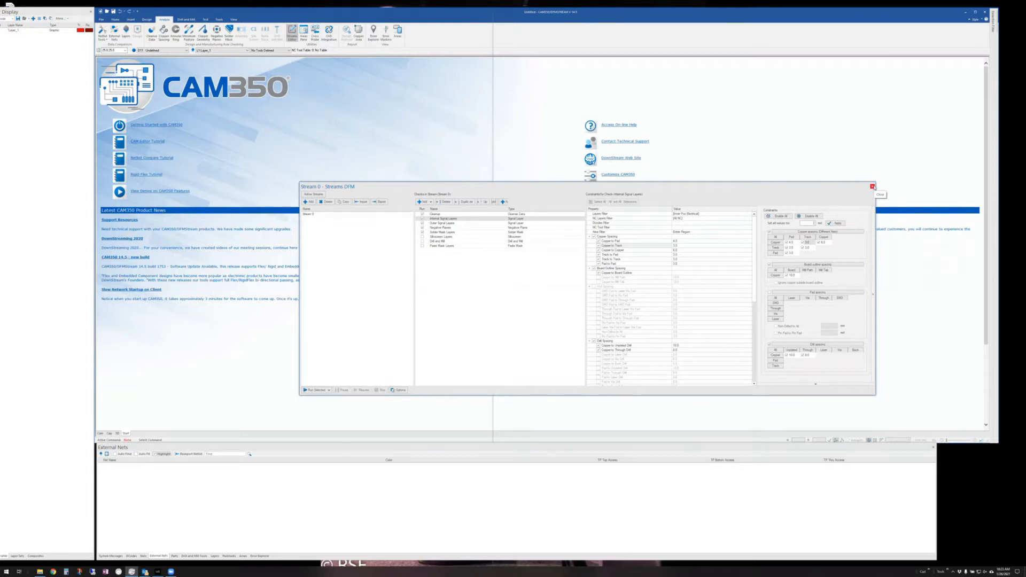
left_click(873, 186)
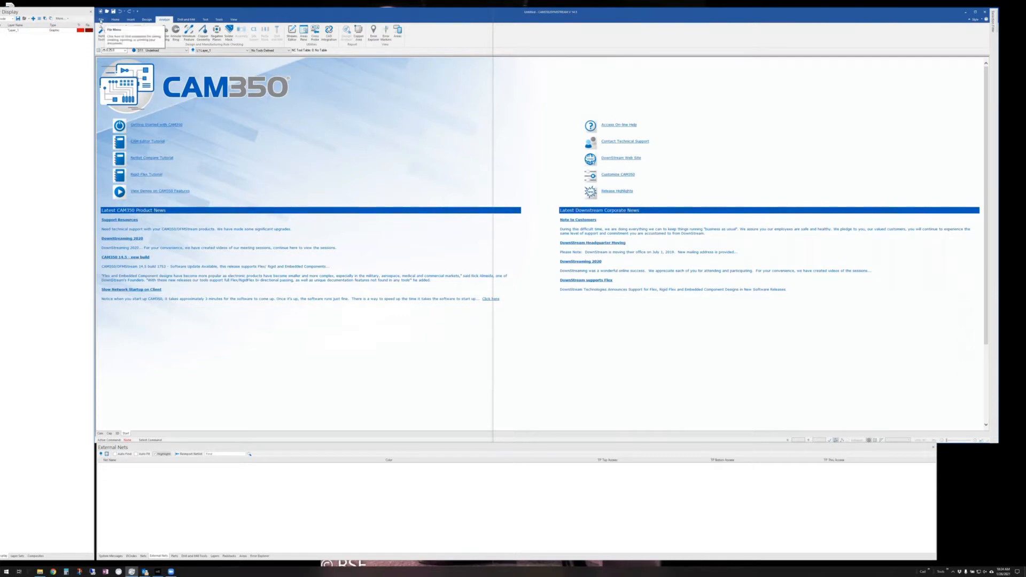
left_click(101, 19)
left_click(107, 91)
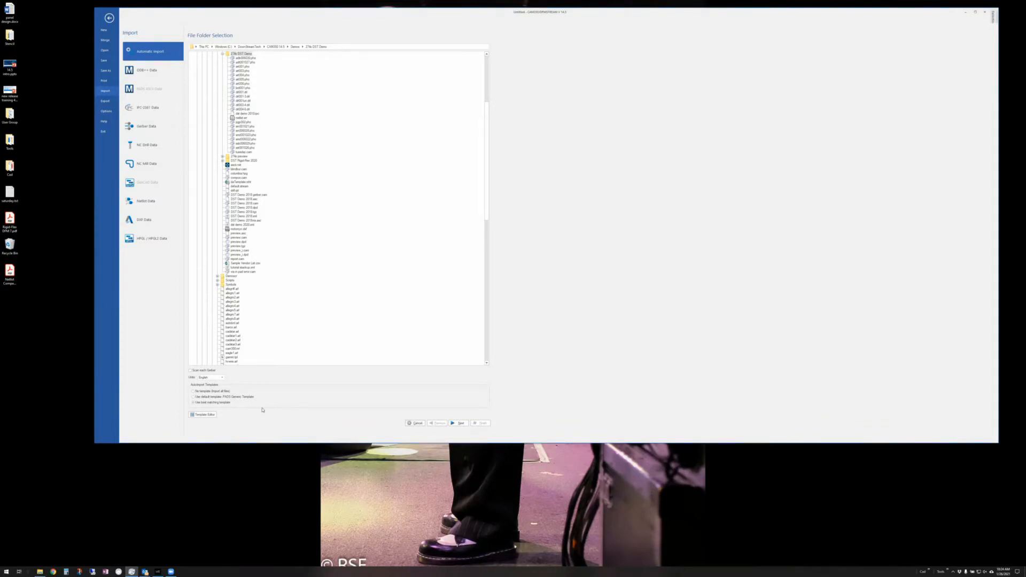
left_click(202, 415)
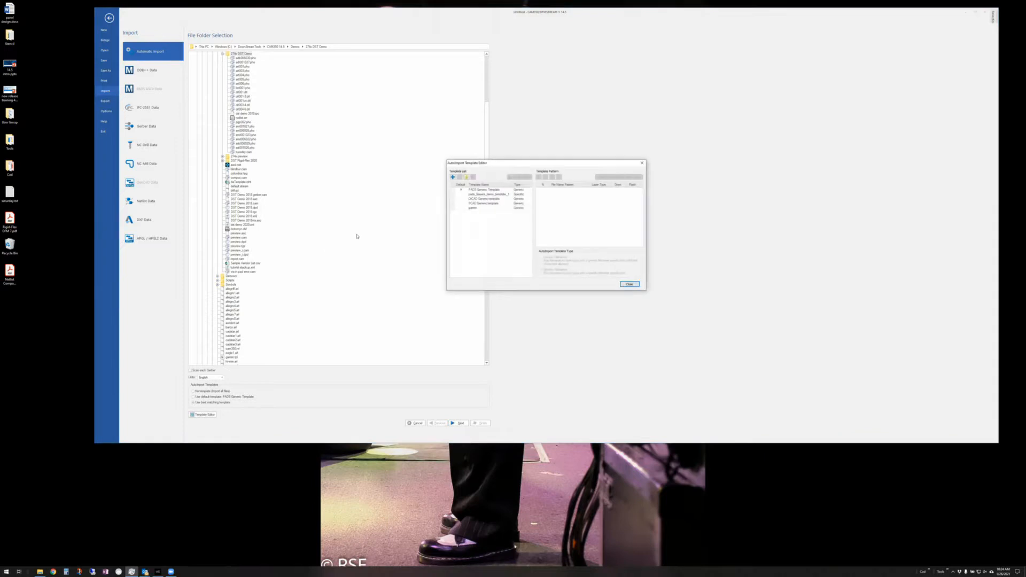
left_click(484, 191)
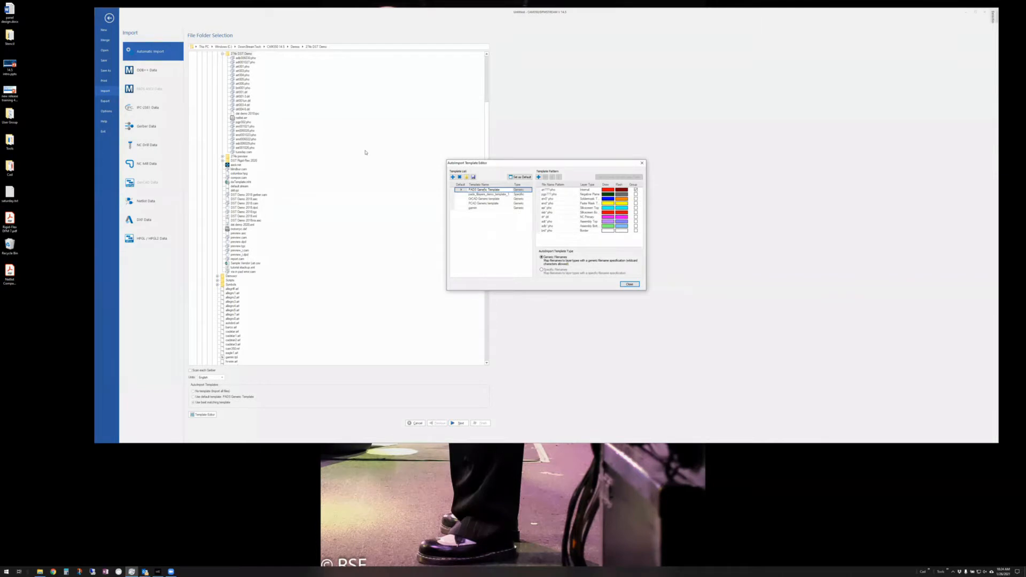
left_click(630, 284)
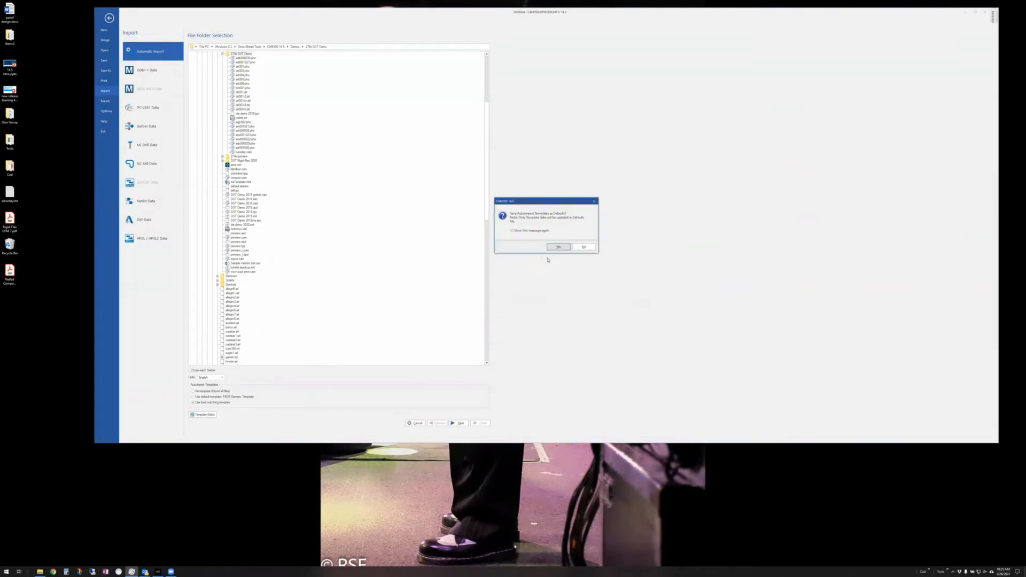
left_click(584, 247)
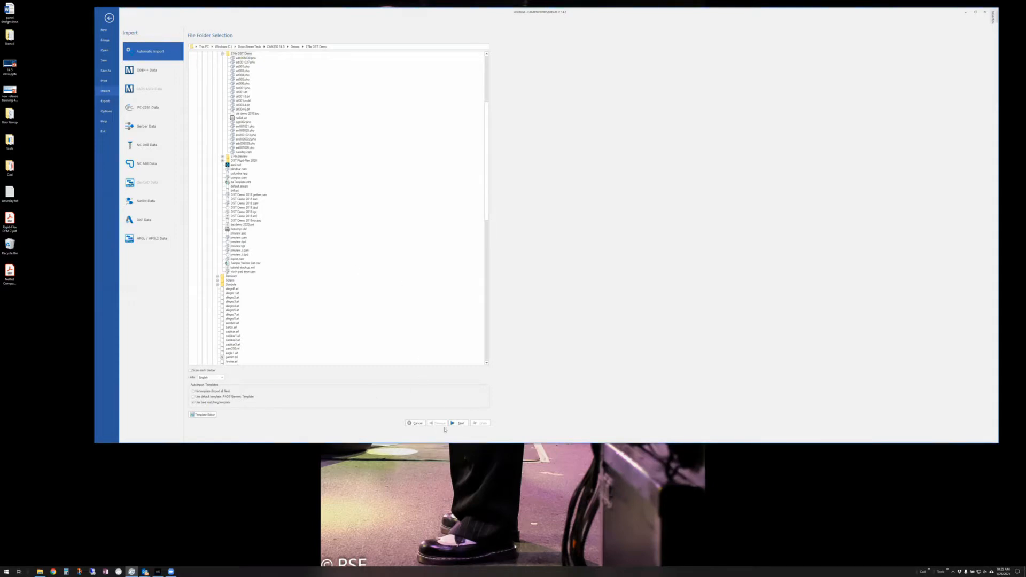
- Select the 274x DST Demo folder and continue to Layer Type Identification
right_click(327, 123)
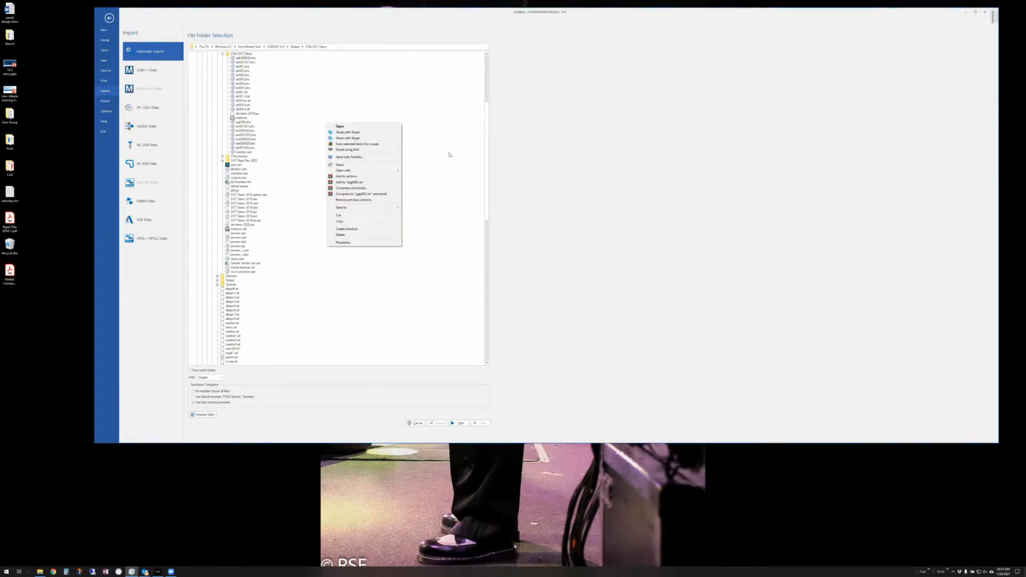
left_click(478, 155)
left_click(242, 53)
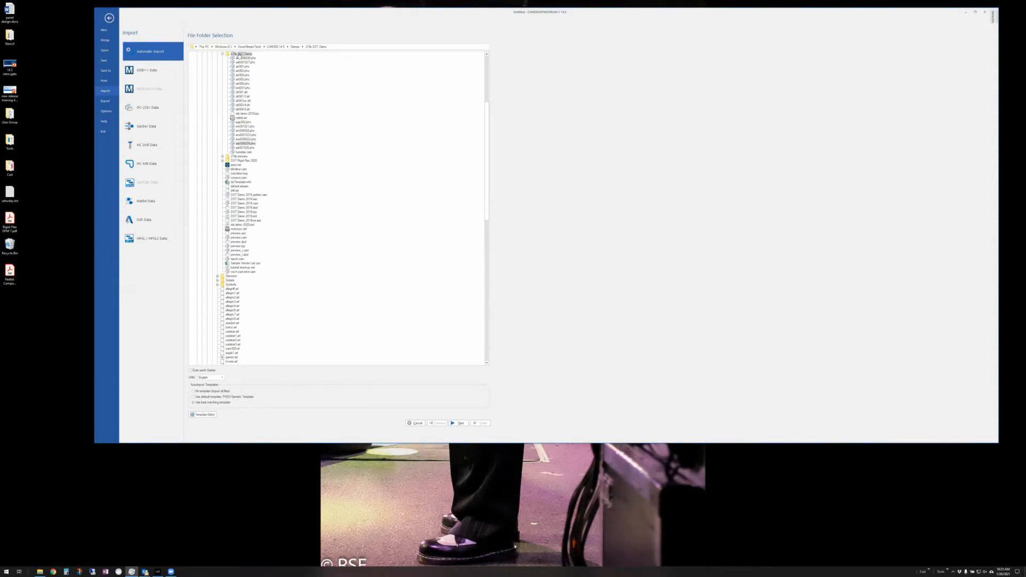
left_click(459, 423)
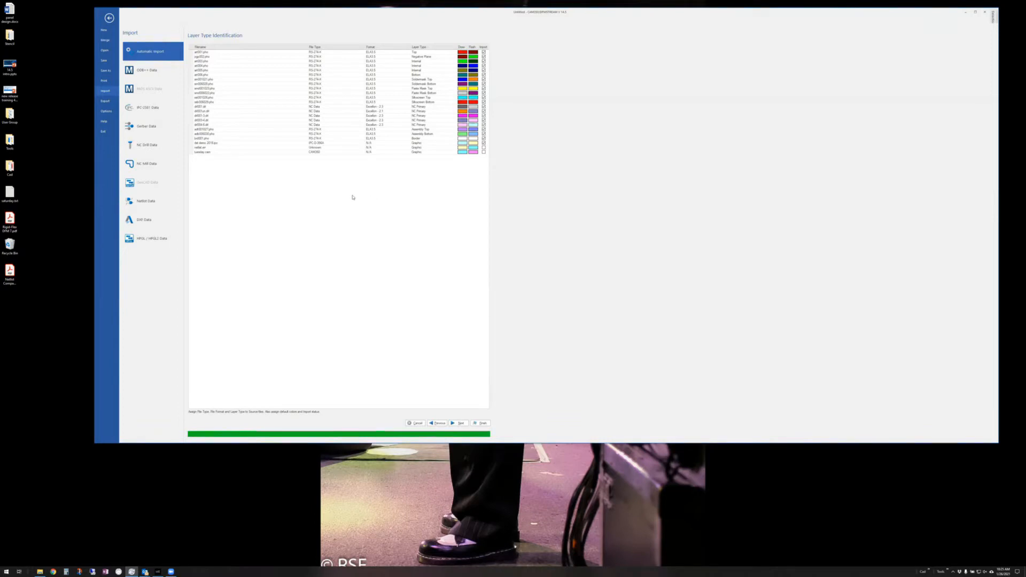
- Leave art001.pho as Top and continue to Layer Stackup Definition
left_click(452, 51)
left_click(455, 52)
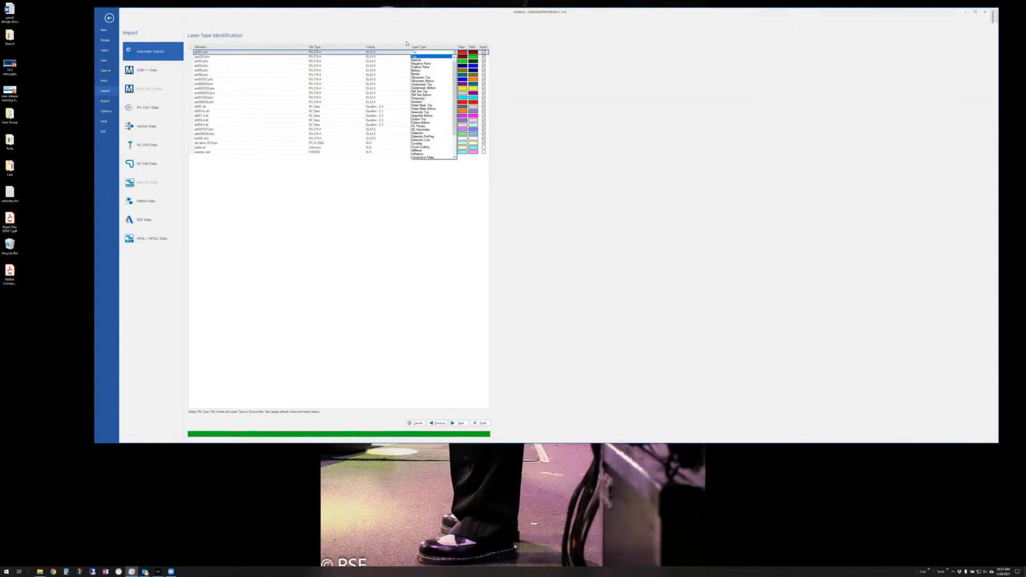
left_click(413, 49)
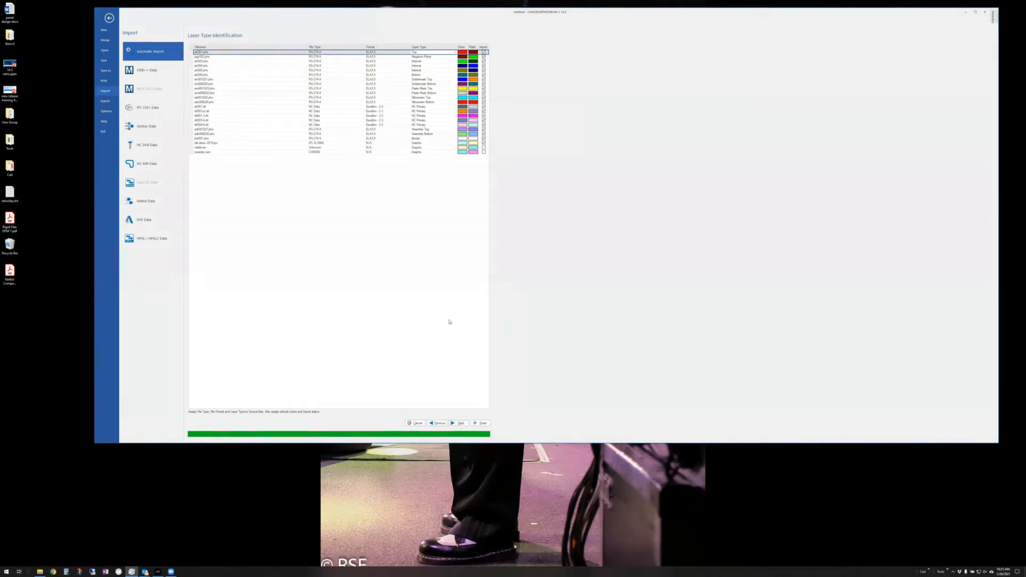
left_click(458, 424)
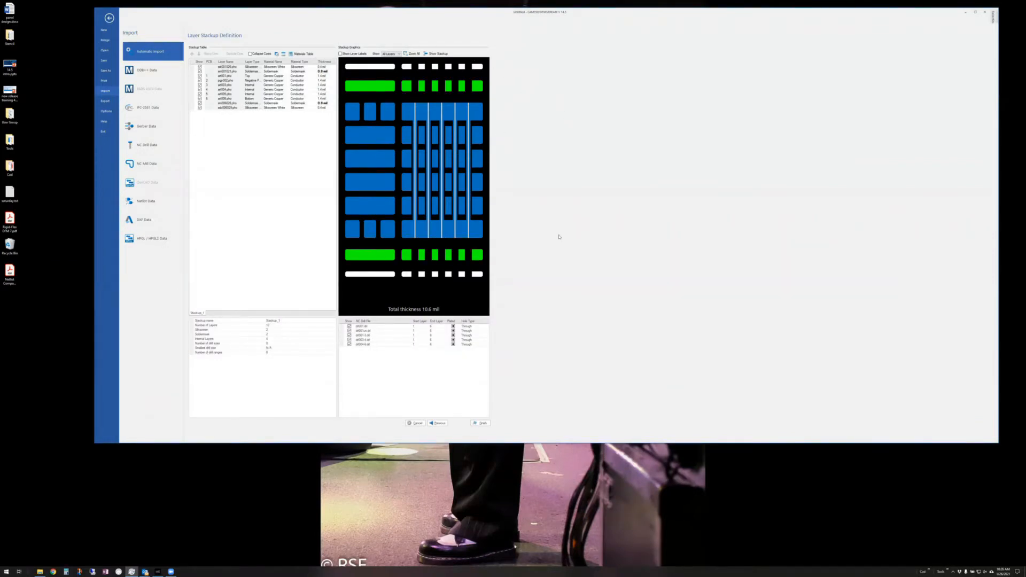
- Shorten the drl001-3 span to layer 3 and make drl004-6 a blind hole from layer 4
left_click(378, 335)
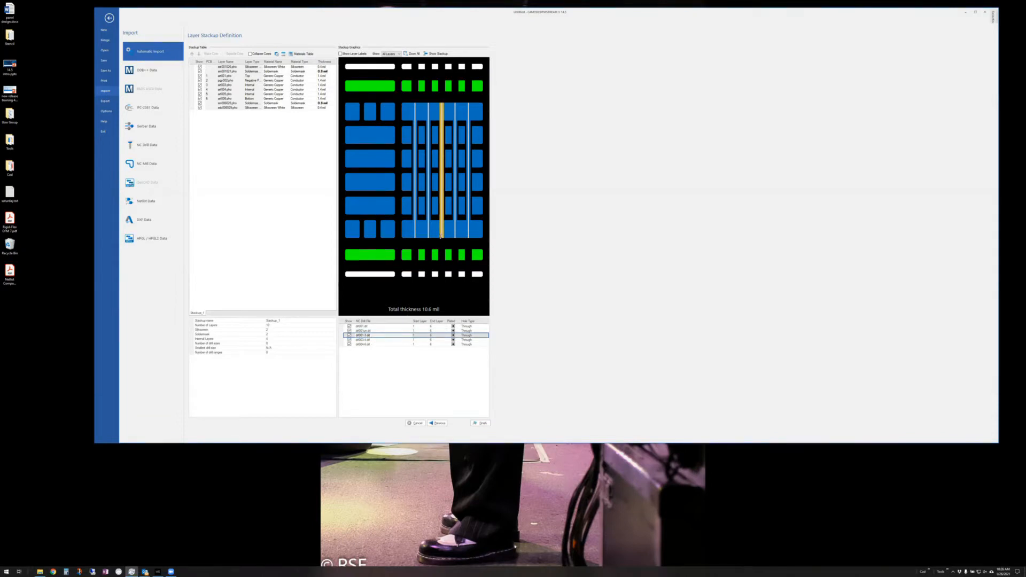
left_click_drag(442, 237, 432, 163)
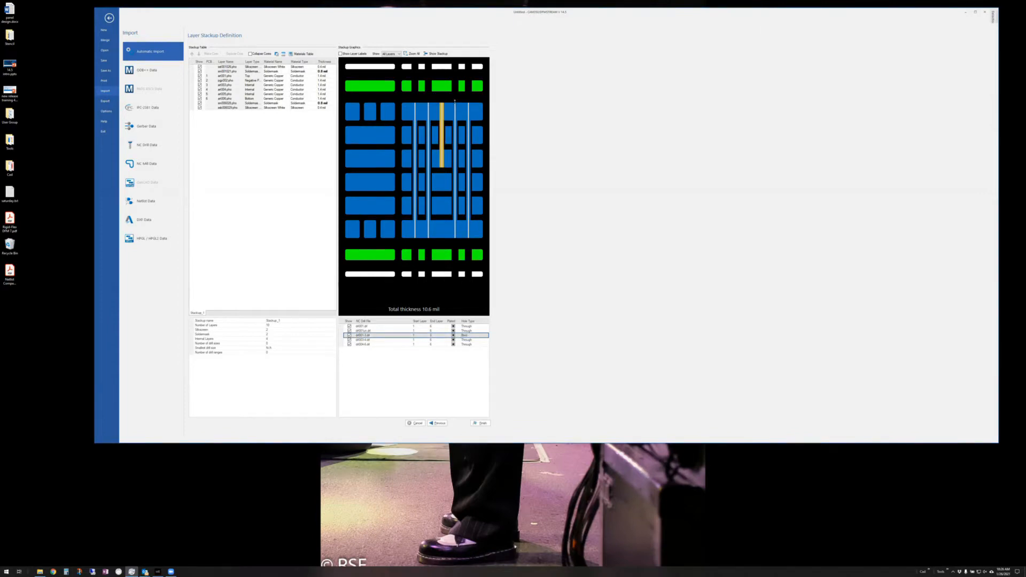
left_click_drag(455, 110, 455, 155)
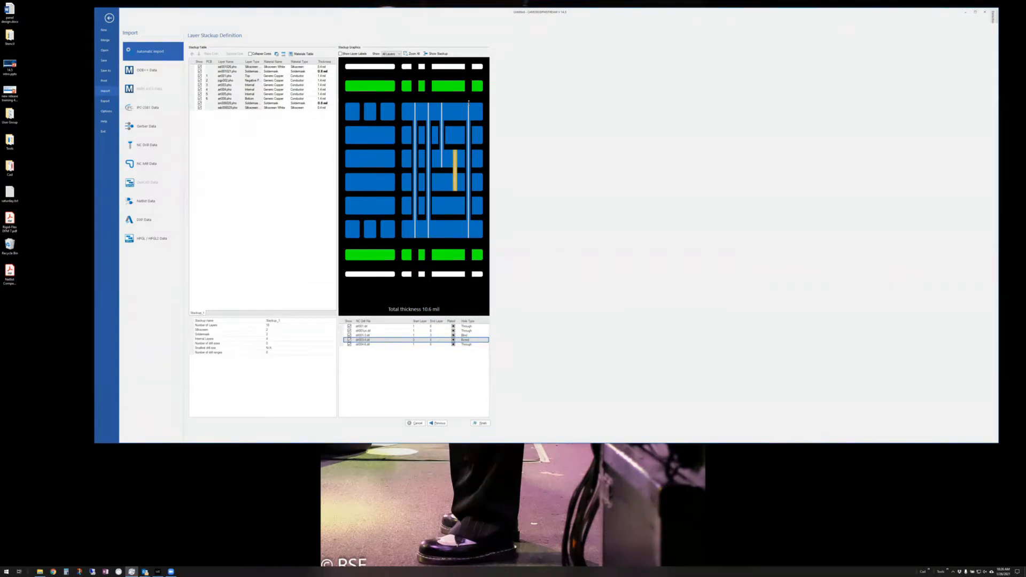
left_click_drag(468, 102, 458, 183)
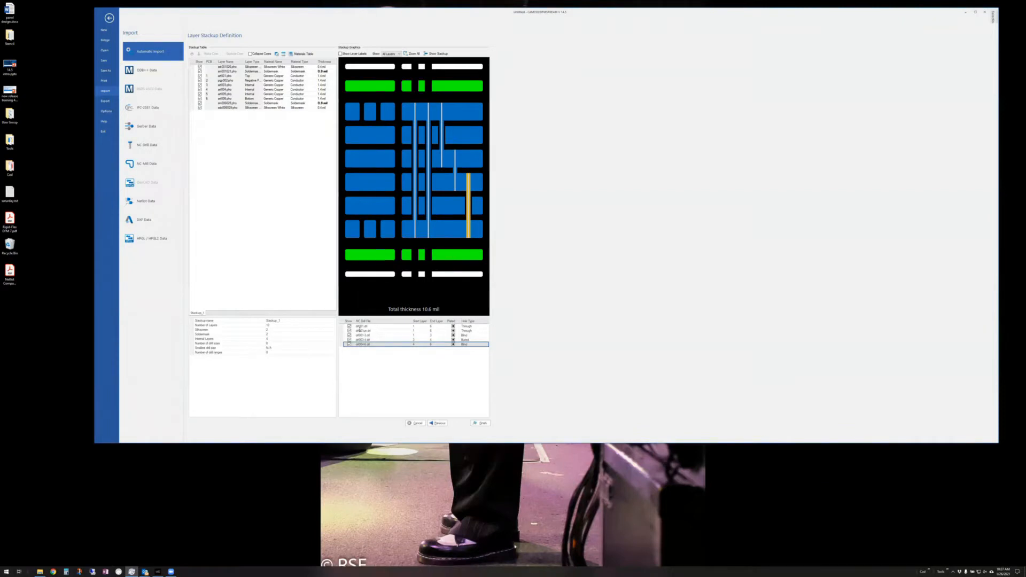
- Uncheck Plated for drl001un and review the drl001, drl001-3, drl003-4 and drl004-6 spans
left_click(453, 326)
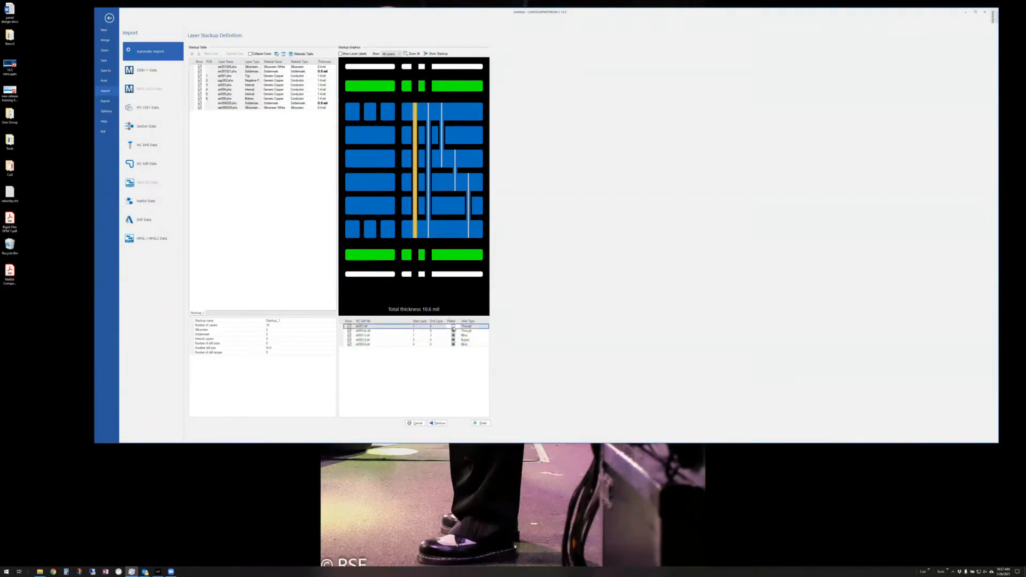
left_click(453, 331)
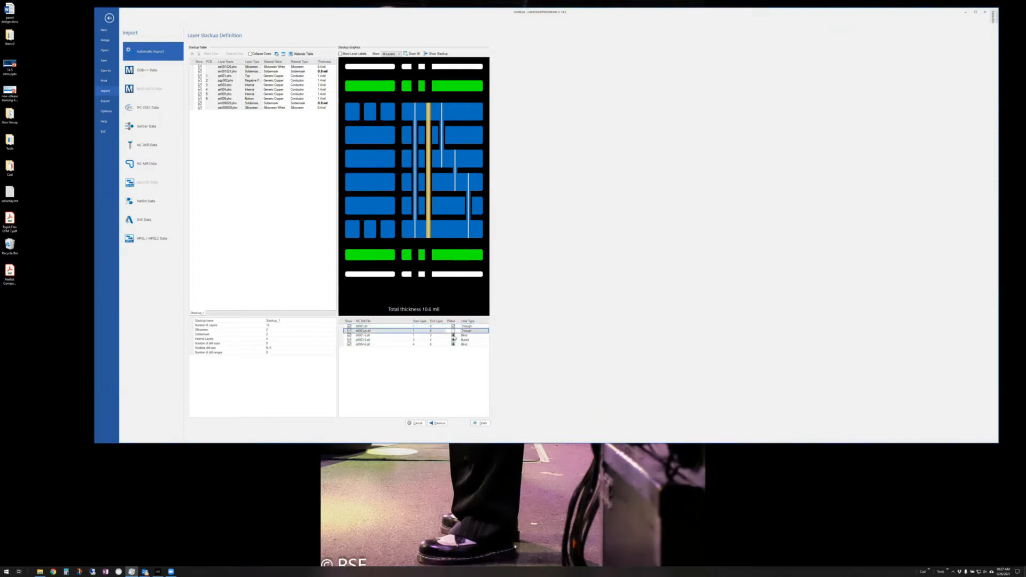
left_click(453, 335)
left_click(453, 340)
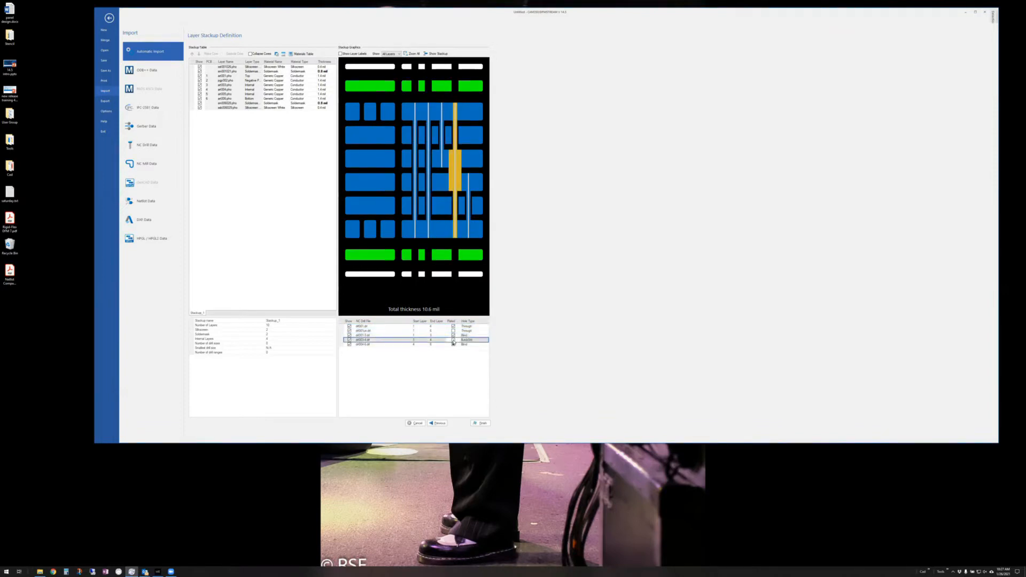
left_click(453, 345)
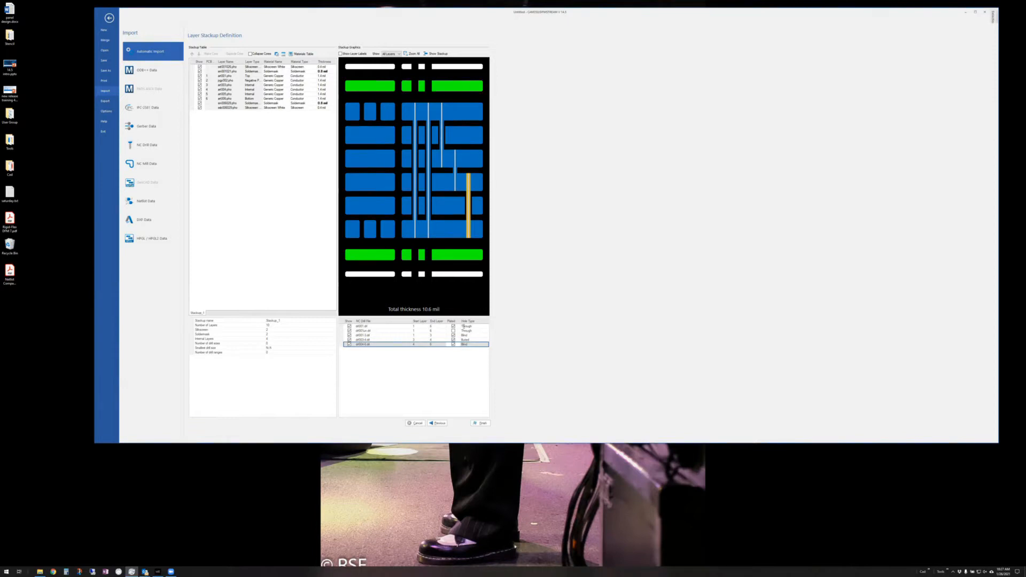
- Finish the import, then run the netlist extraction
left_click(482, 423)
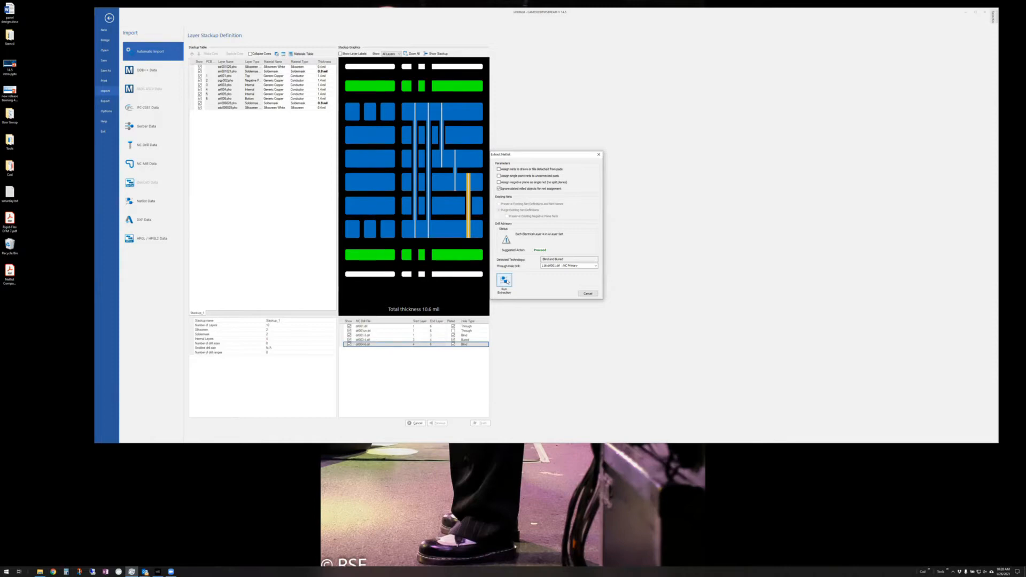
left_click(507, 281)
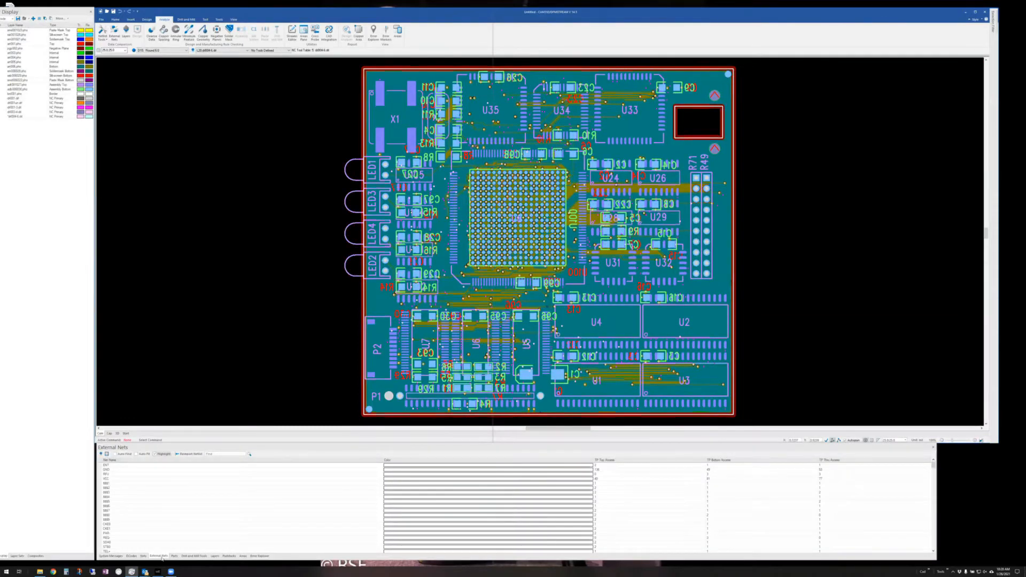
- Open the Nets table, enable Auto Fit and Auto Find, and zoom to $Net3
left_click(143, 556)
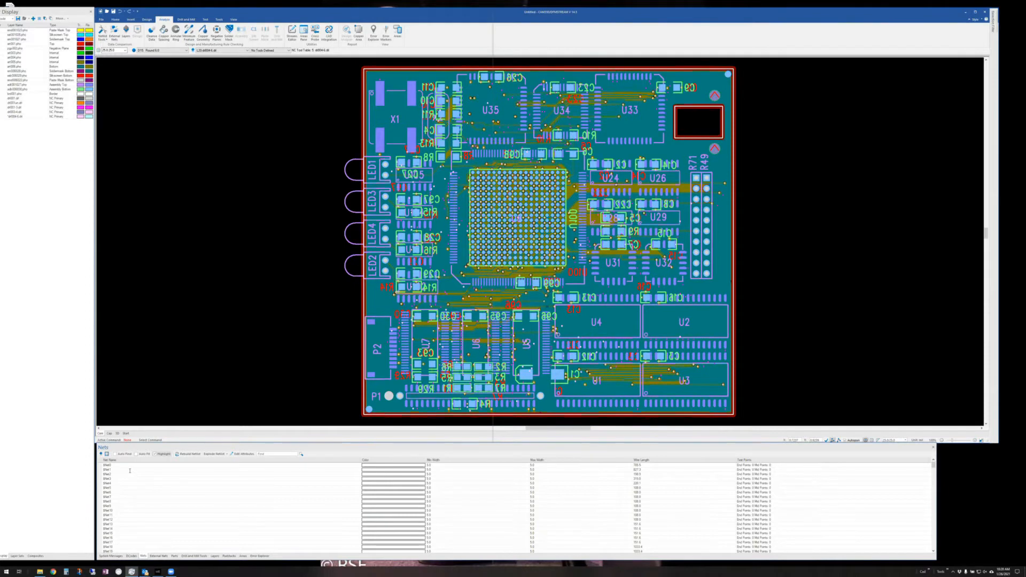
left_click(137, 454)
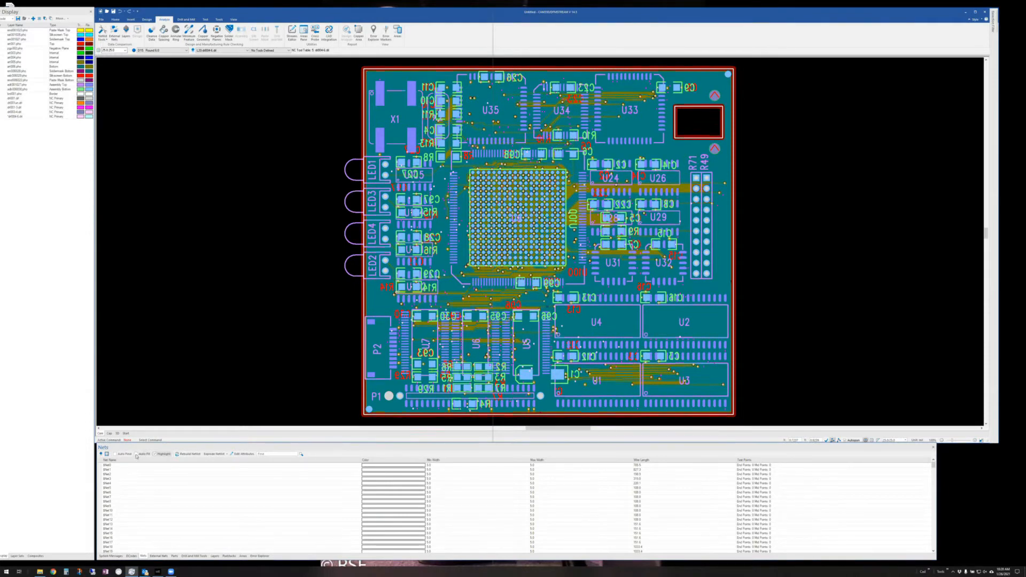
left_click(114, 454)
left_click(128, 480)
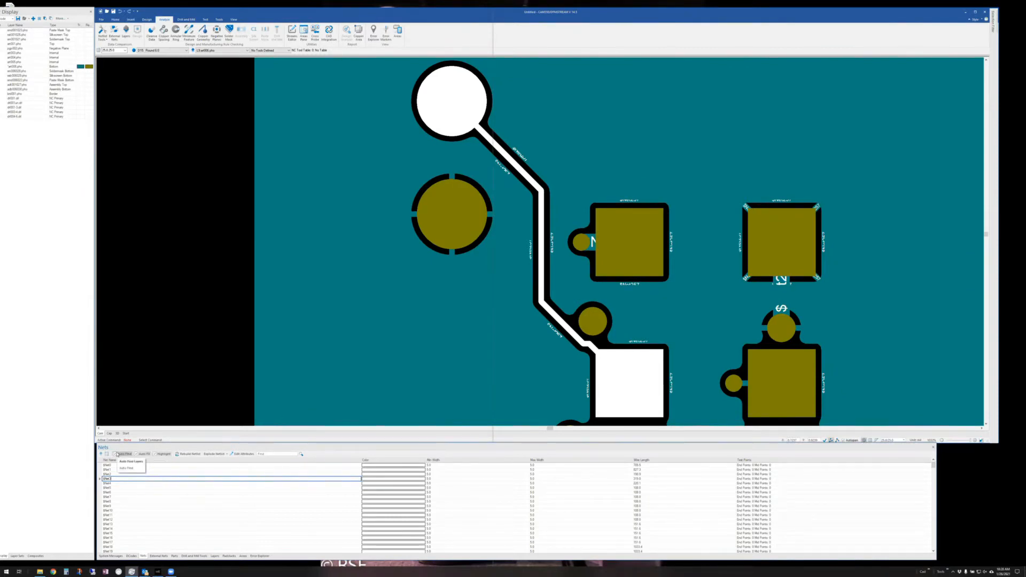
- Turn off net highlighting, clear the $Net3 selection, and bring up the View display options
left_click(158, 454)
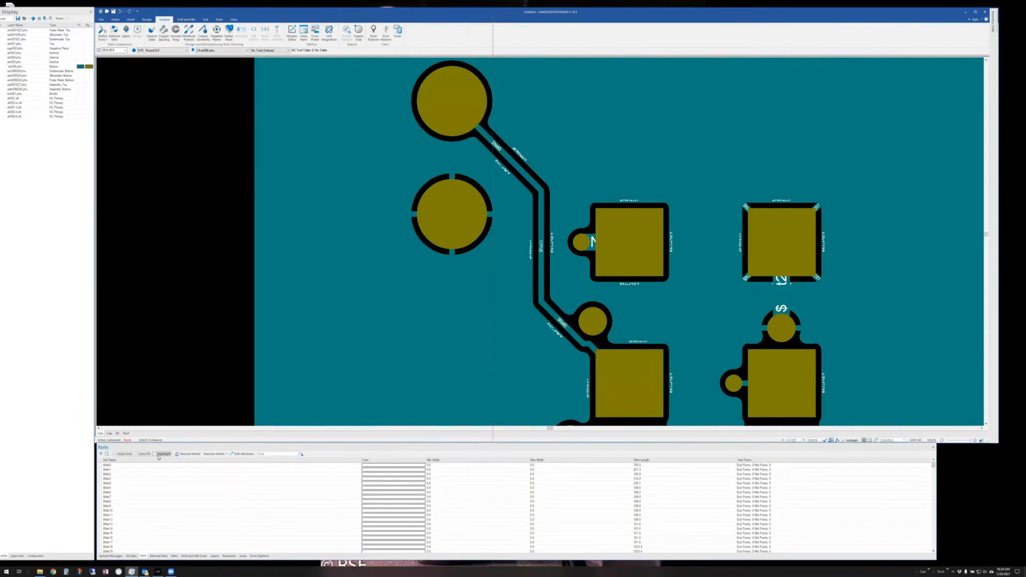
left_click(127, 478)
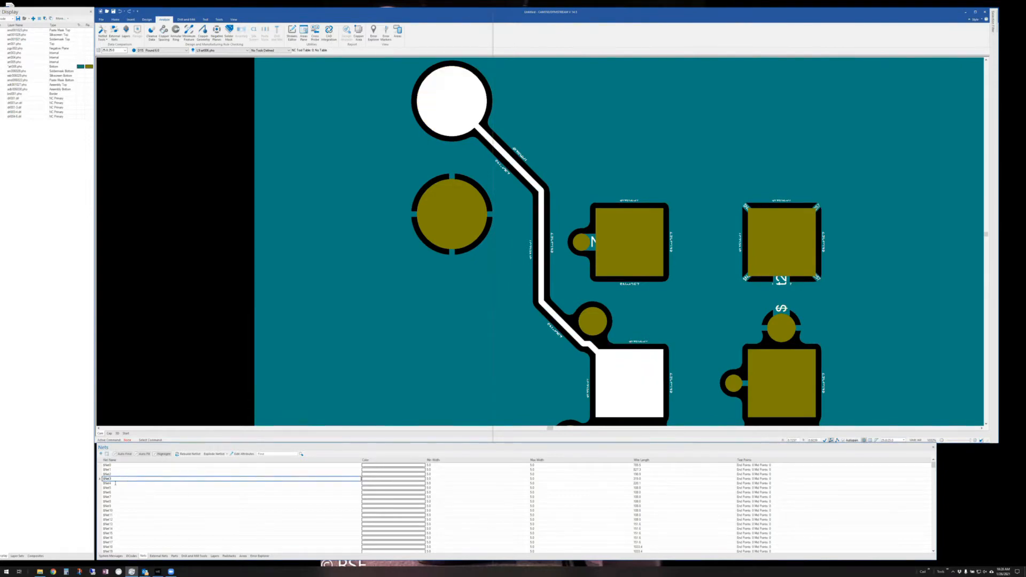
left_click(99, 479)
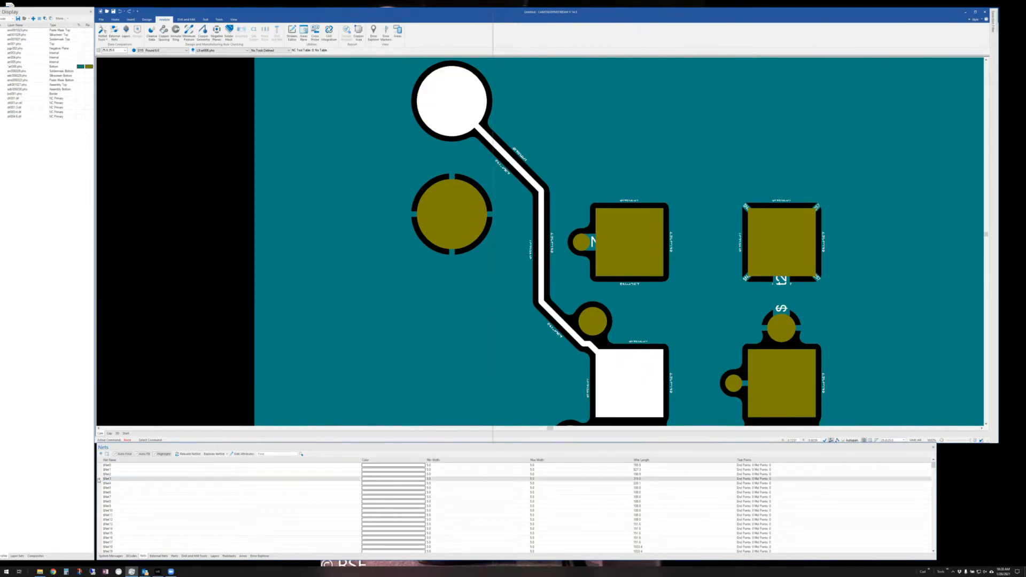
left_click(99, 480)
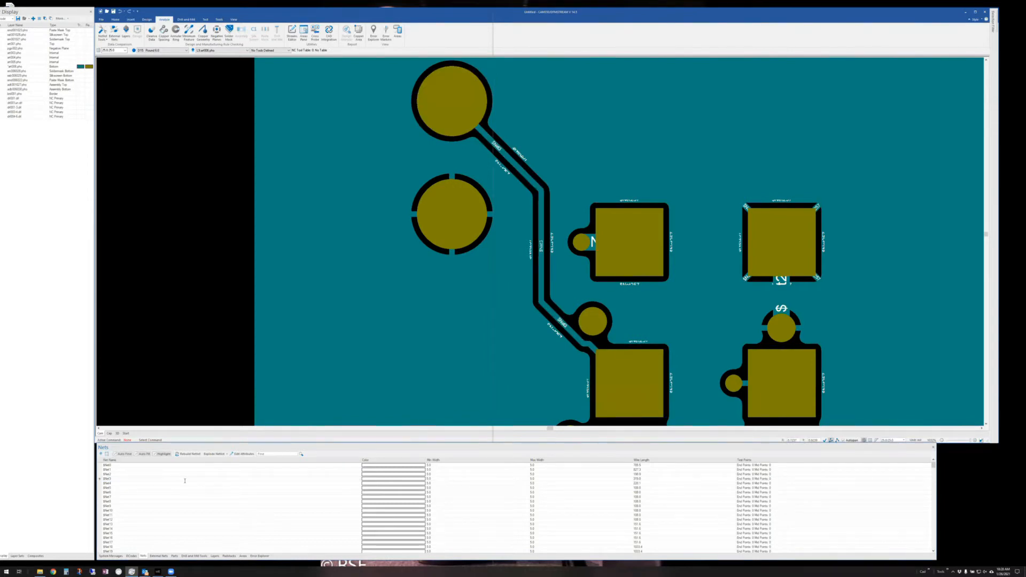
left_click(155, 454)
scroll(563, 265, "up", 3)
scroll(542, 276, "down", 4)
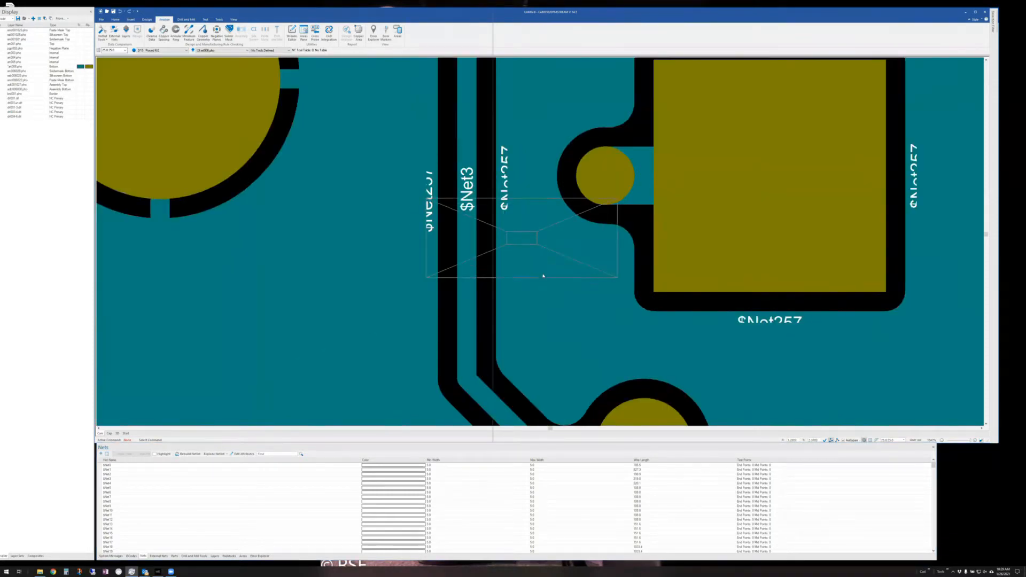
scroll(743, 303, "down", 4)
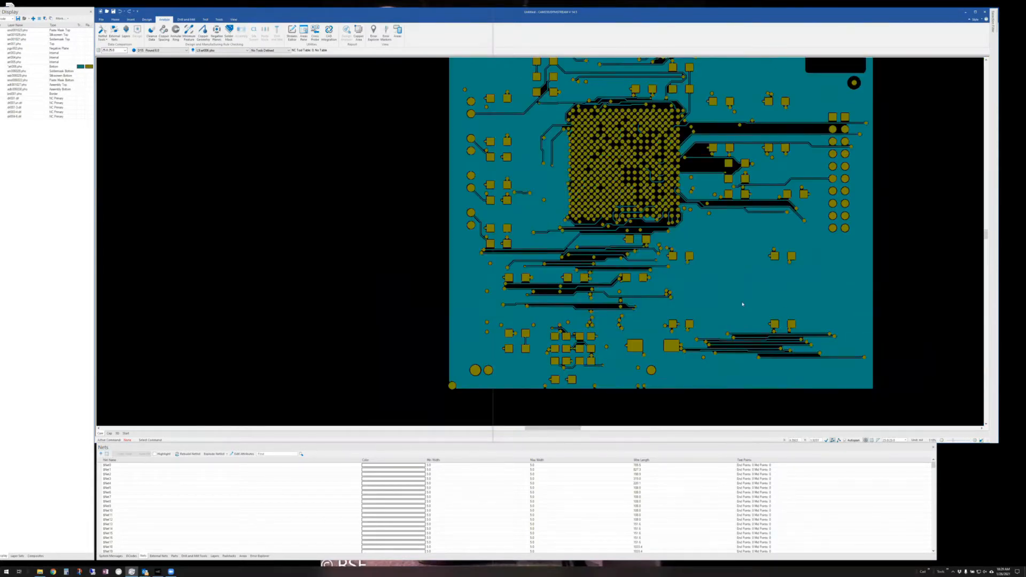
scroll(594, 292, "up", 4)
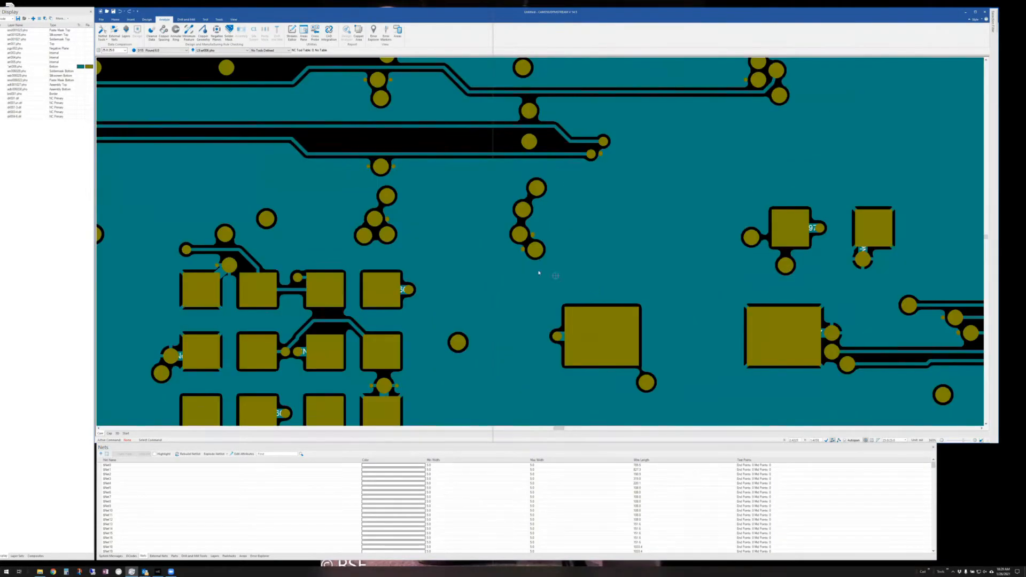
left_click(239, 21)
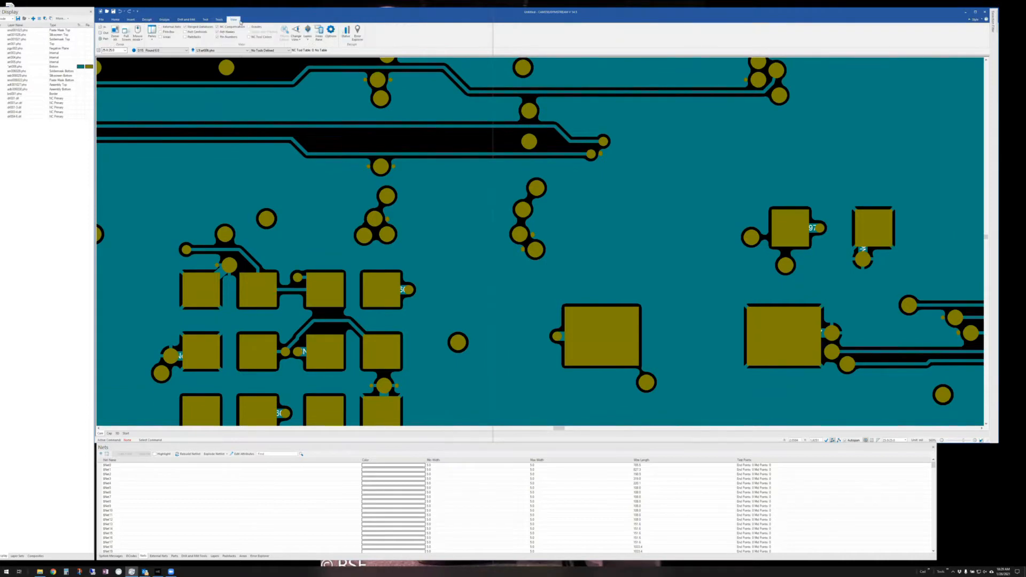
- Show the top copper layer, leave D-codes hidden, turn off Pin Numbers, and list External Nets
left_click(24, 44)
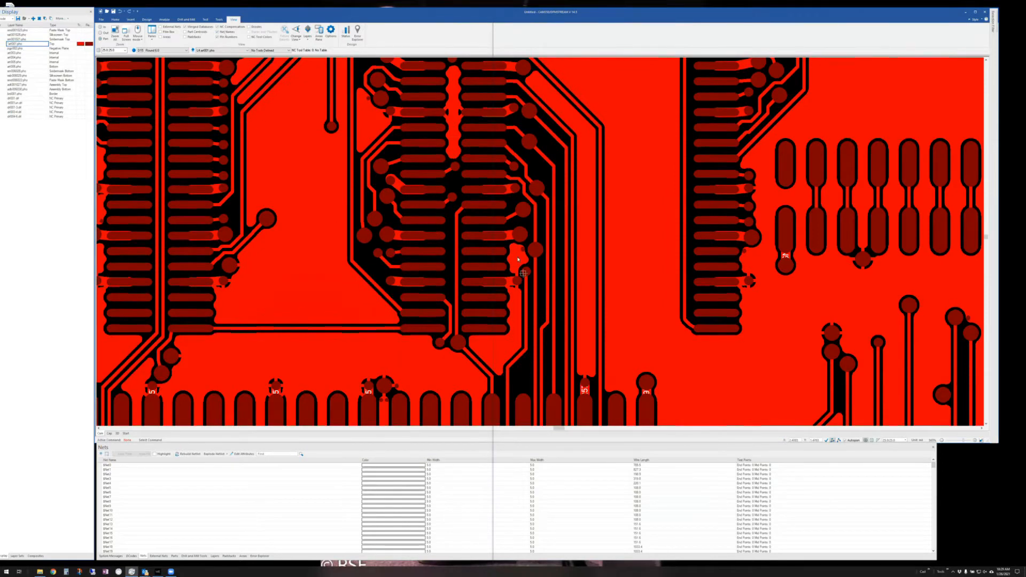
scroll(571, 266, "up", 4)
scroll(680, 269, "down", 3)
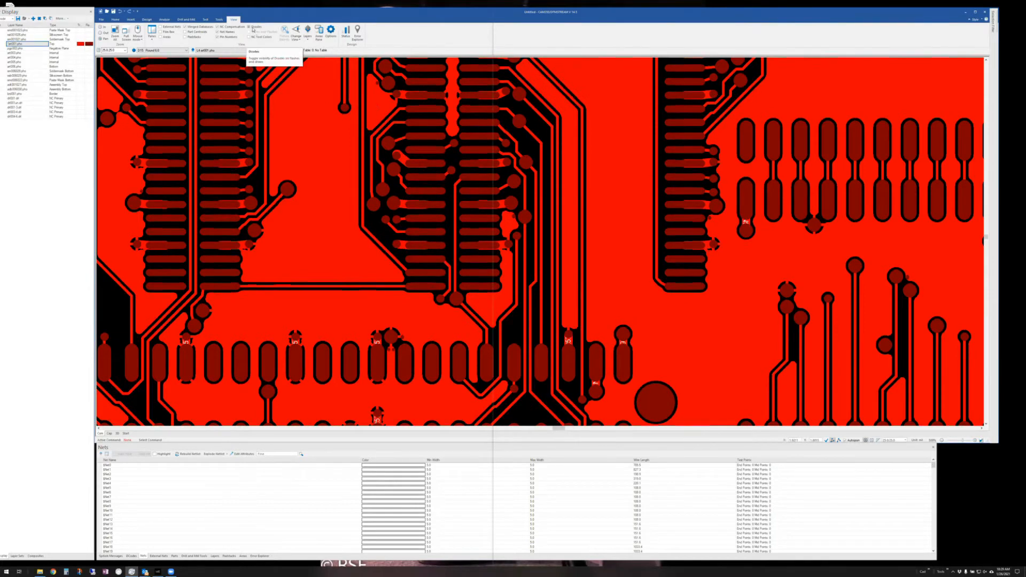
left_click(249, 27)
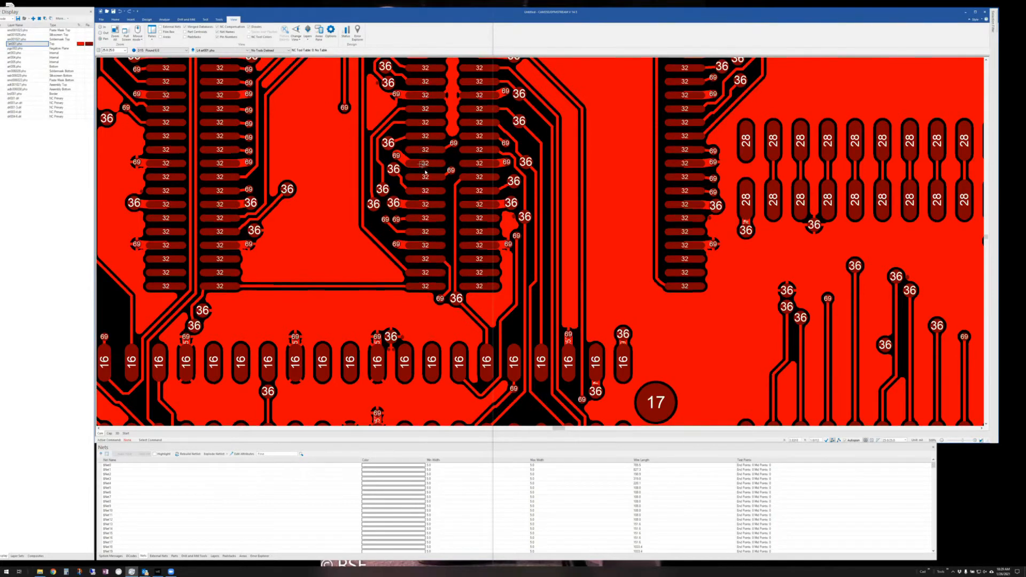
left_click(255, 27)
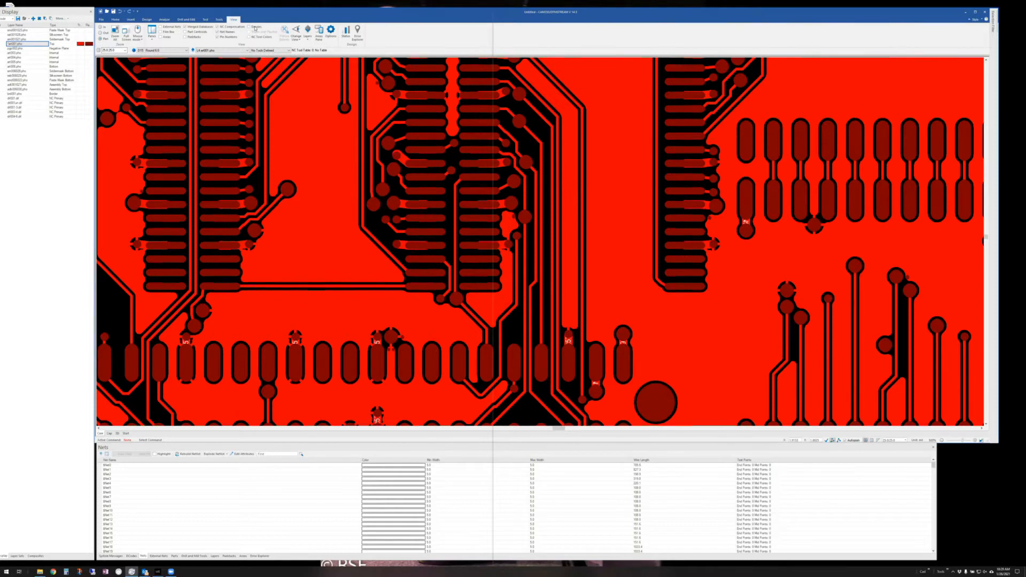
left_click(255, 28)
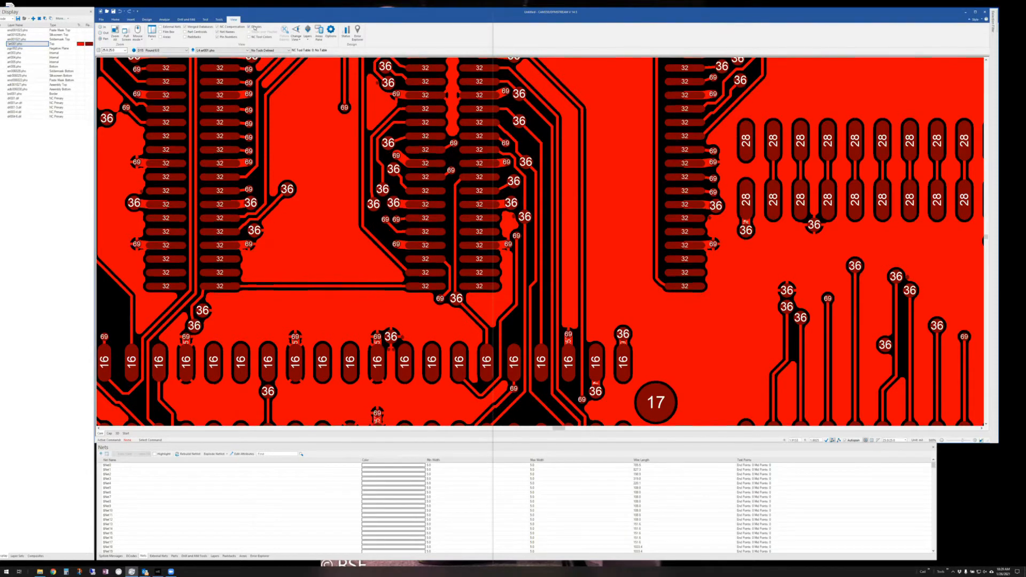
left_click(255, 27)
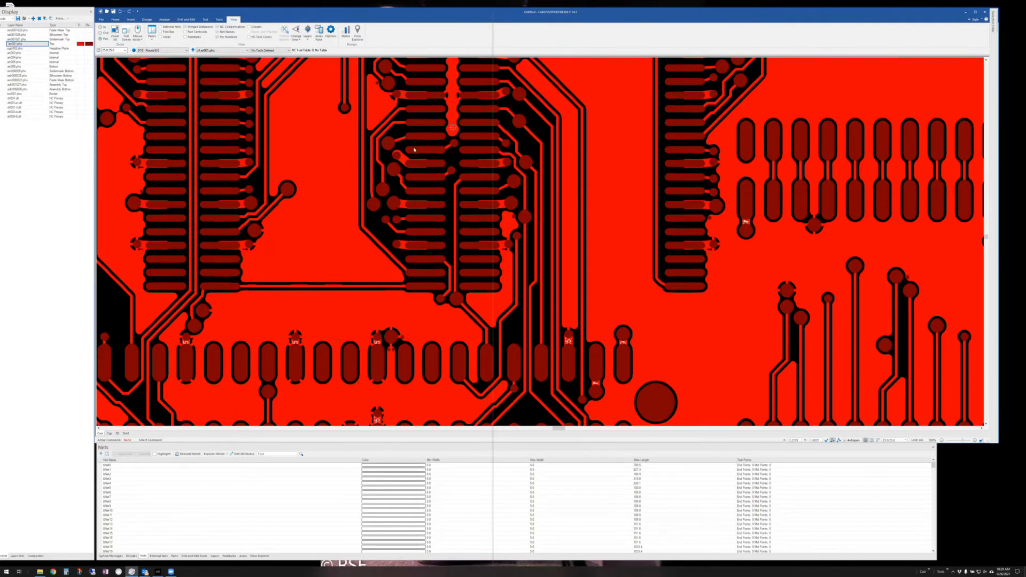
left_click(217, 37)
left_click(158, 556)
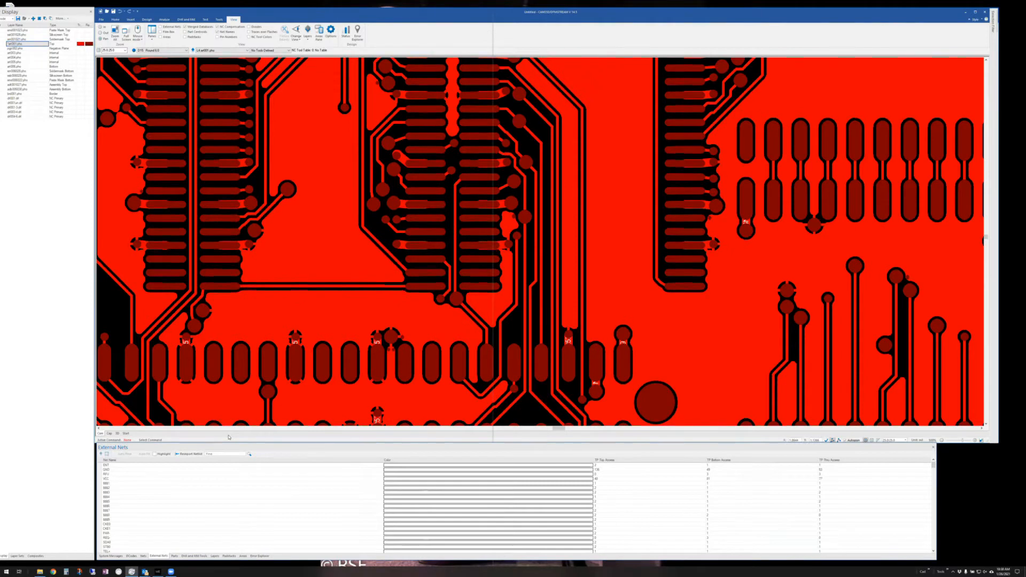
- Open Analyze > External Nets, untick IPC-D-356 comparison and CAM netlist extraction, then run the comparison
left_click(163, 20)
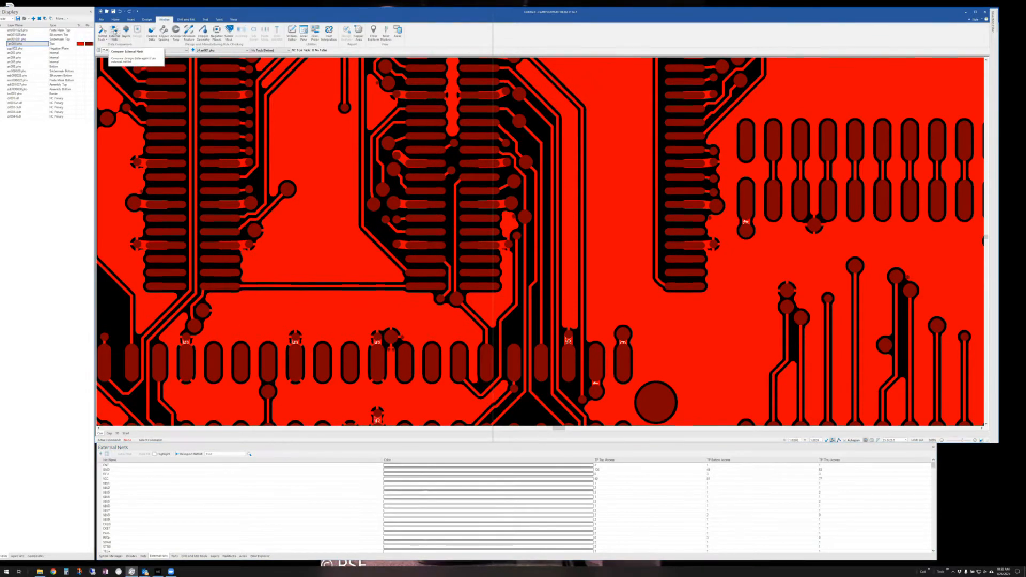
left_click(114, 31)
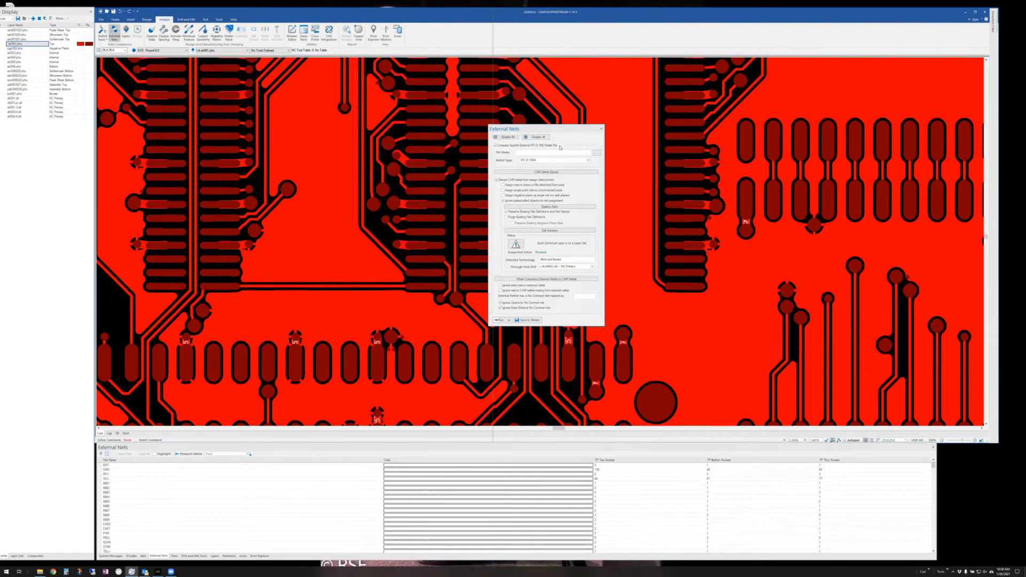
left_click_drag(557, 129, 455, 117)
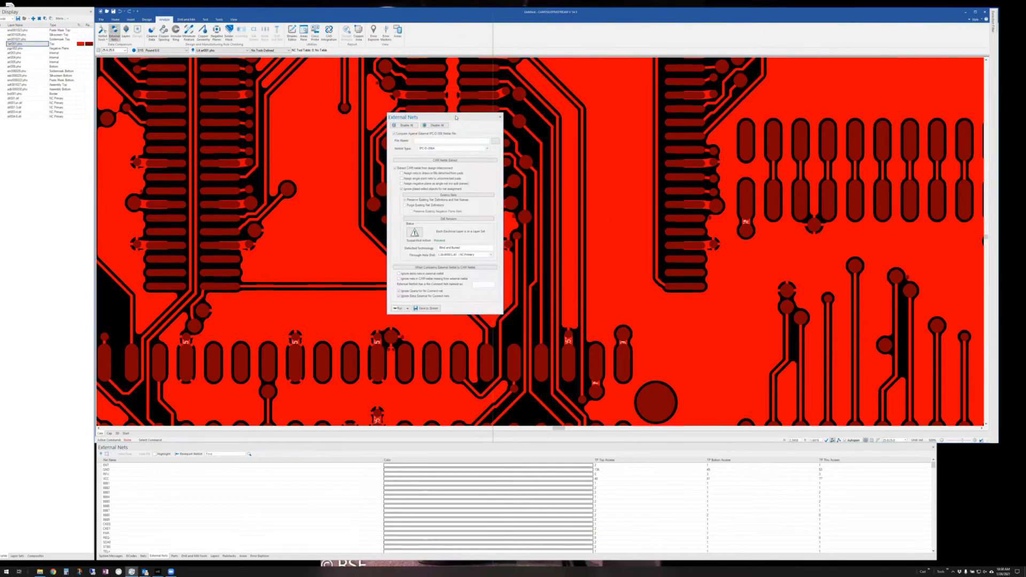
left_click(393, 133)
left_click(394, 134)
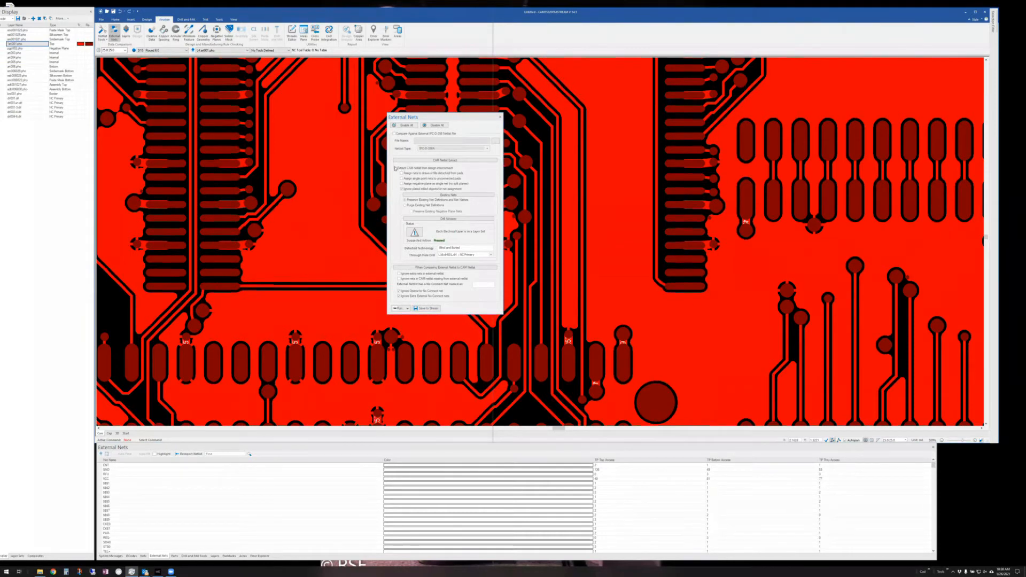
left_click(396, 169)
left_click(401, 309)
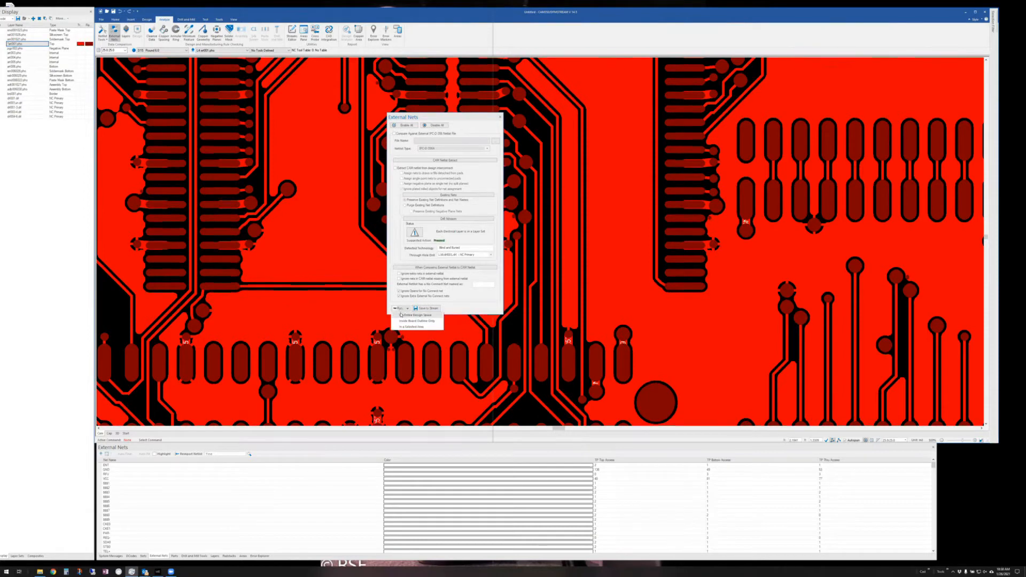
left_click(402, 314)
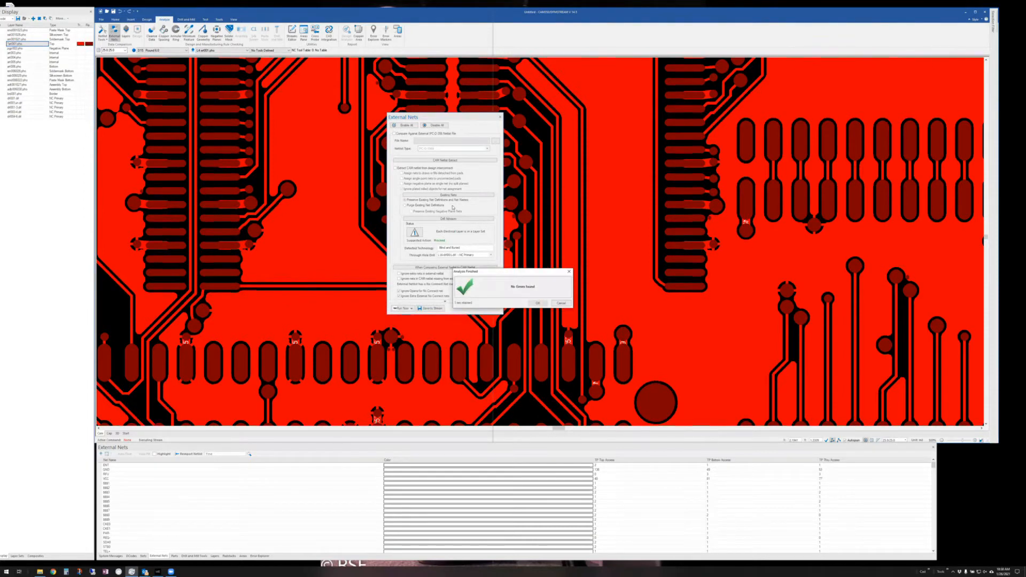
- Acknowledge the Analysis Finished message to return to the External Nets dialog
left_click(537, 303)
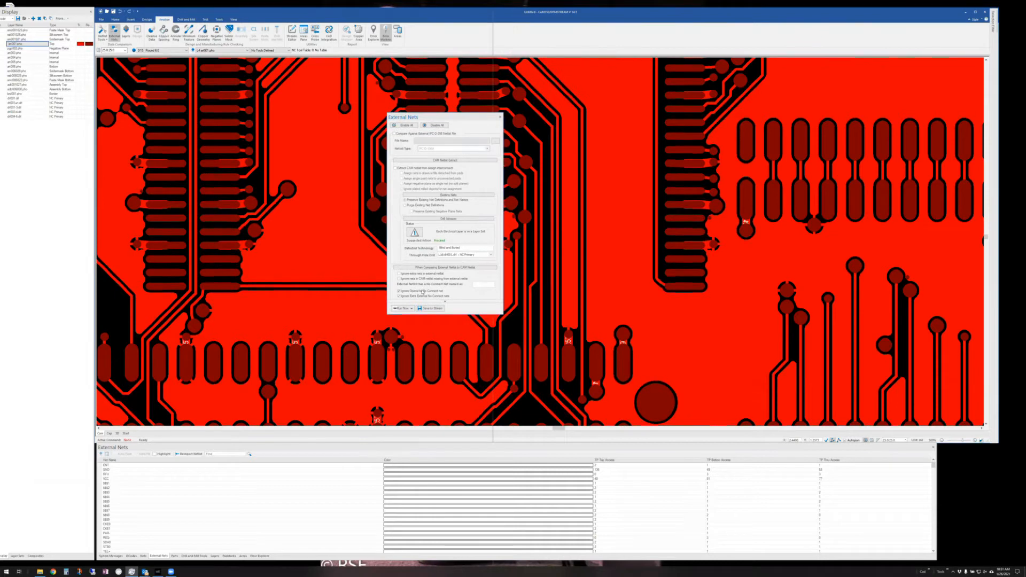
- Close External Nets, zoom in on the central traces' $Net names, and show the Nets list
left_click(483, 285)
left_click(500, 117)
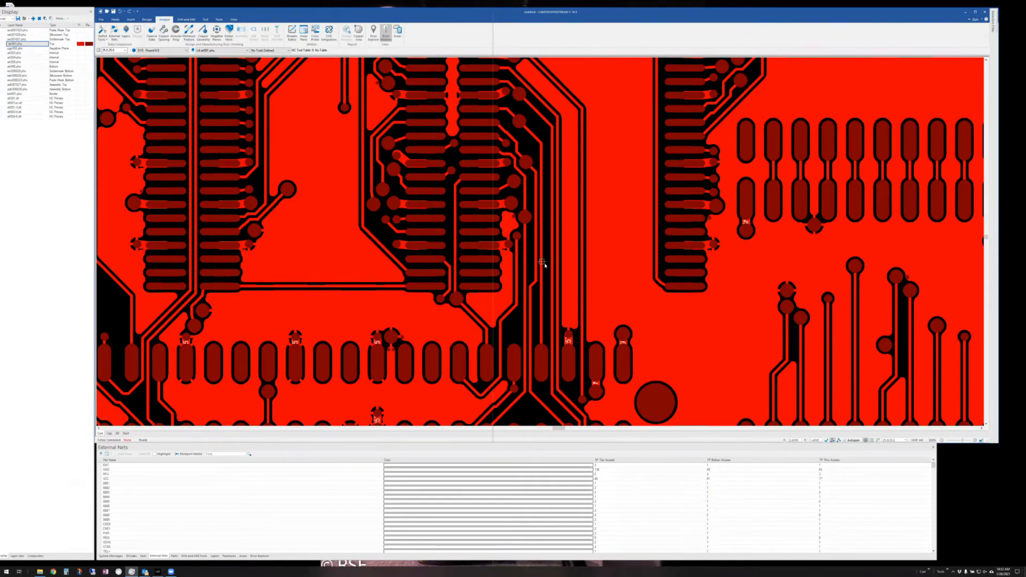
middle_click_drag(545, 264, 495, 213)
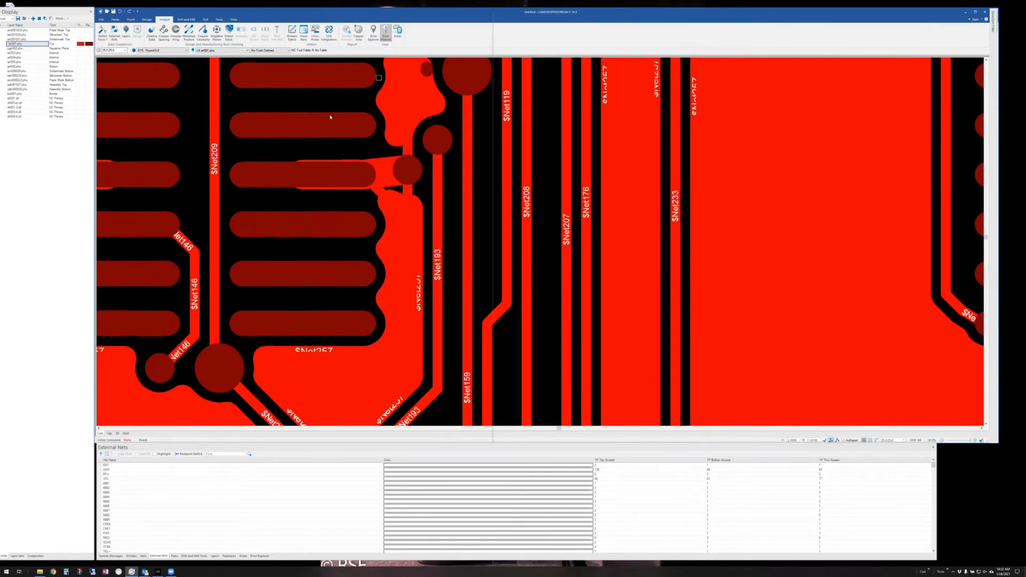
left_click(105, 38)
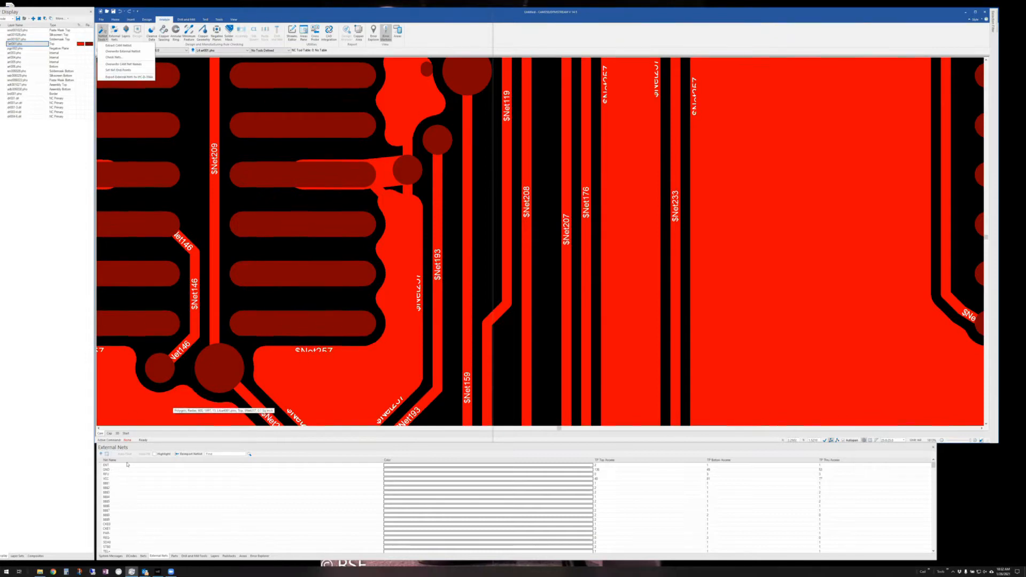
left_click(143, 557)
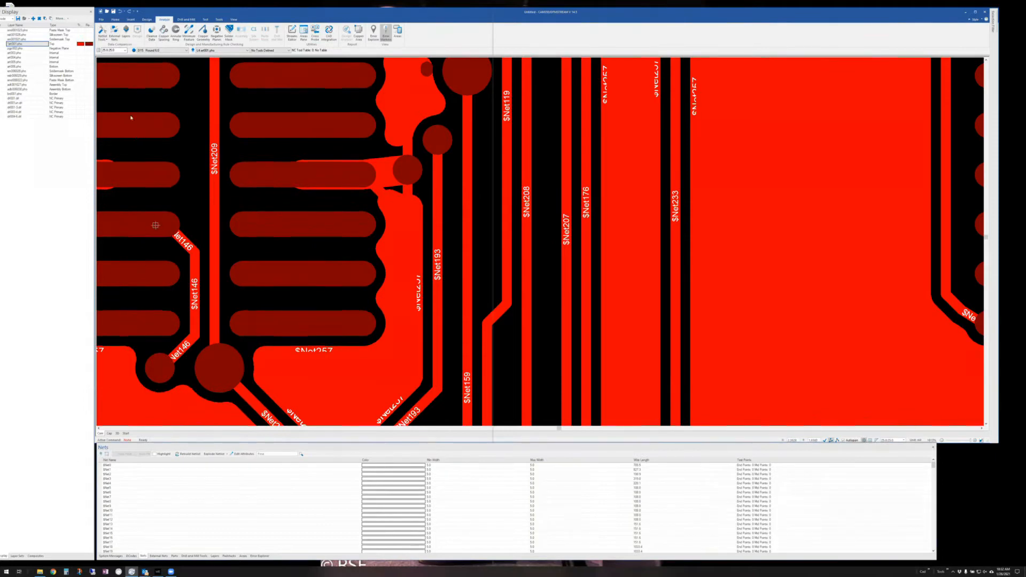
- Overwrite the CAM $Net names with real names like GND and DIPSW6, then zoom out
left_click(104, 37)
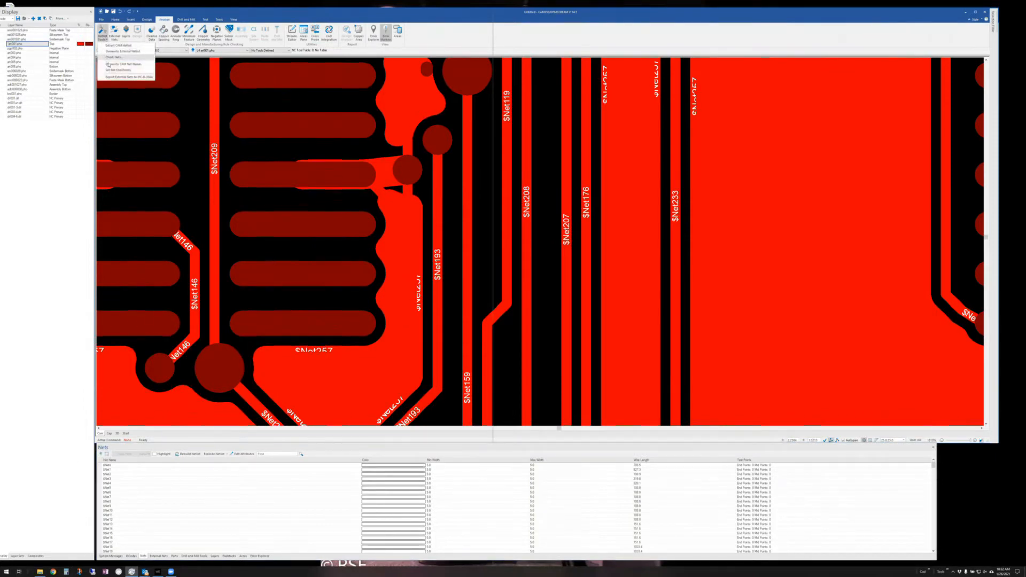
left_click(113, 64)
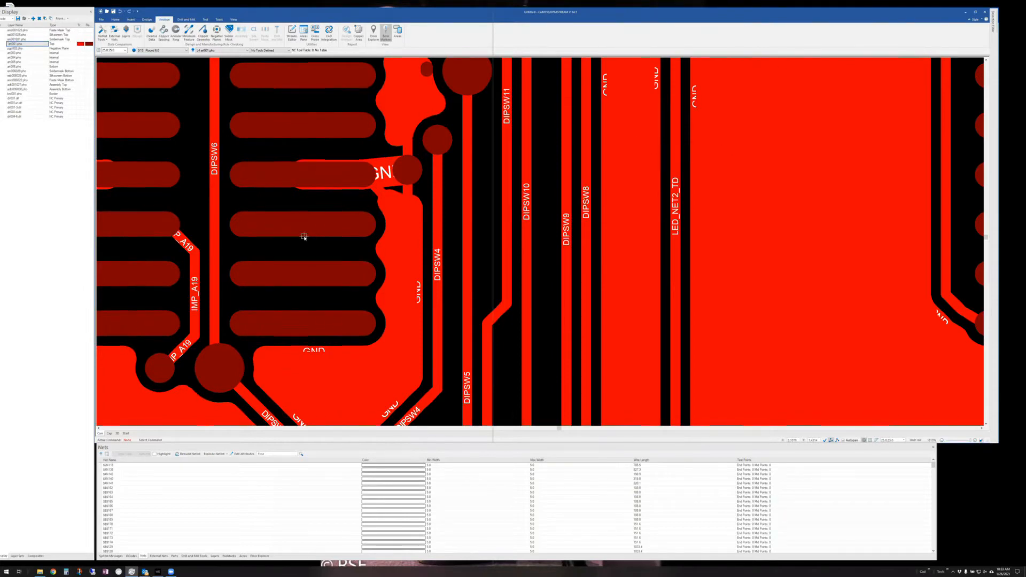
middle_click_drag(494, 233, 494, 231)
scroll(494, 231, "up", 1)
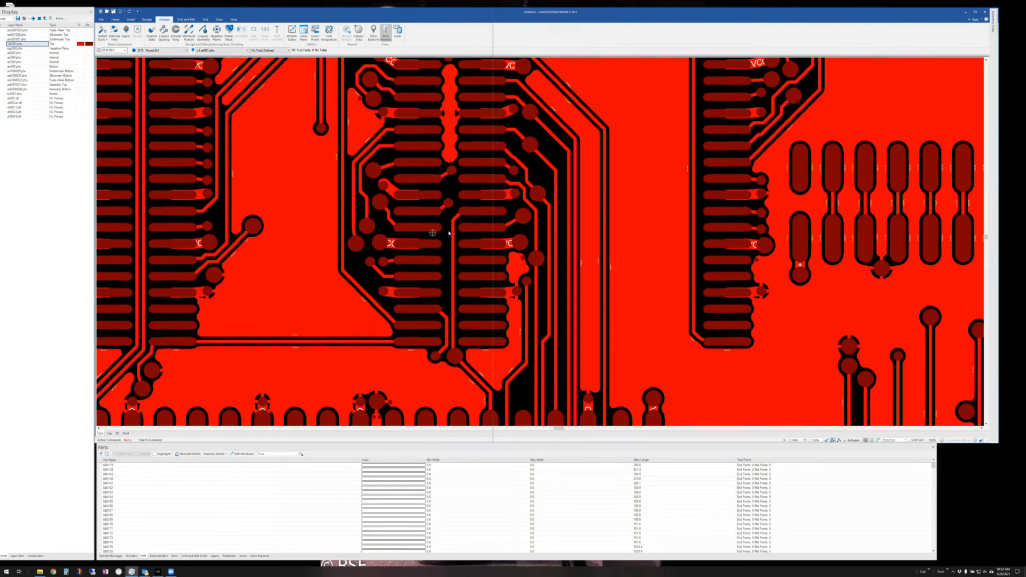
- Fit the whole board in view and display the Layers table
key("Home")
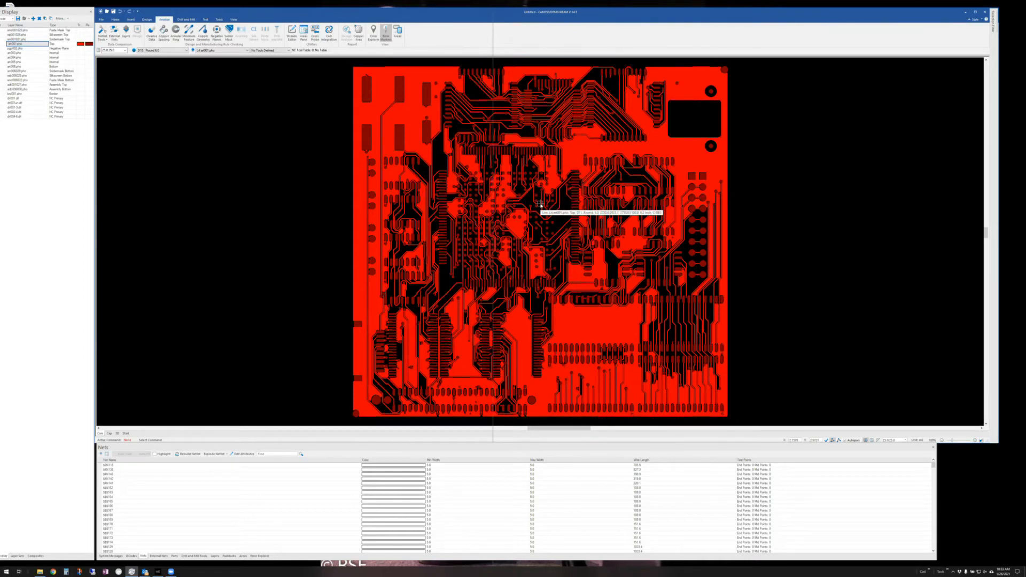
left_click(215, 556)
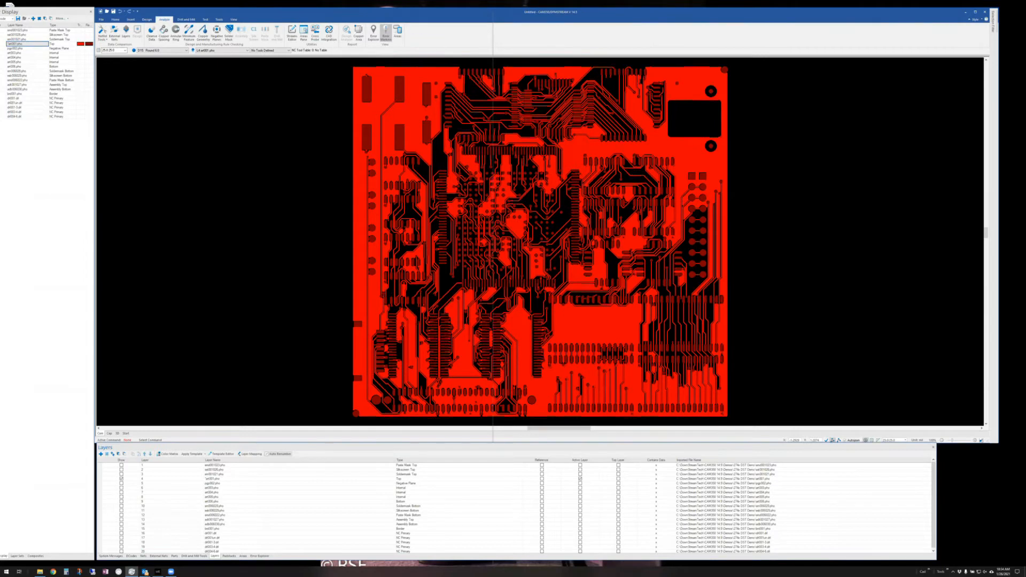
- Dismiss the sm006029.pho layer options unchanged and display the DCodes aperture table
right_click(28, 71)
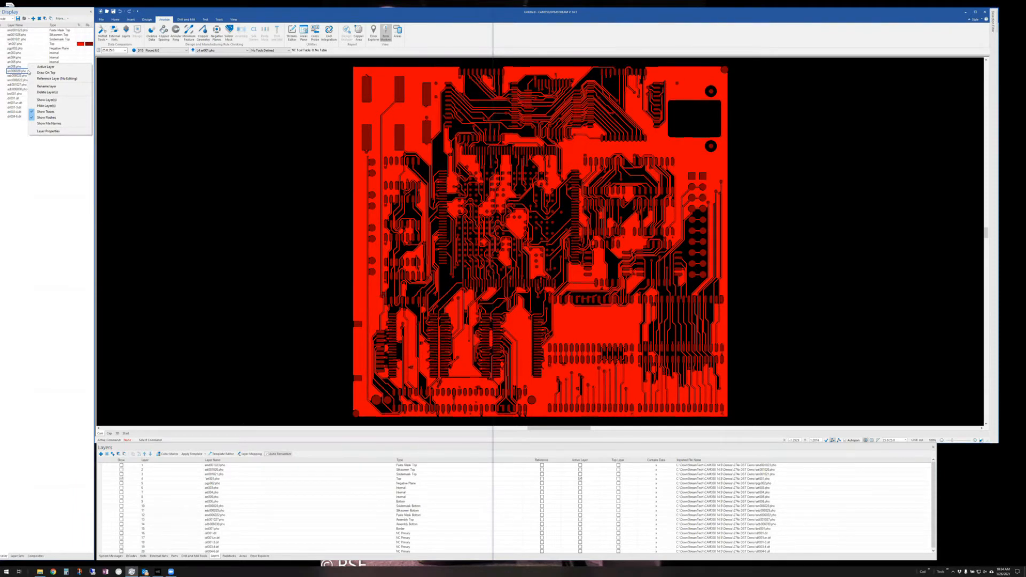
left_click(257, 446)
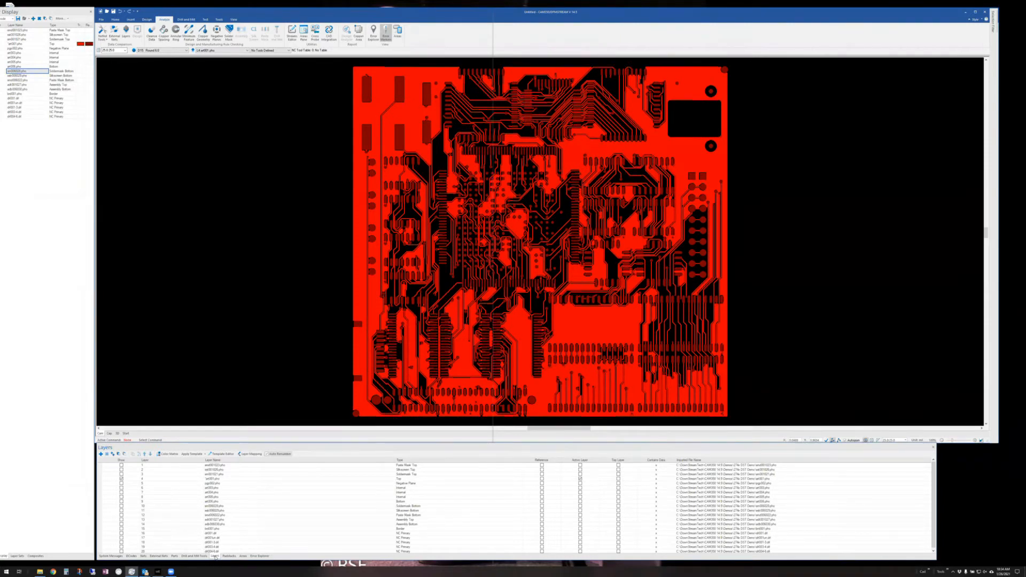
left_click(131, 556)
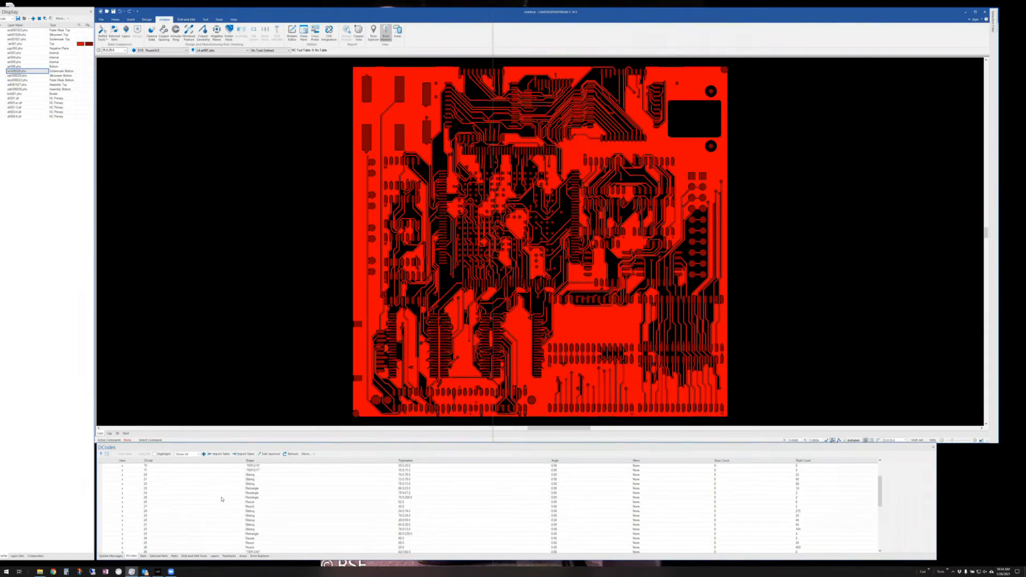
- Enable Highlight in the DCodes table and switch to the Home ribbon commands
left_click(155, 453)
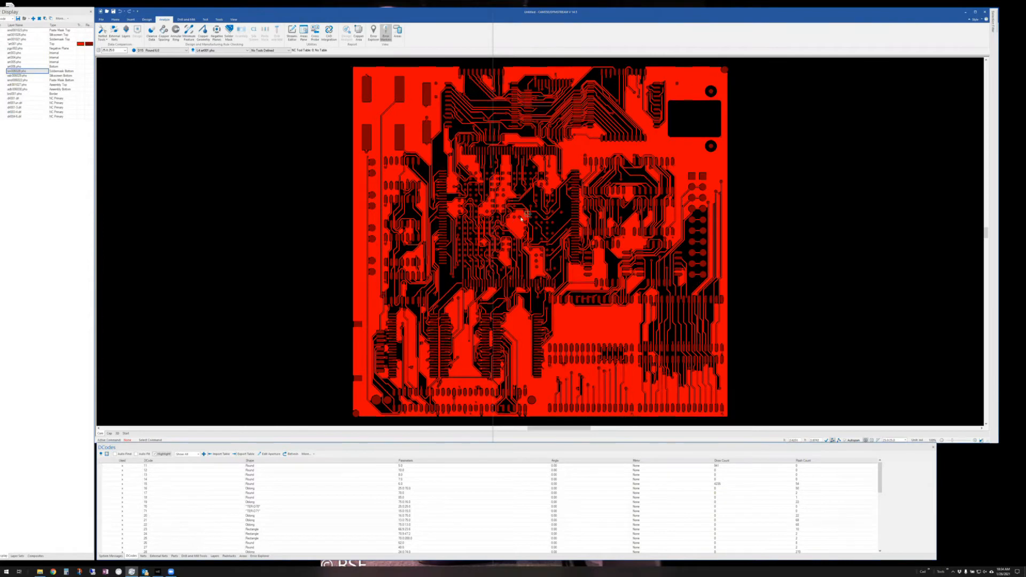
mouse_move(433, 289)
mouse_move(350, 310)
left_click(116, 19)
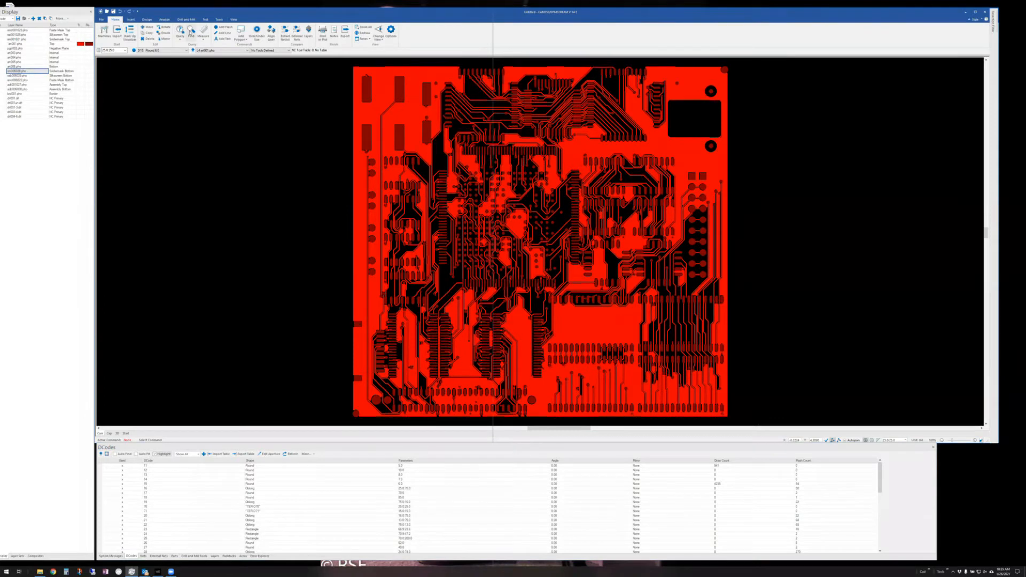
- Open the Find window, move it off the board, and set Find By to Dcodes
left_click(190, 31)
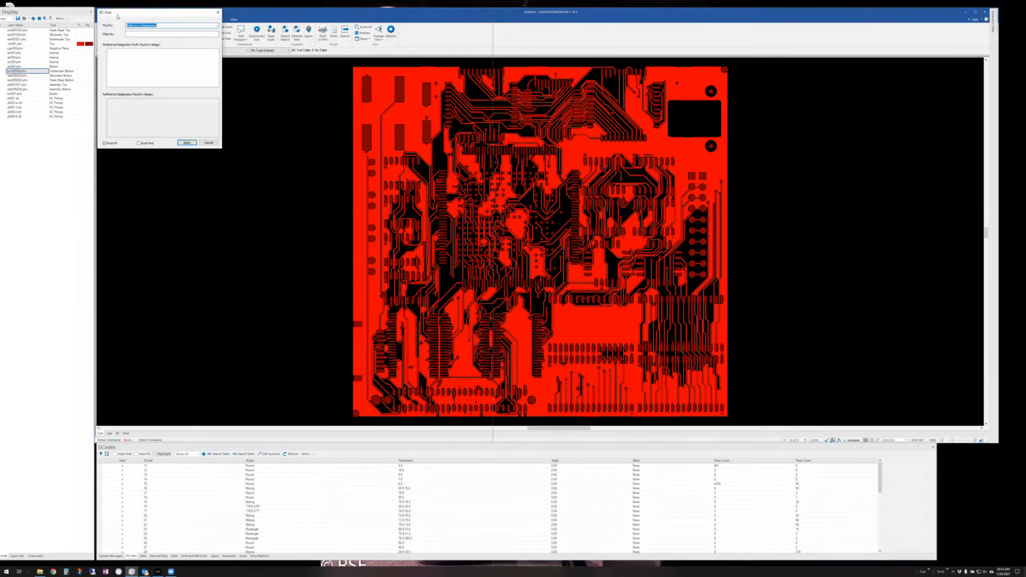
left_click_drag(131, 15, 234, 77)
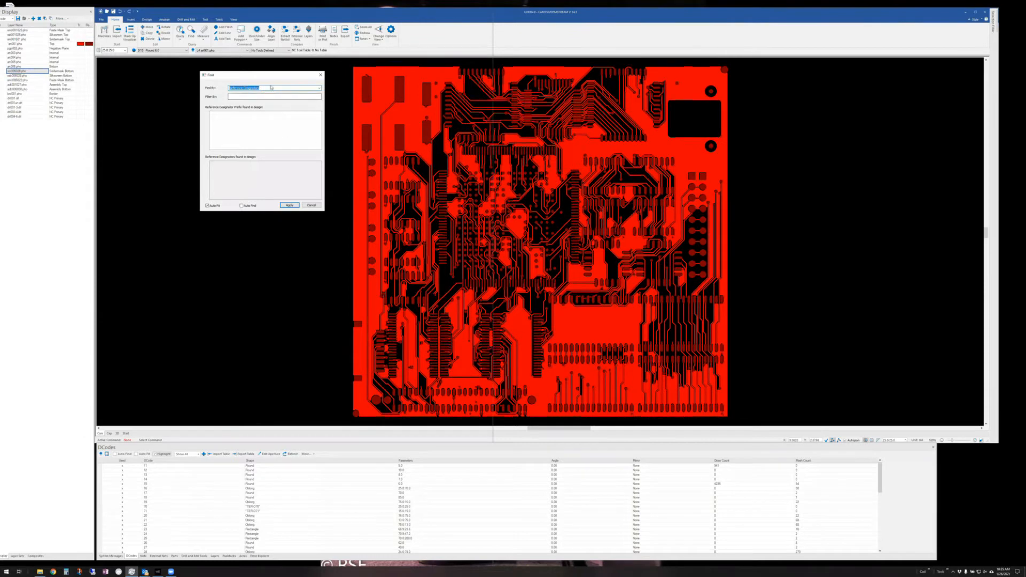
left_click(320, 88)
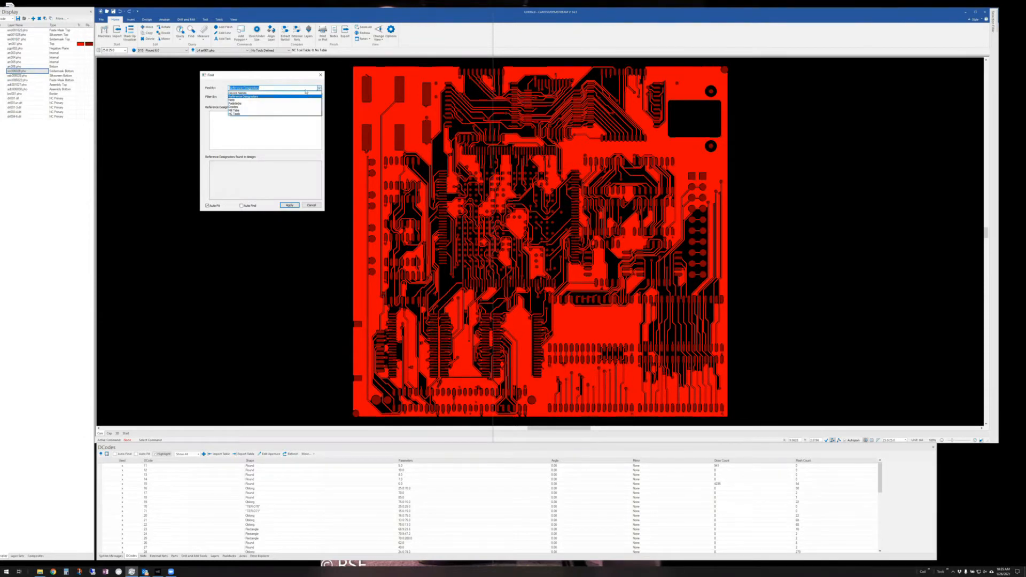
left_click(266, 107)
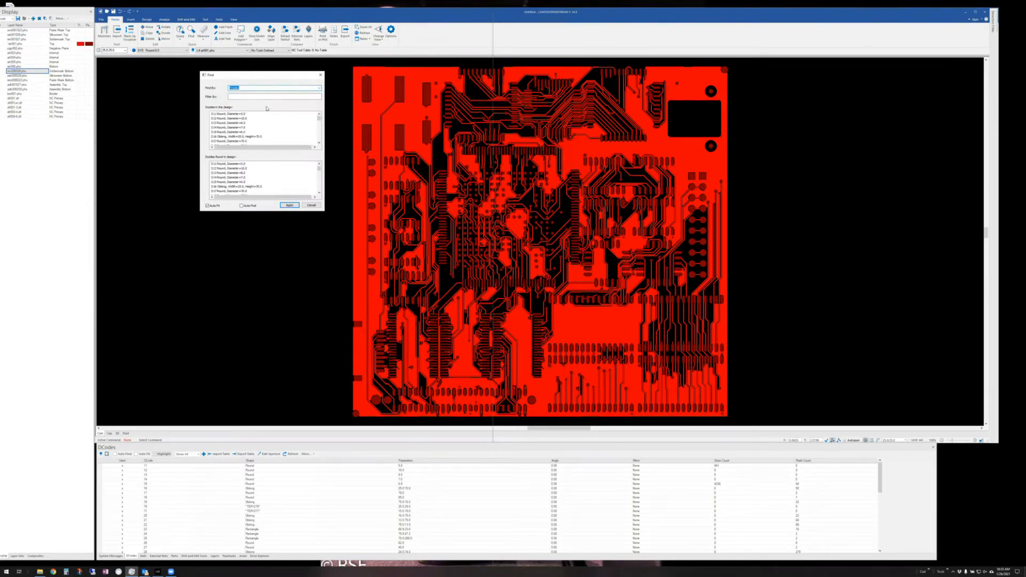
- Select round D-codes D11 (5.0), D13 (8.0) and D15 (6.0) in the Find list
left_click(229, 115)
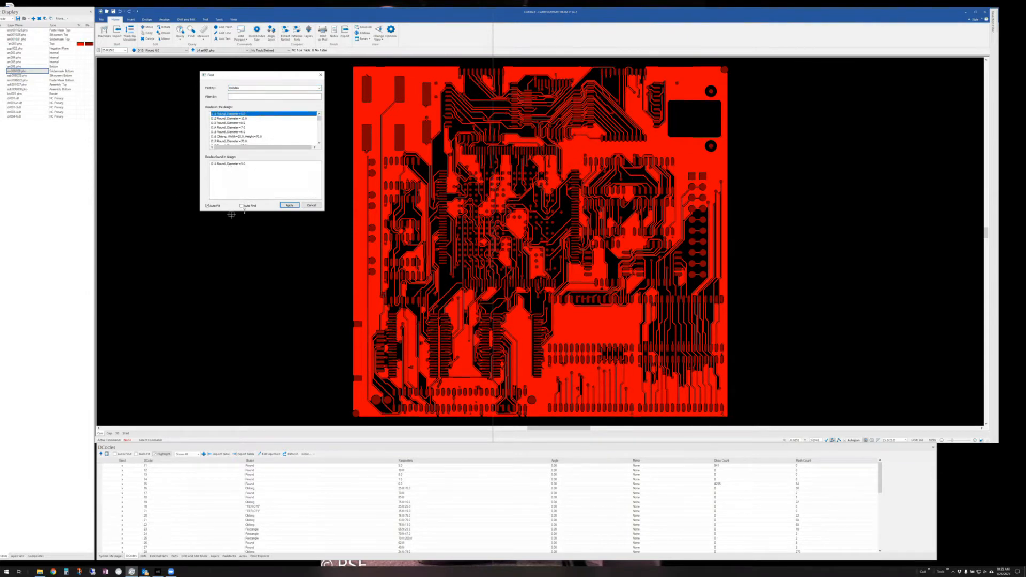
left_click(232, 164)
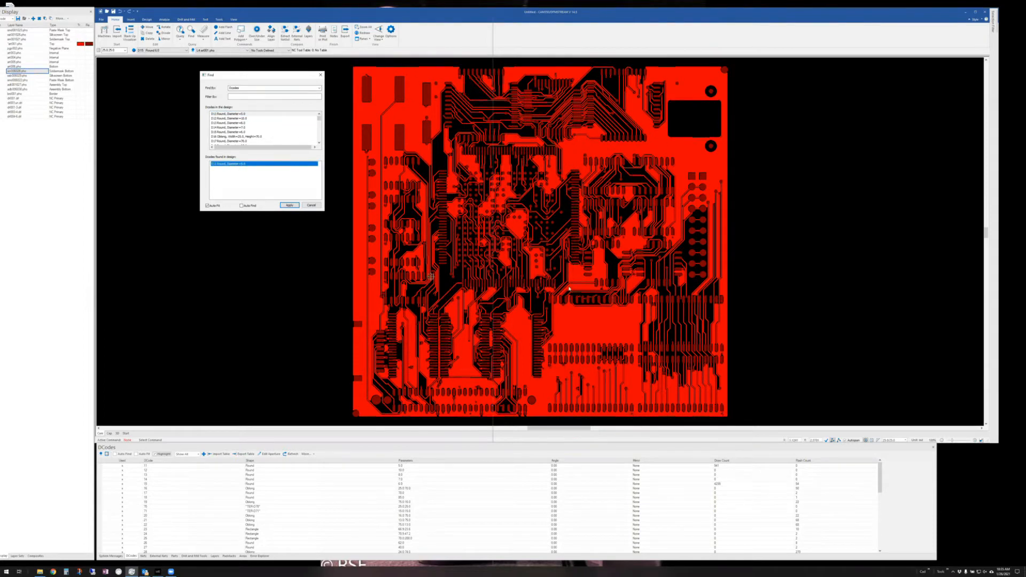
left_click(241, 205)
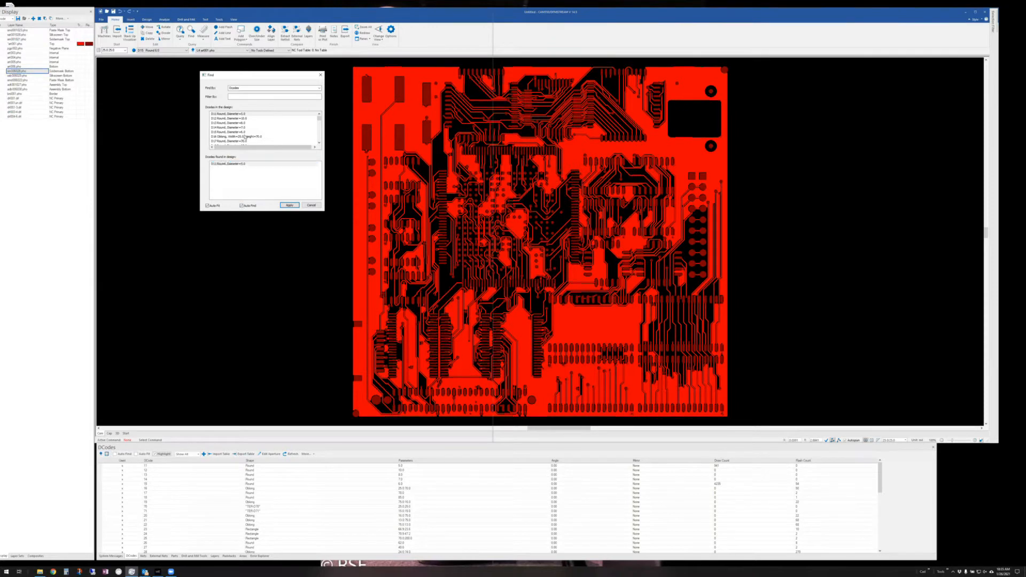
left_click(237, 122)
left_click(231, 128)
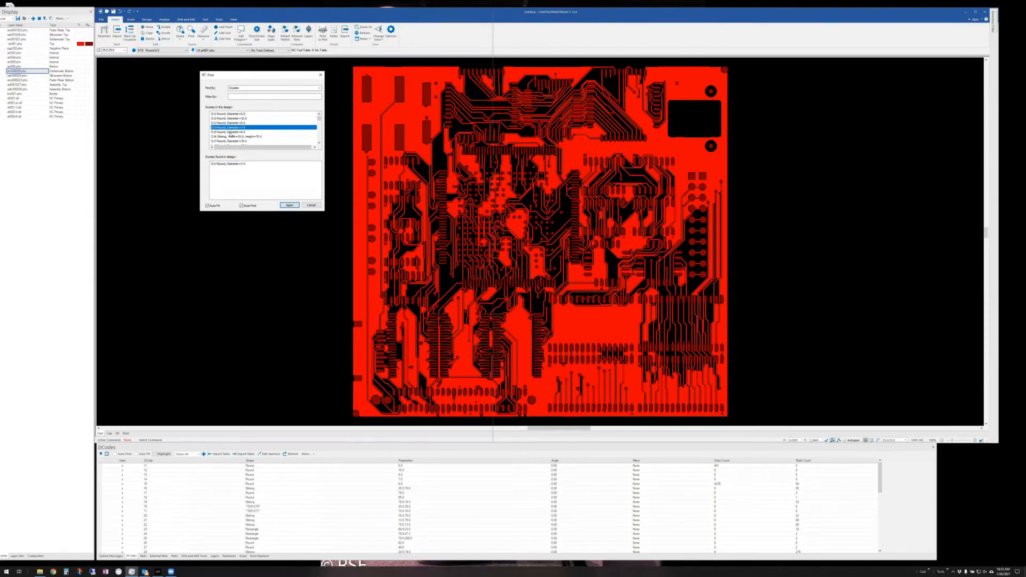
left_click(229, 132)
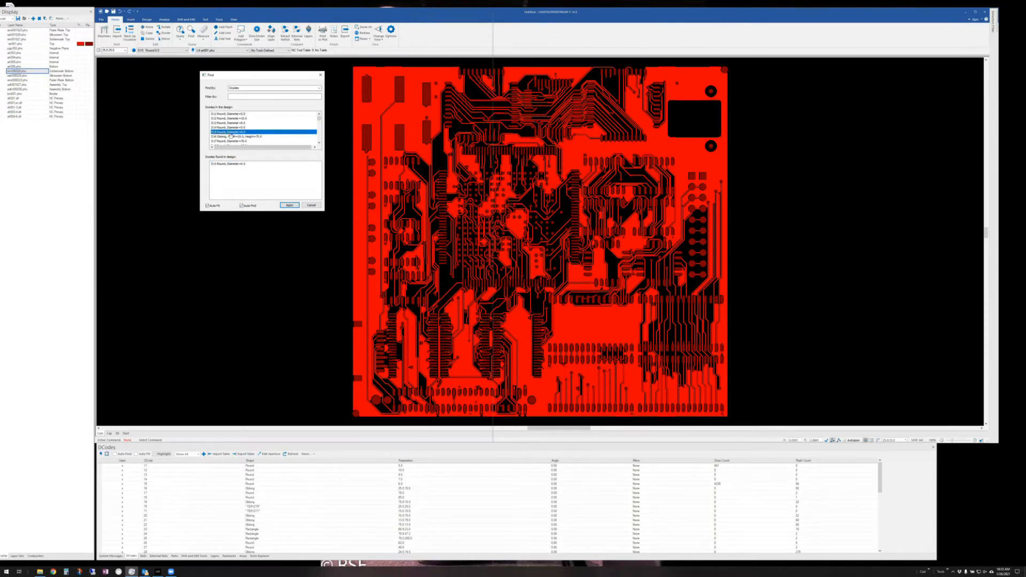
left_click(227, 167)
left_click(227, 164)
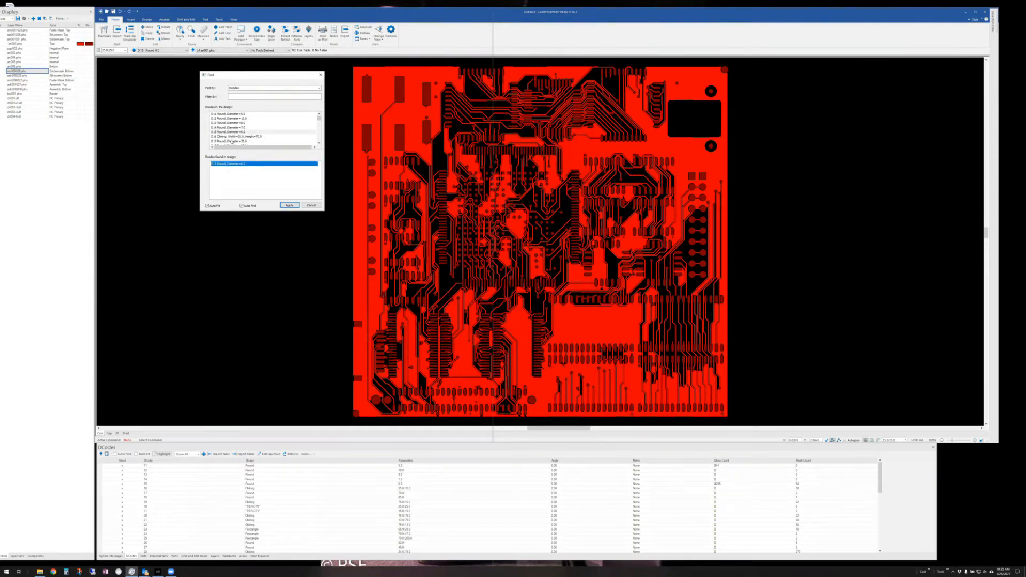
left_click(246, 132)
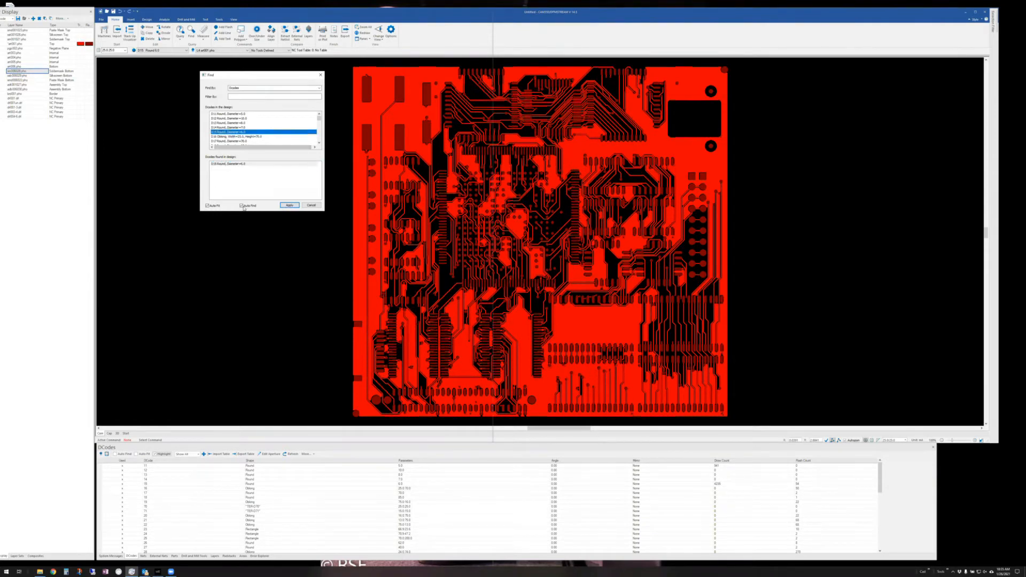
- Turn off Auto Find, keep searching by D-codes, and close the Find window
left_click(241, 206)
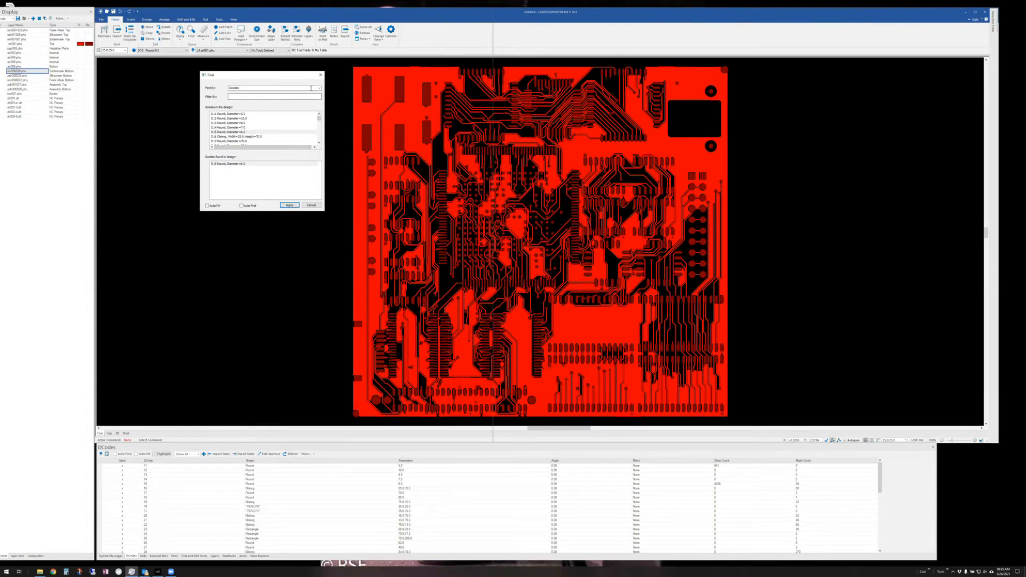
left_click(310, 89)
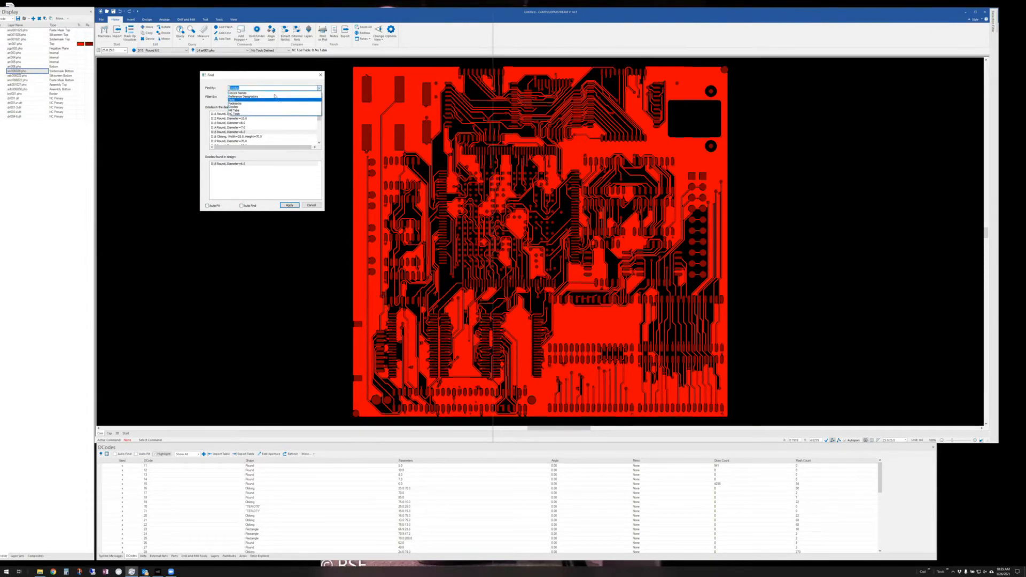
left_click(321, 76)
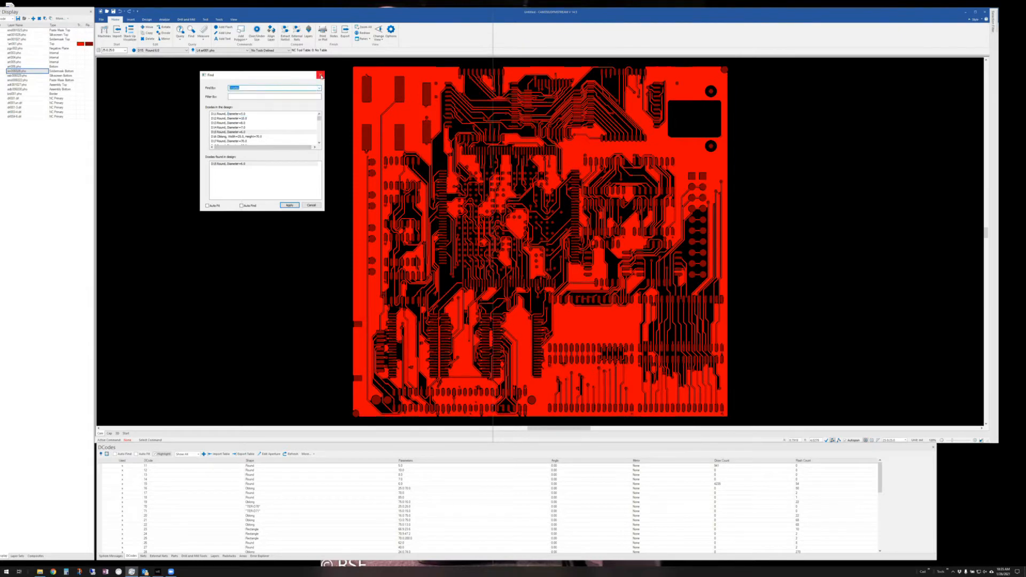
left_click(321, 76)
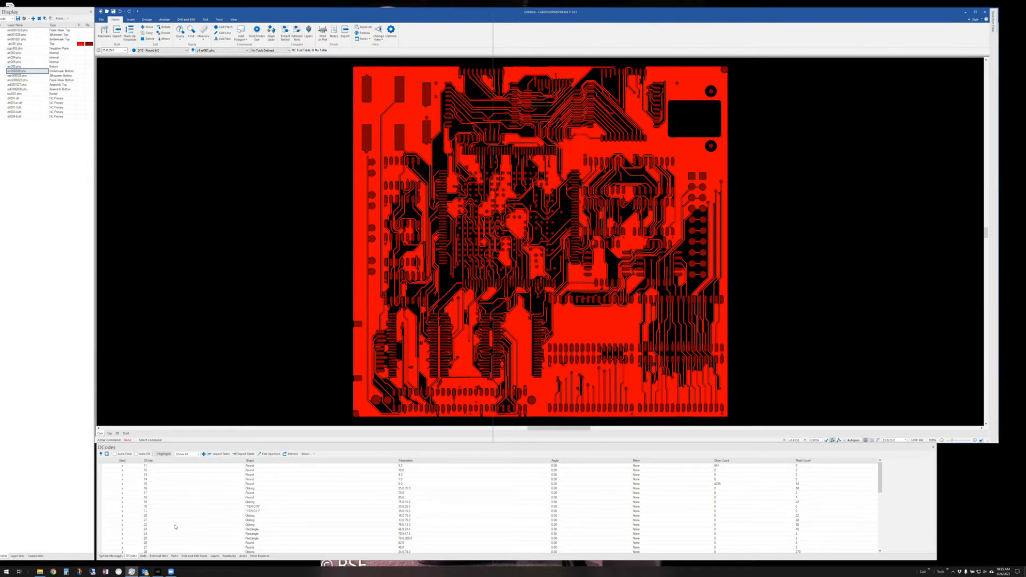
- Sort the D-codes by Parameters and enable Auto Find for the 7.0 D14 aperture
scroll(174, 527, "down", 13)
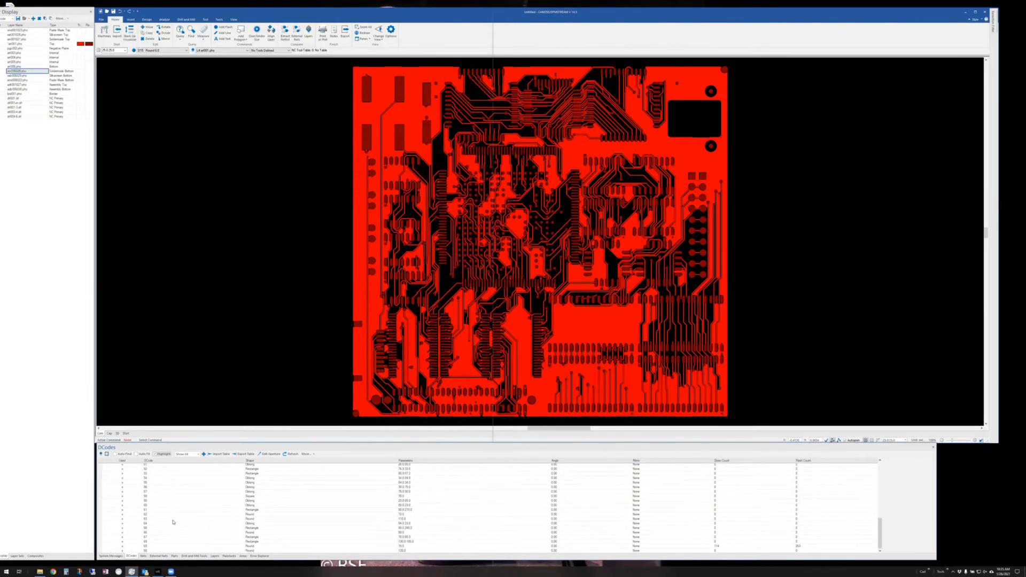
scroll(152, 511, "up", 13)
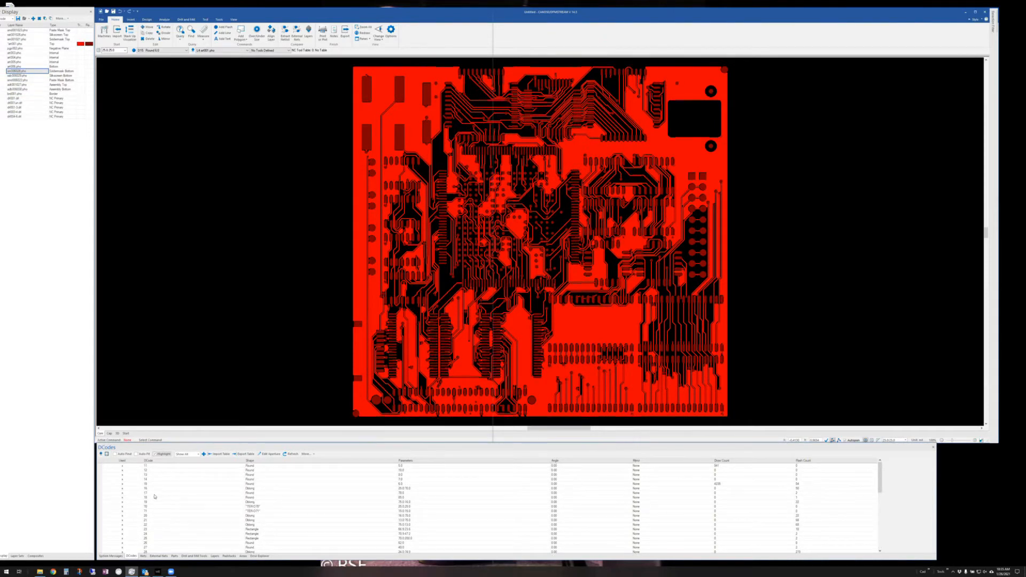
left_click(414, 462)
left_click(405, 475)
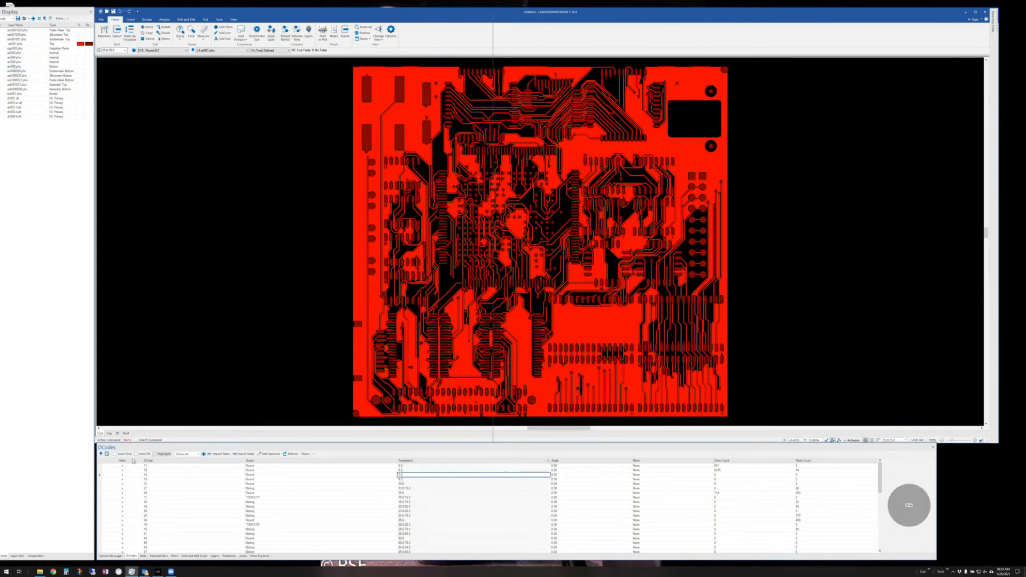
left_click(114, 455)
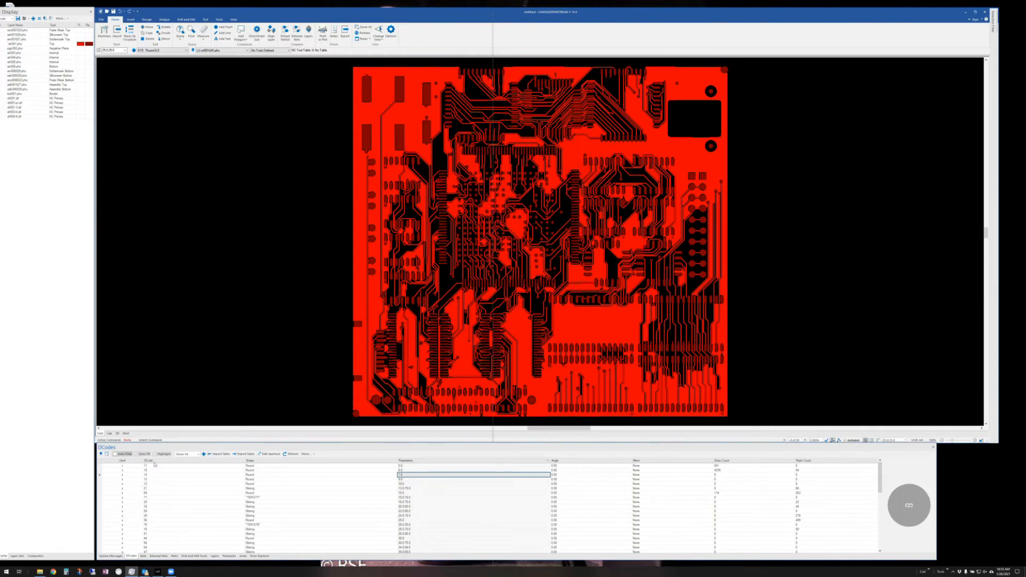
- Locate D13, D15, D14 and U34's 20.0×65.0 pads, then disable Highlight and show System Messages
left_click(420, 481)
left_click(423, 471)
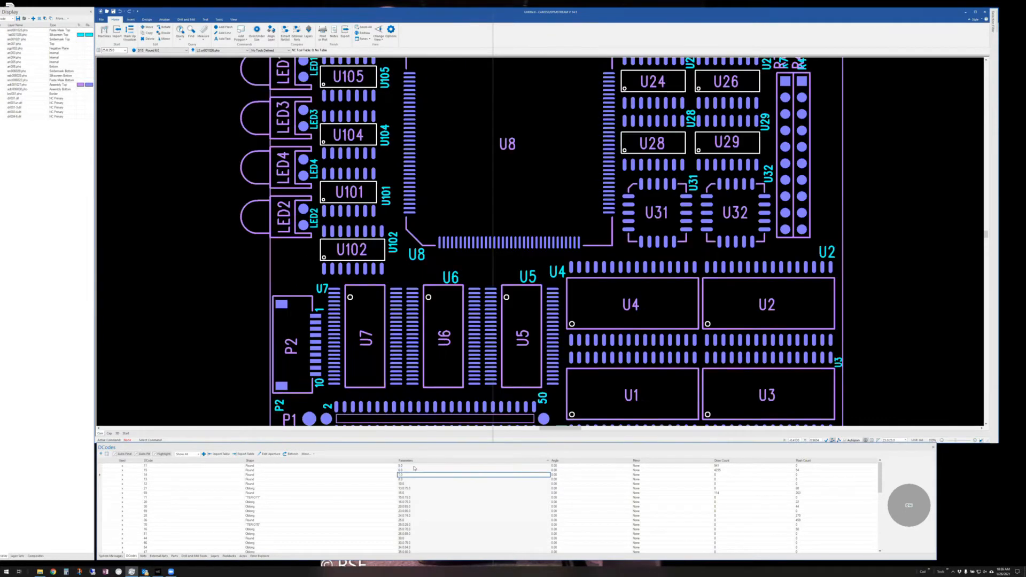
left_click(420, 475)
left_click(415, 479)
left_click(418, 506)
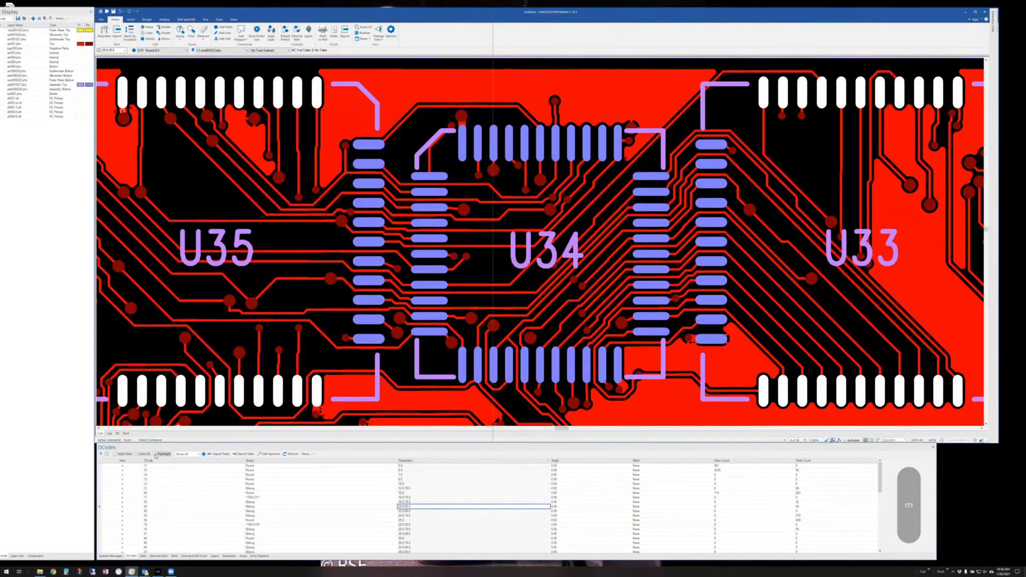
left_click(155, 454)
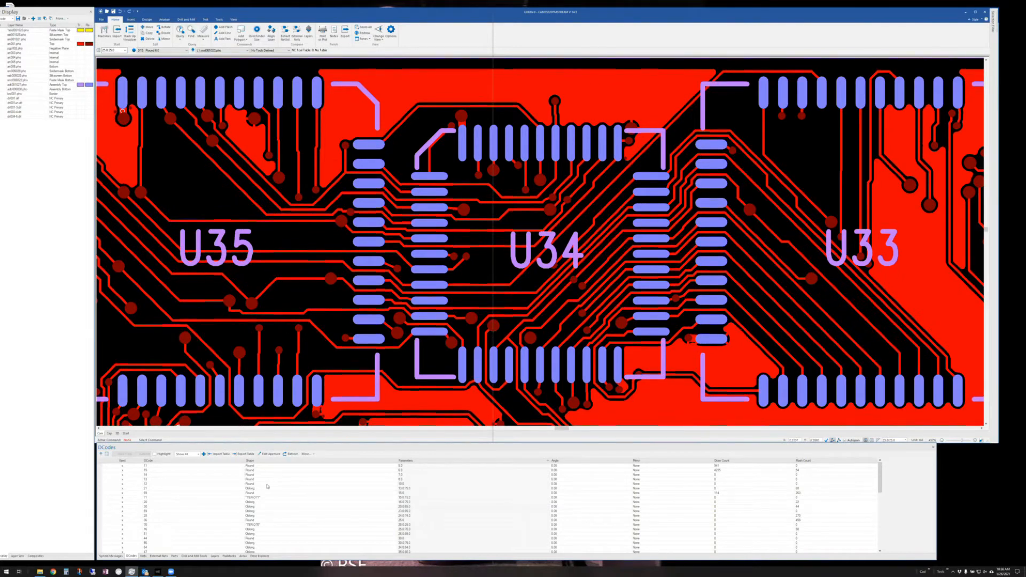
left_click(109, 556)
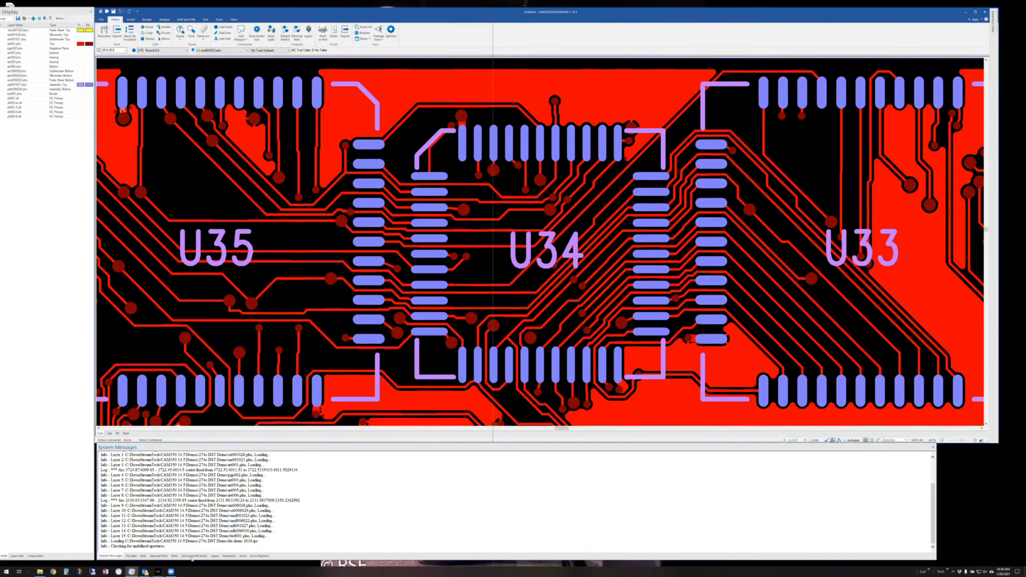
- Show the Drill and Mill Tools table, check the second drill file, then return to drill001.drl
left_click(194, 556)
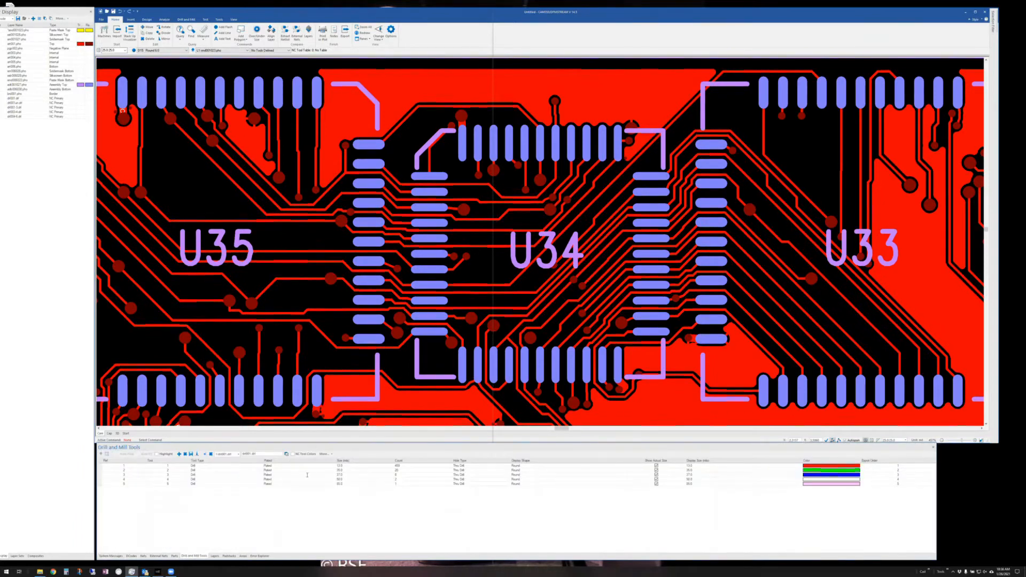
left_click(239, 454)
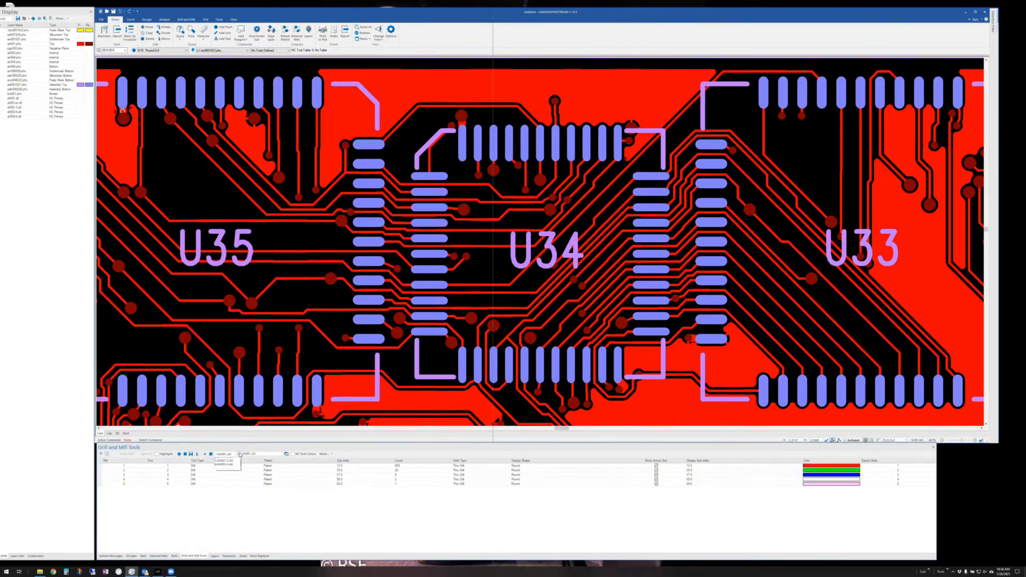
left_click(233, 463)
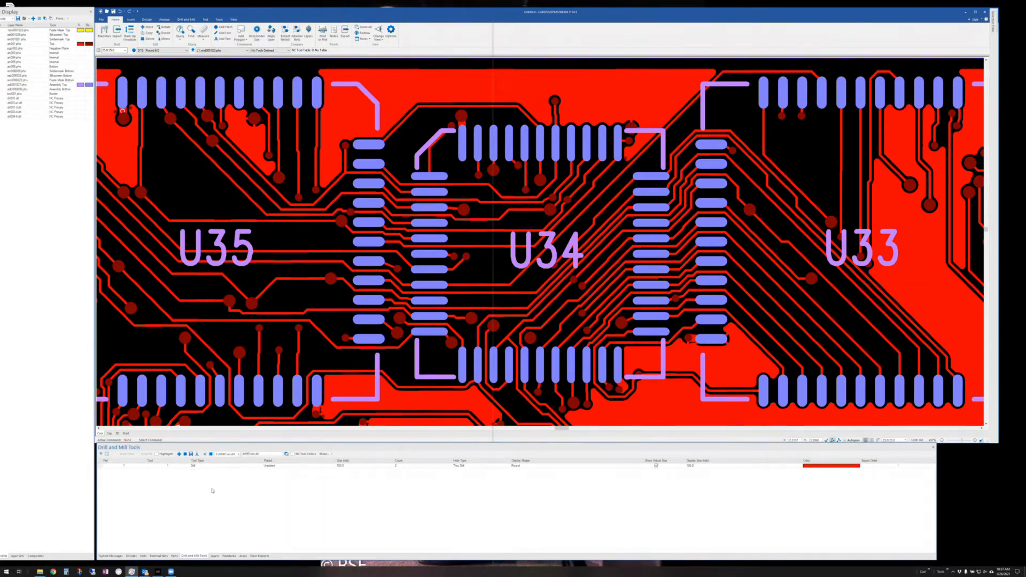
left_click(238, 454)
left_click(225, 460)
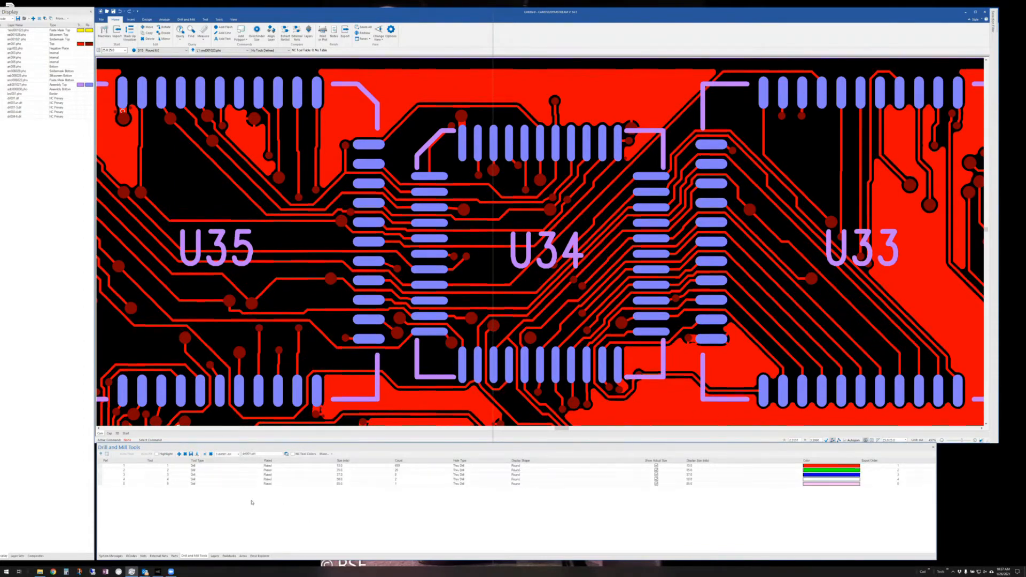
- Leave tool 5 plated and tool 1 as Thru Drill, then switch to the Analysis ribbon
left_click(292, 484)
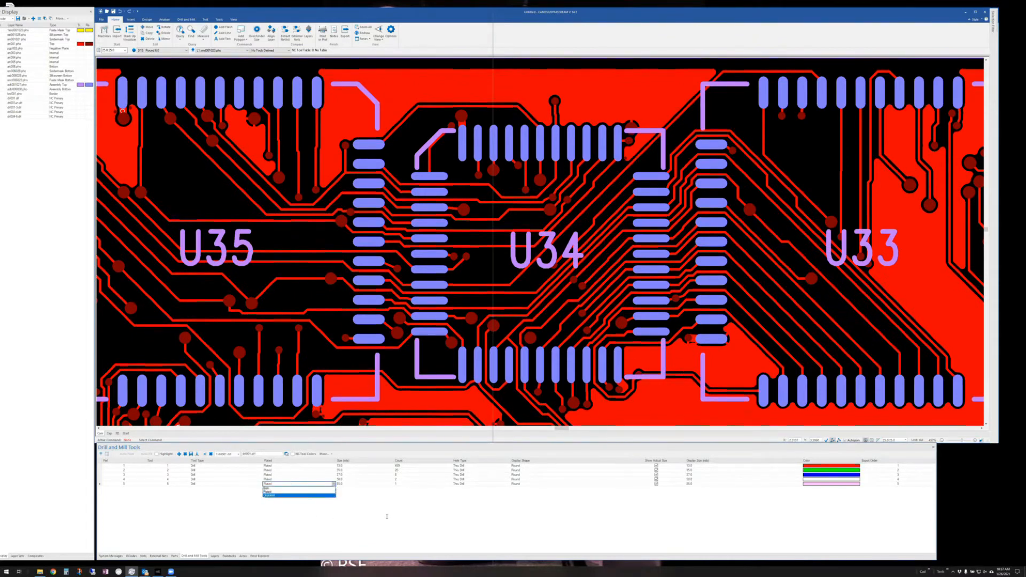
left_click(427, 521)
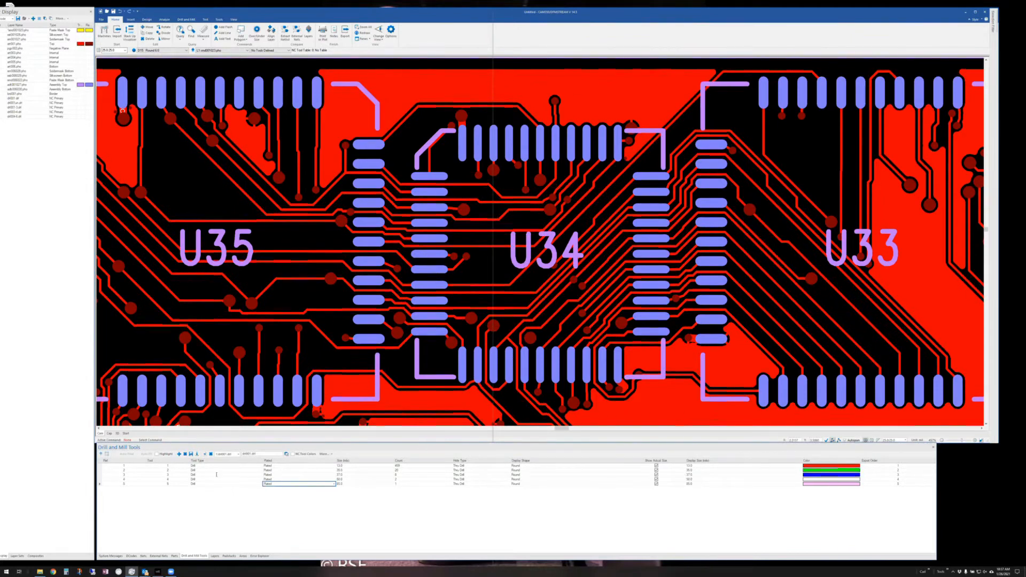
left_click(471, 466)
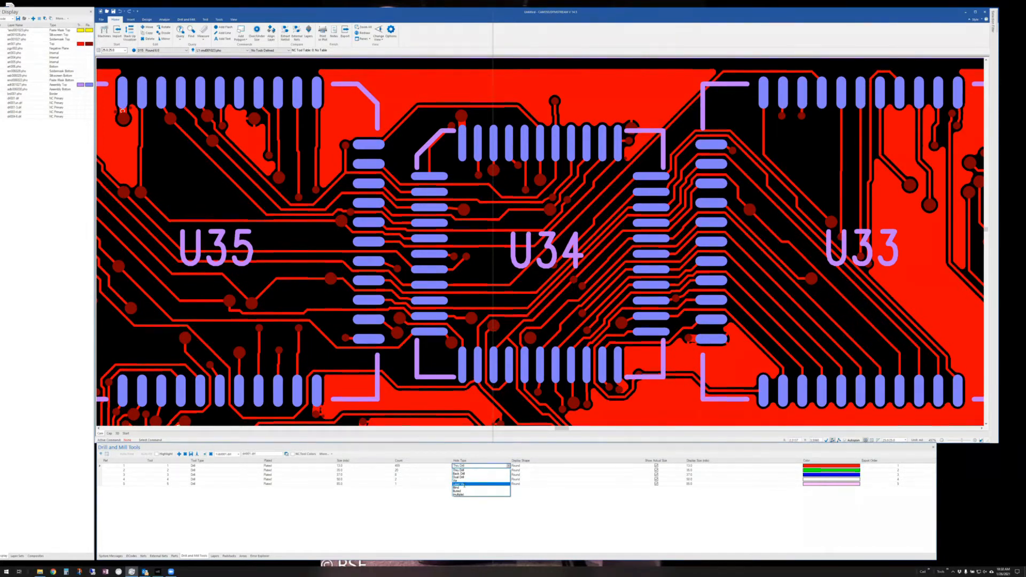
left_click(576, 510)
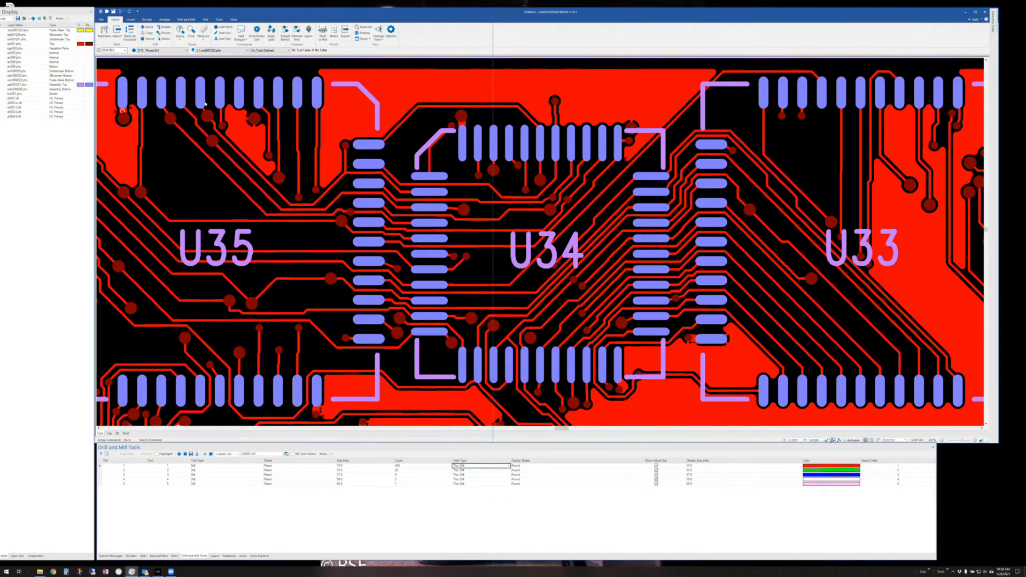
left_click(163, 20)
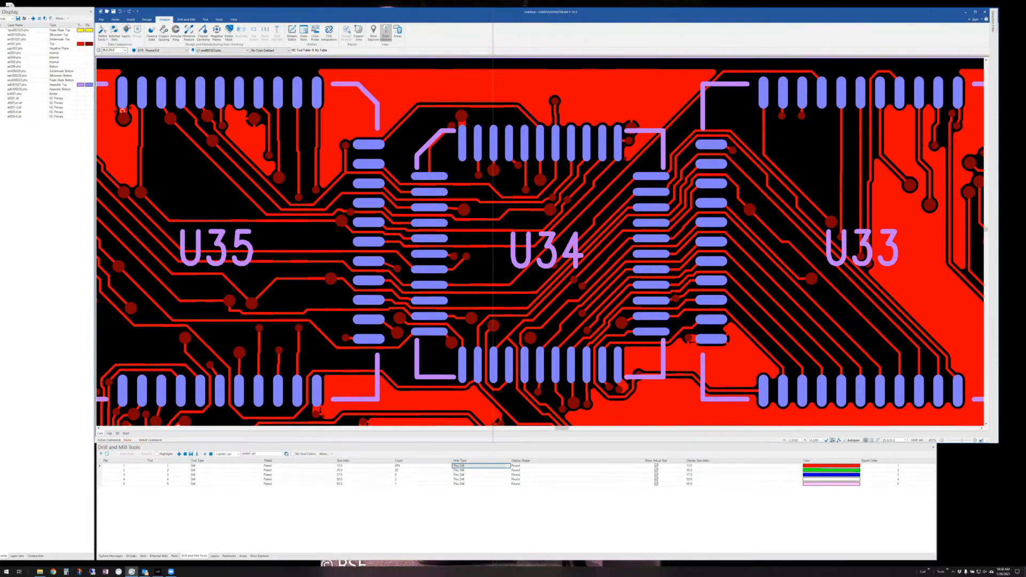
- Close the layer comparison setup without running it and open the Annular Ring dialog
left_click(126, 31)
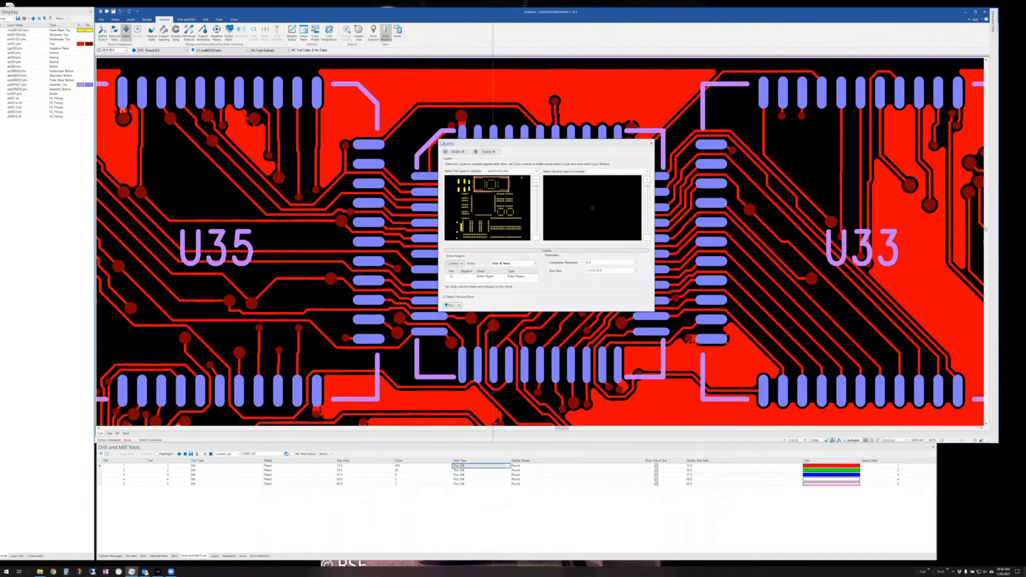
left_click(651, 144)
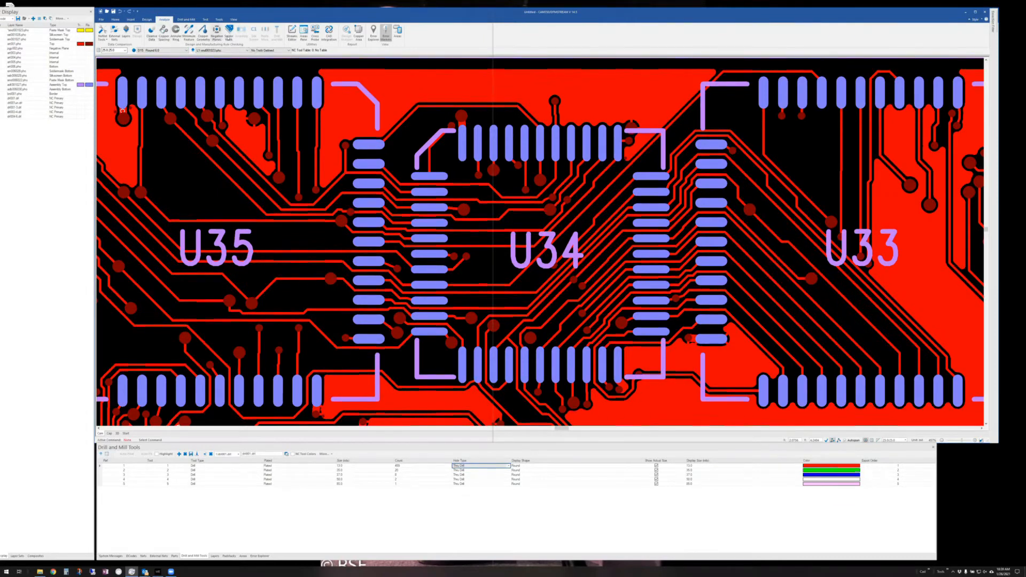
left_click(178, 35)
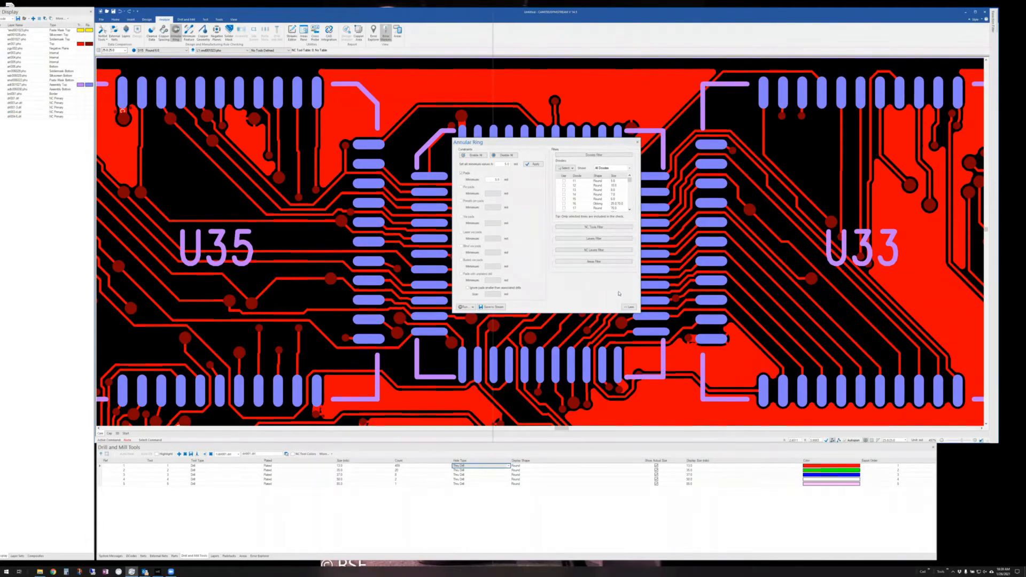
- Close Annular Ring, look over the Cleanse Data options, then bring up the Streams DFM editor for Stream 0
left_click(637, 142)
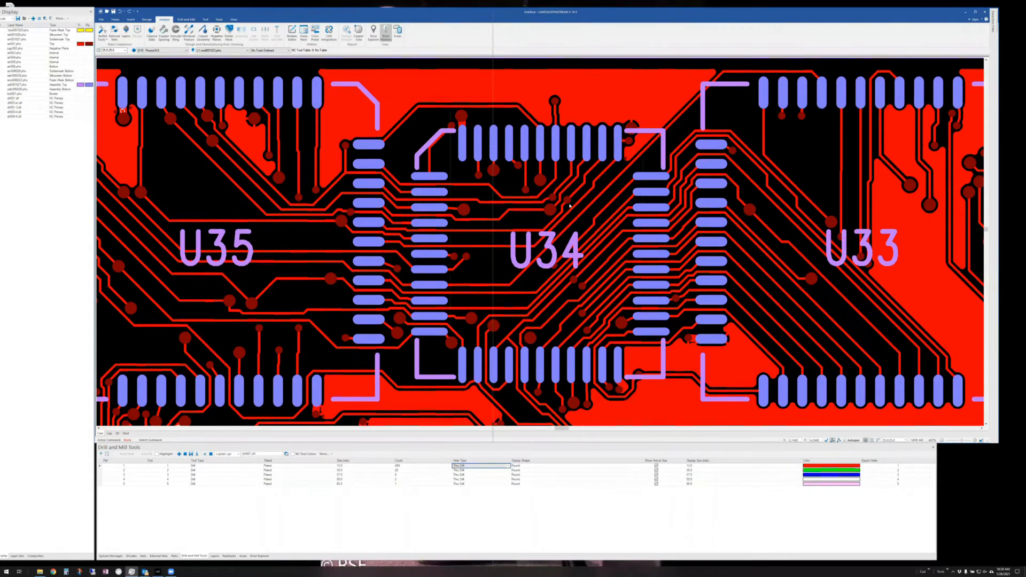
left_click(151, 33)
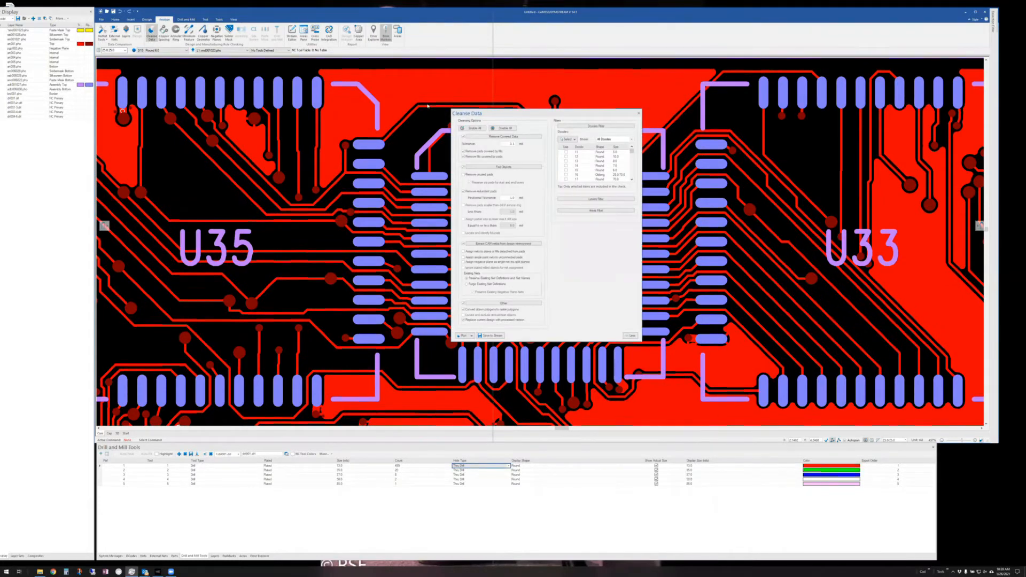
left_click_drag(501, 115, 427, 105)
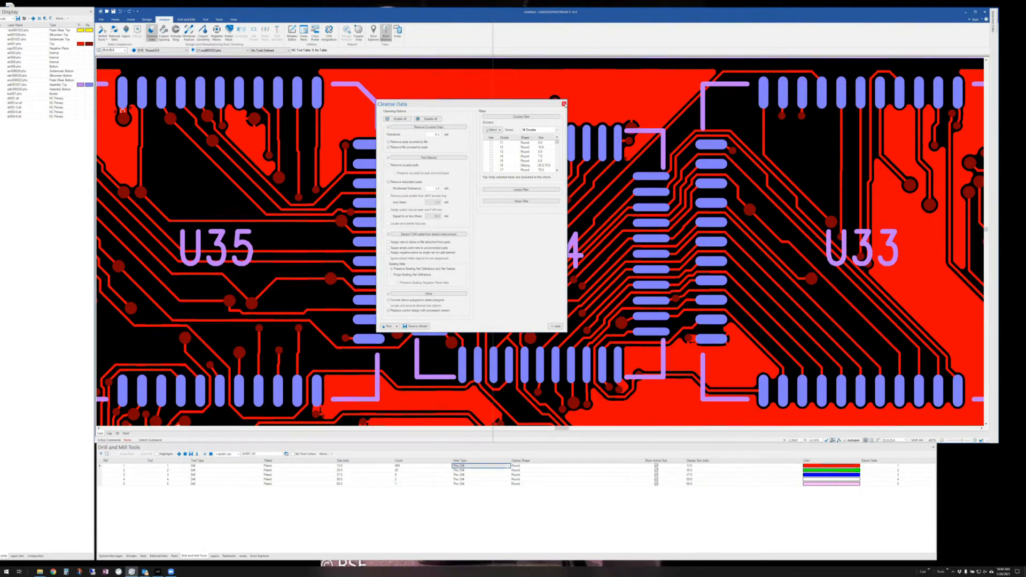
left_click(565, 104)
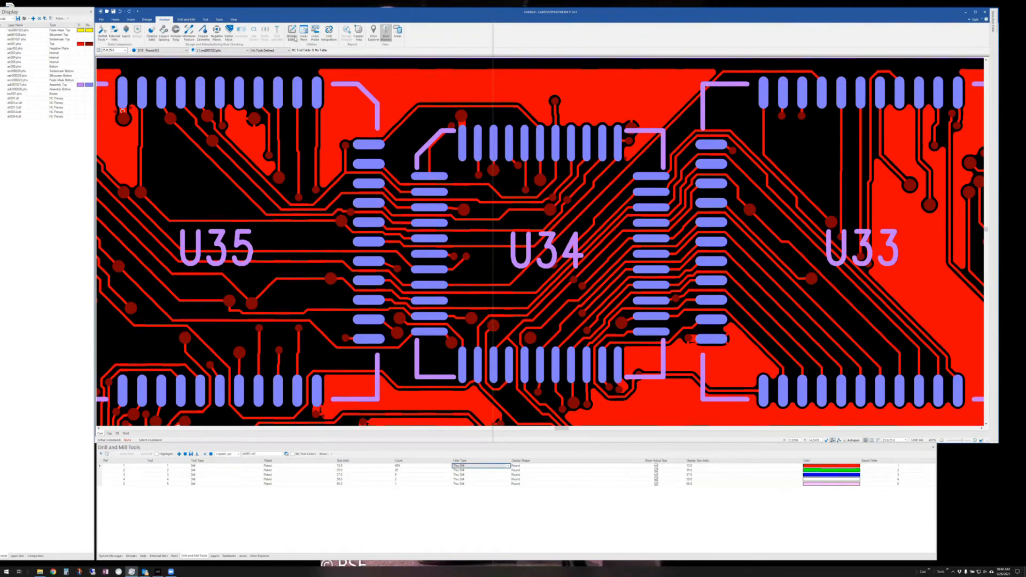
left_click(292, 32)
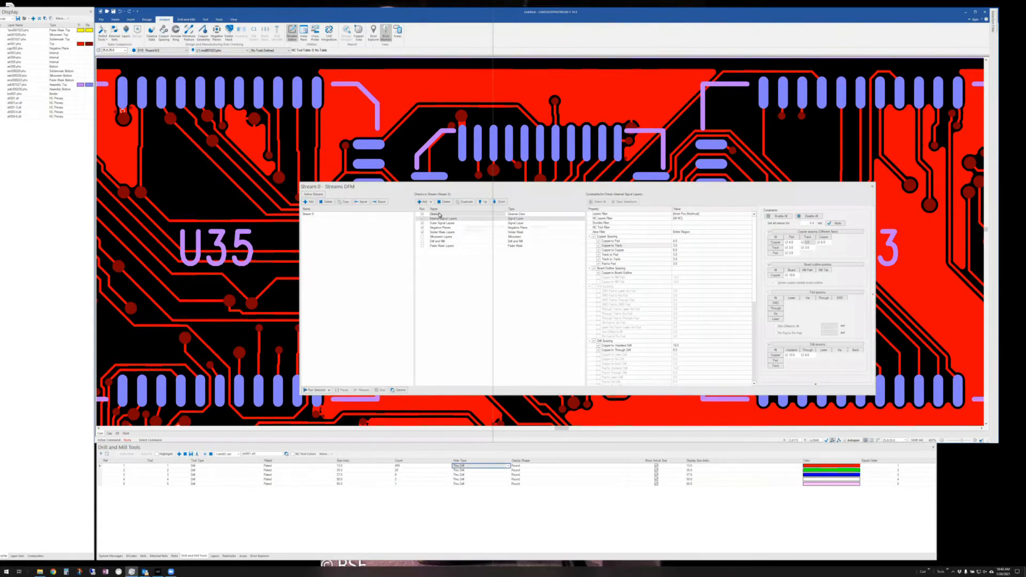
- Review the Cleanup check's settings and the Run Selected area choices without running anything
left_click(437, 215)
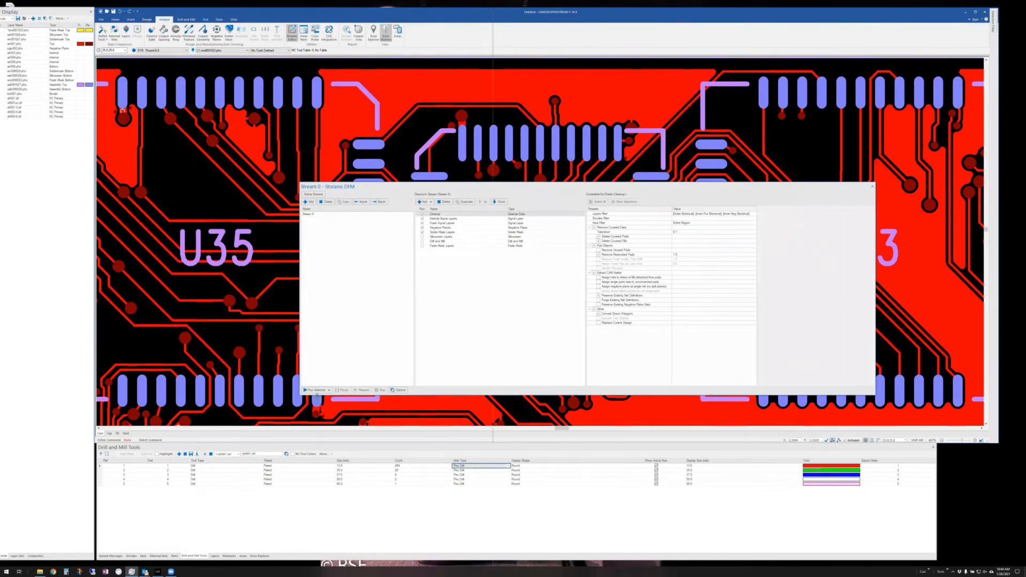
left_click(328, 390)
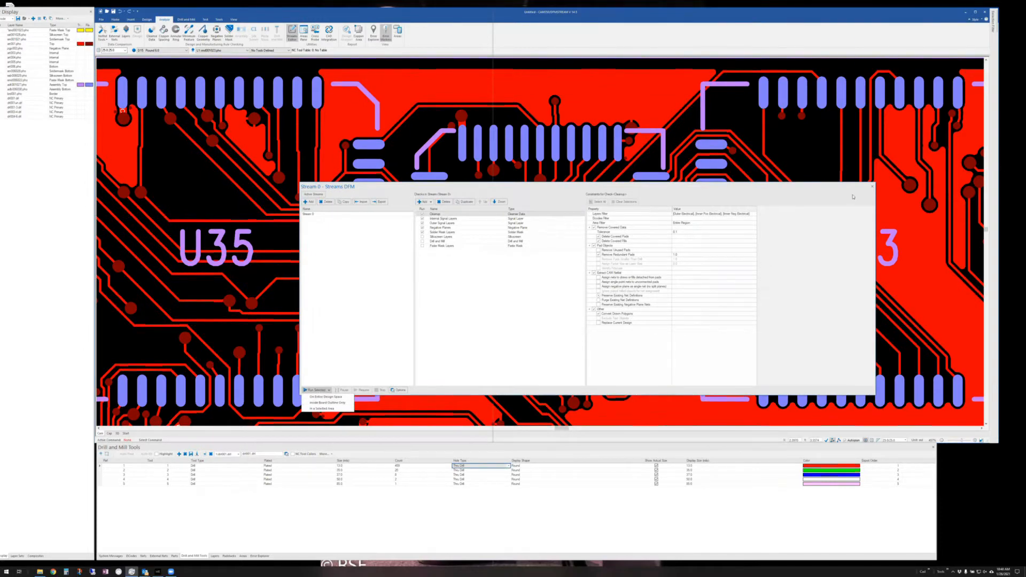
left_click(873, 187)
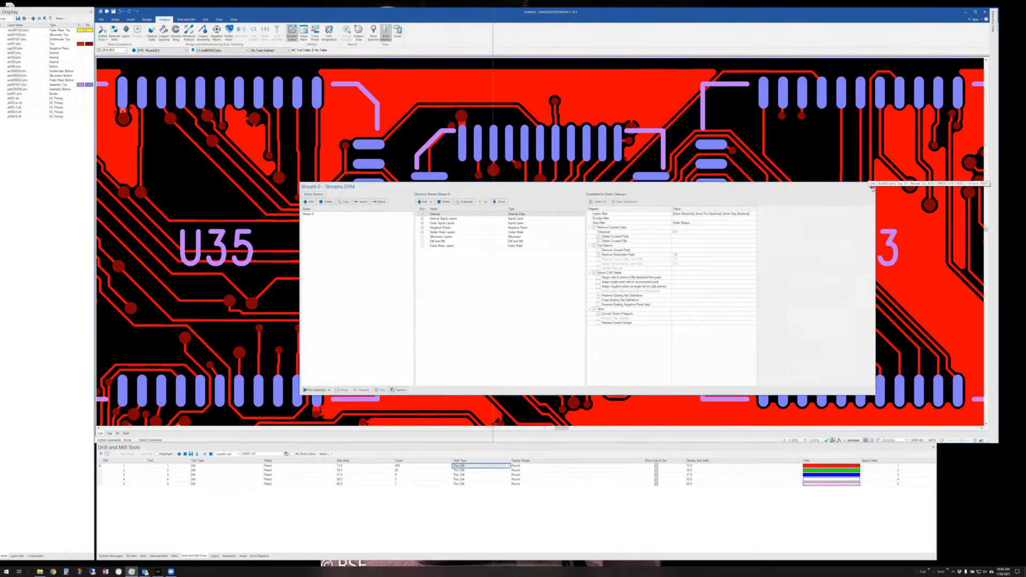
- Close the Streams DFM editor and zoom out to show the whole board
left_click(873, 187)
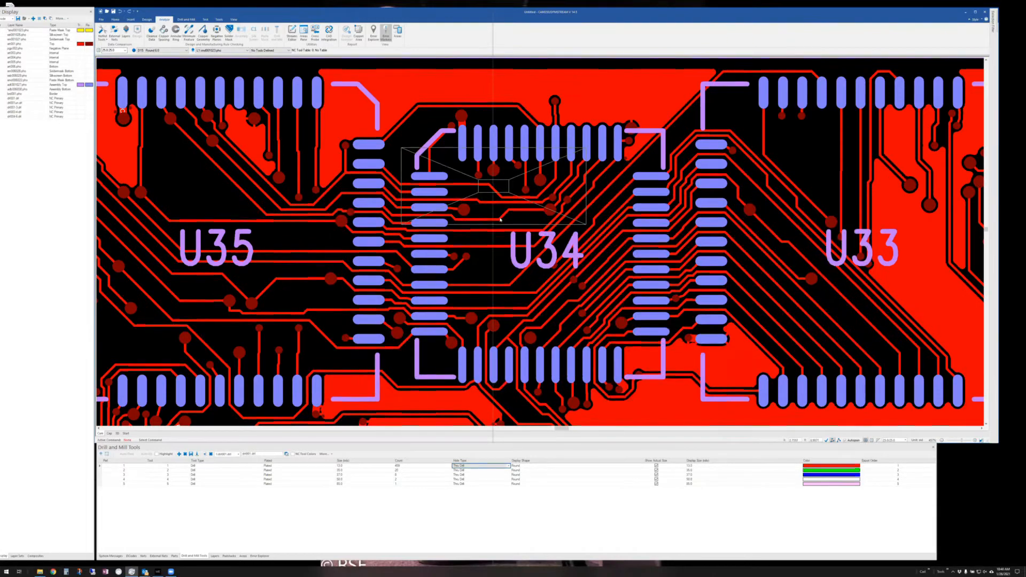
scroll(528, 283, "down", 3)
scroll(511, 257, "down", 3)
scroll(520, 271, "down", 2, "ctrl")
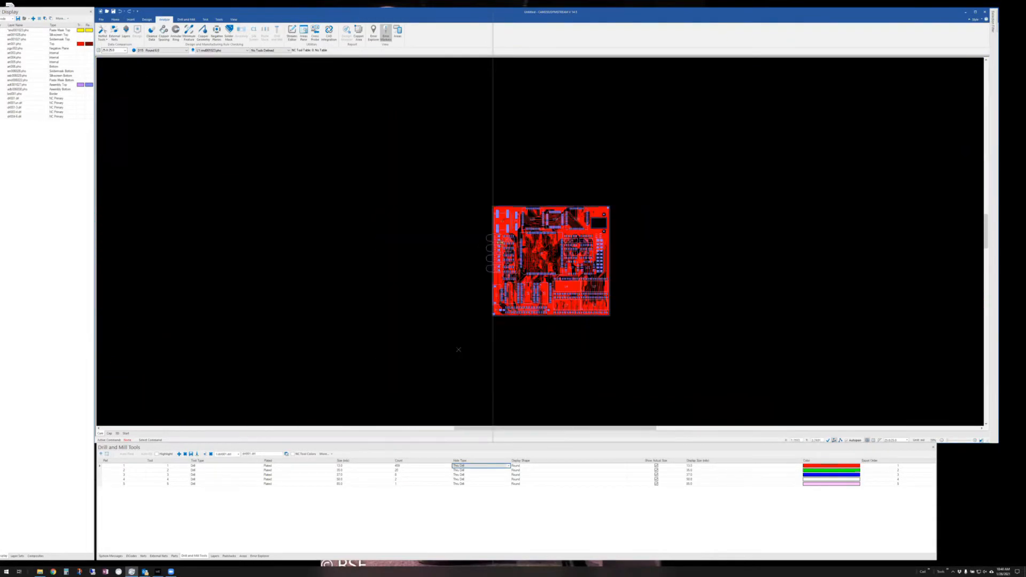
- Make bnd001.pho the active layer, colour it red, and zoom into its top-left corner
double_click(22, 94)
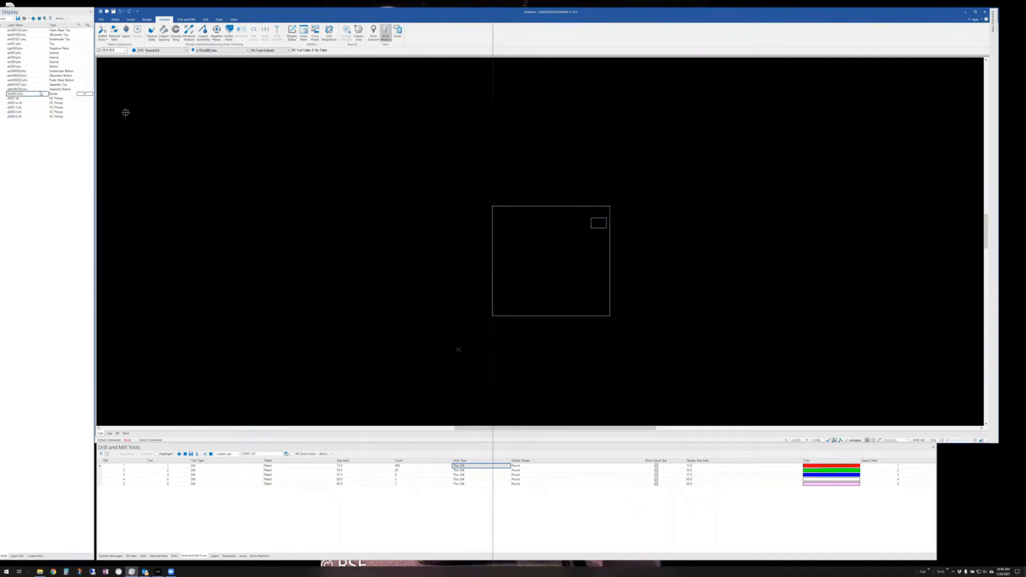
left_click(80, 94)
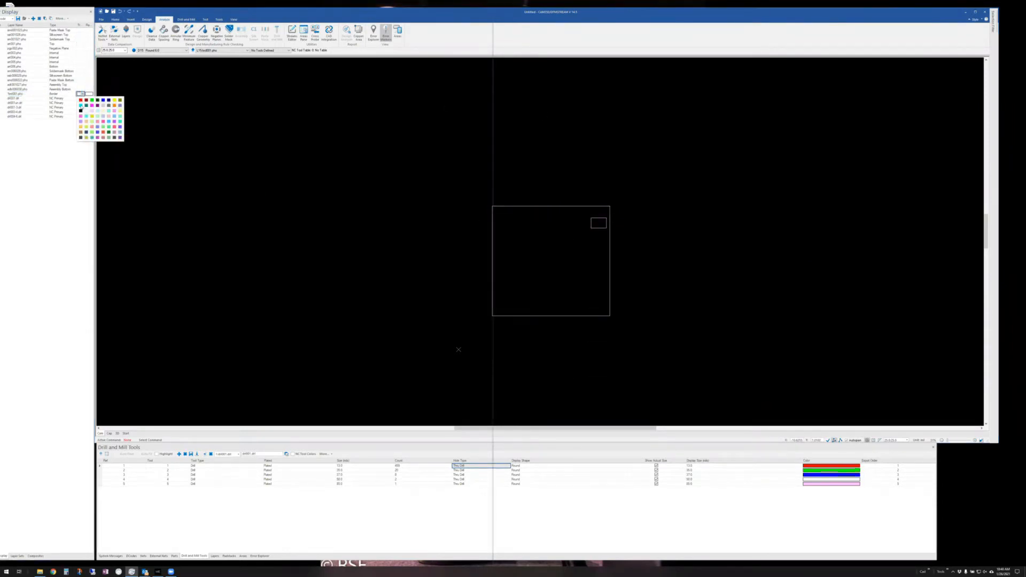
left_click(81, 100)
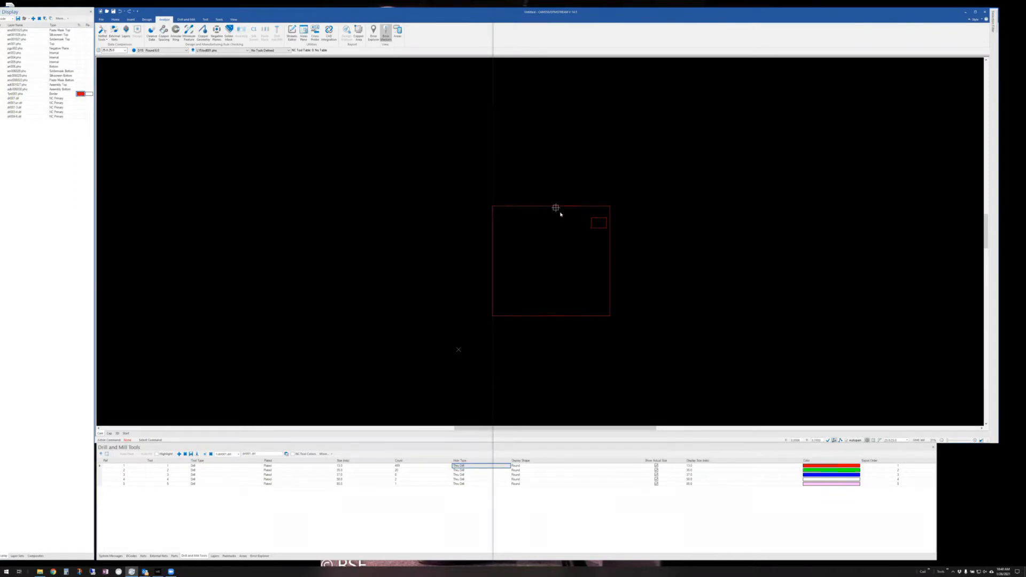
scroll(496, 216, "up", 1)
middle_click(495, 216)
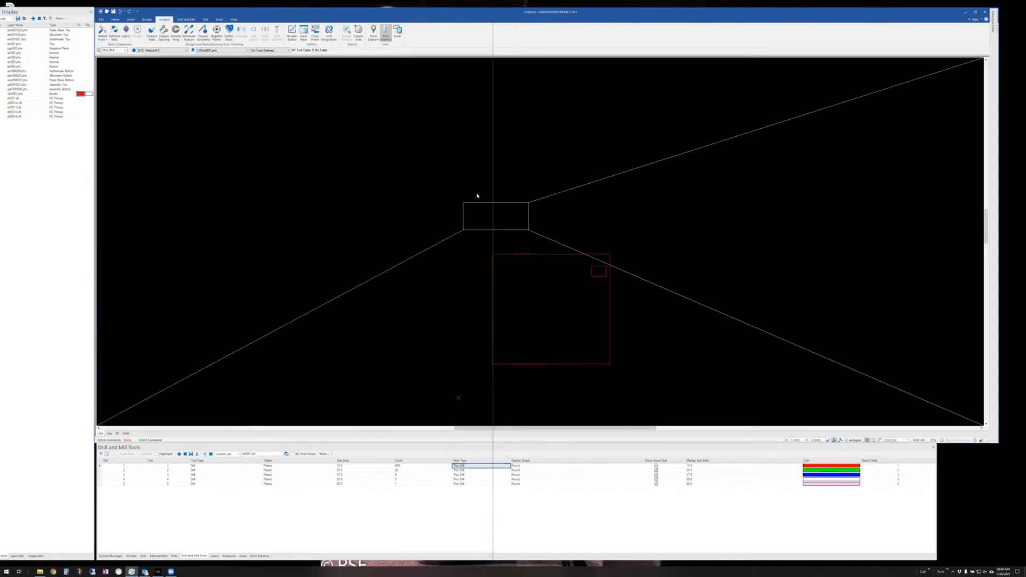
left_click(495, 271)
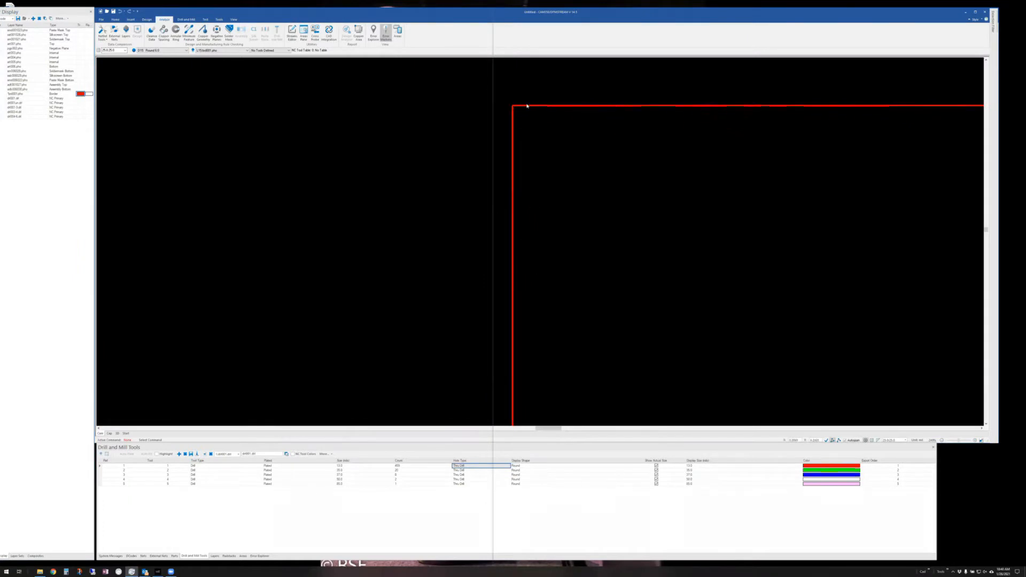
mouse_move(526, 107)
- Convert the red border line into the board outline with Draw To Board Outline
left_click(220, 19)
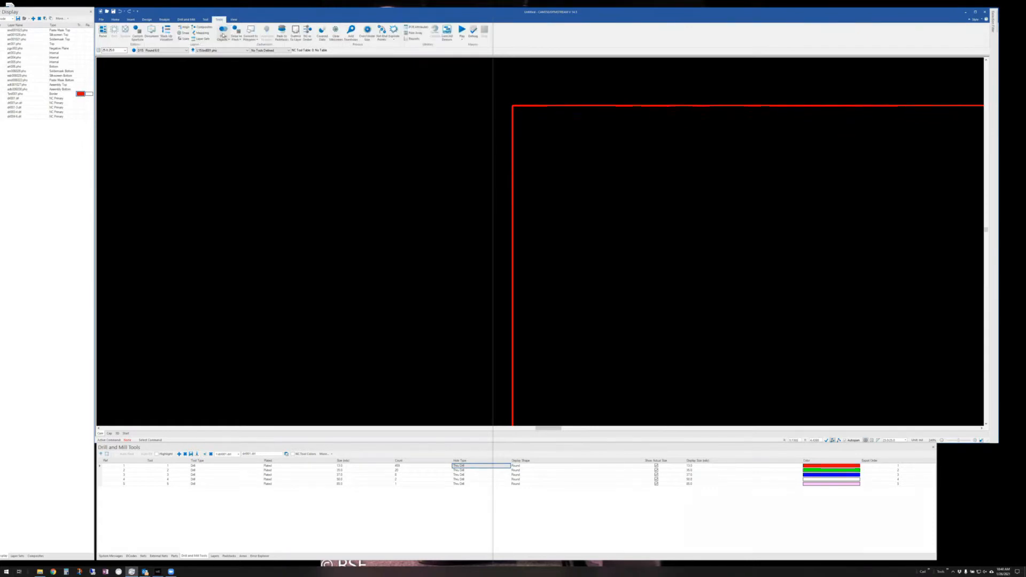
left_click(224, 40)
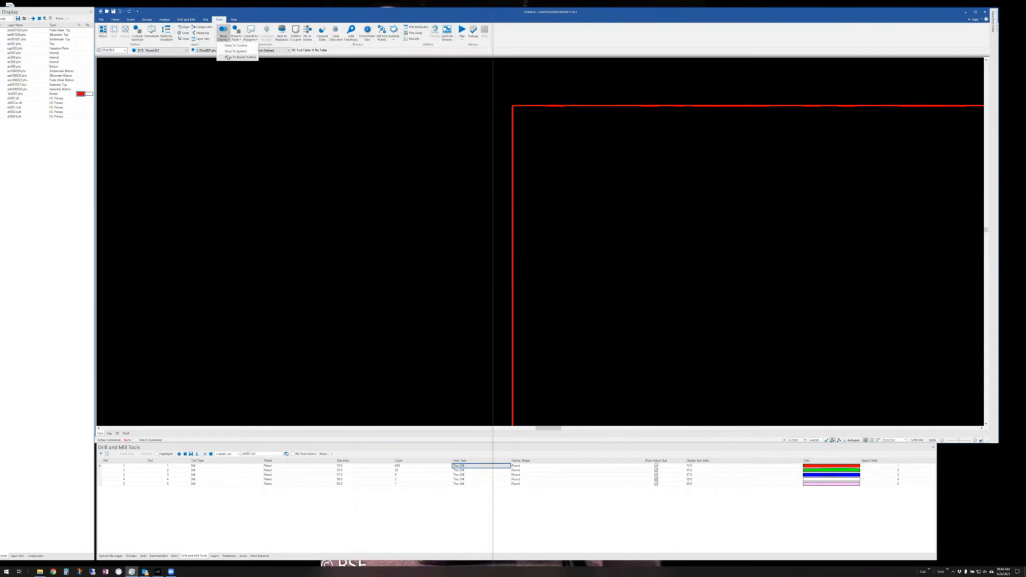
left_click(229, 57)
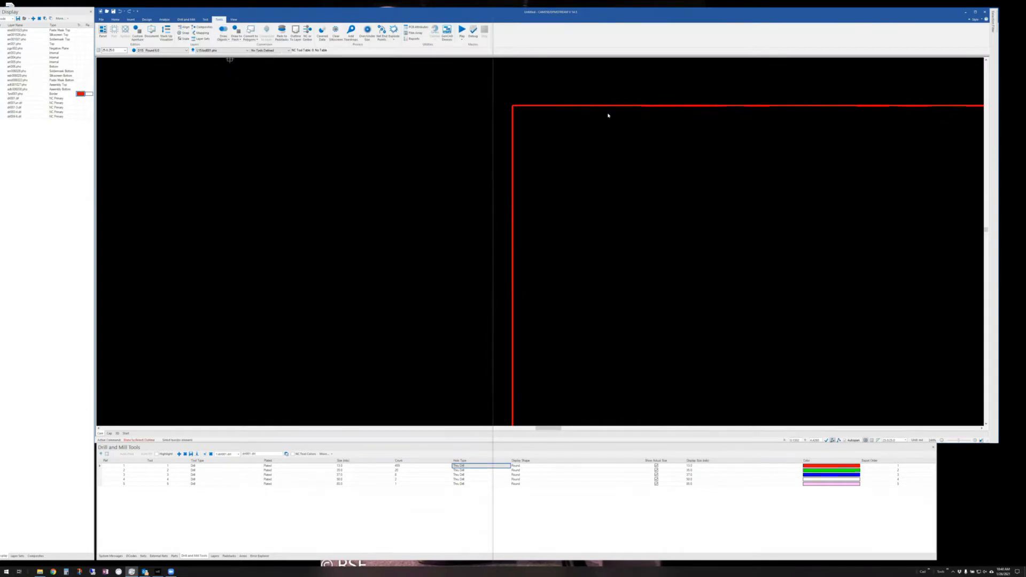
left_click(577, 105)
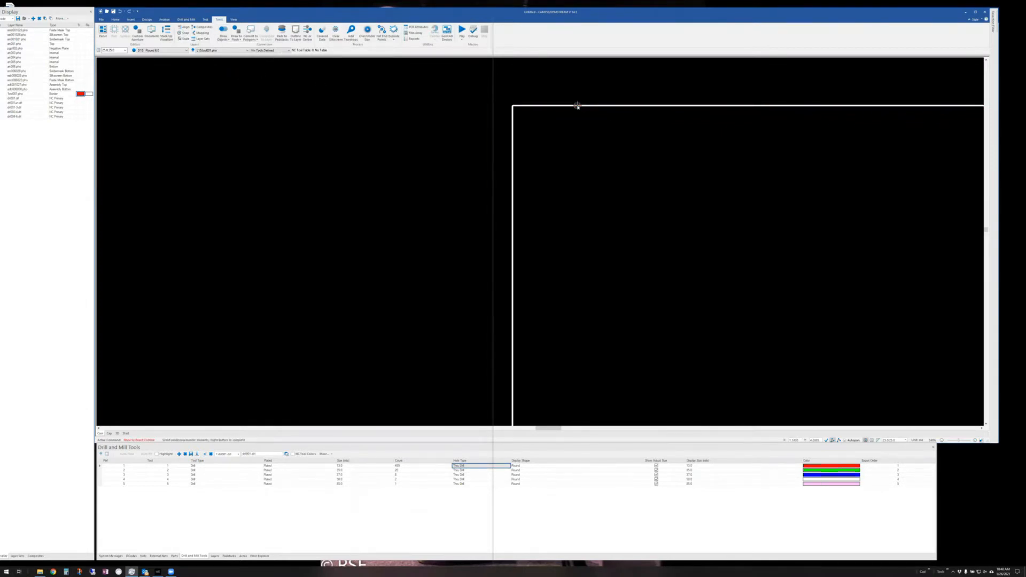
right_click(577, 106)
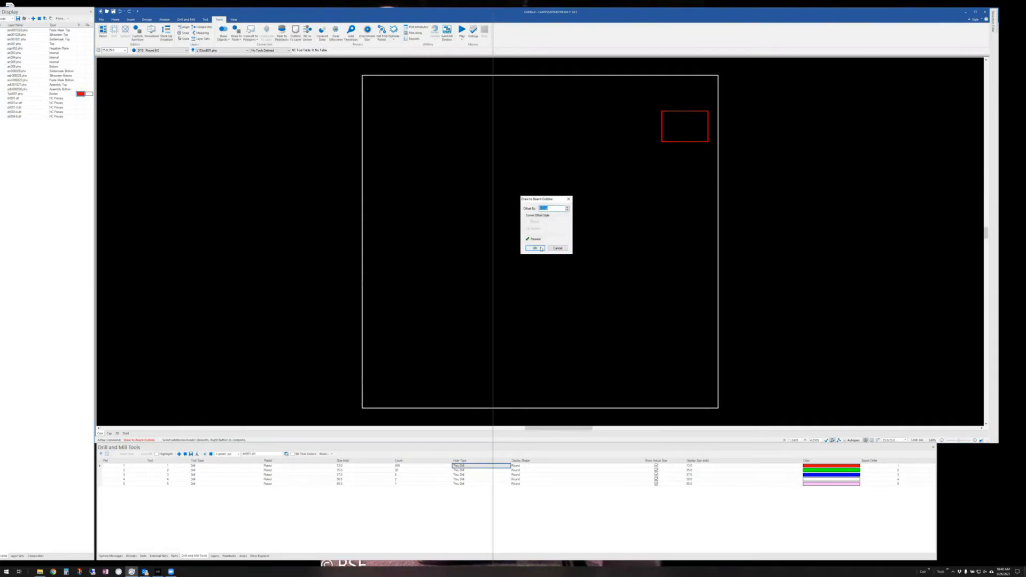
left_click(535, 248)
scroll(352, 67, "up", 4)
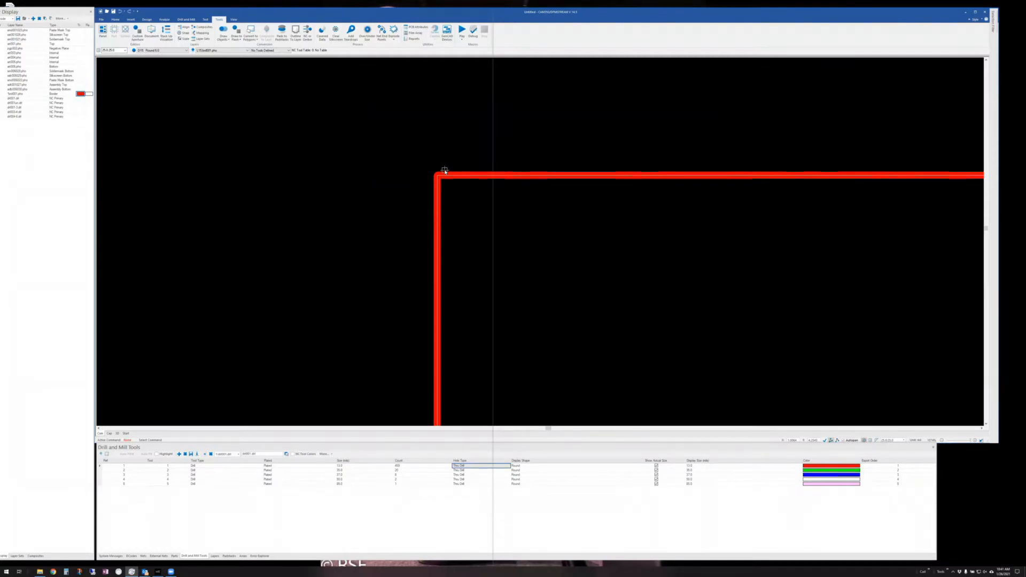
- Fit the full board in view and reopen the Streams DFM editor
key("Home")
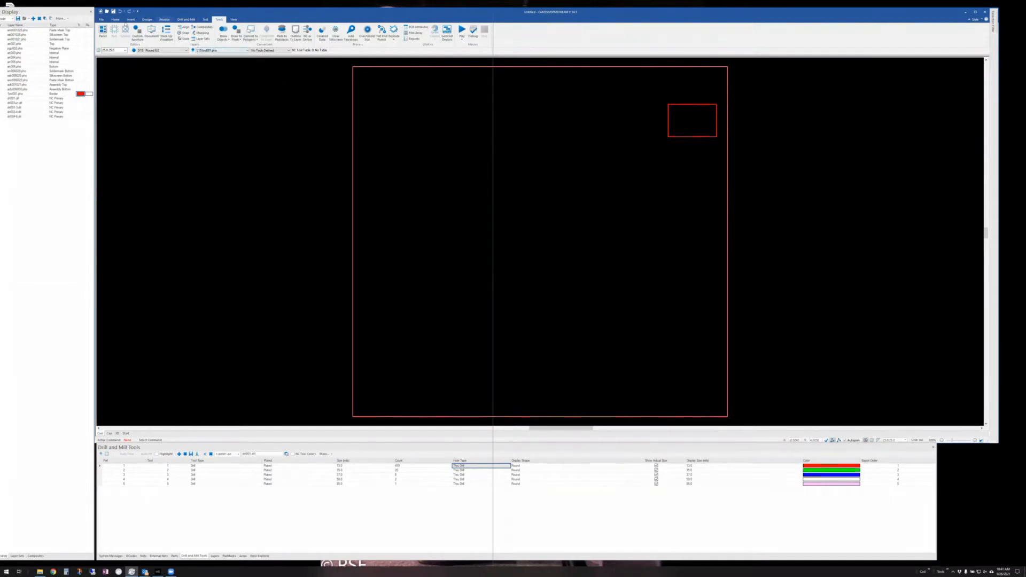
left_click(165, 20)
left_click(292, 32)
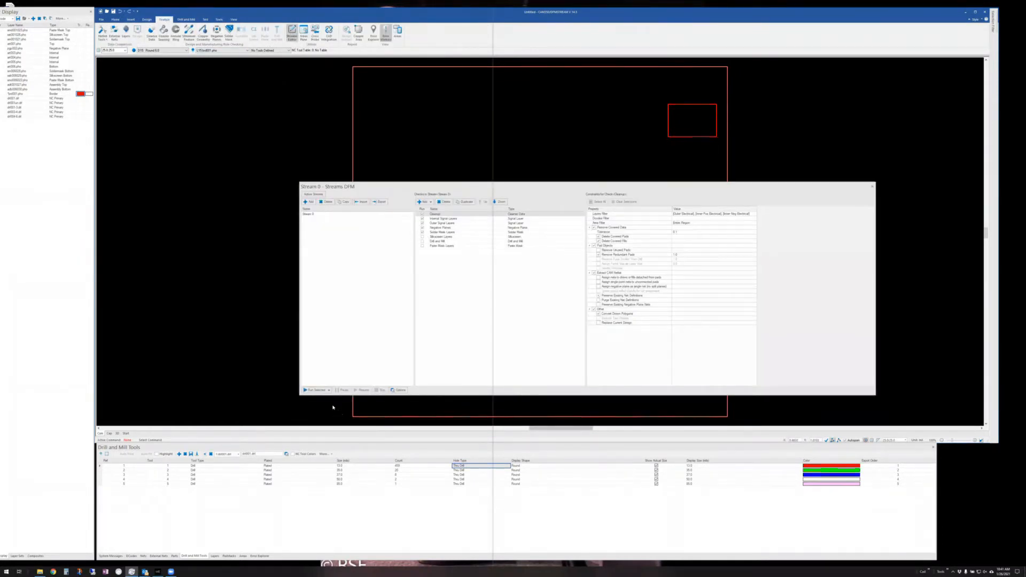
- Run Stream 0 with the Inside Board Outline Only option
left_click(328, 390)
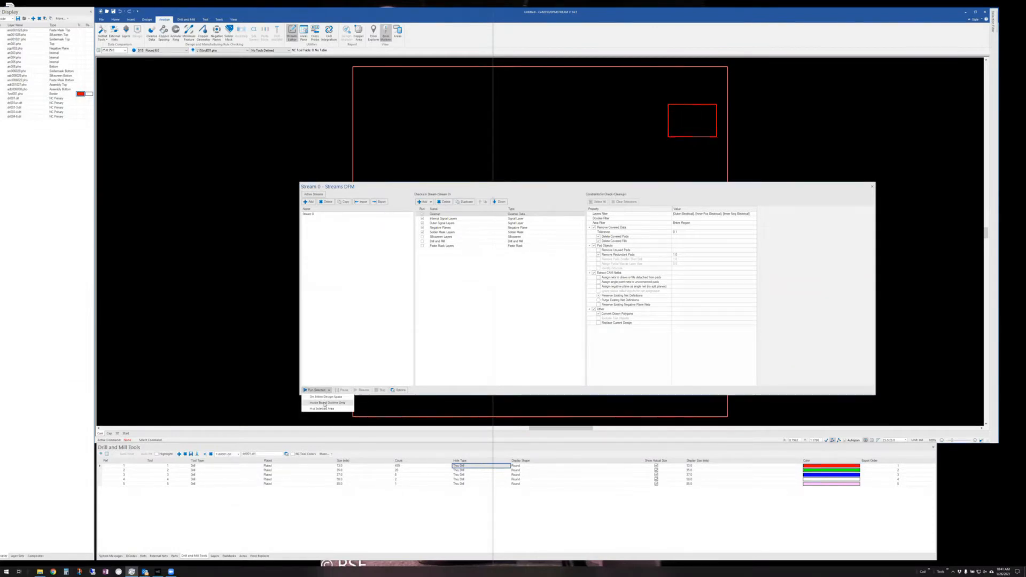
left_click(324, 403)
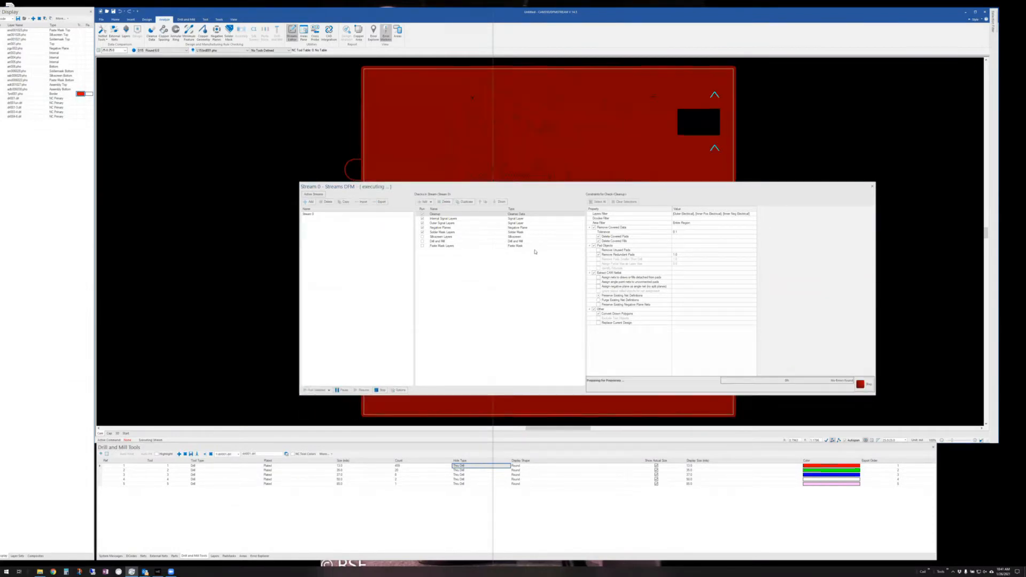
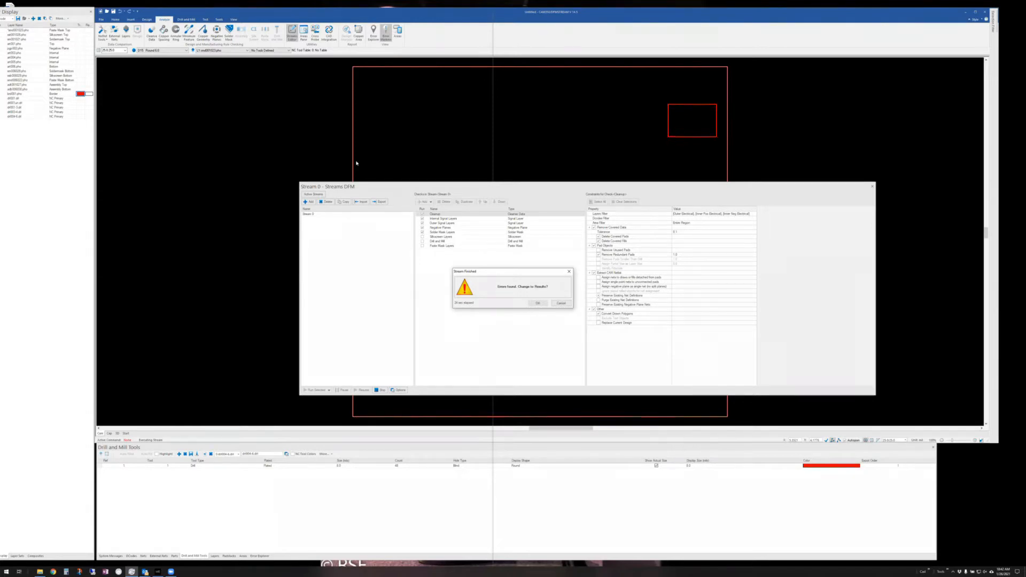
- Switch to the stream's error results and close the Streams DFM dialog
left_click(537, 303)
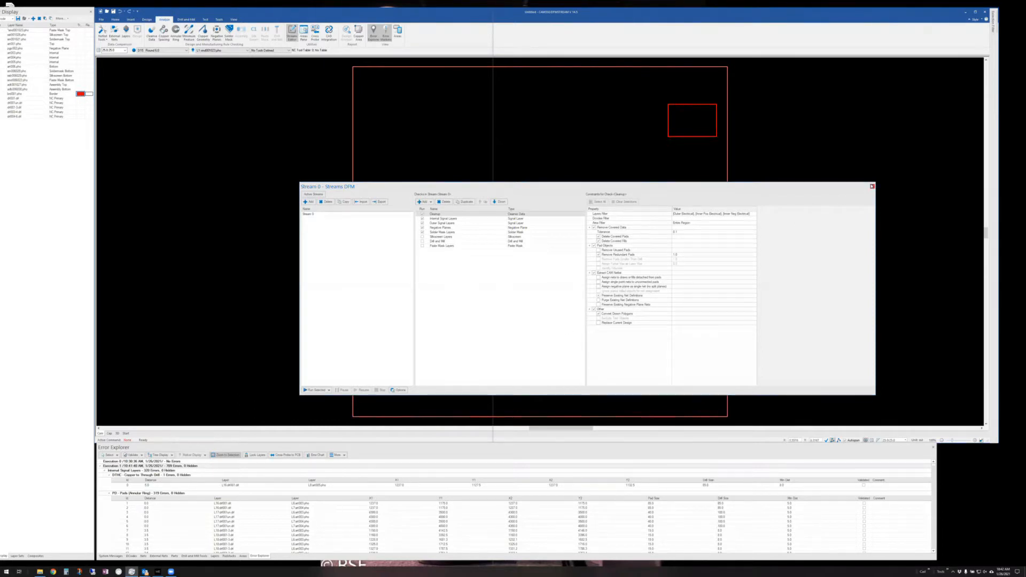
left_click(872, 186)
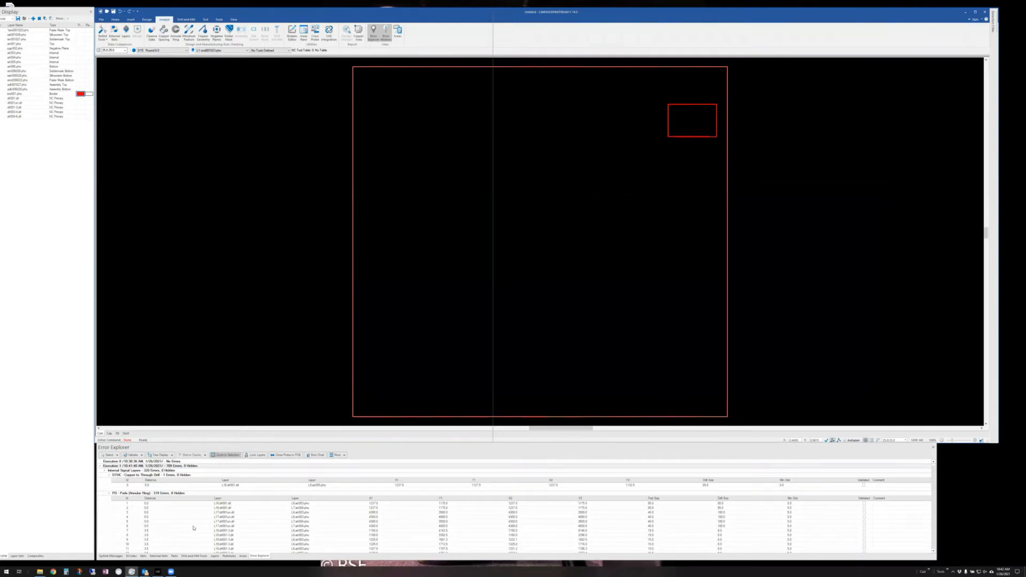
- Zoom to DTHC error 0, then select the PD - Pads (Annular Ring) group and show its Error Chart
left_click(159, 485)
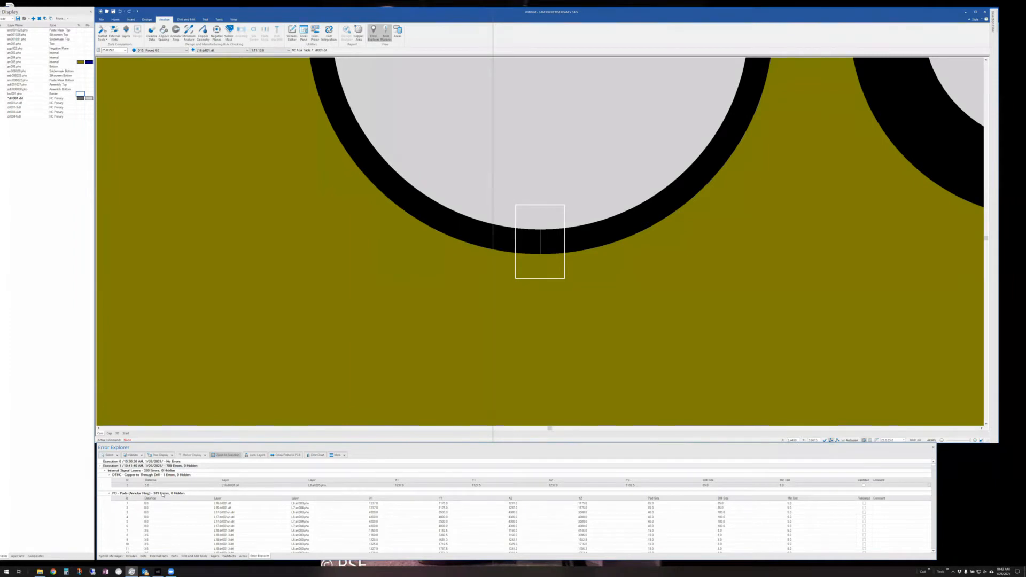
left_click(162, 493)
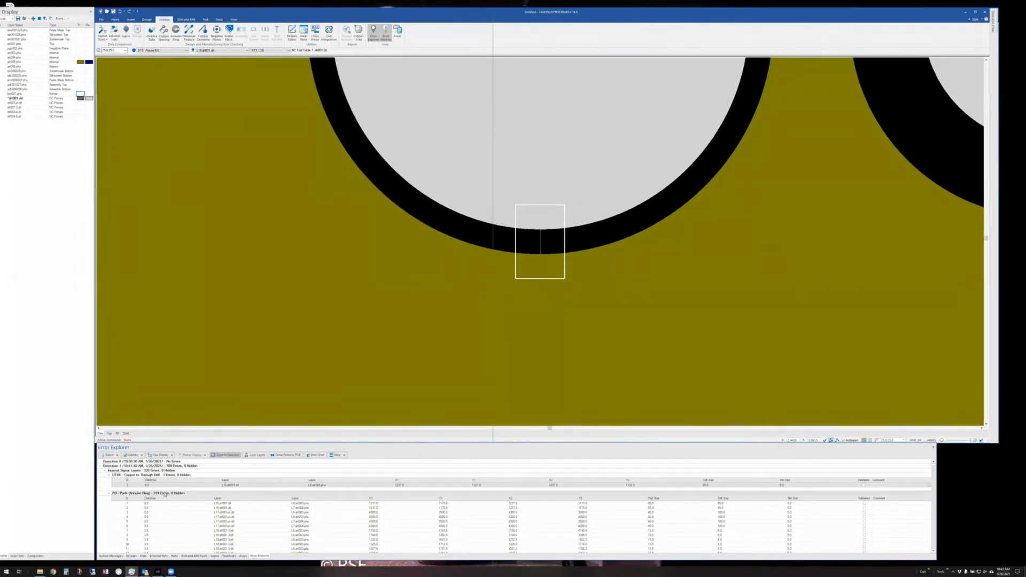
left_click(157, 485)
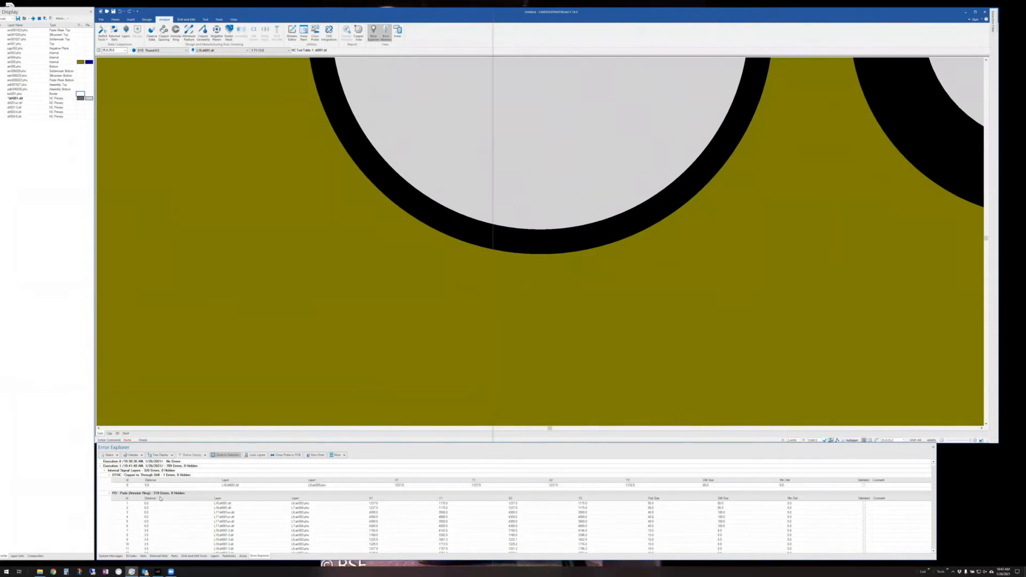
left_click(315, 456)
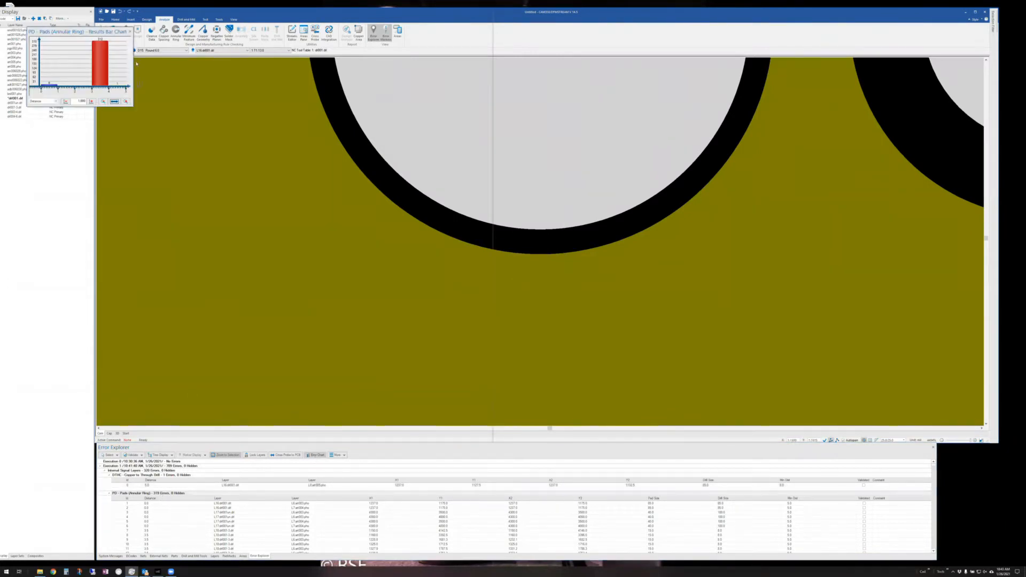
- Move the Results Bar Chart to the canvas centre, enlarge it, and zoom to pad error row 7
left_click_drag(69, 36, 359, 220)
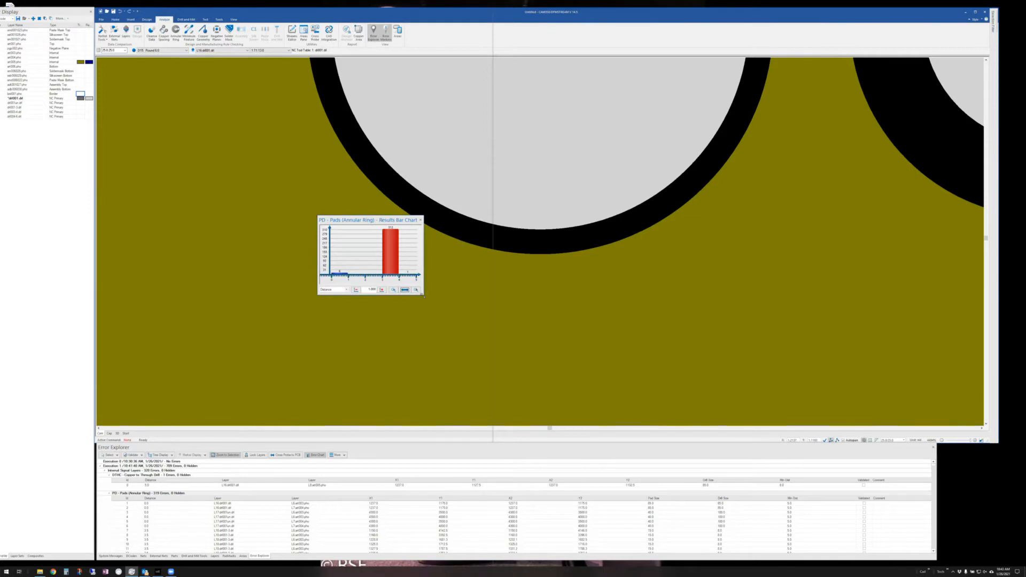
left_click_drag(423, 295, 454, 331)
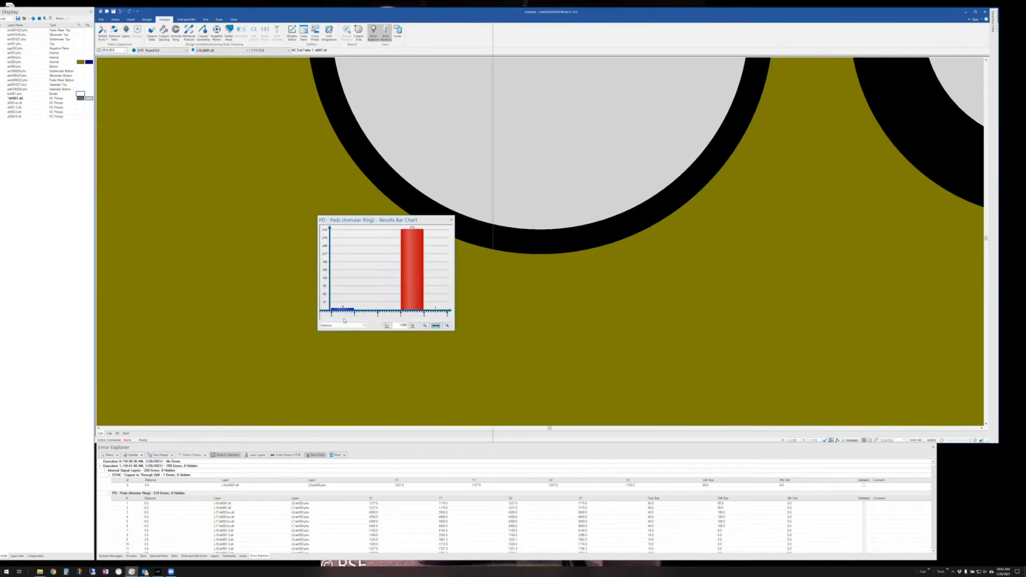
mouse_move(413, 263)
mouse_move(347, 309)
mouse_move(540, 352)
left_click(158, 530)
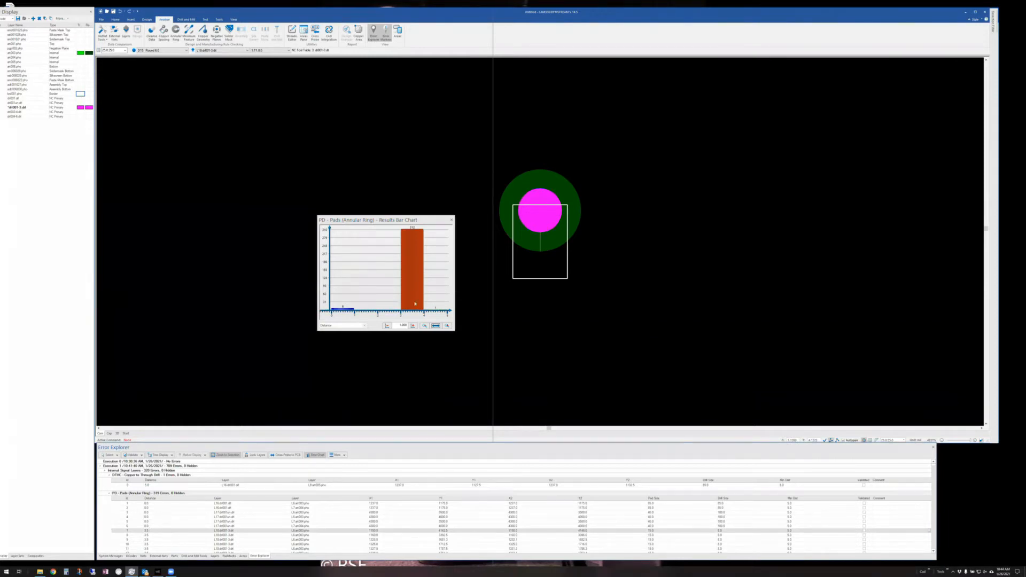
- Validate the selected pad error and the tall red bar's 311 errors, then hide validated errors
right_click(415, 265)
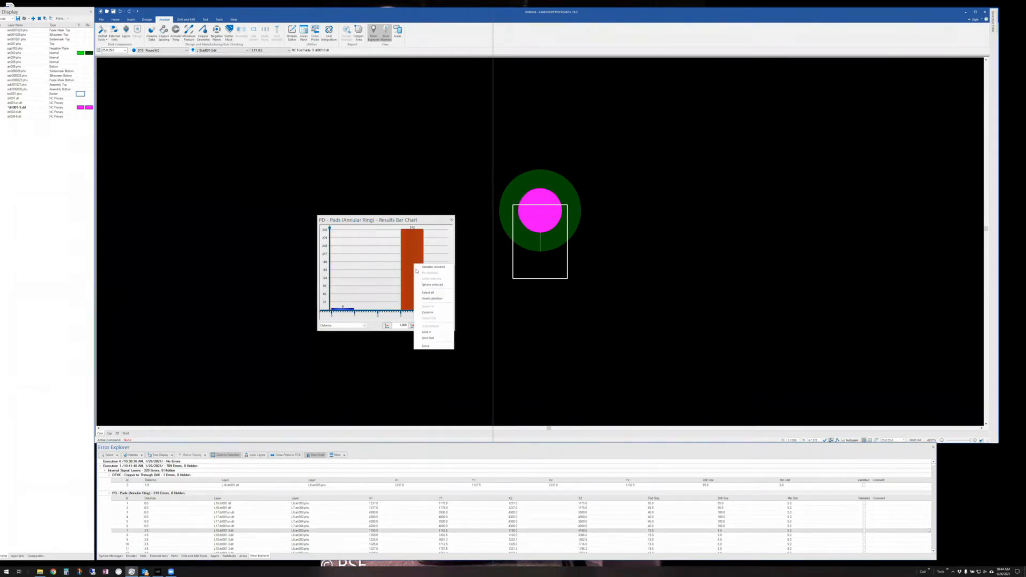
left_click(425, 267)
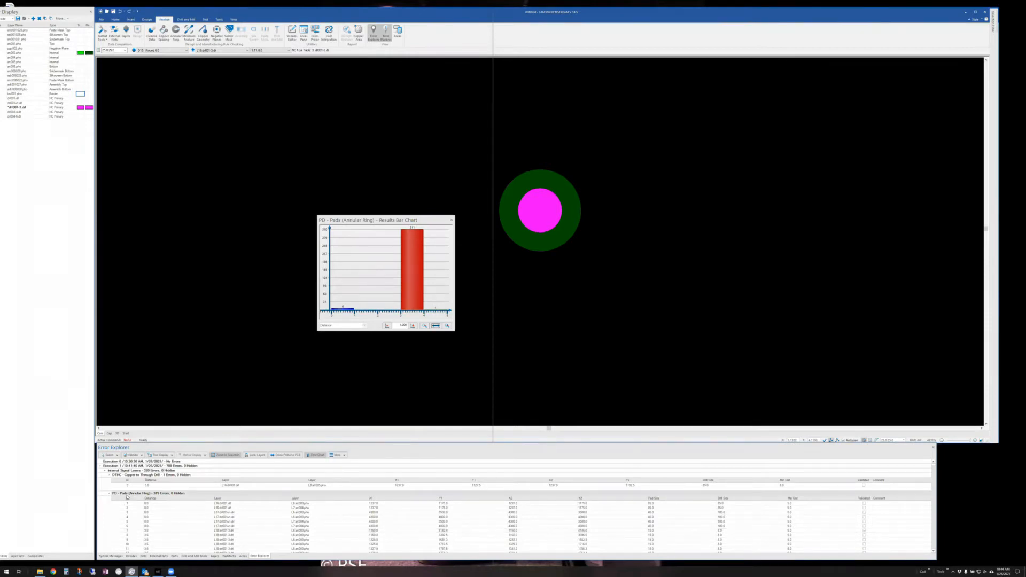
left_click(413, 267)
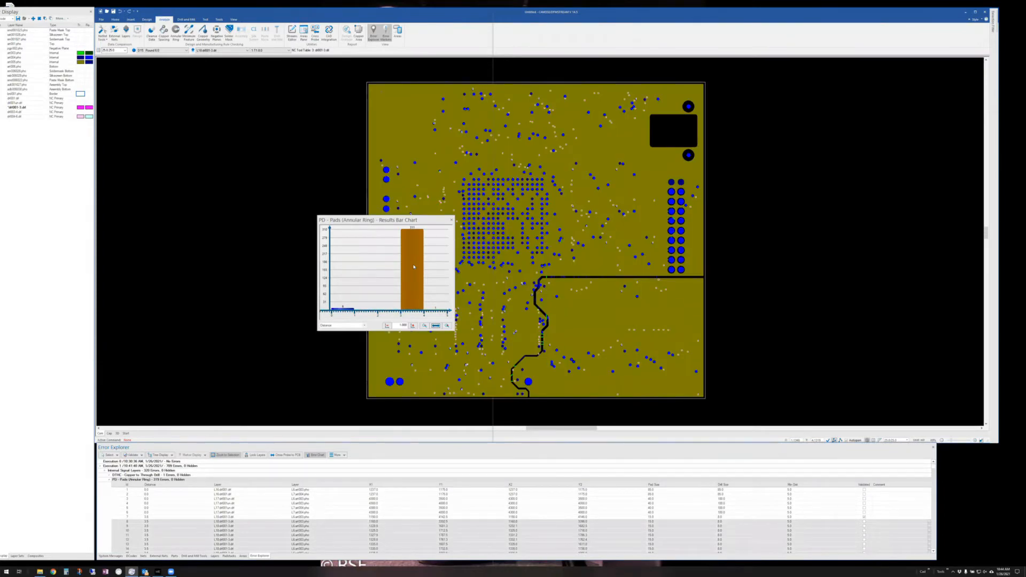
right_click(414, 266)
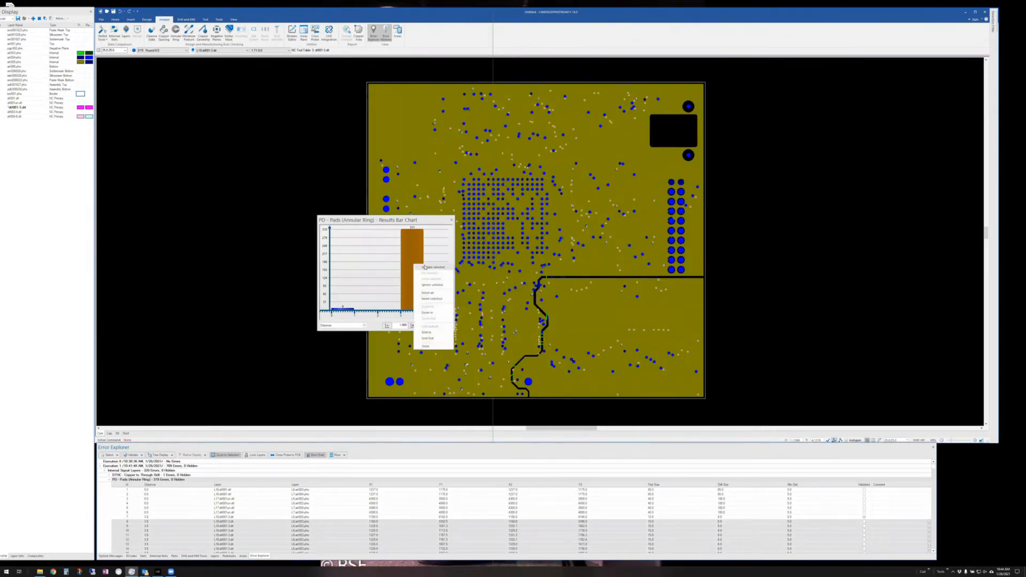
left_click(425, 267)
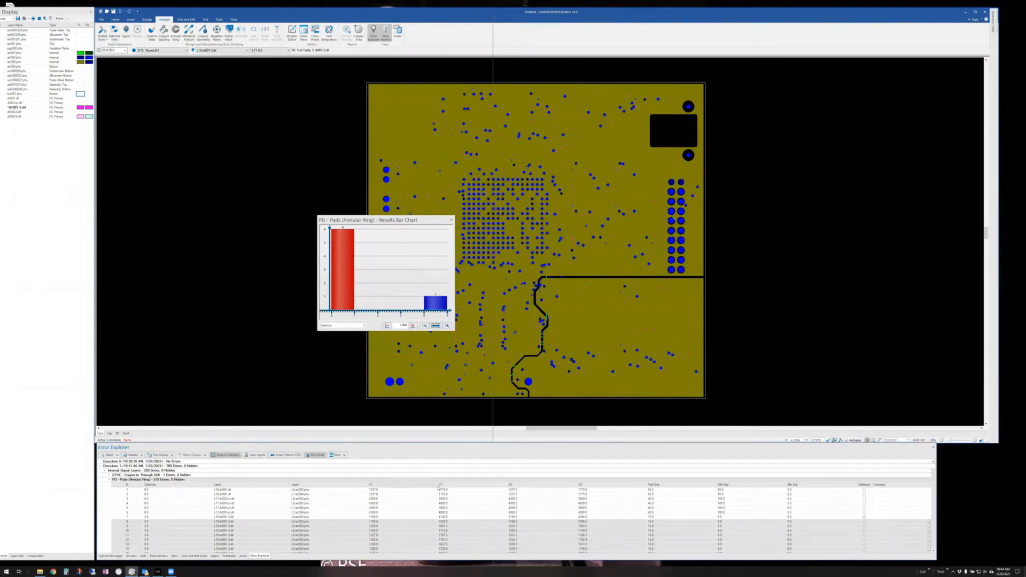
left_click(344, 455)
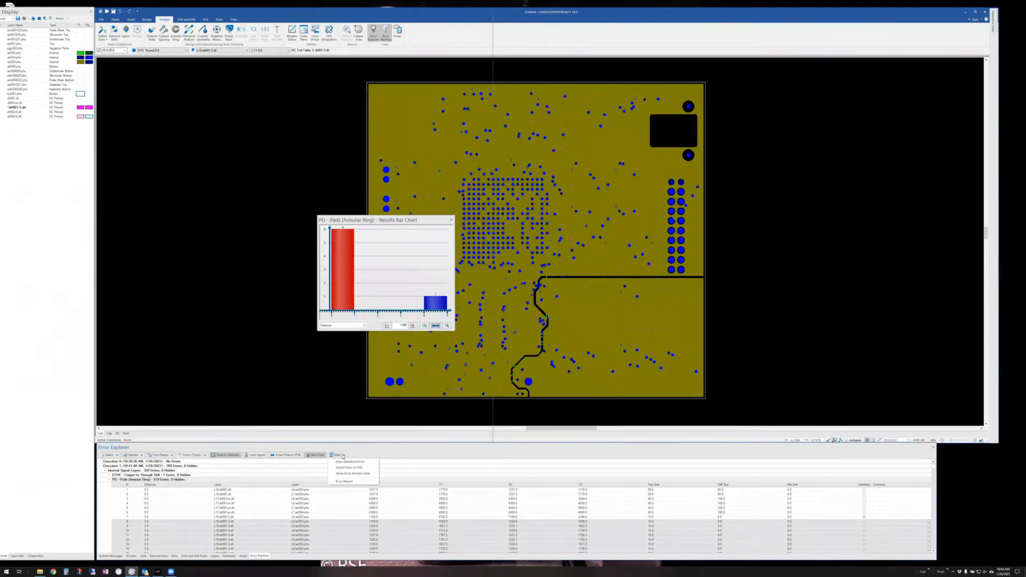
left_click(350, 462)
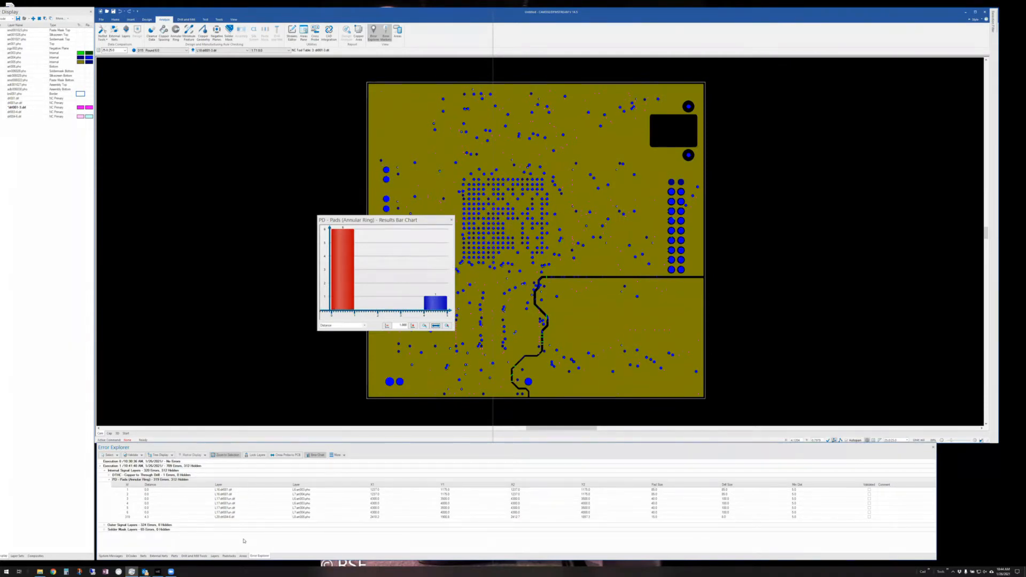
- Zoom to a remaining pad error, close the chart, expand Outer Signal and Solder Mask groups, then zoom out
left_click(157, 490)
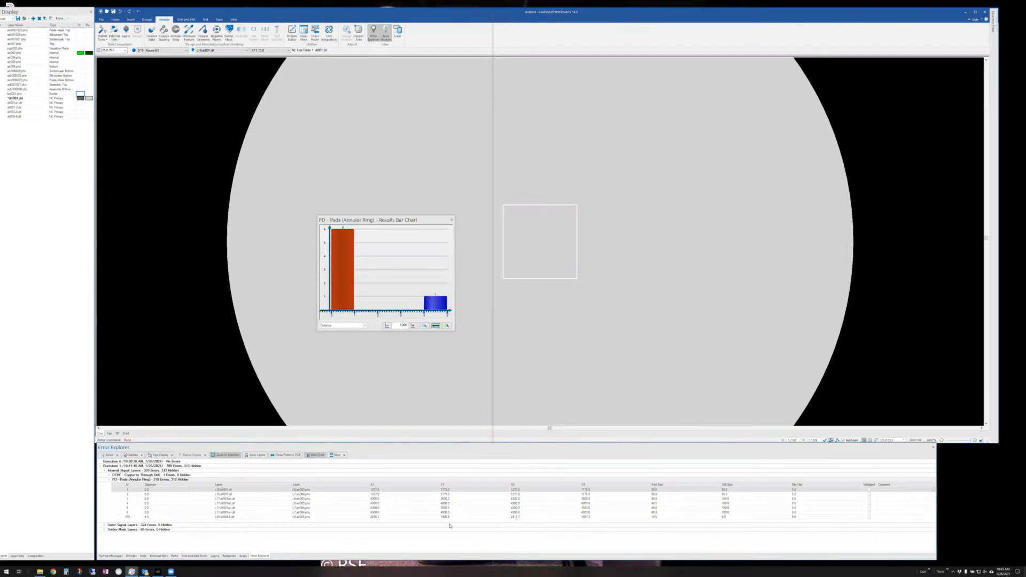
left_click(450, 219)
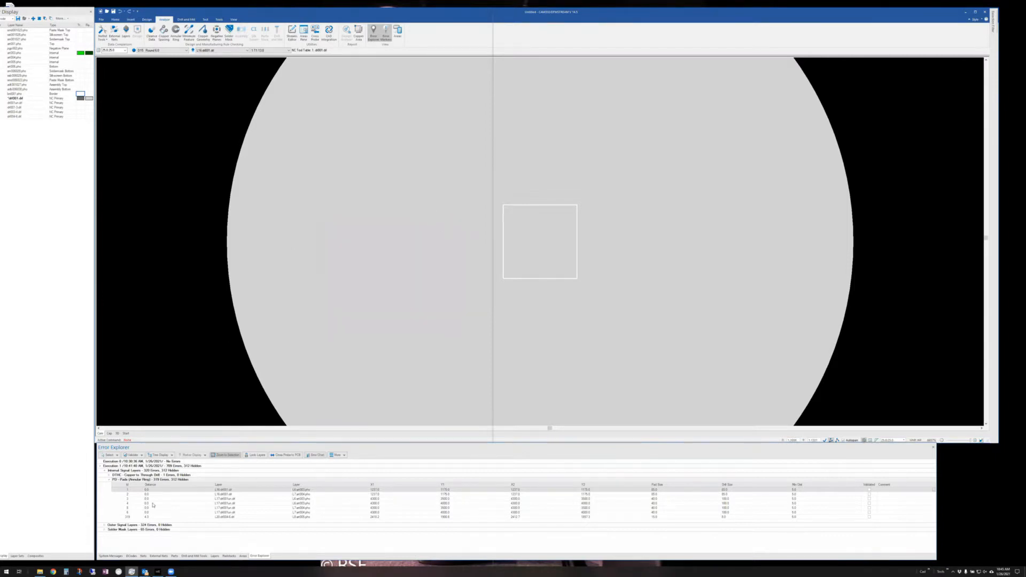
left_click(109, 480)
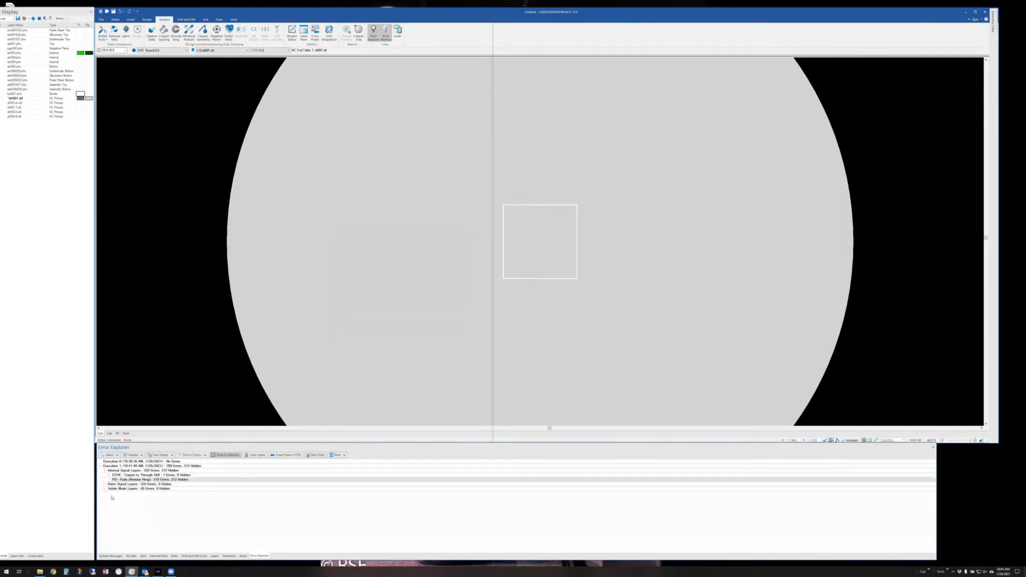
left_click(105, 484)
left_click(104, 511)
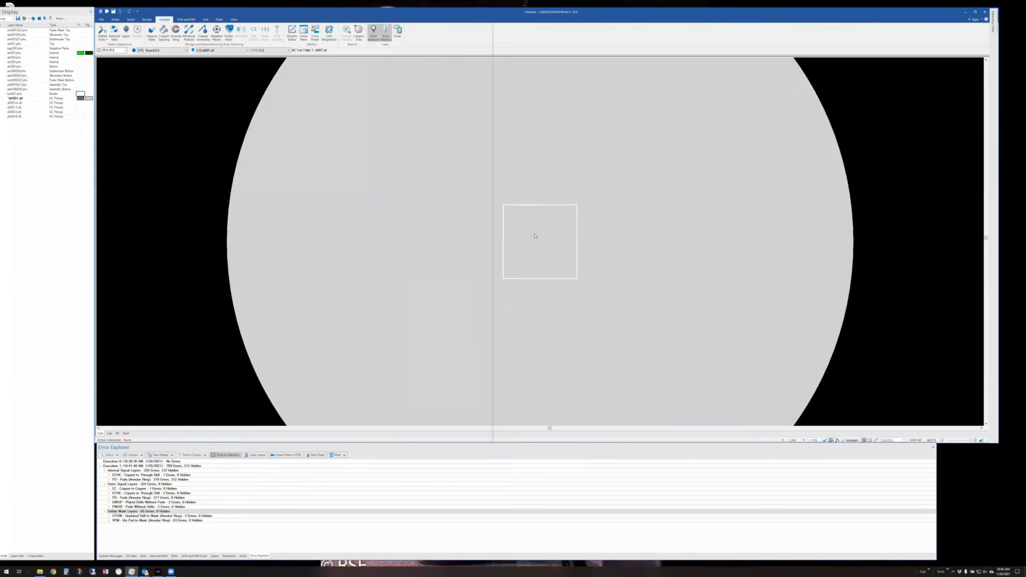
middle_click_drag(533, 232, 607, 298)
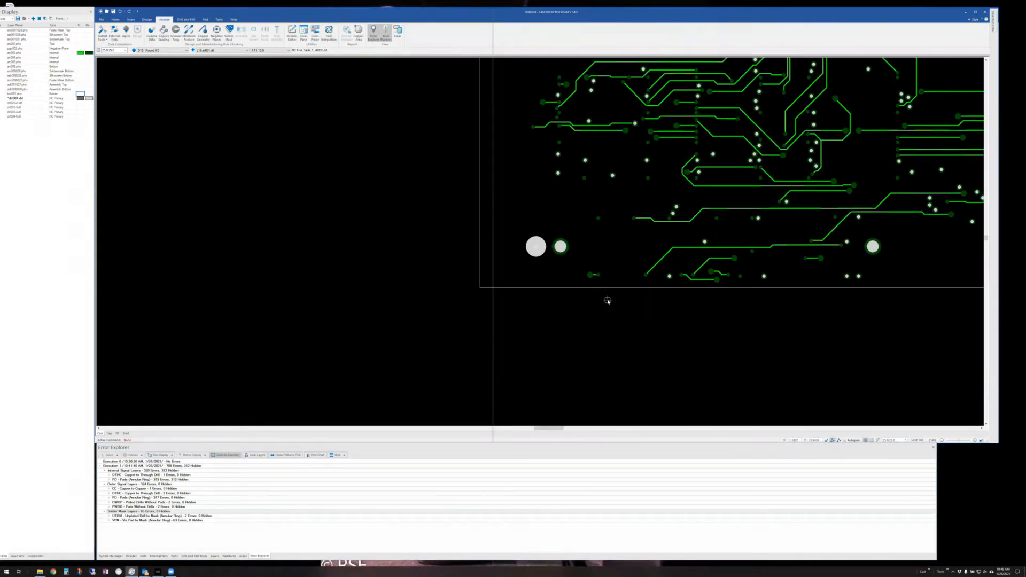
- Review Remove Redundant Pads and the Cleaning Options in Streams DFM, then close it and fit the whole board
left_click(292, 32)
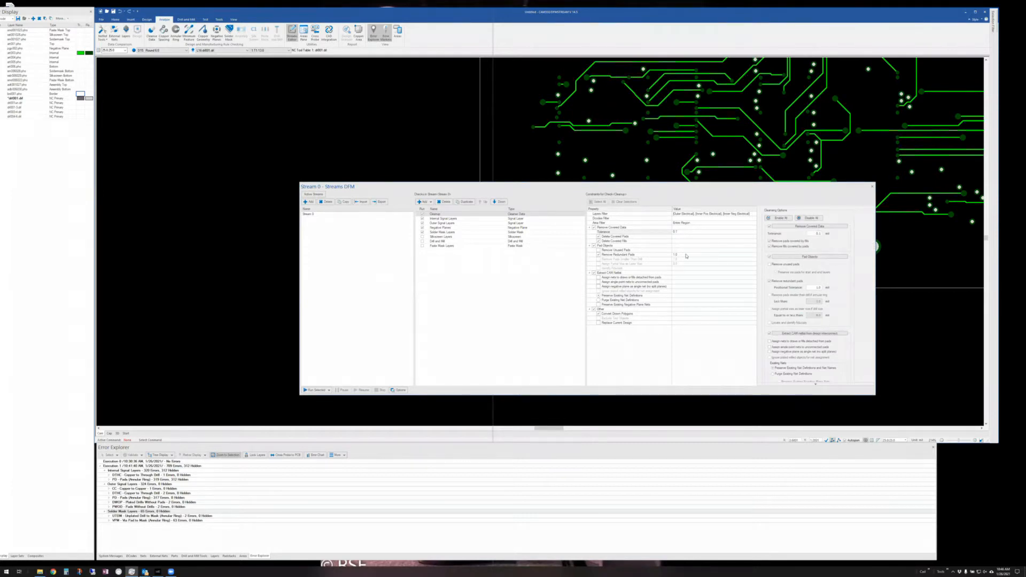
left_click(686, 255)
scroll(815, 387, "down", 2)
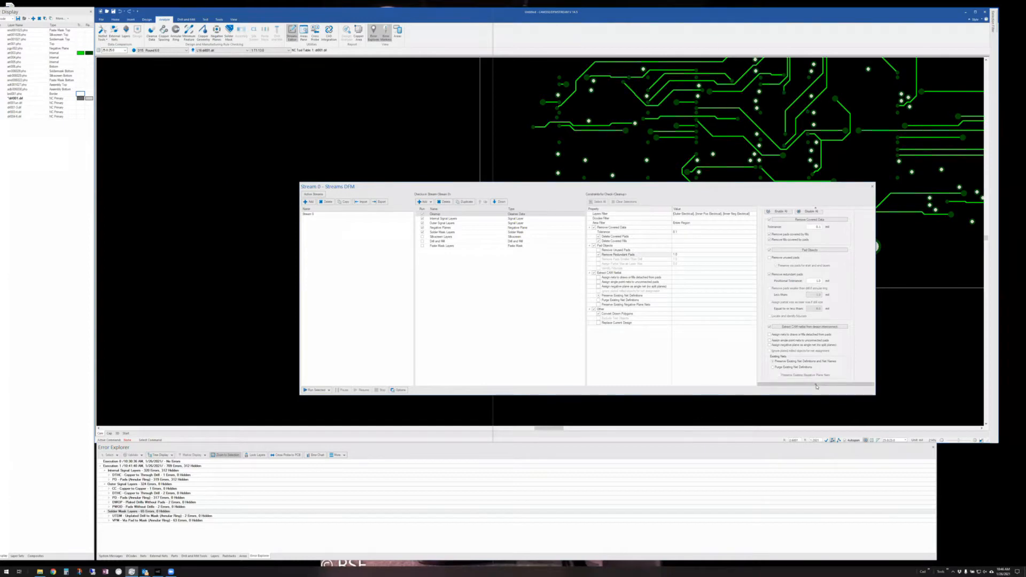
scroll(815, 386, "down", 5)
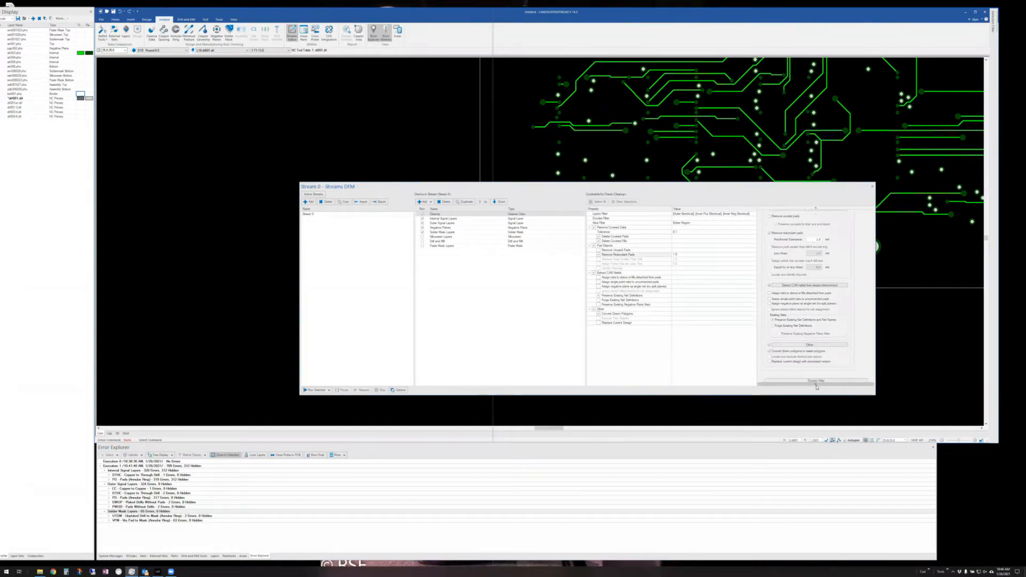
scroll(816, 386, "down", 2)
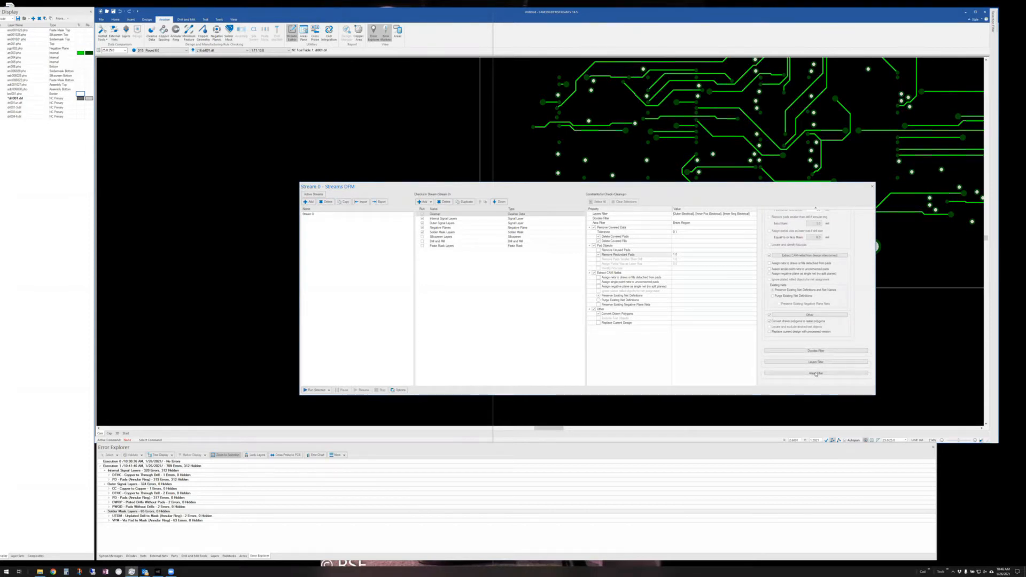
left_click(873, 186)
middle_click_drag(598, 260, 598, 261)
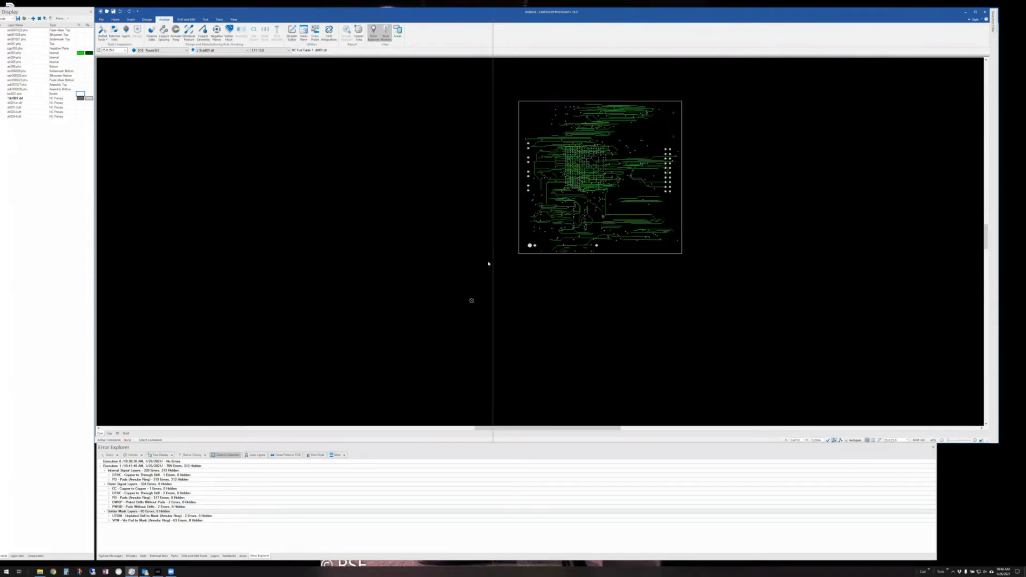
- Make the Bottom layer art006.pho active and zoom in on the BGA chip area
left_click(15, 68)
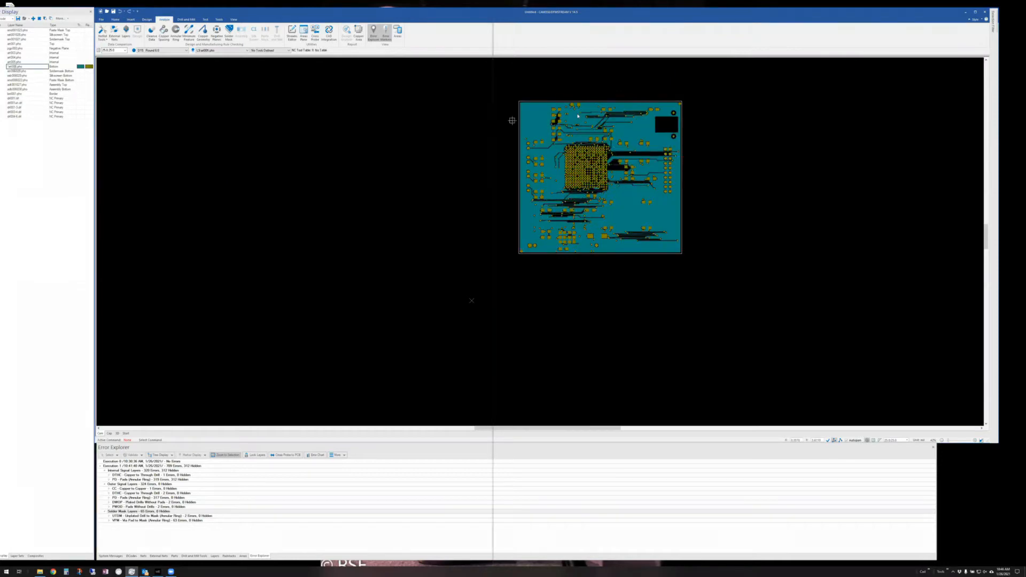
middle_click_drag(593, 168, 559, 146)
scroll(265, 416, "up", 1)
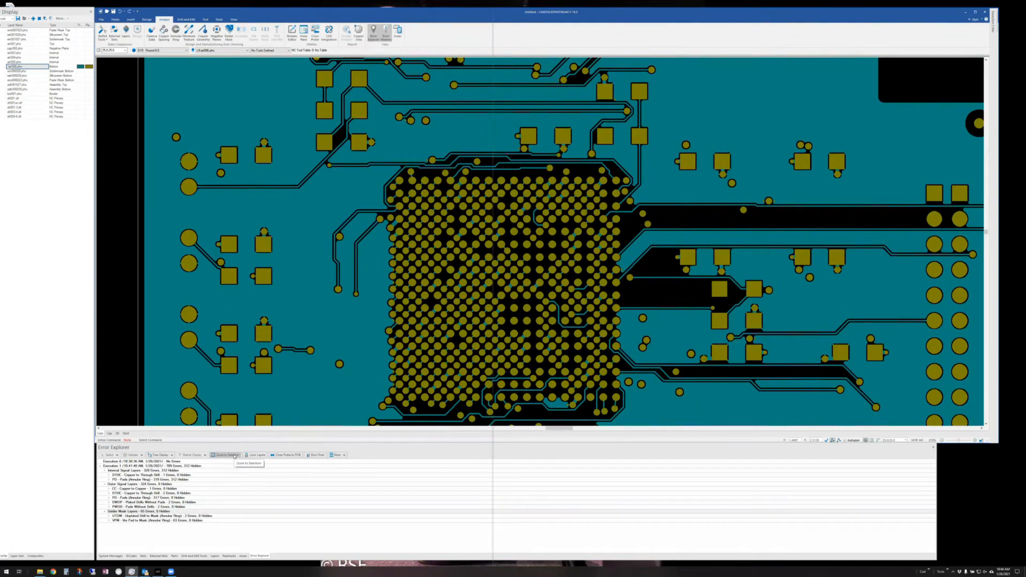
- Draw Region Rule Area 1 as a rectangle around the BGA pads from the Areas panel
left_click(243, 555)
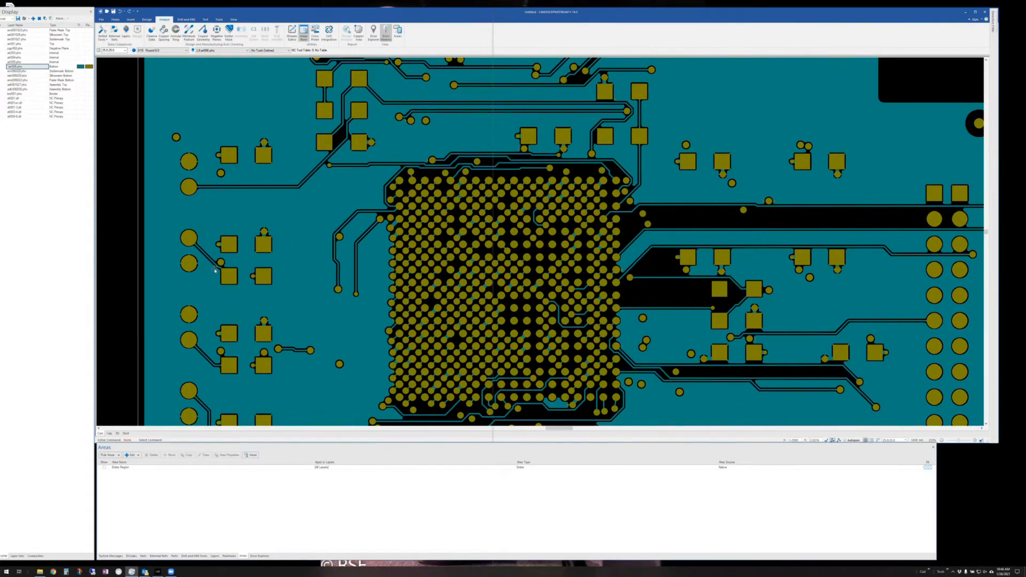
left_click(136, 455)
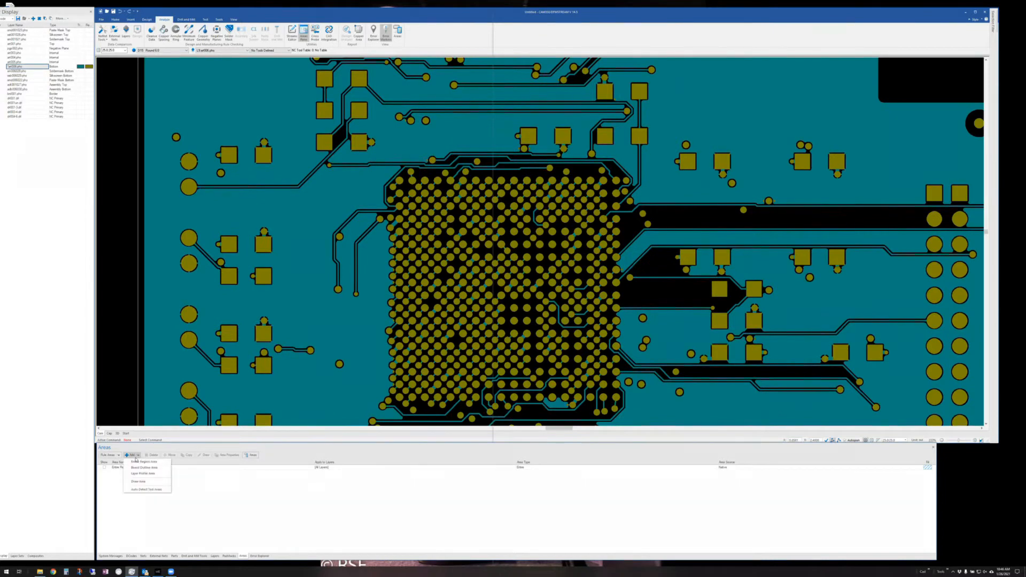
left_click(137, 481)
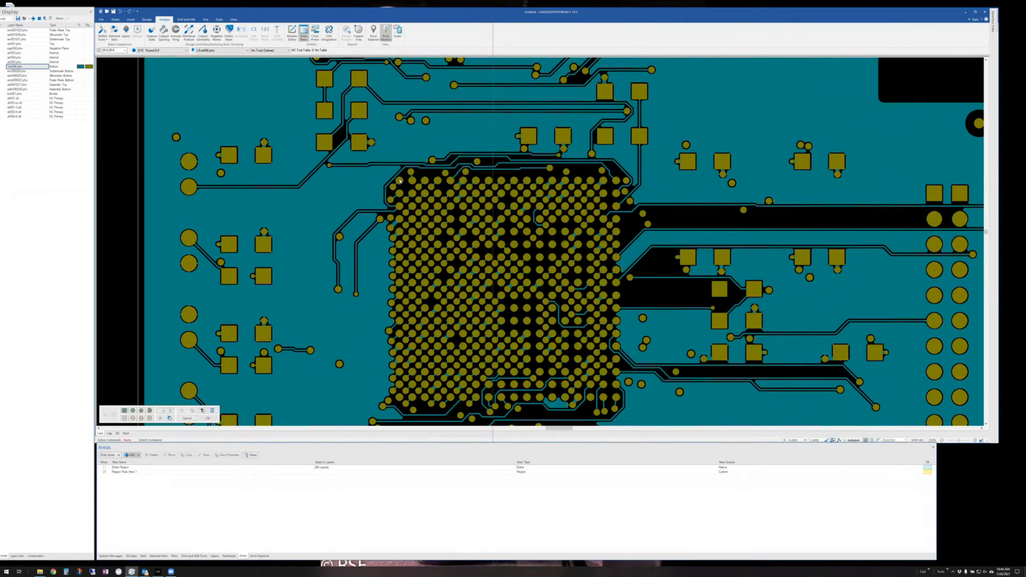
mouse_move(384, 159)
left_mouse_down()
mouse_move(404, 202)
mouse_move(632, 419)
left_mouse_up()
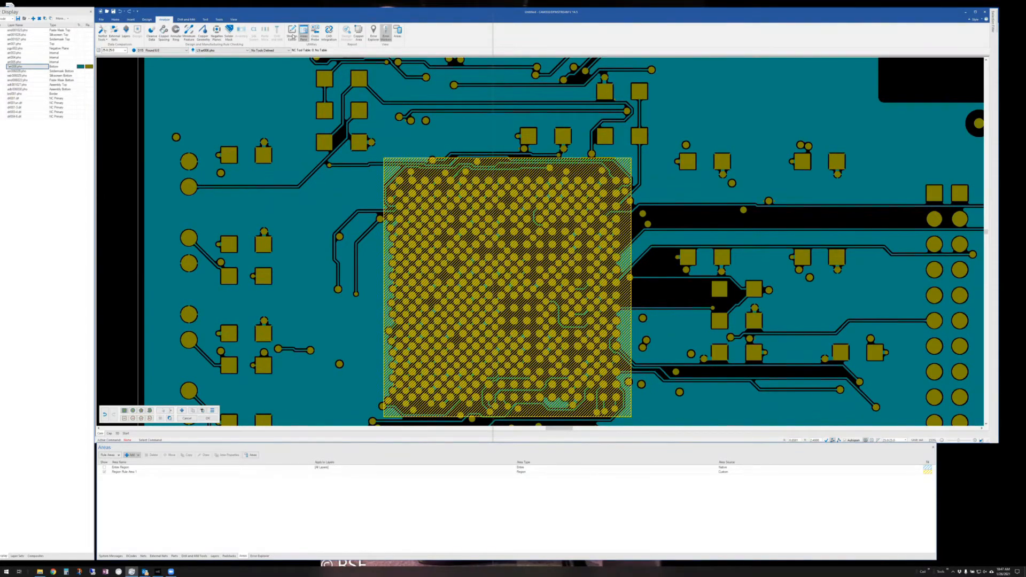
left_click(208, 418)
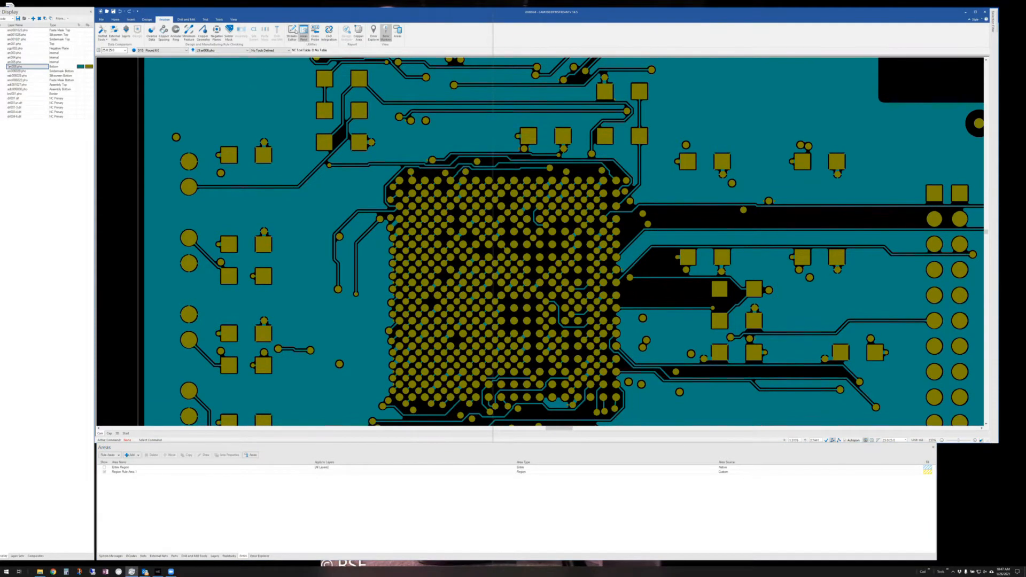
left_click(292, 32)
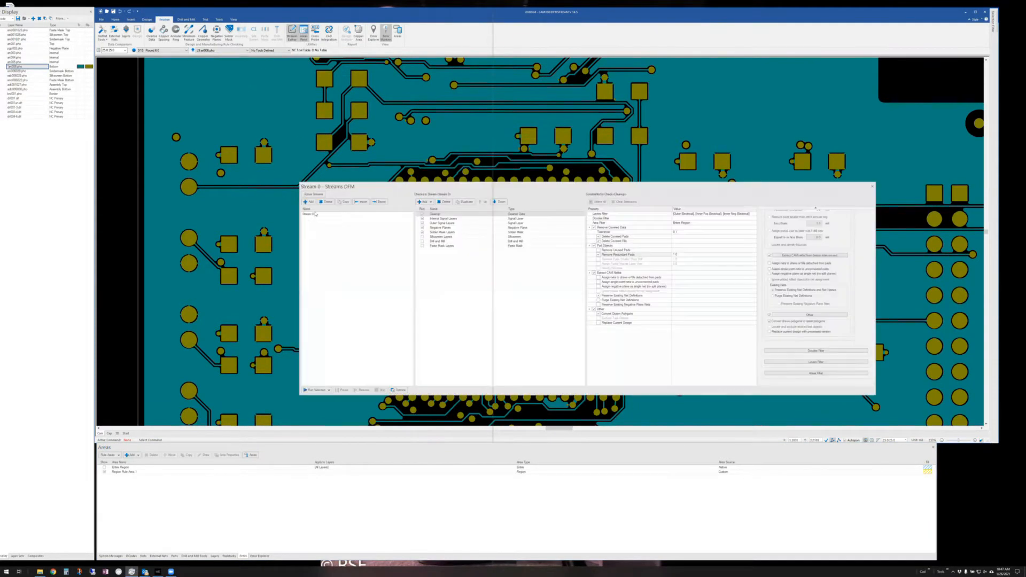
- Set the Outer Signal Layers area filter to Entire Region with Region Rule Area 1 marked Negative
left_click(456, 223)
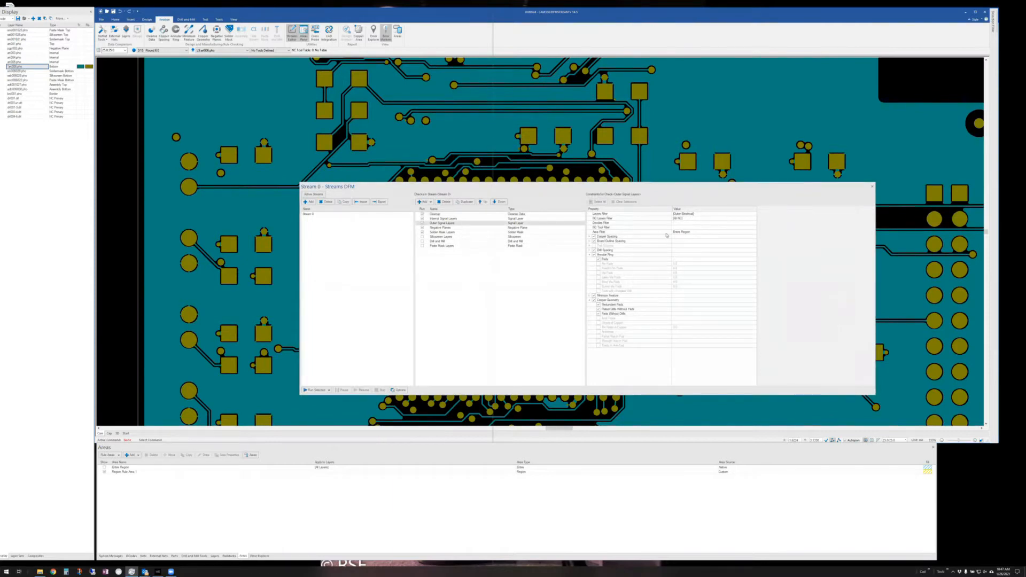
left_click(730, 233)
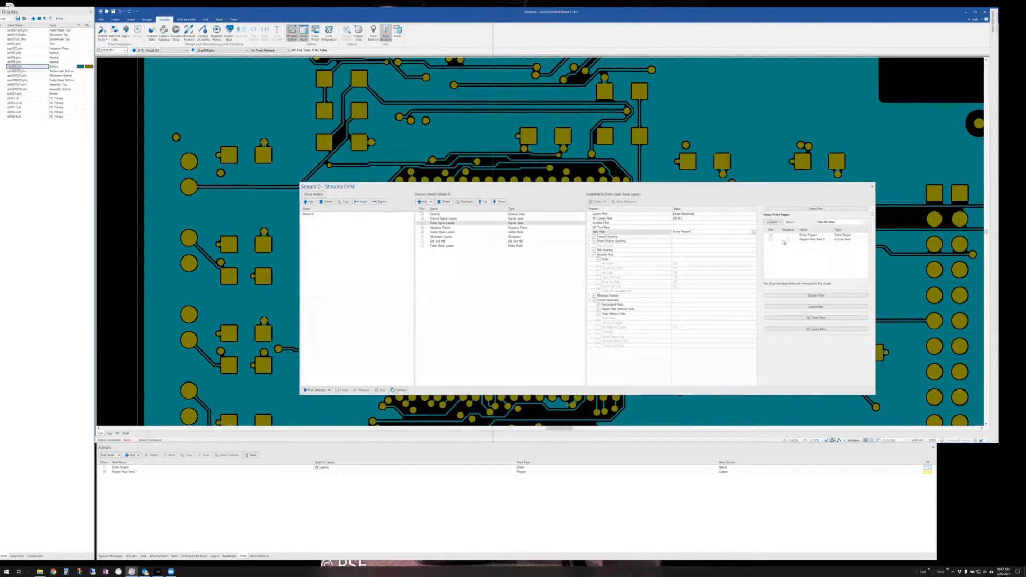
left_click(771, 235)
left_click(771, 240)
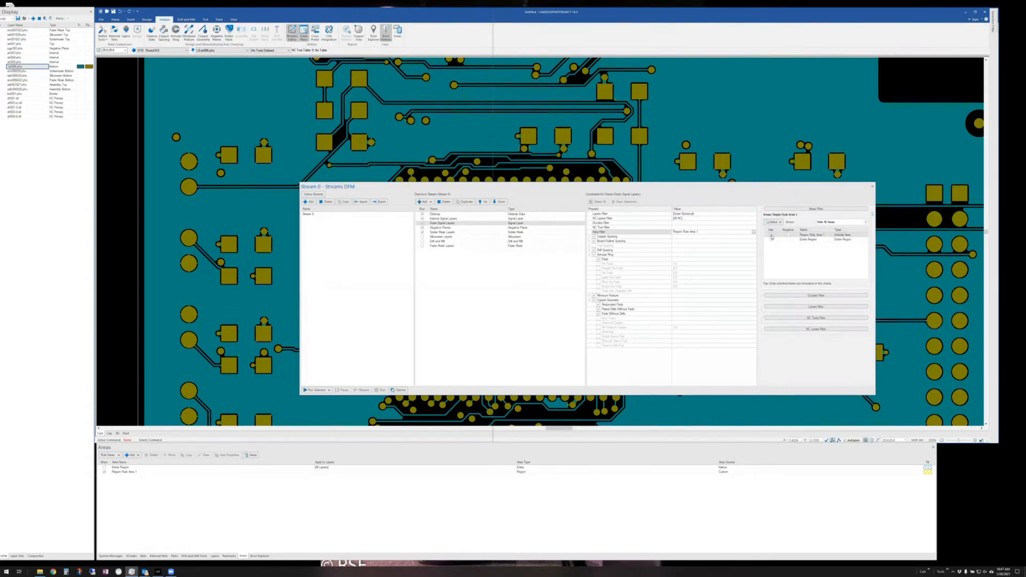
left_click(770, 236)
left_click(771, 240)
left_click(787, 240)
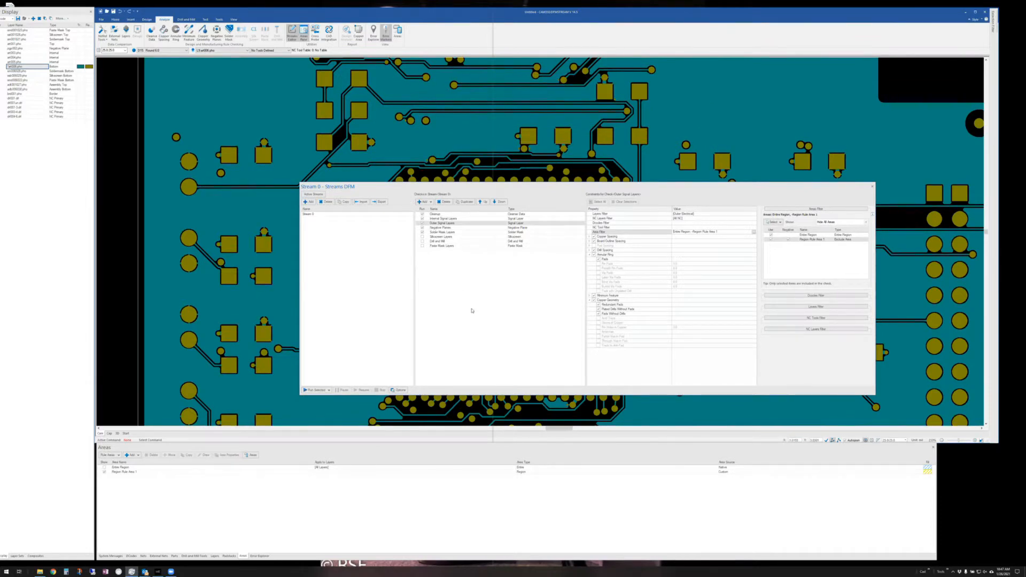
left_click(872, 186)
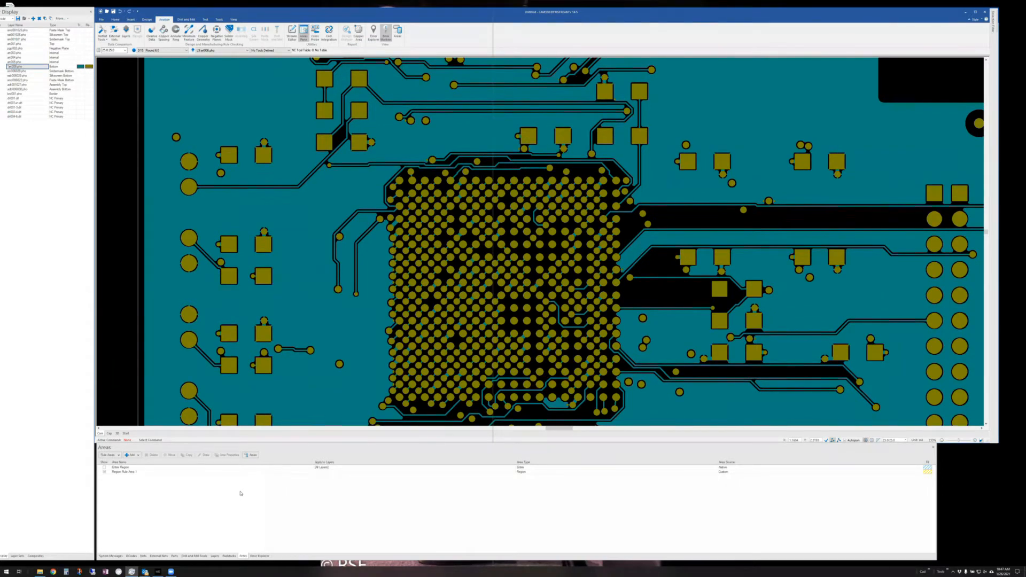
- Make the top copper layer active and bring CAM350 back in front of the Outlook e-mail
scroll(439, 257, "down", 3)
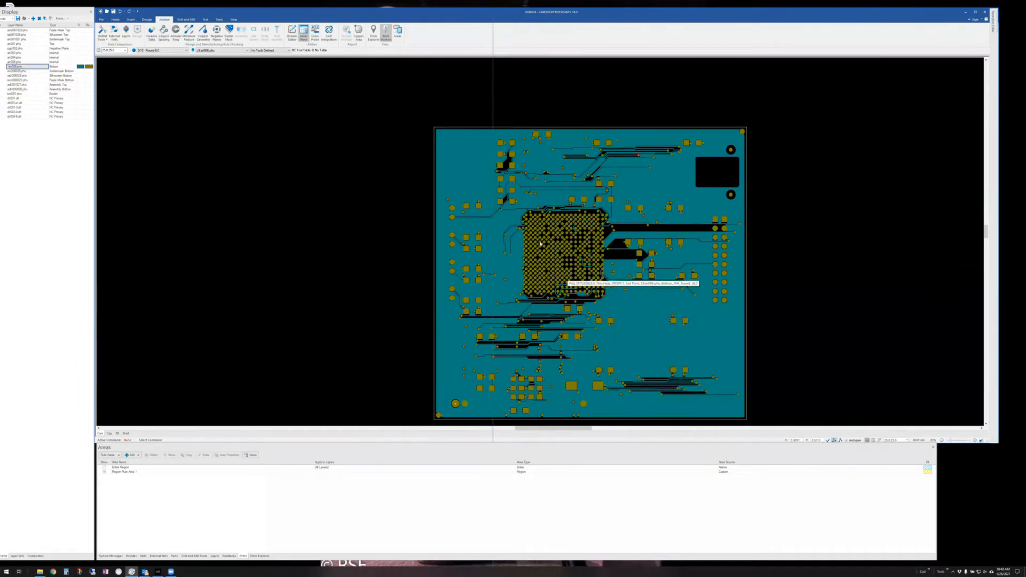
scroll(568, 275, "up", 1)
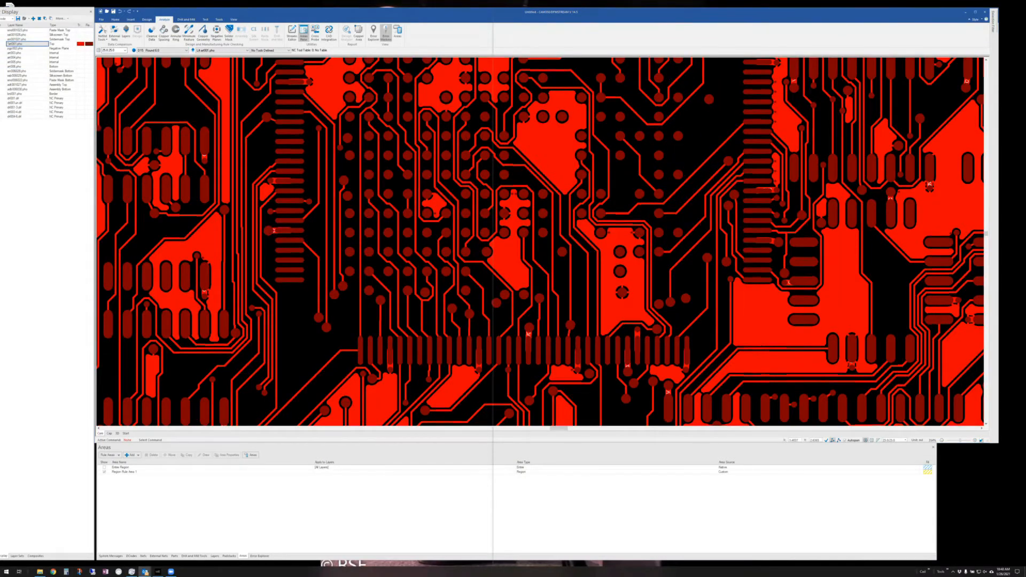
key("alt+Tab")
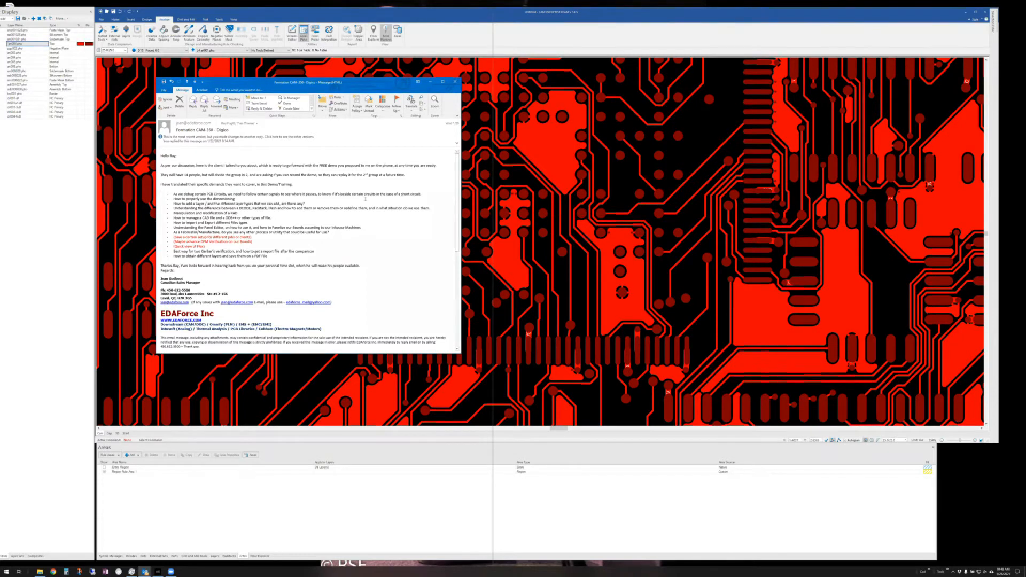
left_click(150, 202)
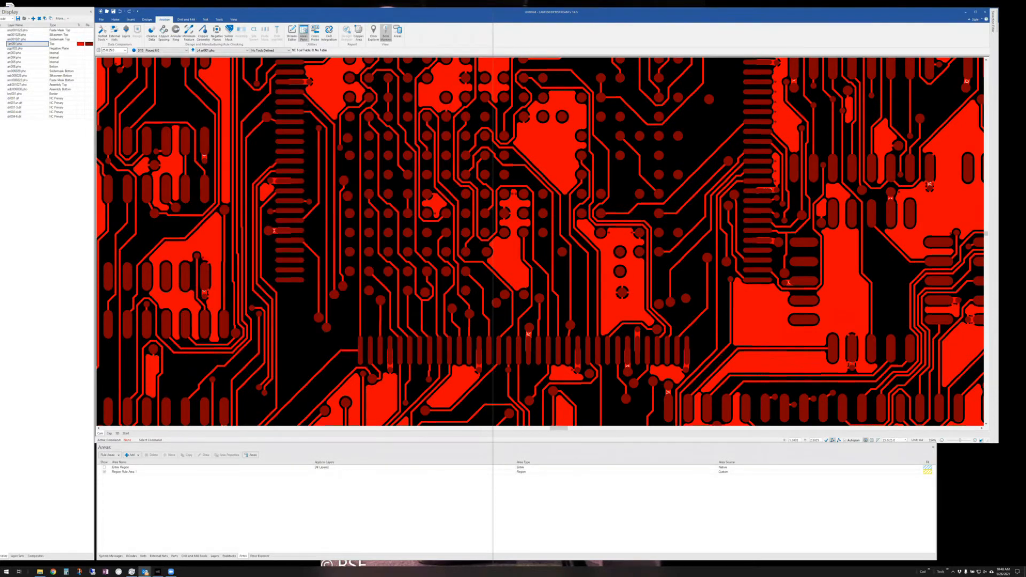
- Zoom to nets $4N140, $$$173, $4N208, $$$40, $4N180 and $$$182 from the Nets list
left_click(143, 556)
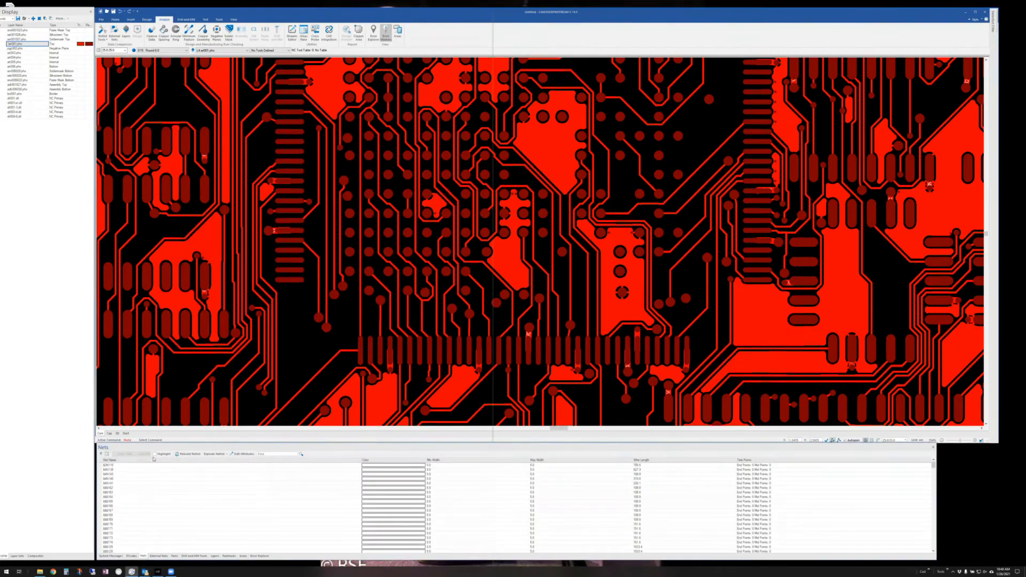
left_click(125, 478)
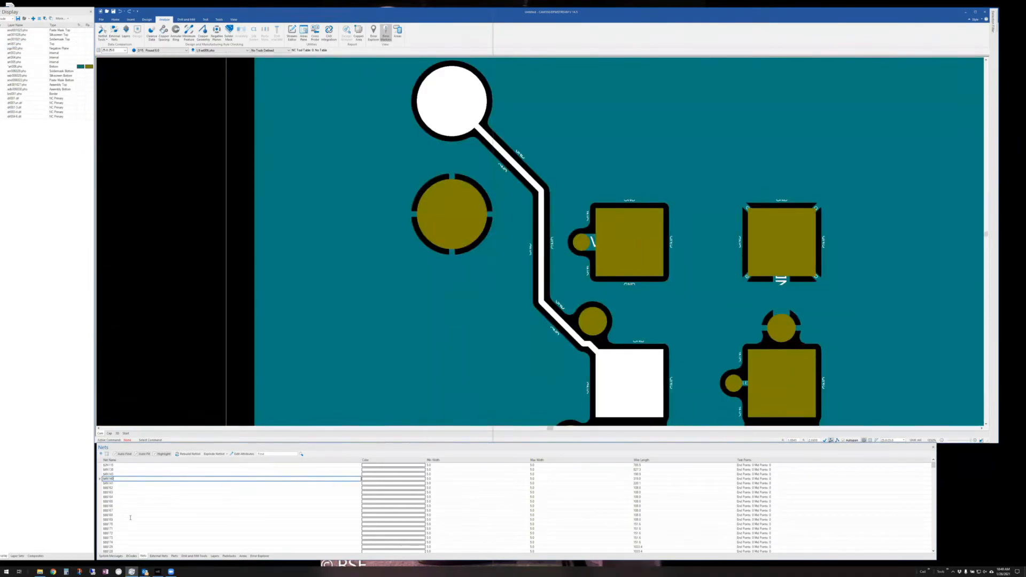
left_click(129, 537)
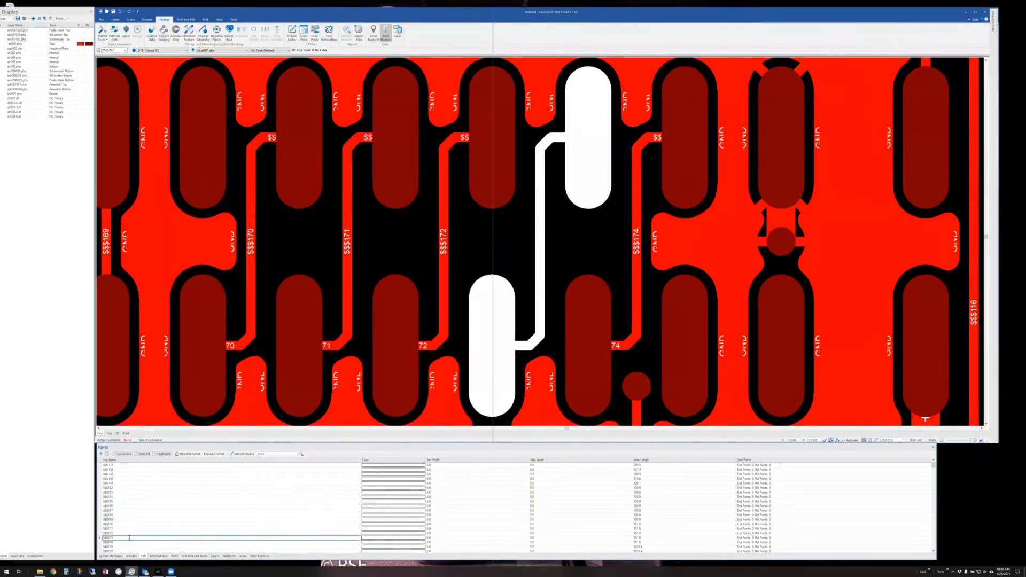
scroll(134, 510, "down", 5)
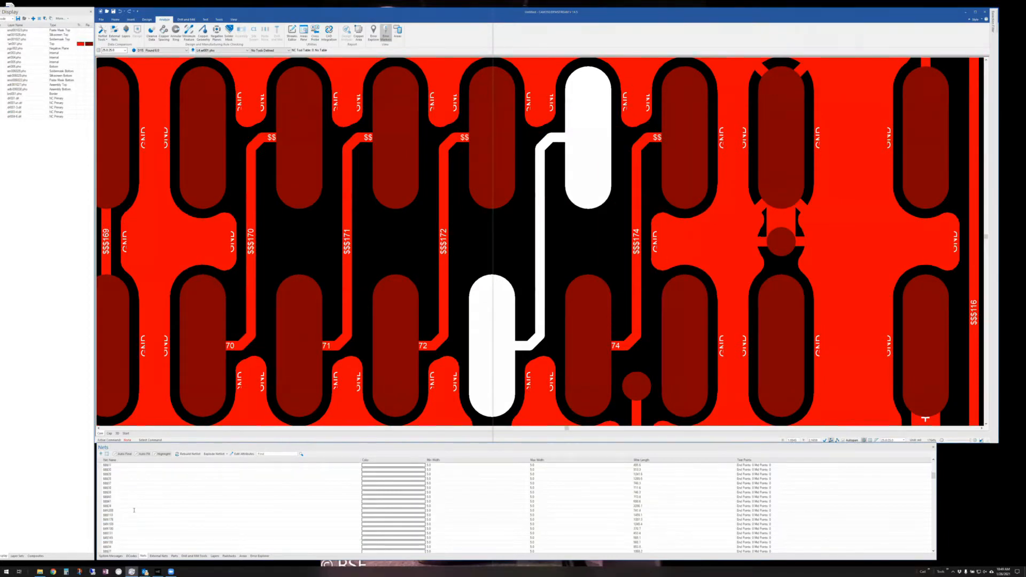
left_click(134, 511)
left_click(142, 496)
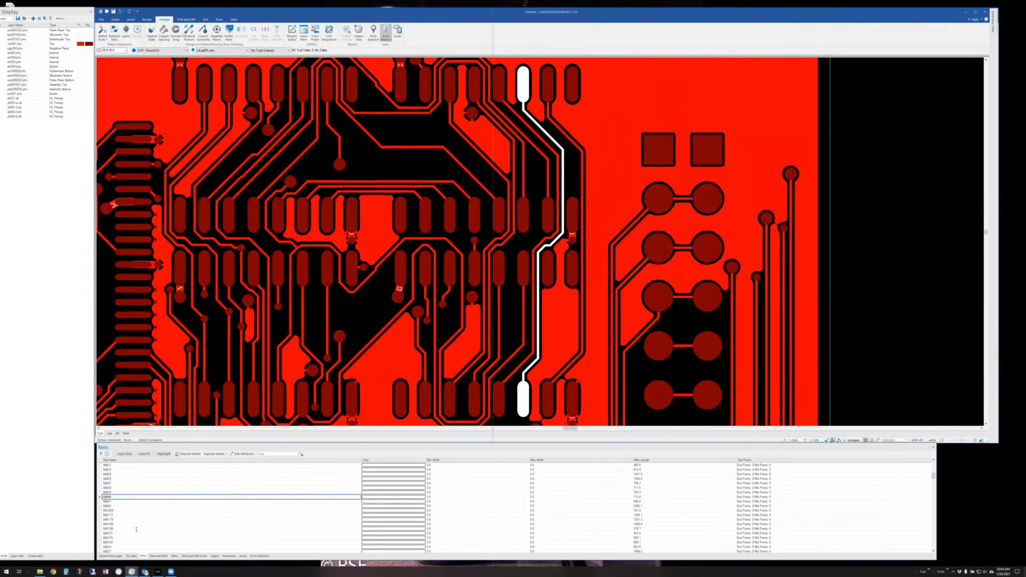
left_click(136, 528)
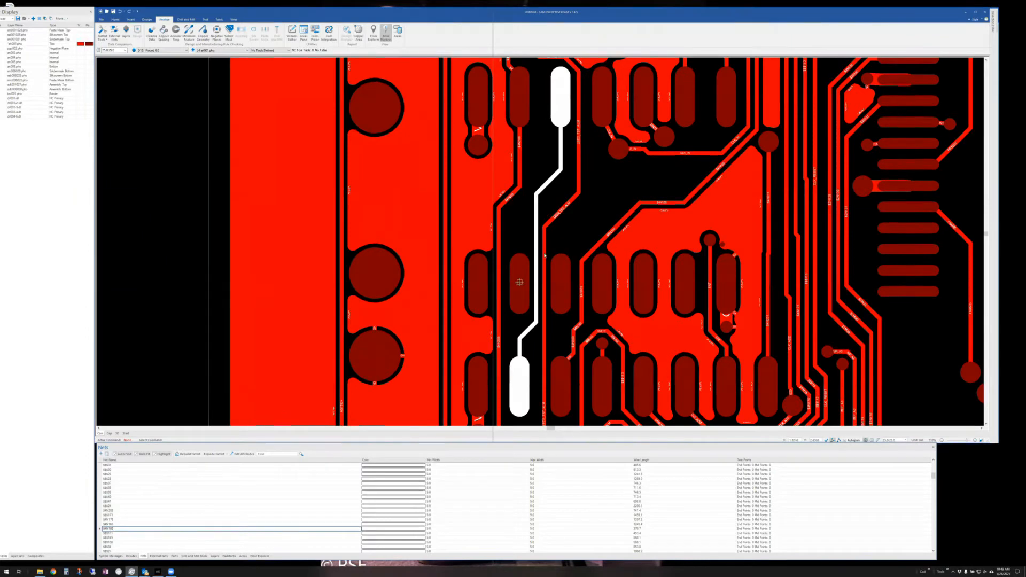
scroll(539, 251, "down", 5)
scroll(149, 512, "down", 1)
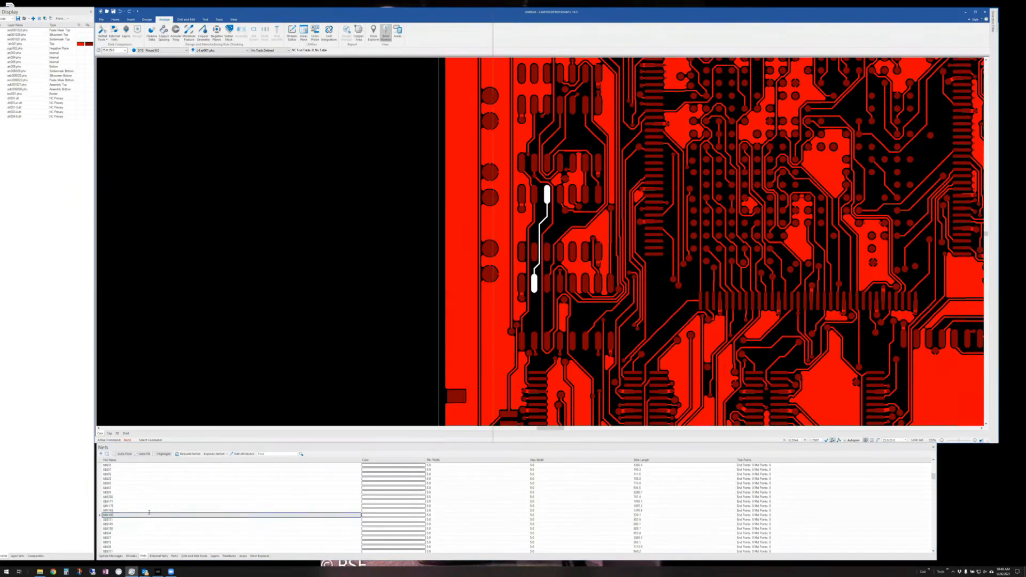
scroll(149, 513, "down", 3)
left_click(138, 488)
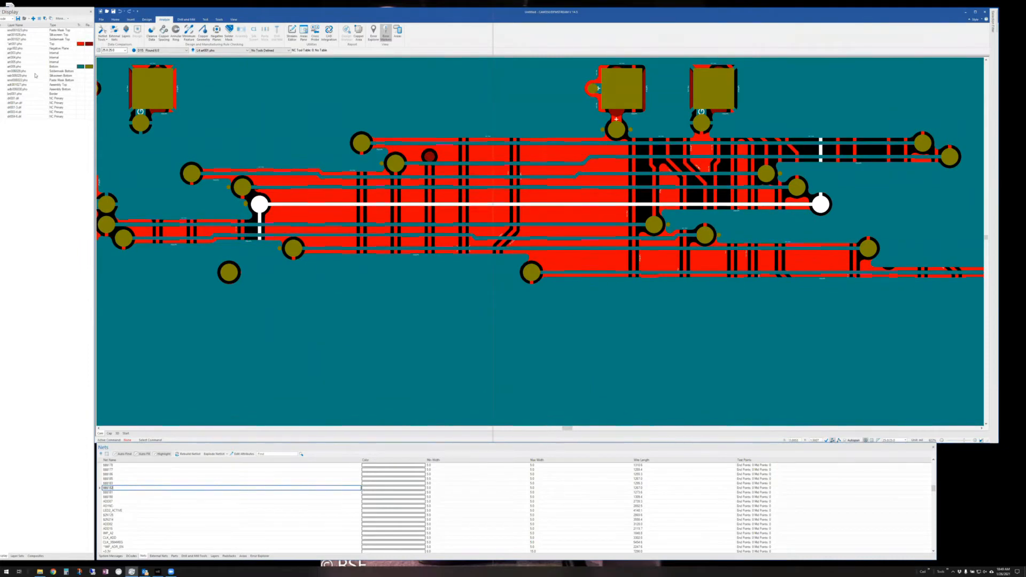
- Hide the bottom layer art006.pho, turn off net highlighting, and zoom out over the top layer
left_click(24, 44)
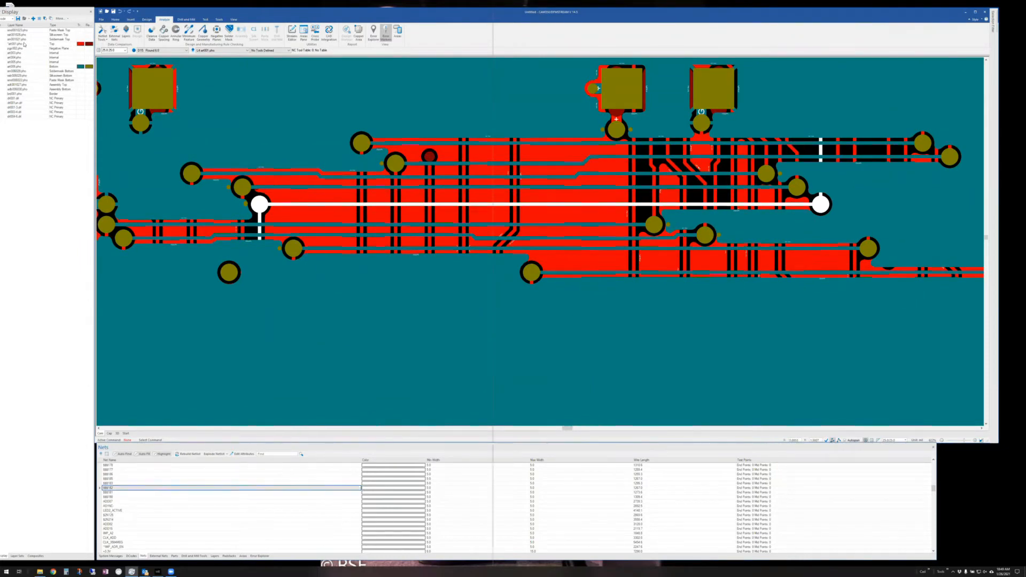
double_click(25, 44)
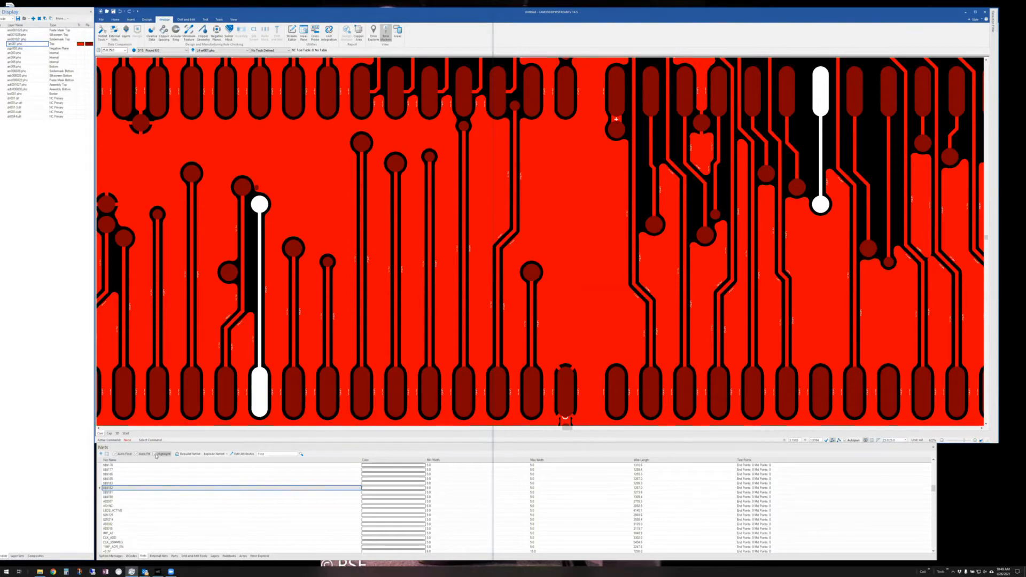
left_click(156, 454)
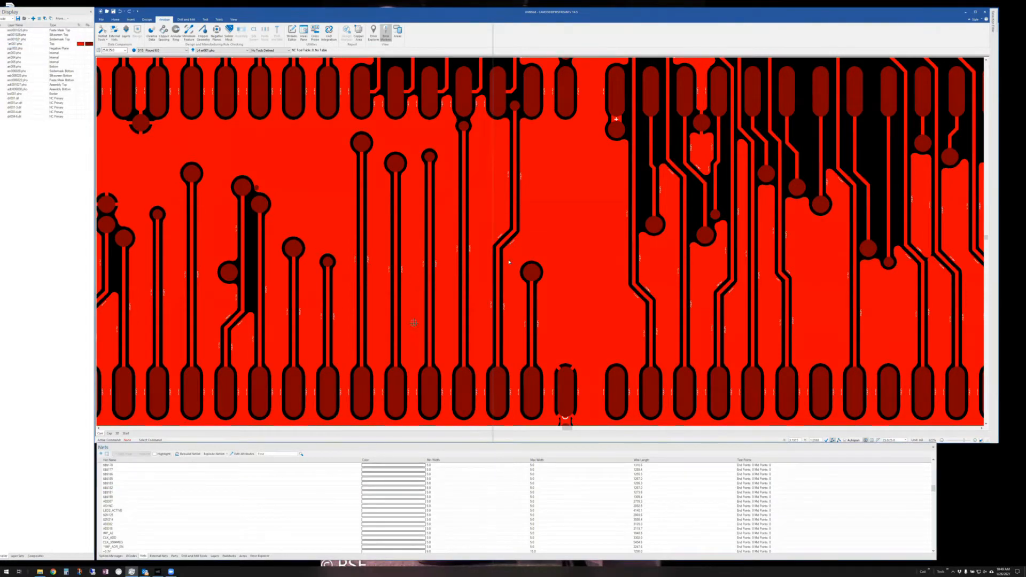
middle_click_drag(527, 240, 529, 261)
scroll(543, 259, "up", 1)
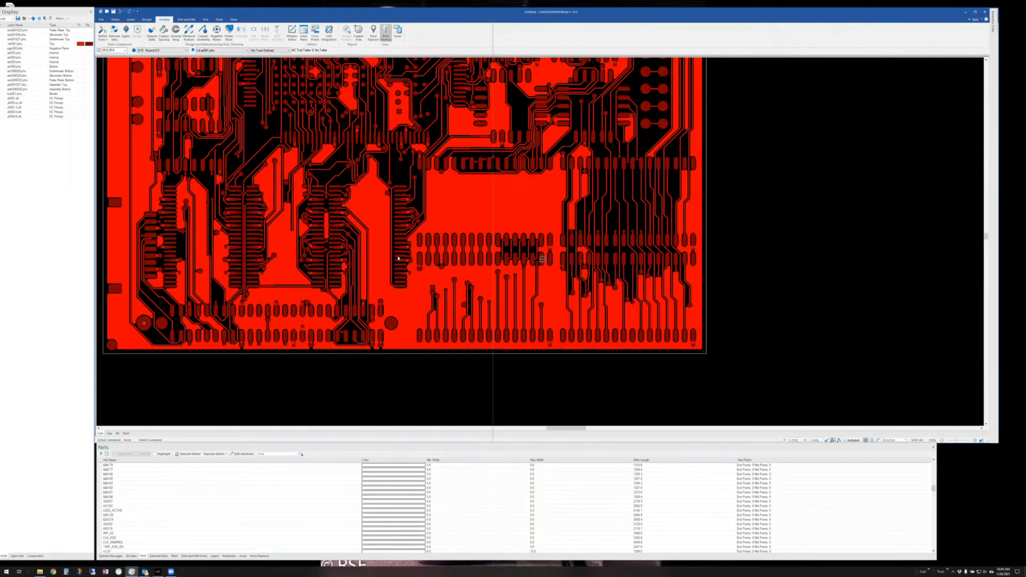
scroll(406, 254, "up", 4)
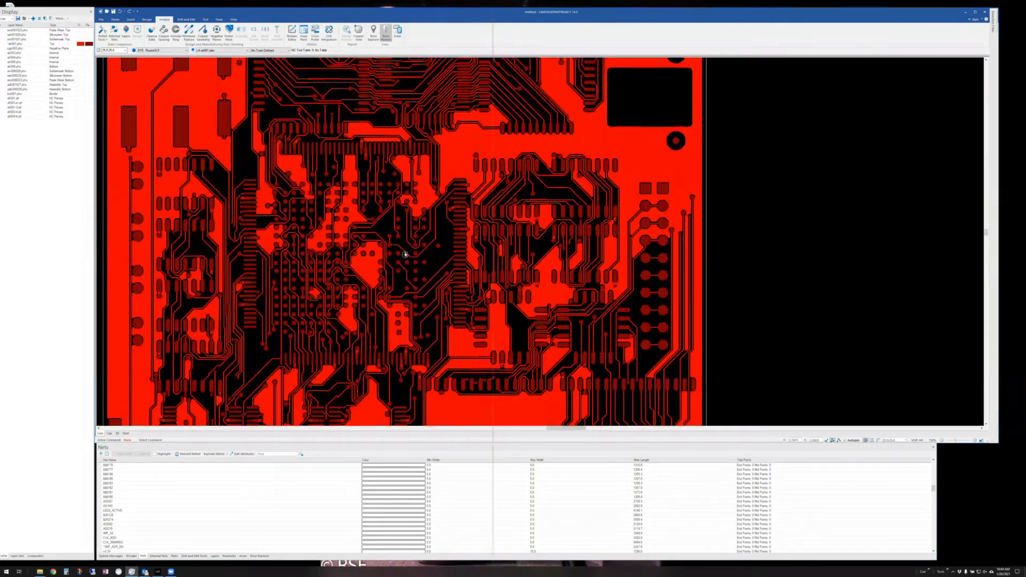
key("q")
left_click(405, 255)
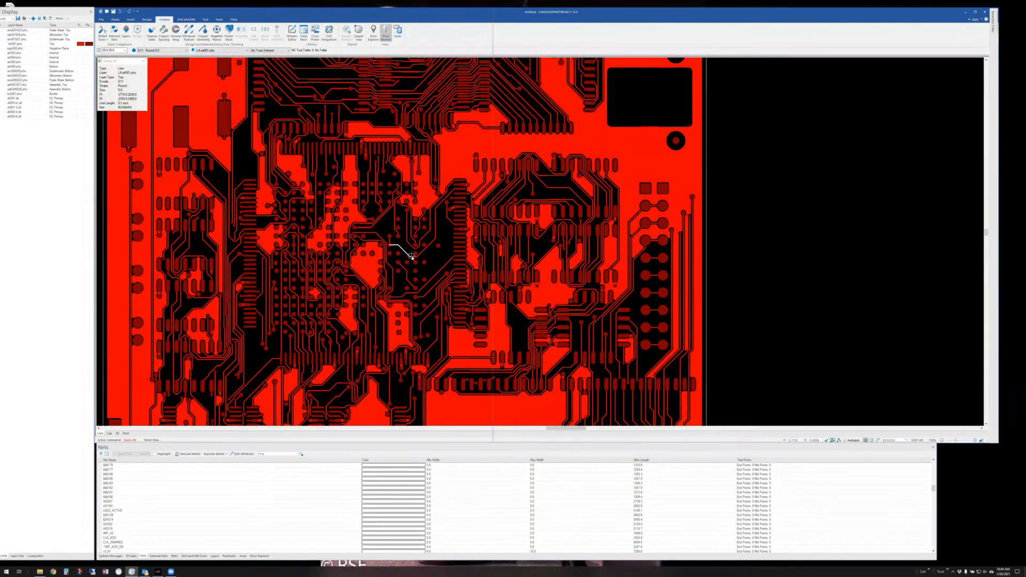
left_click(411, 257)
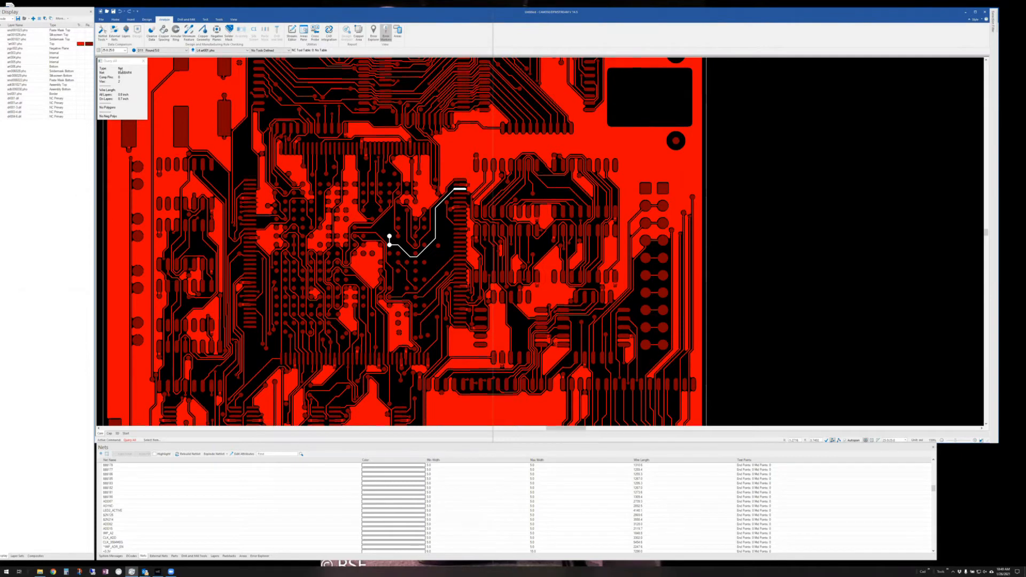
left_click(143, 62)
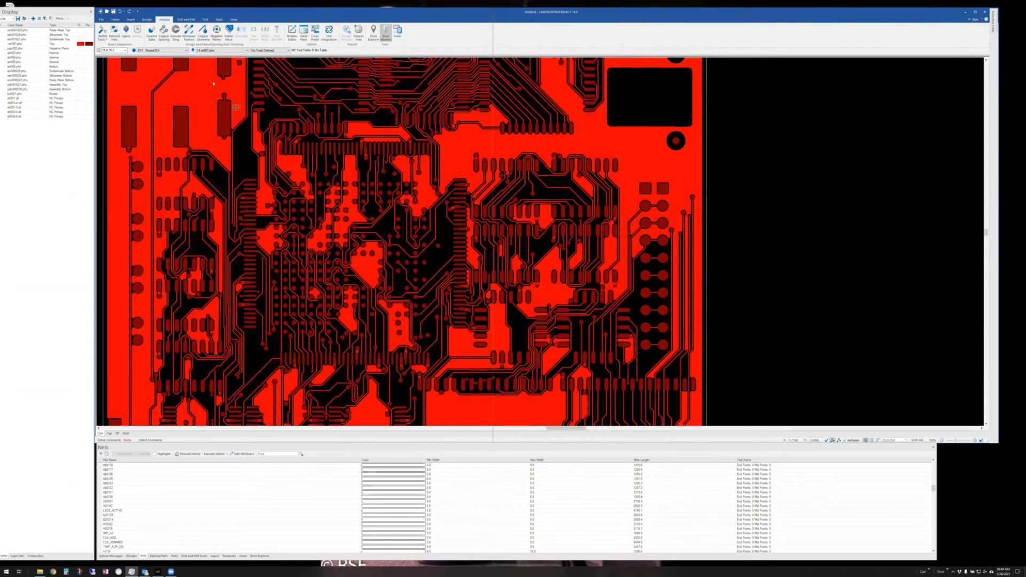
- Open the Find dialog, keep Find By on Reference Designators, and close it without searching
left_click(115, 20)
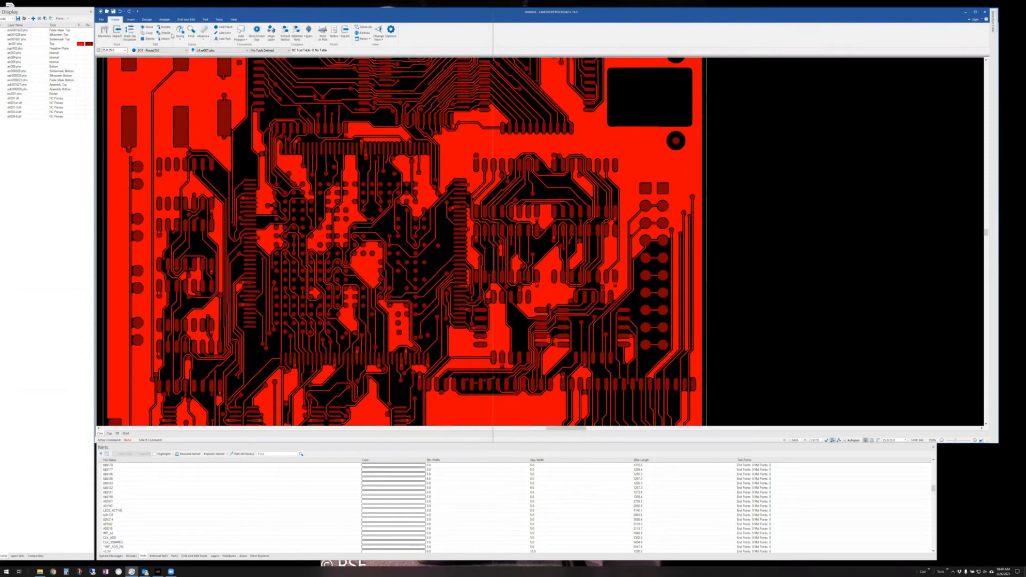
left_click(190, 33)
left_click(308, 87)
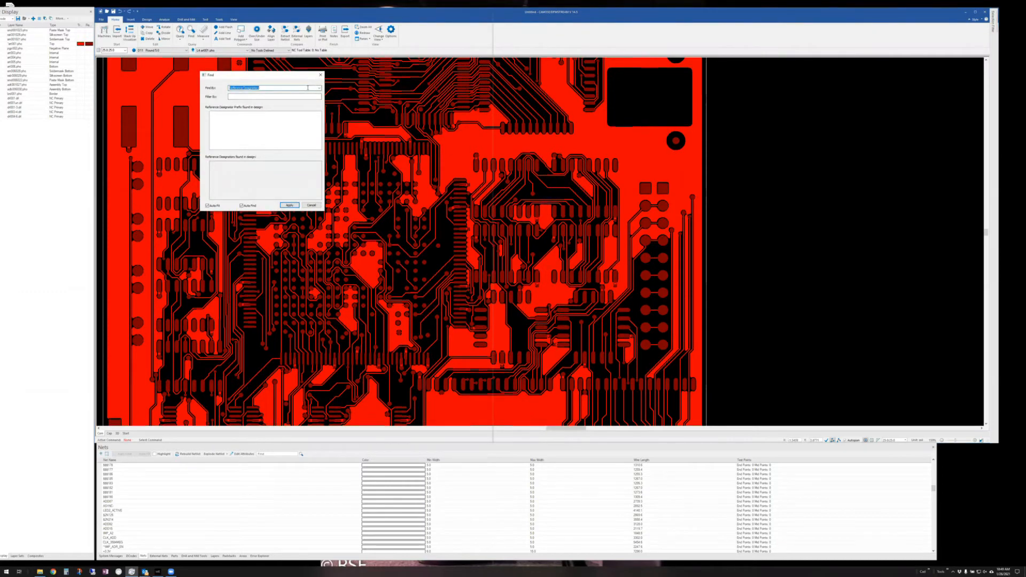
left_click(320, 88)
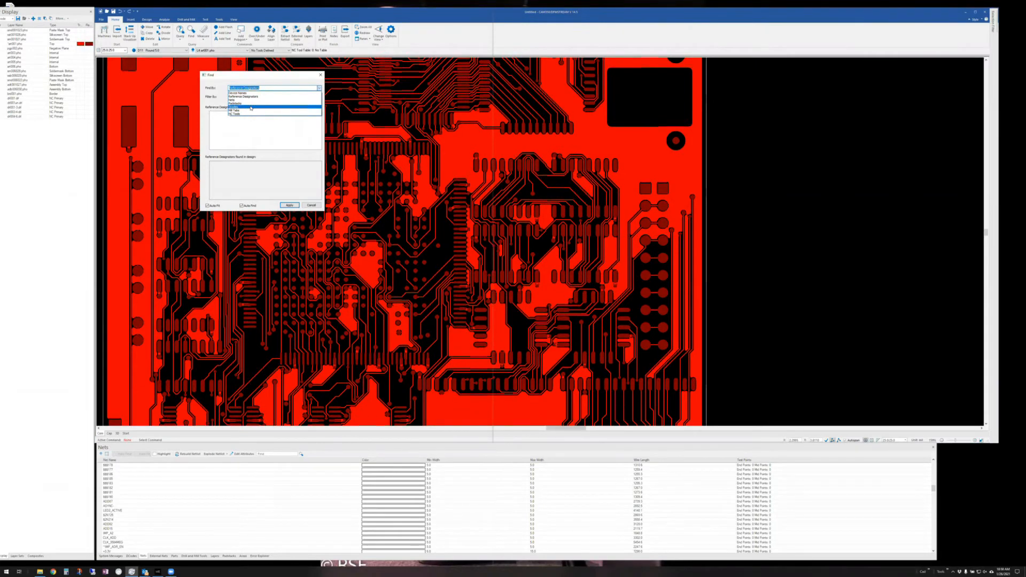
left_click(275, 86)
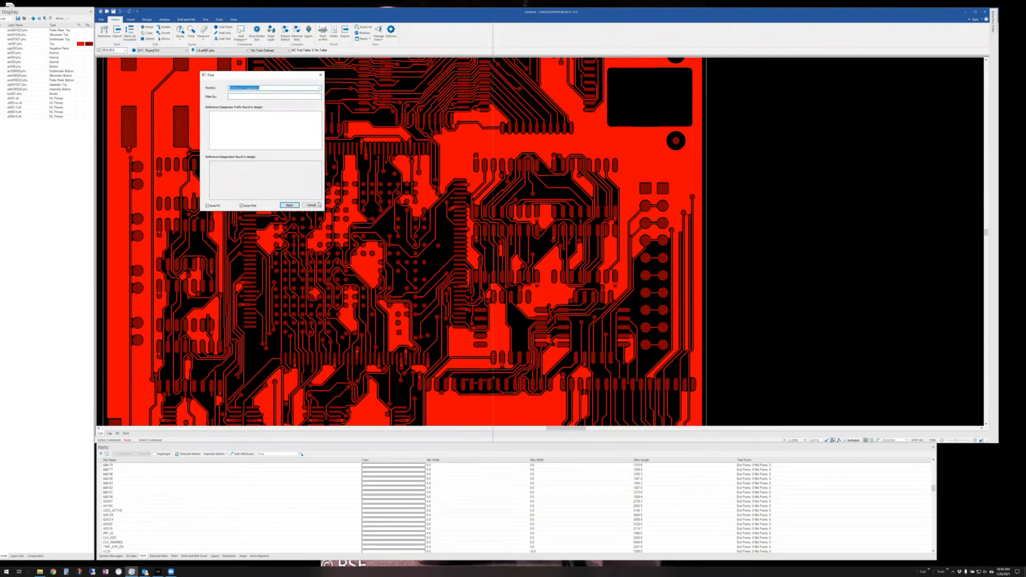
left_click(319, 73)
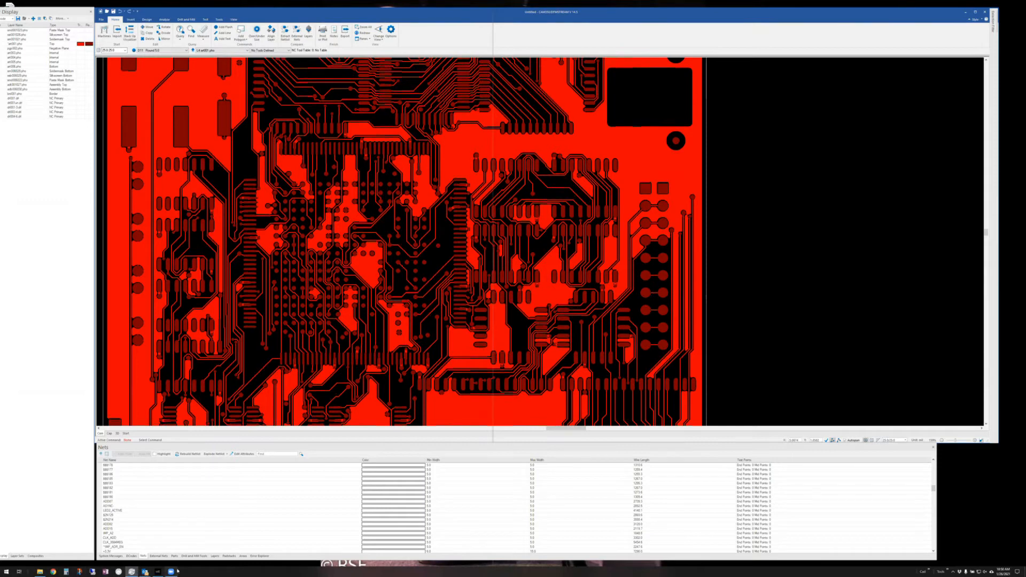
- Open the Formation CAM-350 e-mail, then measure the Net to Net distance between two nets
mouse_move(145, 572)
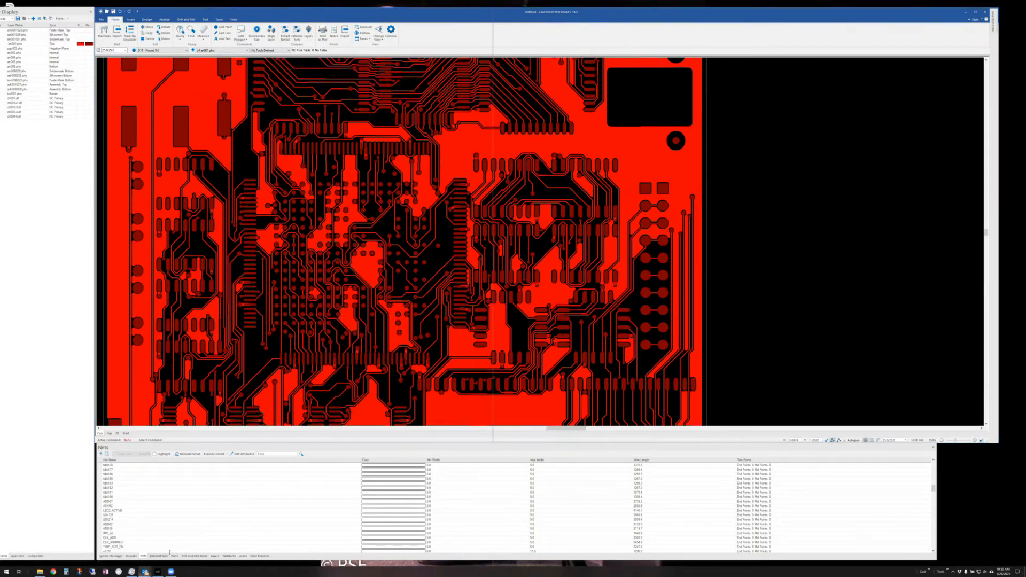
left_click(153, 545)
left_click(203, 35)
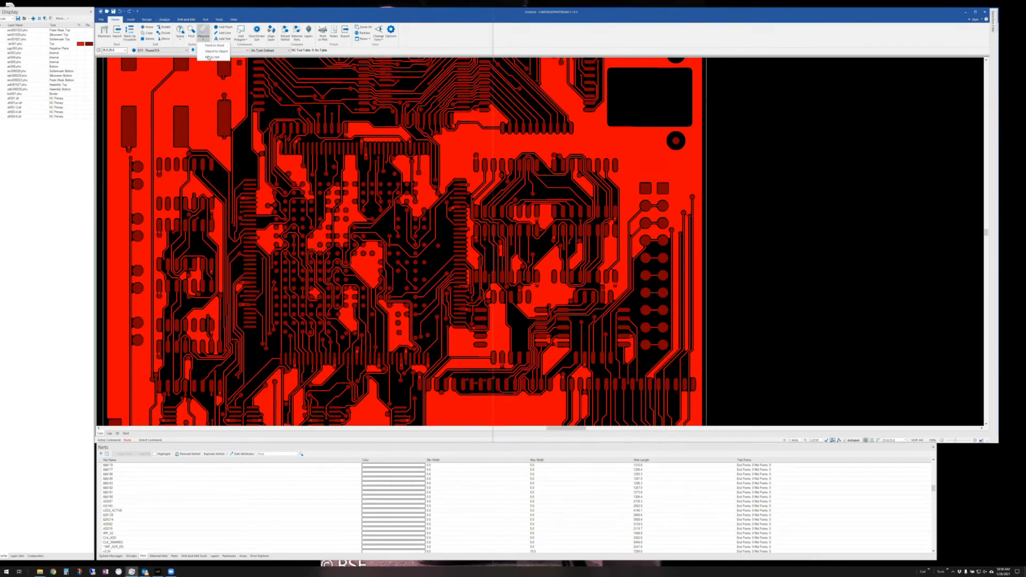
left_click(208, 56)
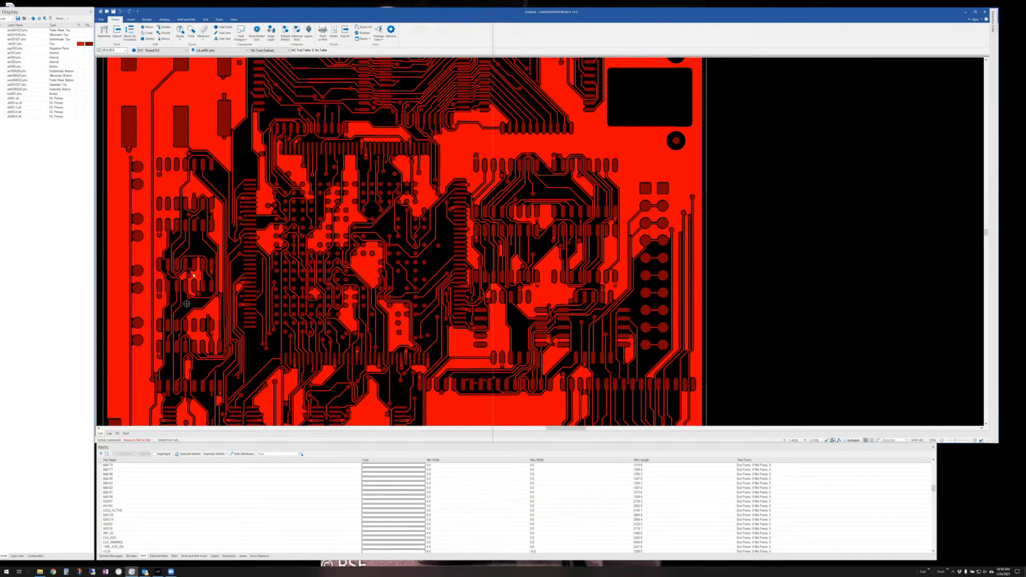
left_click(189, 240)
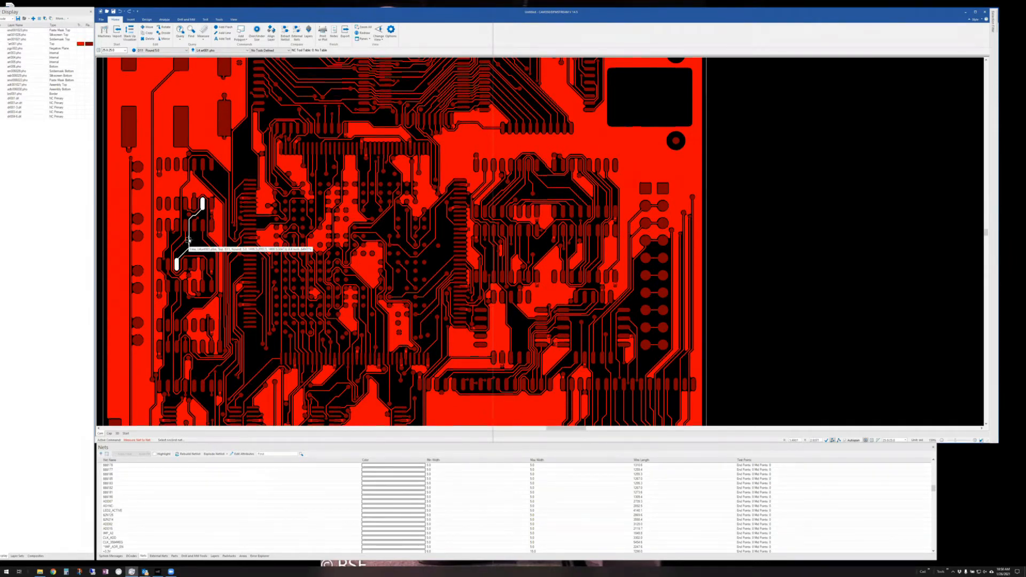
left_click(544, 184)
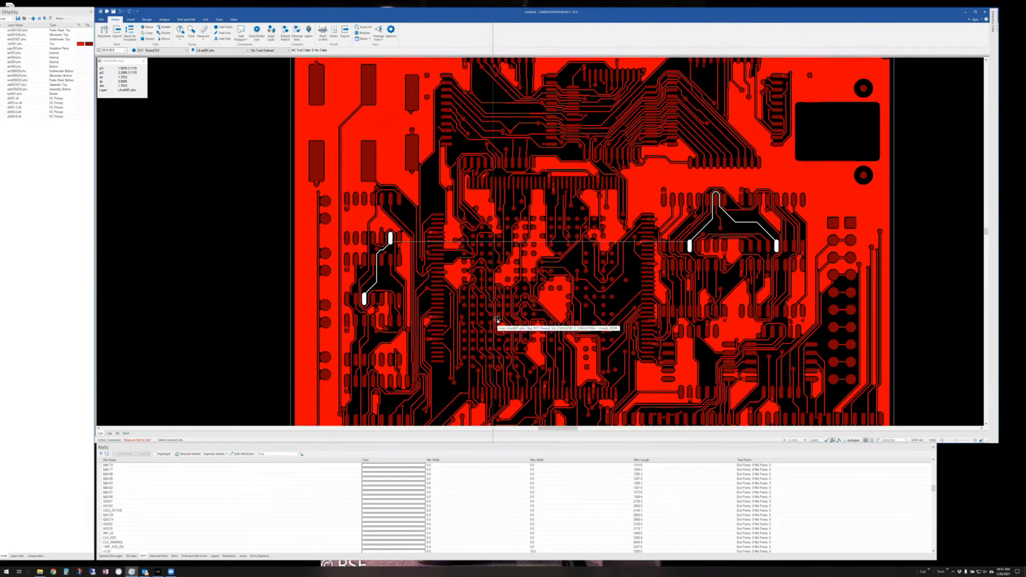
key("Escape")
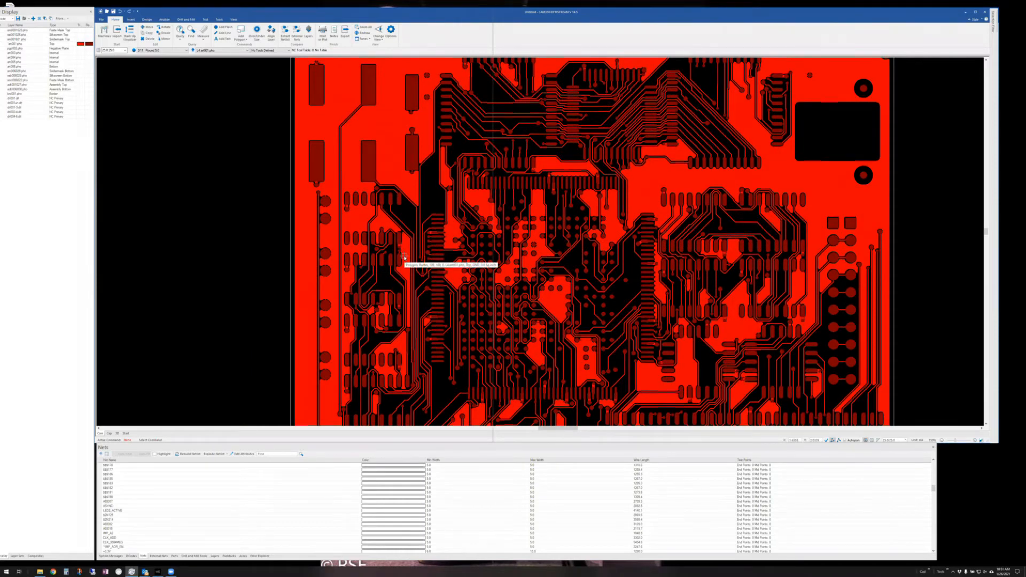
mouse_move(424, 265)
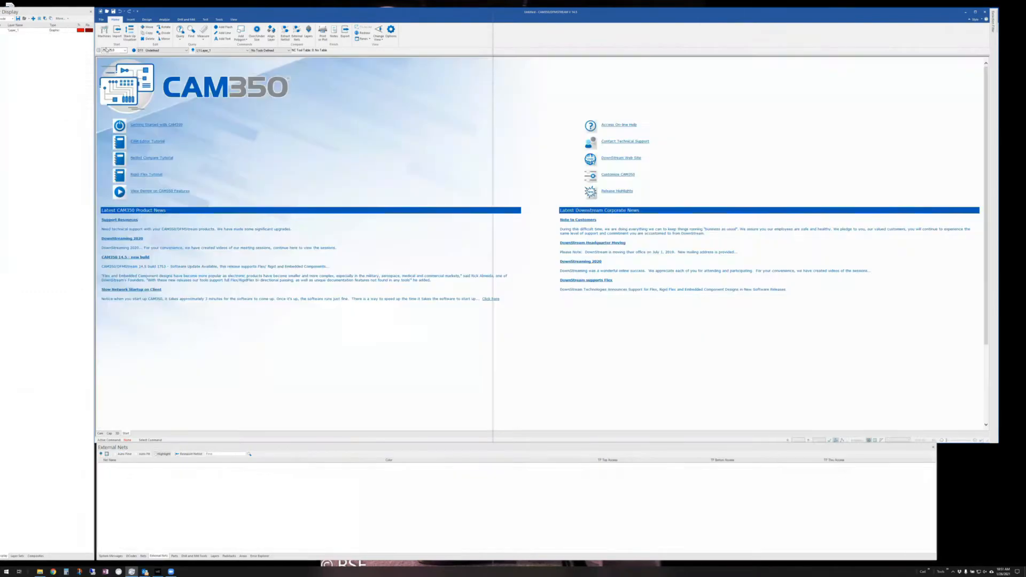
- Run File > Import > Automatic Import and finish it to load all layer files
left_click(100, 19)
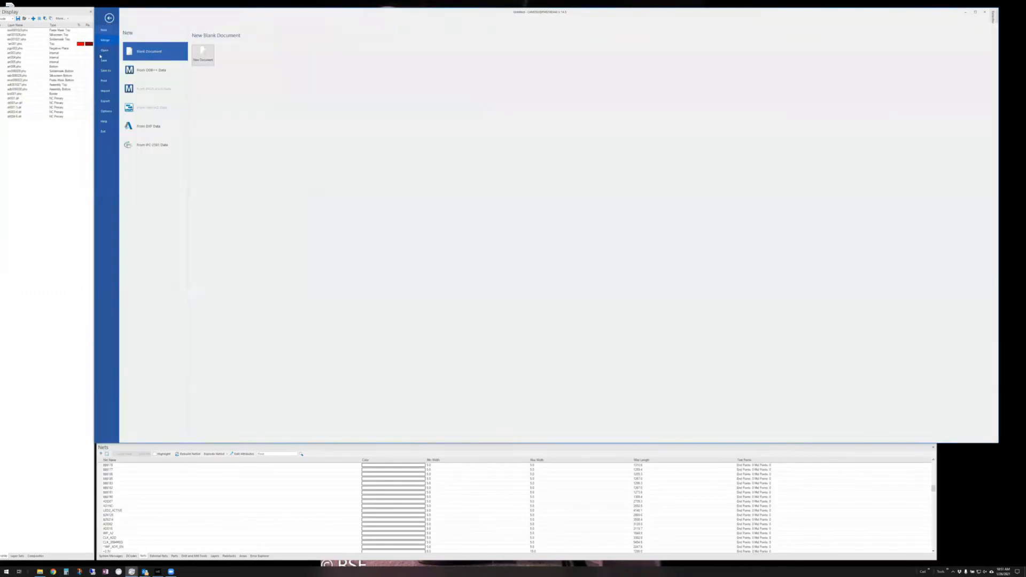
left_click(105, 90)
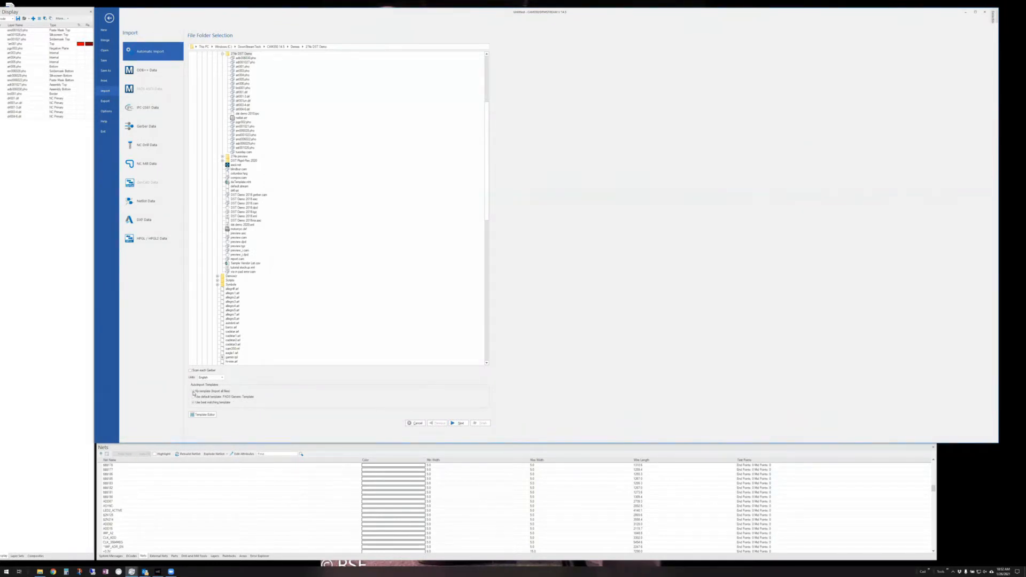
left_click(480, 423)
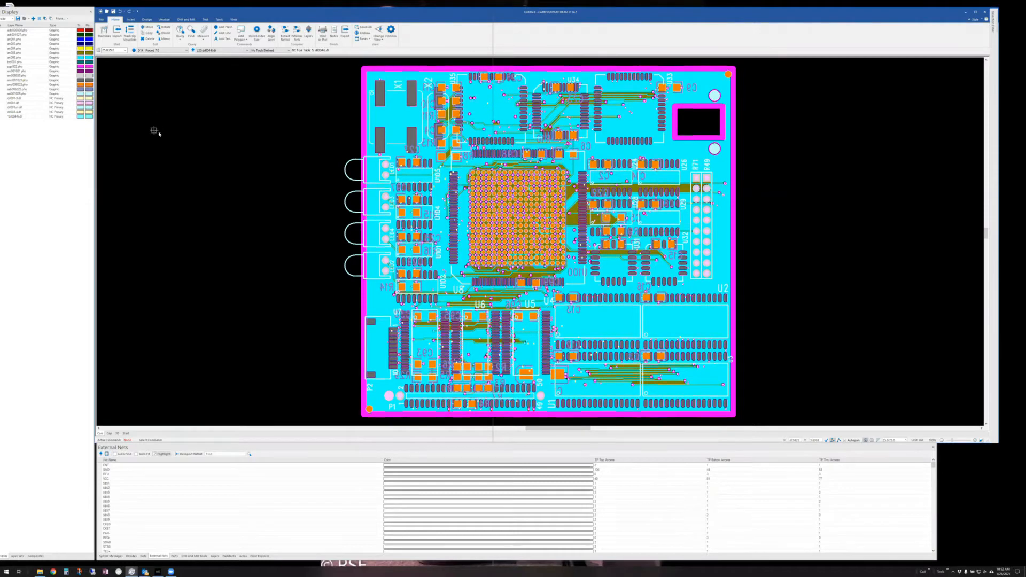
- Create a new blank document, answering No to saving the imported board
left_click(101, 19)
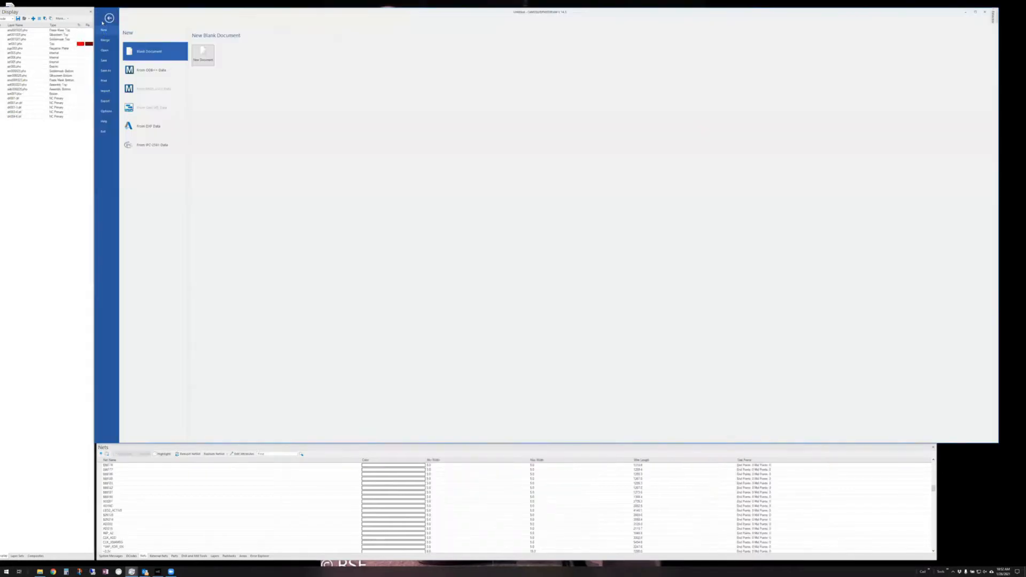
left_click(203, 55)
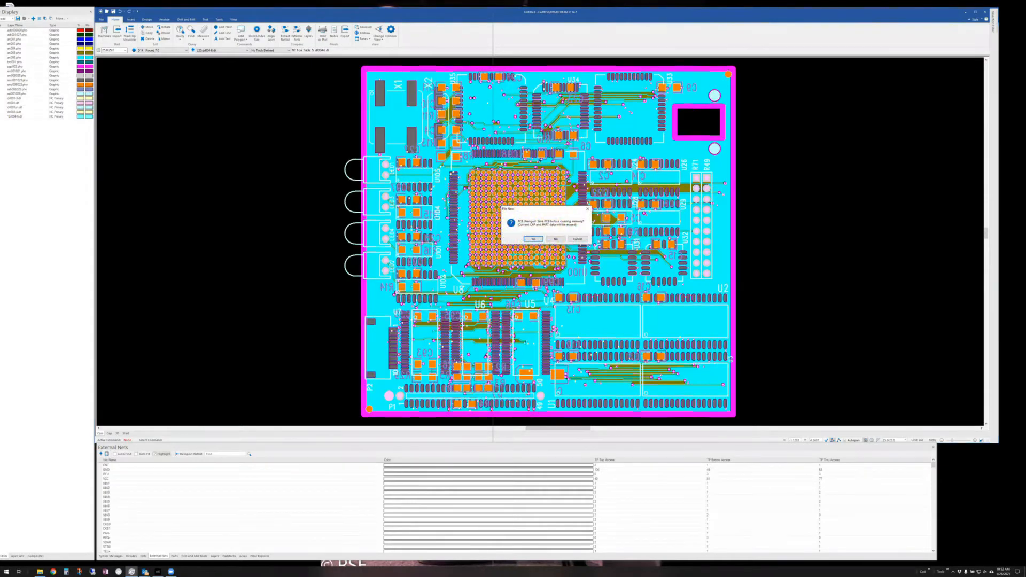
left_click(557, 240)
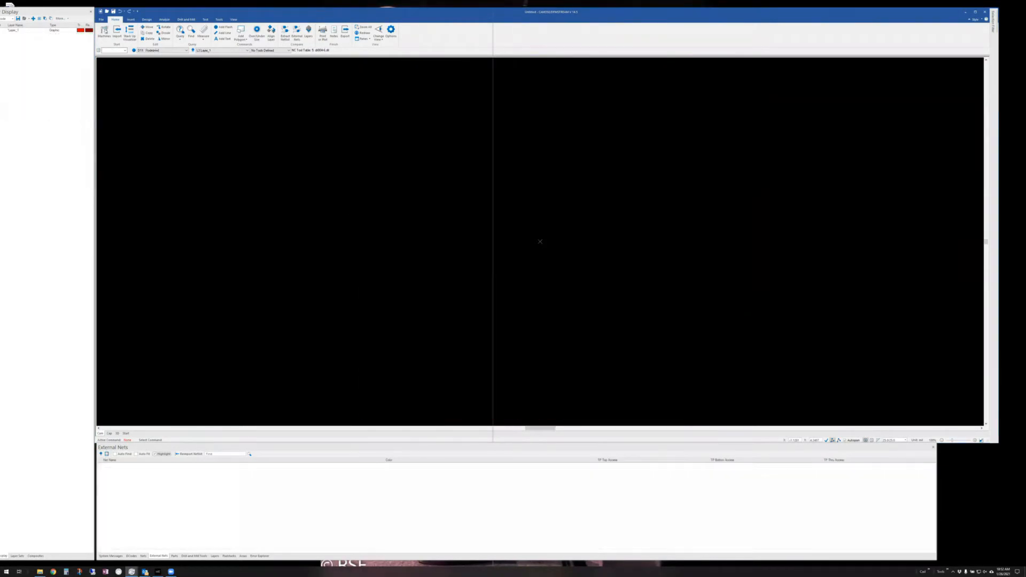
- Rerun Automatic Import, select the dd demo 2018.ipc row, and advance to Layer Stackup Definition
left_click(99, 20)
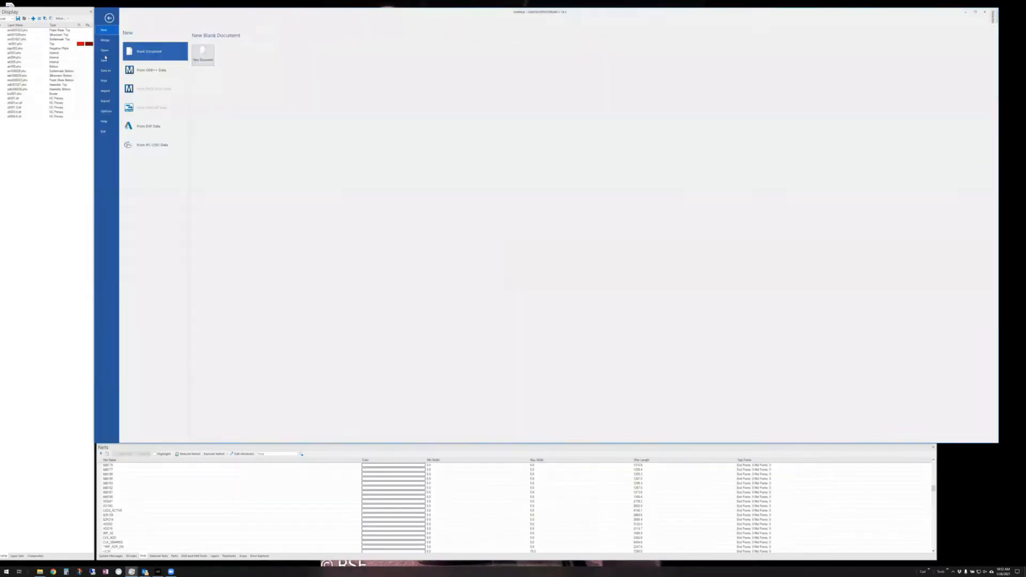
left_click(105, 92)
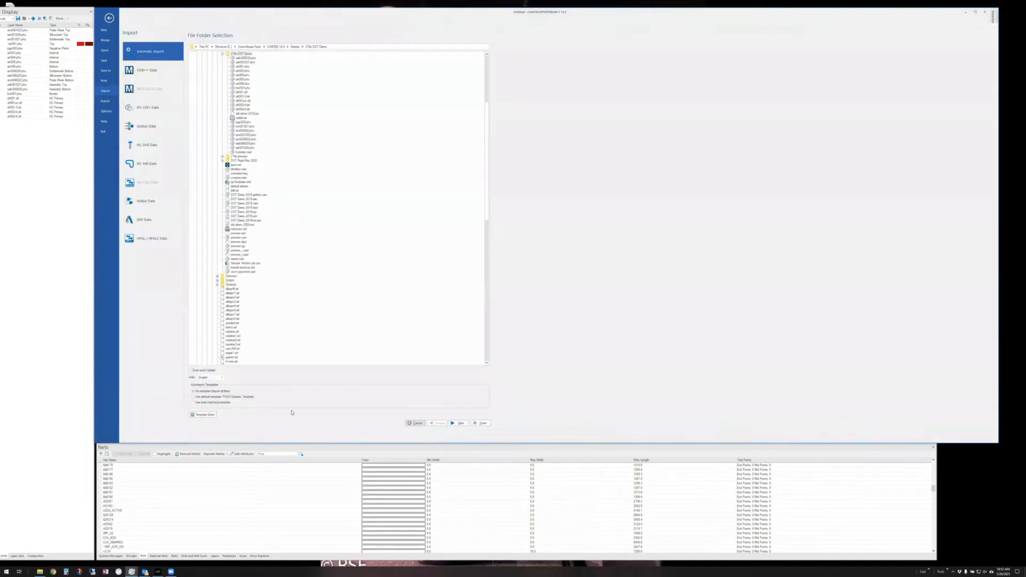
left_click(458, 423)
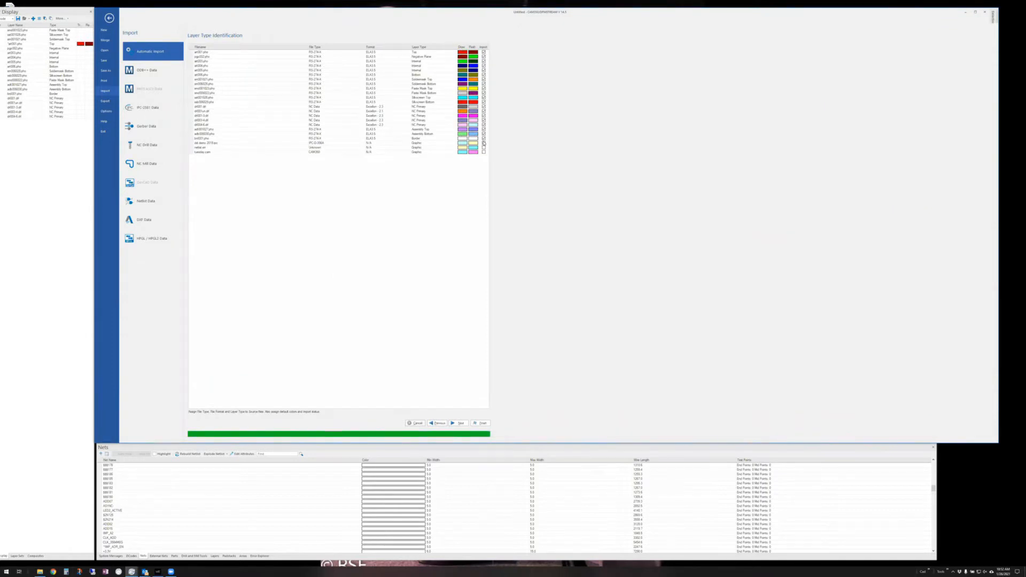
left_click(266, 144)
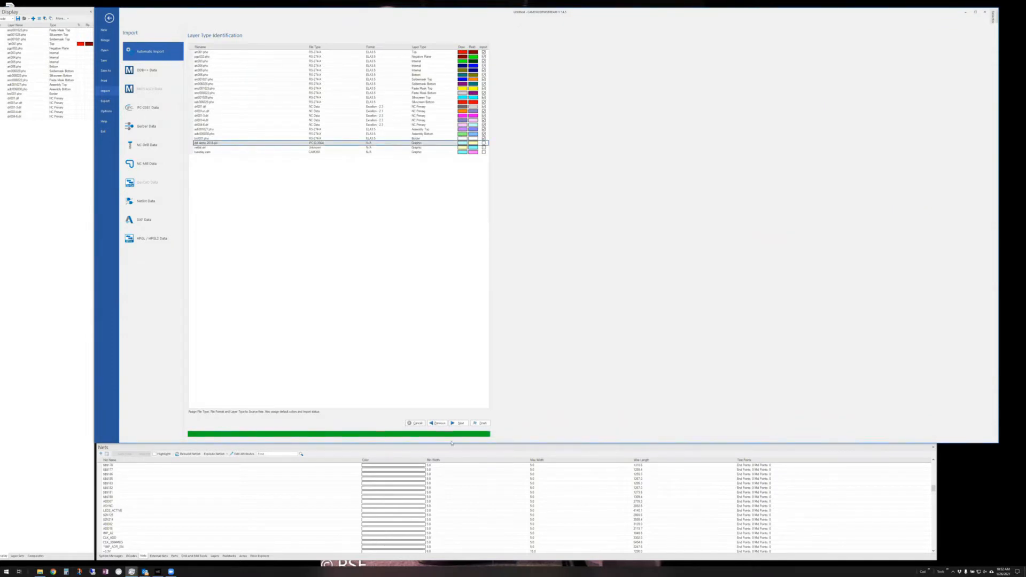
left_click(458, 423)
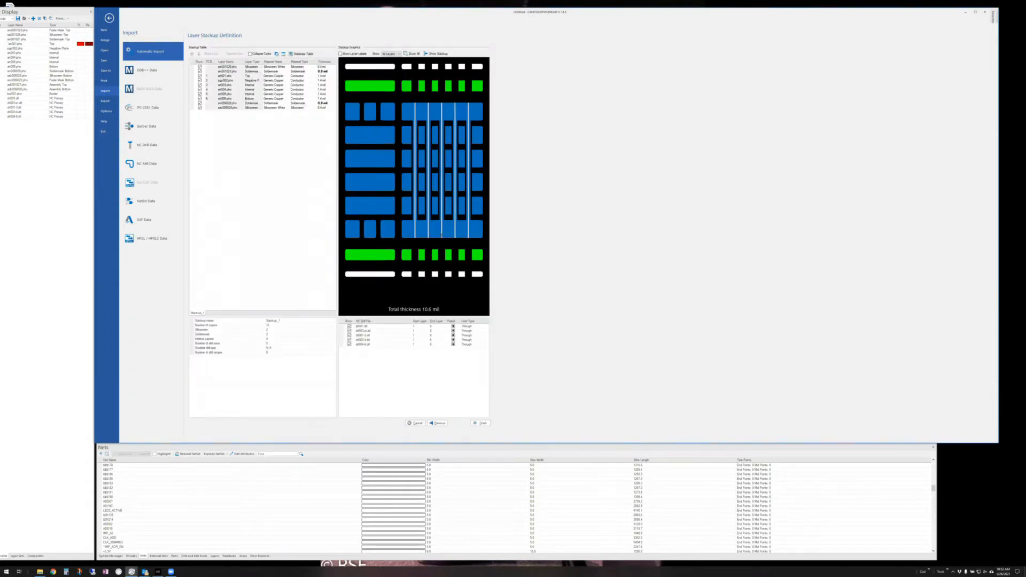
- Make drl001-3 and drl004-6 blind vias and drl003-4 a buried via, then finish importing
left_click_drag(442, 235, 442, 161)
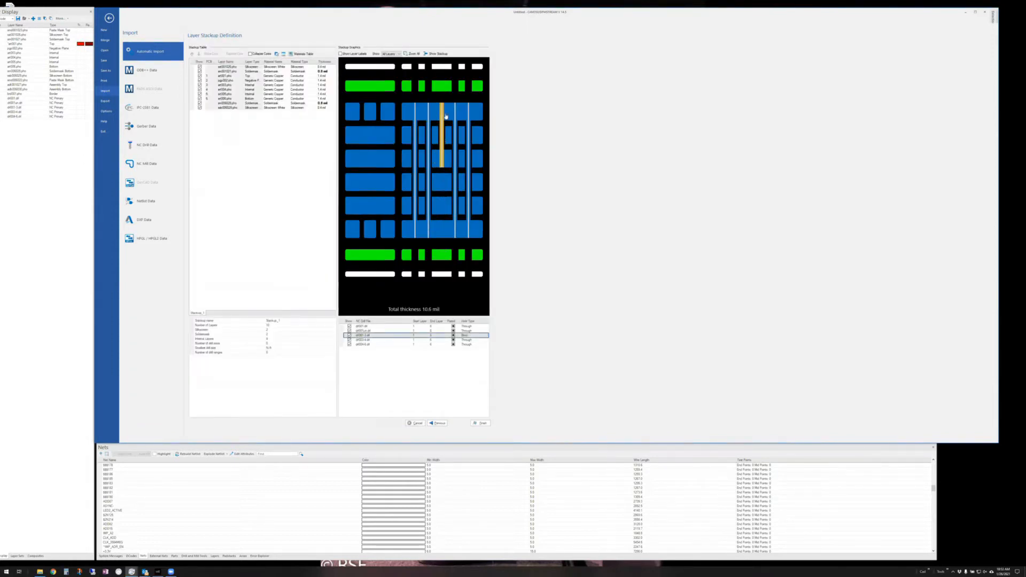
left_click_drag(455, 116, 455, 160)
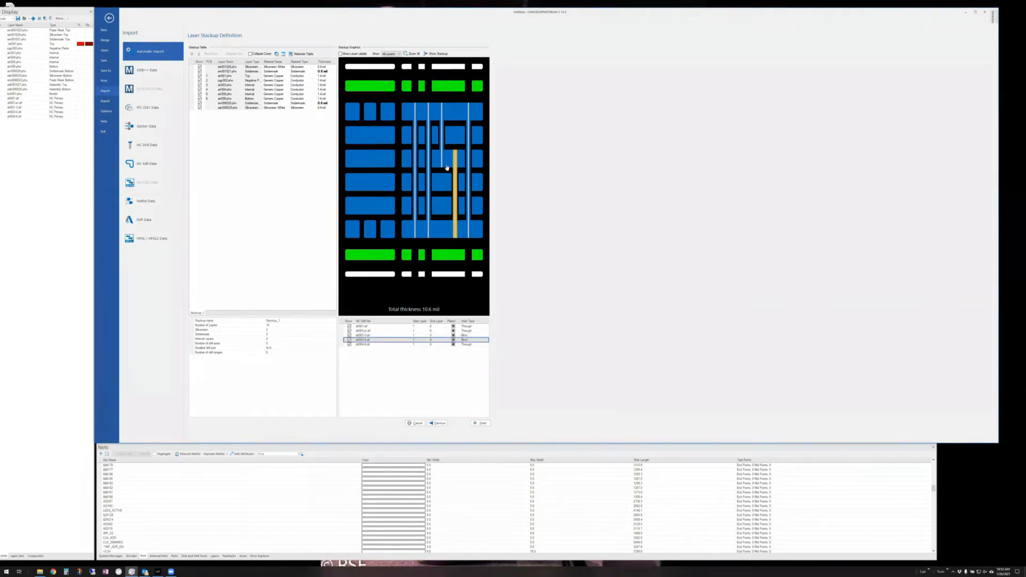
left_click_drag(452, 235, 451, 190)
left_click(468, 114)
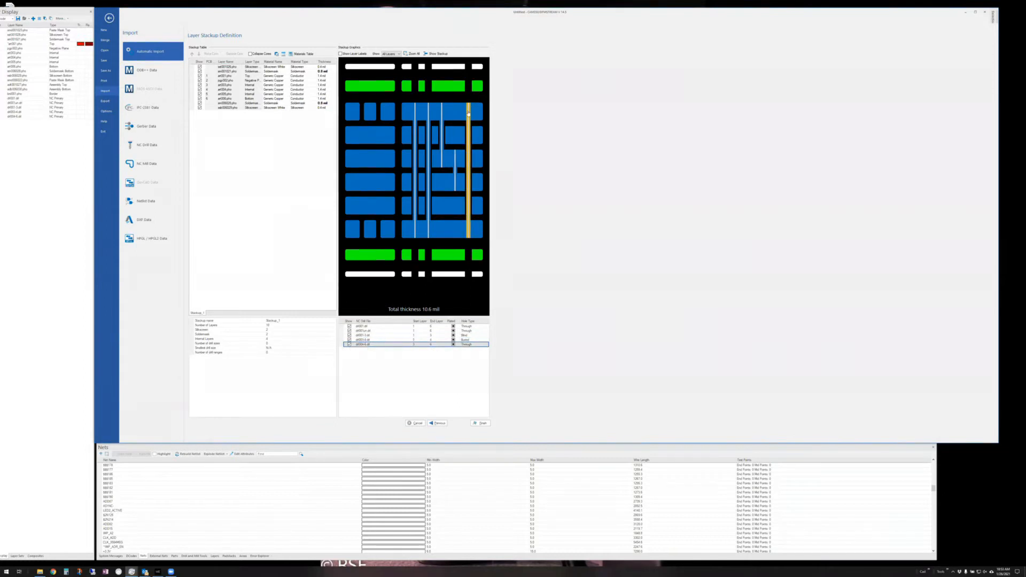
left_click_drag(469, 113, 466, 179)
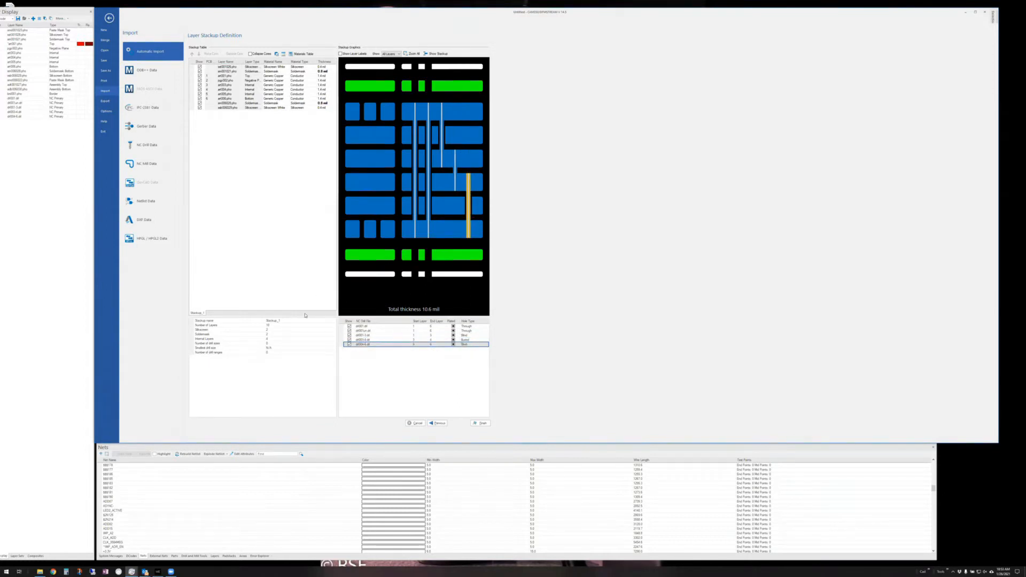
left_click(481, 423)
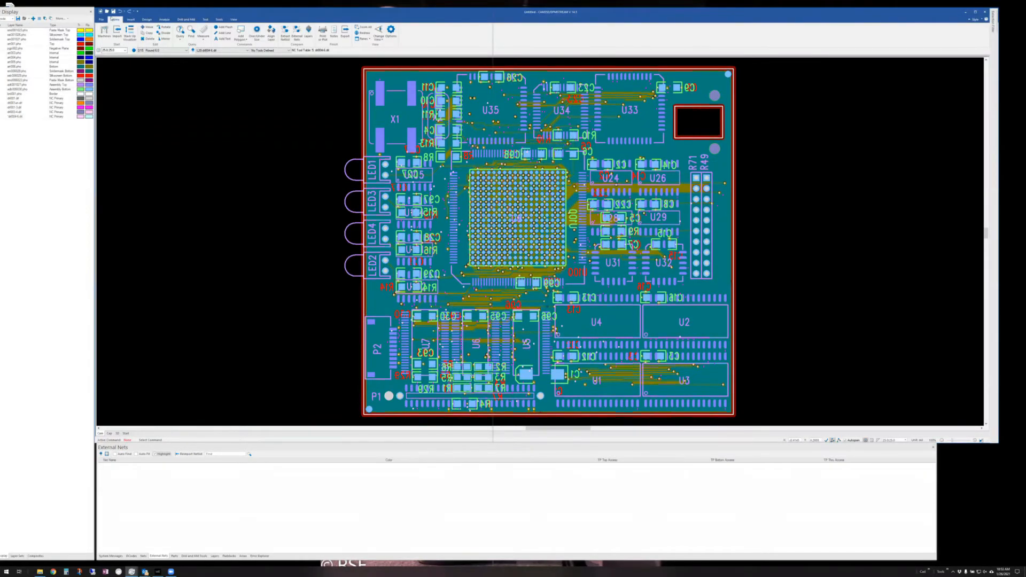
- Run Netlist Tools > Extract Netlist and show the extracted nets in the Nets tab
left_click(163, 19)
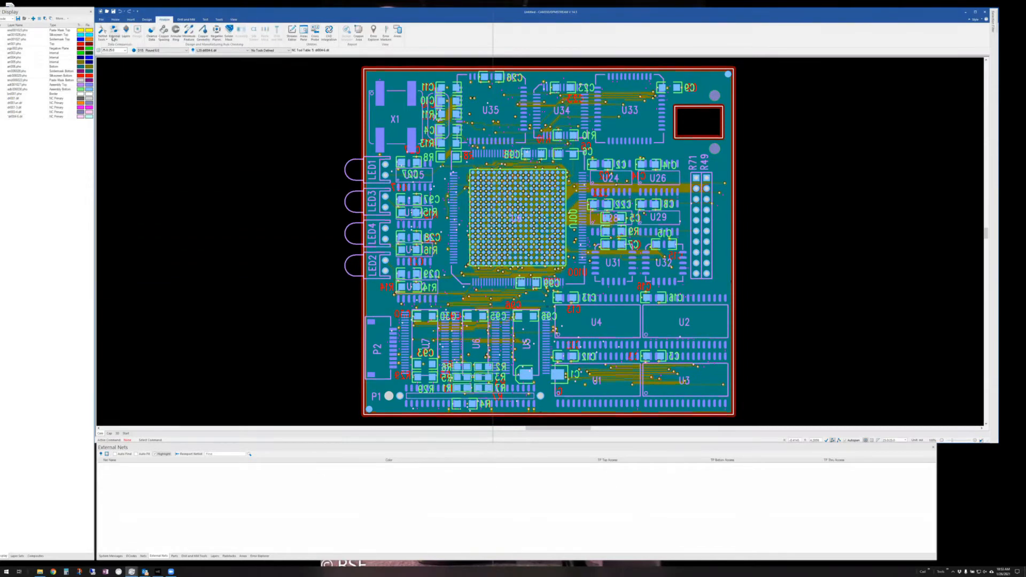
left_click(103, 36)
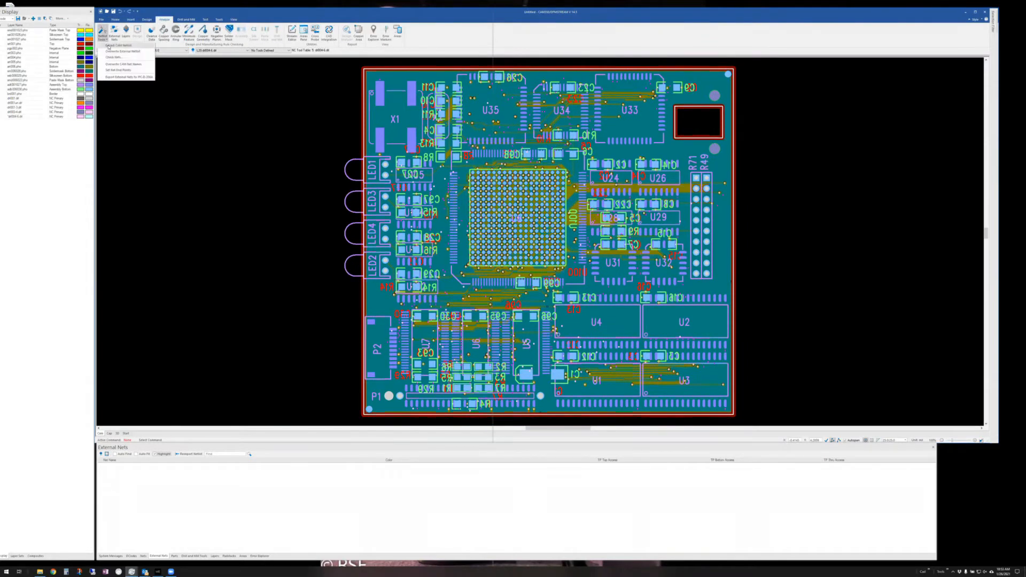
left_click(119, 52)
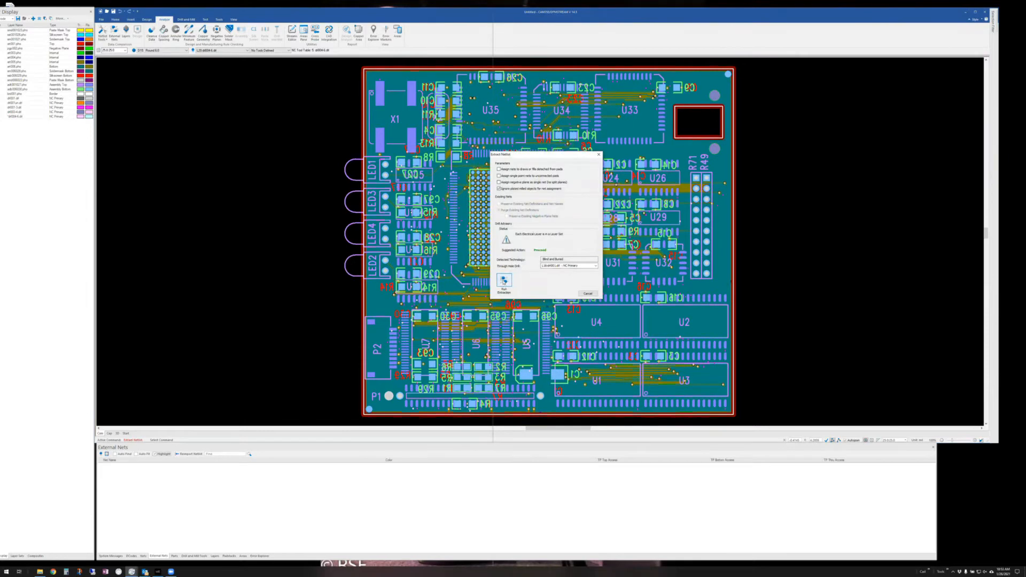
left_click(504, 280)
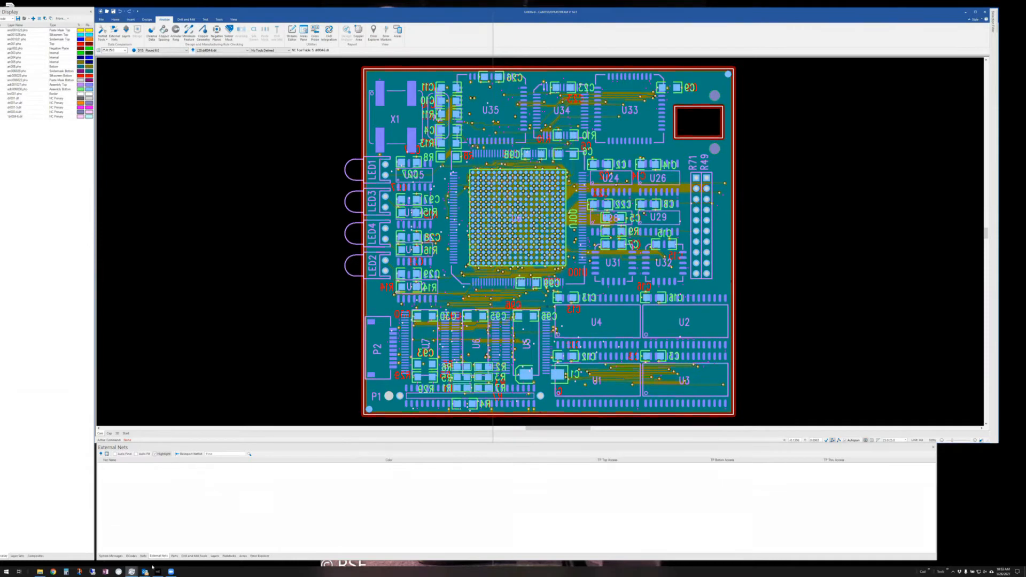
left_click(143, 556)
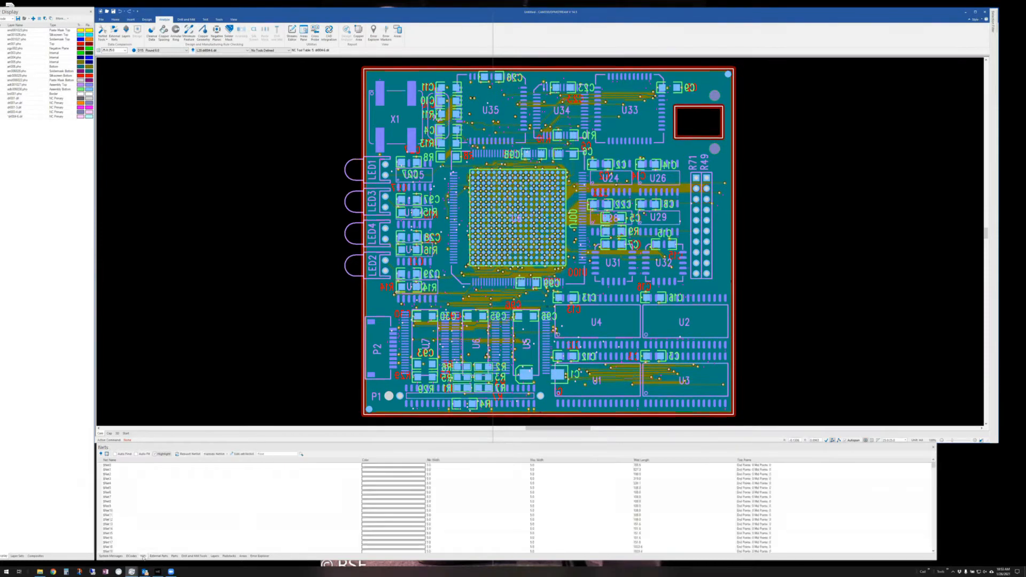
- Select $Net4, zoom to fit and isolate its layer, then turn off Auto Find and Highlight
left_click(131, 483)
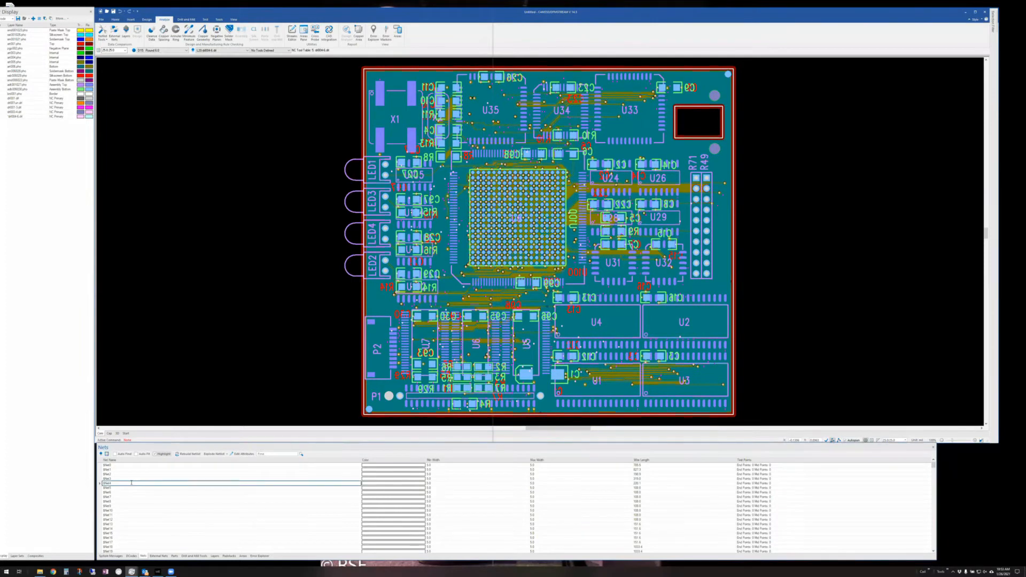
left_click(136, 454)
left_click(115, 453)
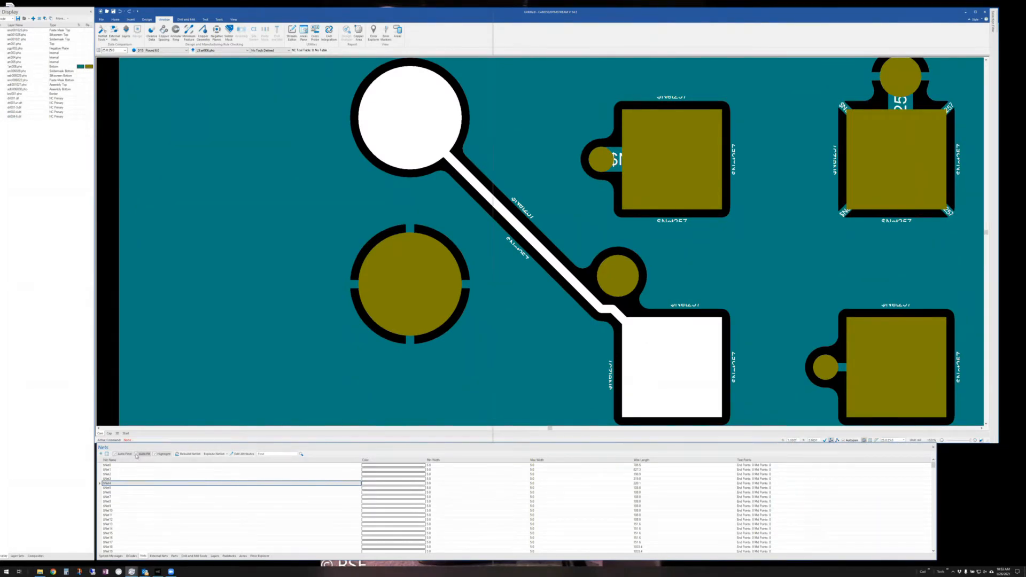
left_click(114, 455)
left_click(155, 454)
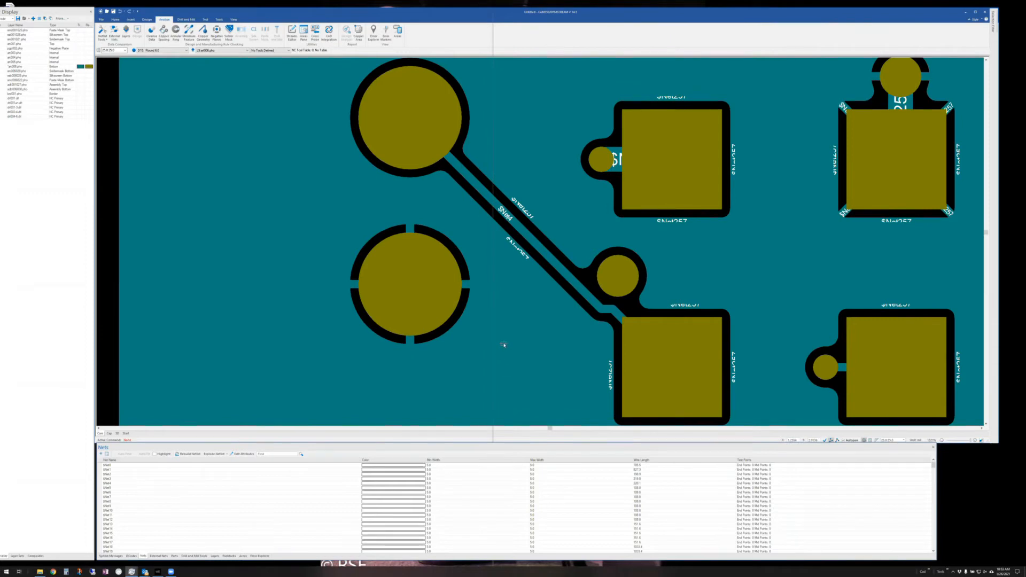
mouse_move(503, 342)
- Switch the board to the 3D view, hide the dielectric layers, and zoom the model
left_click(116, 433)
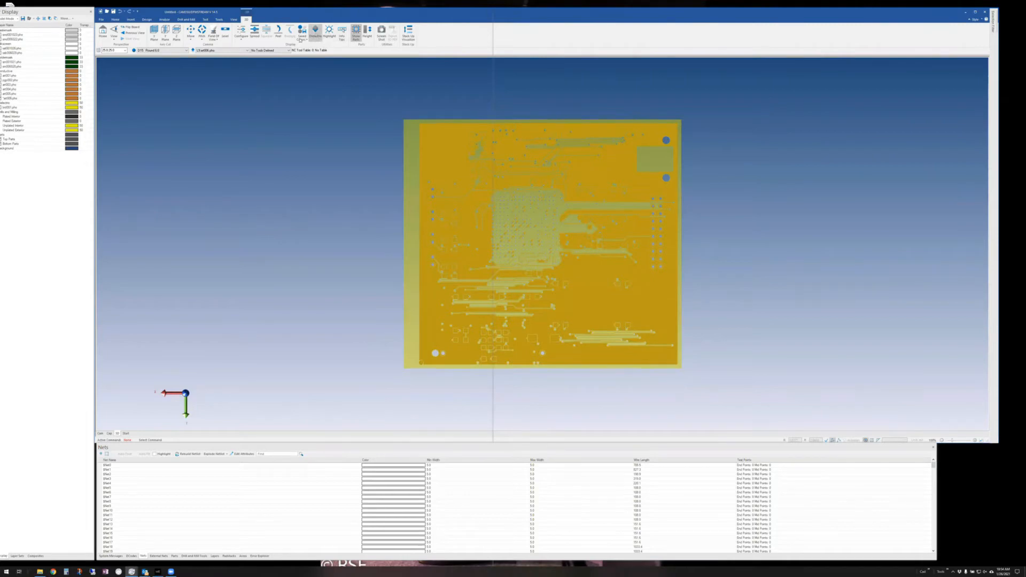
left_click(316, 31)
left_click_drag(62, 12, 71, 10)
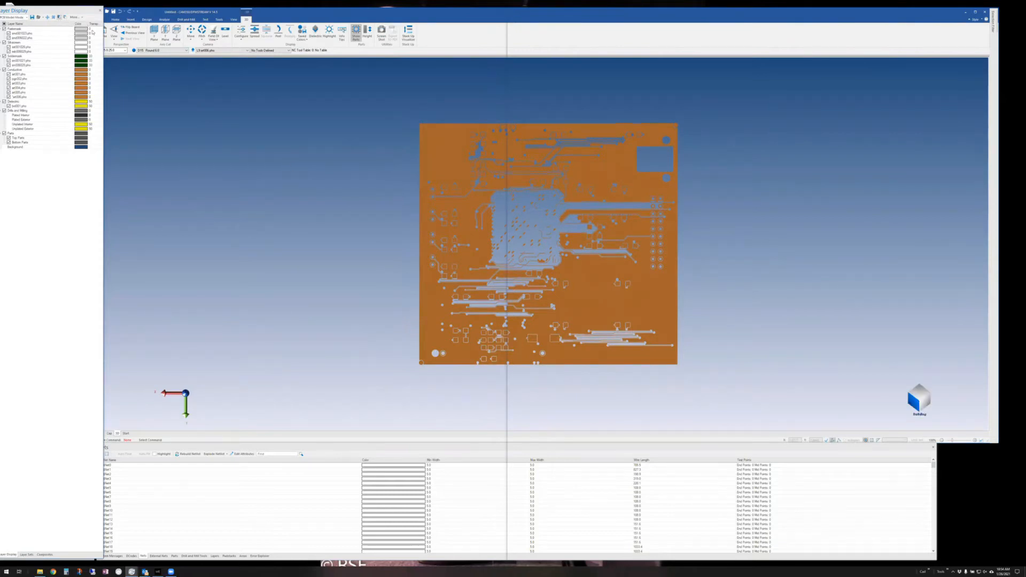
left_click_drag(64, 12, 56, 11)
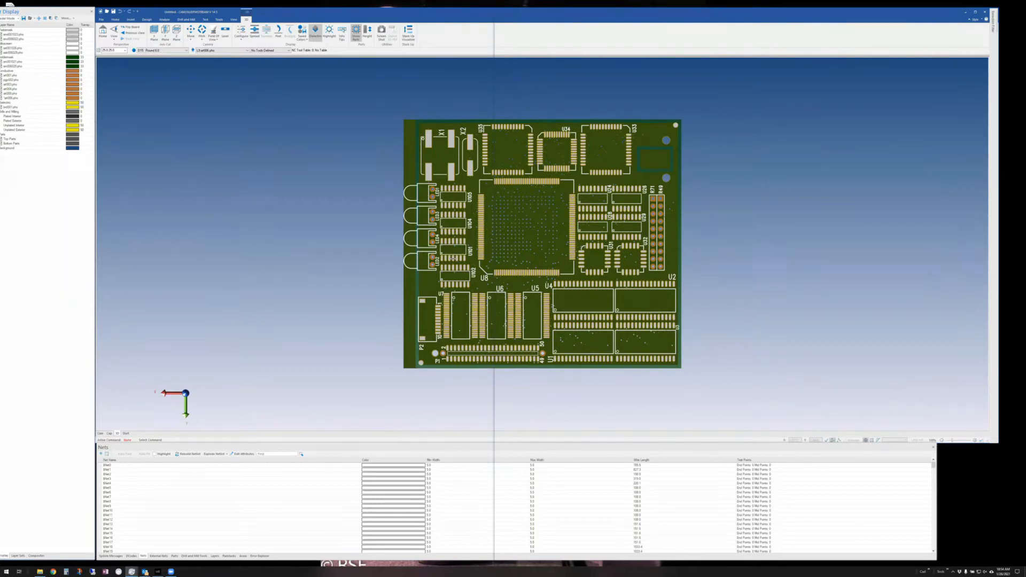
scroll(453, 259, "up", 11)
scroll(756, 138, "down", 3)
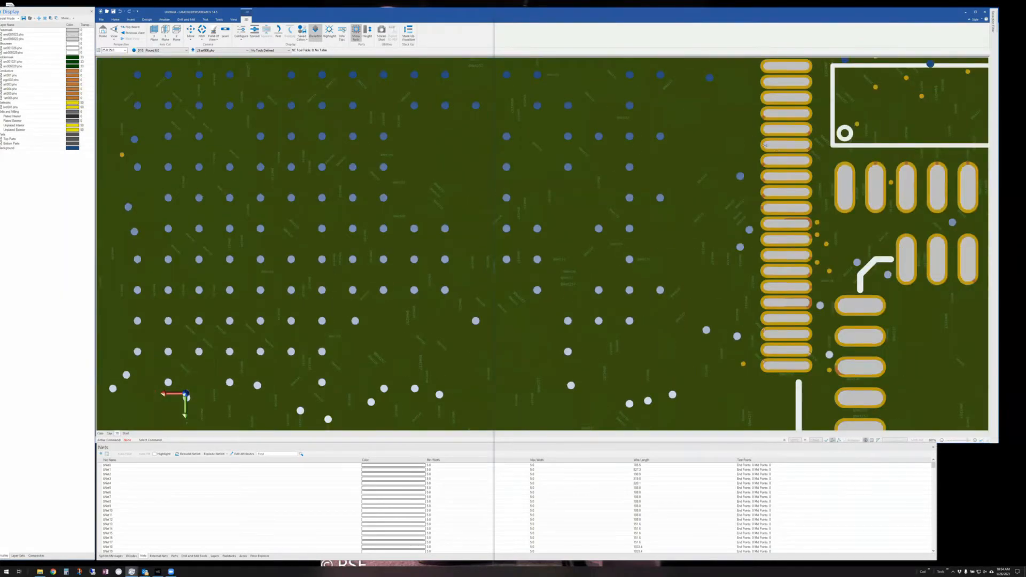
scroll(766, 142, "down", 2)
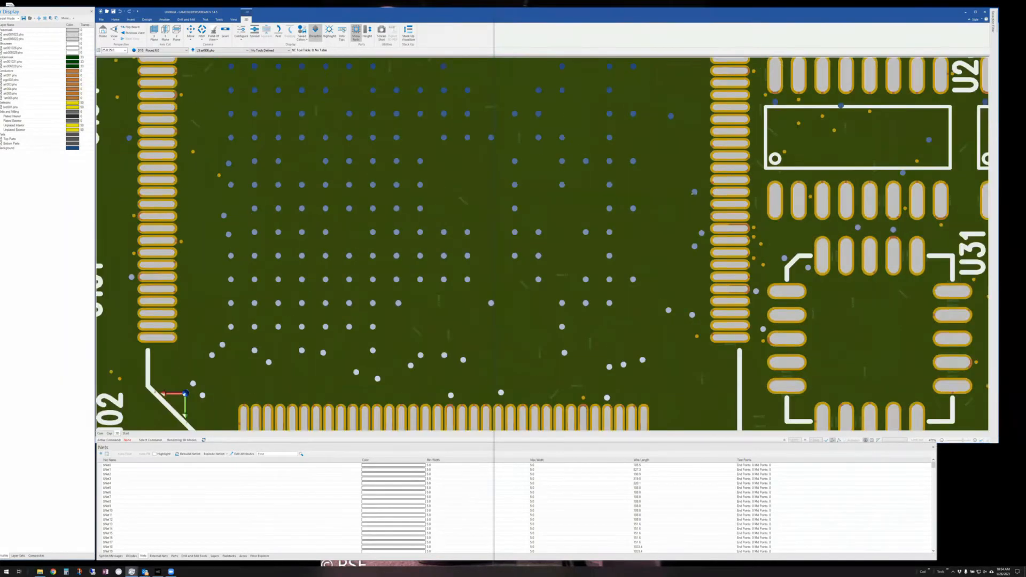
scroll(693, 193, "down", 2)
scroll(622, 220, "down", 3)
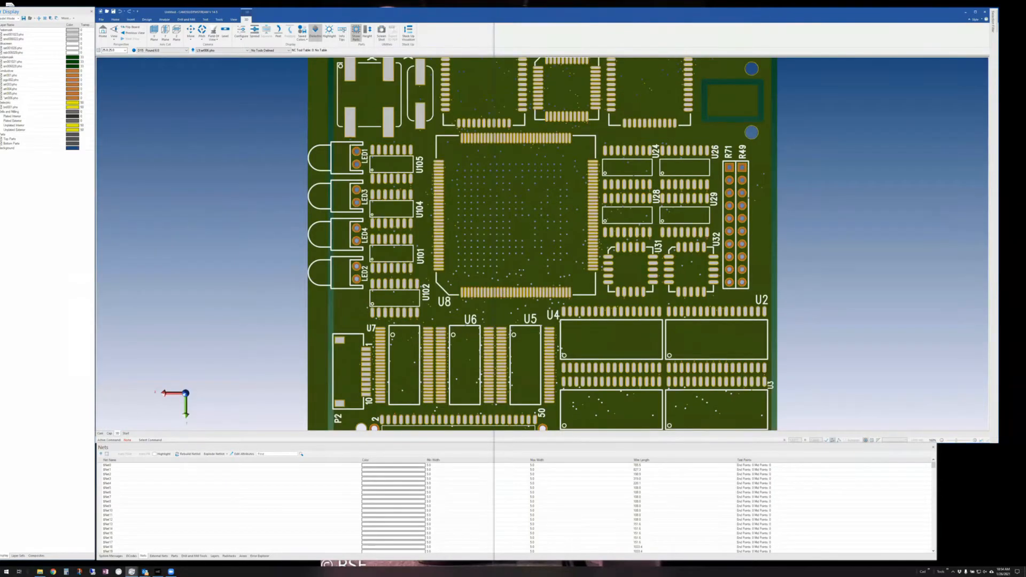
scroll(521, 270, "down", 4)
scroll(521, 270, "up", 2)
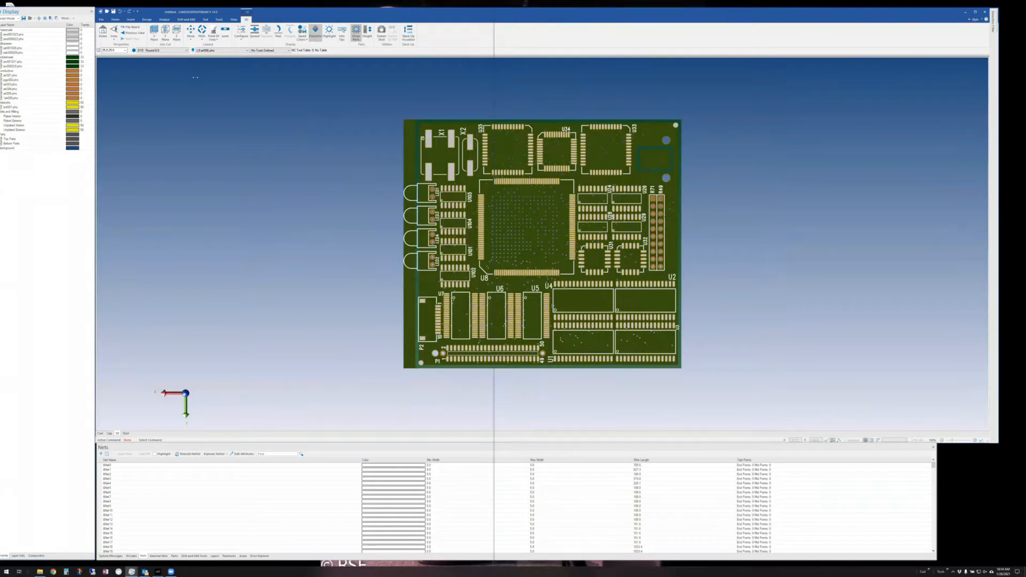
left_click(113, 35)
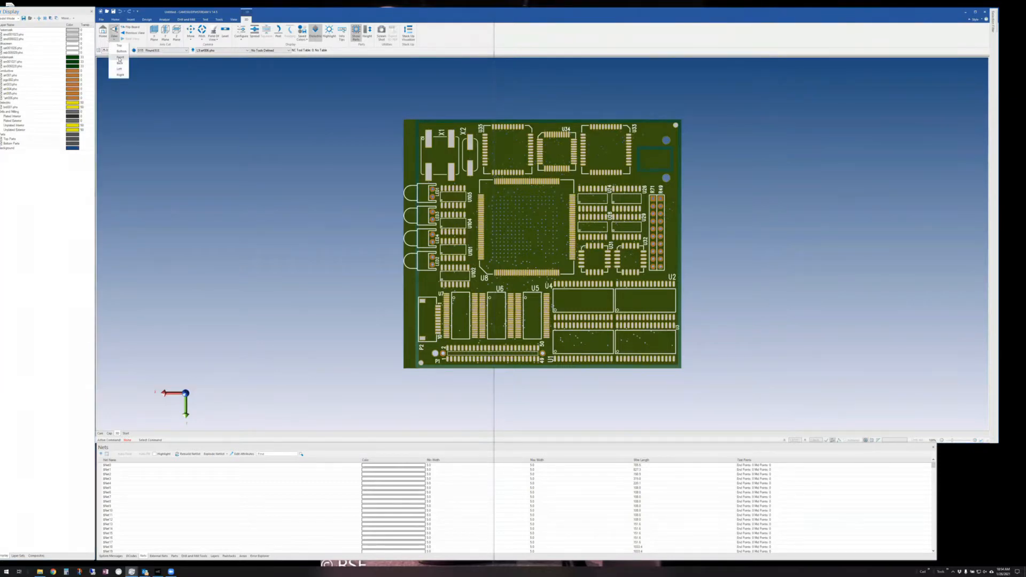
- View the 3D board from the Front and spread its layers apart with seven Spread presses
left_click(120, 59)
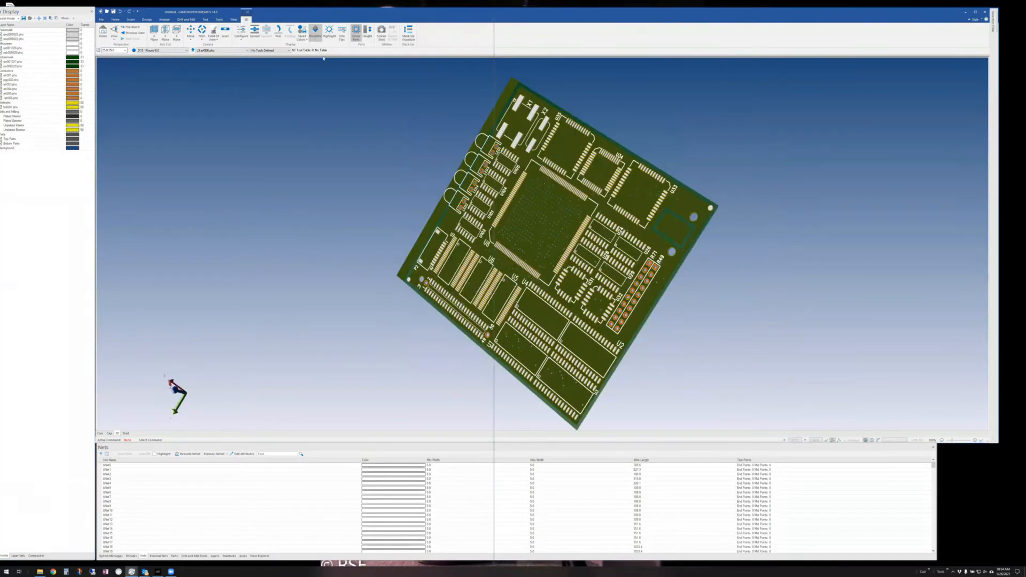
key("d")
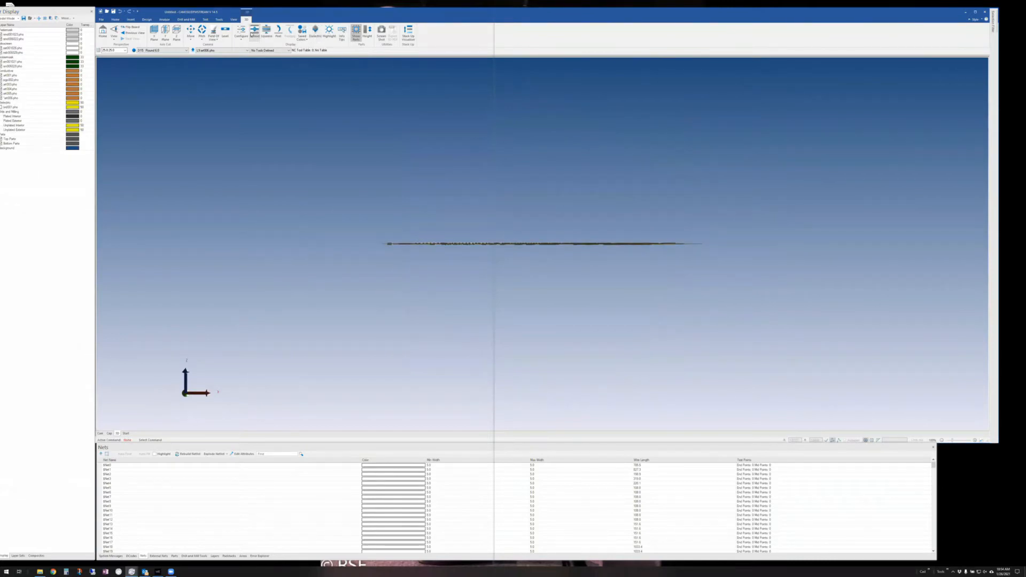
left_click(251, 33)
left_click(252, 34)
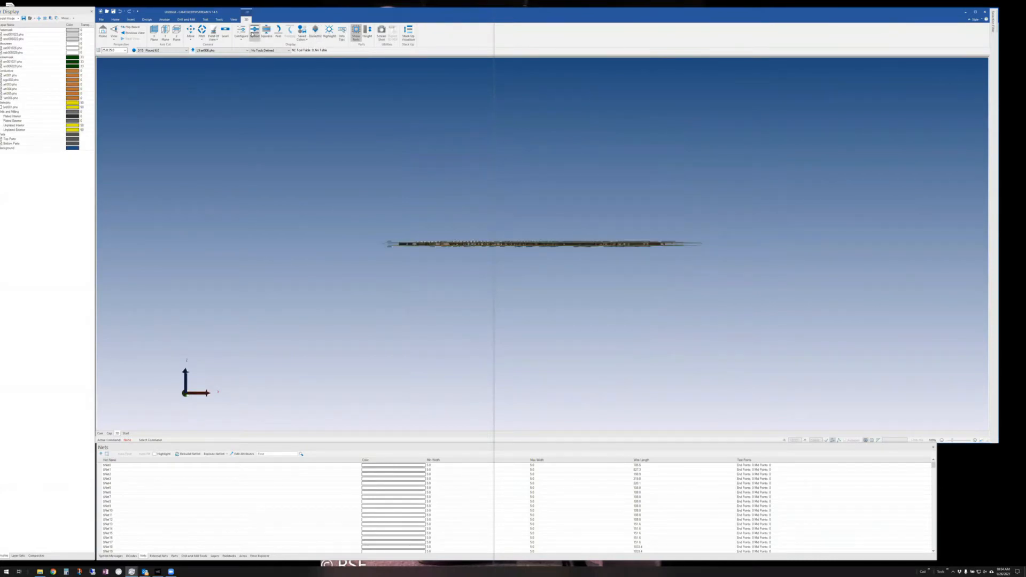
left_click(251, 34)
left_click(252, 34)
left_click(251, 34)
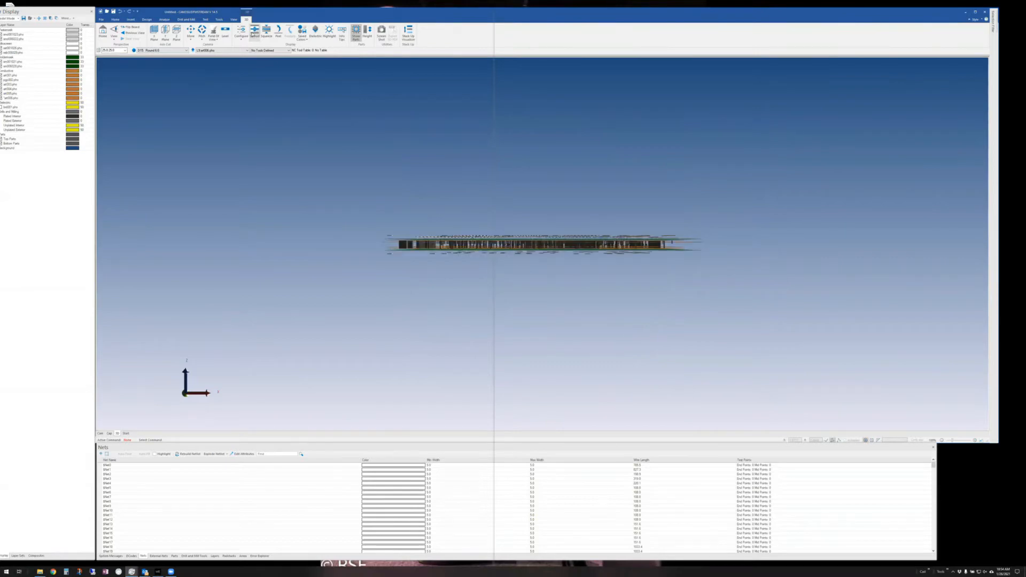
left_click(252, 34)
left_click(252, 34)
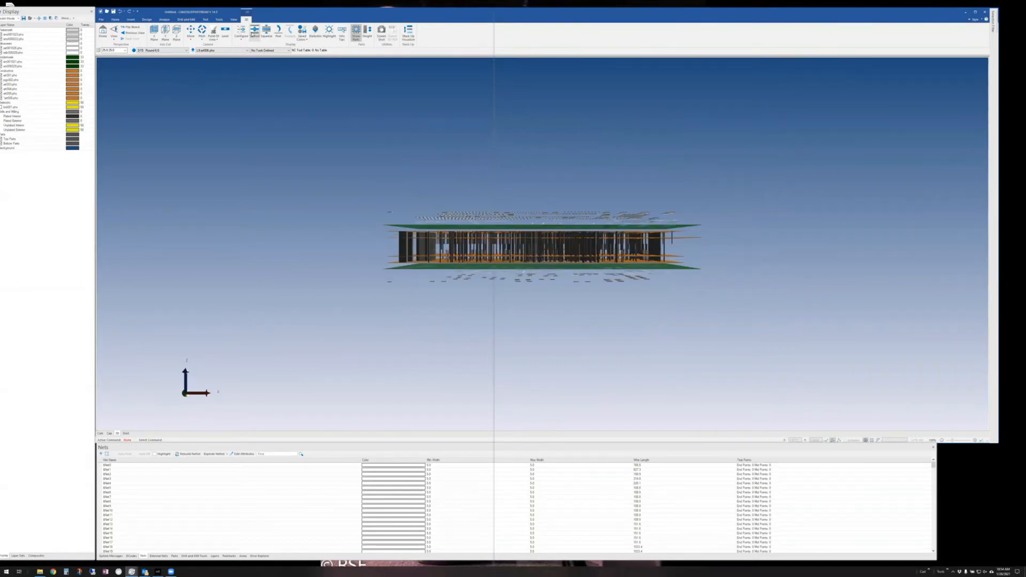
- Orbit the exploded layer stack to an angled view, then return to the 2D Cam view
scroll(455, 264, "up", 3)
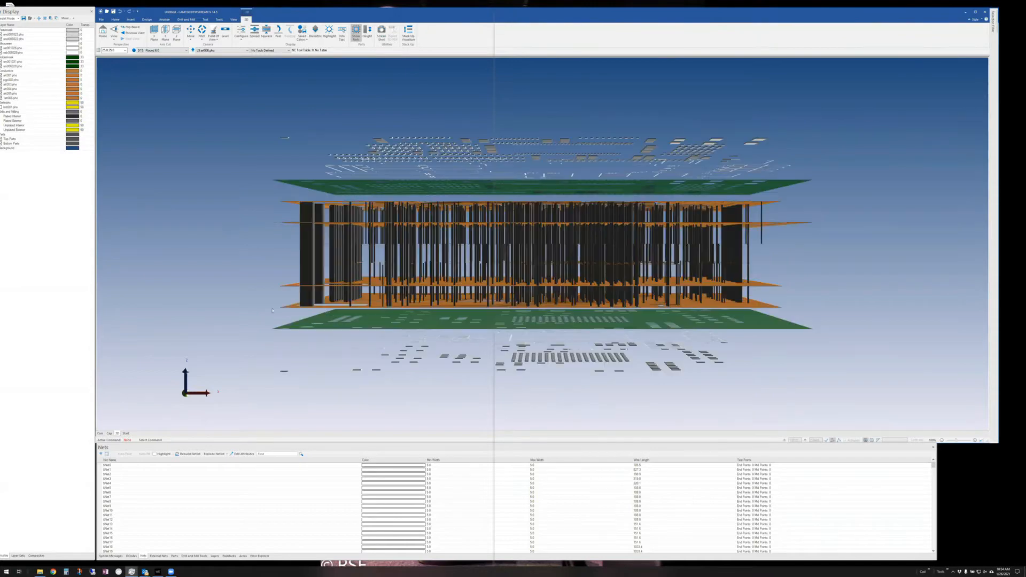
scroll(345, 308, "up", 2)
scroll(347, 306, "up", 4)
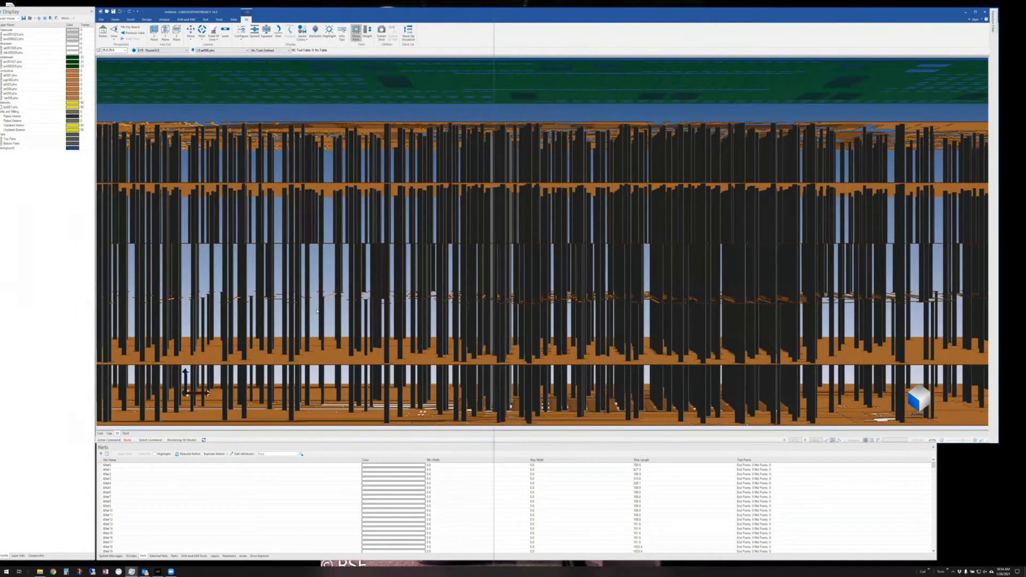
middle_click_drag(317, 311, 553, 324)
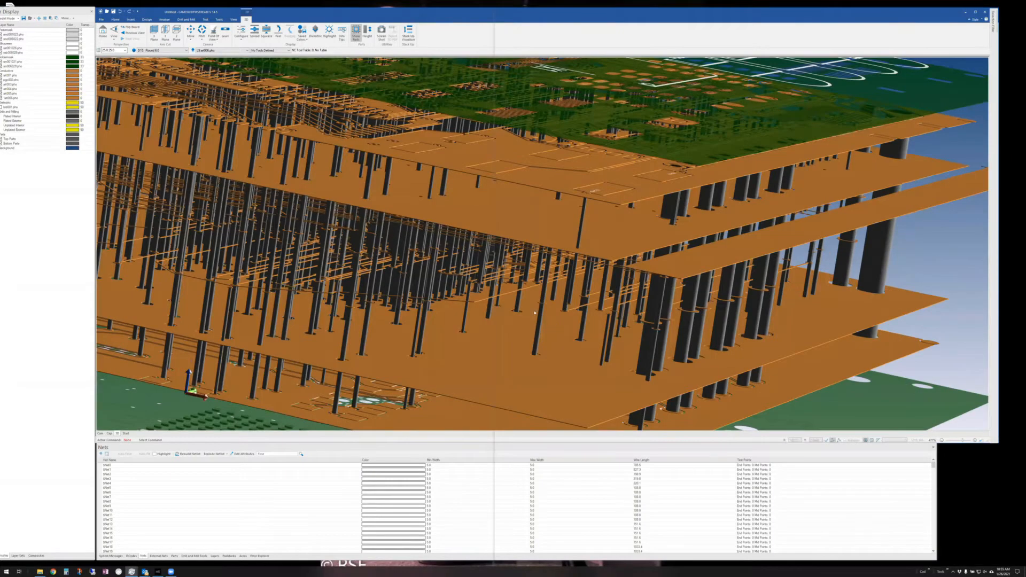
scroll(486, 262, "down", 5)
middle_click_drag(486, 268, 516, 300)
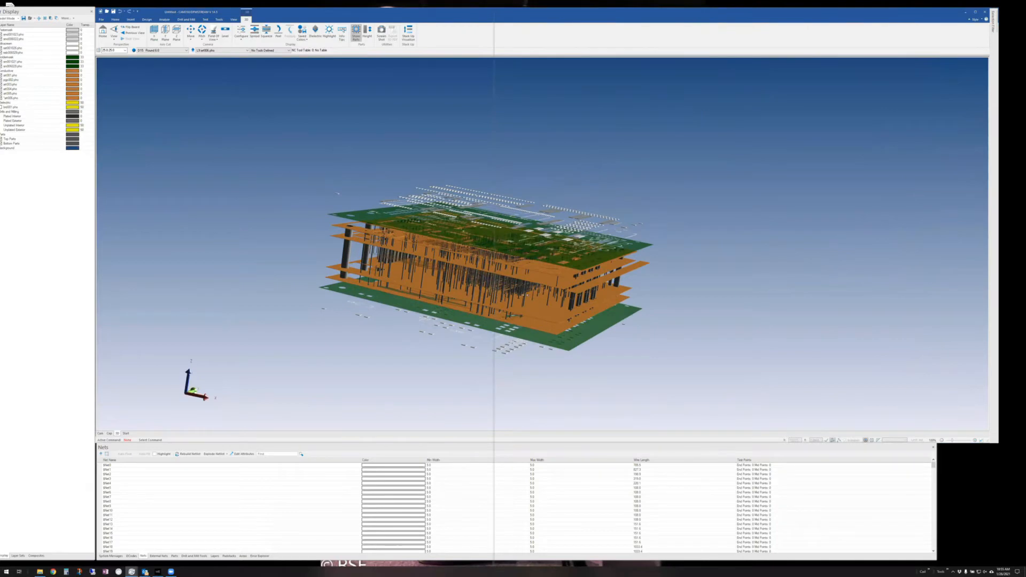
scroll(525, 294, "up", 2)
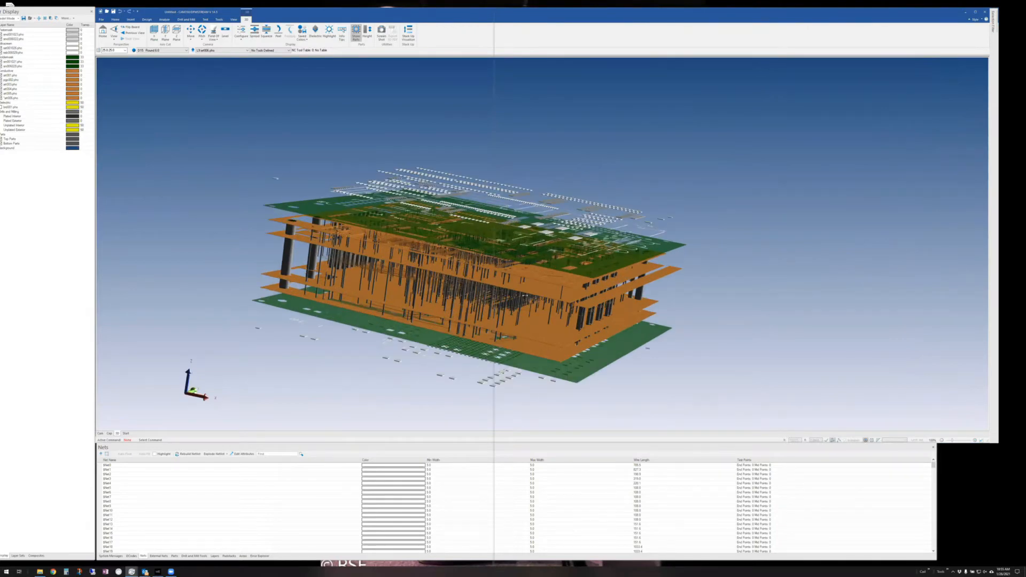
scroll(525, 294, "up", 3)
scroll(525, 294, "down", 3)
left_click(100, 433)
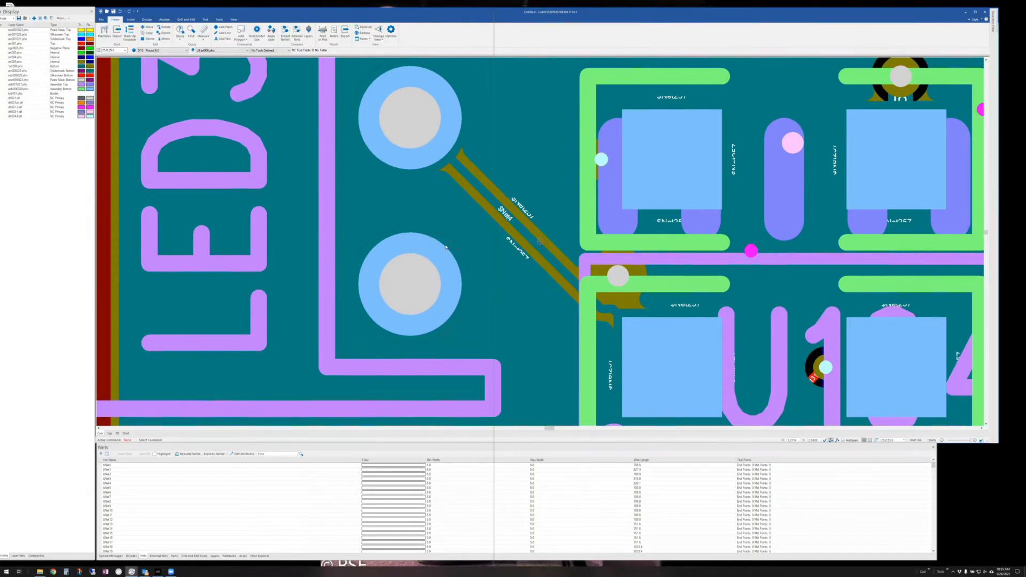
- Fit the whole board in view, check the Layer Sets list, and open the Stack Up Visualizer (10.6 mil)
scroll(446, 247, "down", 3)
key("Home")
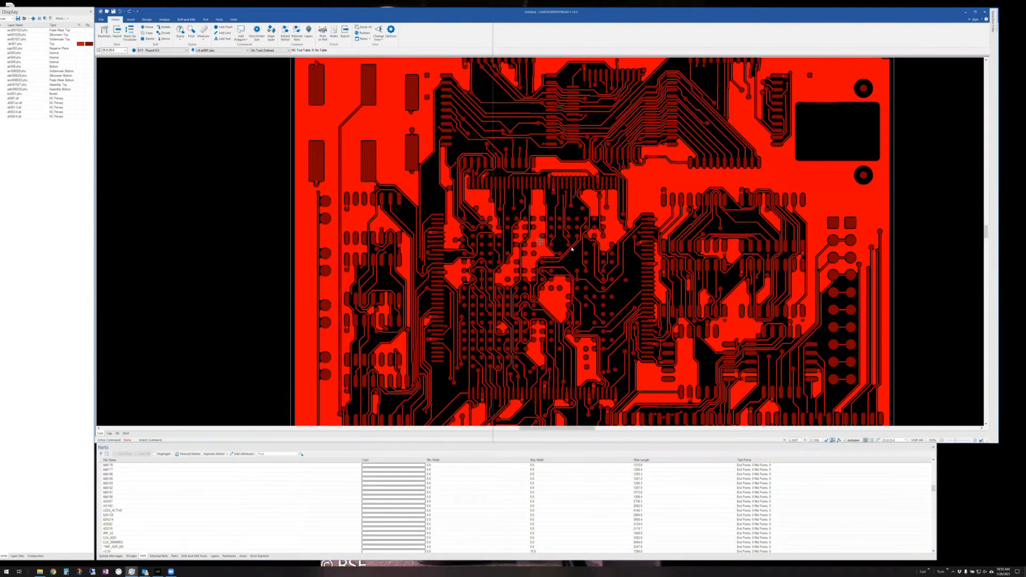
scroll(570, 258, "down", 2)
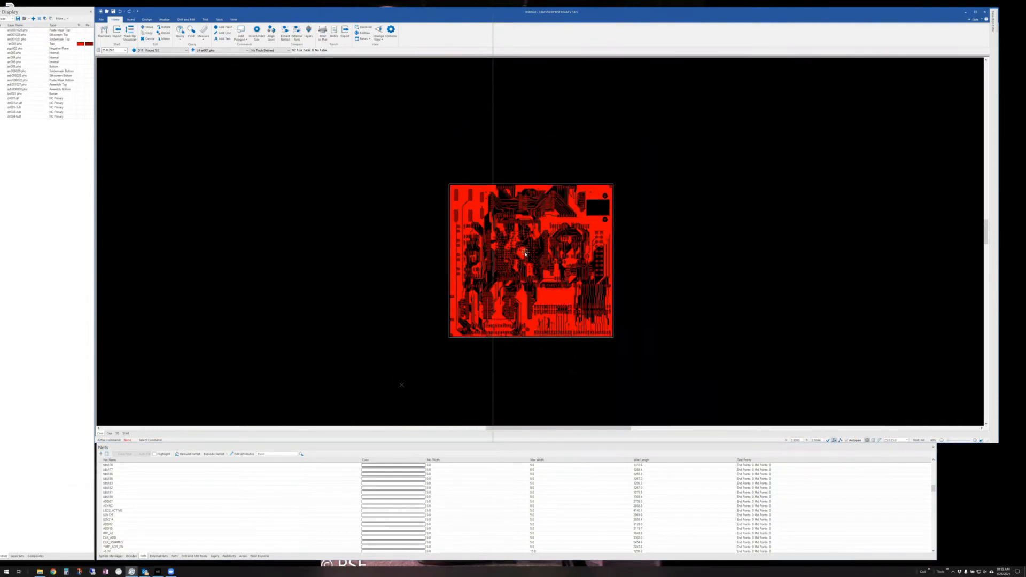
mouse_move(525, 253)
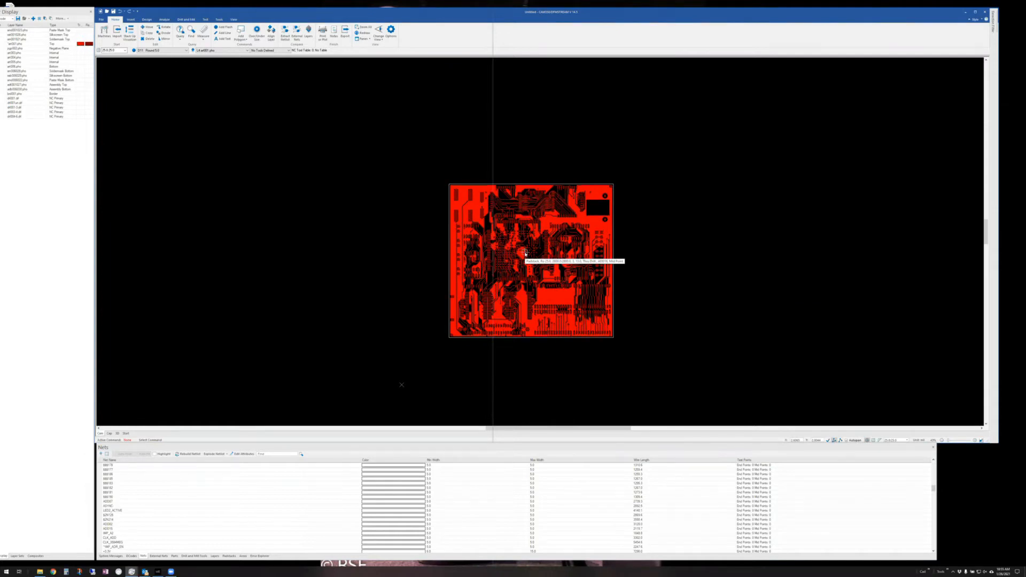
left_click(17, 556)
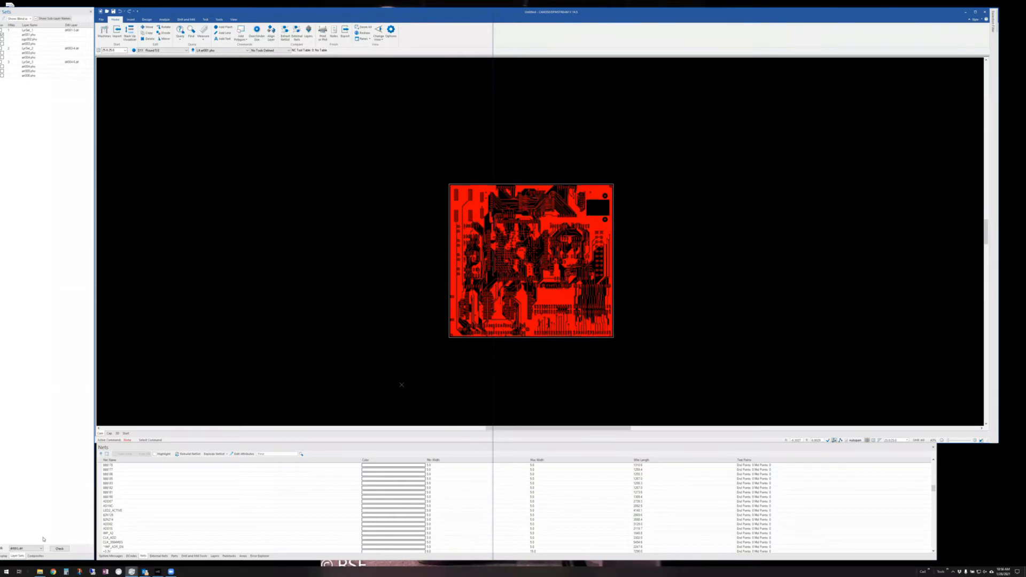
left_click(4, 556)
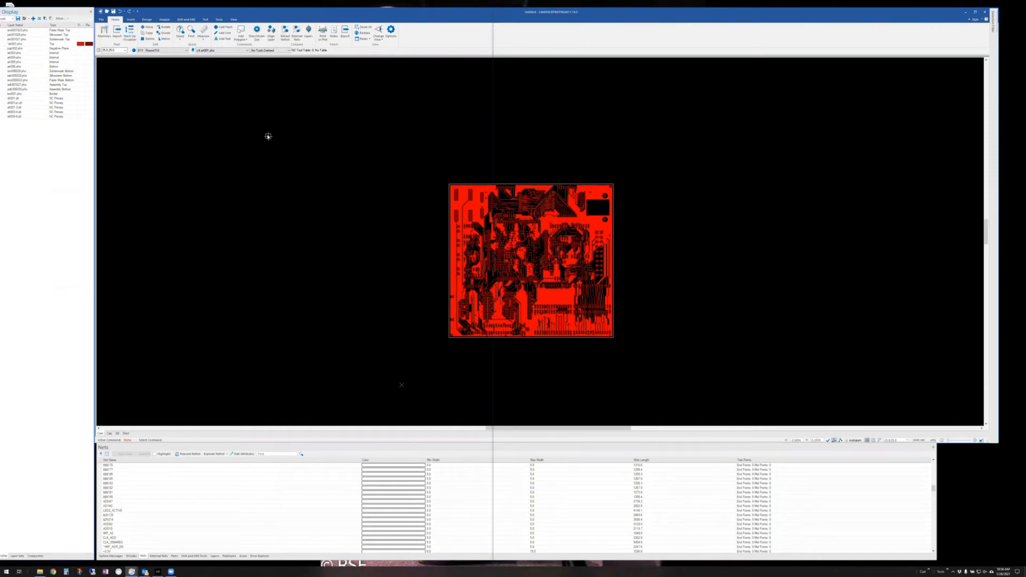
left_click(130, 33)
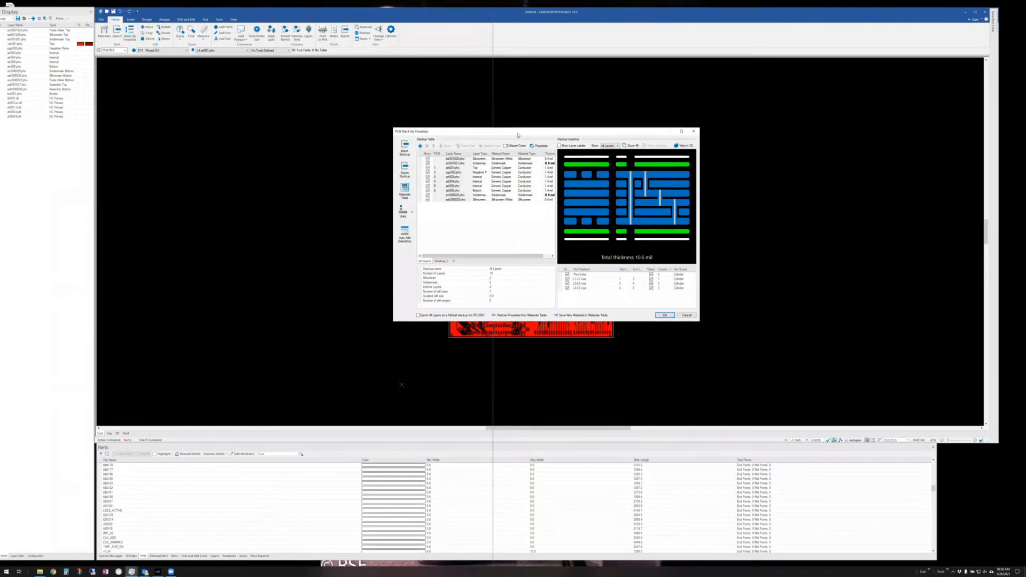
- Insert dielectric layers between the copper layers and set the first dielectric's thickness to 12
left_click_drag(532, 134, 265, 127)
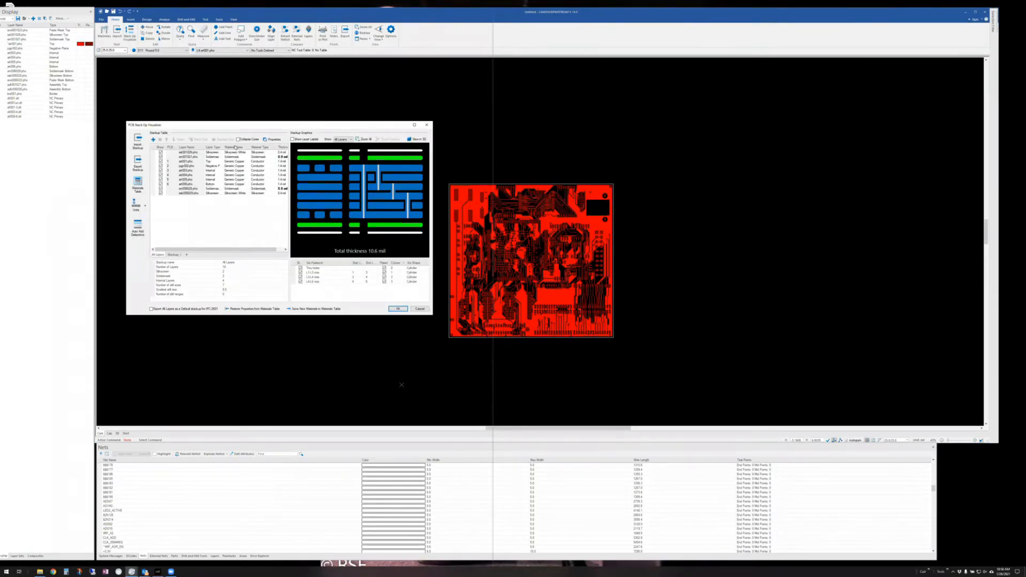
left_click(138, 226)
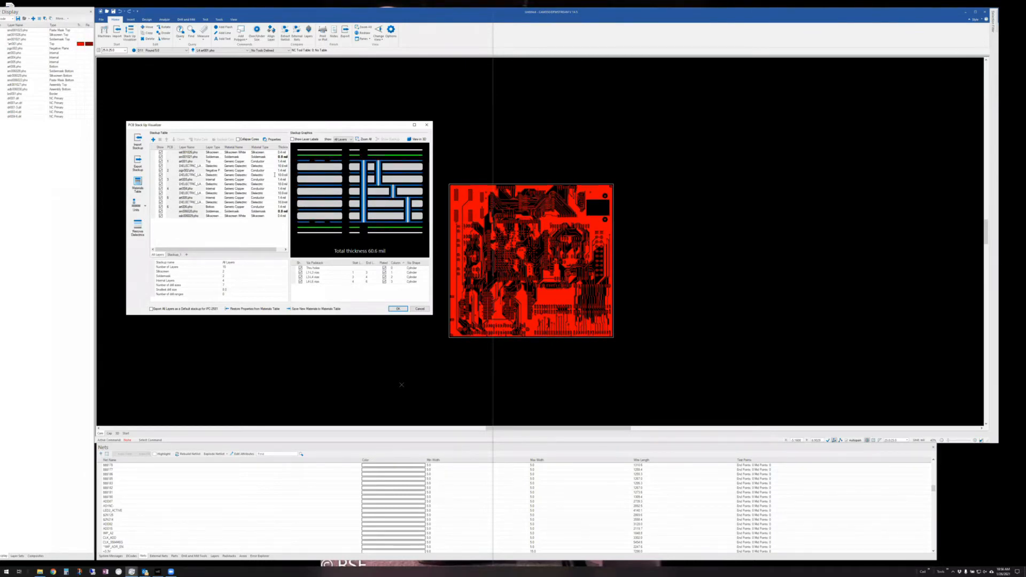
left_click(279, 165)
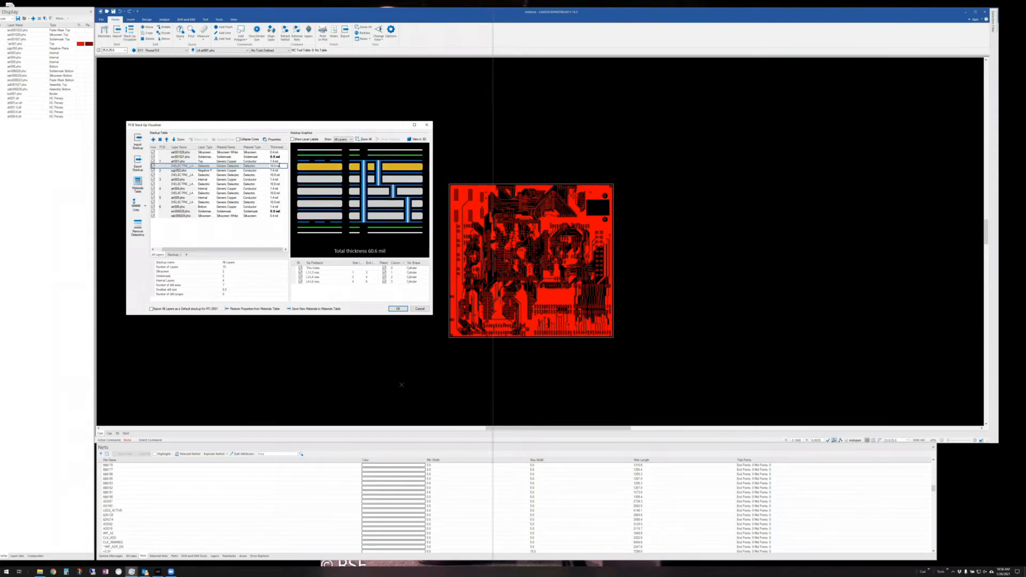
double_click(273, 166)
left_click(272, 166)
double_click(273, 166)
type("12")
- Set the lower dielectric's thickness to 12 mil, giving a 64.6 mil total stackup
left_click(272, 202)
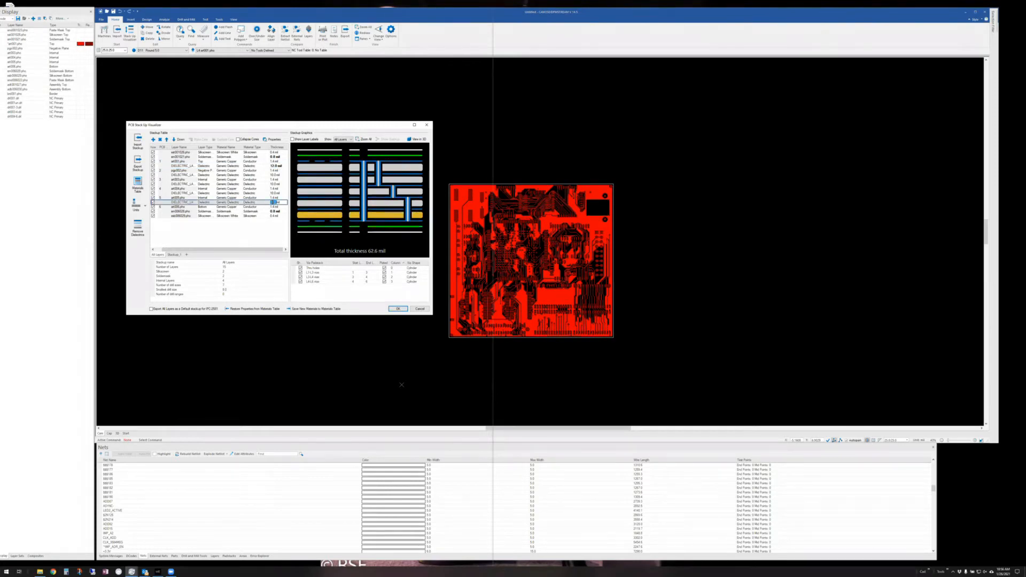
type("12")
key("Return")
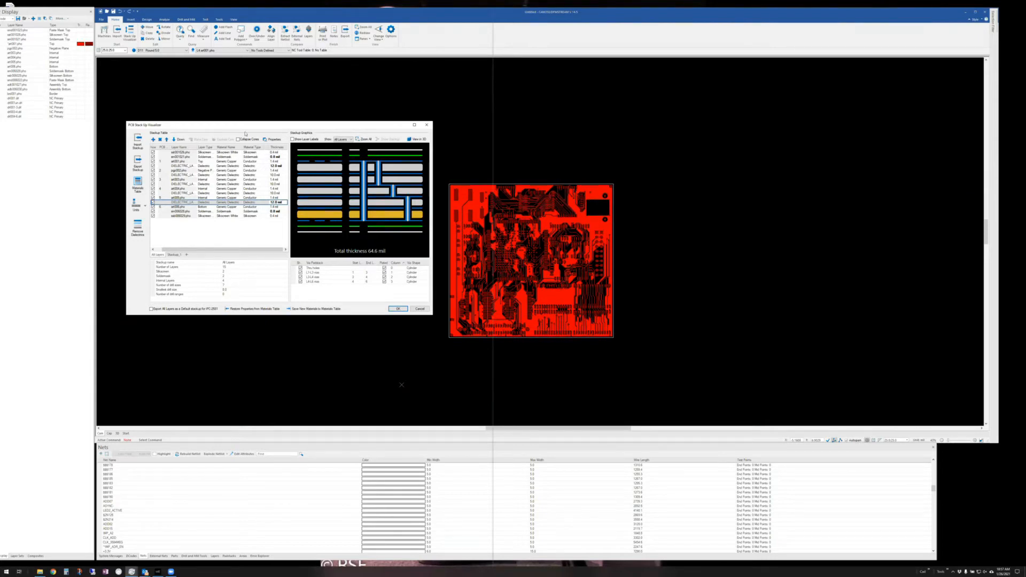
left_click_drag(243, 104, 242, 102)
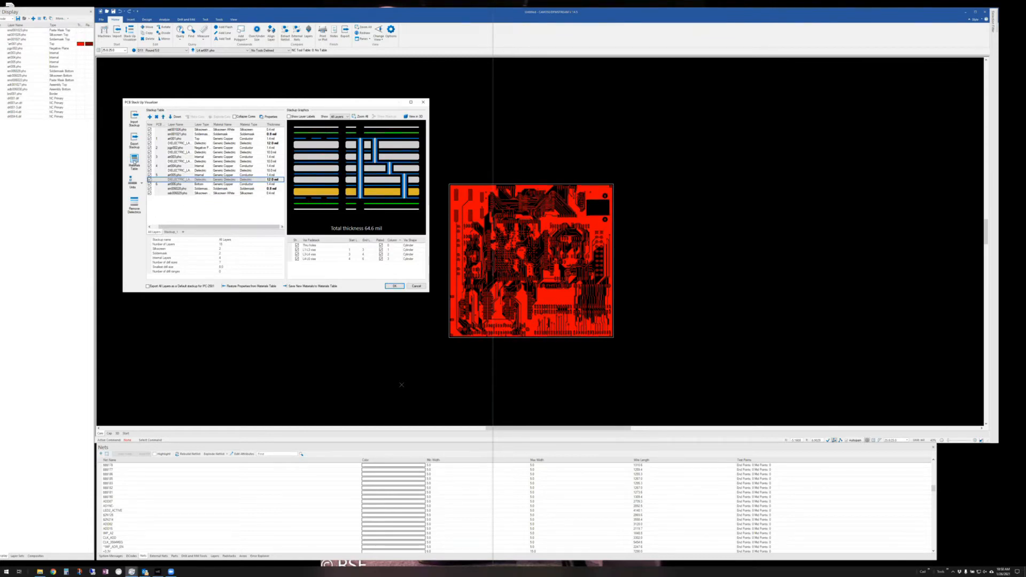
left_click(134, 160)
scroll(260, 198, "down", 5)
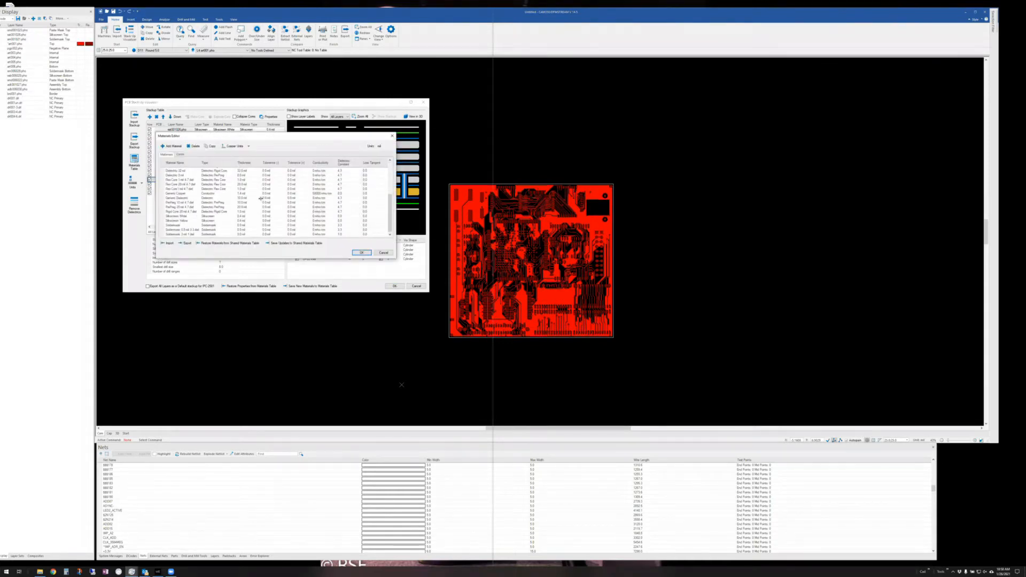
scroll(260, 201, "up", 5)
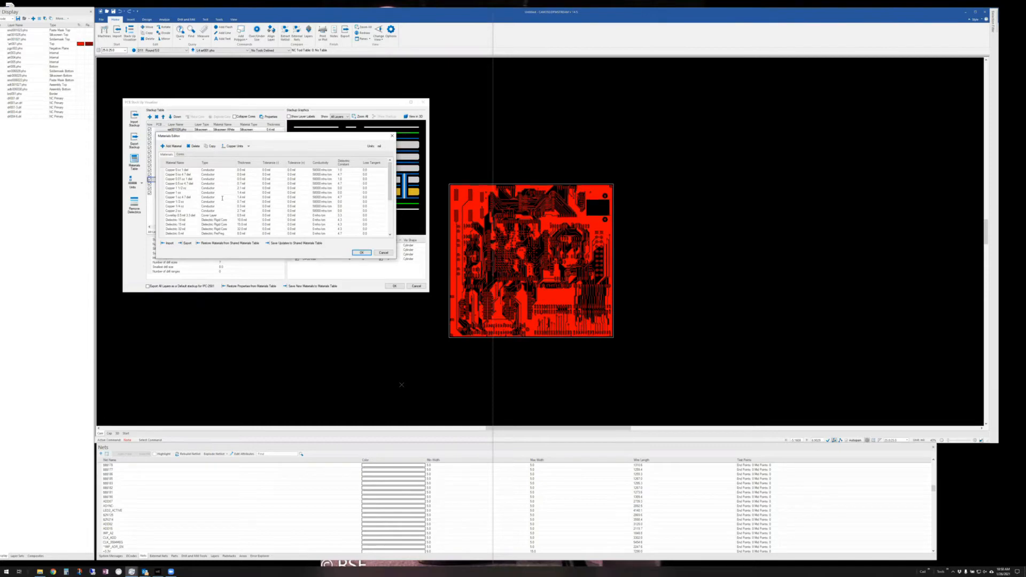
scroll(337, 227, "down", 5)
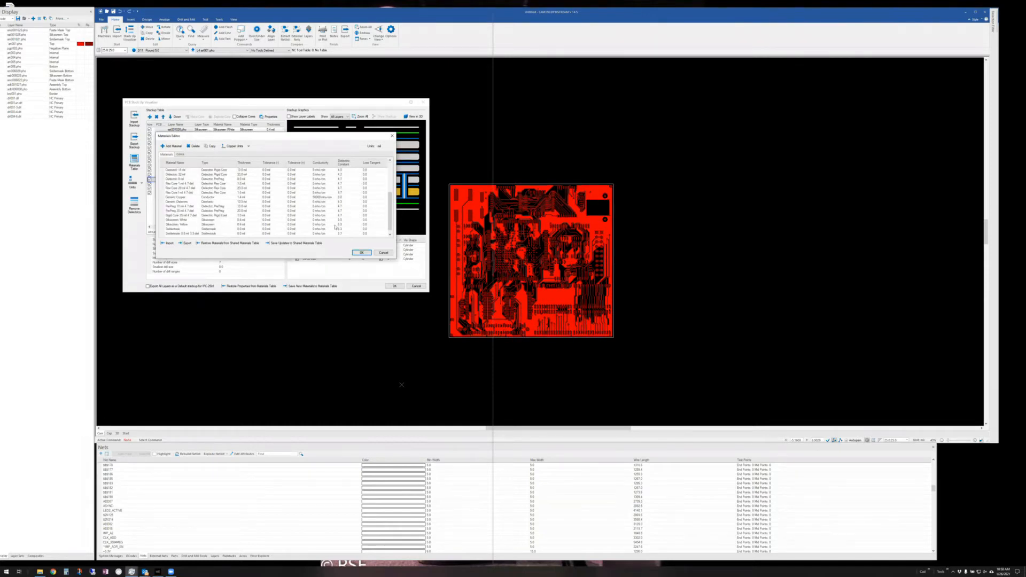
left_click(388, 253)
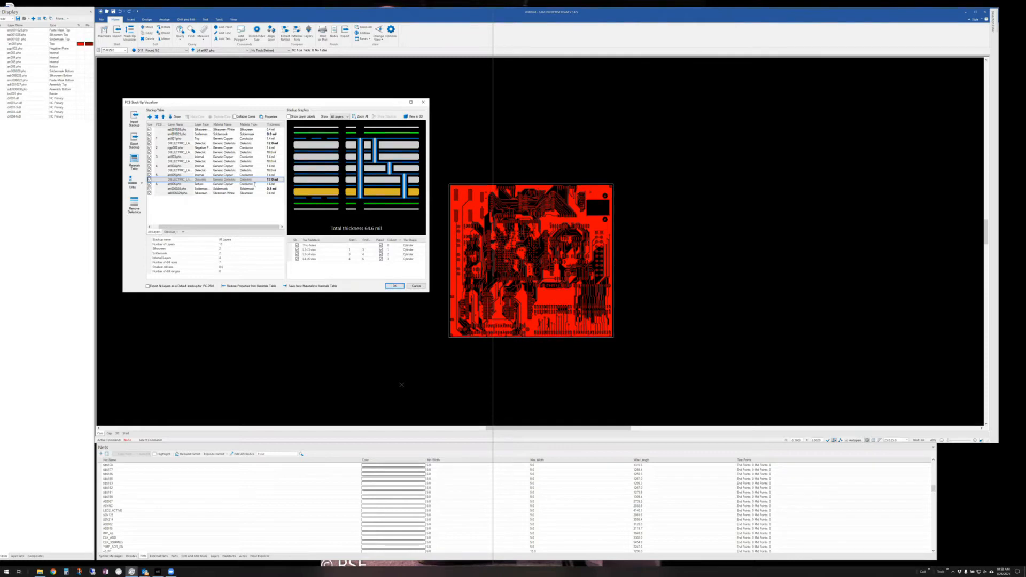
- Apply the edited stackup to the layer table and save the design as 'hi' on the Desktop
left_click(399, 286)
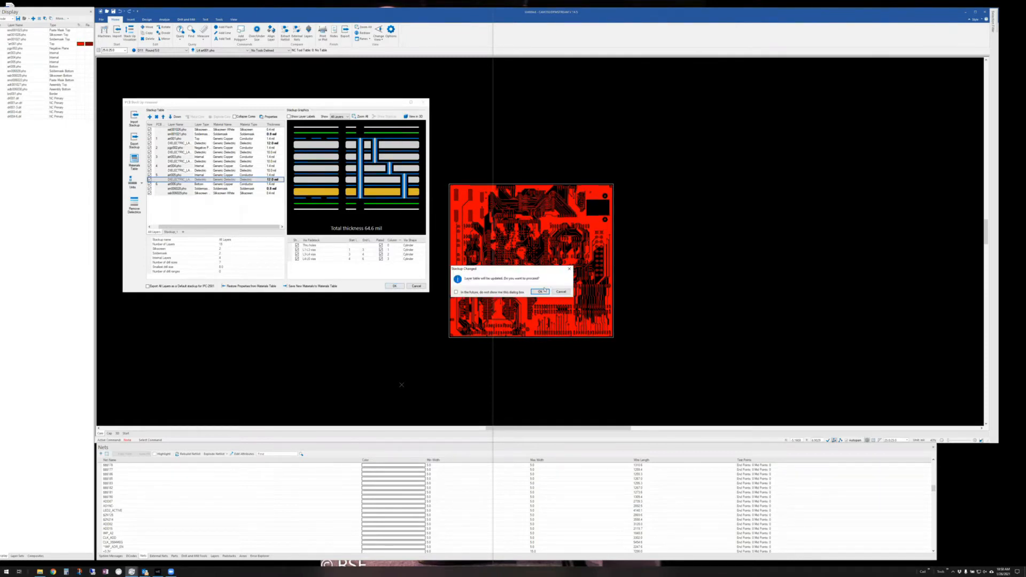
left_click(543, 290)
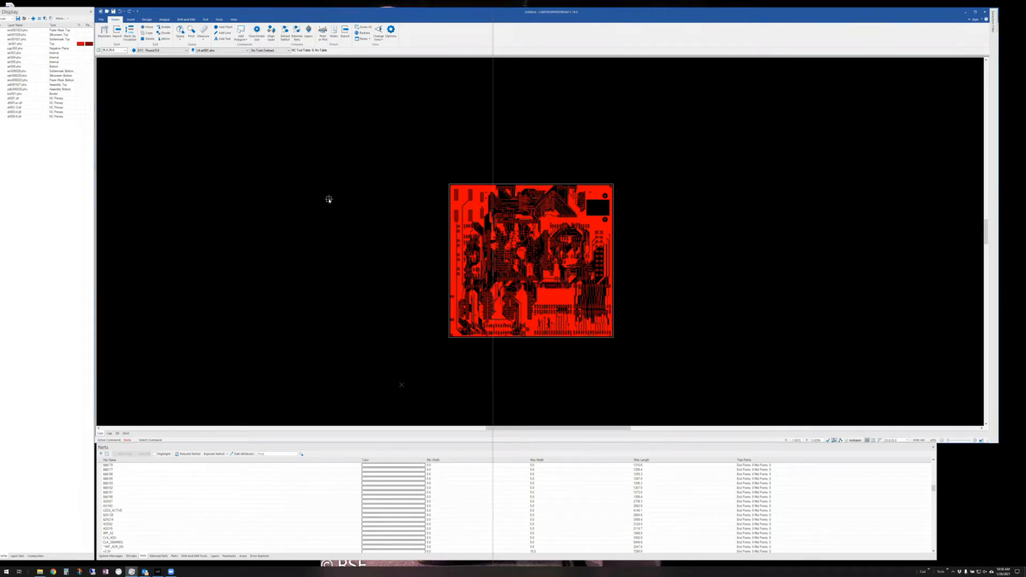
left_click(101, 20)
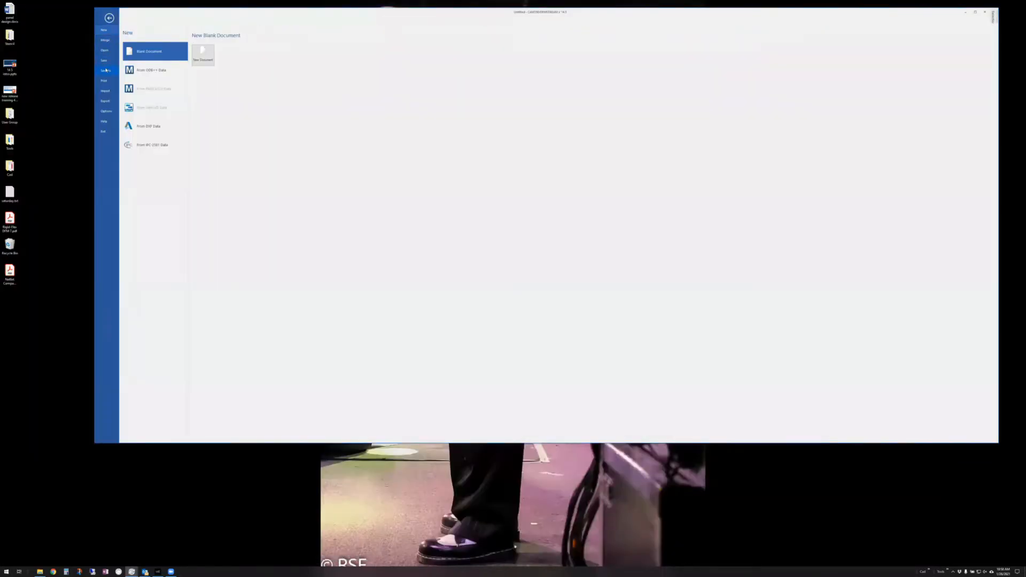
left_click(106, 70)
left_click(213, 64)
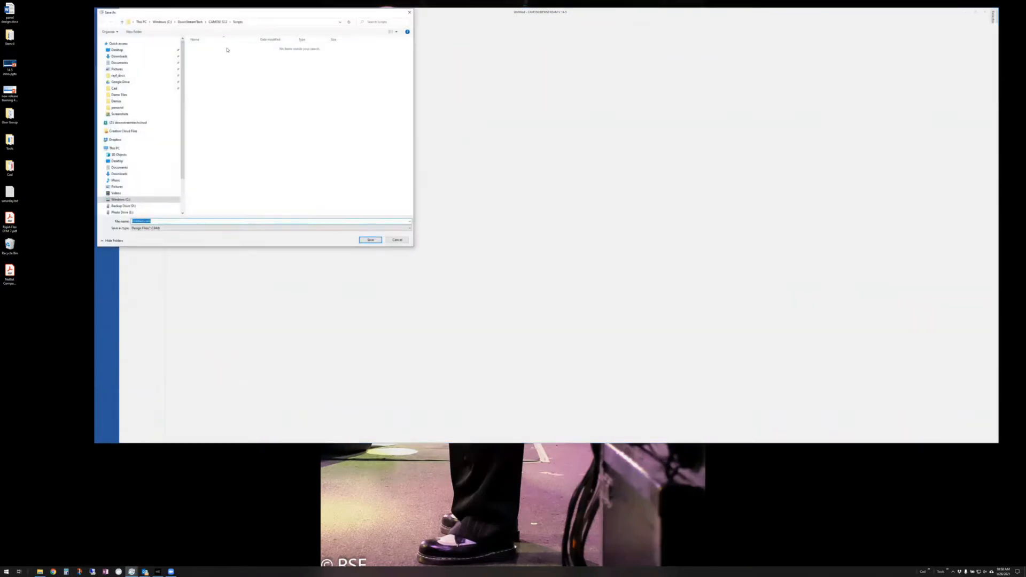
left_click(116, 49)
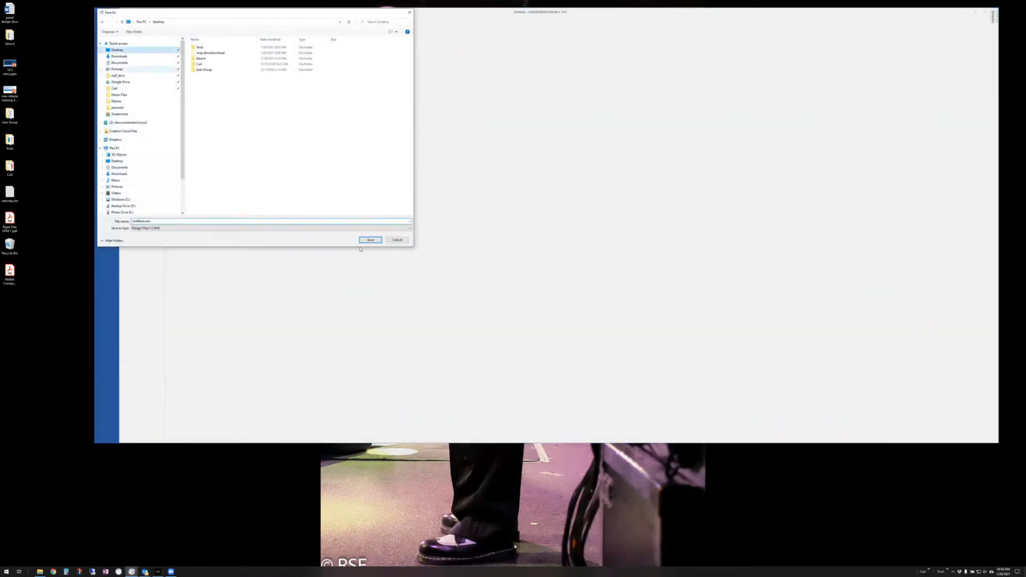
double_click(164, 222)
type("hi")
left_click(374, 240)
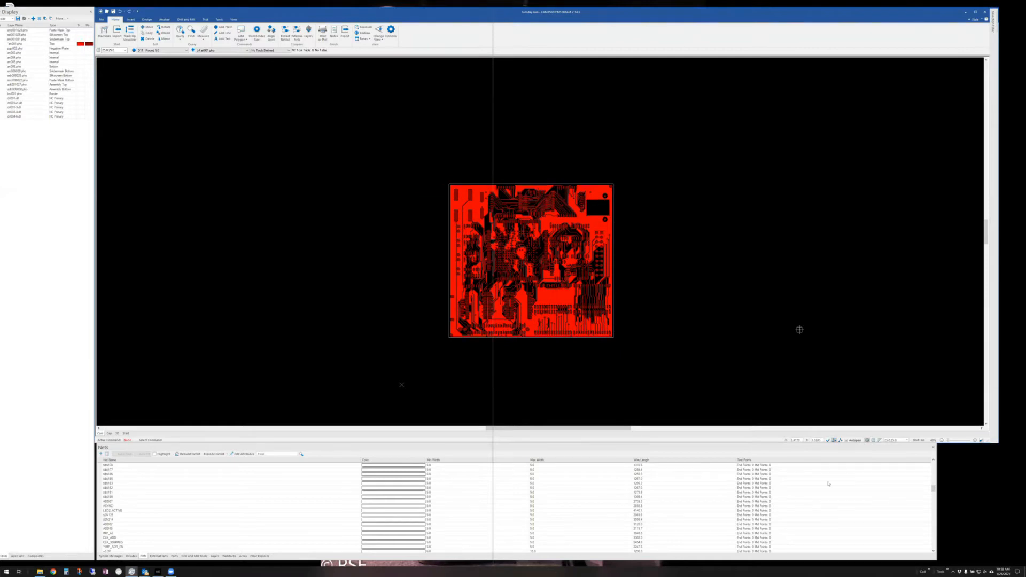
- Launch CAMVu, close World View, and open the most recent .cam board from Recent files
left_click(929, 571)
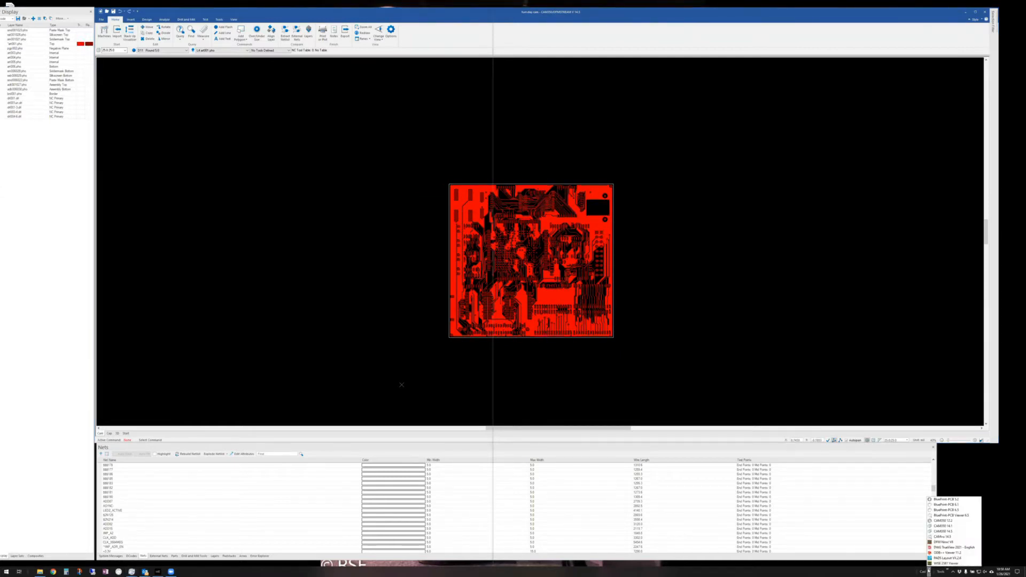
left_click(939, 531)
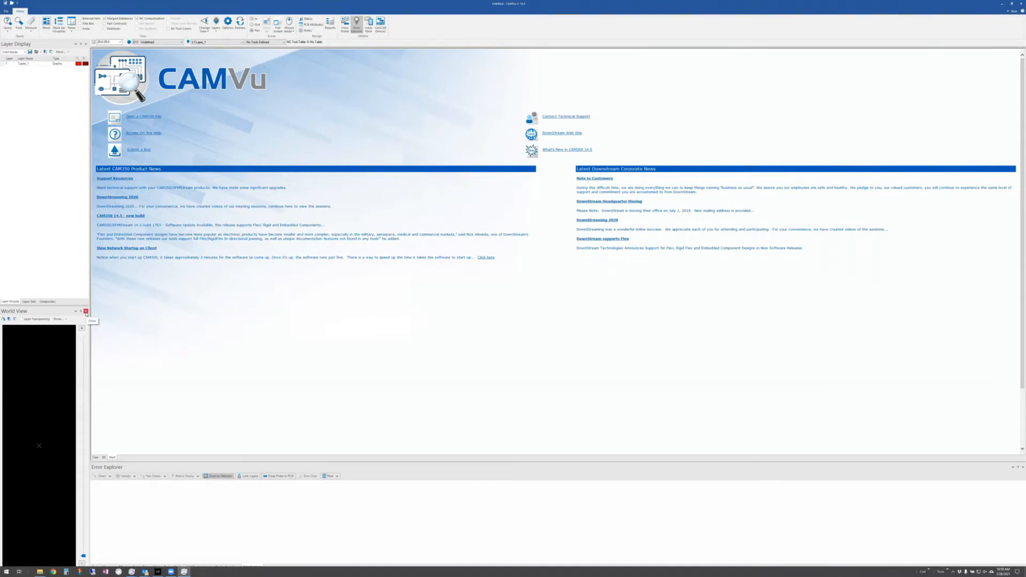
left_click(87, 312)
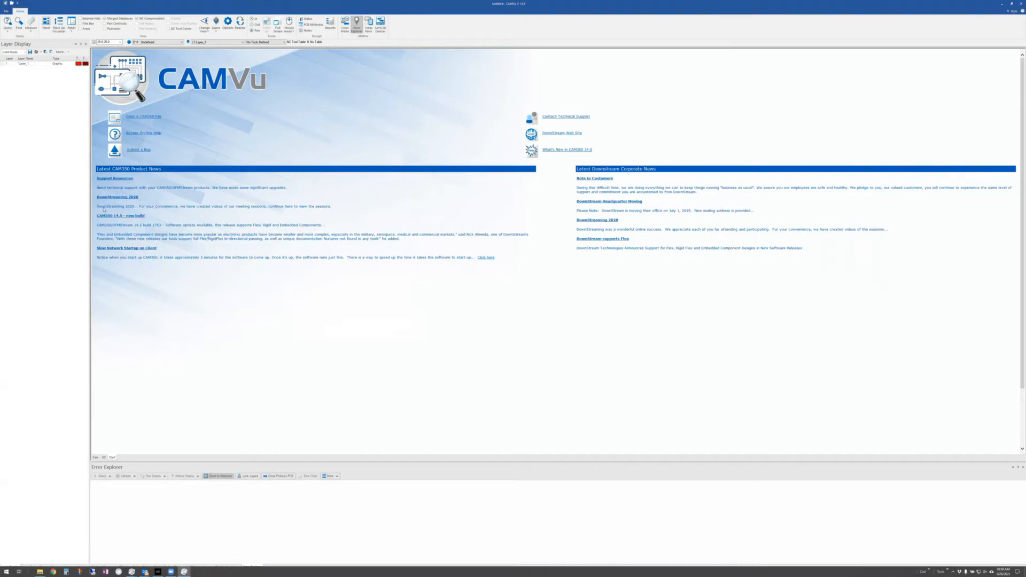
left_click(6, 11)
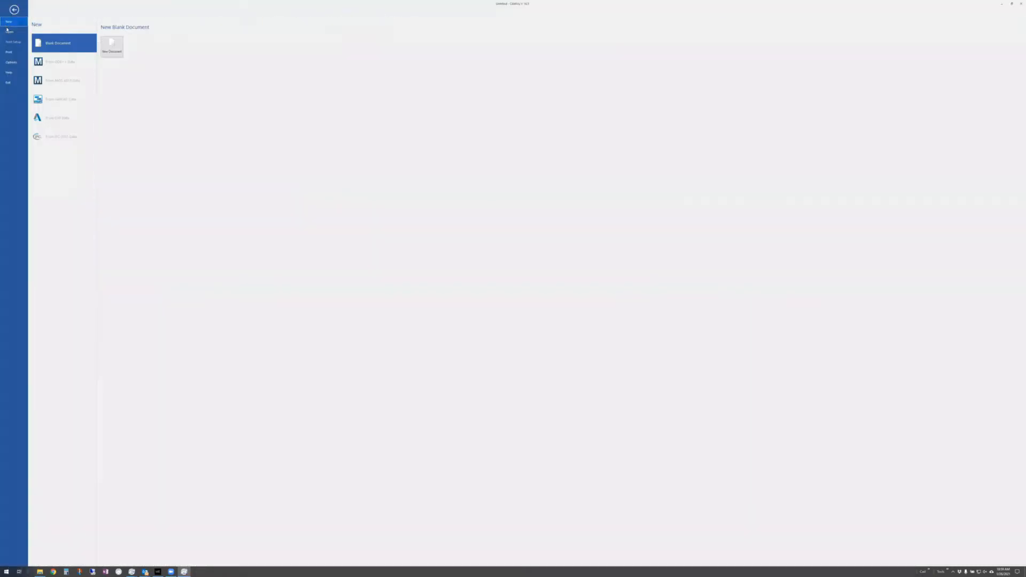
left_click(8, 32)
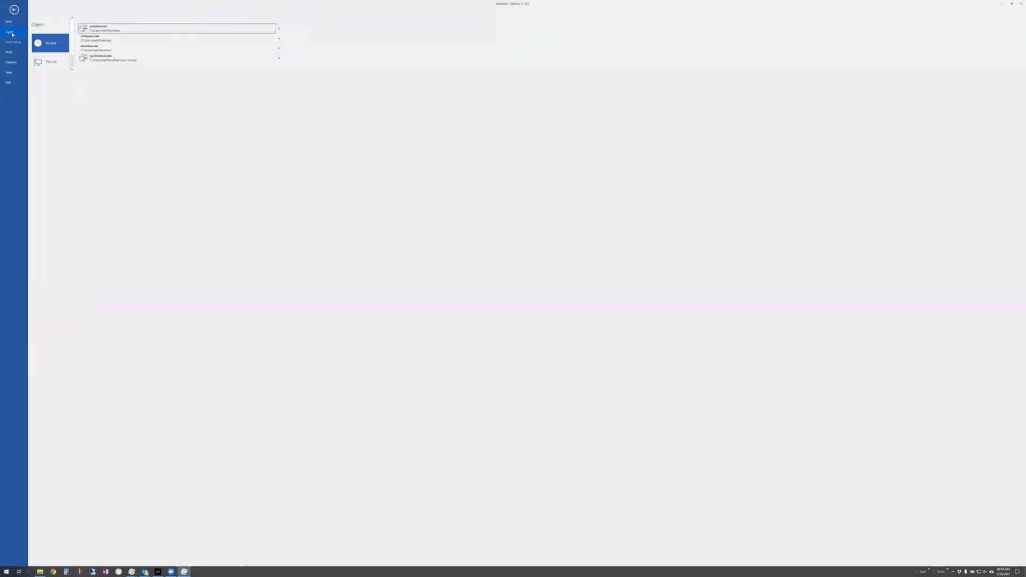
left_click(105, 28)
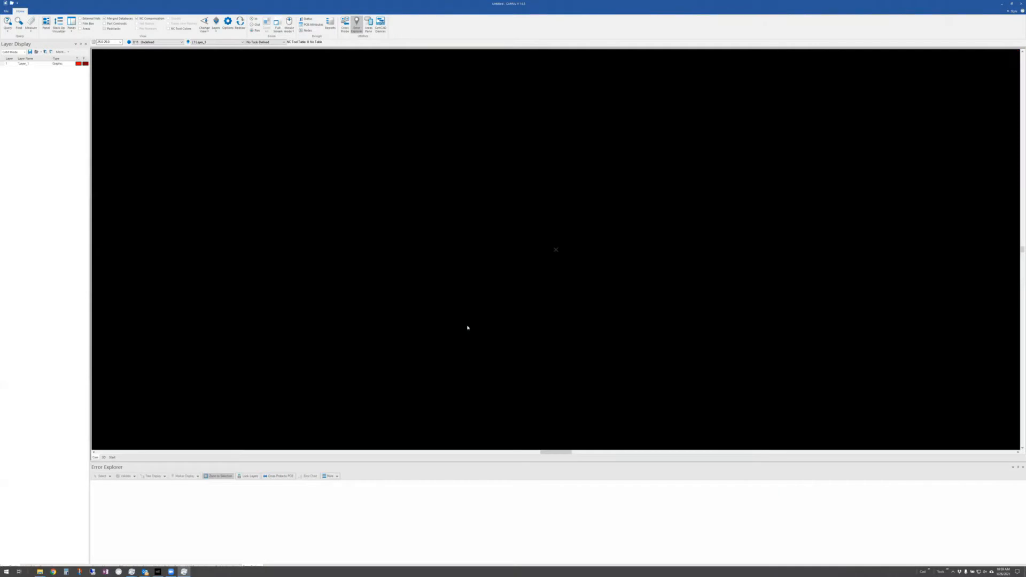
left_click(532, 303)
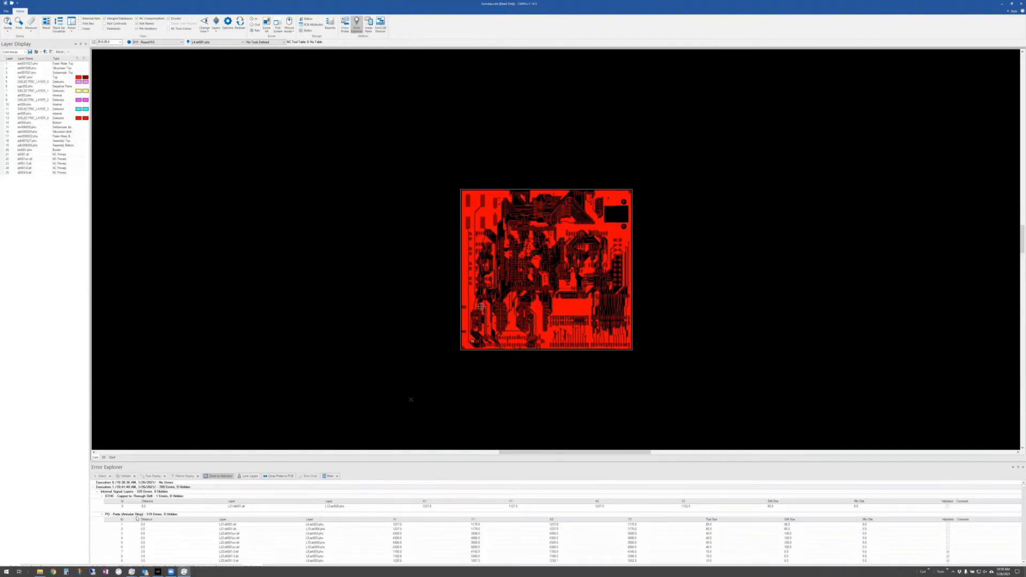
- Zoom to the DTHC copper-to-through-drill error and add the comment 'increase clearance'
left_click(154, 506)
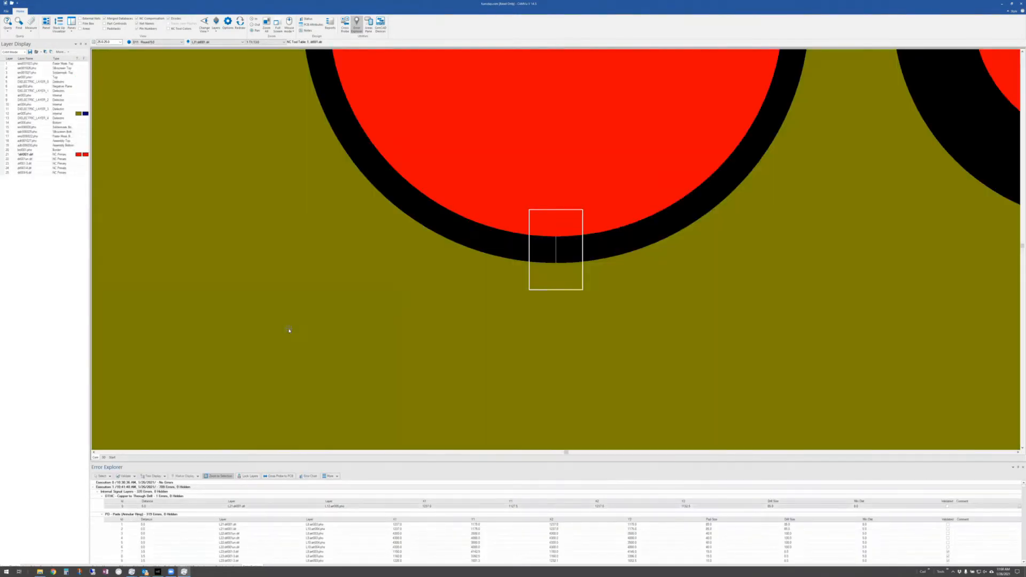
left_click(1014, 509)
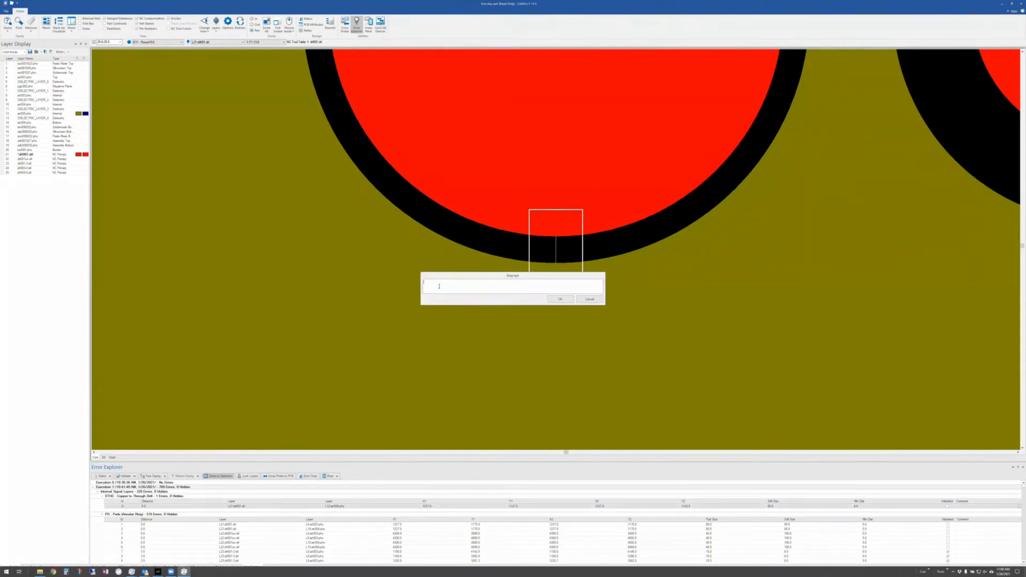
type("increase clearance")
left_click(561, 300)
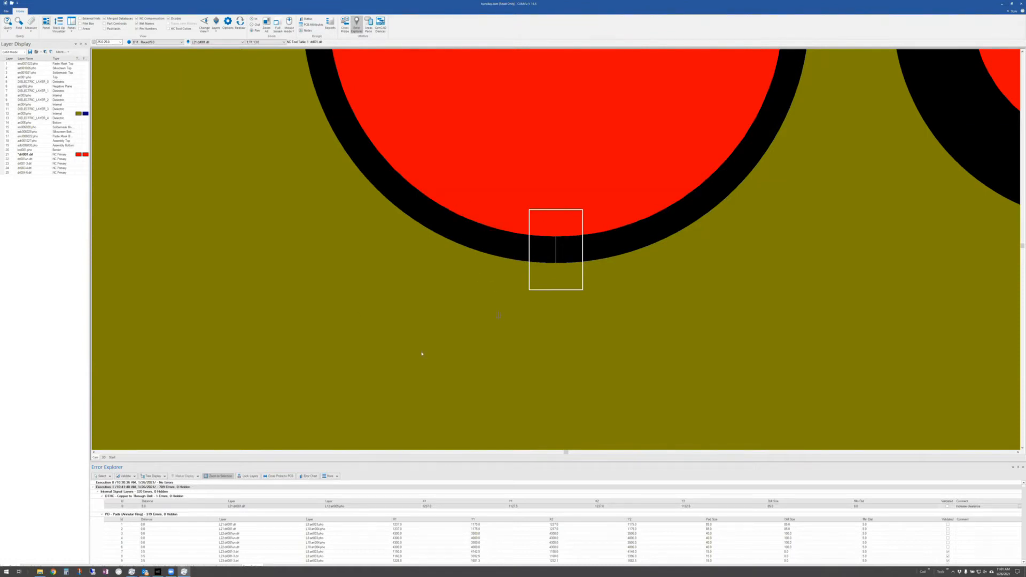
- Collapse the DTHC and annular ring groups, then view copper-to-copper error 320 in 3D
left_click(102, 496)
left_click(102, 501)
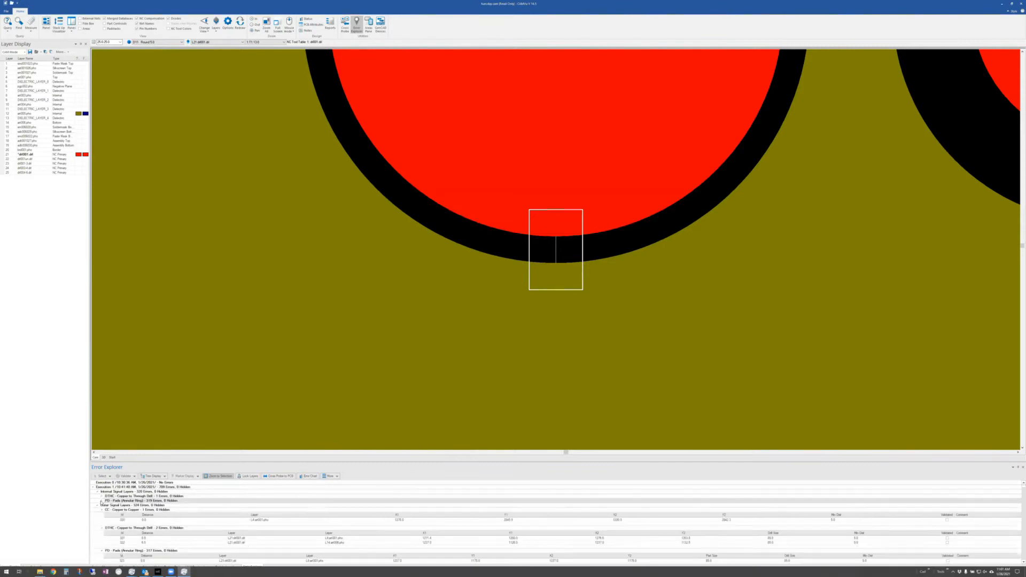
left_click(160, 520)
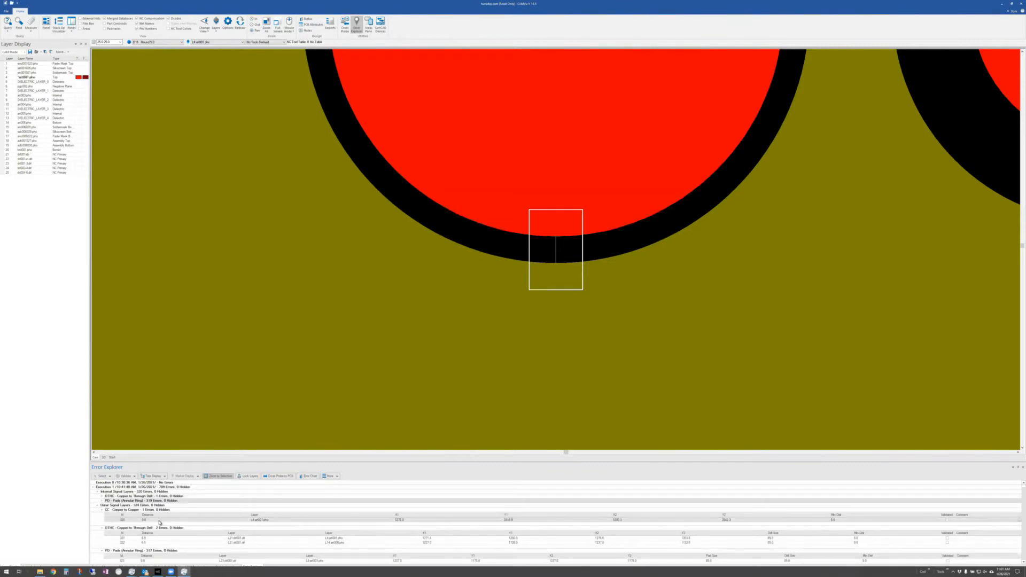
left_click(104, 457)
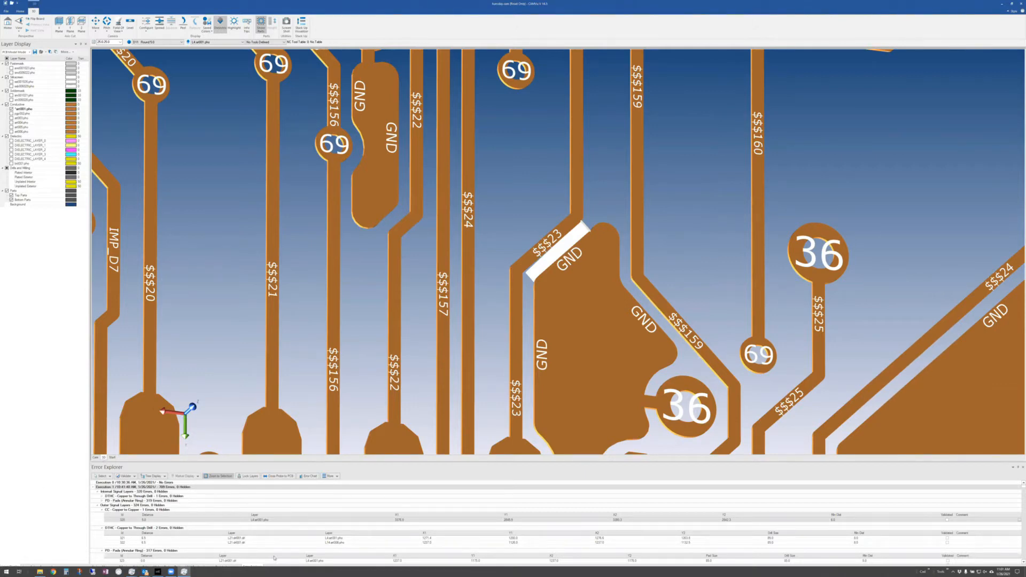
- Jump to DTHC error 321 to show drill holes 18 and 17 in 3D
left_click(144, 539)
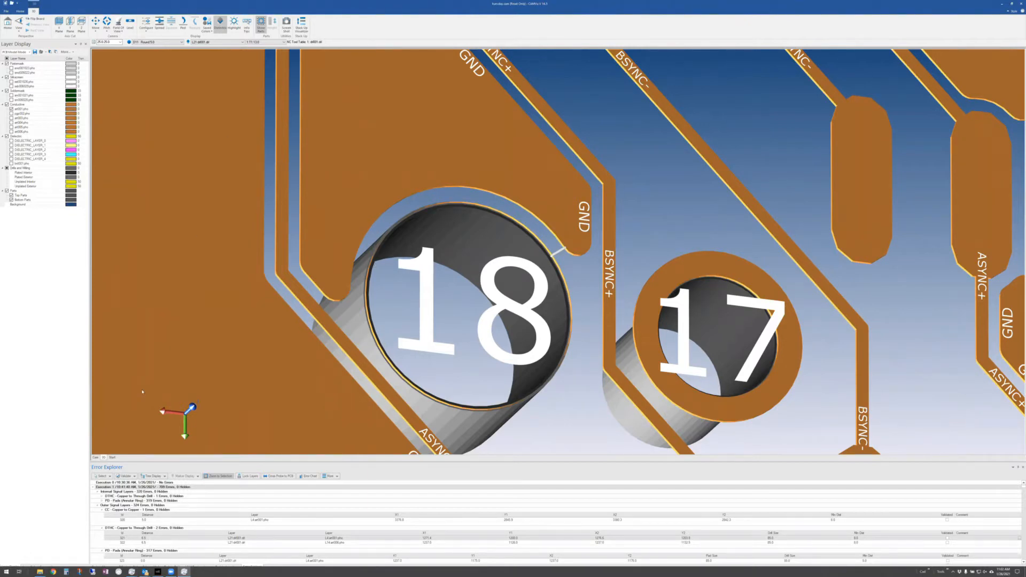
- Fit the whole board in the 2D Cam view, then exit CAMVu without updating the PCB
left_click(95, 458)
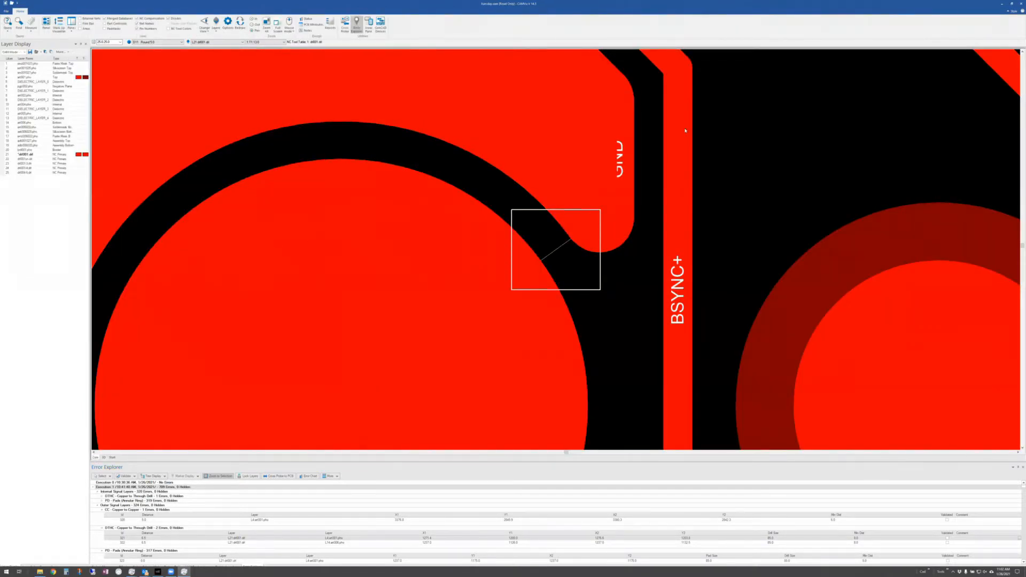
key("Home")
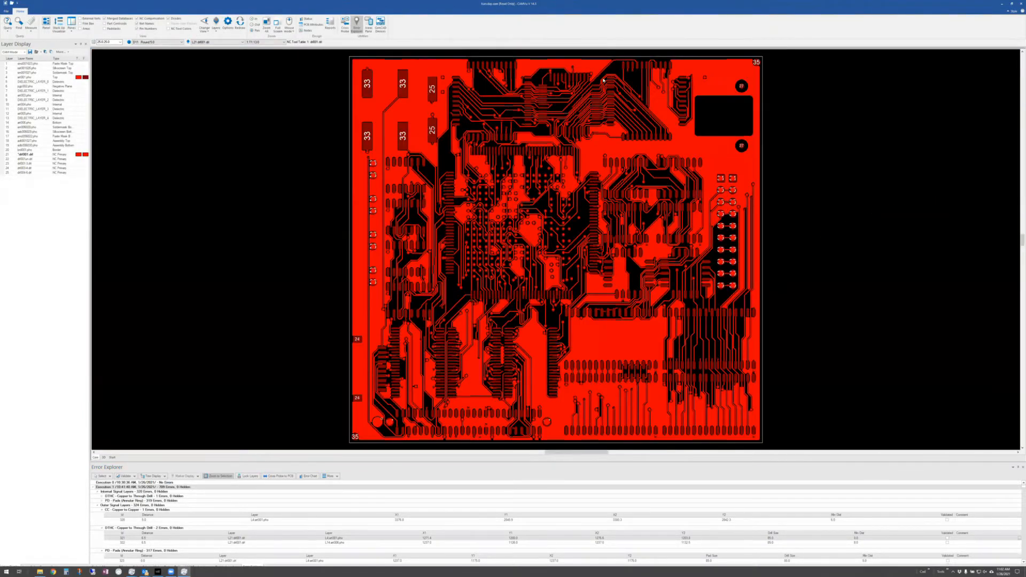
left_click(1019, 4)
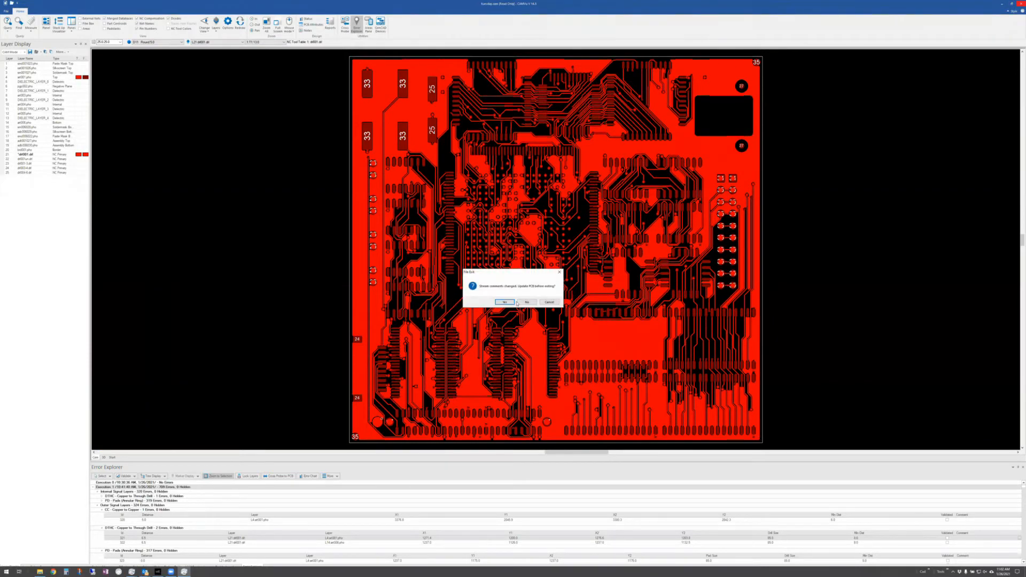
left_click(523, 303)
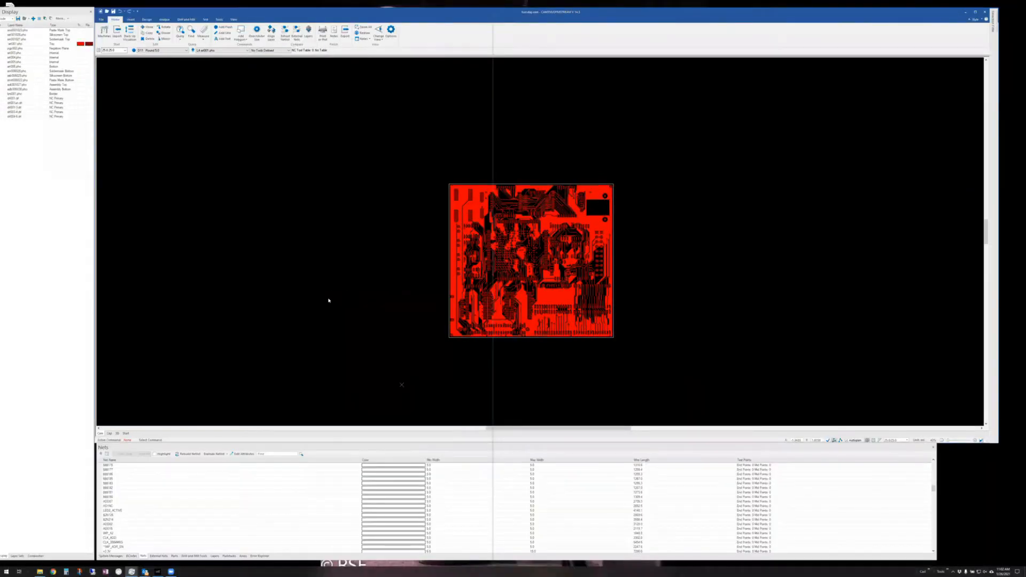
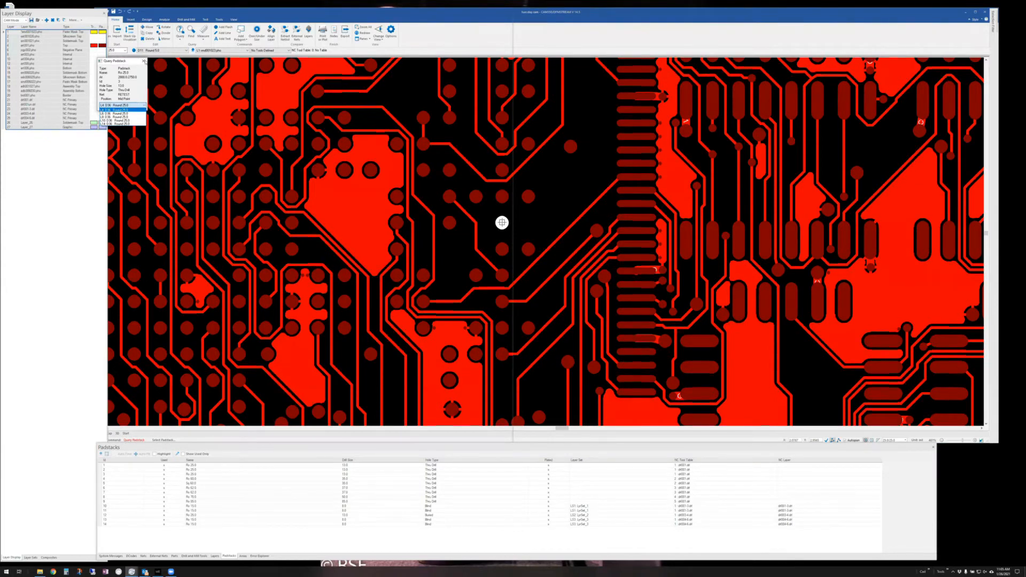
- Close the Query Padstack details and nudge the CAM350 window into place
left_click(143, 61)
left_click(143, 61)
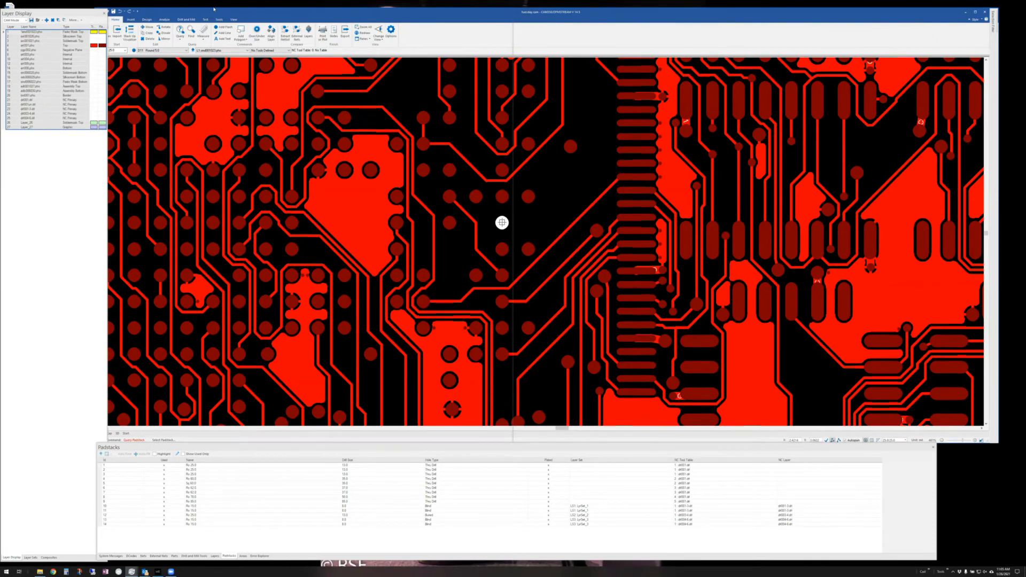
left_click_drag(213, 9, 229, 10)
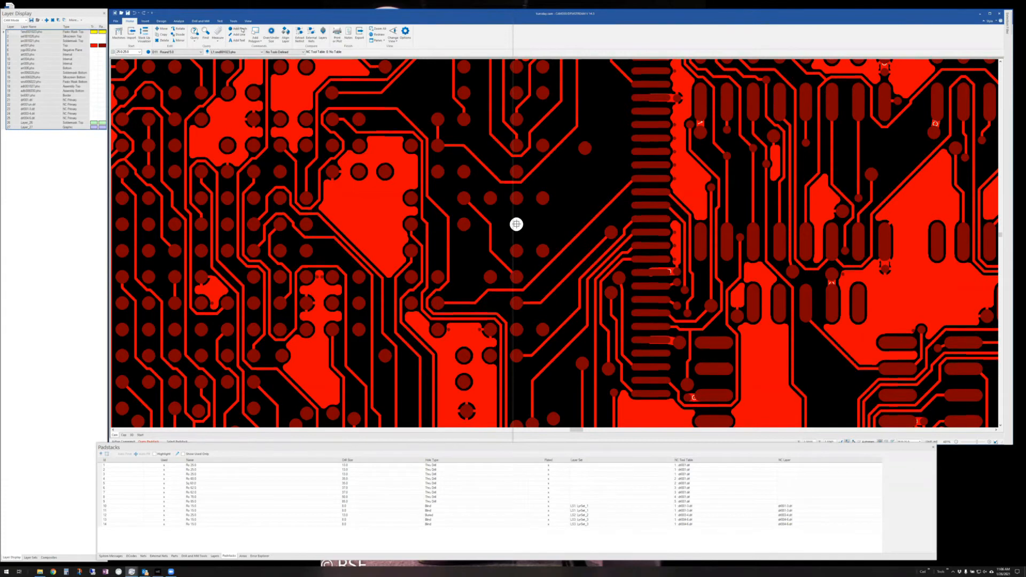
- Query a top-left pad's D-code (D36 Round 25.0 on L4), then show the Design tools
left_click(193, 39)
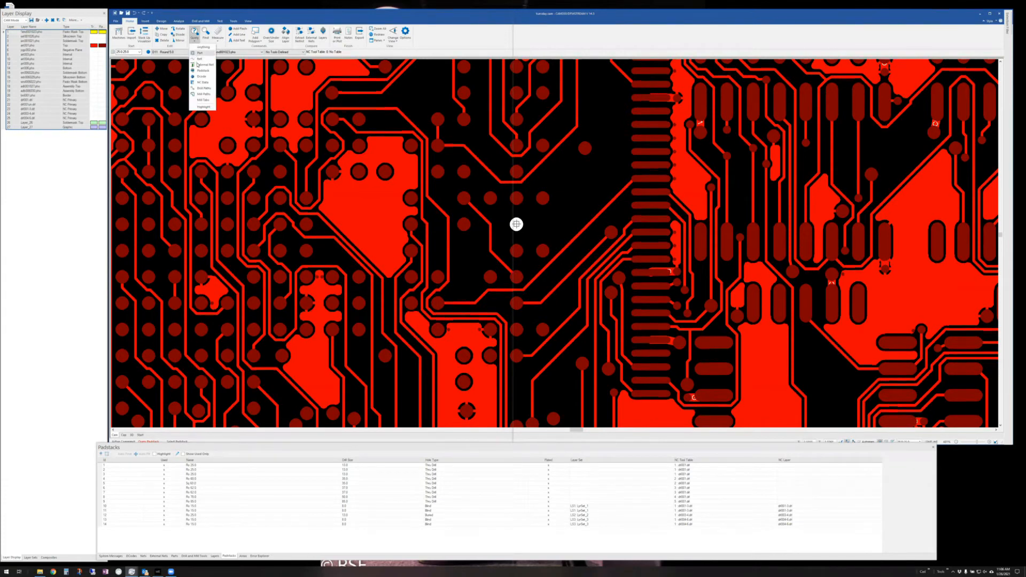
left_click(199, 77)
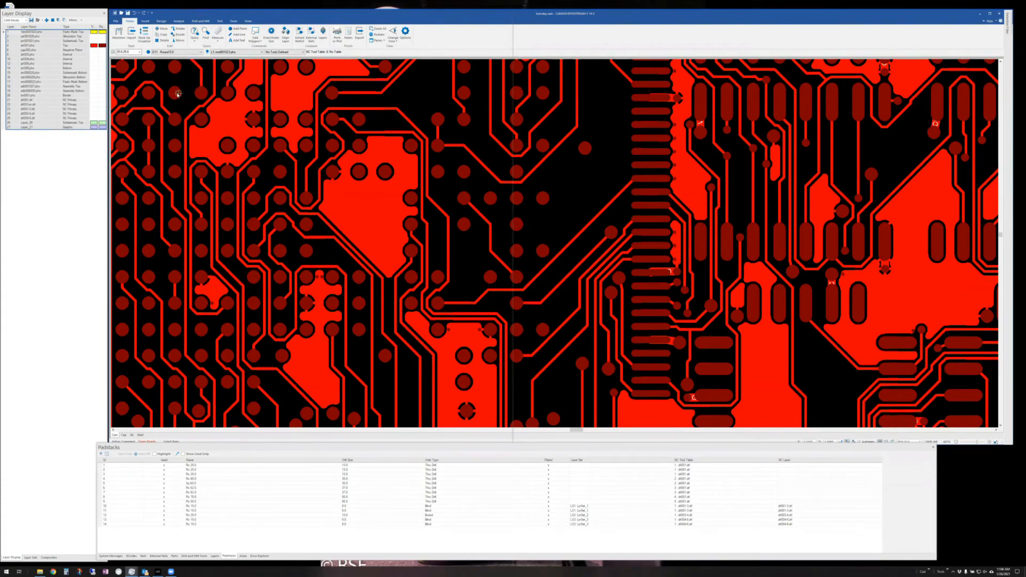
left_click(175, 93)
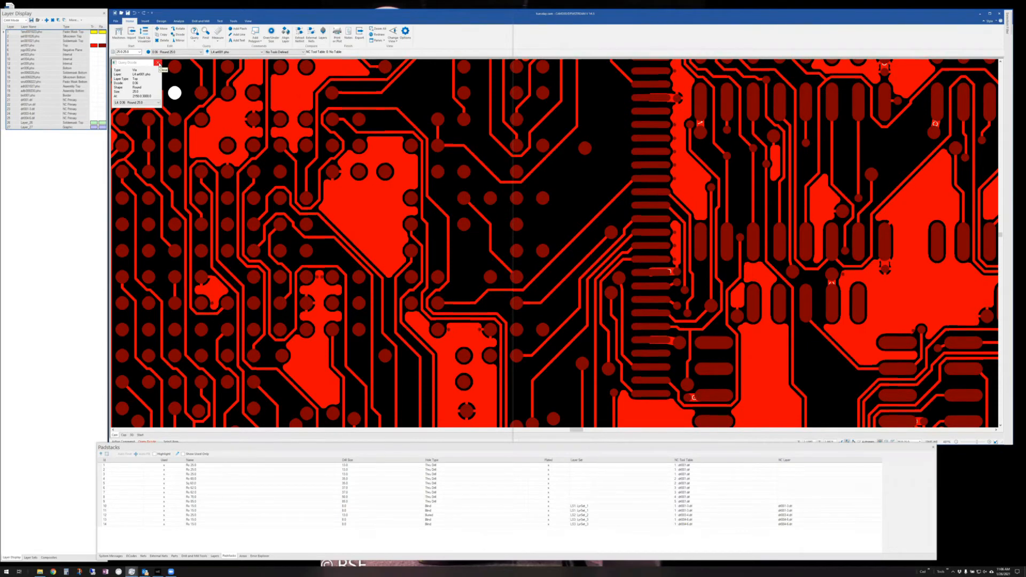
left_click(158, 63)
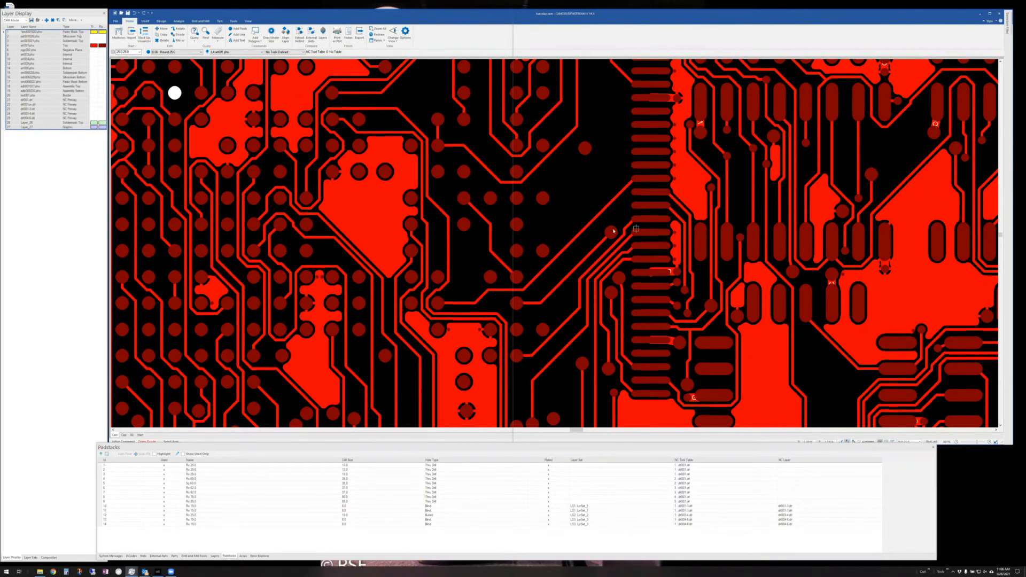
mouse_move(517, 223)
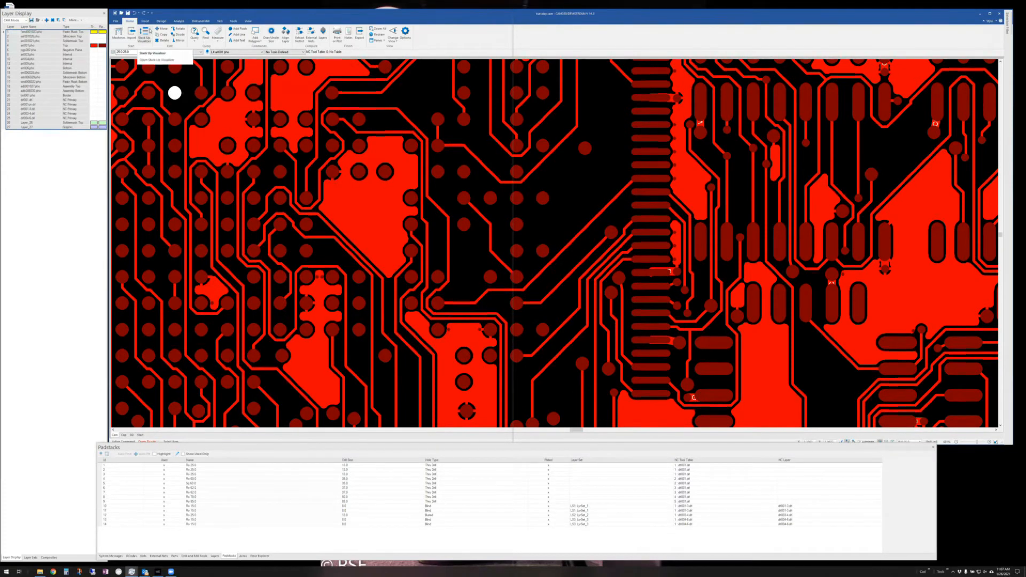
left_click(160, 21)
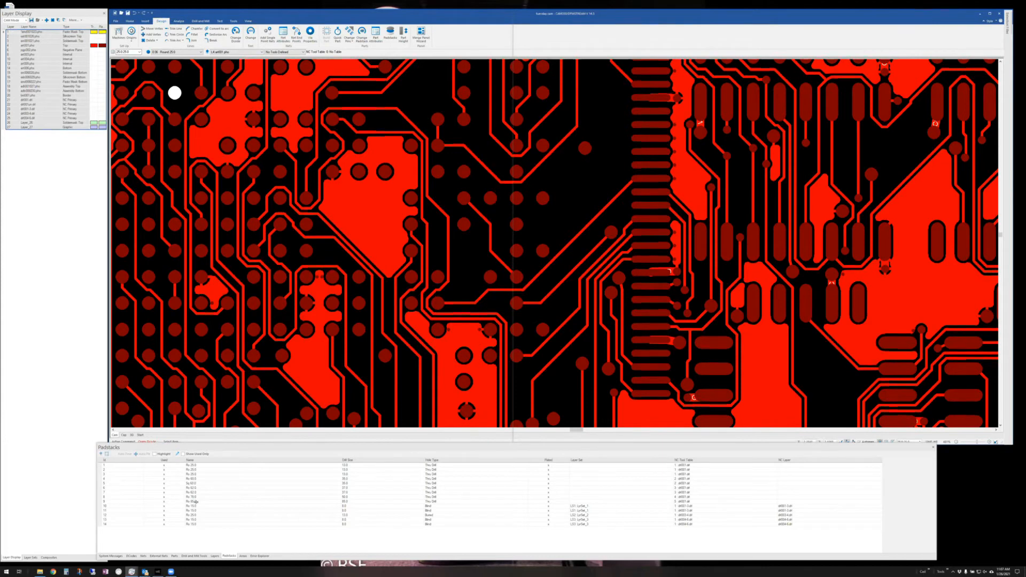
- Add a round D-code 89 of diameter 25 to the aperture table, then start Change Dcode
left_click(129, 556)
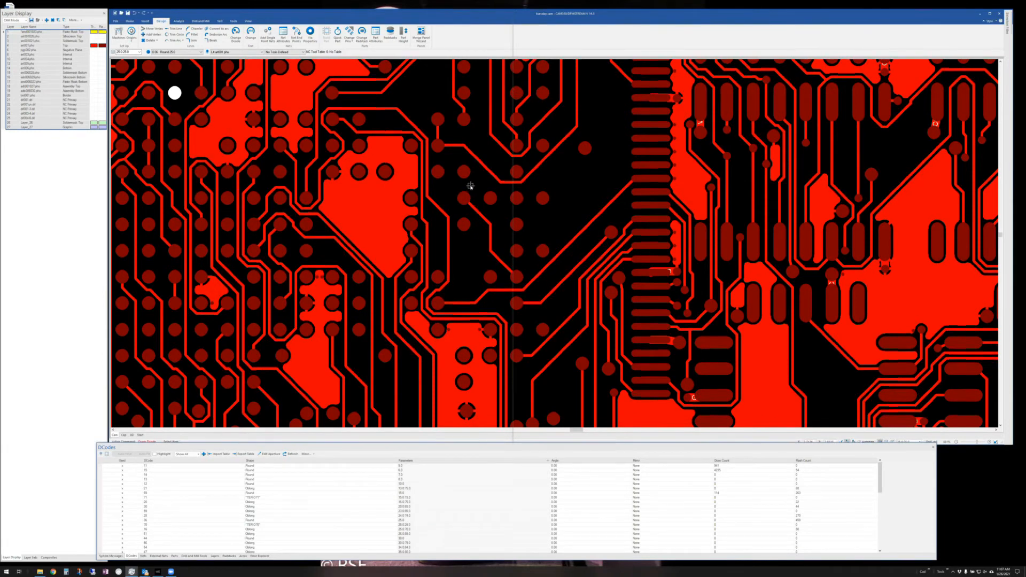
key("a")
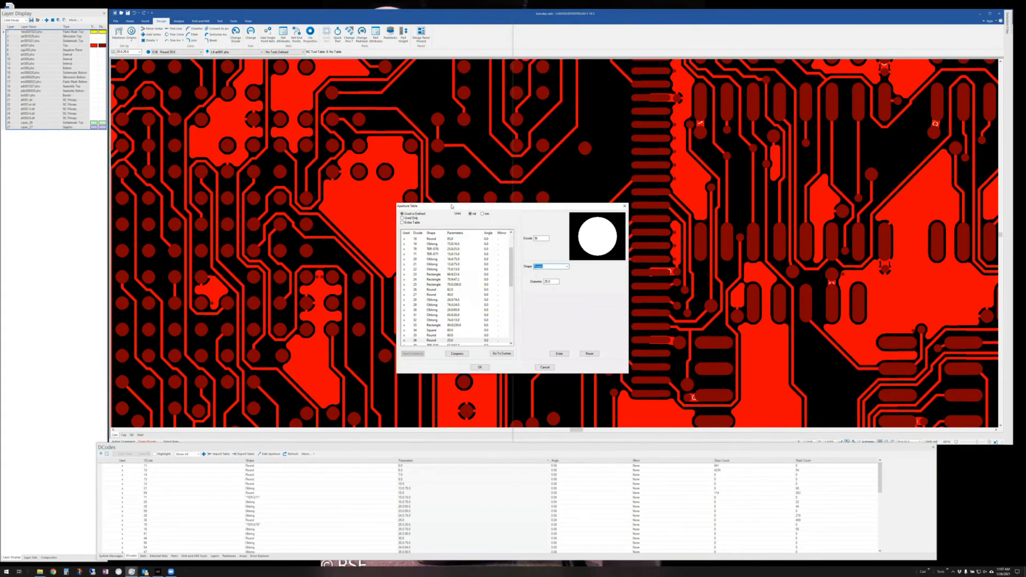
left_click_drag(472, 225, 471, 291)
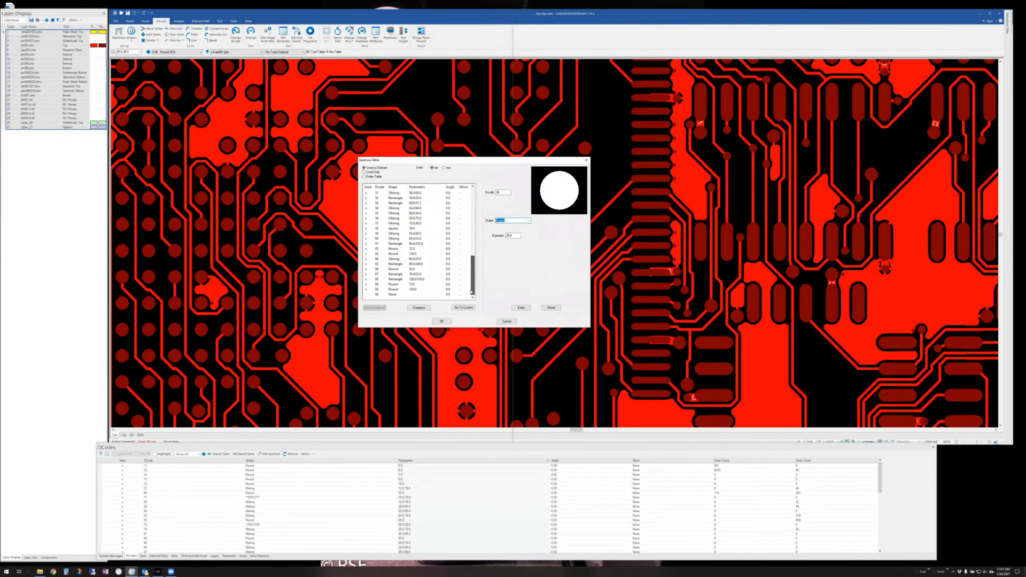
left_click(390, 295)
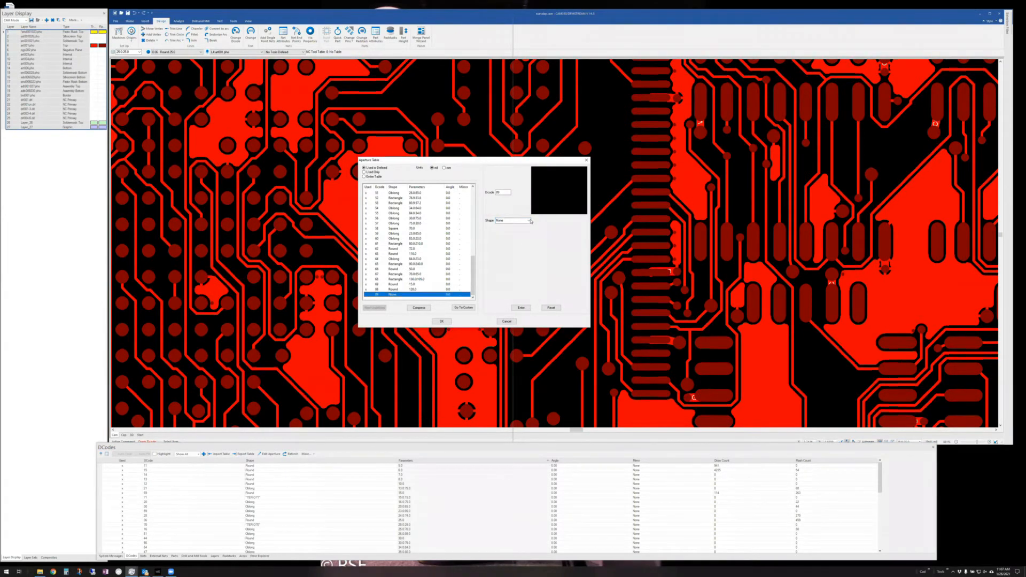
left_click(528, 220)
left_click(516, 230)
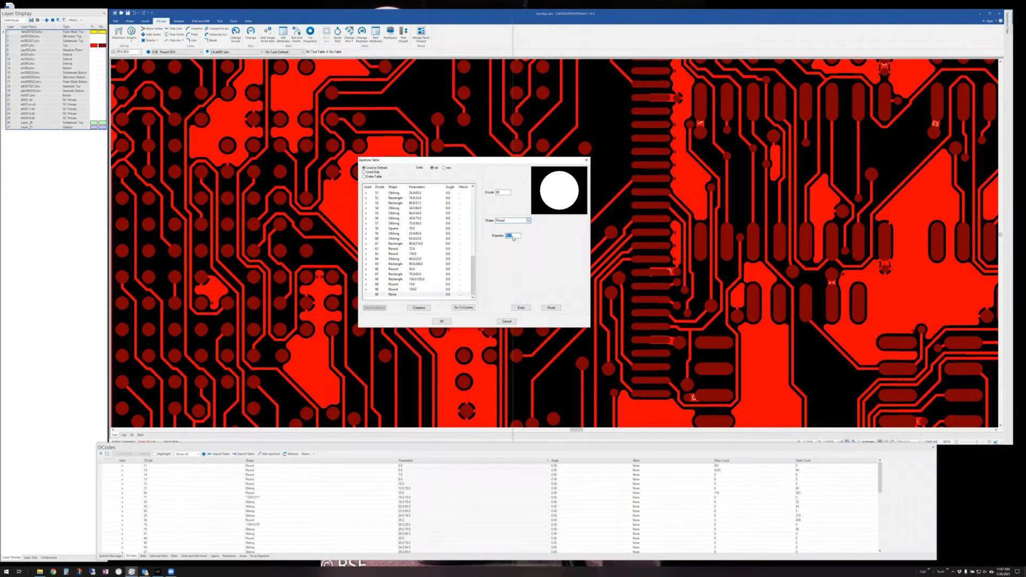
left_click(516, 236)
type("25")
left_click(517, 308)
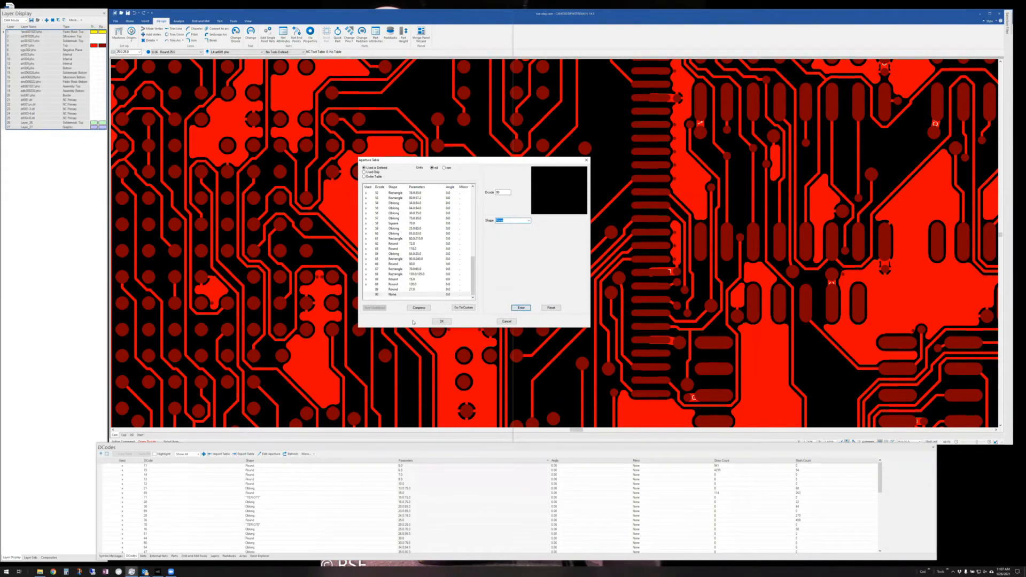
left_click(441, 322)
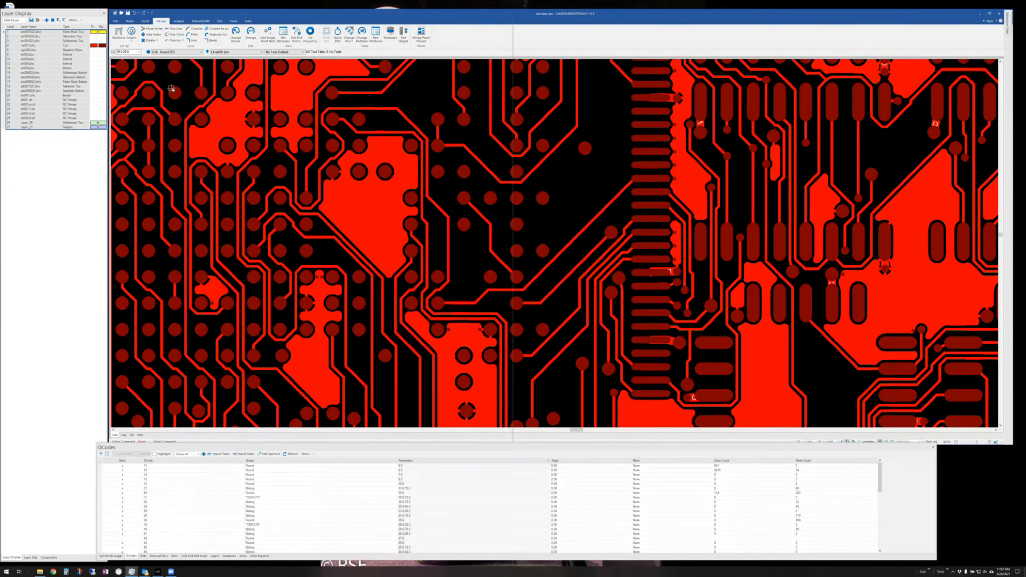
left_click(236, 33)
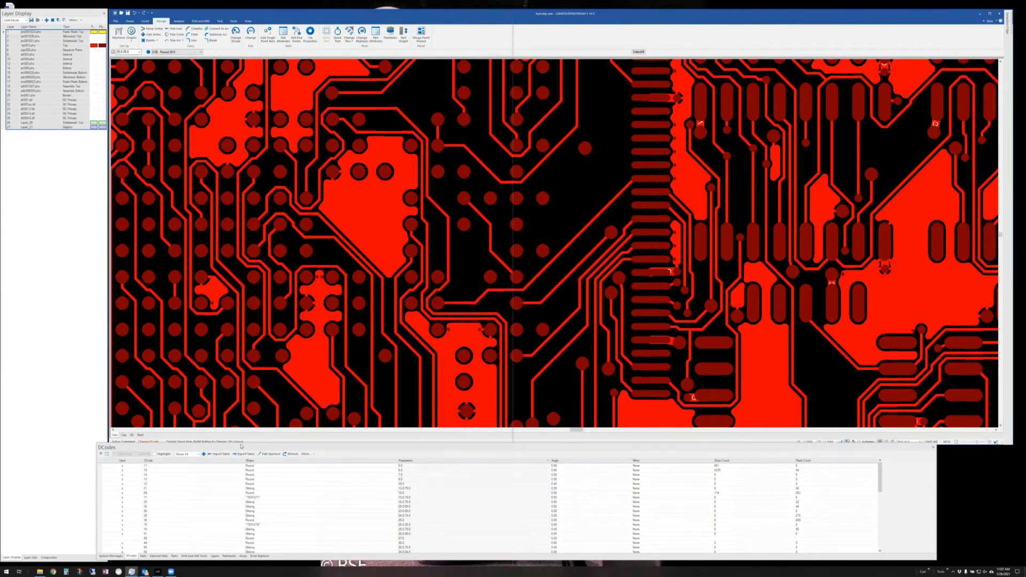
left_click_drag(243, 448, 246, 453)
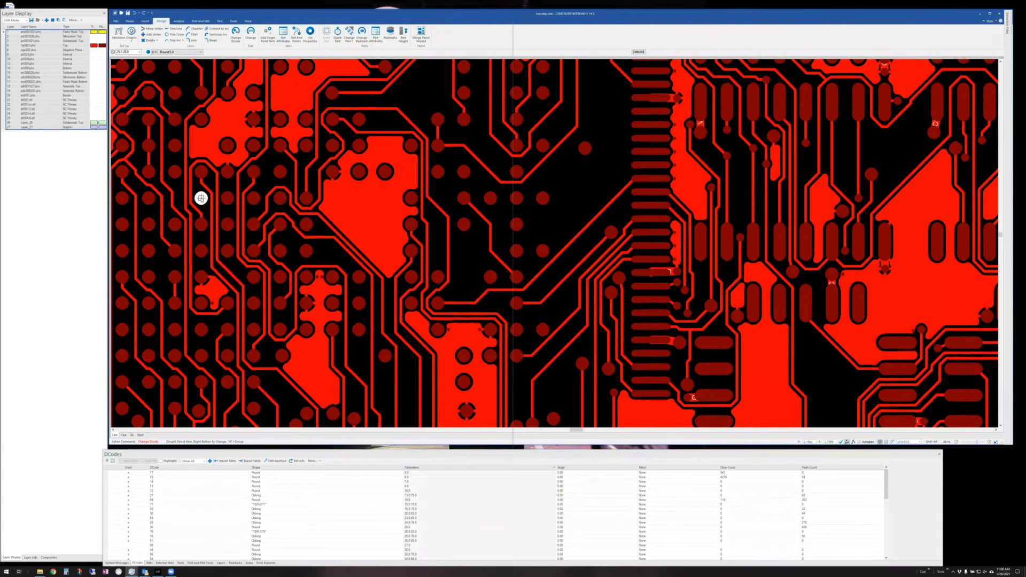
- Try a D-code change on one pad, then on all items, cancel it, and reopen the aperture table
left_click(200, 199)
right_click(200, 199)
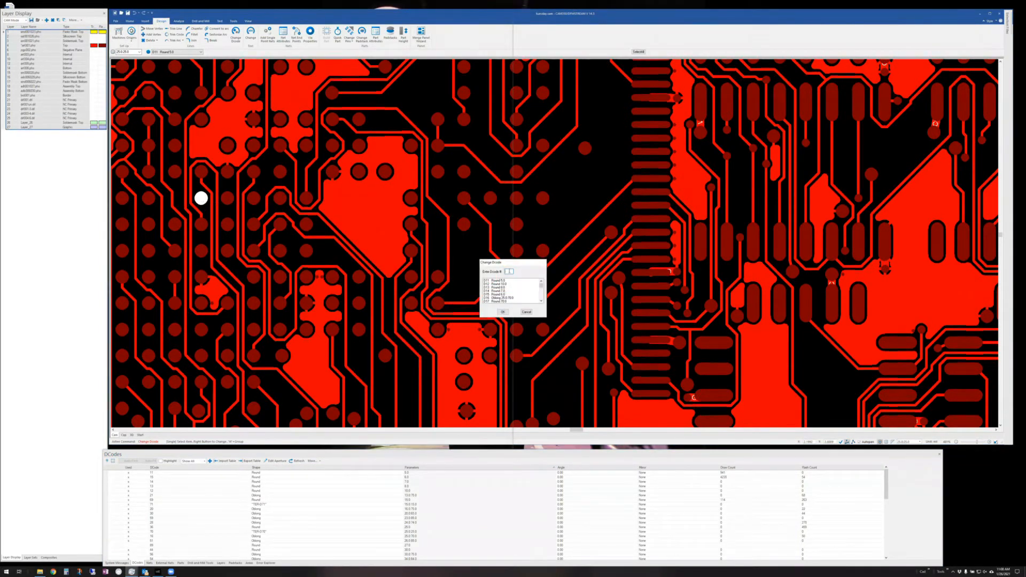
left_click_drag(541, 287, 542, 298)
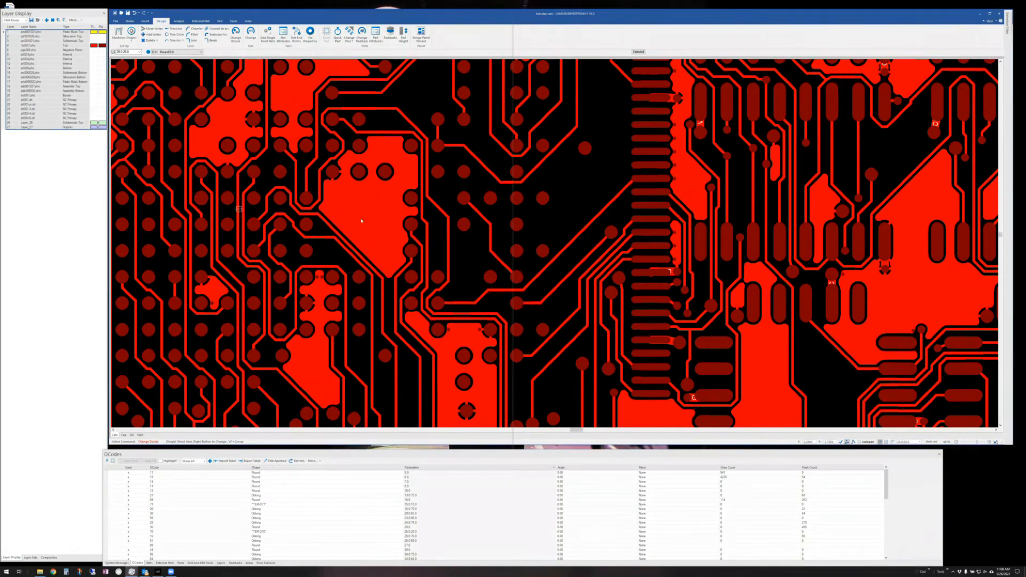
key("ctrl+a")
right_click(493, 223)
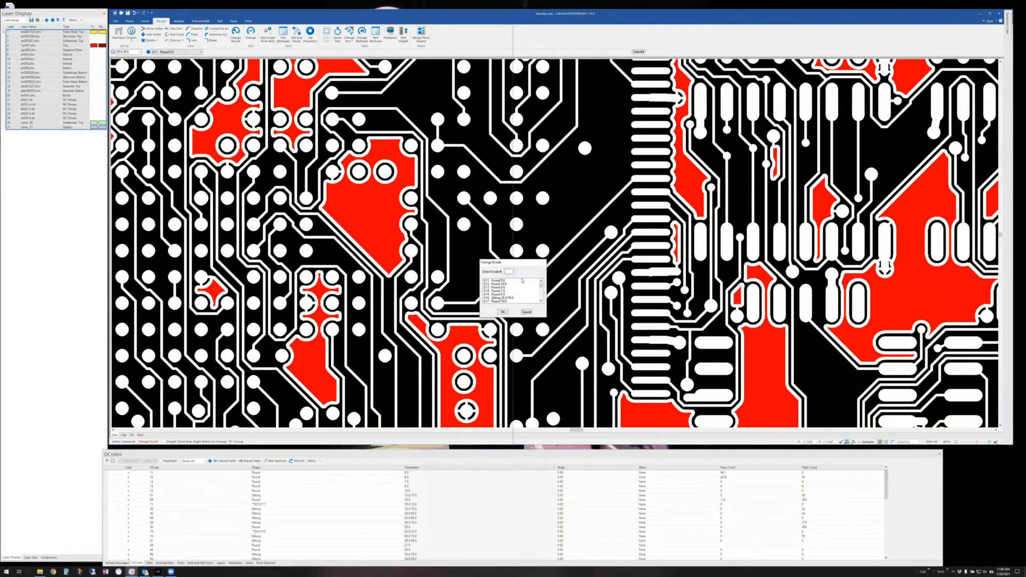
left_click(526, 312)
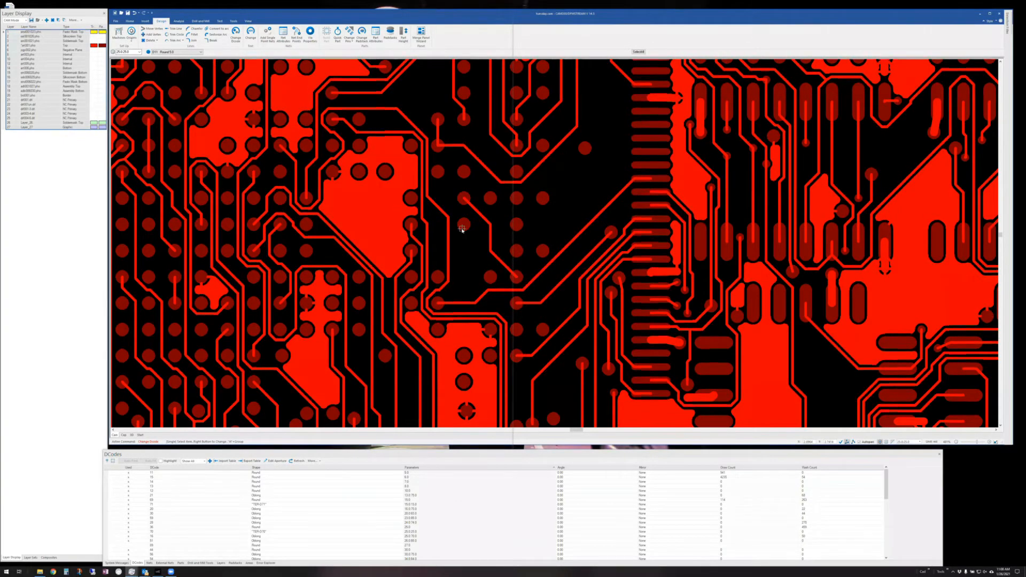
key("Escape")
key("a")
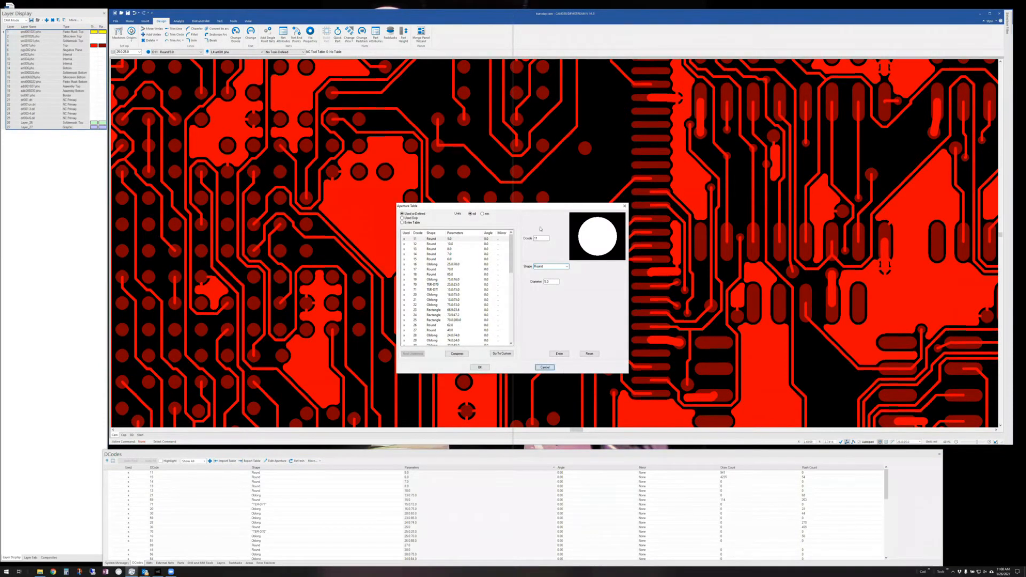
- Close the aperture table unchanged, label all pads with D-codes, and restart Change Dcode
left_click(544, 367)
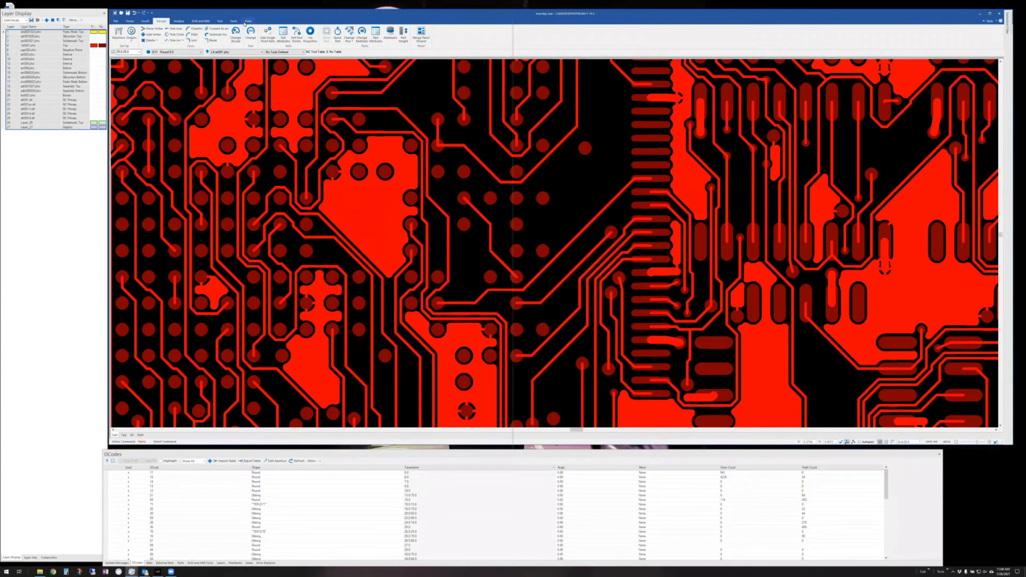
left_click(248, 21)
left_click(273, 29)
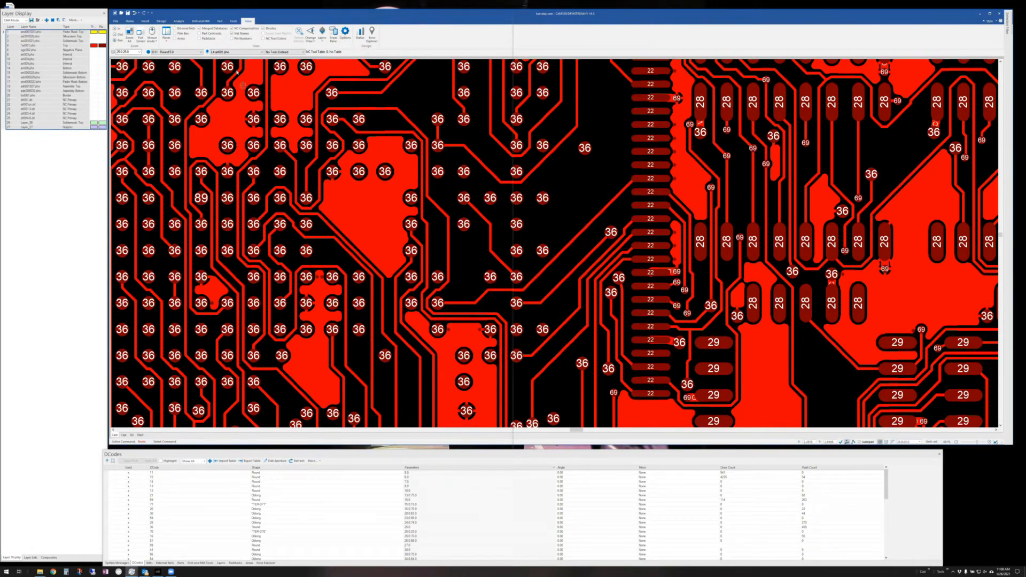
left_click(159, 22)
left_click(236, 32)
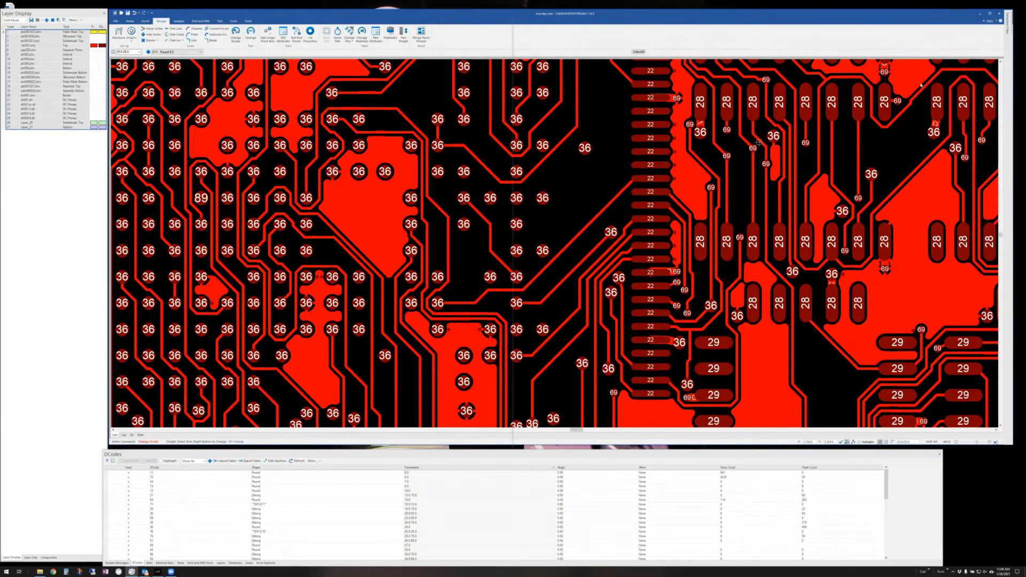
mouse_move(1003, 27)
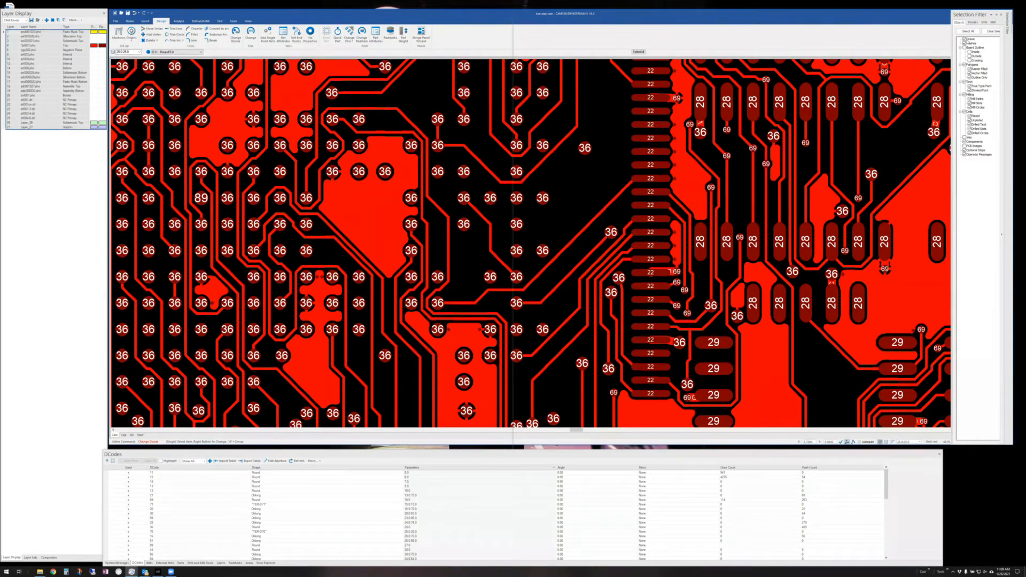
- Window-select the D36 pads with draws excluded, then cancel the D-code change
left_click(964, 39)
key("w")
left_click(137, 191)
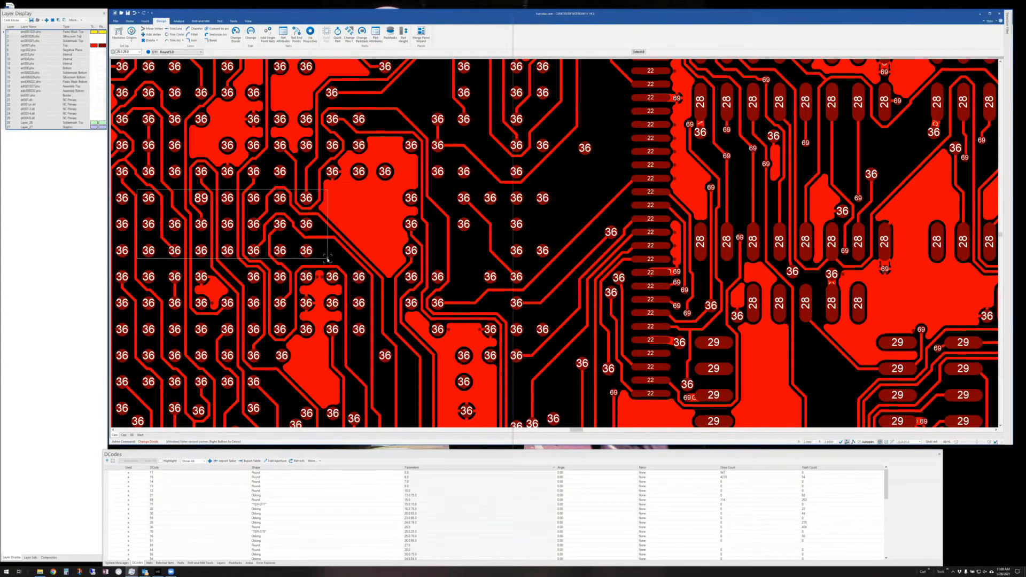
left_click(328, 259)
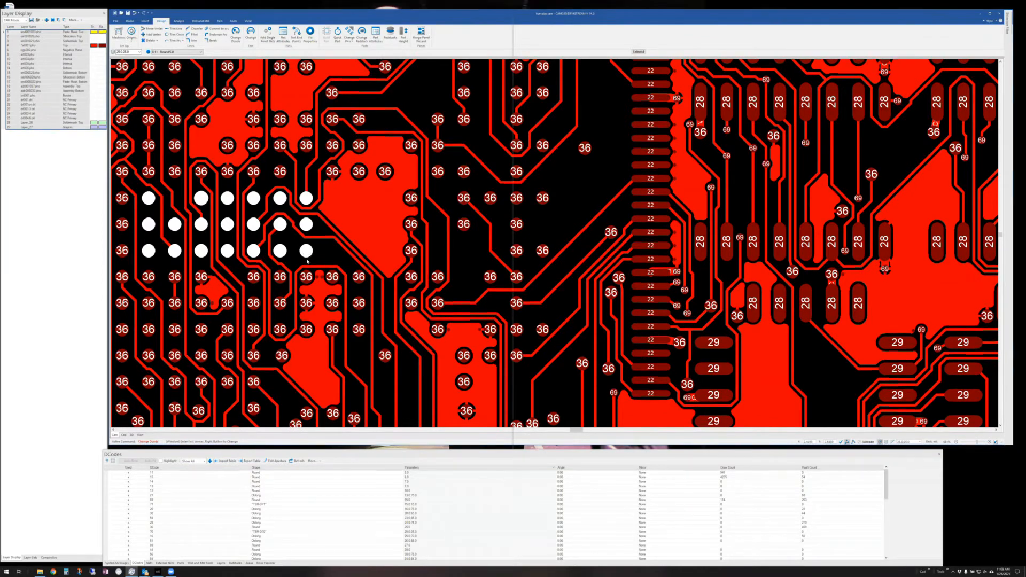
right_click(307, 260)
left_click(527, 312)
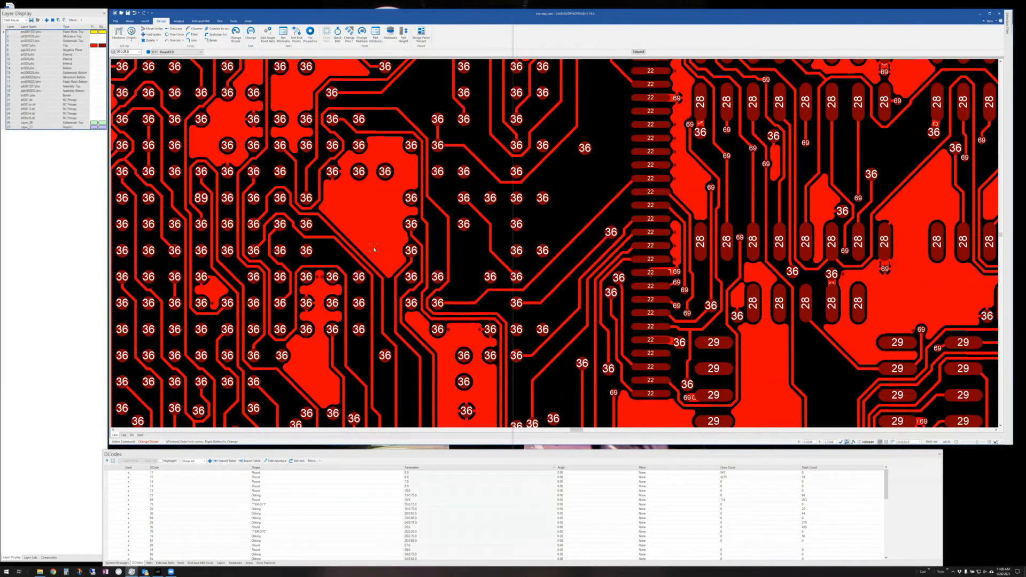
key("Escape")
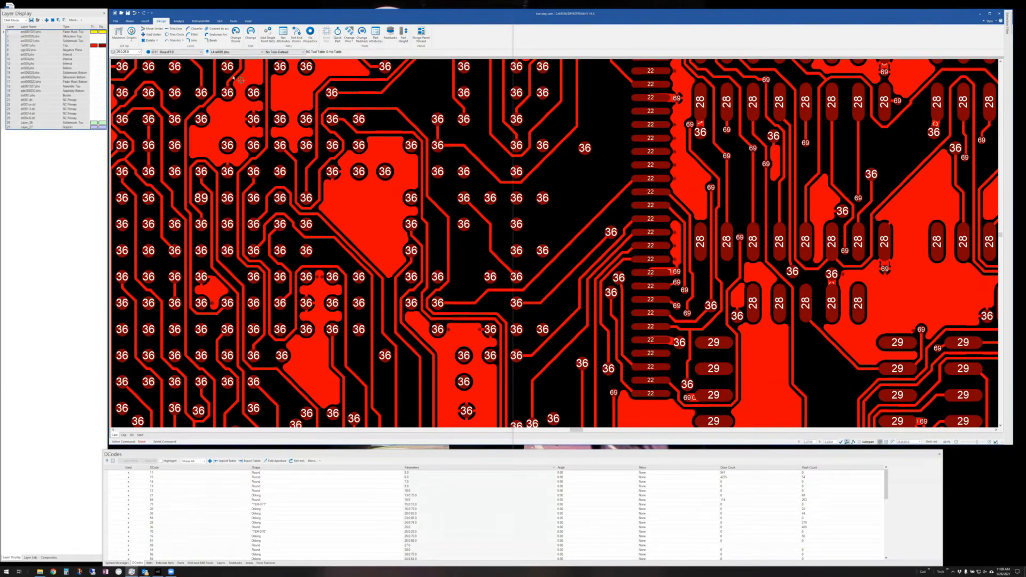
- Pin and widen the Selection Filter, trying D-code choices such as D36 only and all D-codes
left_click(236, 35)
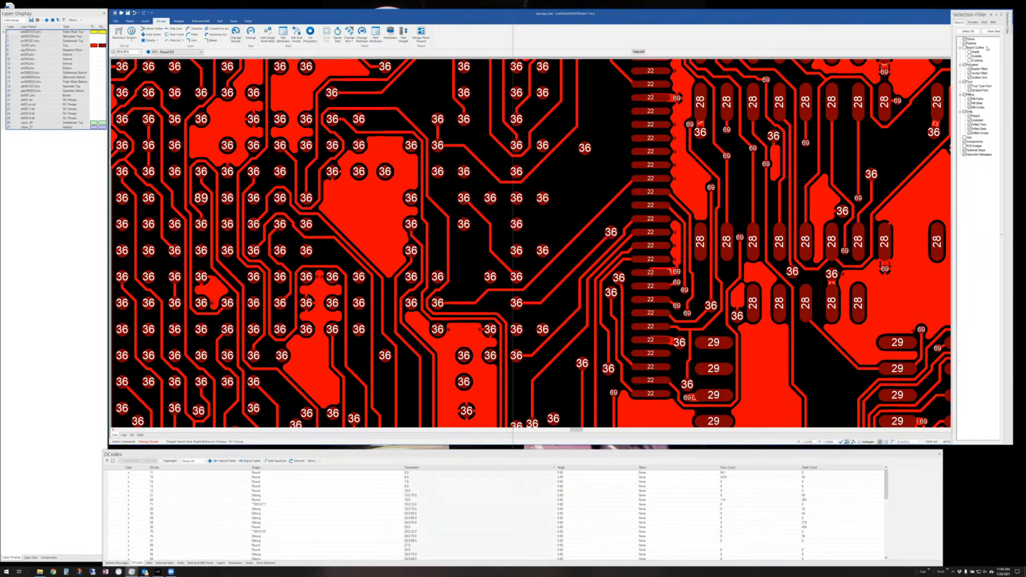
left_click(996, 15)
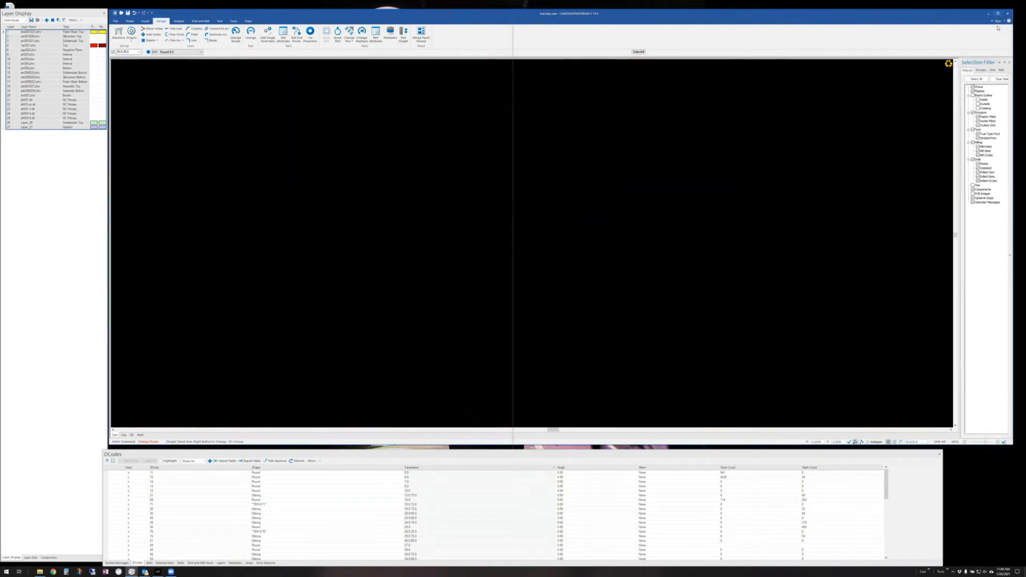
left_click(981, 70)
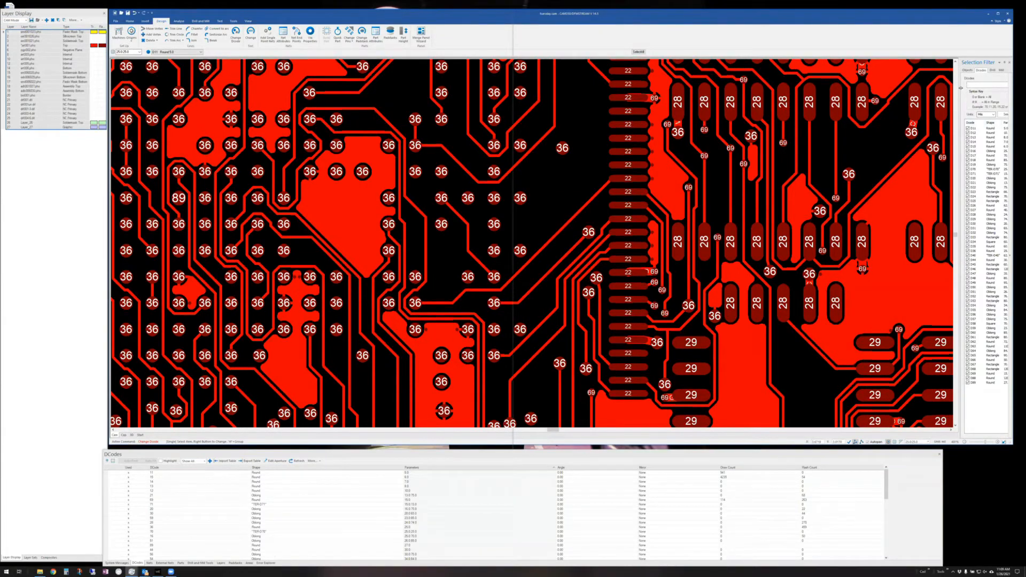
left_click_drag(960, 101, 858, 100)
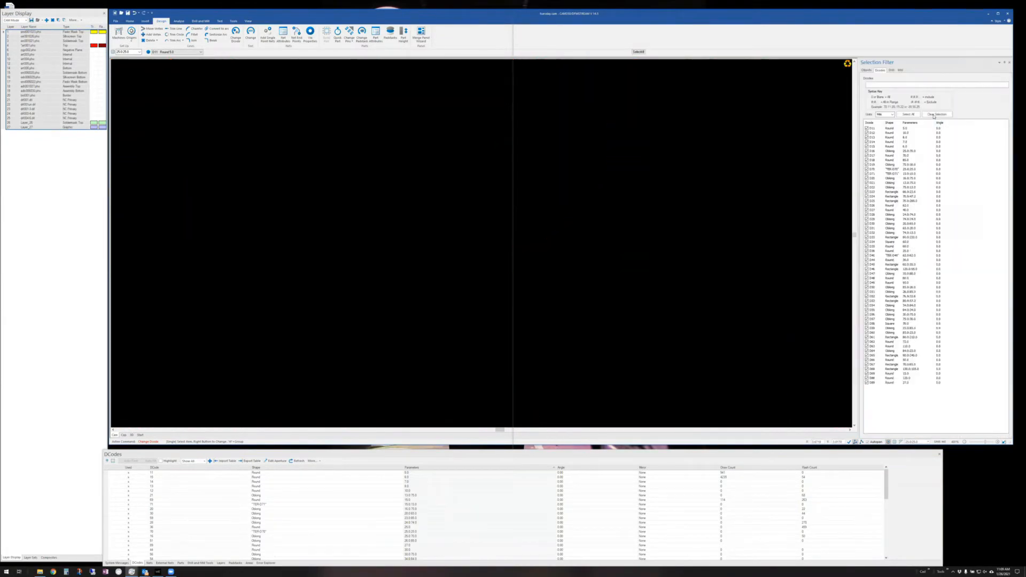
left_click(936, 114)
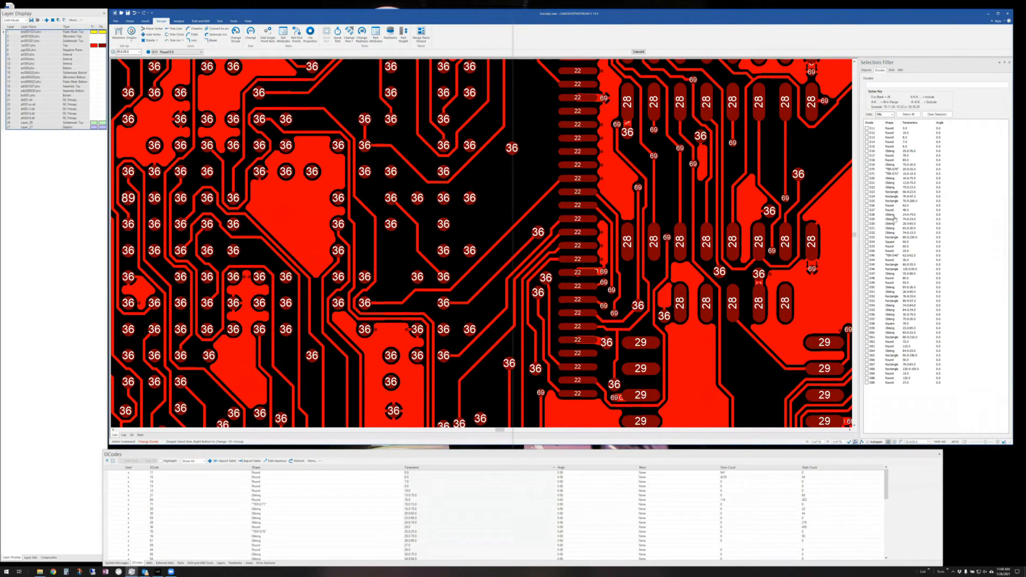
left_click(867, 250)
left_click(911, 115)
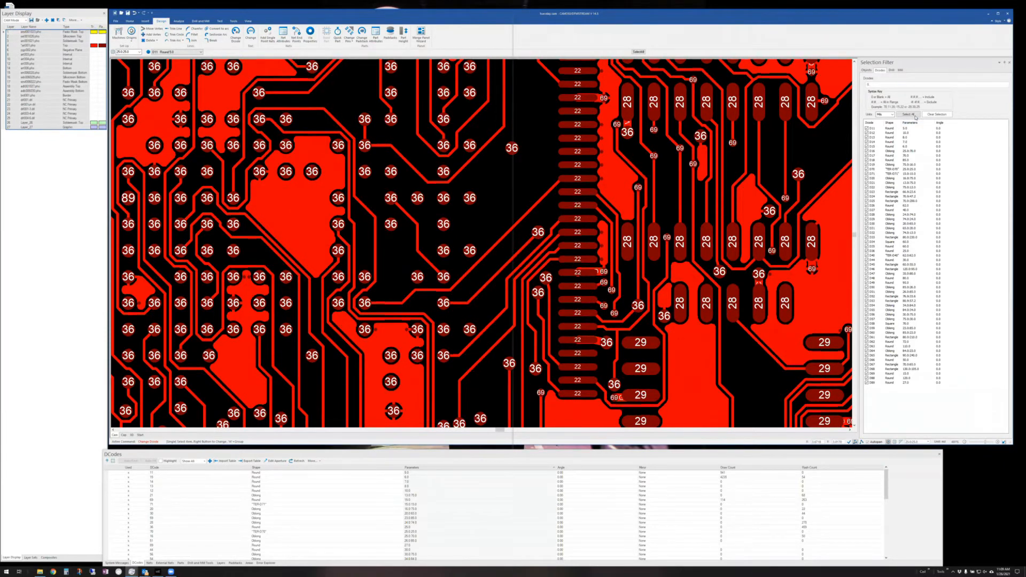
- Exclude draws, select all pads, cancel their D-code change, and clear the D-code checks
left_click(866, 70)
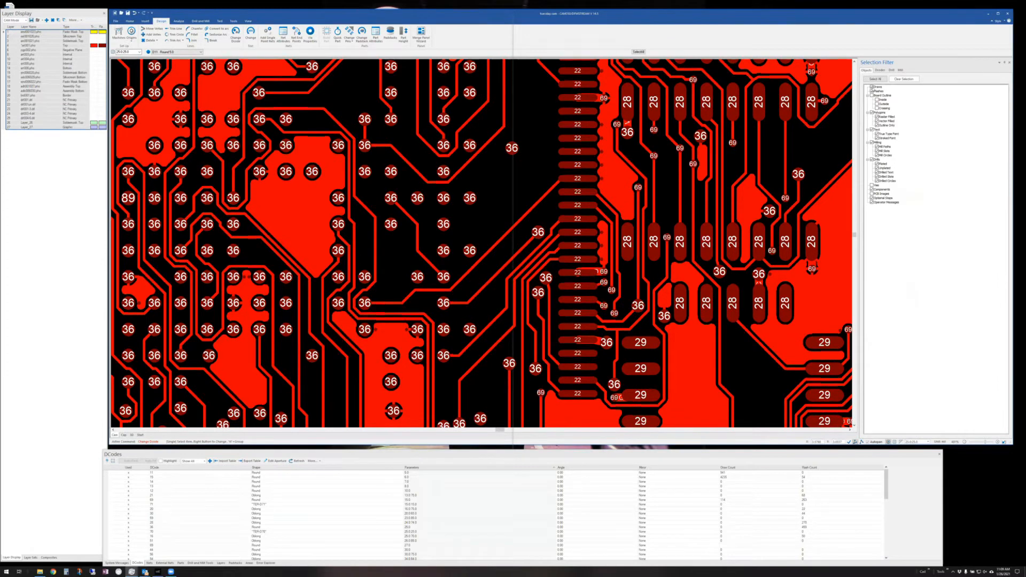
left_click(872, 87)
left_click(639, 52)
right_click(549, 267)
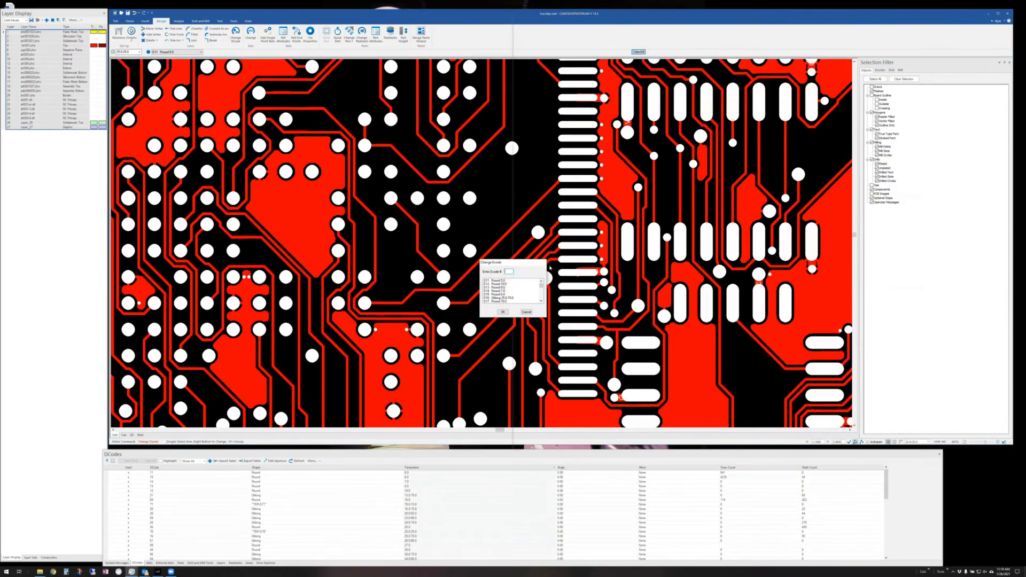
left_click(527, 312)
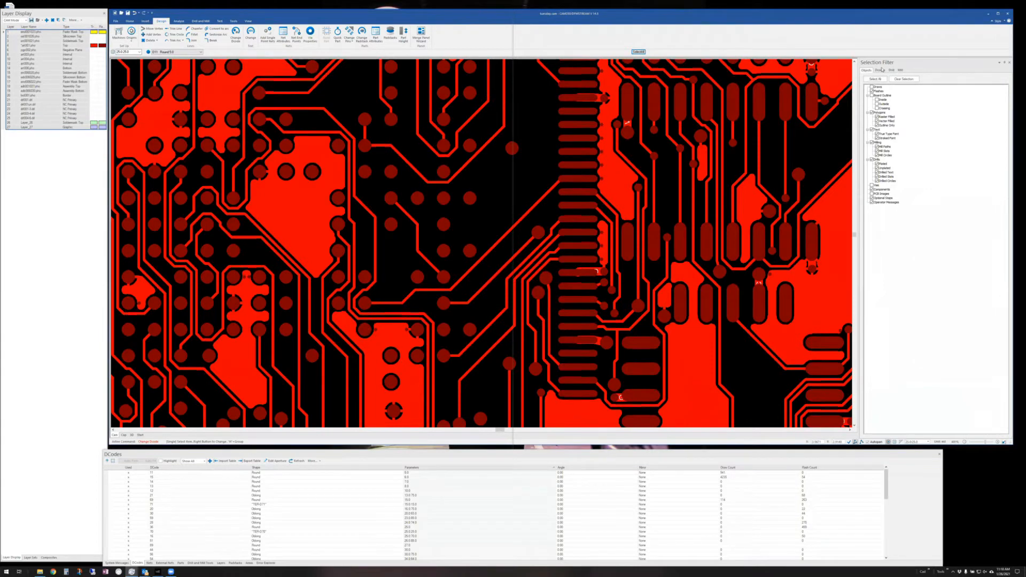
left_click(880, 70)
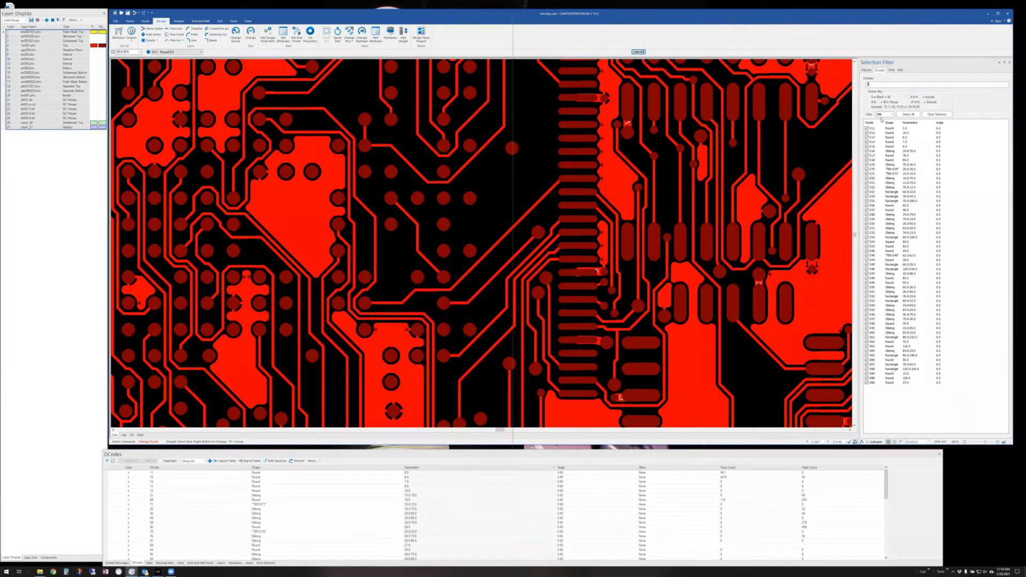
left_click(936, 114)
left_click(866, 70)
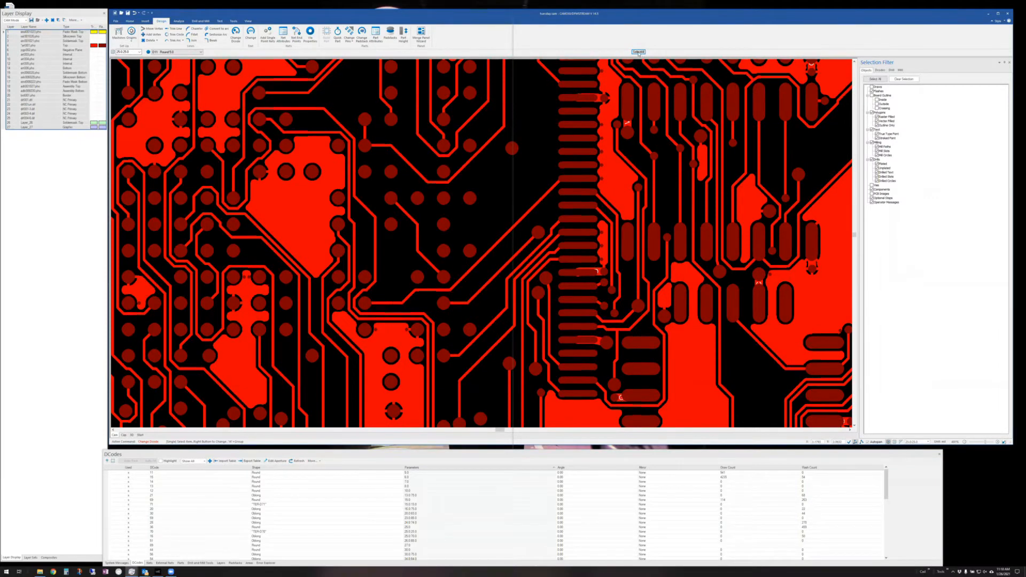
right_click(470, 222)
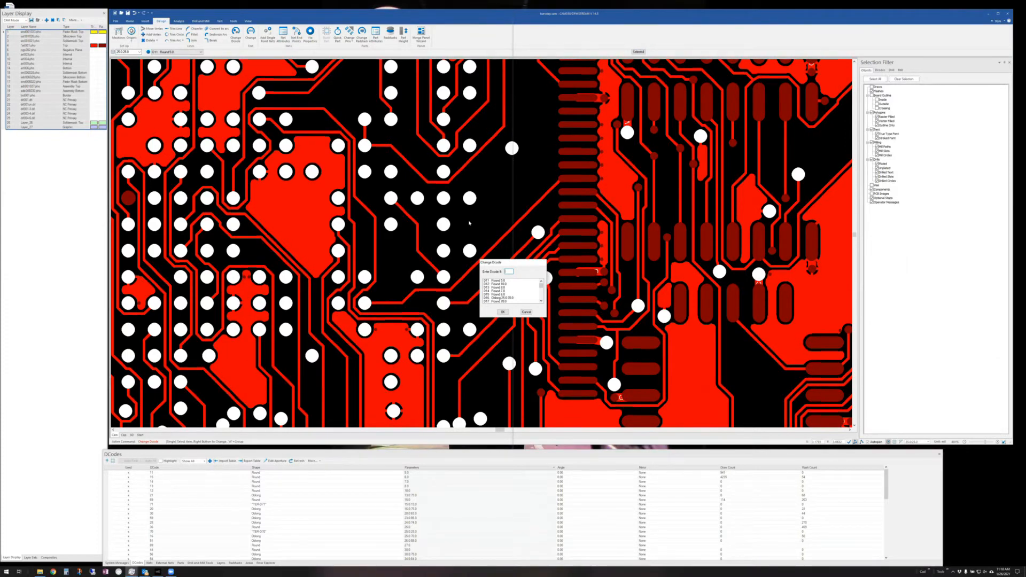
left_click(527, 312)
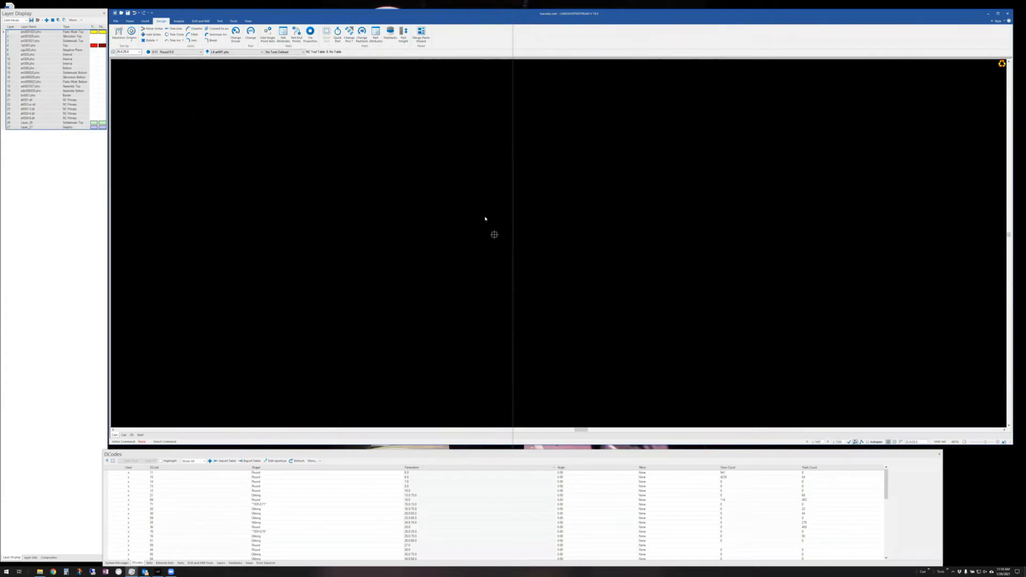
key("a")
scroll(464, 325, "down", 3)
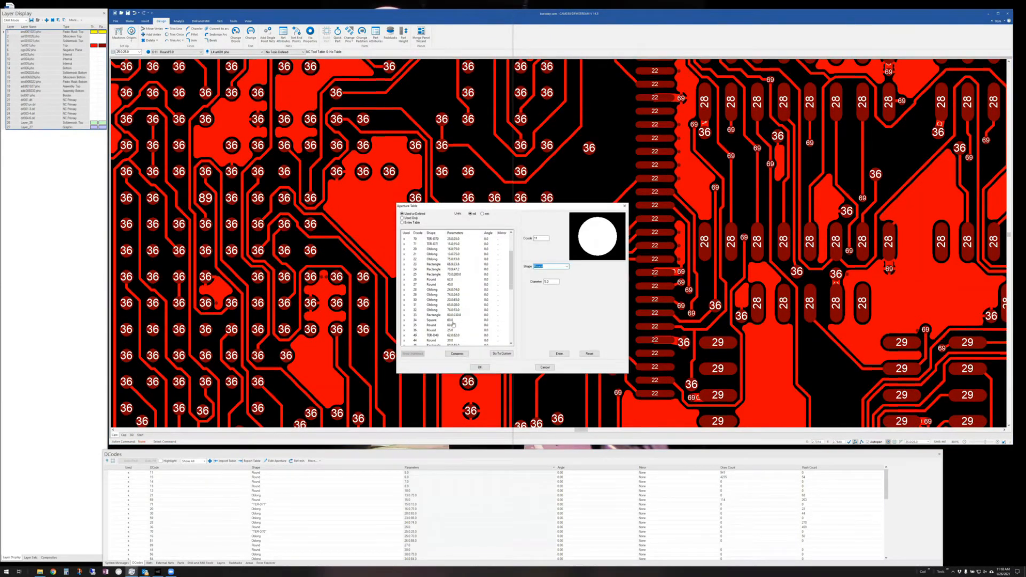
left_click(431, 330)
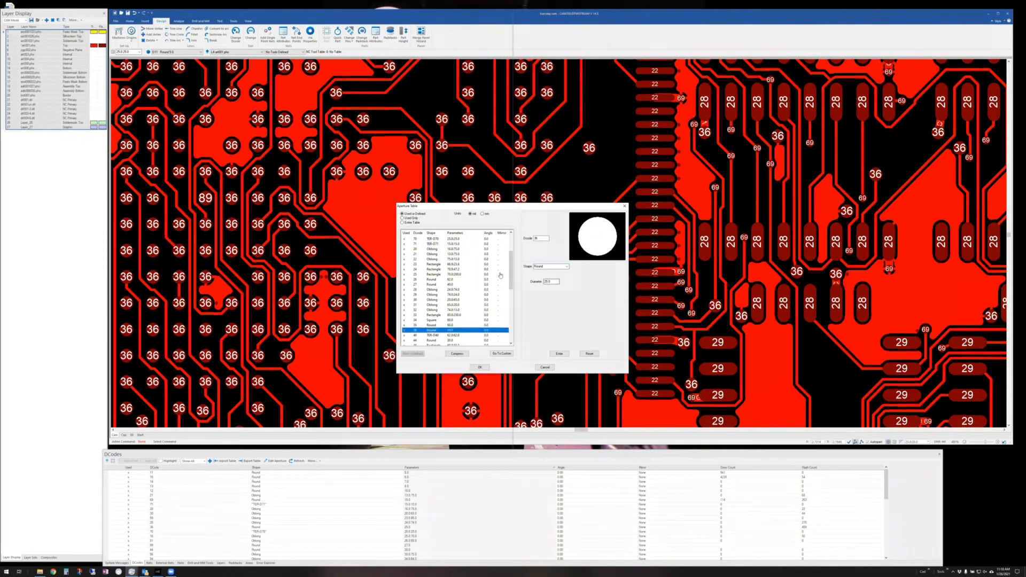
left_click(552, 282)
double_click(553, 282)
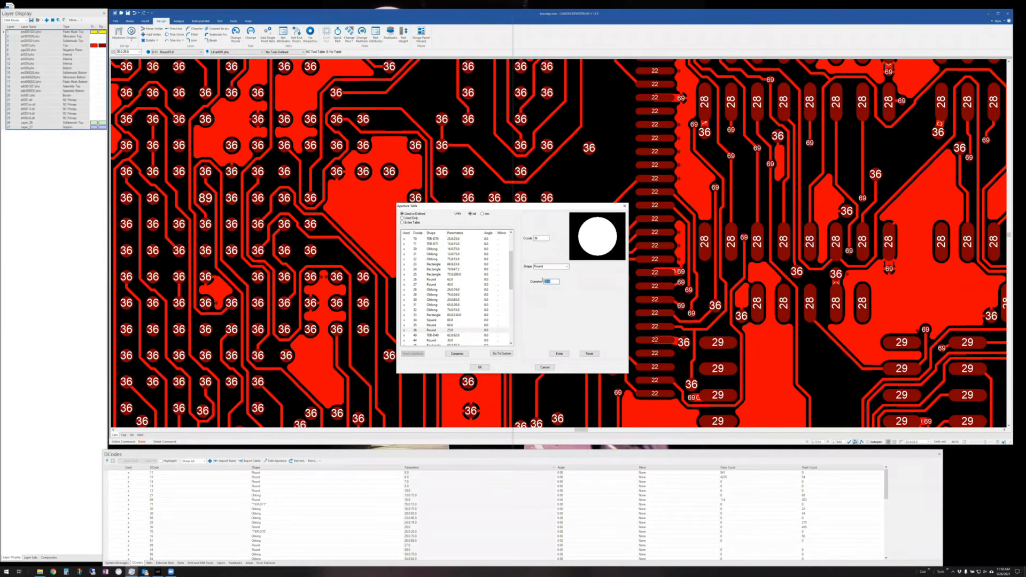
type("30")
left_click(542, 368)
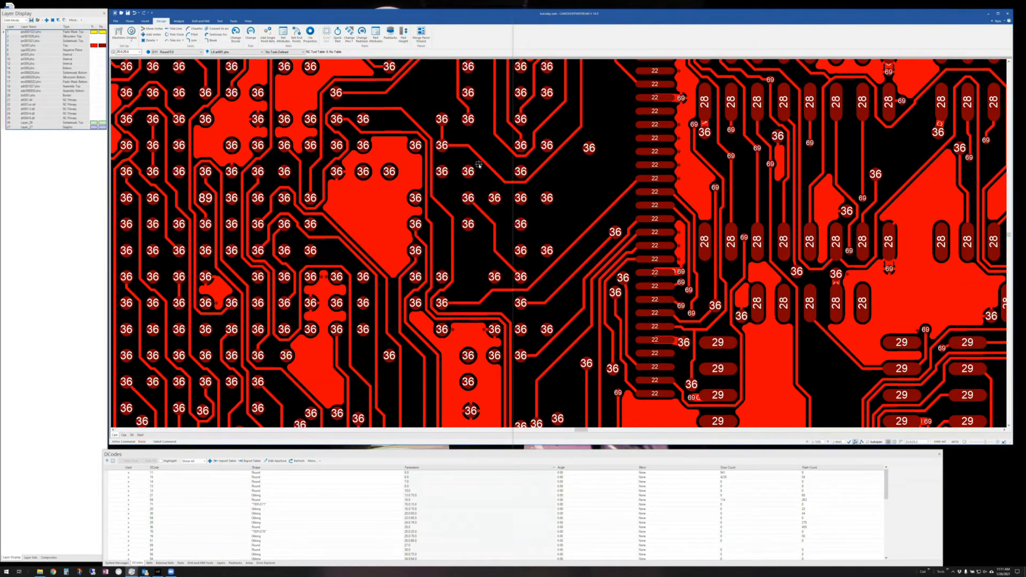
- Move a trace on the board to a new position
left_click(131, 21)
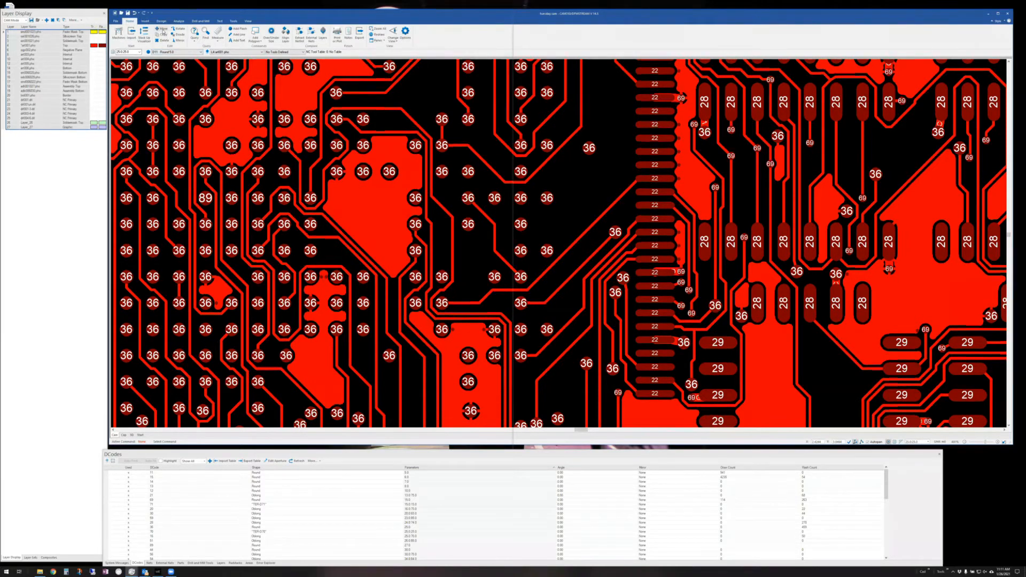
left_click(162, 29)
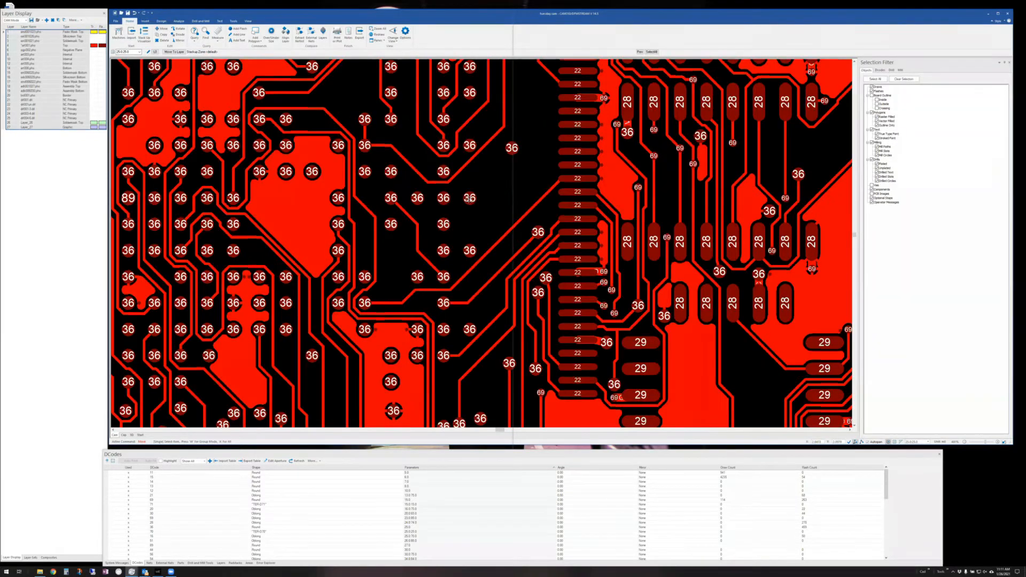
left_click(469, 197)
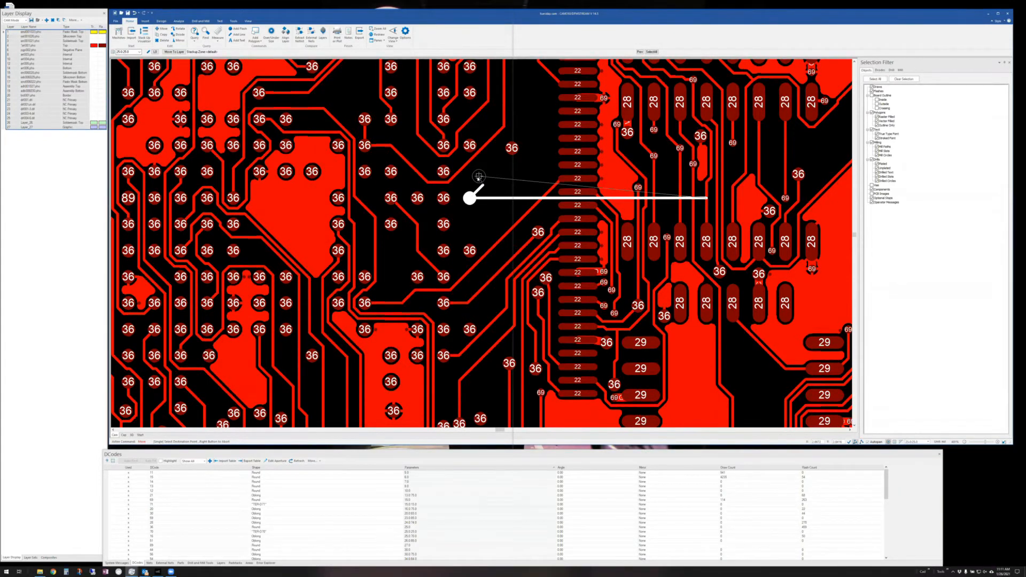
left_click(472, 182)
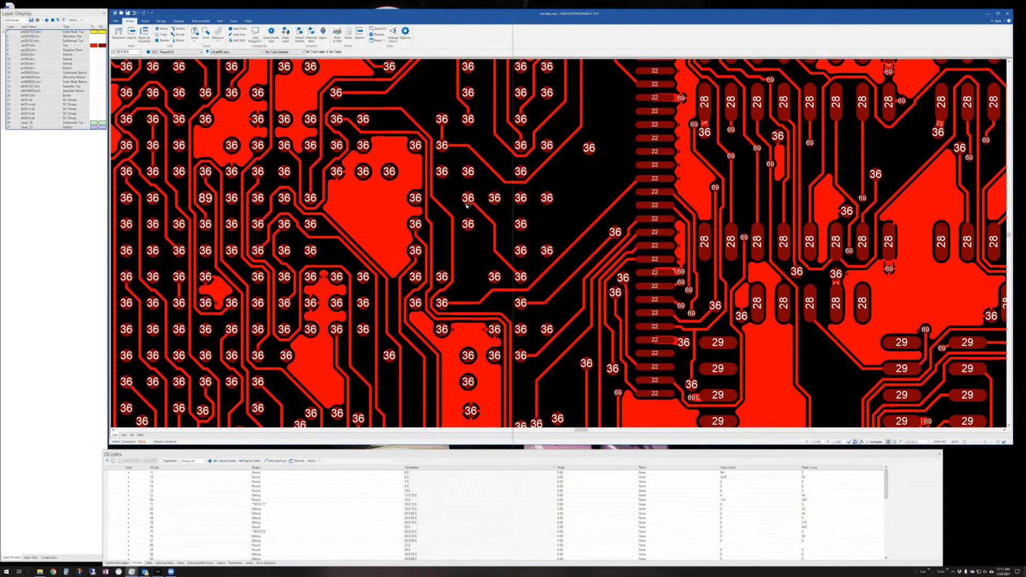
- Restrict work to layer art001.pho and move a round pad to a new location
left_click(23, 46)
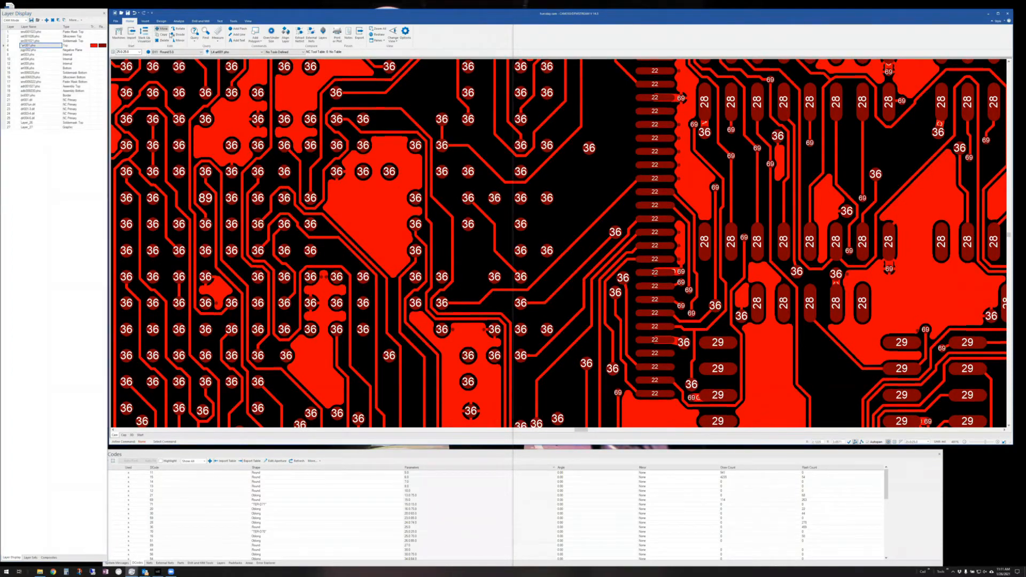
left_click(162, 28)
left_click(417, 198)
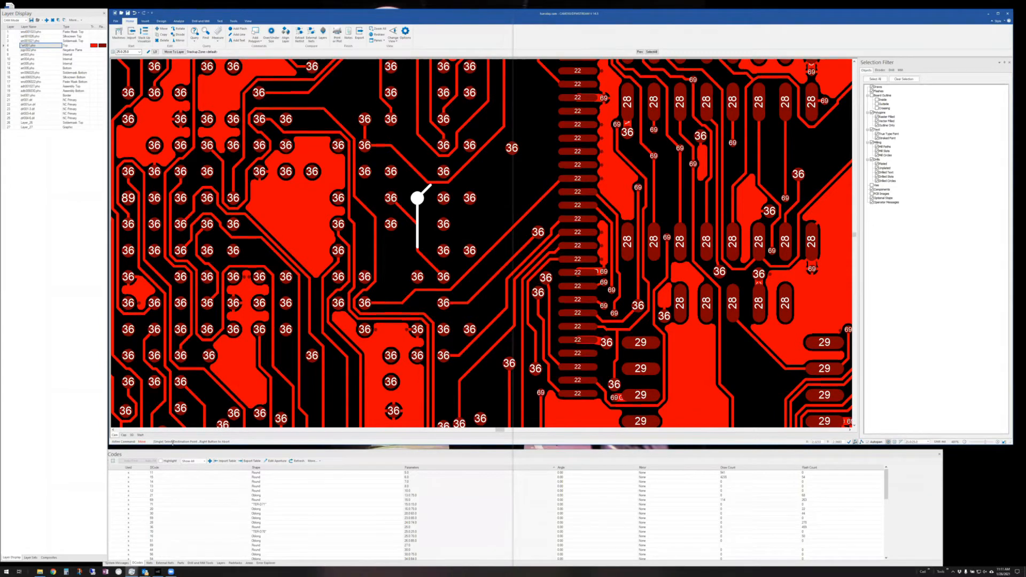
left_click(491, 216)
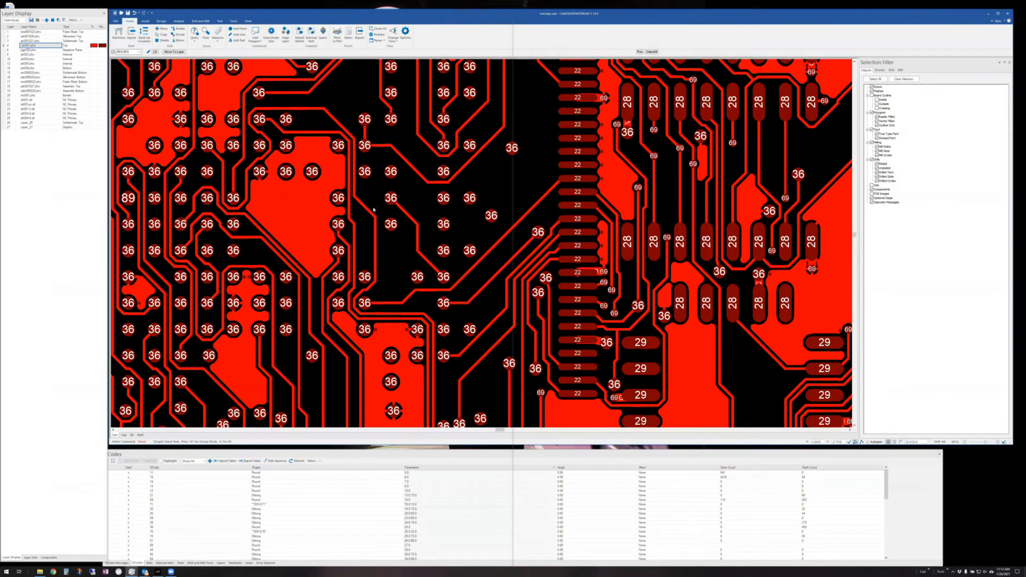
- Window-select the traces and pads around the connector, move them, then undo the move
key("w")
left_click(348, 118)
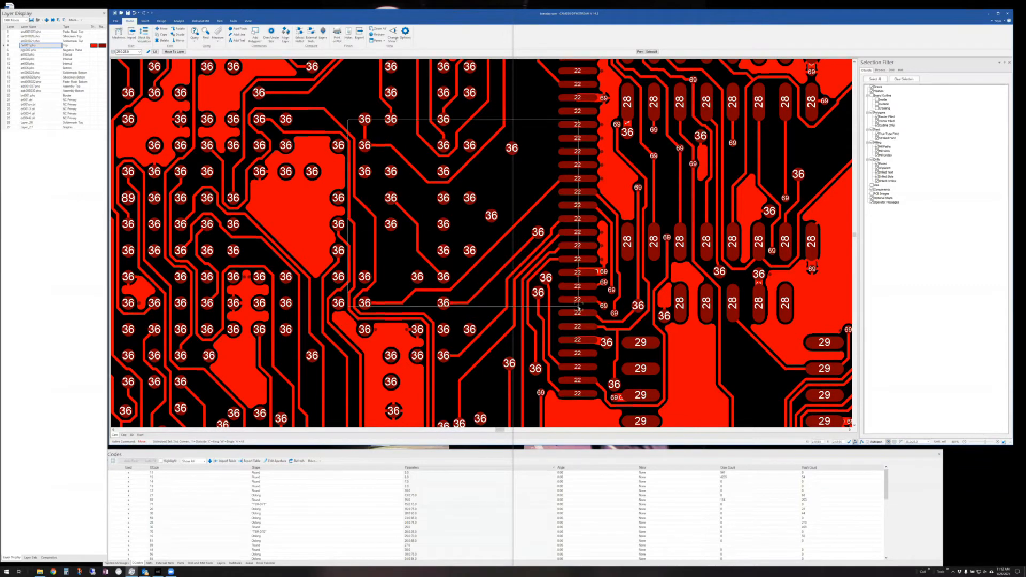
left_click(579, 307)
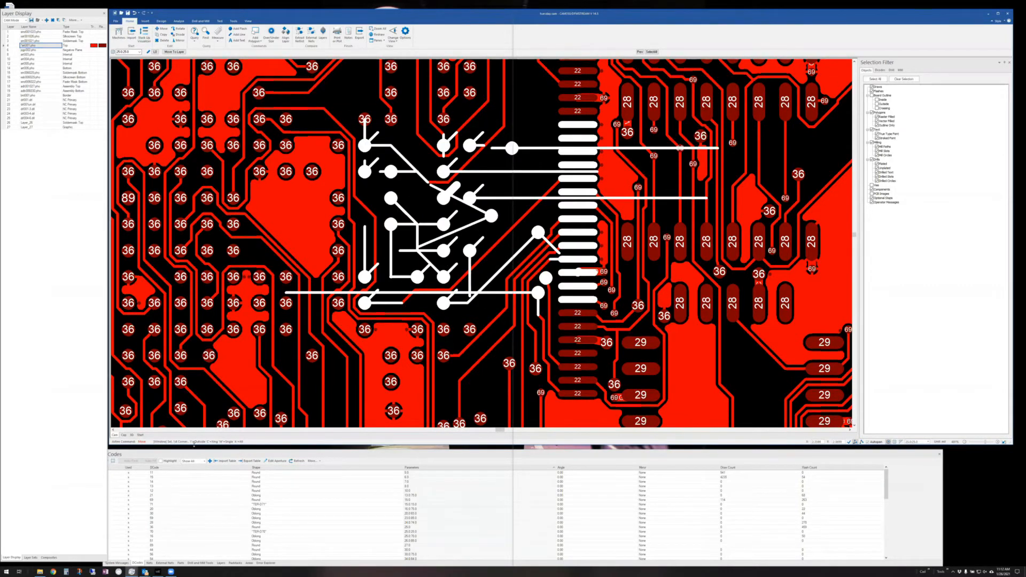
right_click(444, 307)
left_click(442, 305)
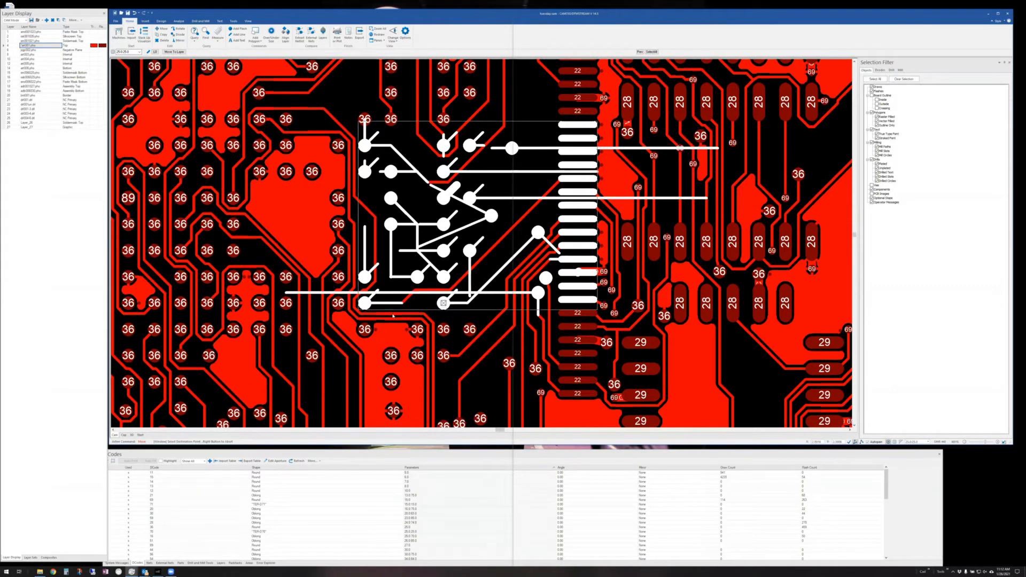
left_click(211, 367)
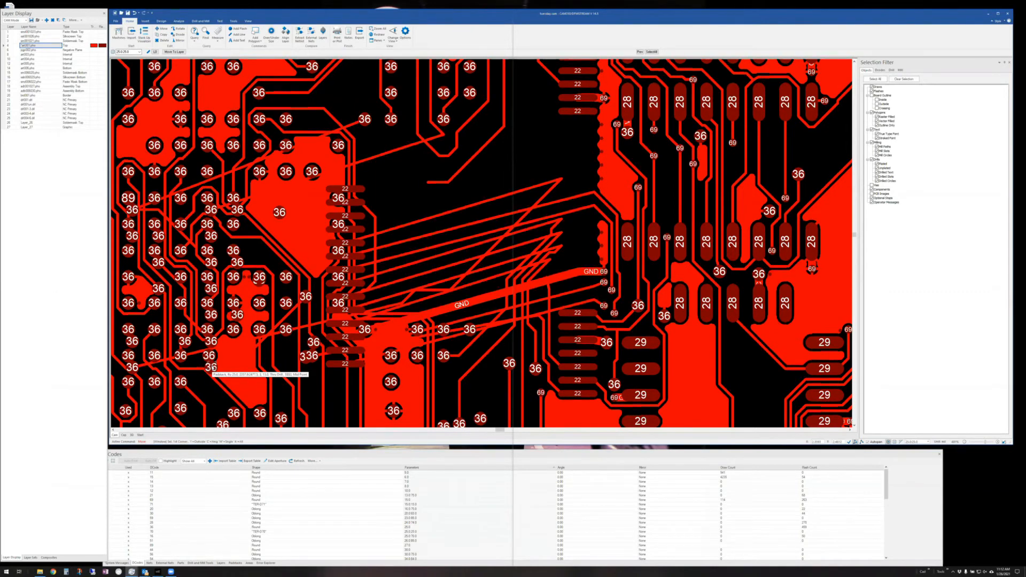
key("ctrl+z")
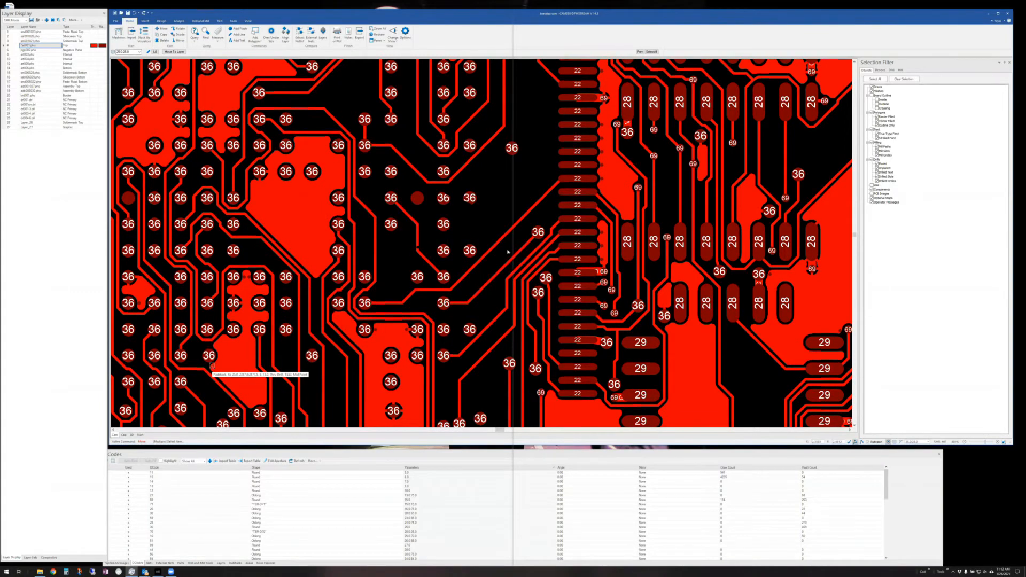
- End the Move command and start Edit > Delete
key("w")
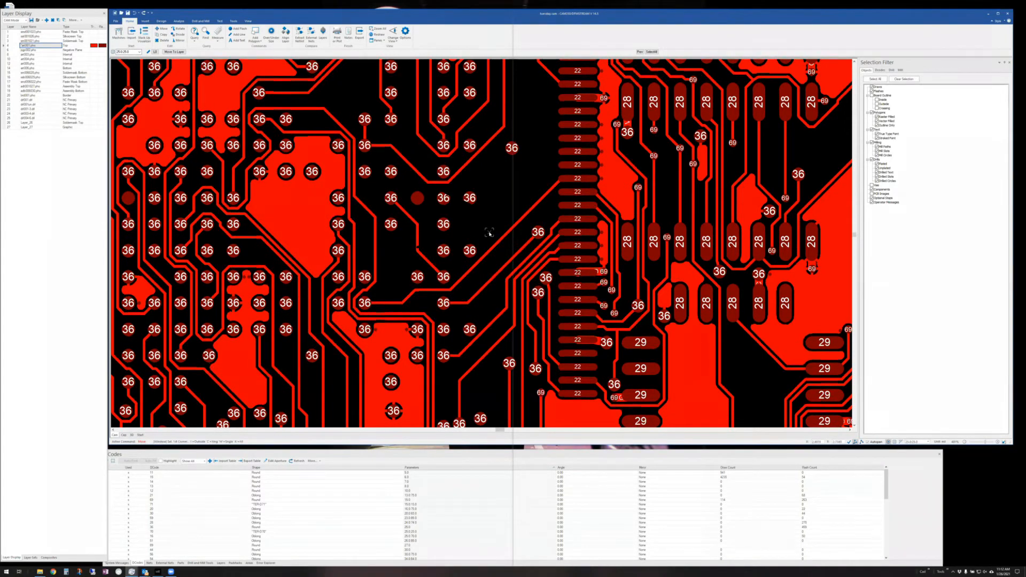
key("Escape")
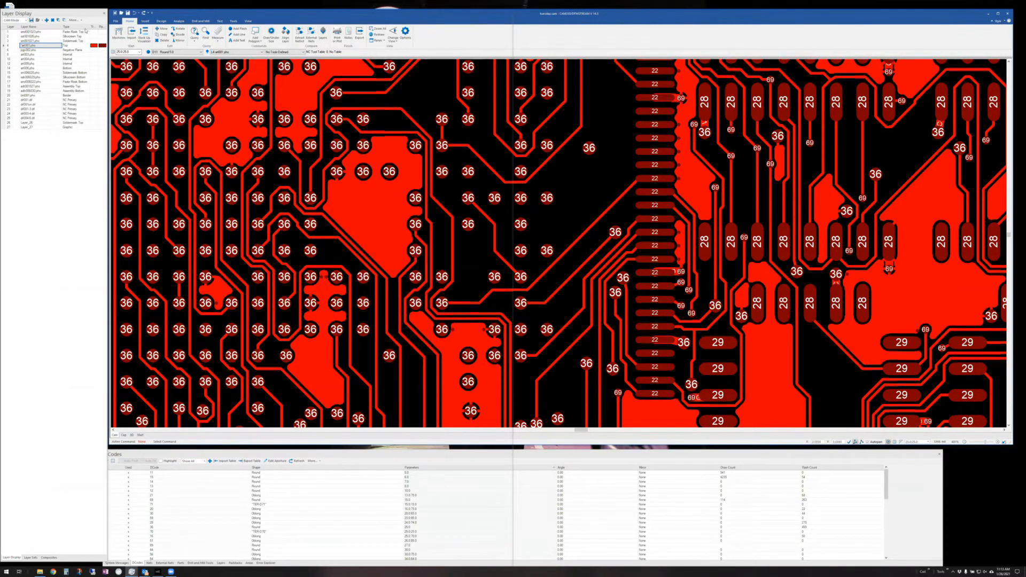
left_click(163, 41)
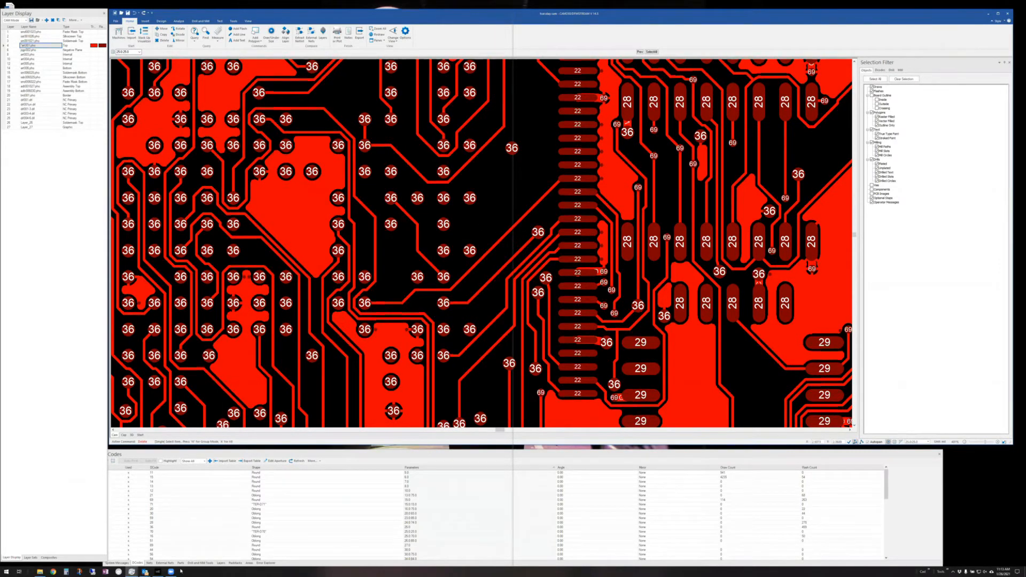
- Open art001.pho from C:\DownStreamTech\CAM350 14.5\274x preview in Notepad
left_click(40, 571)
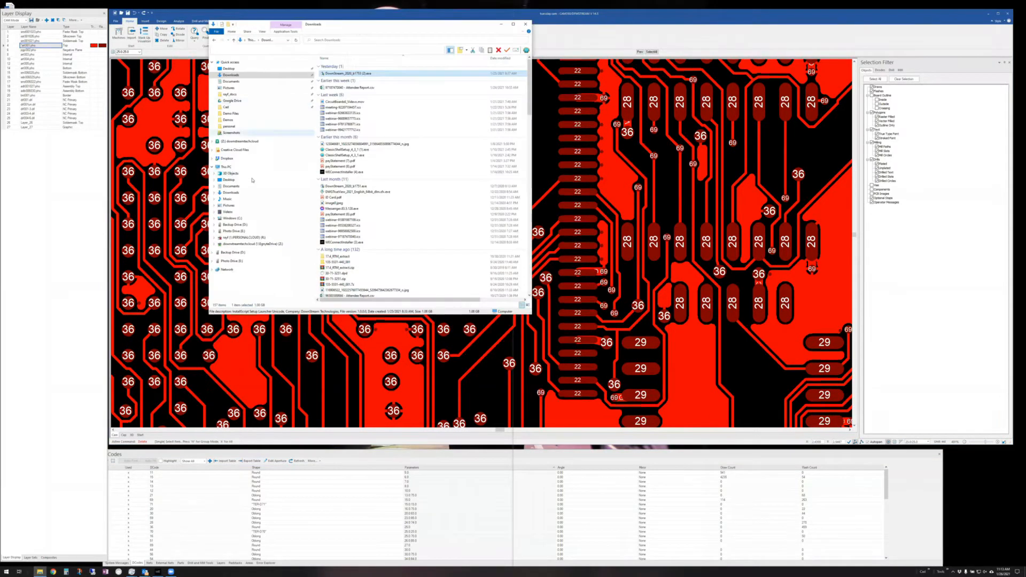
left_click(232, 218)
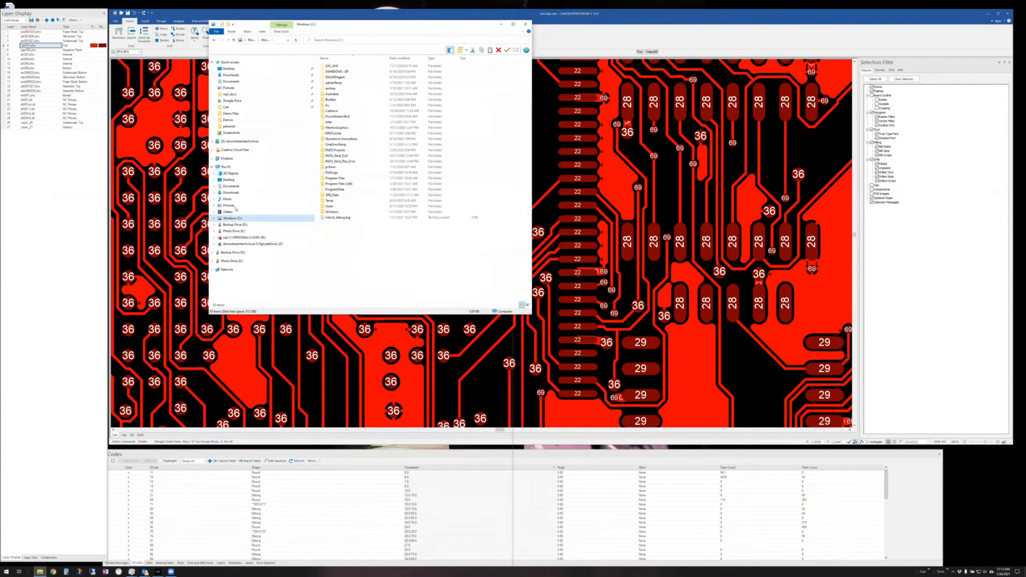
left_click(331, 117)
double_click(331, 117)
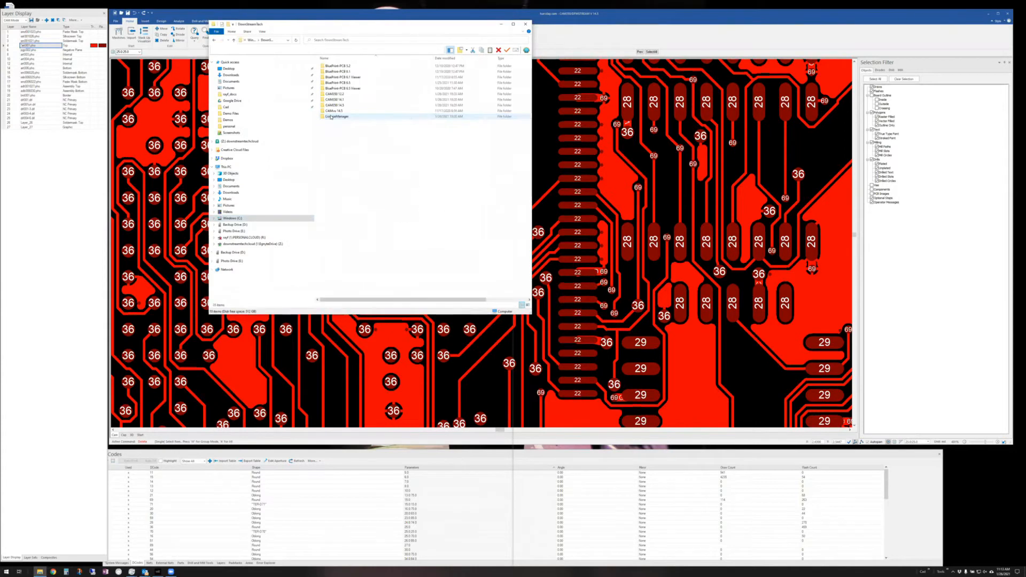
double_click(331, 106)
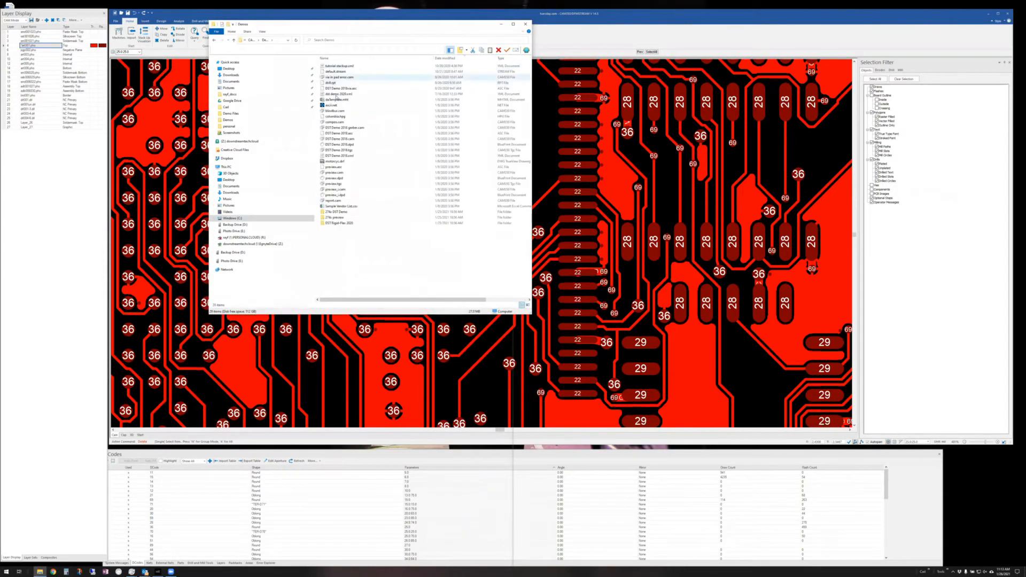
double_click(333, 218)
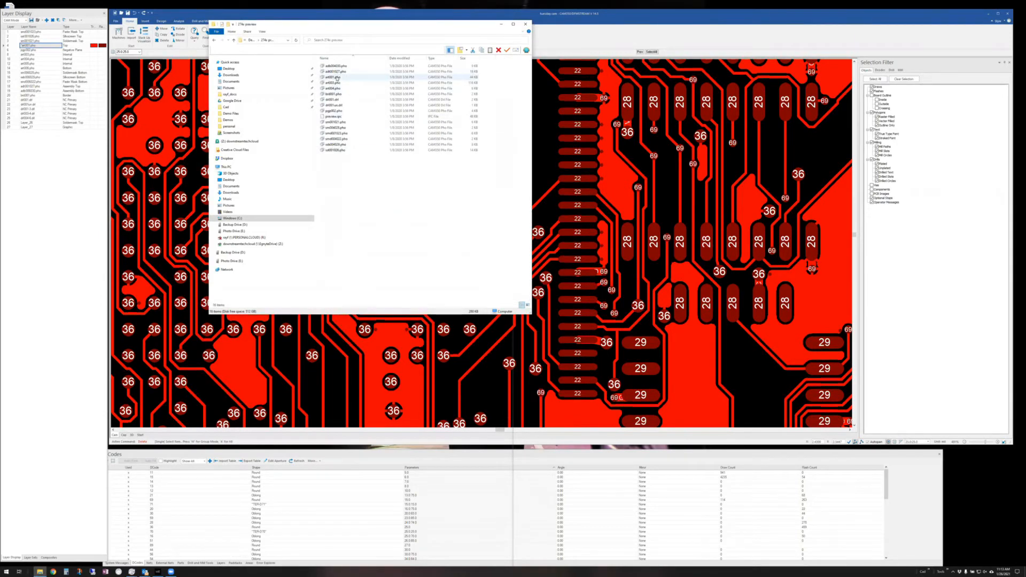
right_click(337, 78)
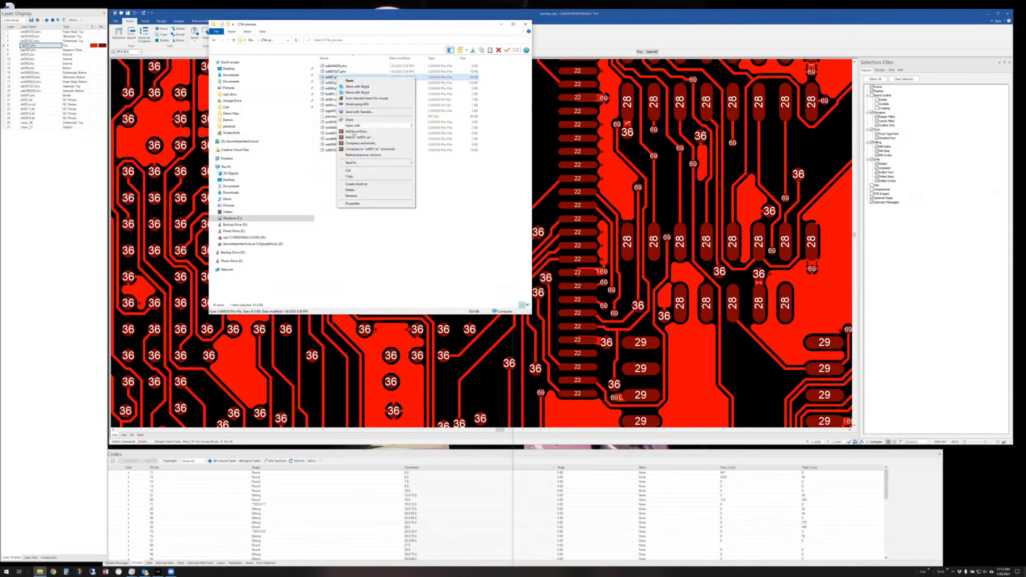
mouse_move(374, 126)
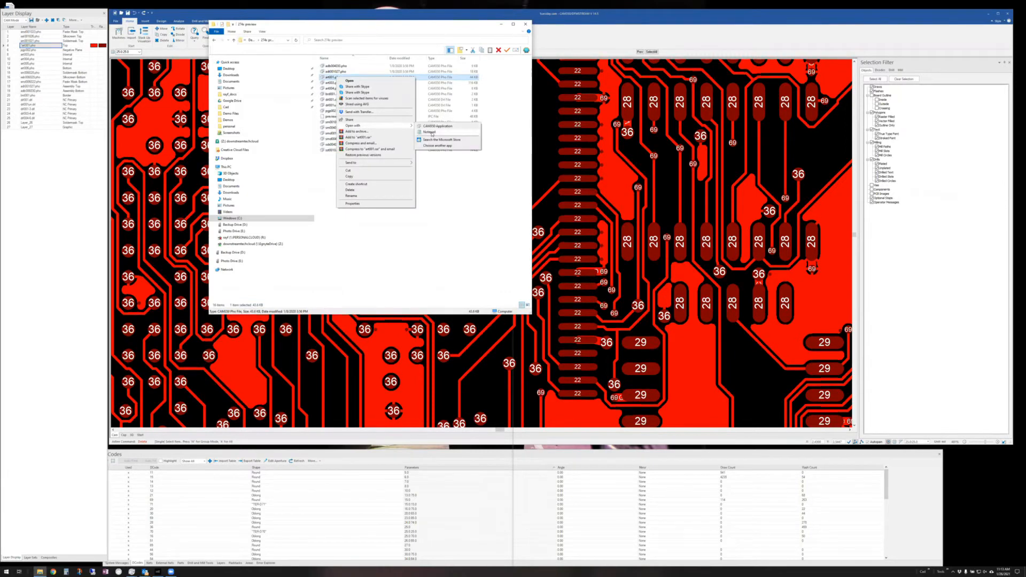
left_click(432, 133)
- Scroll through the art001.pho Gerber text, then close Notepad and minimize File Explorer
scroll(655, 159, "down", 2)
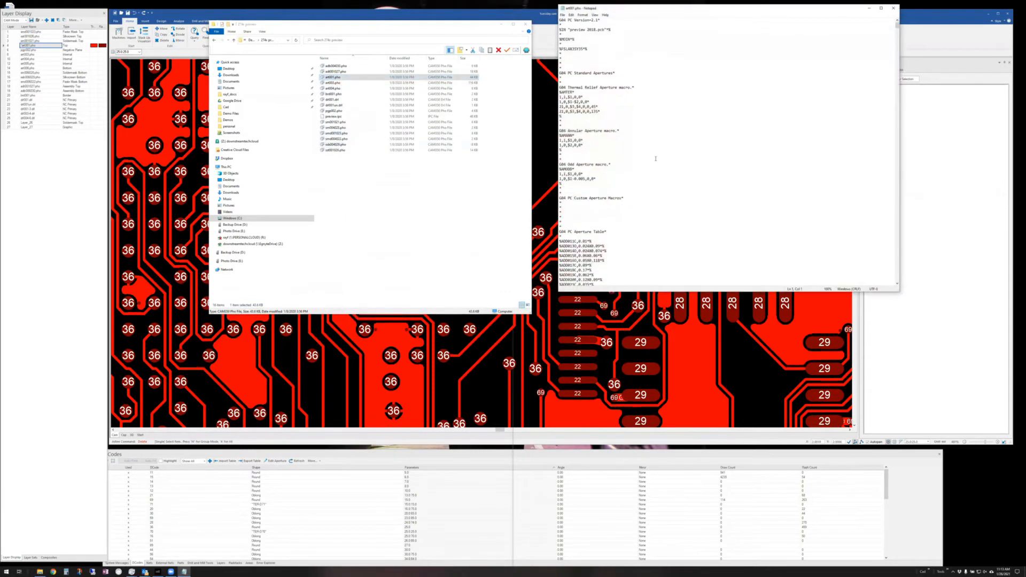
scroll(655, 159, "down", 12)
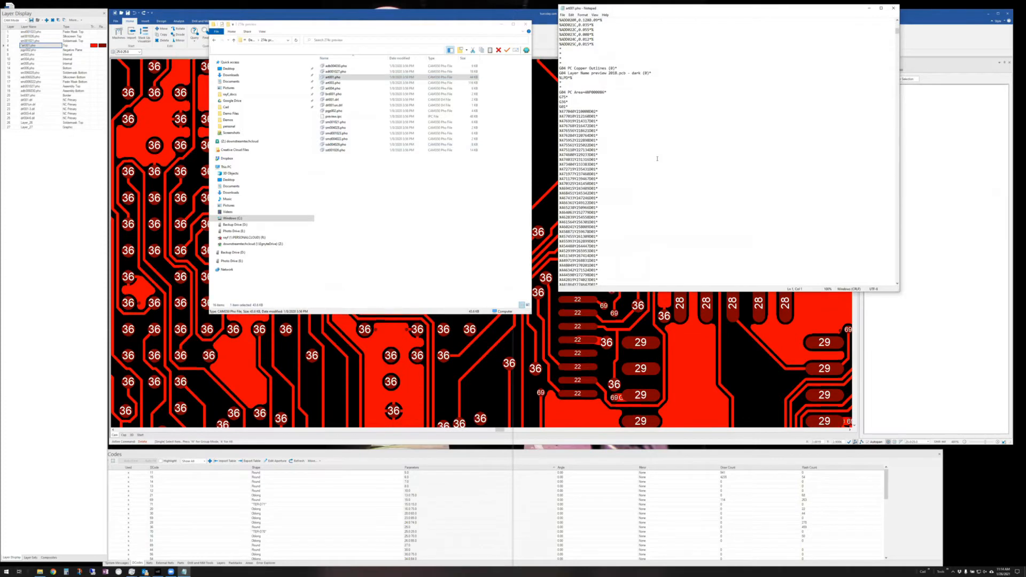
scroll(657, 159, "down", 10)
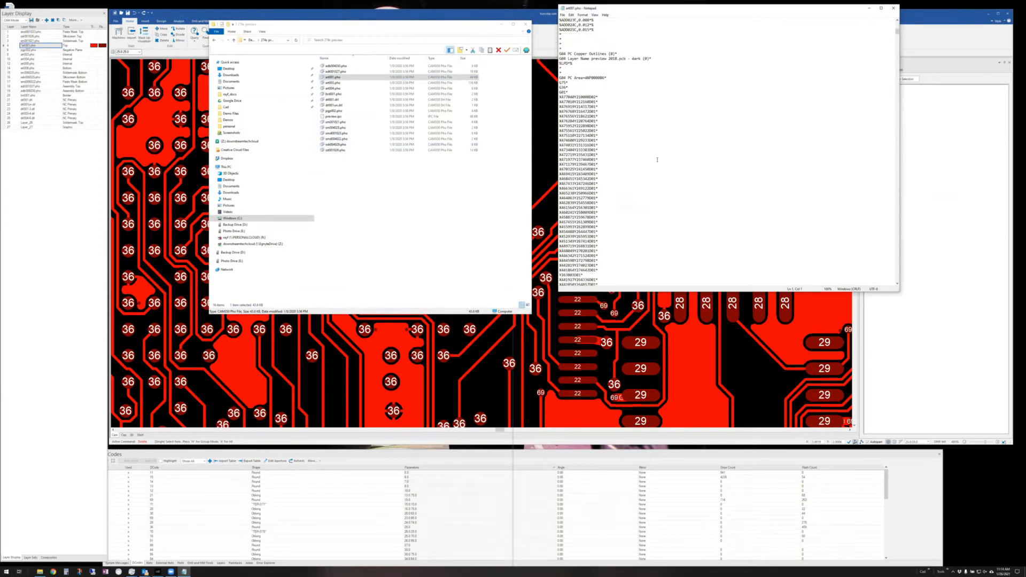
scroll(657, 159, "up", 8)
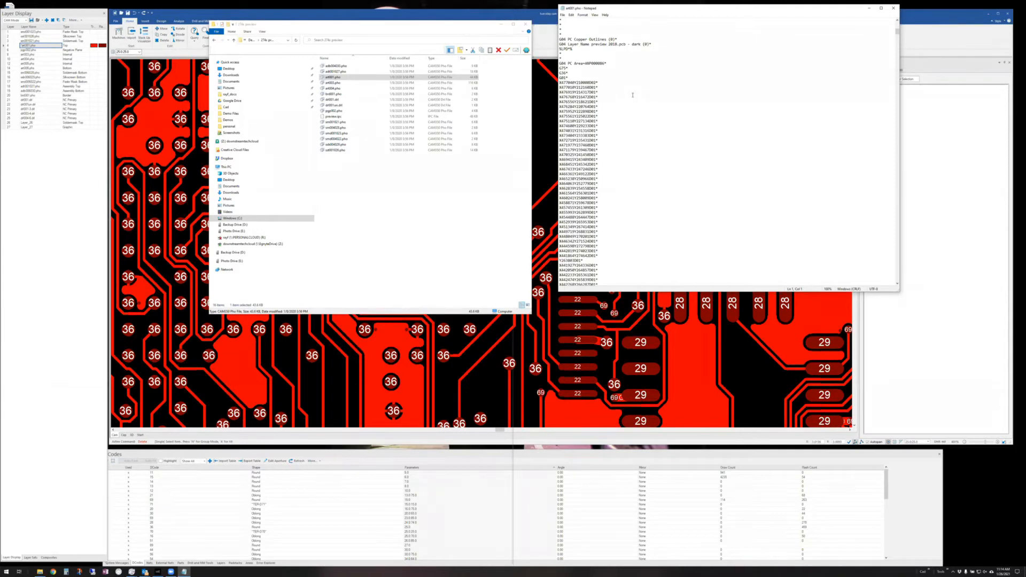
scroll(646, 124, "down", 20)
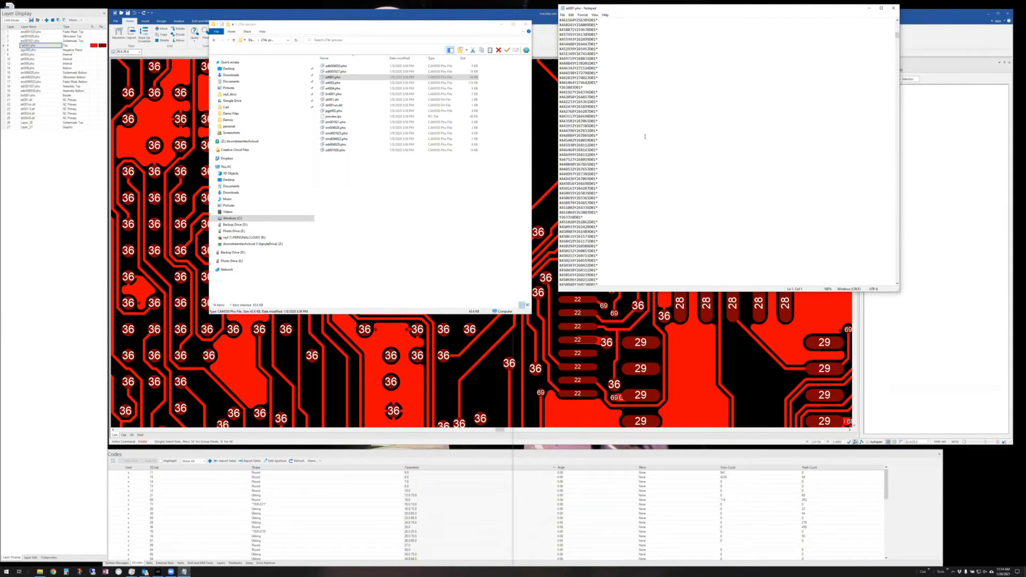
scroll(648, 143, "down", 20)
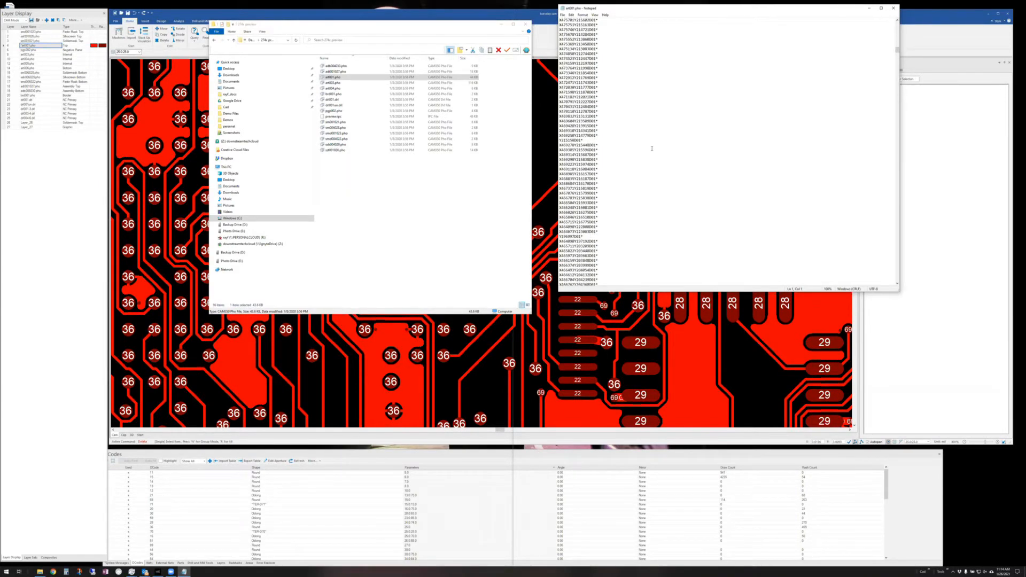
scroll(652, 152, "down", 18)
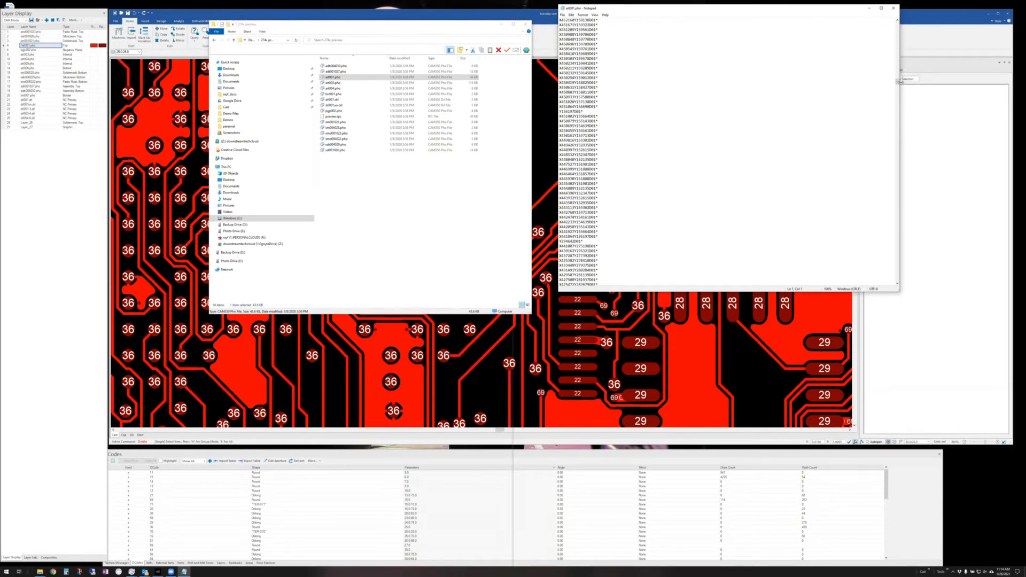
left_click_drag(897, 81, 897, 23)
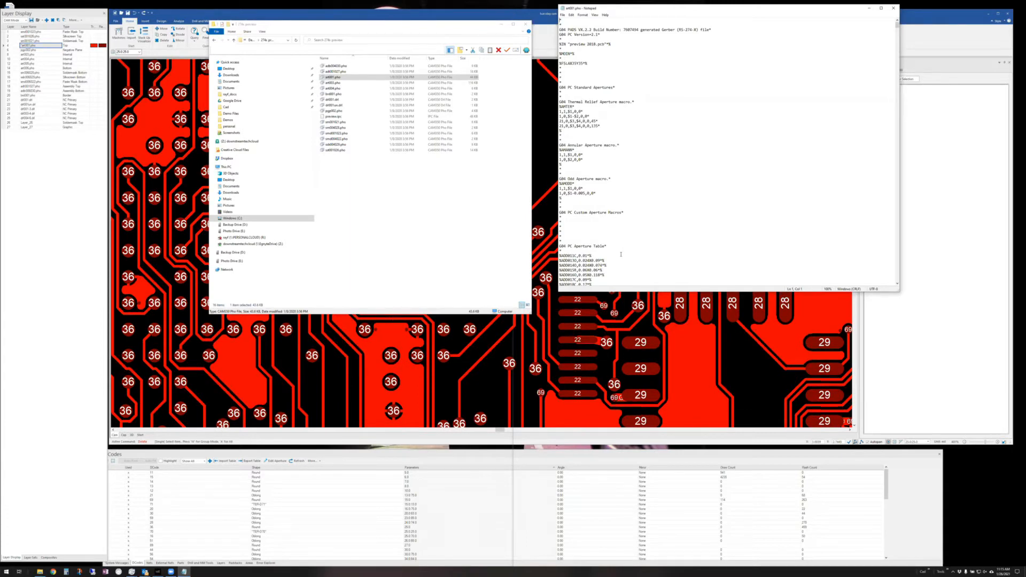
left_click(893, 8)
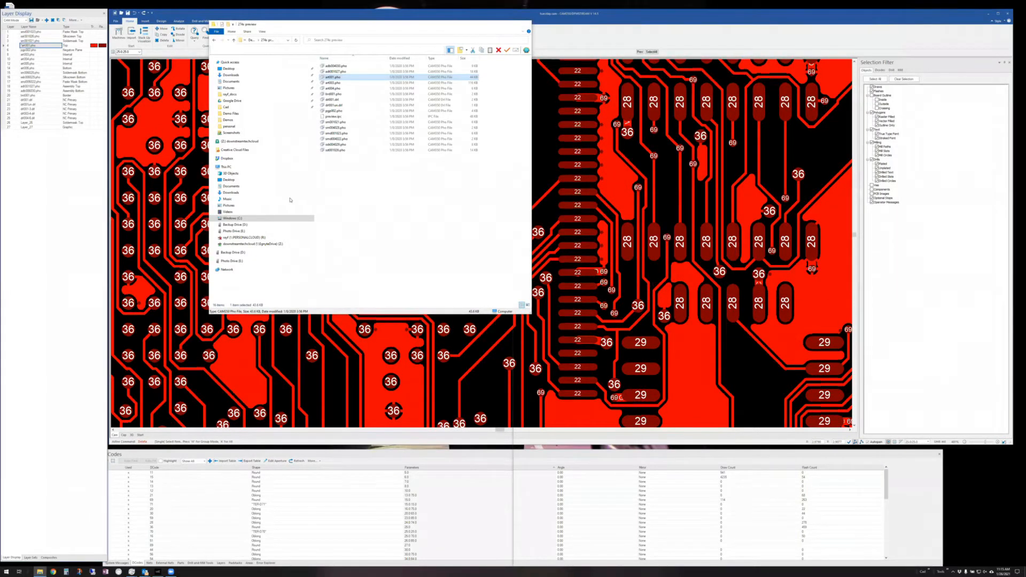
left_click(501, 24)
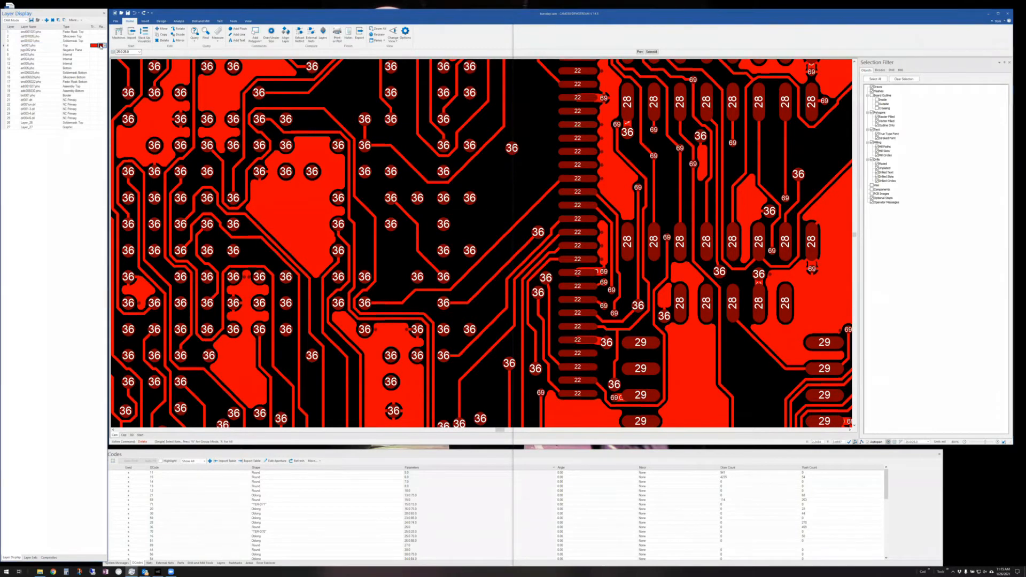
- Keep layer 4 red in Layer Display and list the board's D-codes in the Selection Filter
left_click(100, 45)
left_click(103, 52)
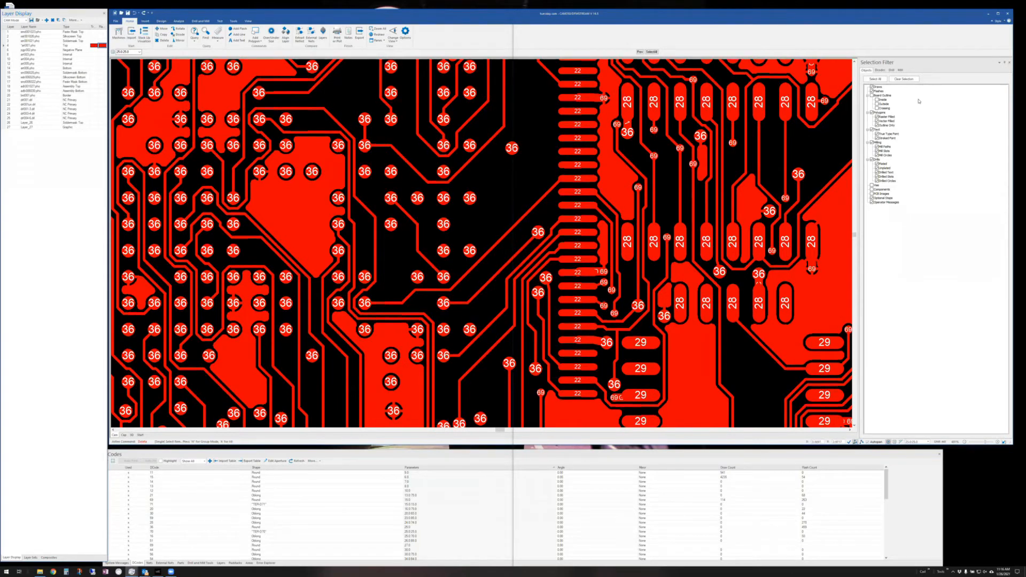
left_click(880, 70)
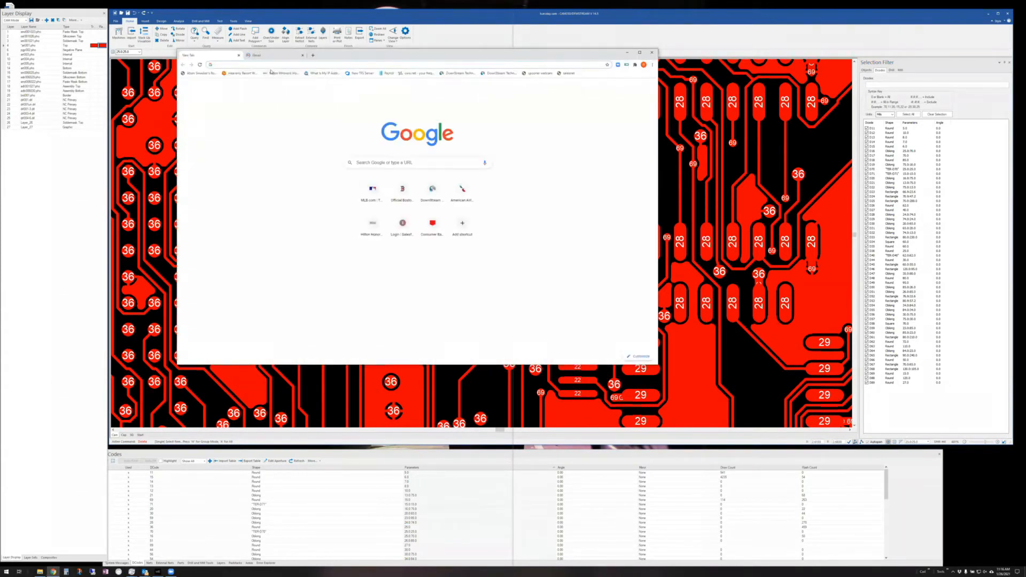
left_click(266, 66)
type("youtube.com")
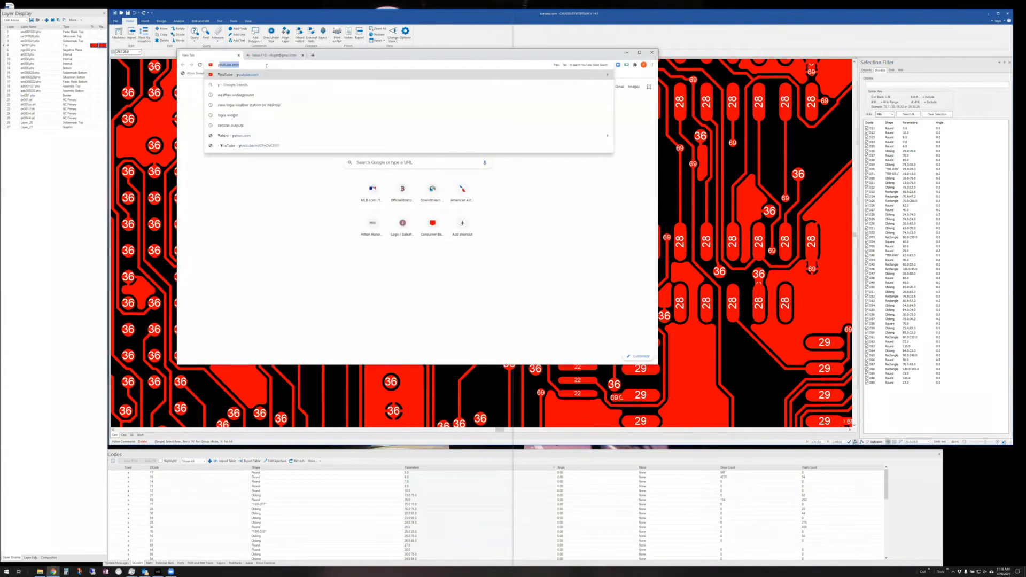
key("Return")
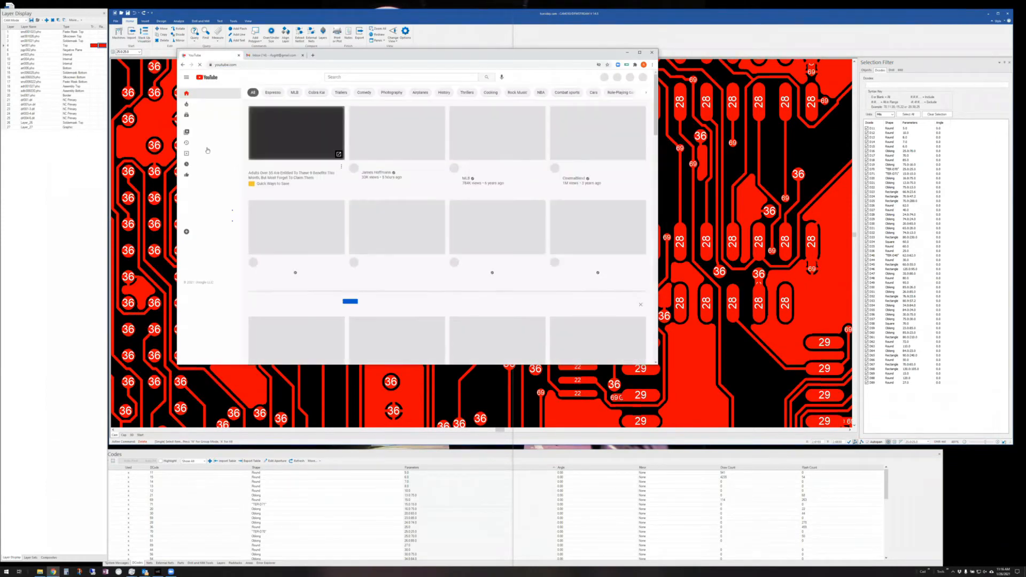
left_click(205, 201)
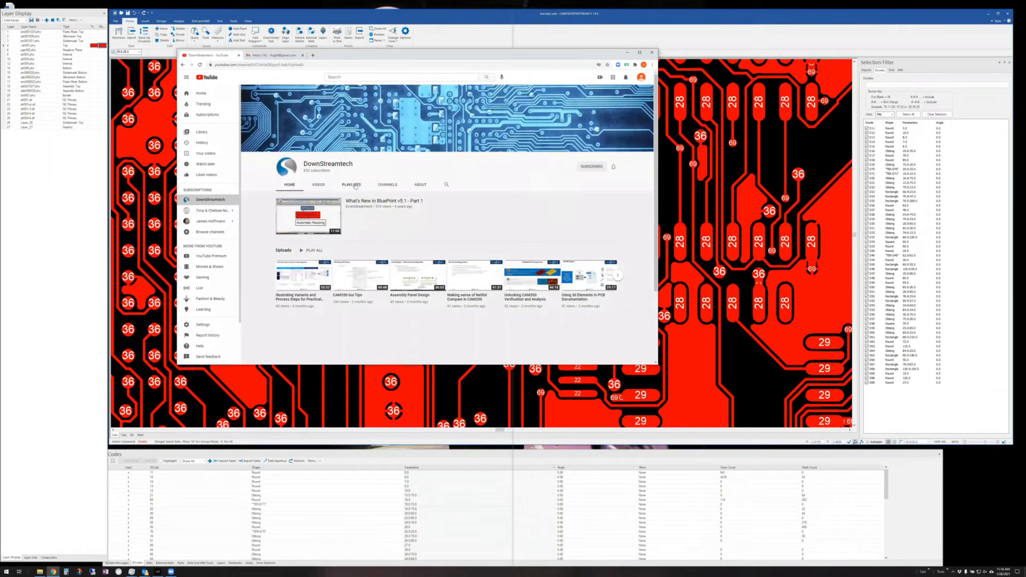
left_click(352, 185)
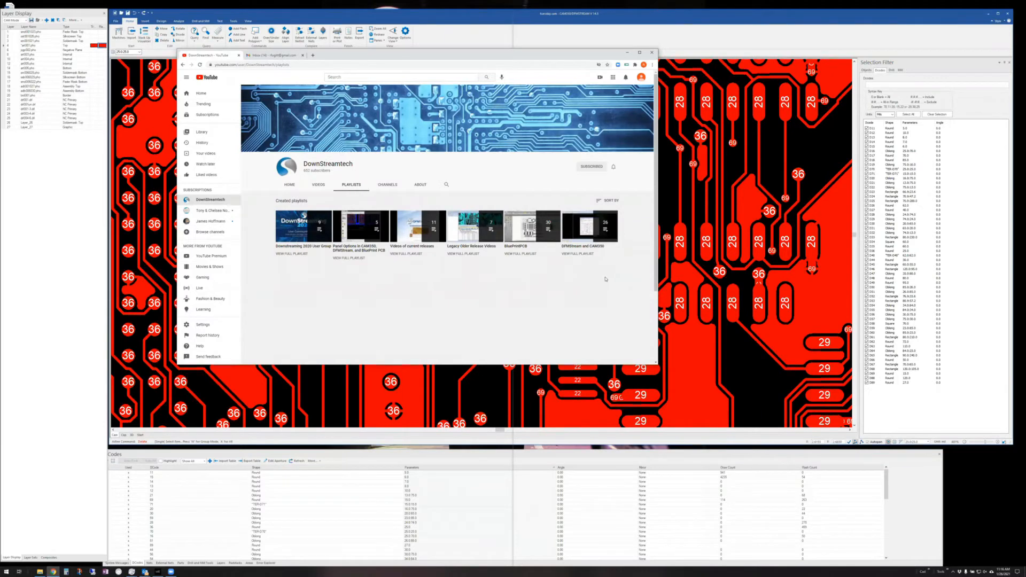
left_click(407, 254)
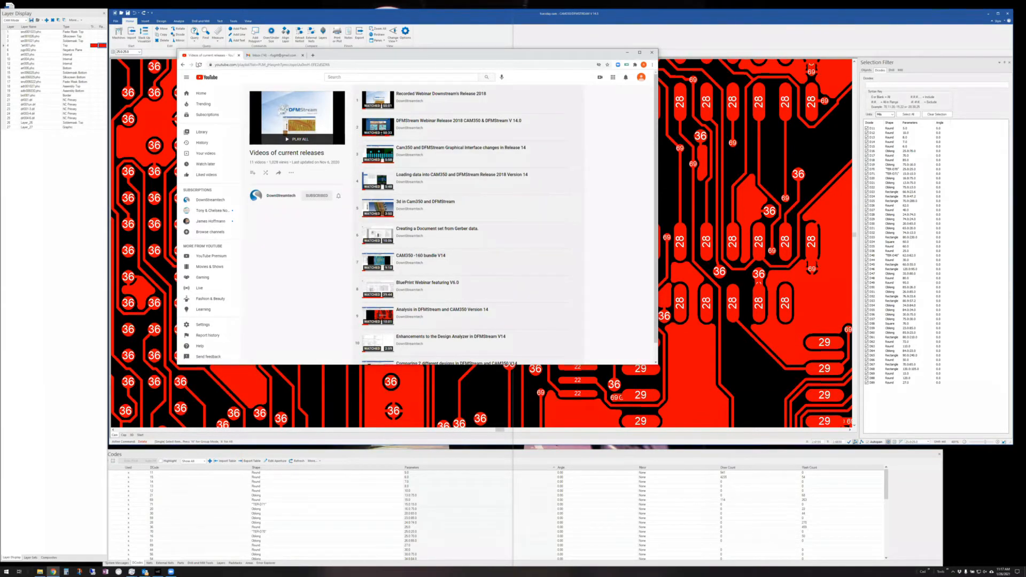
left_click(184, 65)
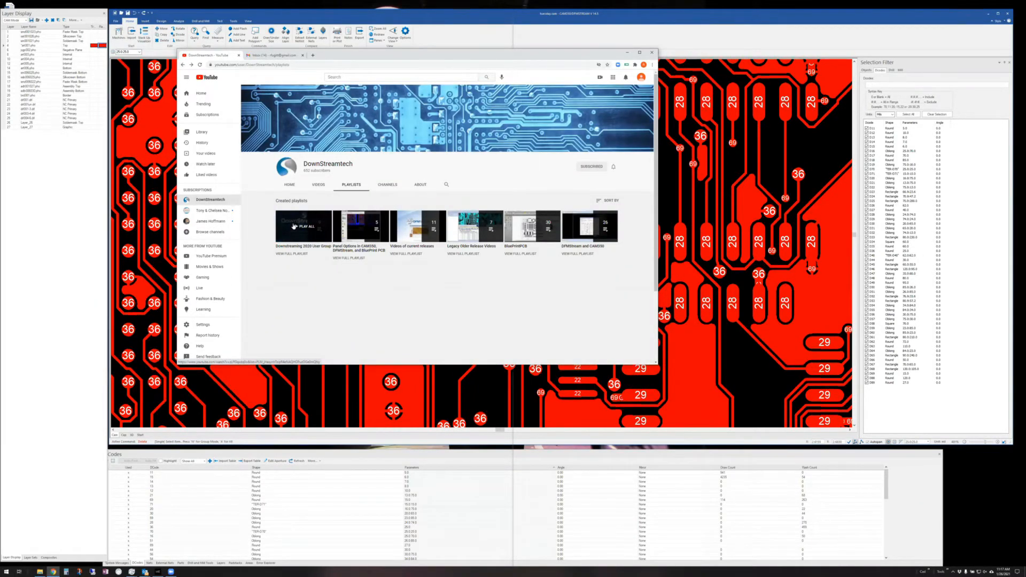
- Move from the Downstreaming 2020 playlist to the channel's full DFMStream and CAM350 playlist and browse its videos
left_click(294, 255)
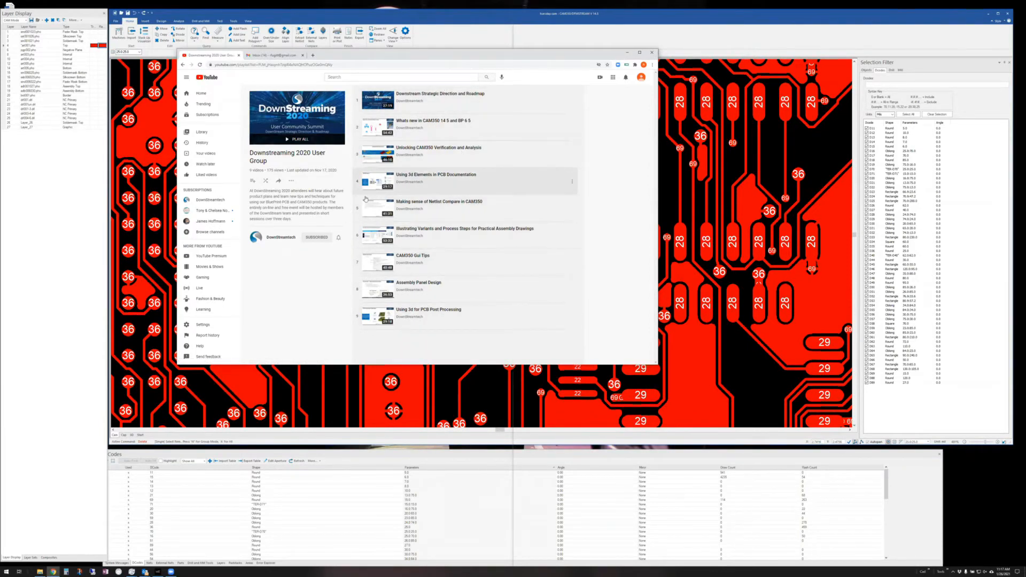
left_click(206, 200)
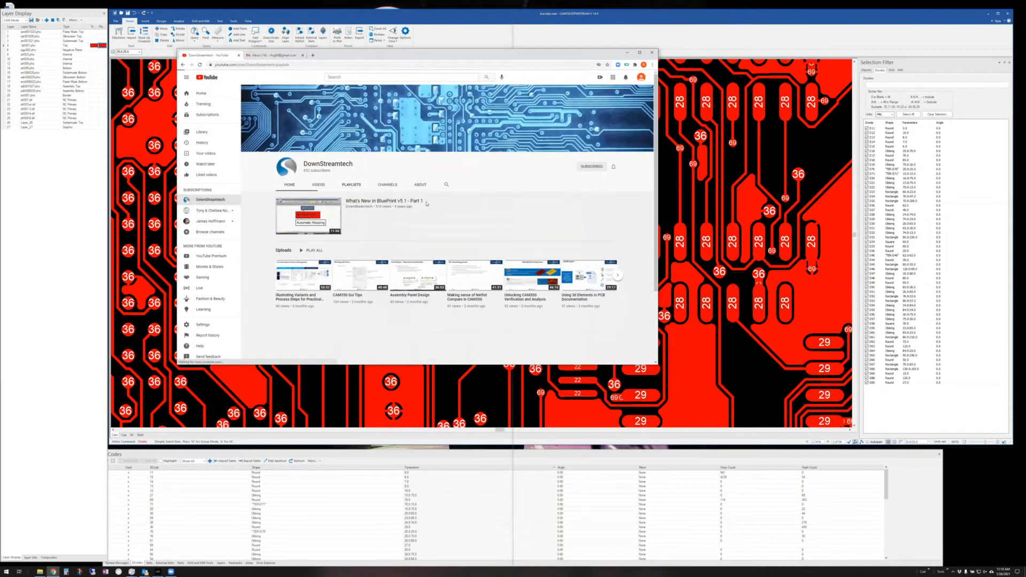
left_click(351, 185)
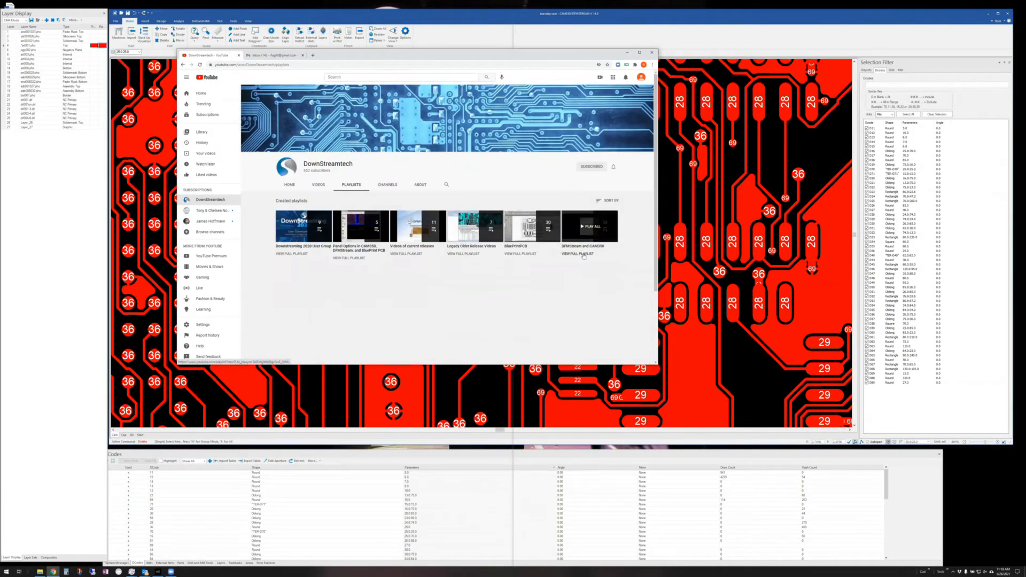
left_click(583, 254)
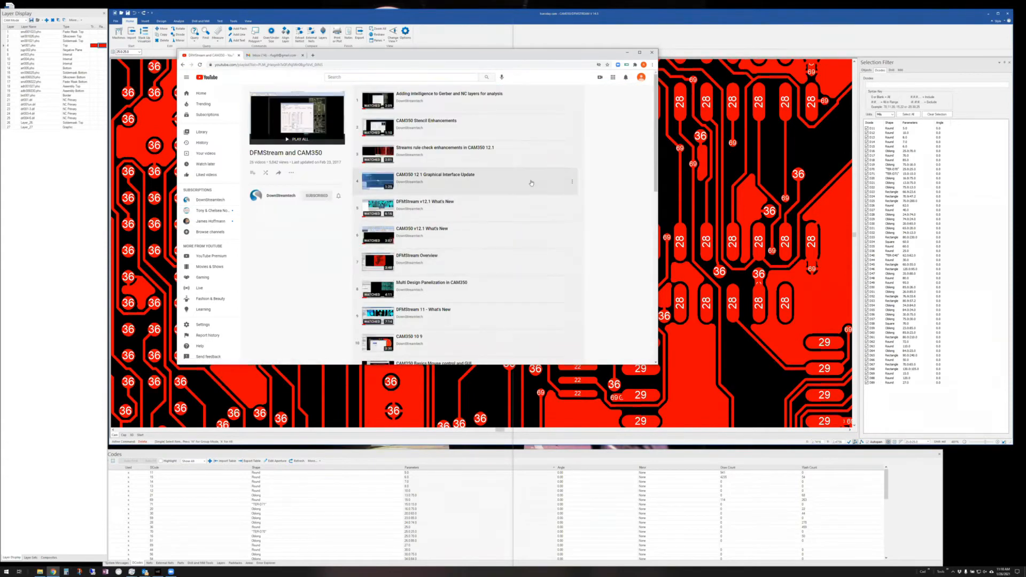
scroll(497, 236, "down", 5)
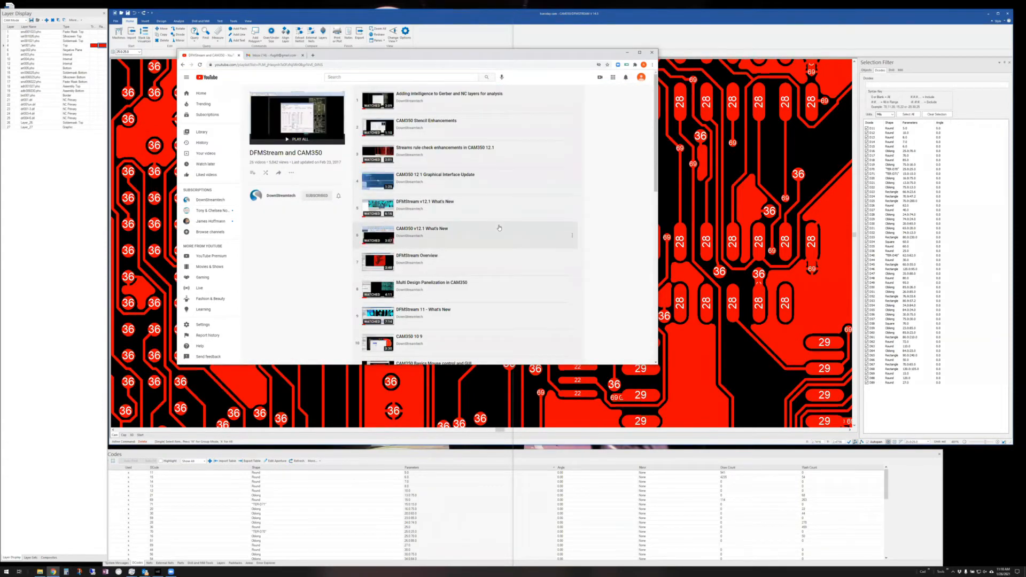
scroll(495, 237, "down", 4)
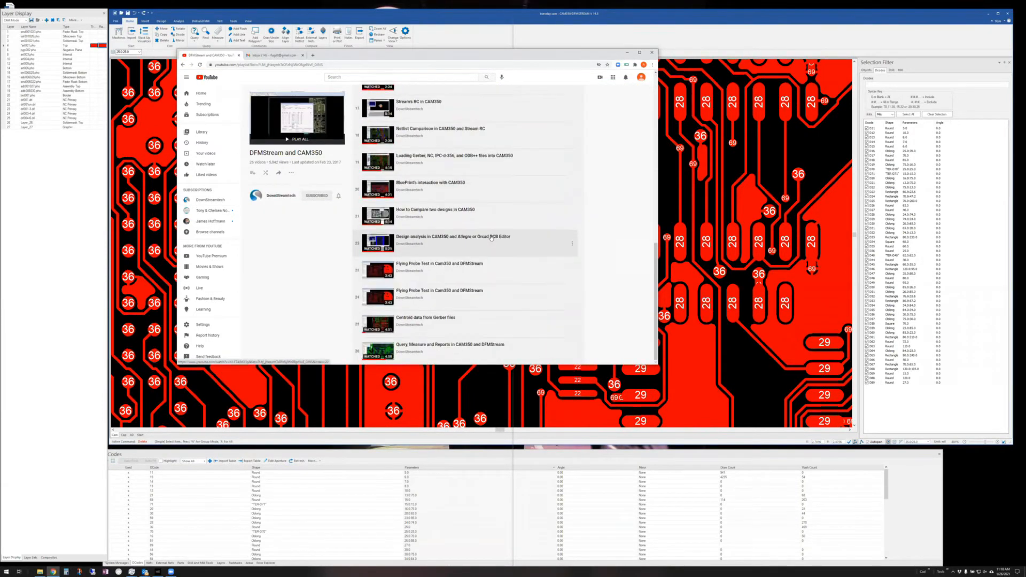
scroll(491, 238, "up", 9)
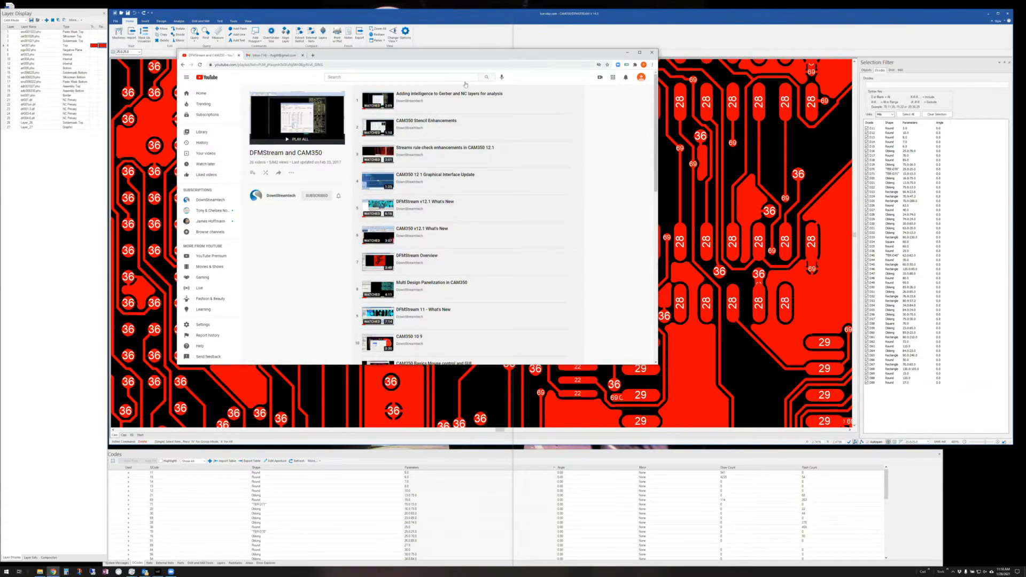
- Close the browser and bring up CAM350's Export page with the Create Netlist options
left_click(652, 52)
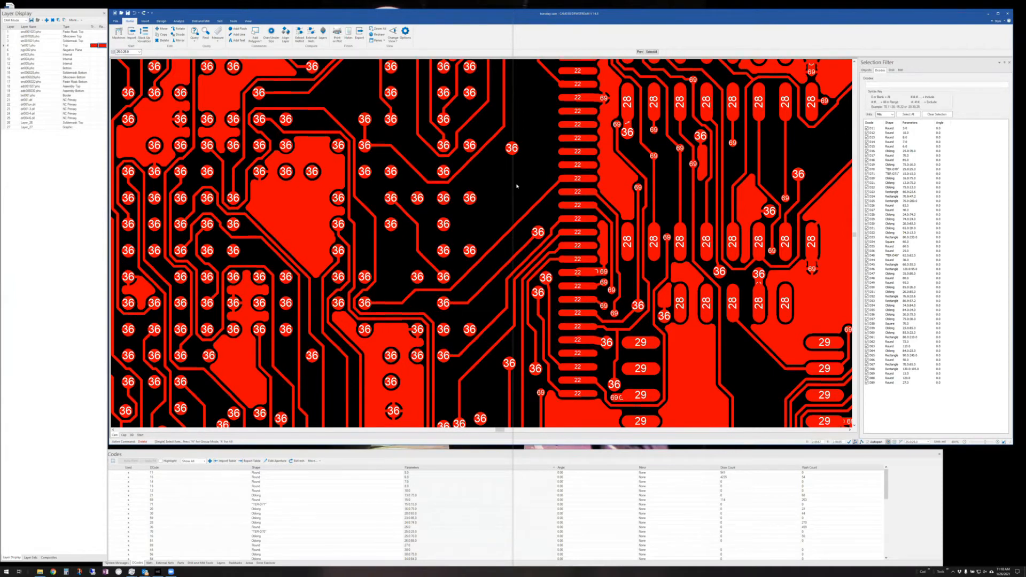
left_click(116, 22)
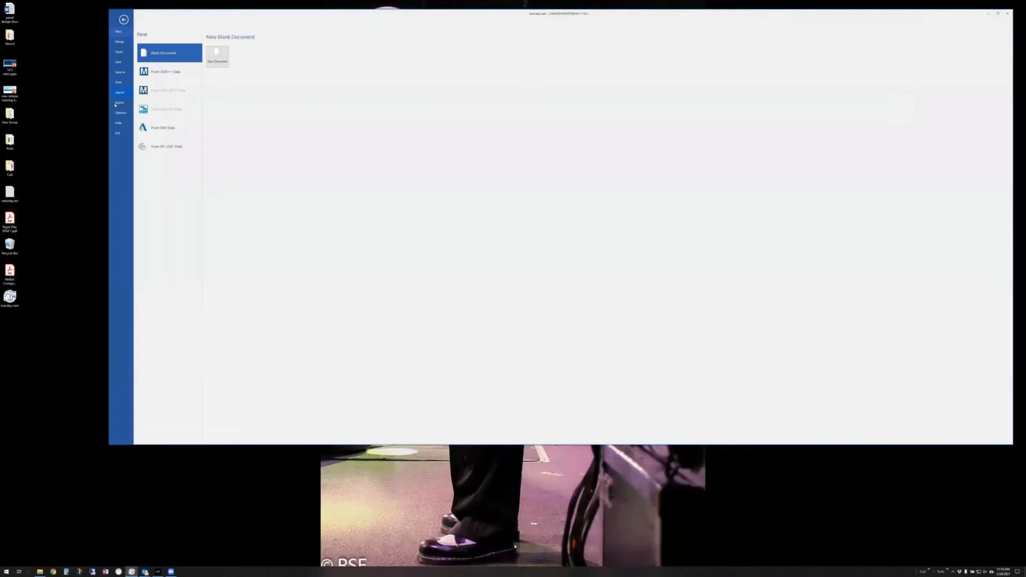
left_click(117, 102)
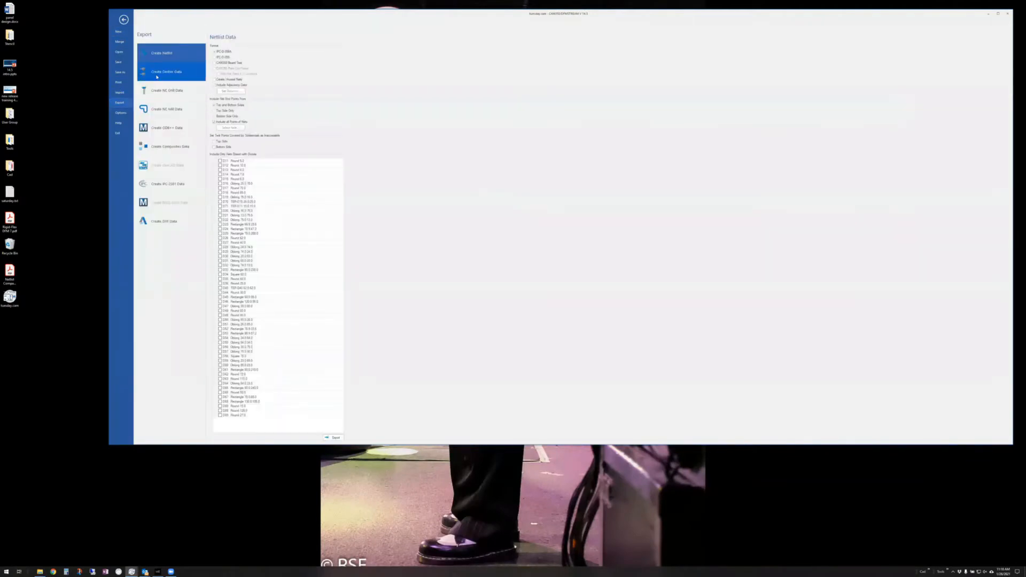
- Switch the Export page to Create Gerber Data, listing the board's layers and file names
left_click(166, 72)
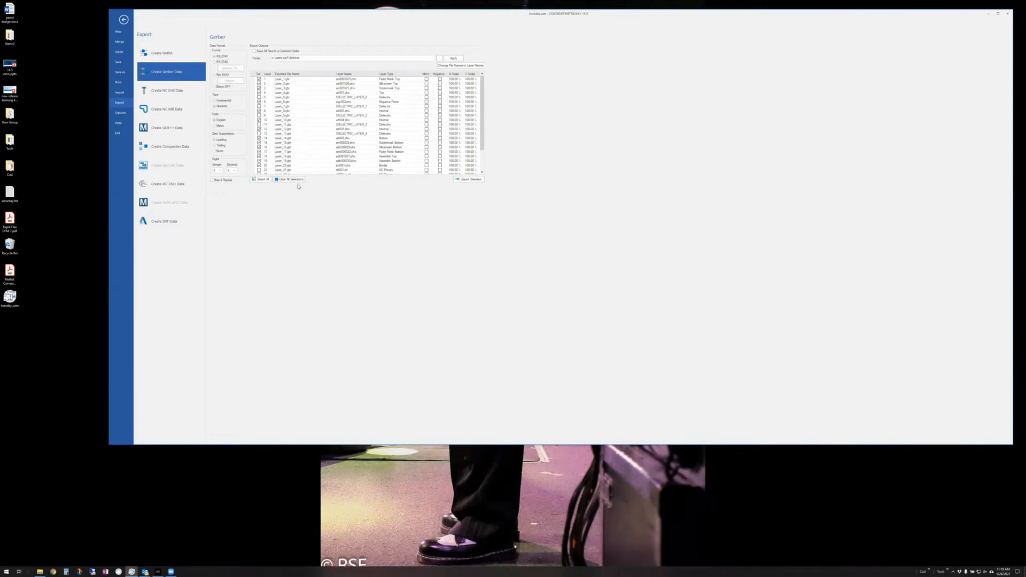
- Set the Gerber output folder to the Desktop and apply it to the layers' file names
left_click(440, 58)
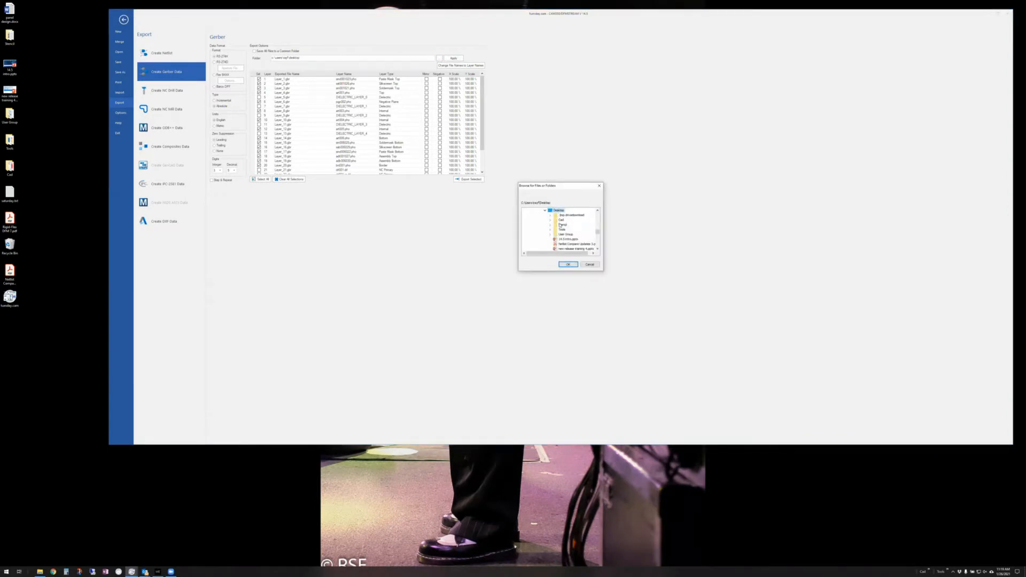
left_click(569, 264)
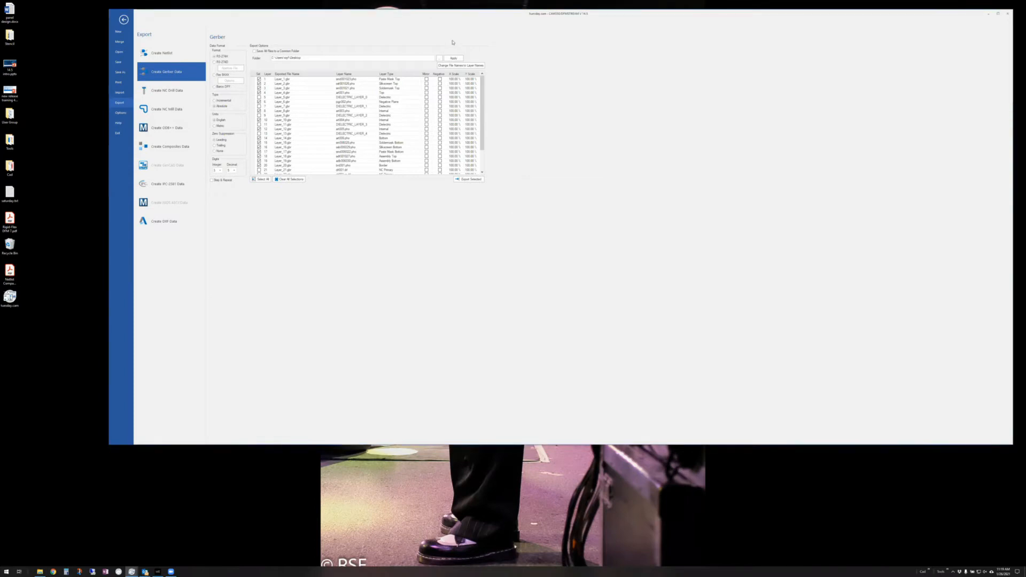
left_click(458, 59)
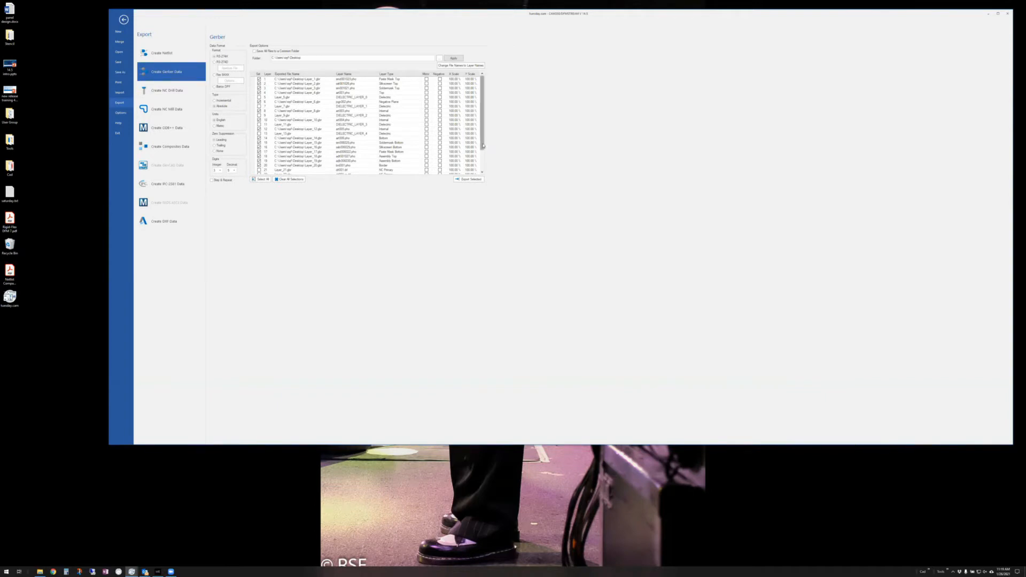
mouse_move(483, 126)
left_mouse_down()
mouse_move(483, 146)
mouse_move(485, 121)
left_mouse_up()
- Review the Create NC Drill Data settings, then return to the main board window
left_click(163, 91)
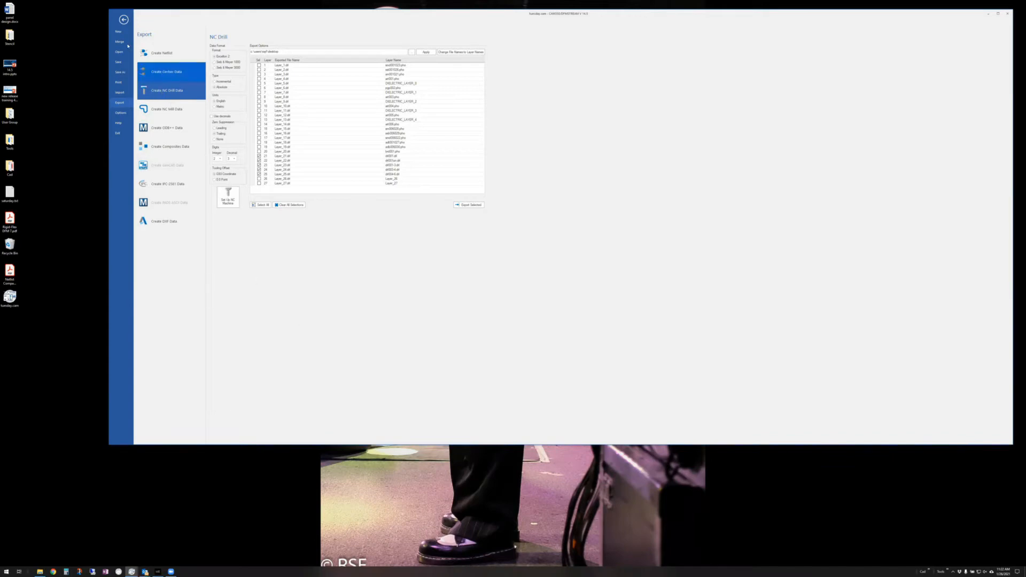
left_click(124, 19)
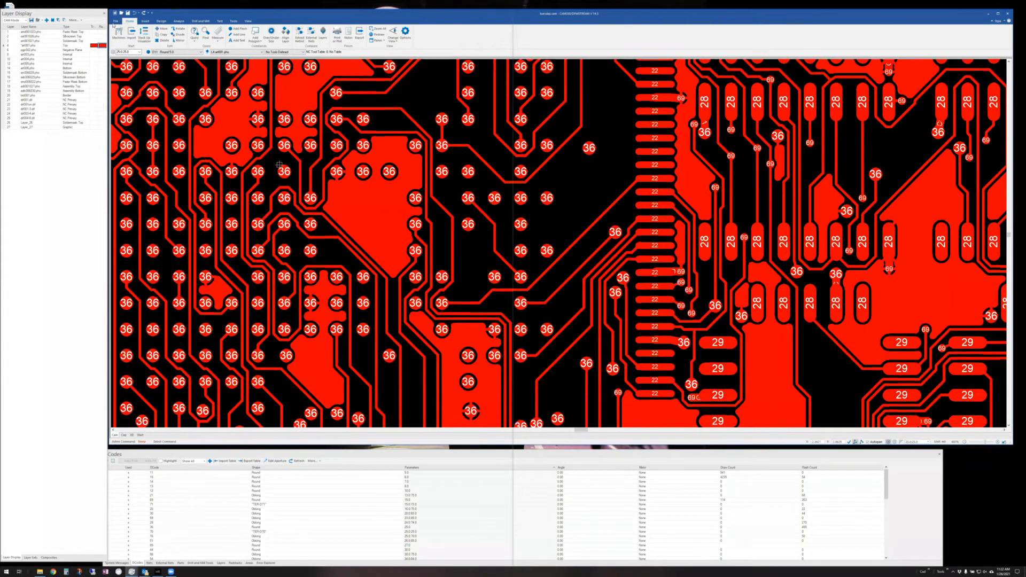
- Start a new blank document without saving the current board, then show the Import options
left_click(115, 21)
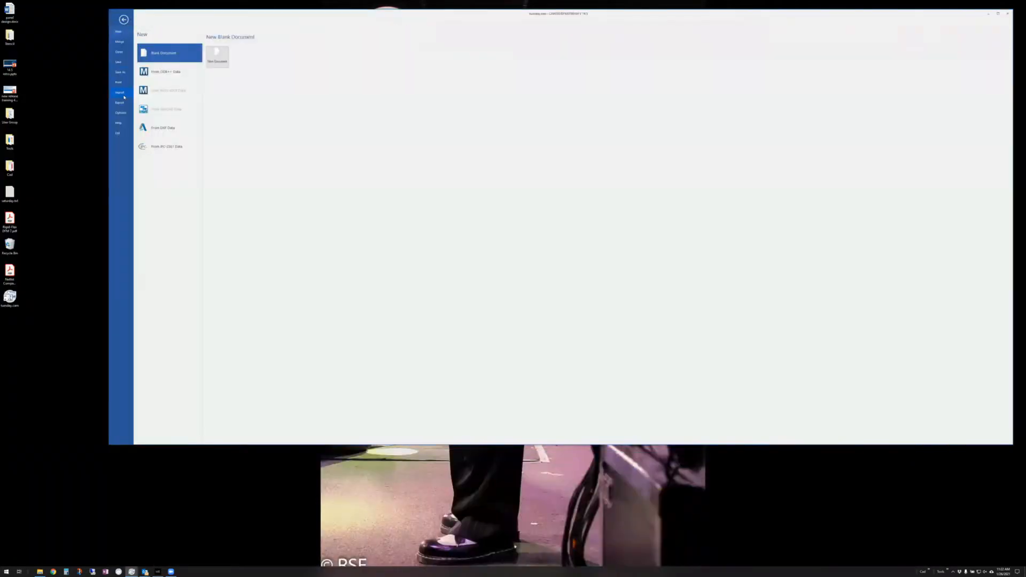
left_click(217, 56)
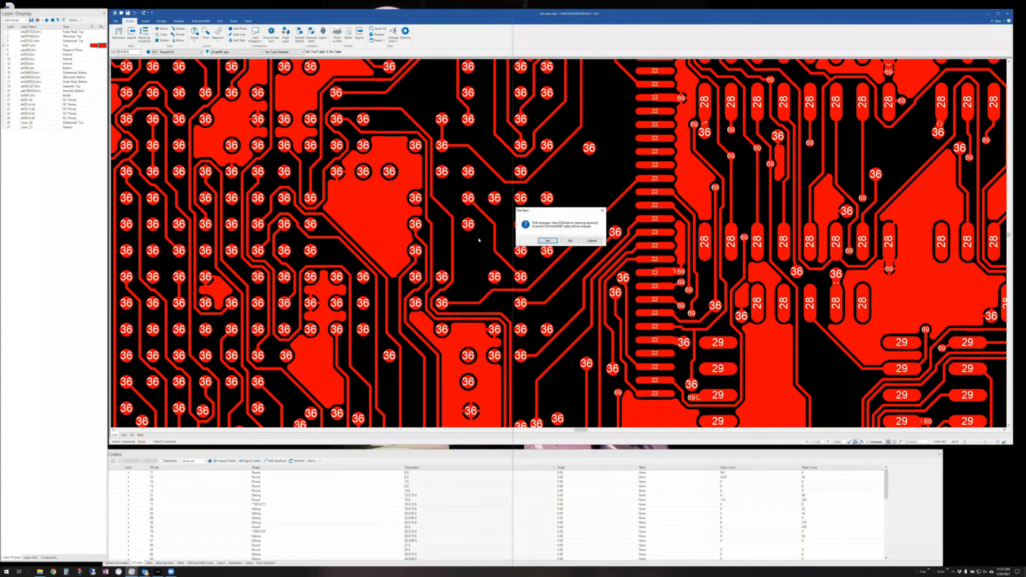
left_click(570, 241)
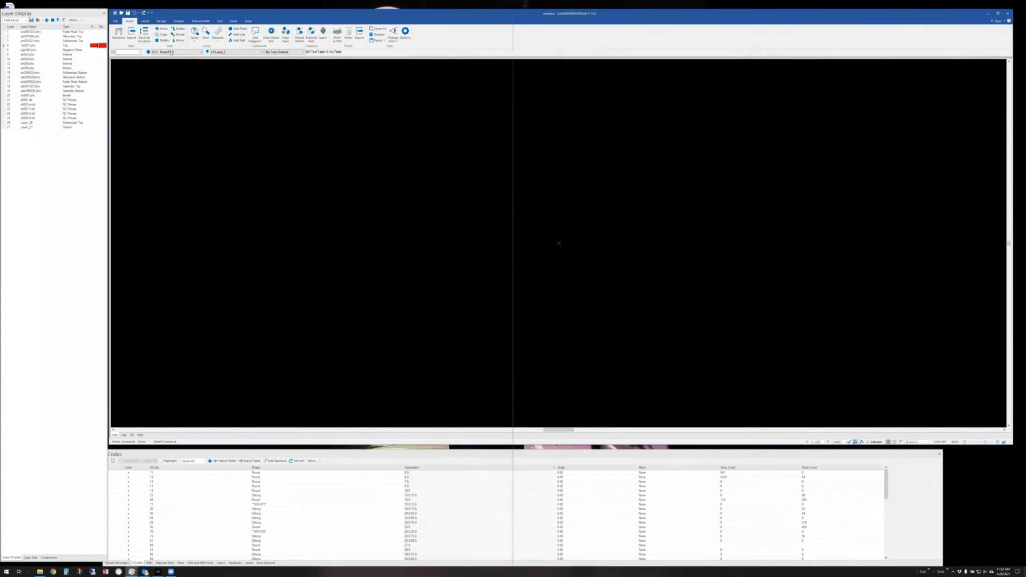
left_click(115, 21)
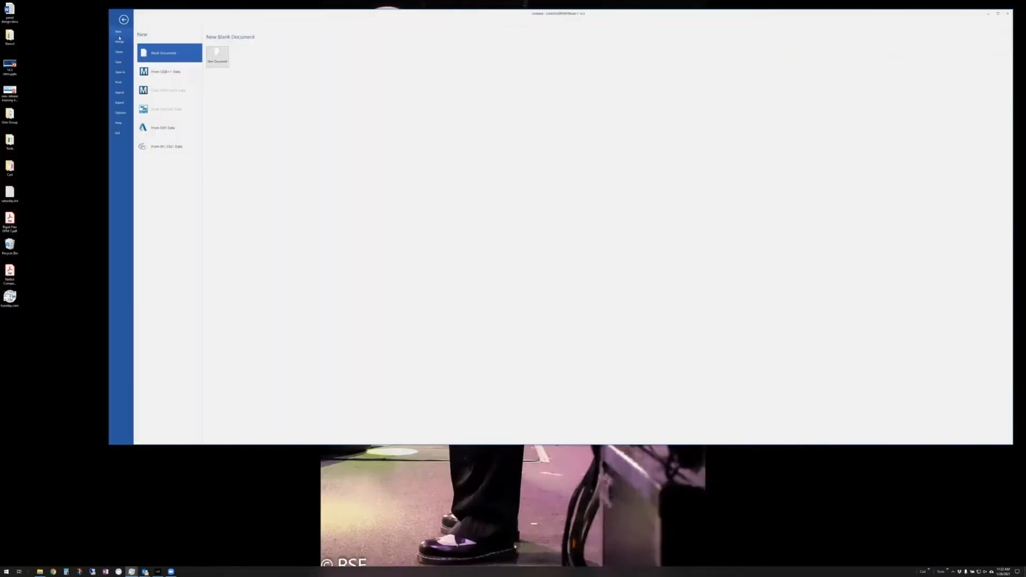
left_click(119, 93)
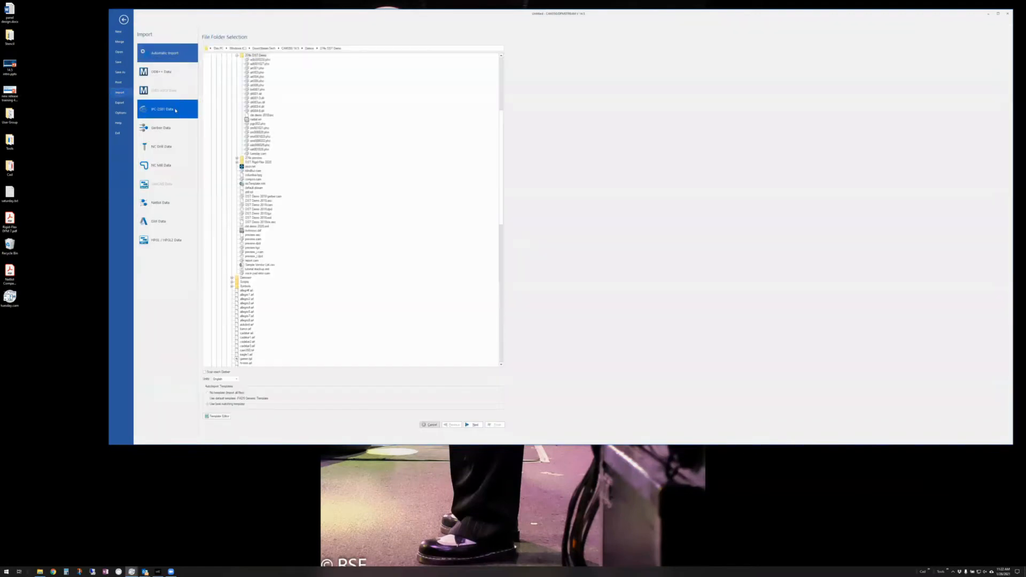
- Import the ODB++ rigid-flex demo design chosen from the folder tree
left_click(162, 71)
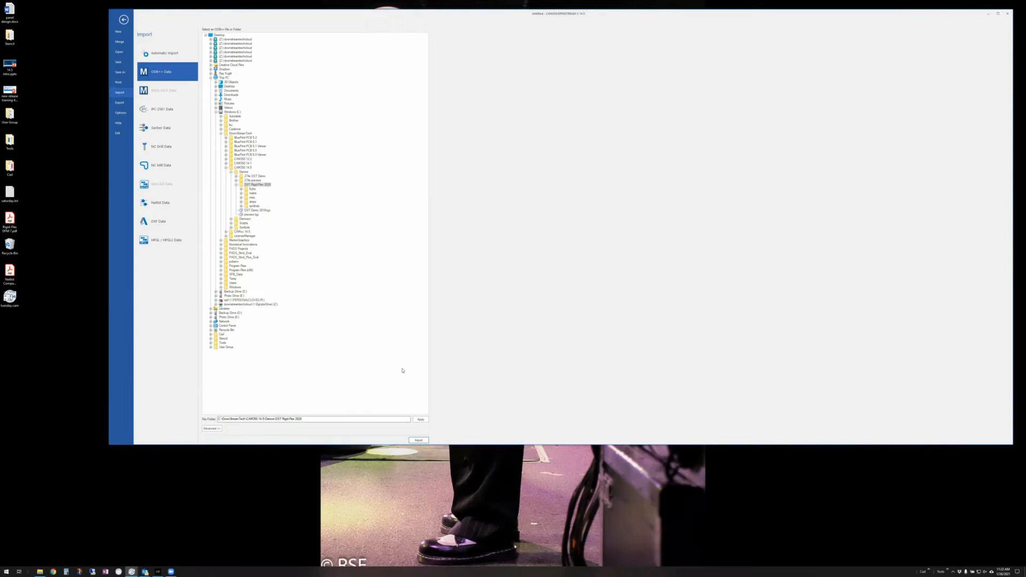
left_click(418, 439)
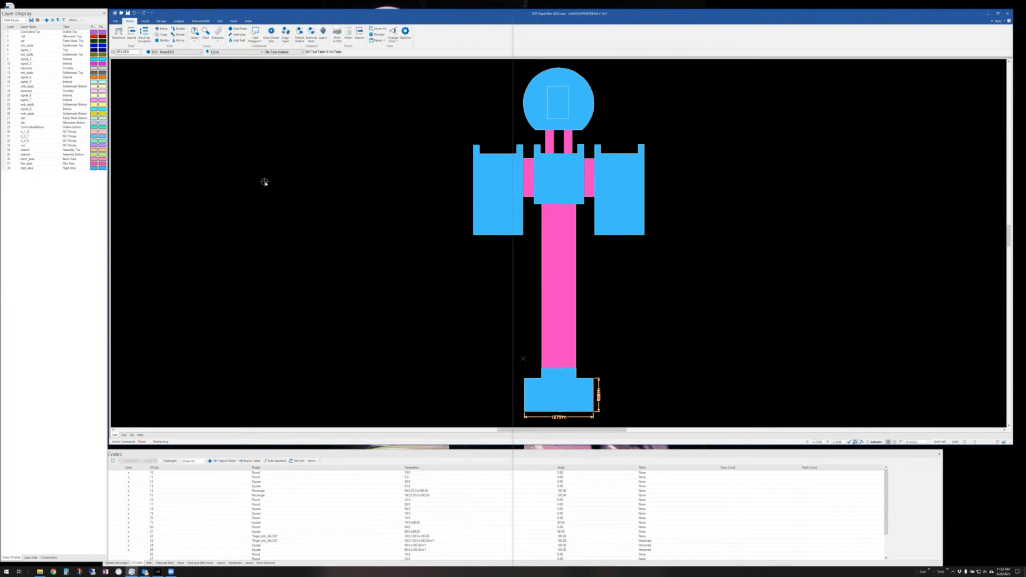
- Choose IPC-2581 Data import and browse for a file, declining to save the current design
left_click(115, 21)
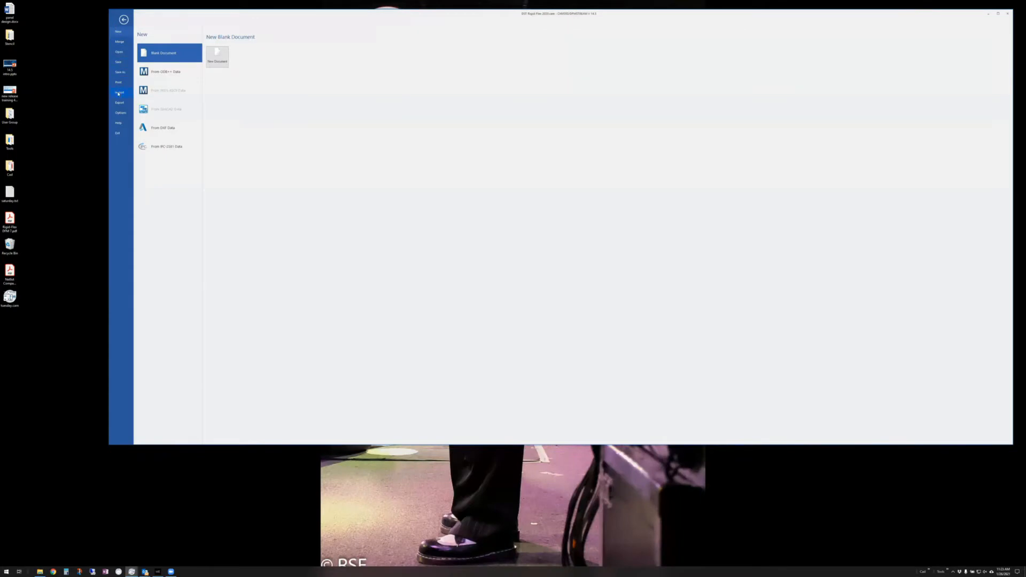
left_click(118, 93)
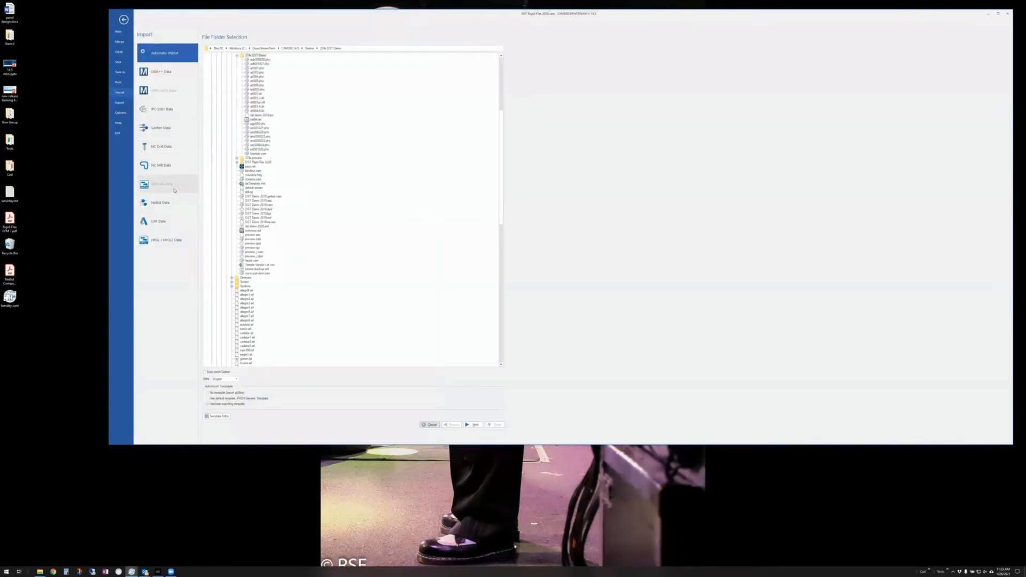
left_click(163, 109)
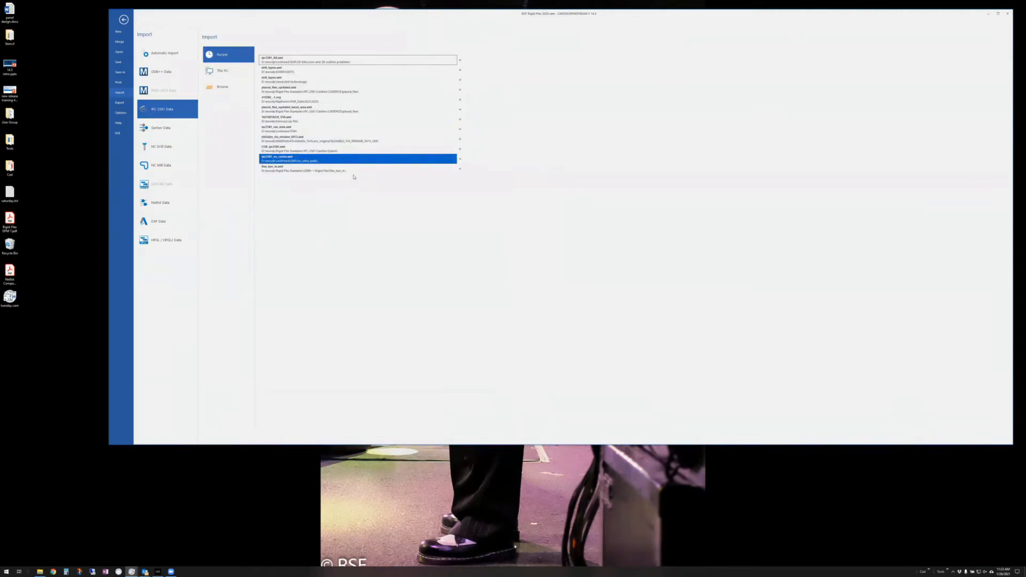
left_click(218, 87)
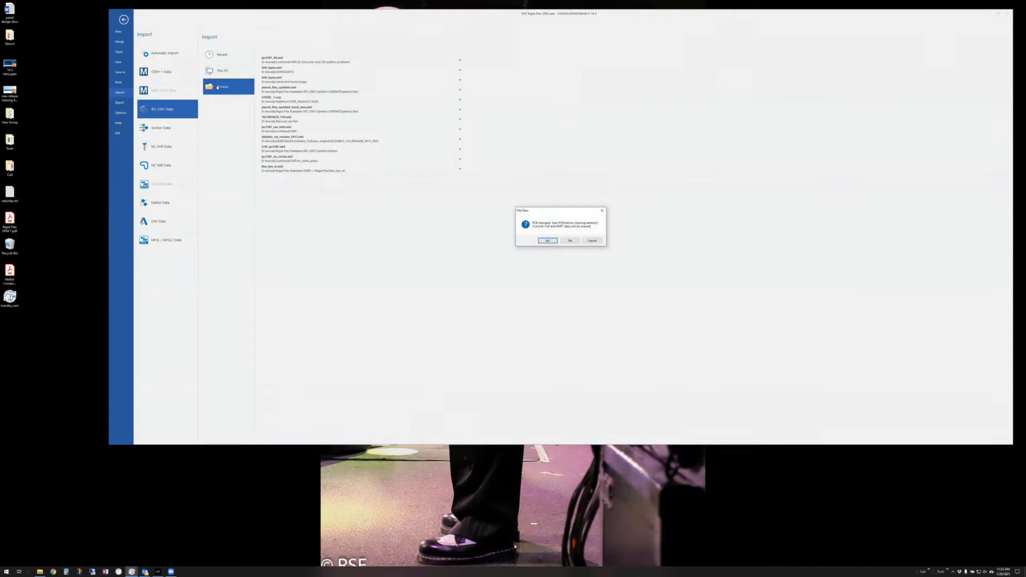
left_click(571, 240)
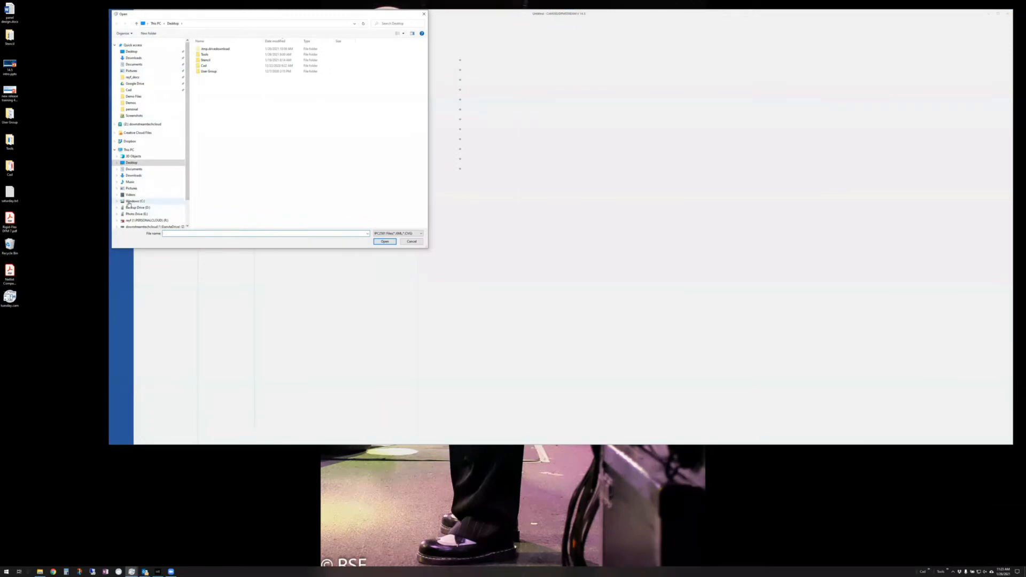
- Import DST Demo 2018.xml from C:\DownstreamTech\CAM350 14.5\Demos
left_click(128, 201)
left_click(210, 100)
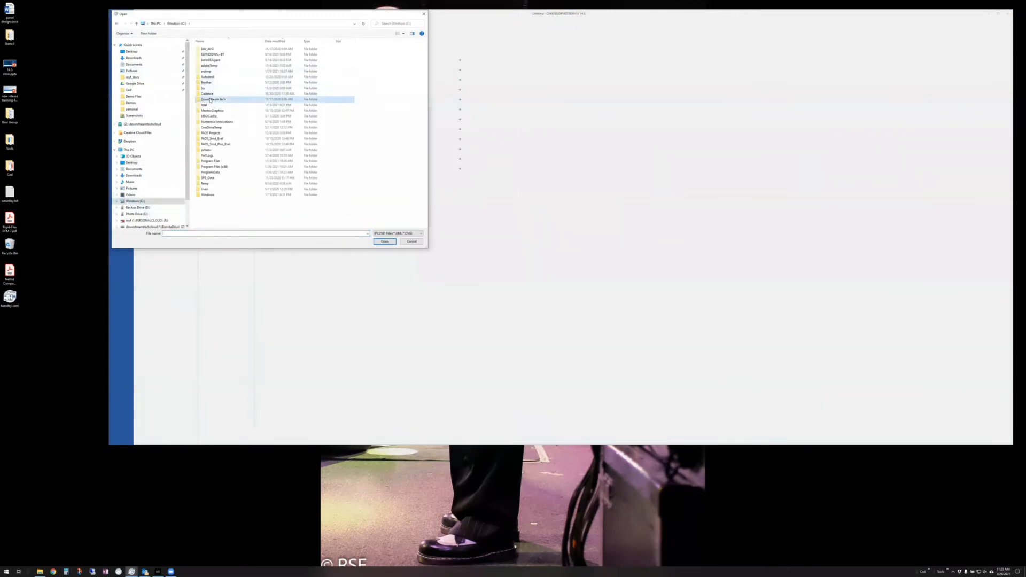
double_click(210, 100)
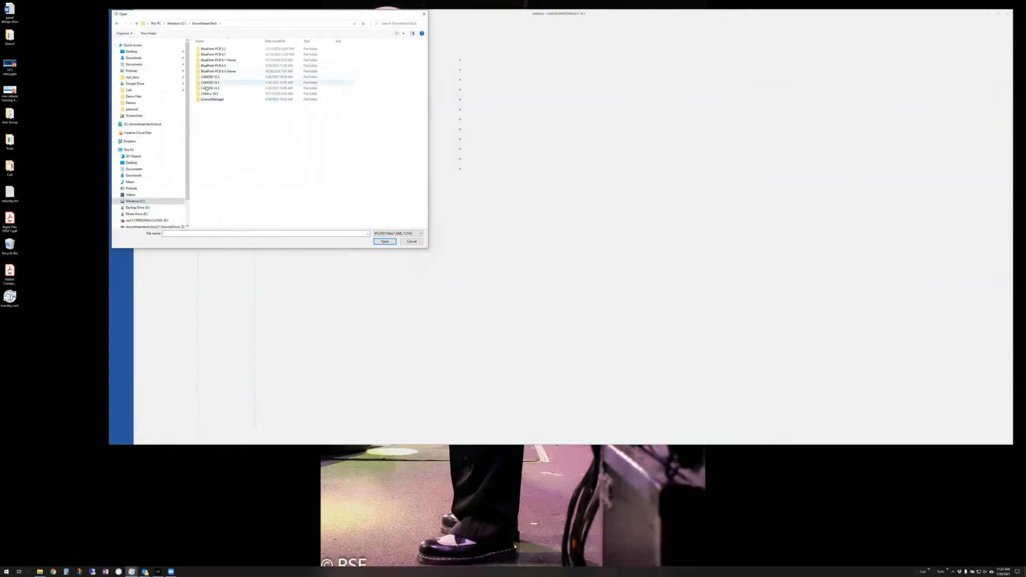
double_click(206, 88)
double_click(206, 55)
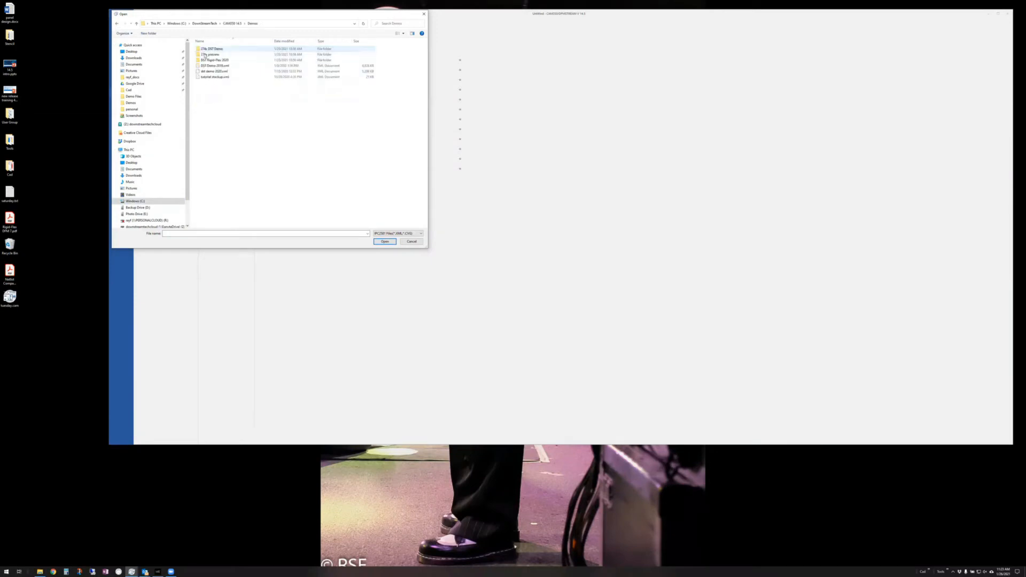
left_click(218, 65)
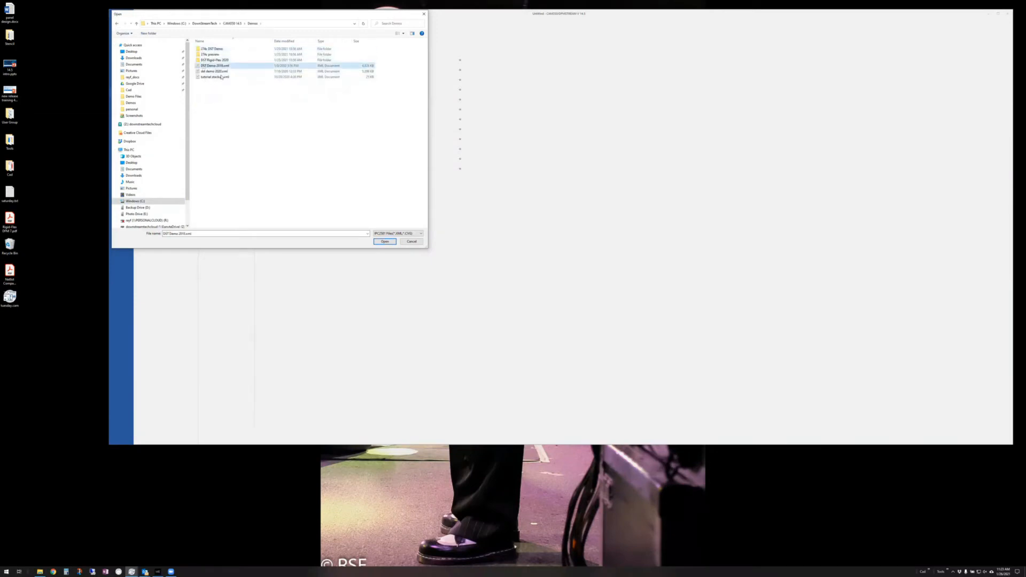
left_click(385, 241)
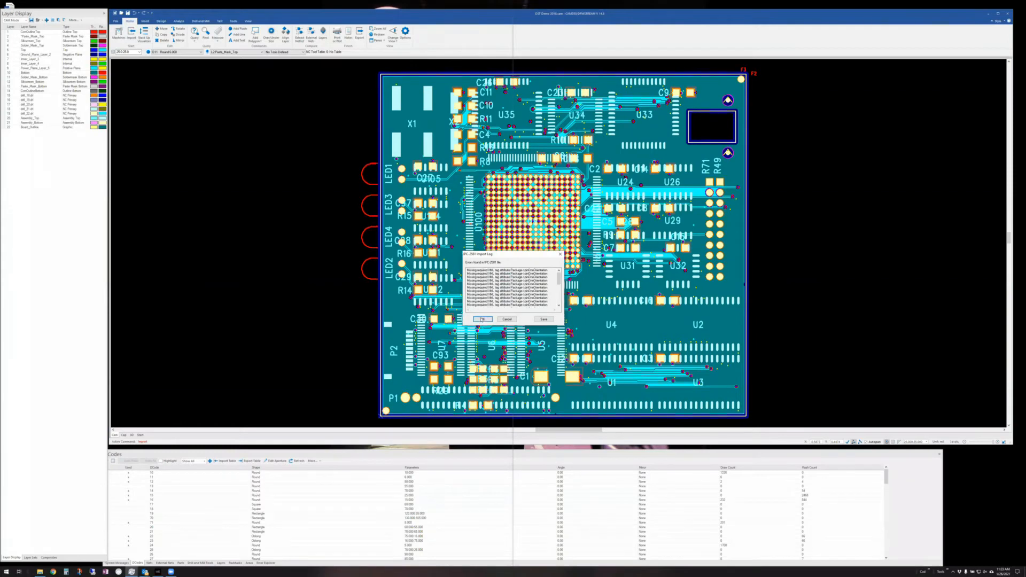
- Dismiss the import log and check the Layer Sets before returning to the full layer list
left_click(482, 319)
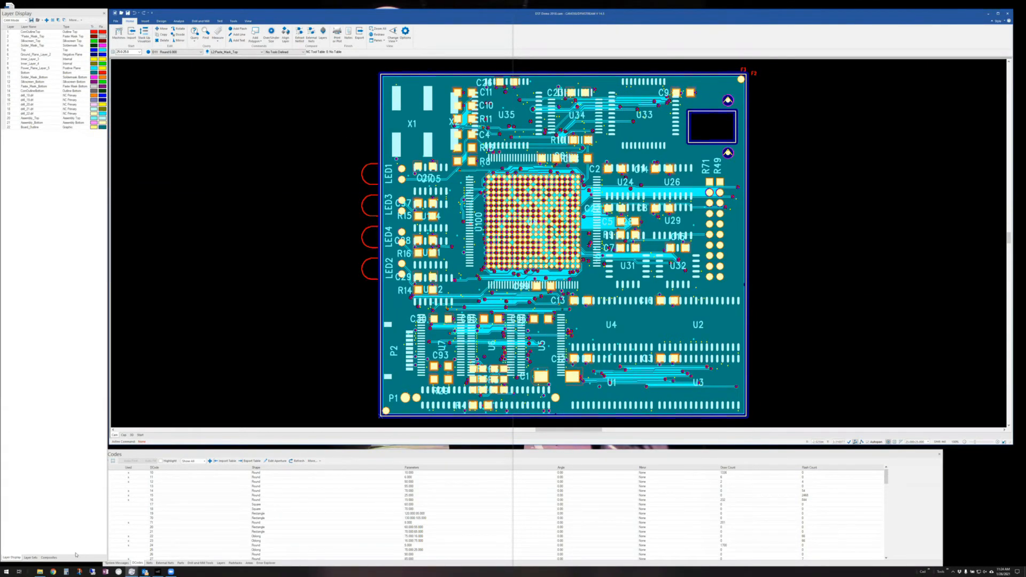
left_click(30, 559)
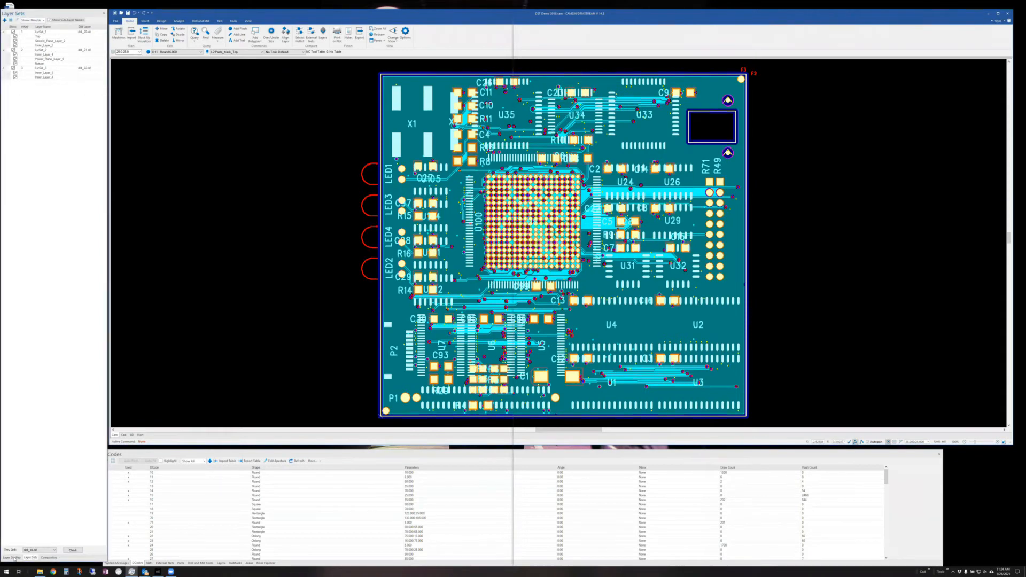
left_click(10, 557)
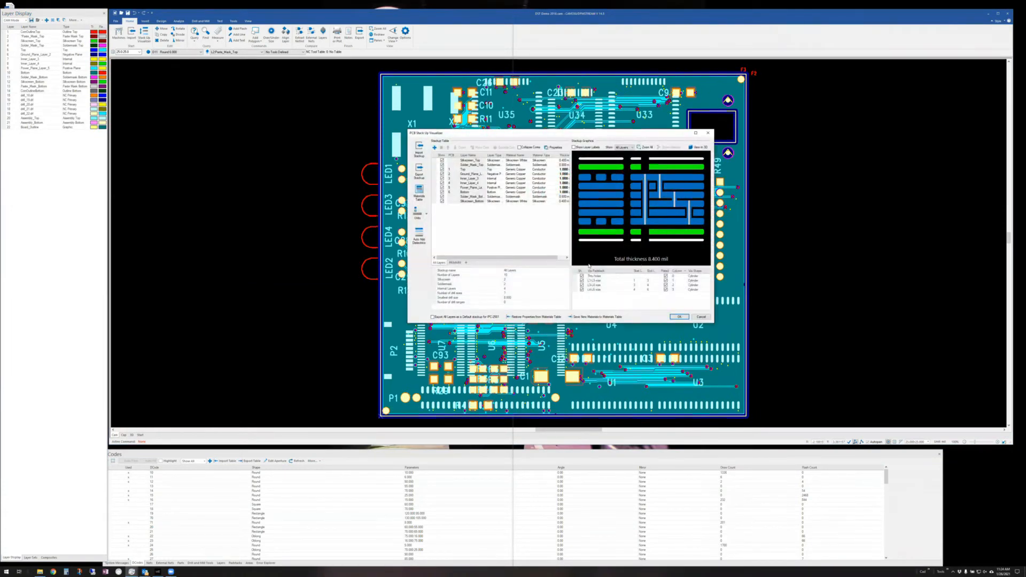
- Cancel the PCB Stack Up Visualizer to return to the demo board's artwork and Codes table
left_click(701, 316)
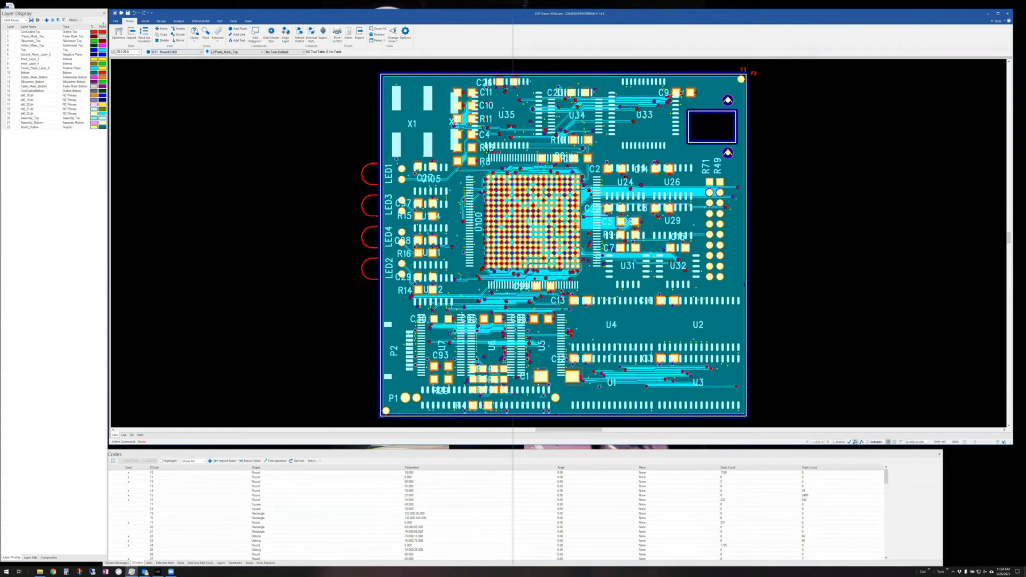
left_click(116, 21)
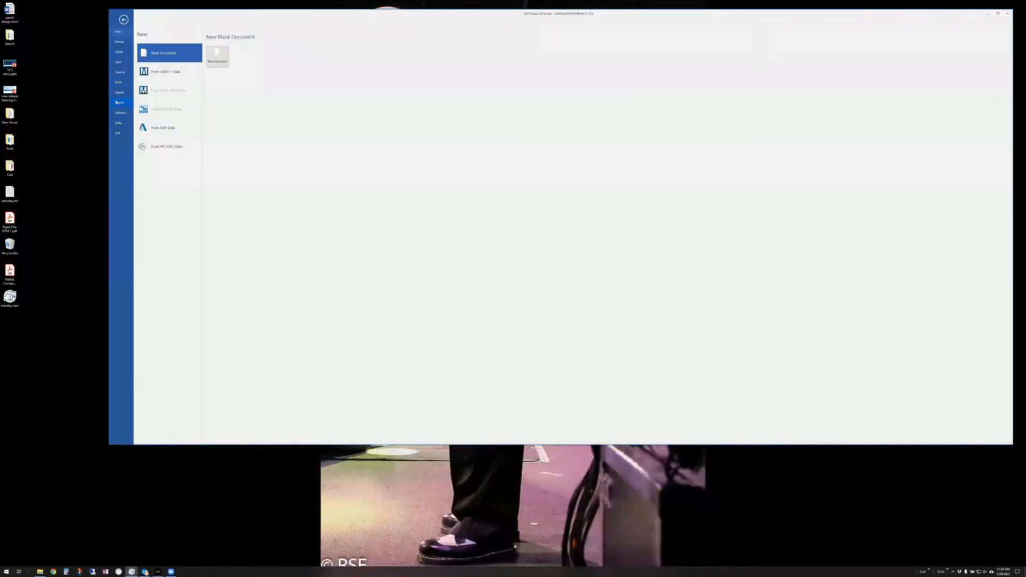
left_click(118, 102)
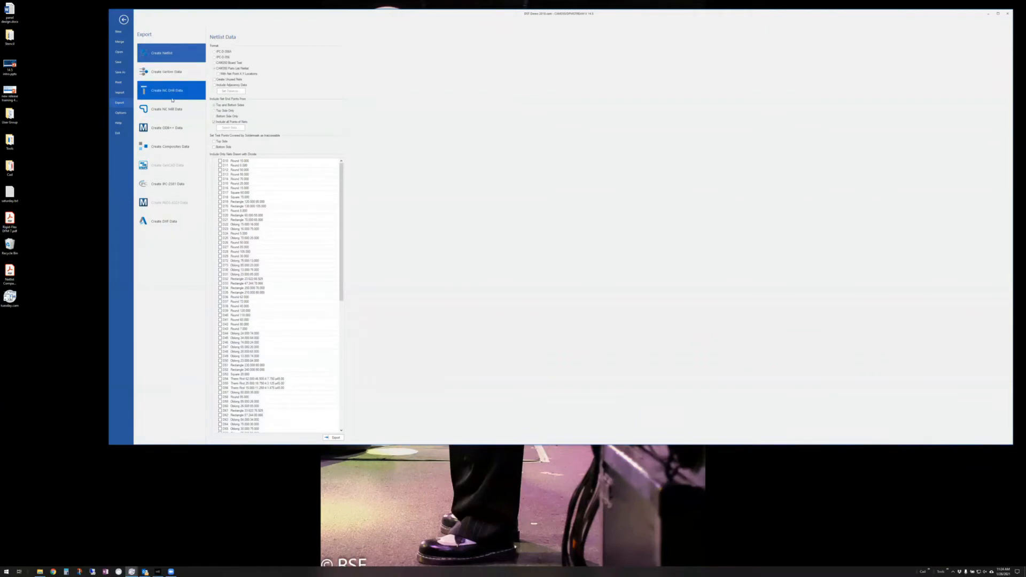
left_click(124, 21)
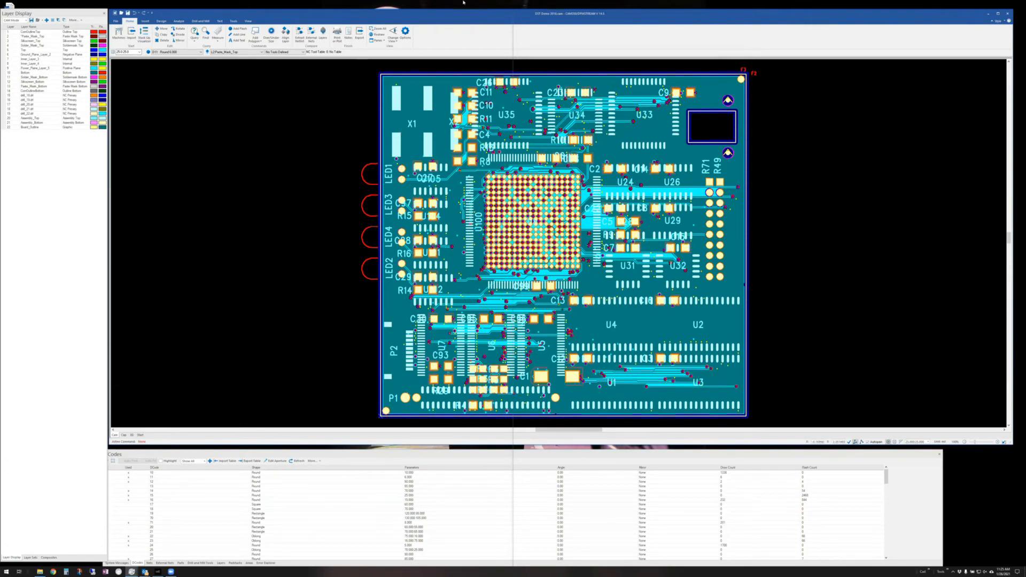
- Load the tuesday.cam design from the desktop through the File backstage
left_click(115, 21)
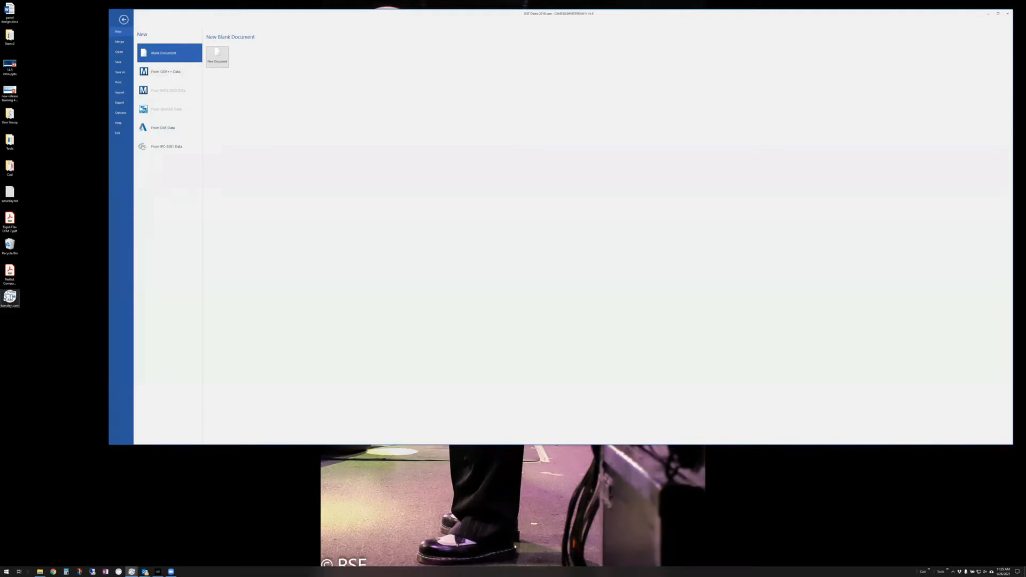
double_click(9, 297)
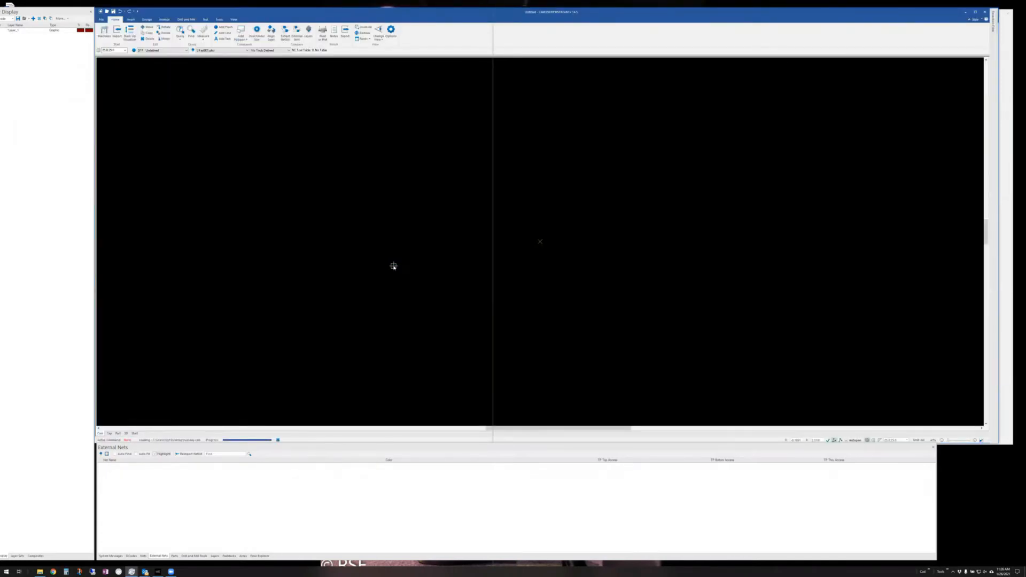
- Show the Error Explorer, generate an Error Report, and move and enlarge it
left_click(260, 556)
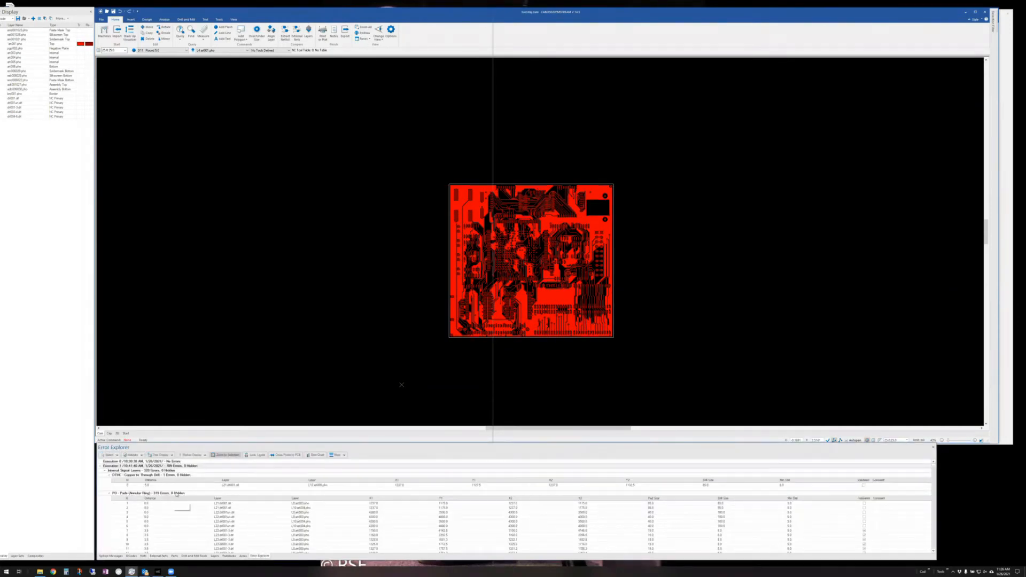
left_click(344, 456)
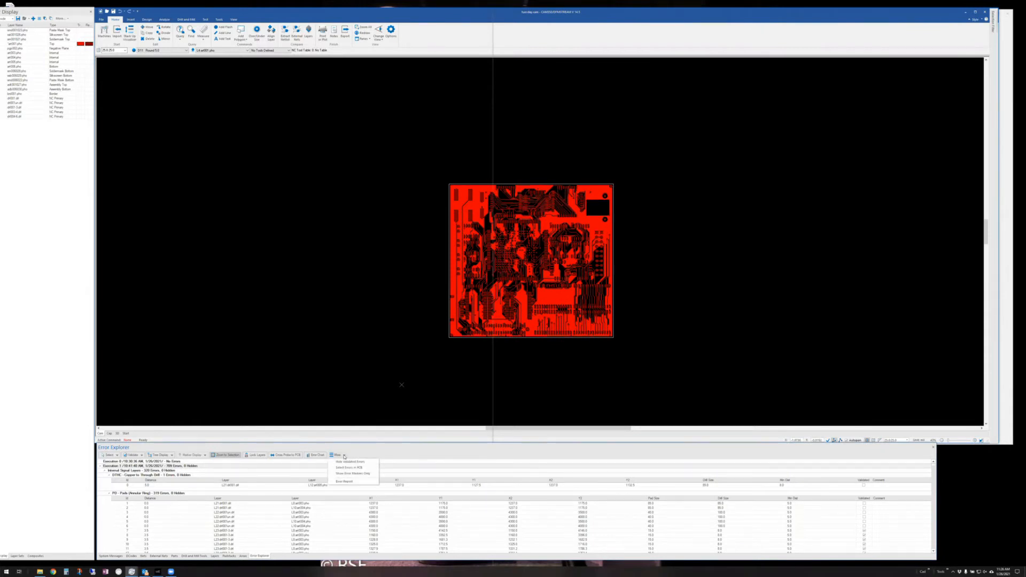
left_click(345, 482)
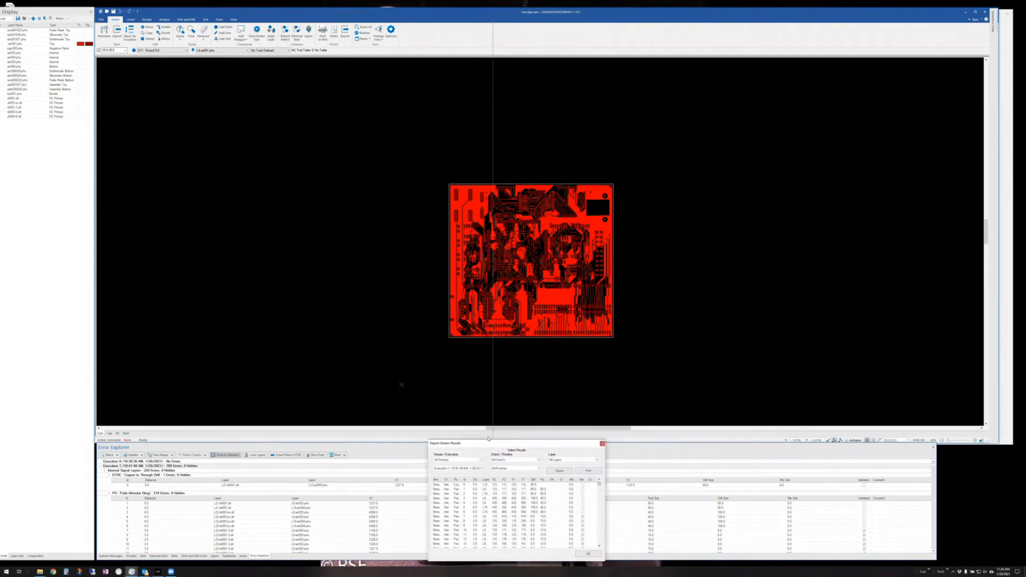
left_click_drag(527, 443, 300, 94)
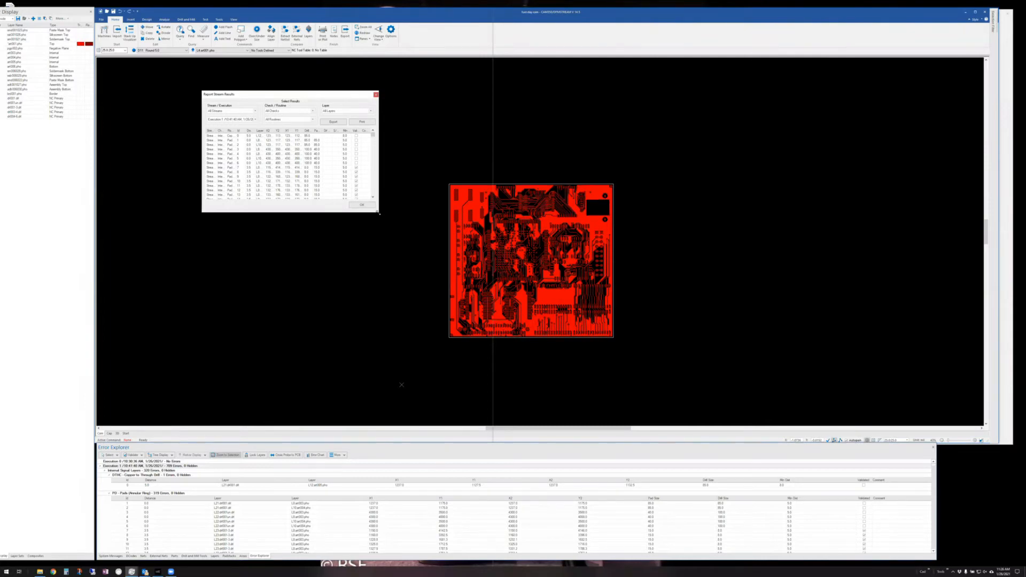
left_click_drag(379, 212, 806, 443)
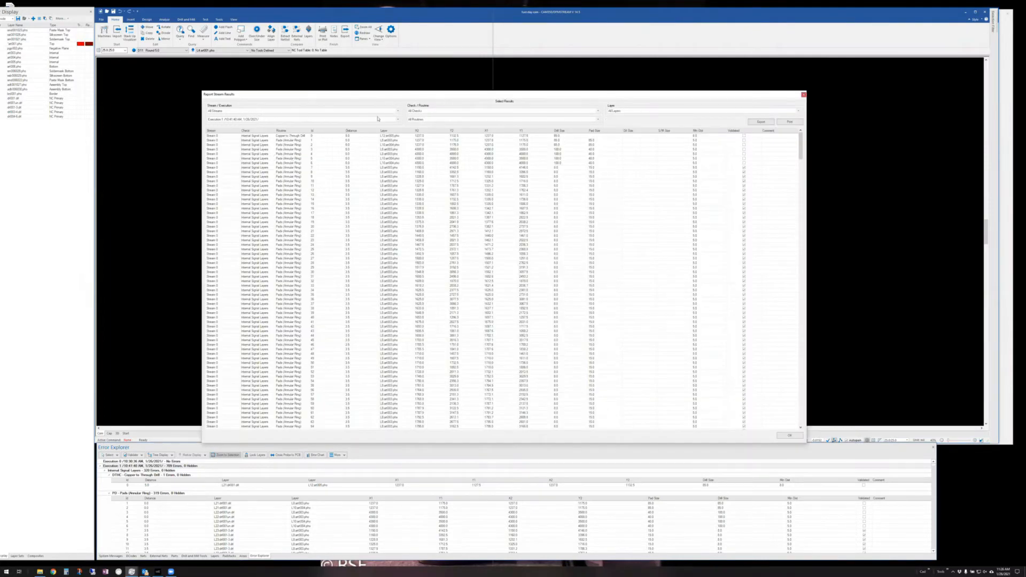
- Check the report's stream, check and routine filters, keep all of each, then close it
left_click(398, 111)
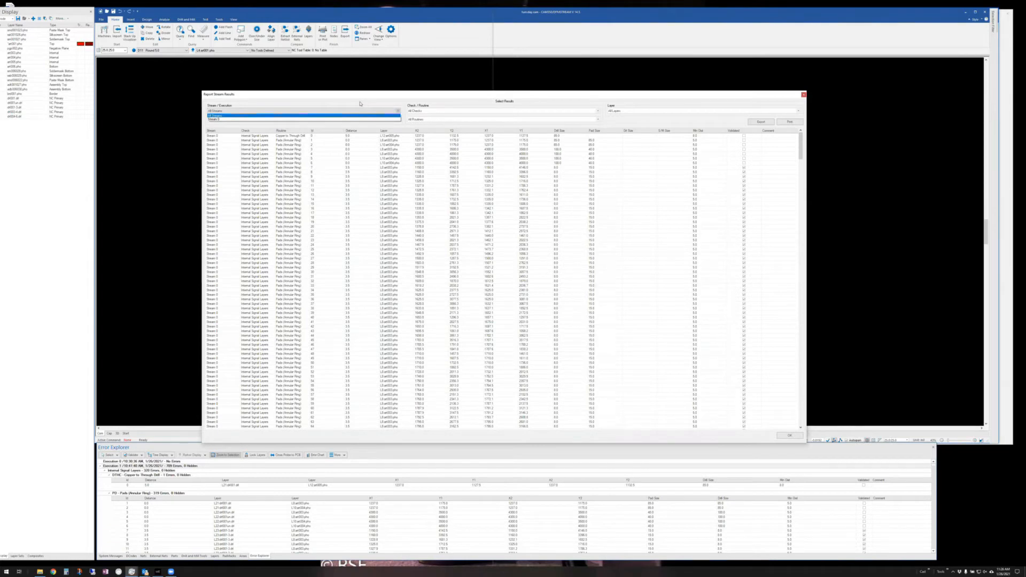
left_click(379, 111)
left_click(449, 110)
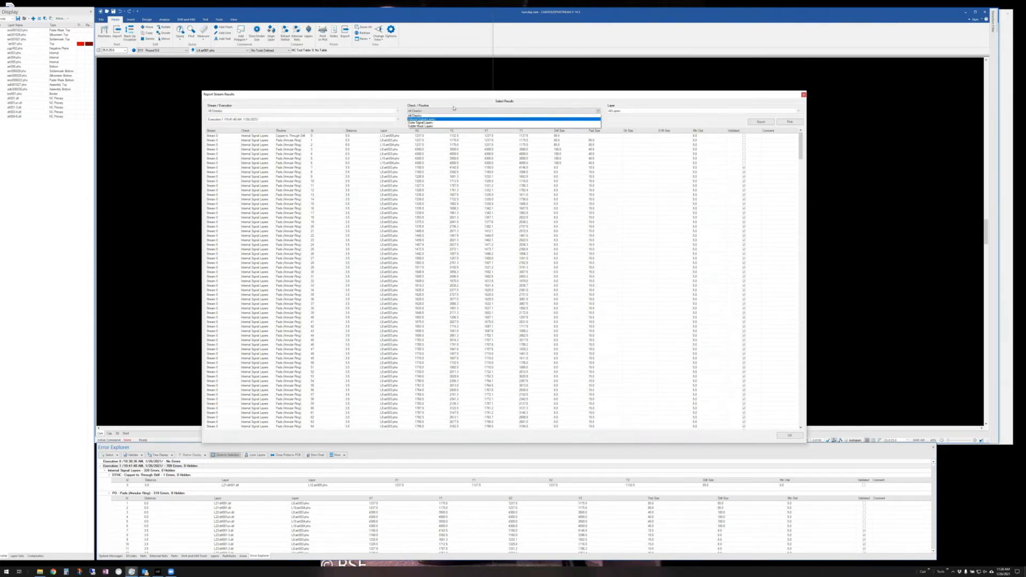
left_click(447, 115)
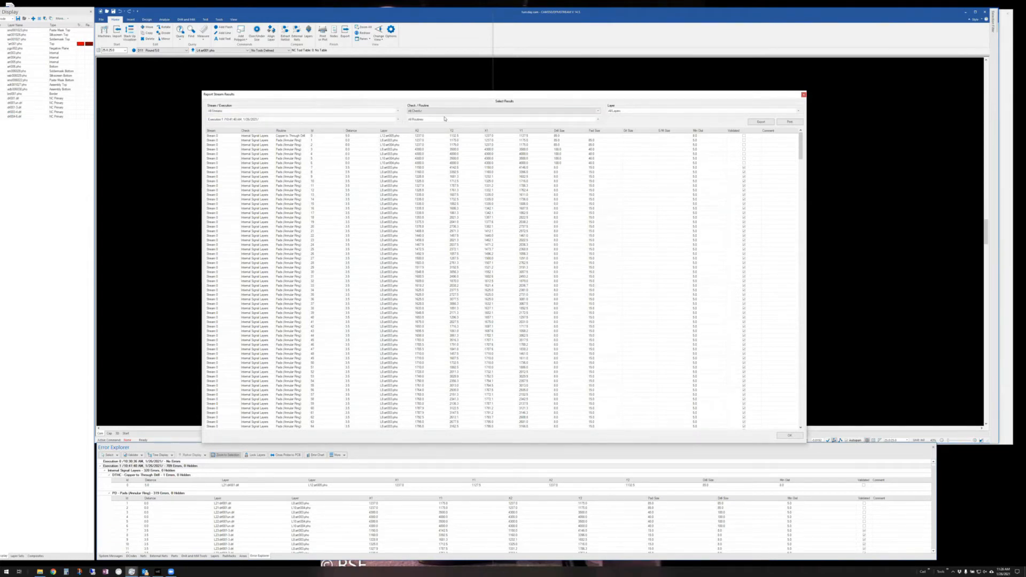
left_click(440, 120)
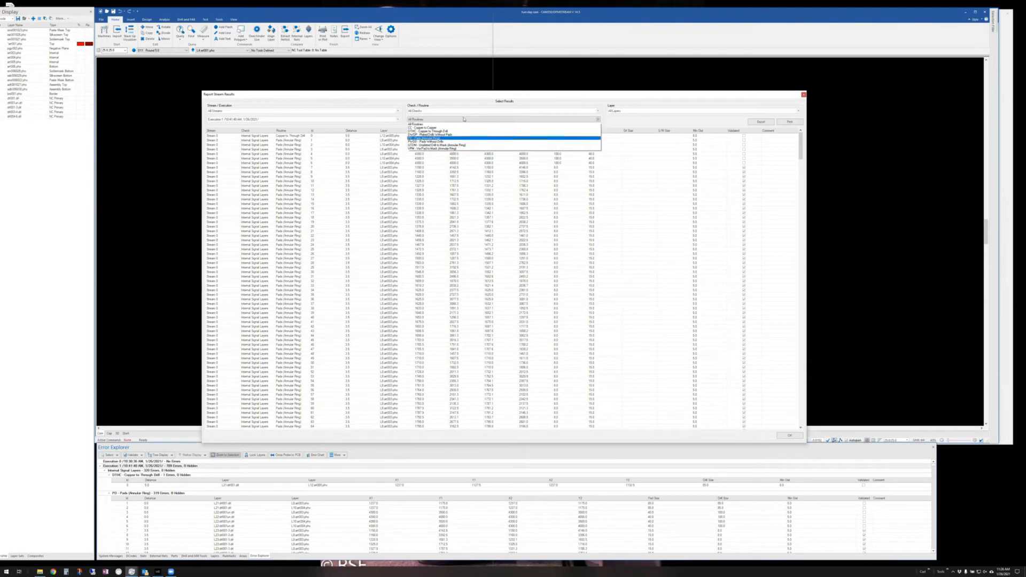
left_click(485, 109)
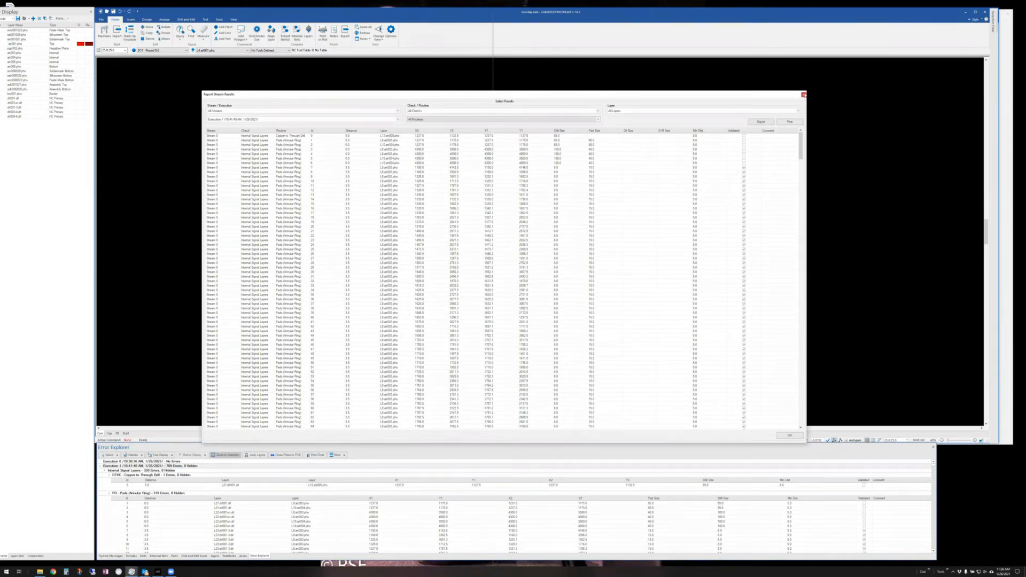
left_click(803, 94)
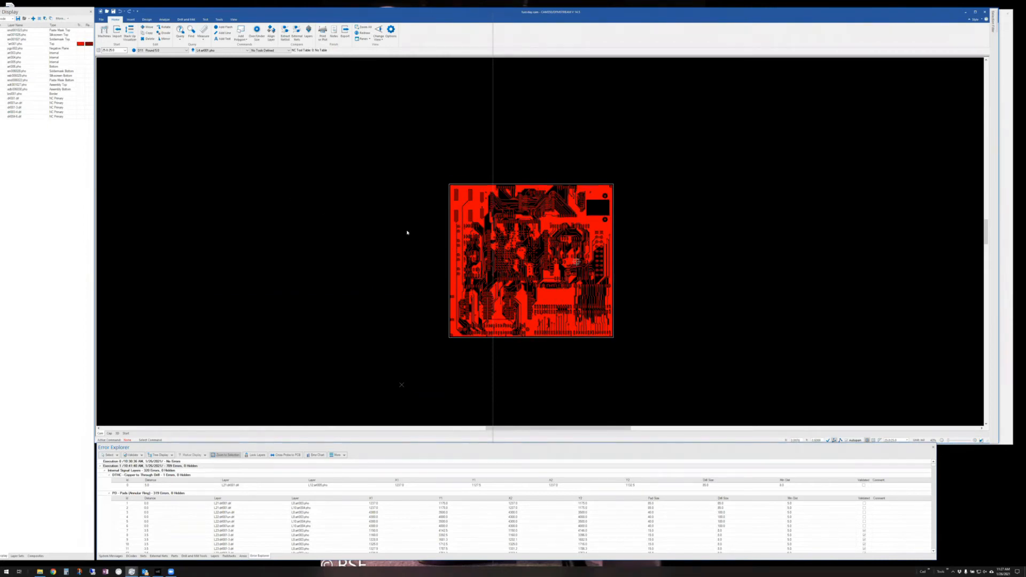
- Zoom into the board and go to the Print page in the File backstage
middle_click_drag(531, 261, 485, 185)
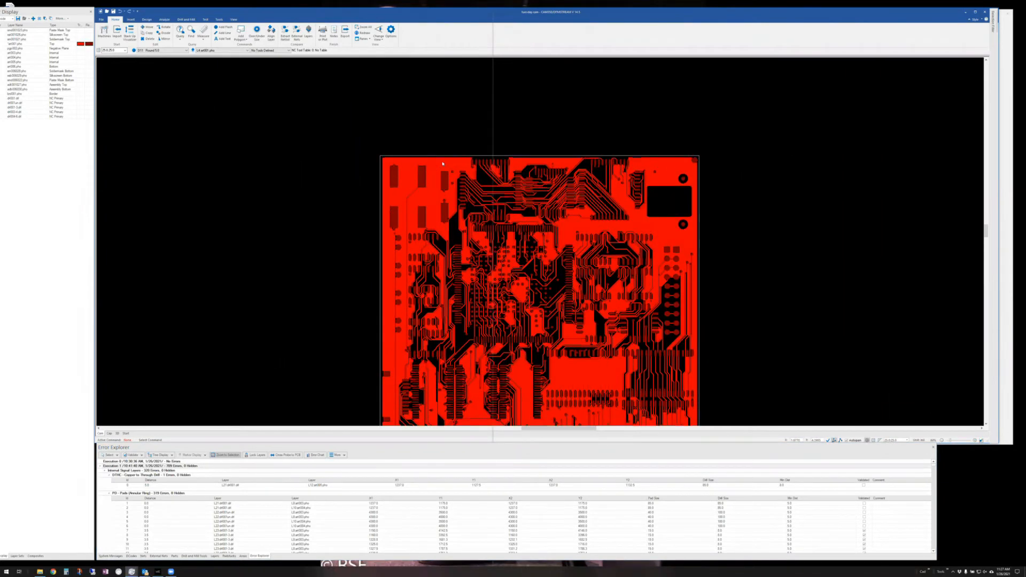
scroll(443, 164, "down", 3)
scroll(289, 378, "up", 2)
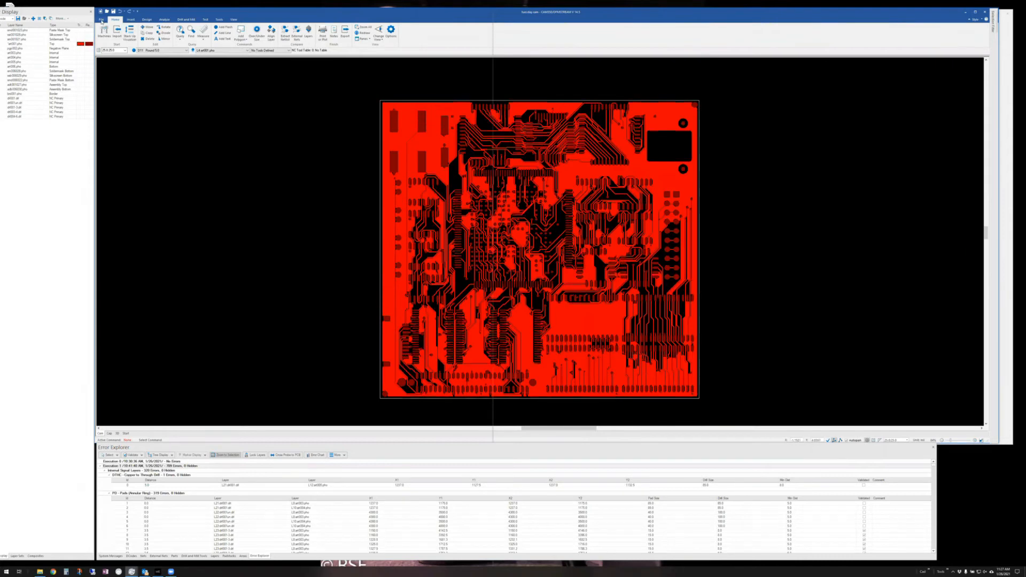
left_click(101, 20)
left_click(105, 81)
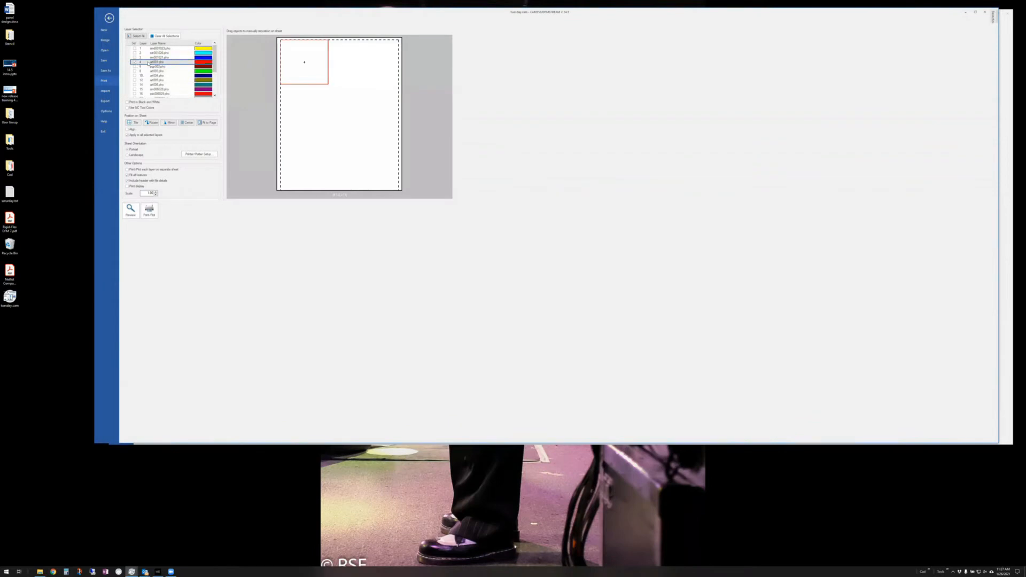
- Centre the layer, fit it to the page, leave it unrotated, and use landscape orientation
left_click(187, 123)
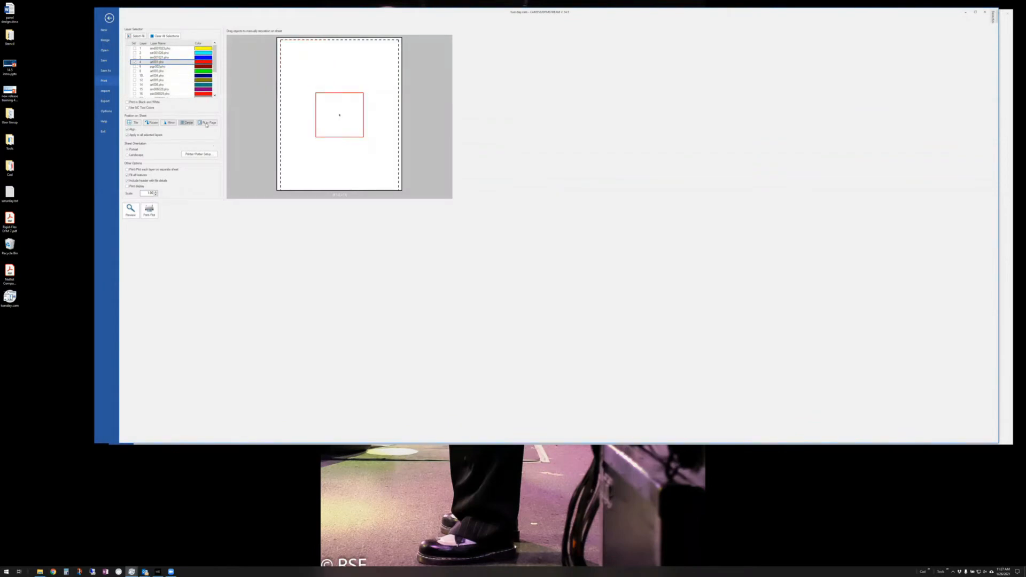
left_click(206, 123)
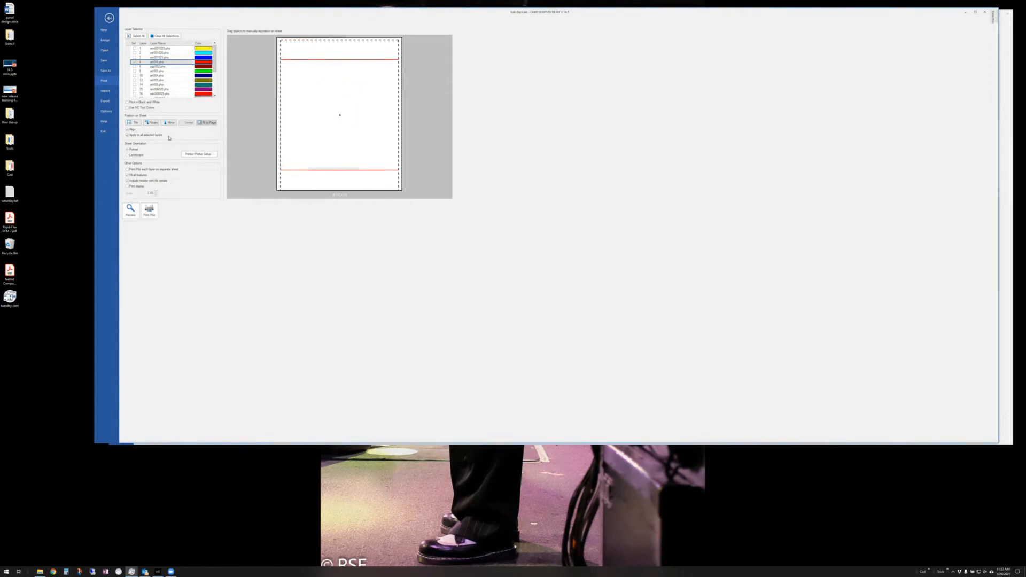
left_click(152, 123)
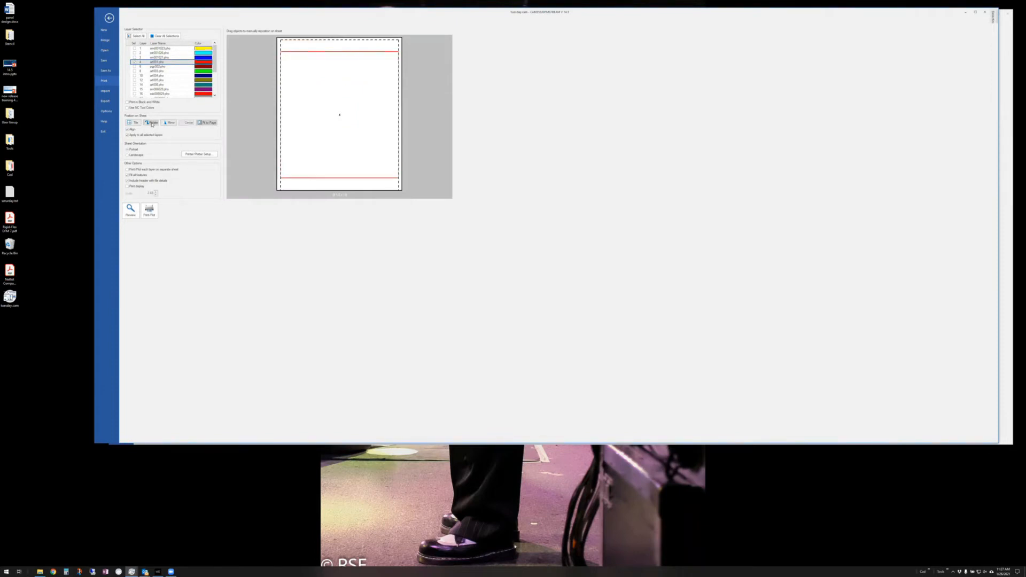
left_click(152, 124)
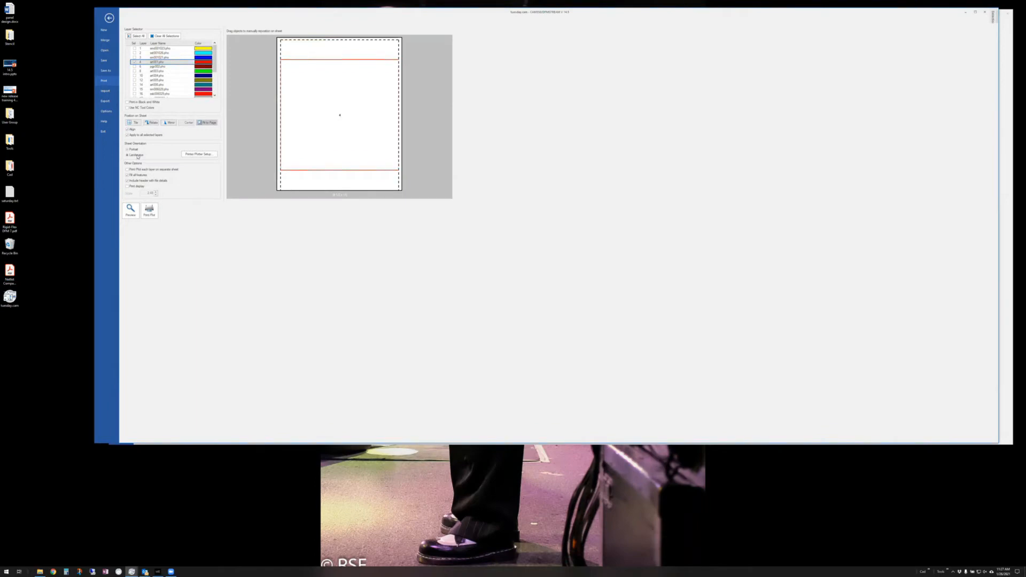
left_click(138, 156)
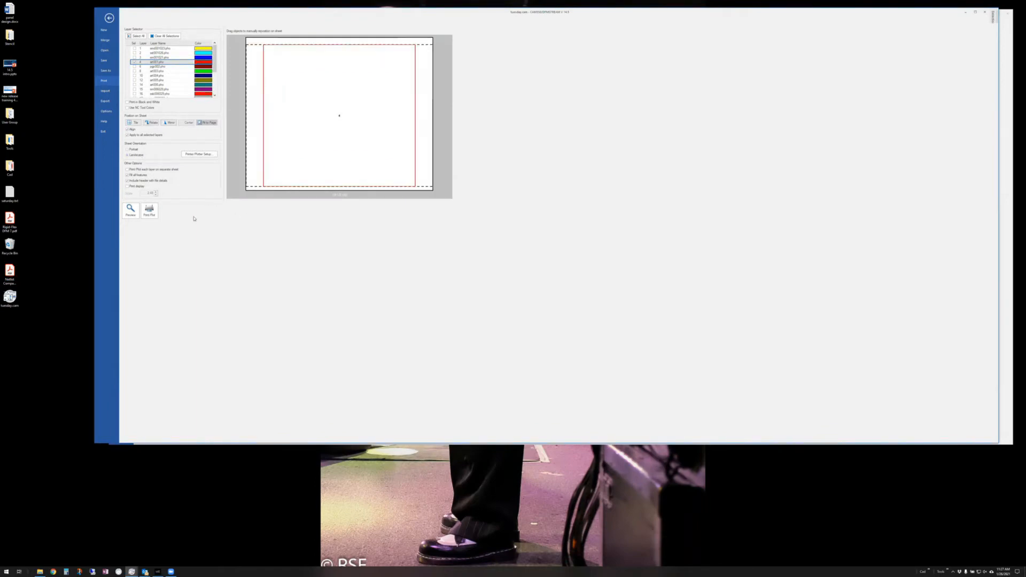
- Confirm Adobe PDF as the printer in Printer/Plotter Setup, on Letter paper in landscape
left_click(207, 155)
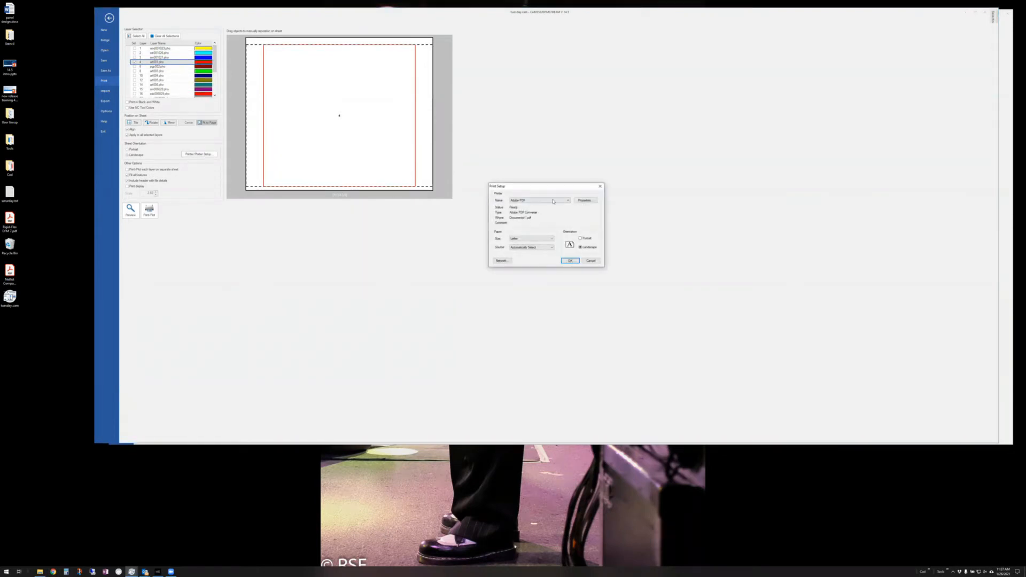
left_click(567, 200)
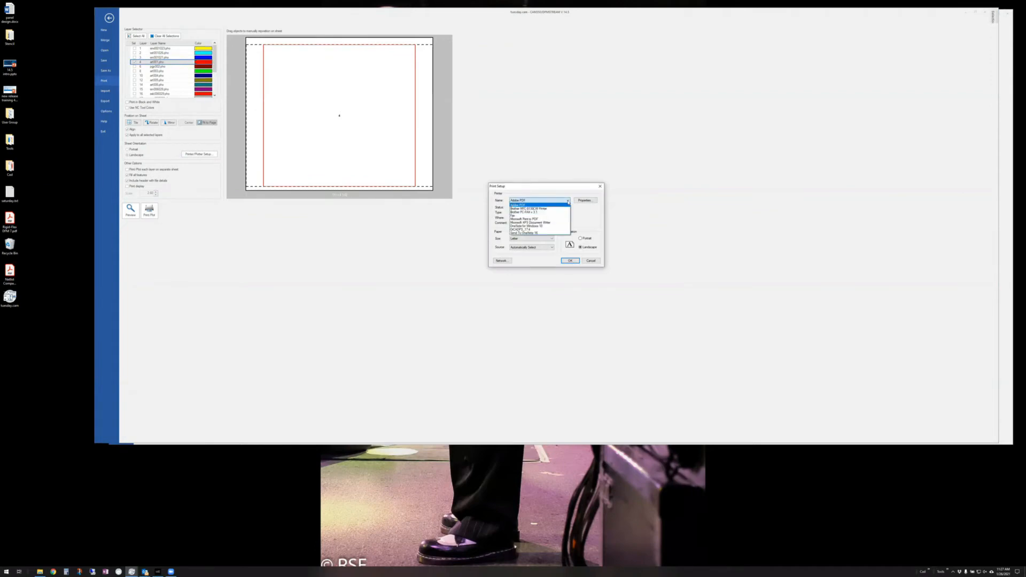
left_click(538, 200)
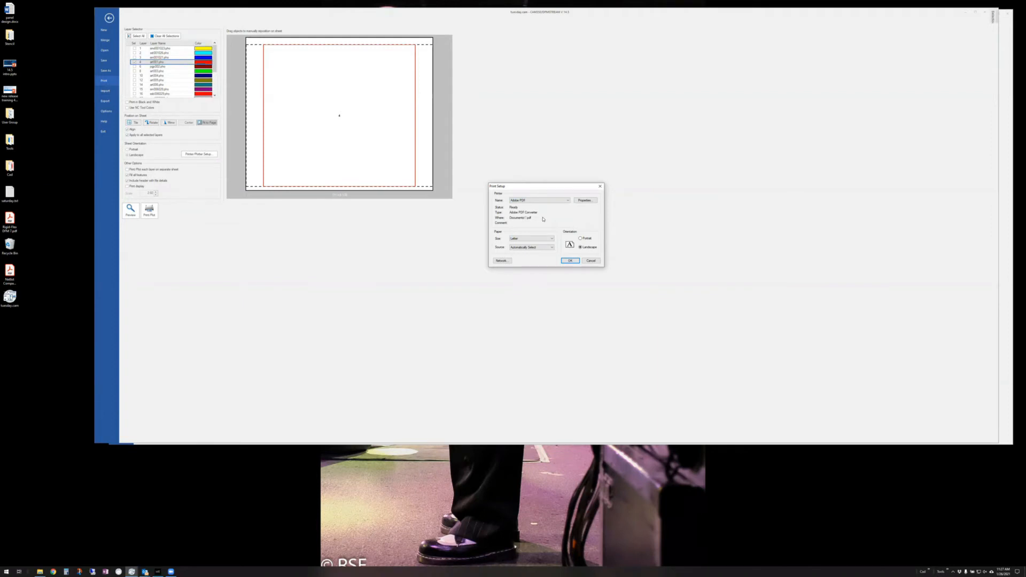
left_click(570, 261)
- Select all layers for printing, apply Fit to Page and Tile, and enable Print display
left_click(591, 262)
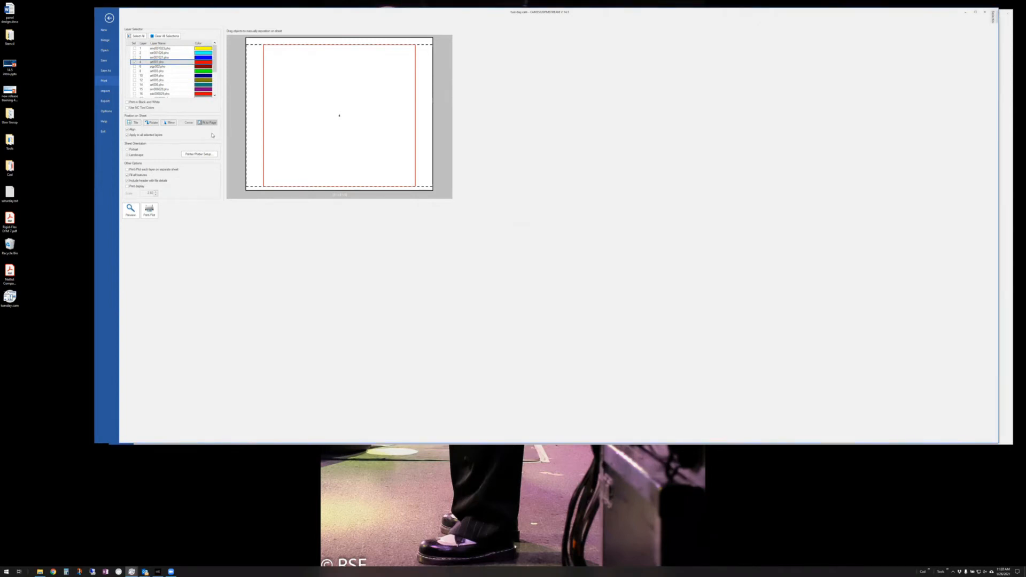
left_click(143, 37)
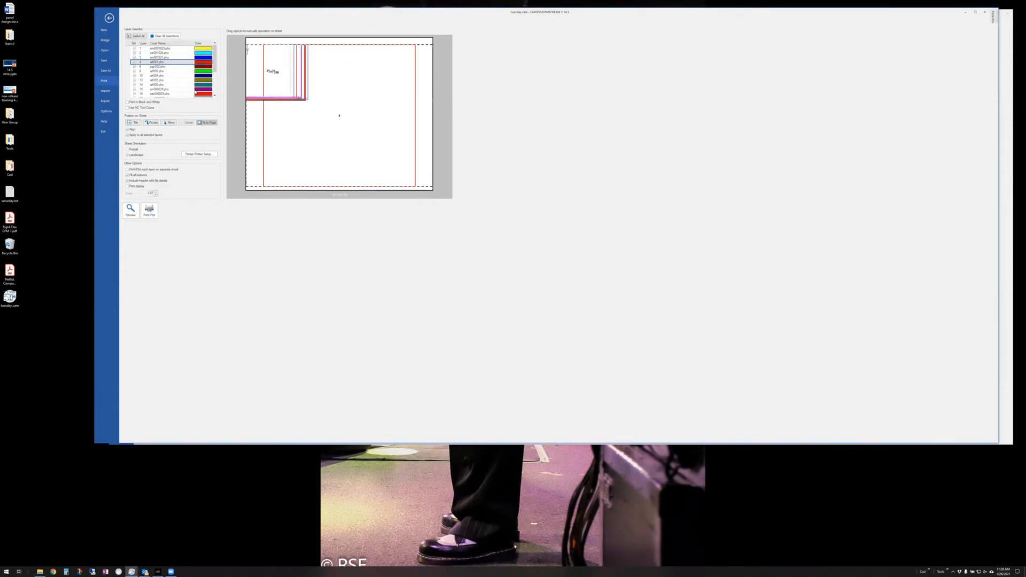
left_click(206, 123)
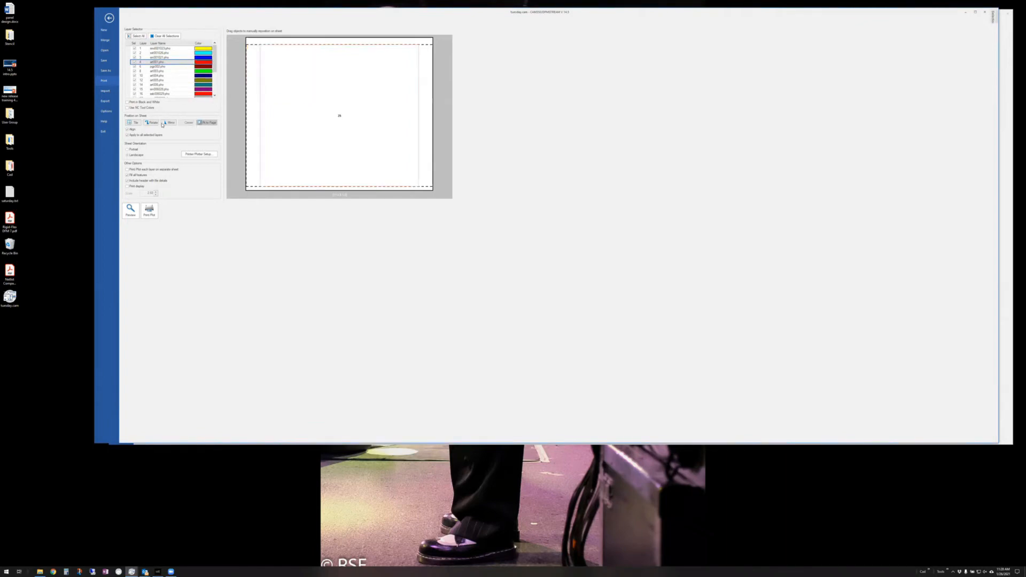
left_click(134, 122)
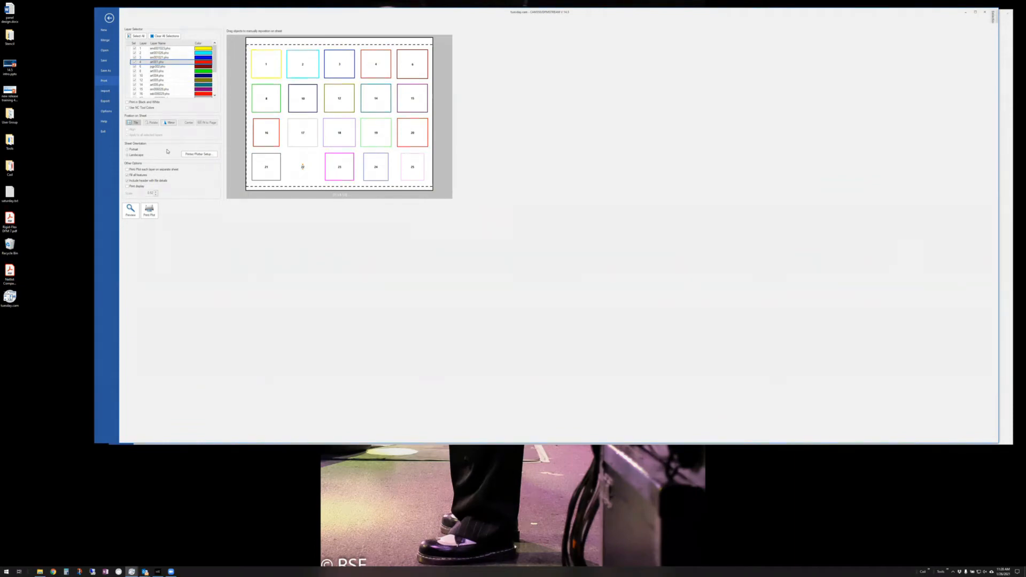
left_click(127, 186)
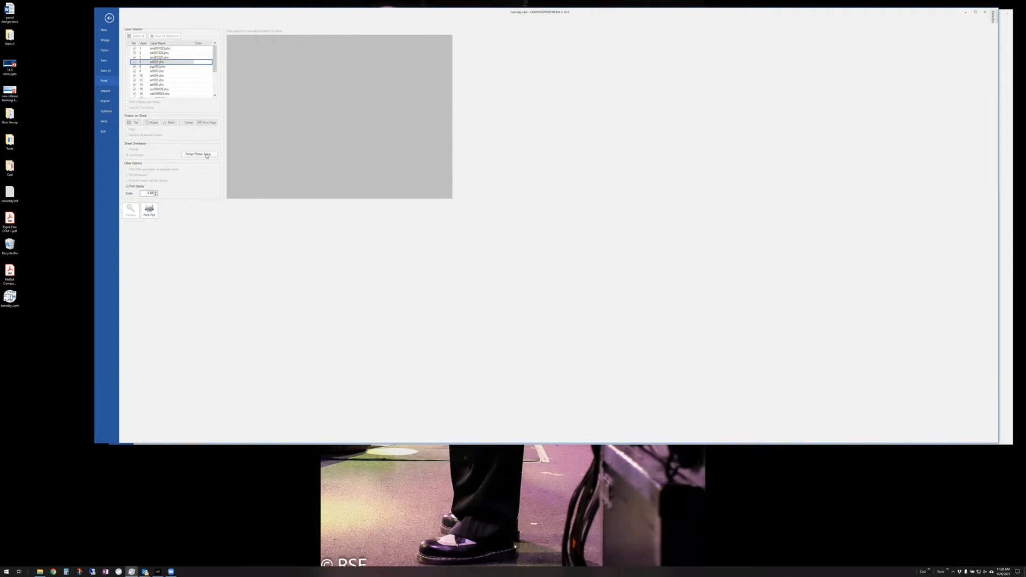
- Reopen and cancel Printer/Plotter Setup, then leave the Print page for the board view
left_click(206, 155)
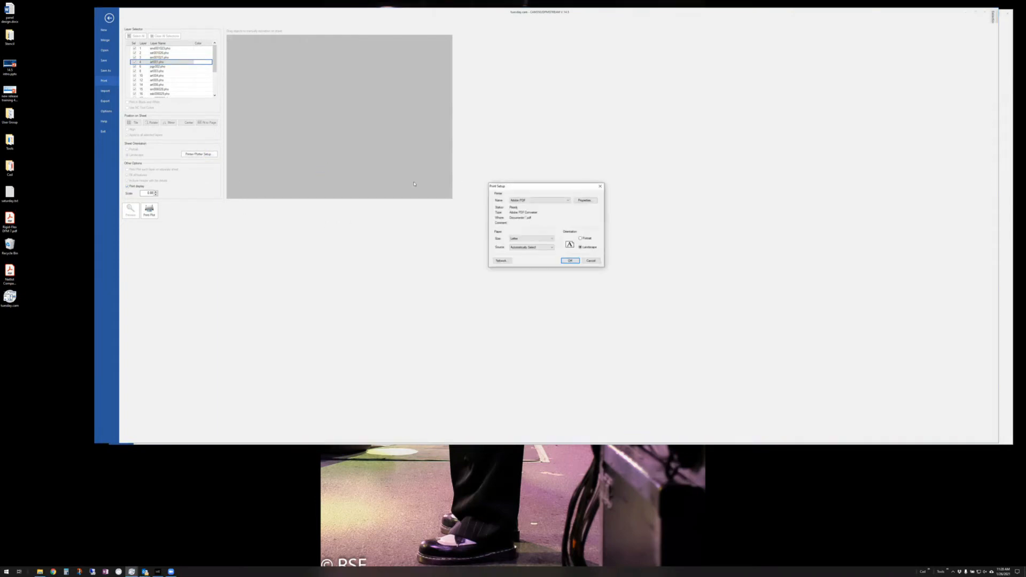
left_click(591, 260)
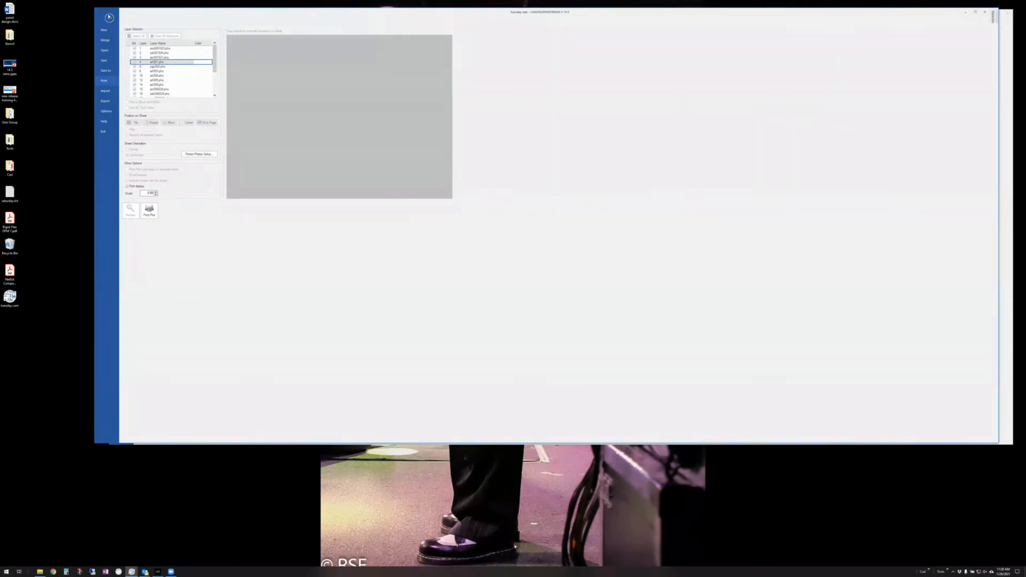
left_click(108, 18)
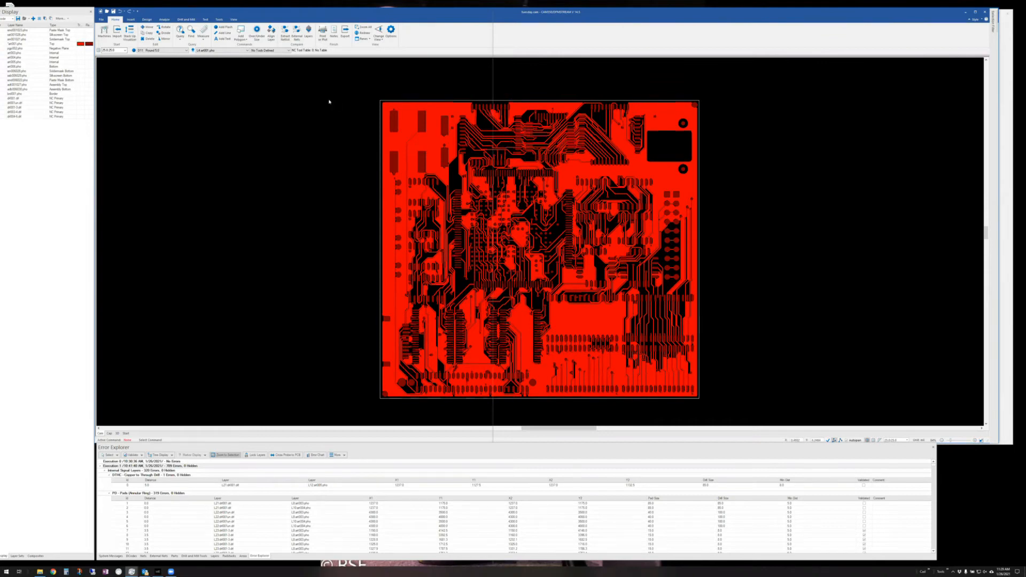
- Start the Panel Editor from Tools and dismiss the anchor notice
left_click(221, 19)
left_click(103, 31)
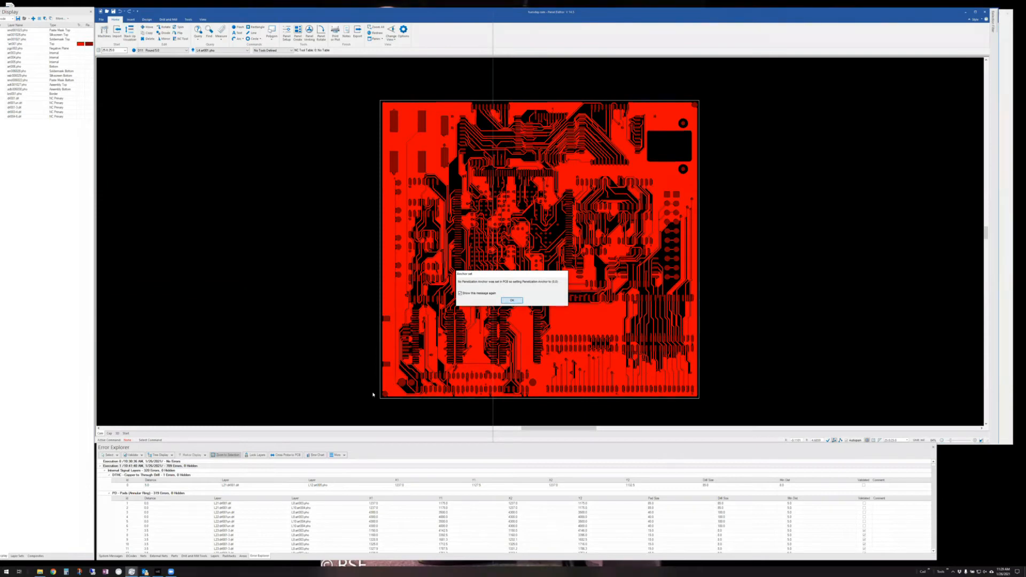
key("Return")
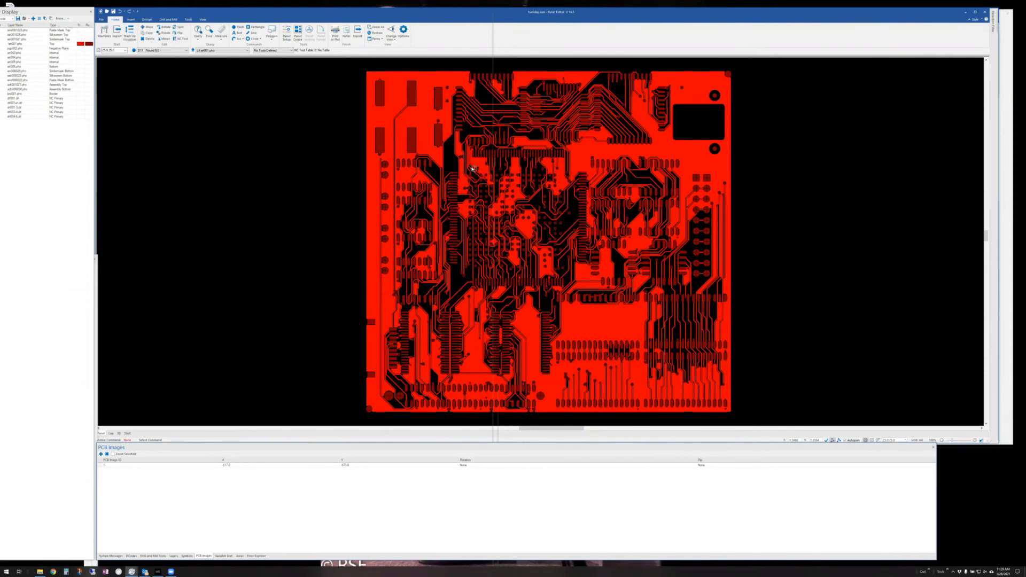
- In Panel Setup, set an 18 x 24 inch panel, 0.1/0.1 spacing and 1 inch margin
left_click(288, 35)
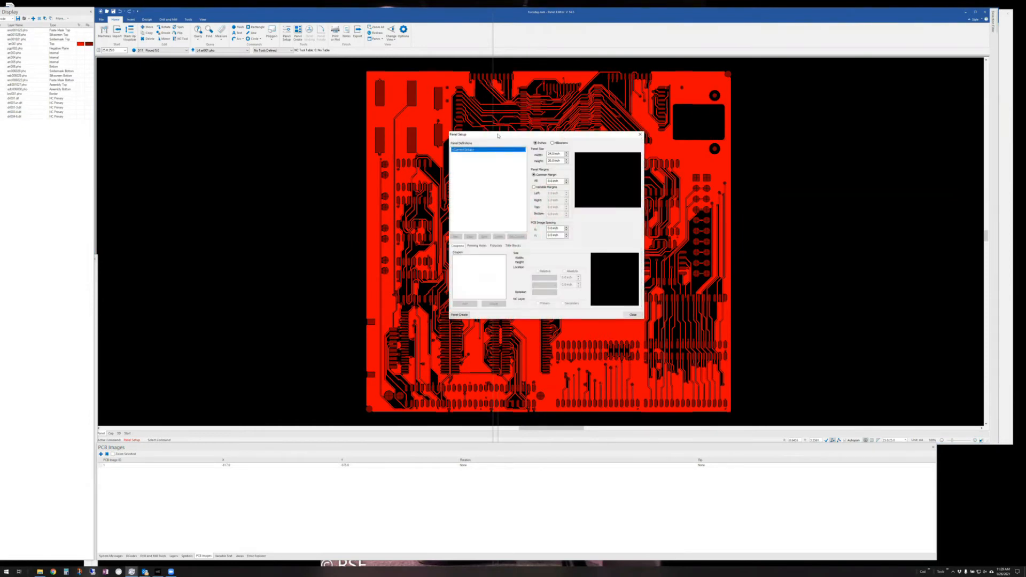
left_click_drag(497, 135, 193, 85)
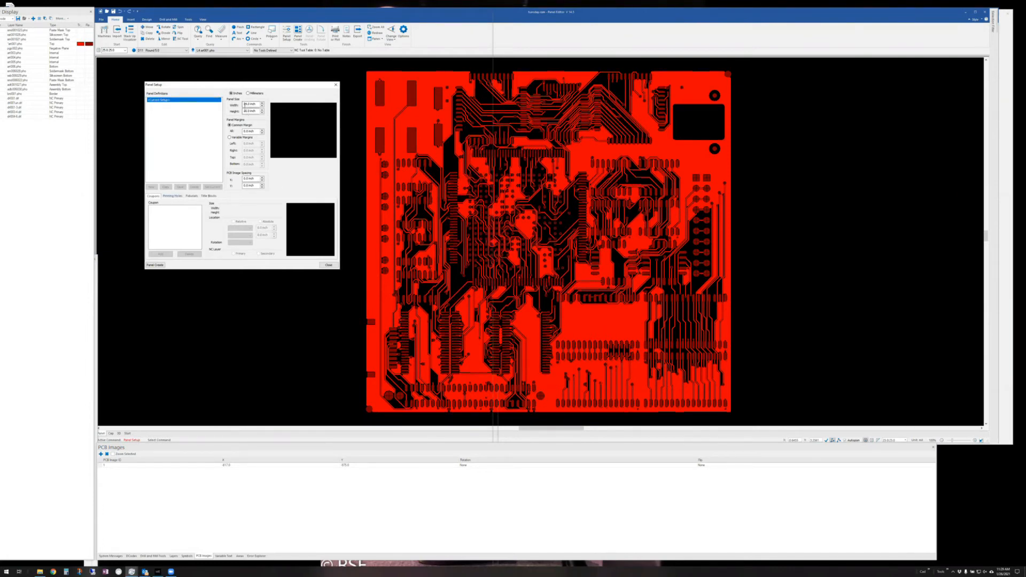
left_click_drag(244, 104, 271, 99)
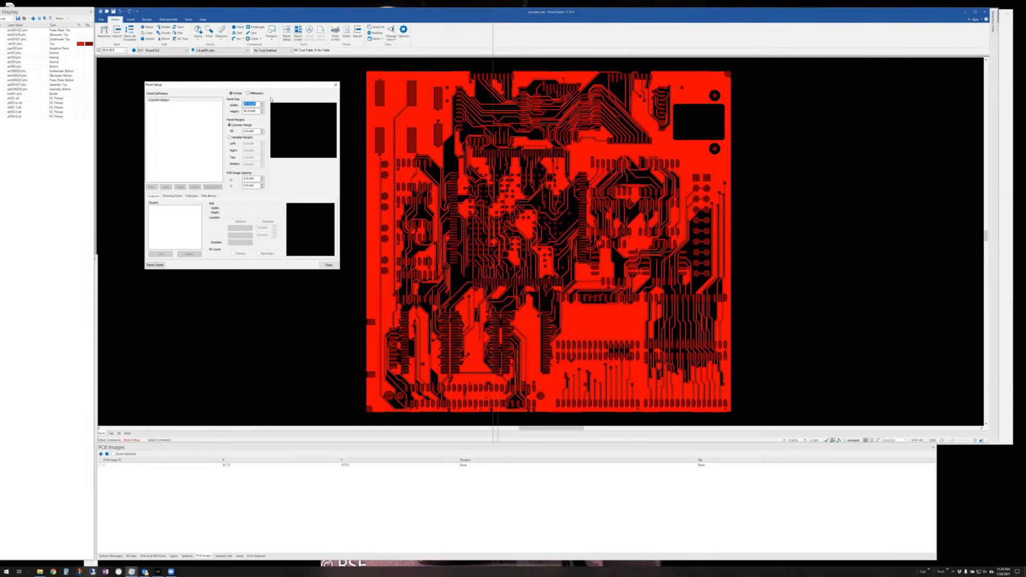
type("18")
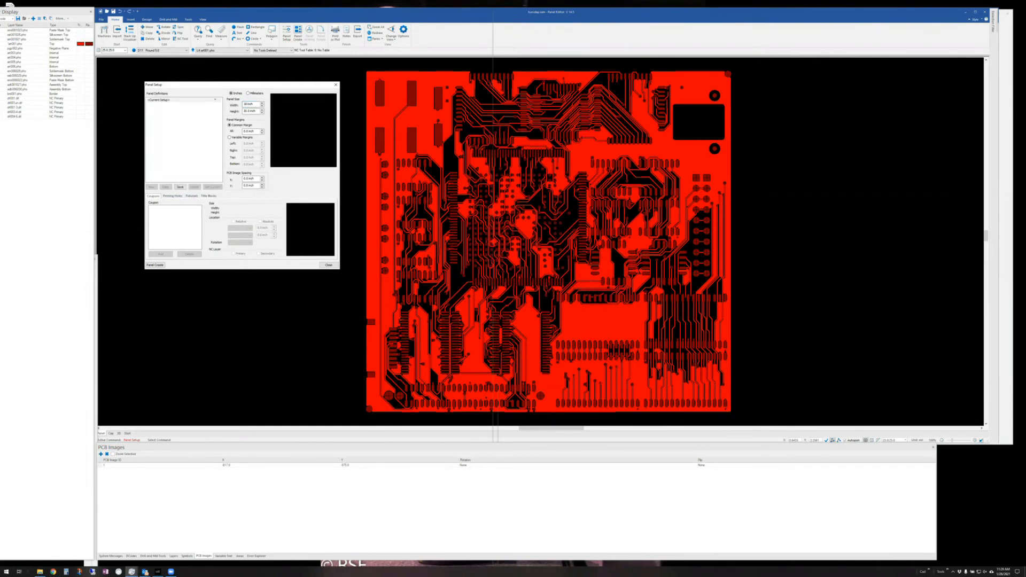
key("Tab")
type("24")
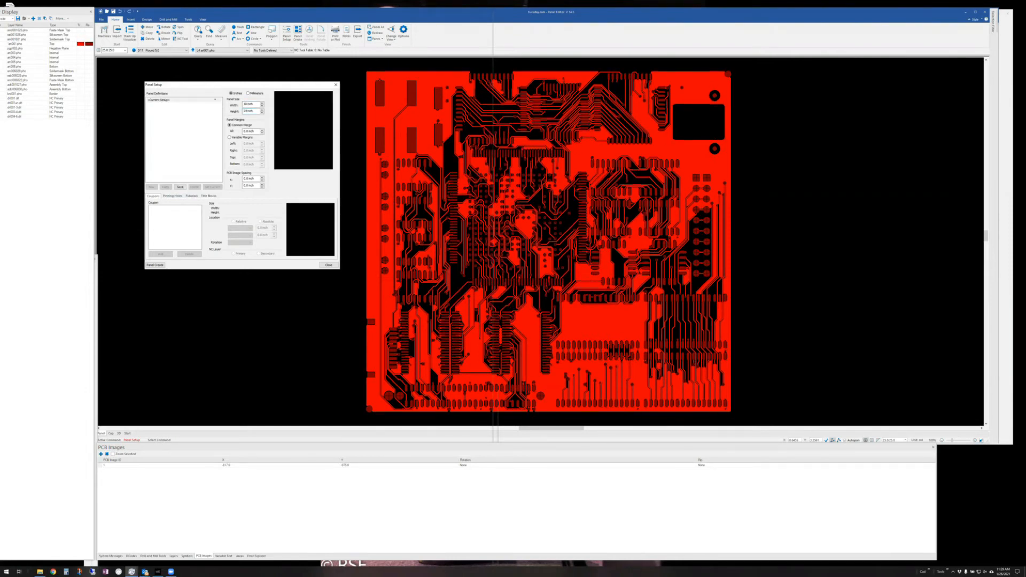
key("Tab")
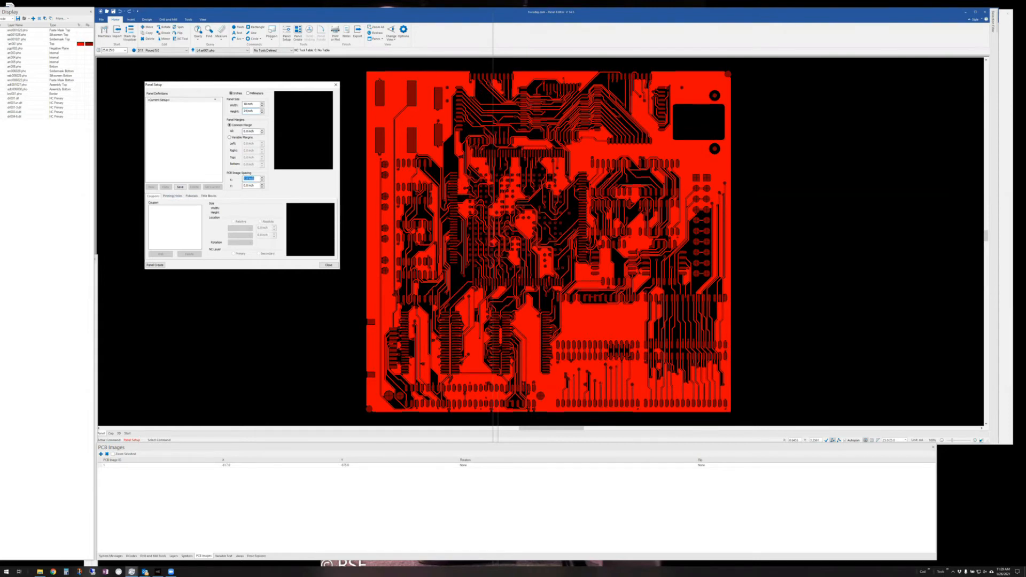
type(".1")
key("Tab")
type(".1")
key("Tab")
type("1")
key("Tab")
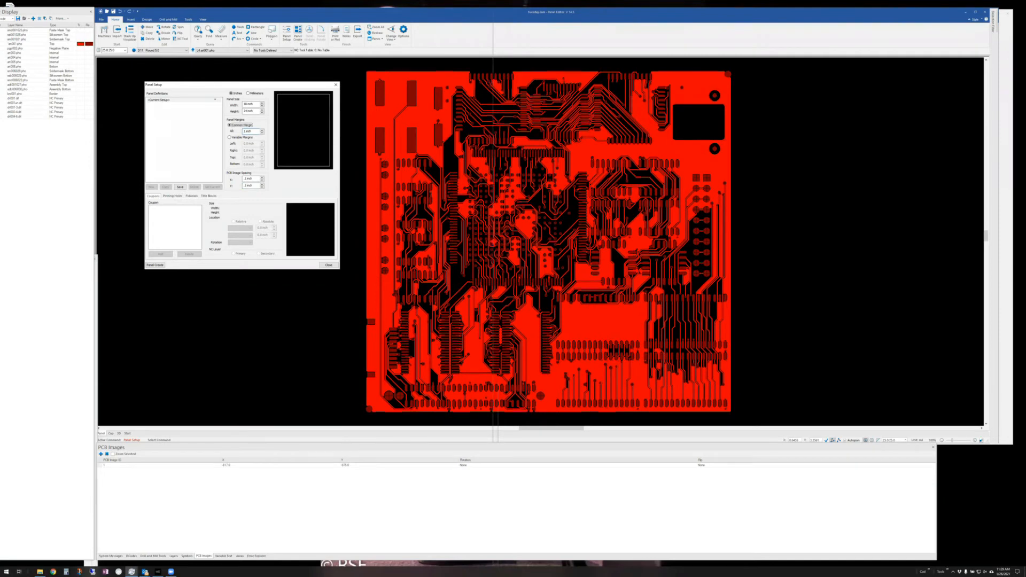
left_click(152, 265)
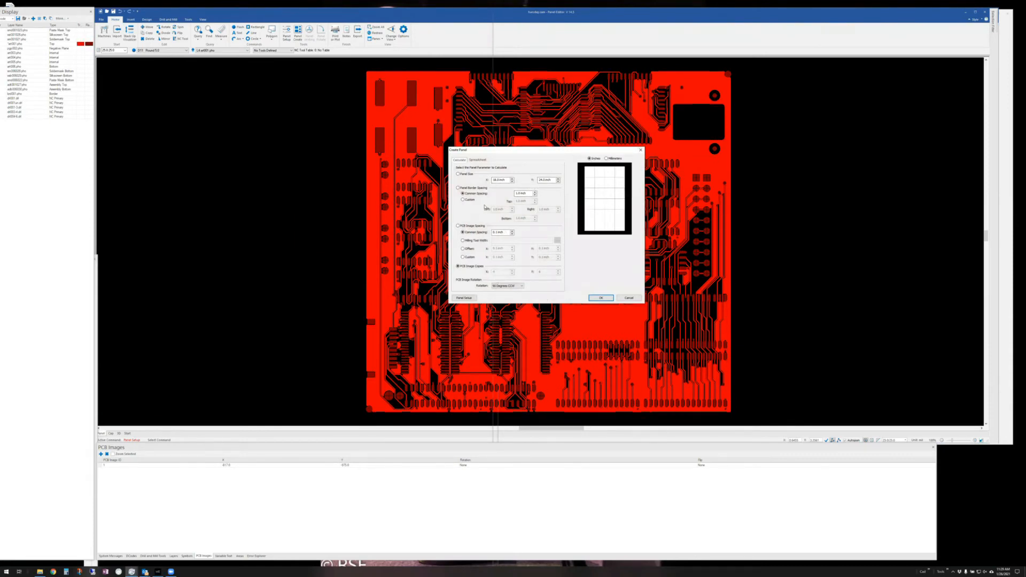
- Set image rotation to None and the common border spacing to 0
left_click(521, 287)
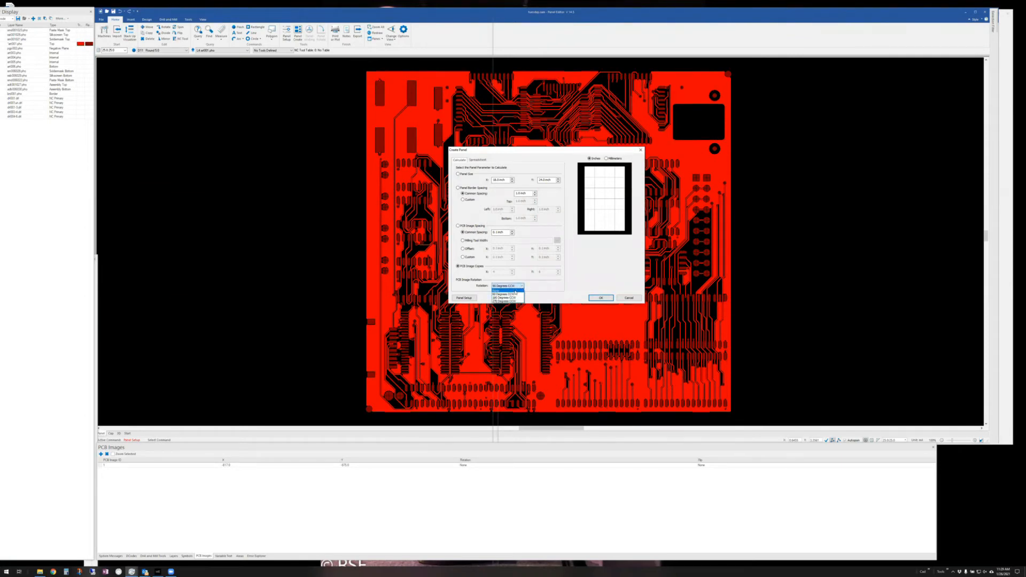
left_click(515, 290)
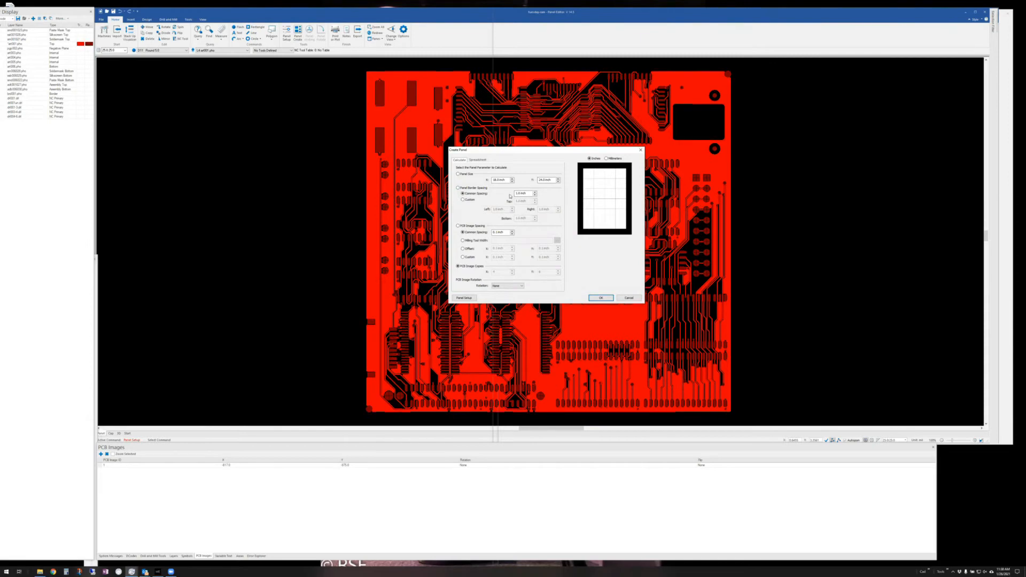
left_click_drag(525, 192, 514, 194)
type("0")
left_click(479, 161)
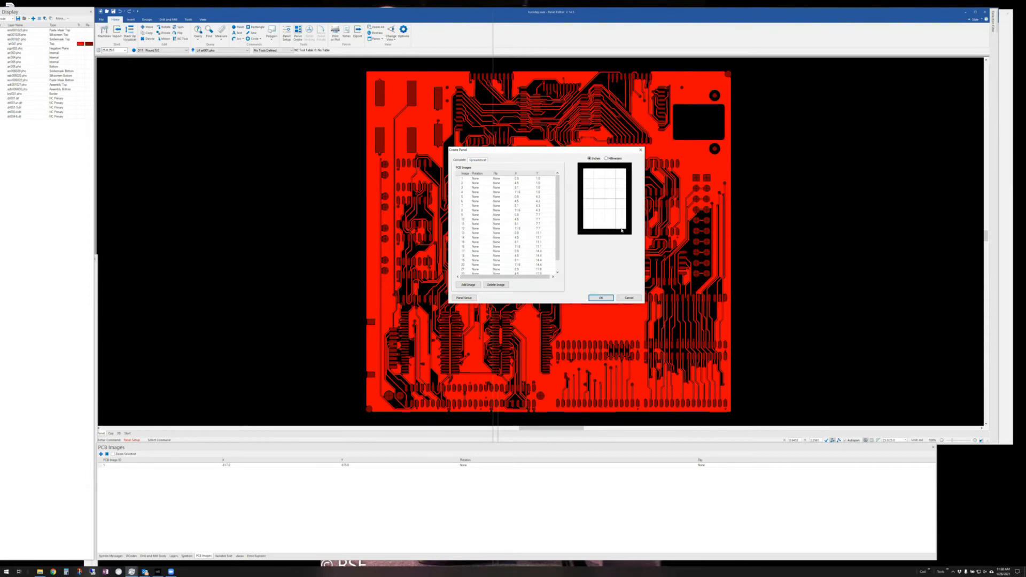
left_click(459, 160)
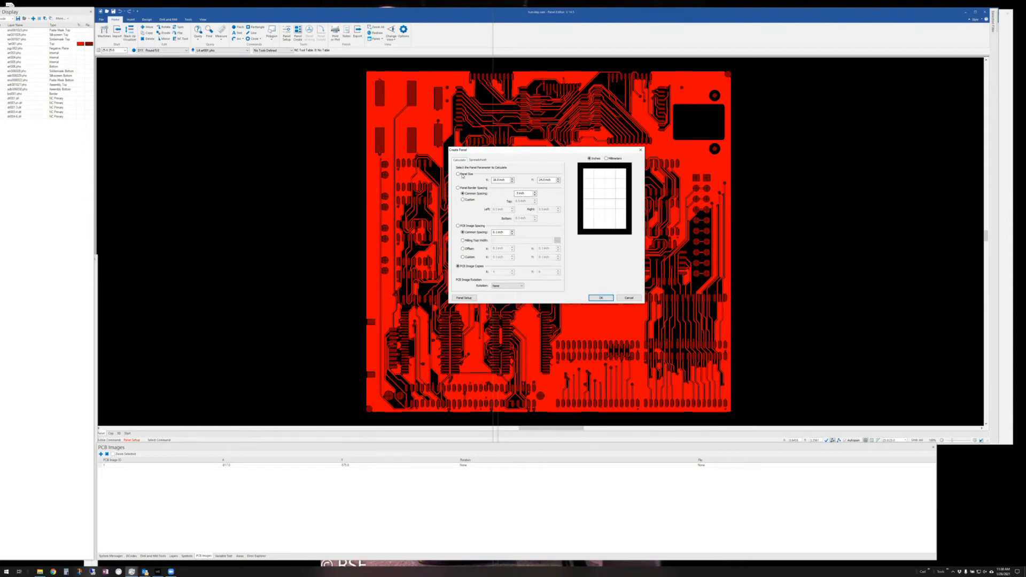
left_click(463, 176)
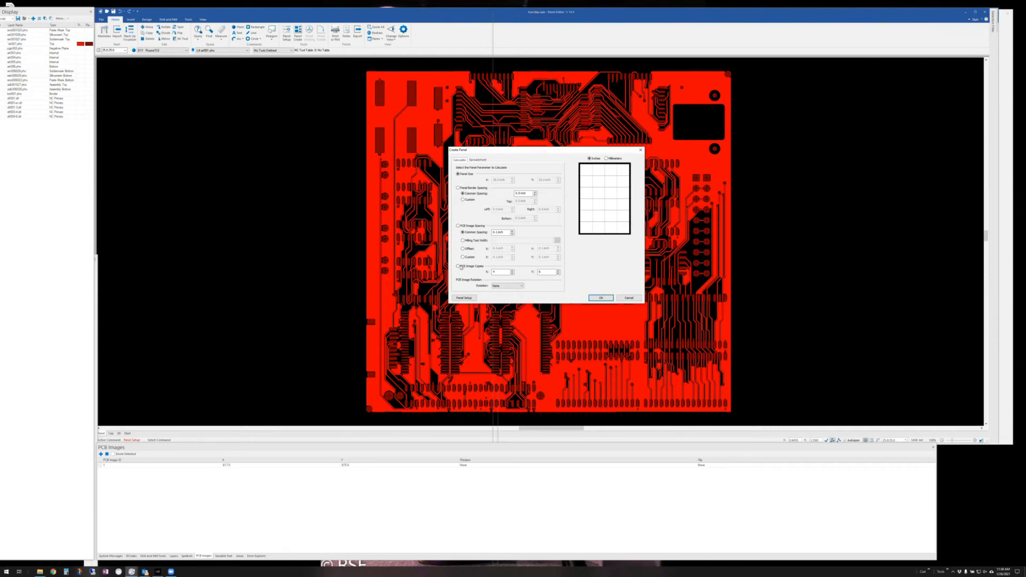
- Calculate PCB image copies for an 18 x 24 inch panel and create the 4 x 6 array
left_click(459, 266)
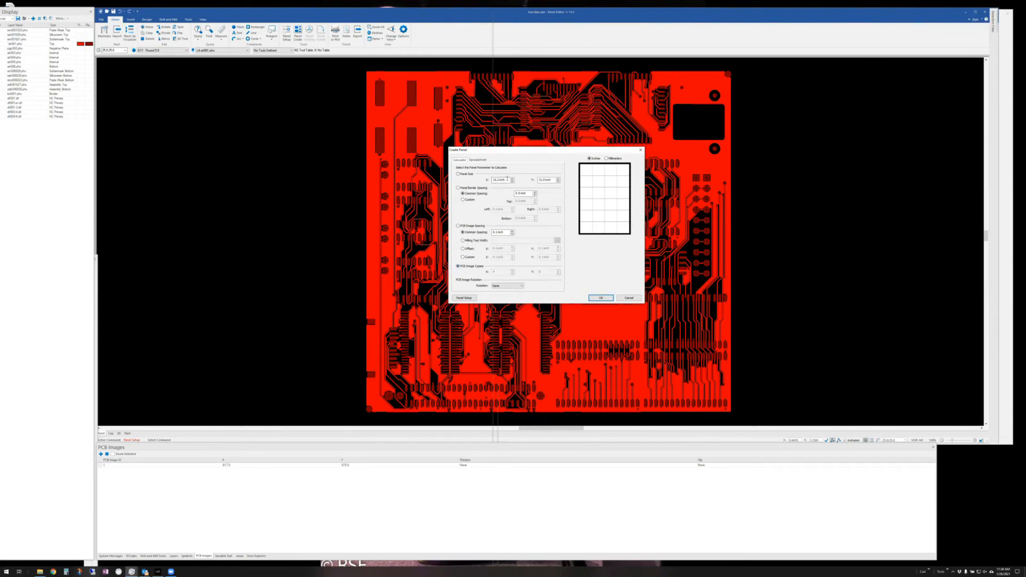
left_click_drag(507, 179, 489, 180)
type("18")
key("Tab")
type("2")
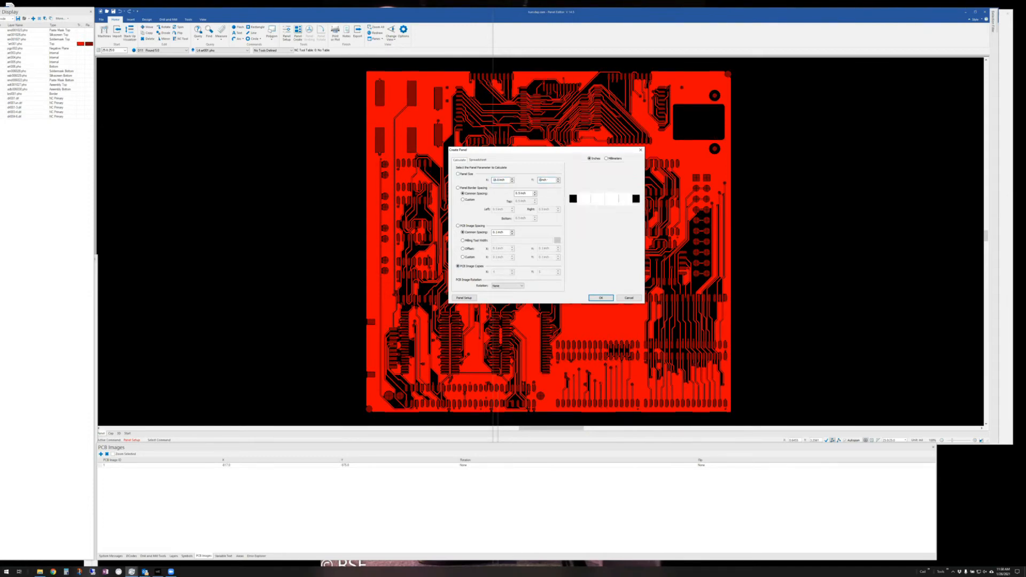
type("4")
key("Tab")
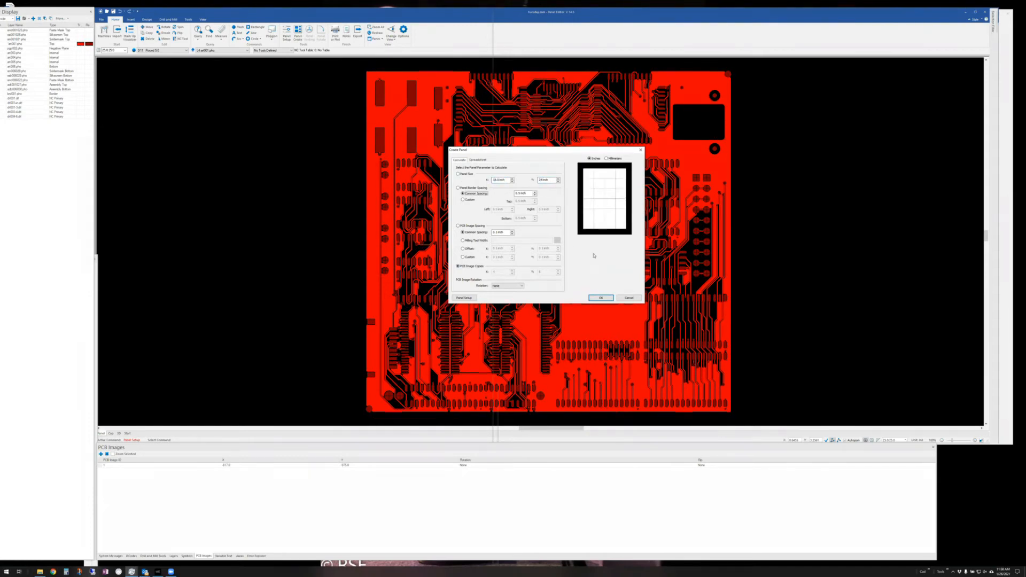
left_click(600, 298)
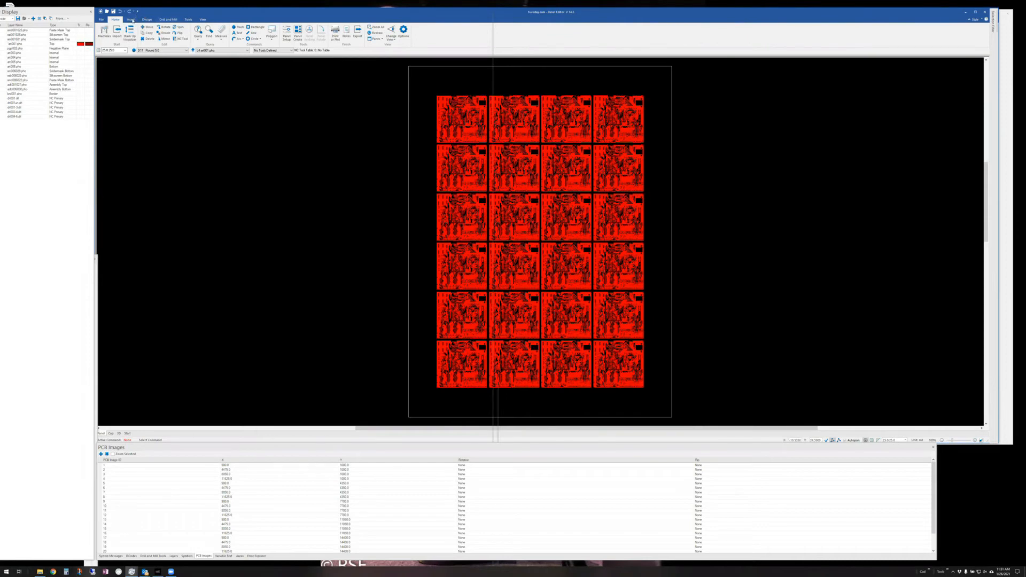
- Open the Create Gerber Data export page listing the panel's layers, output file names and layer types
left_click(131, 20)
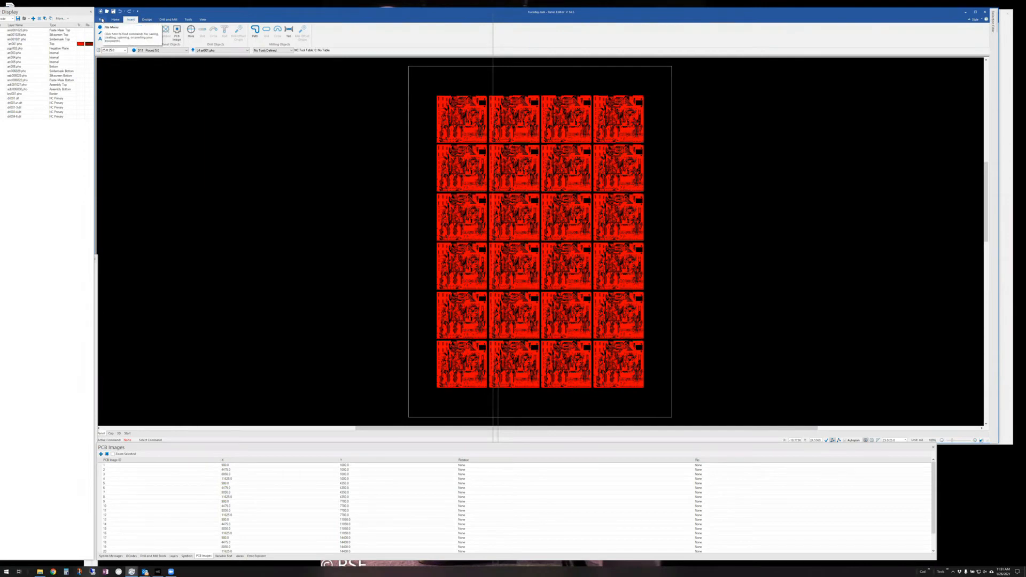
left_click(101, 20)
left_click(106, 91)
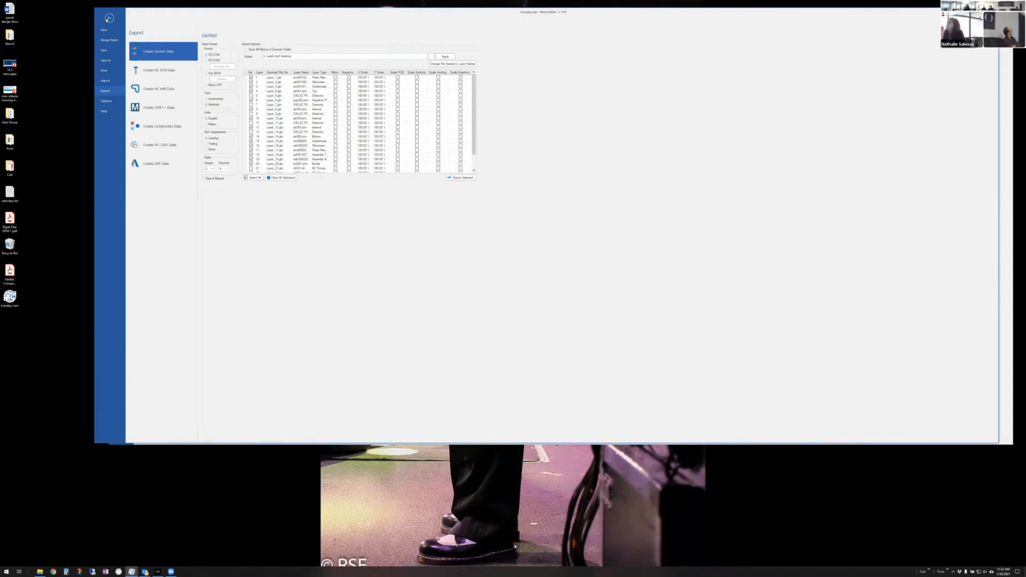
- Leave the Panel Editor and return to the main editor showing the single red board
left_click(109, 18)
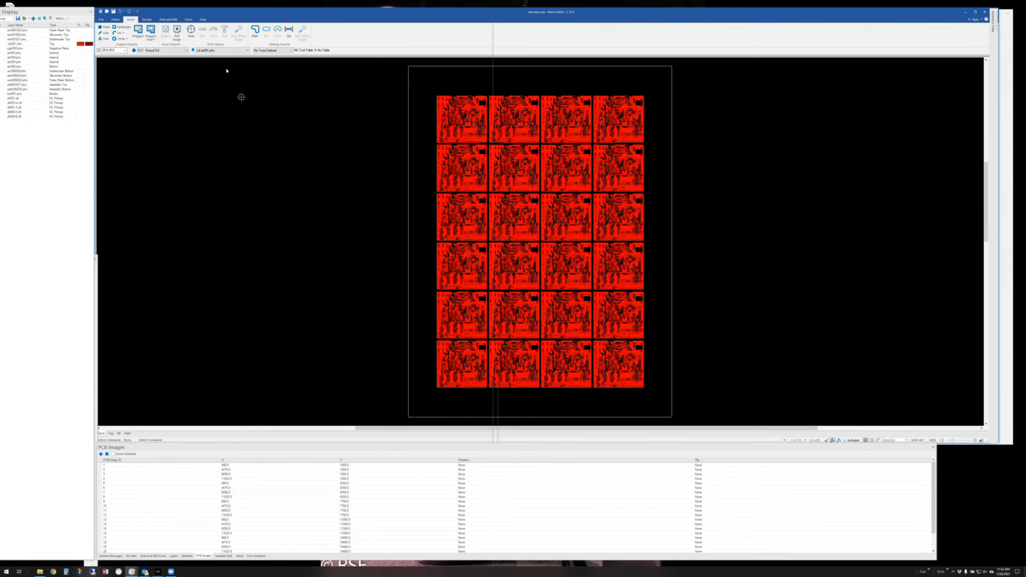
left_click(189, 20)
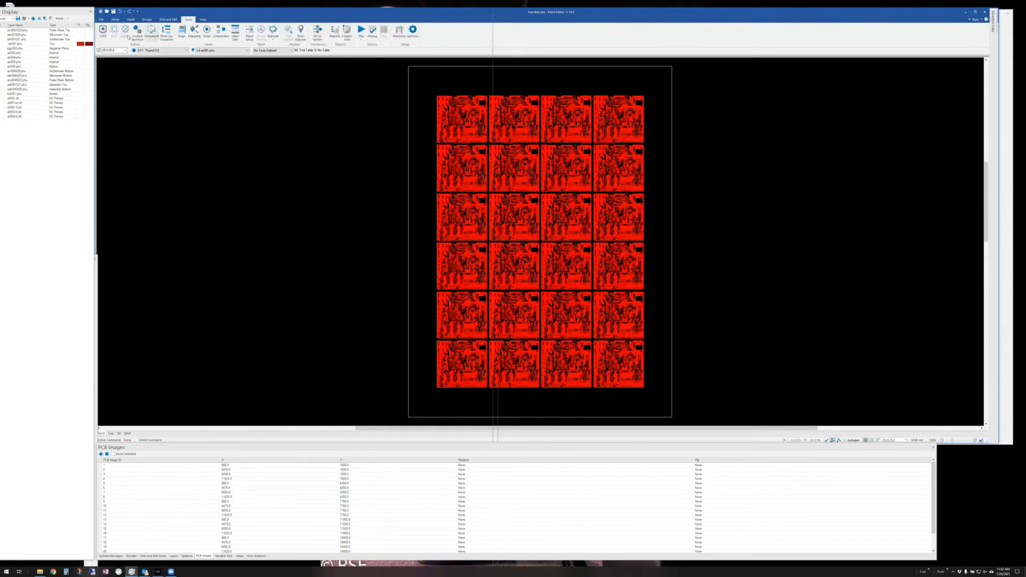
left_click(105, 31)
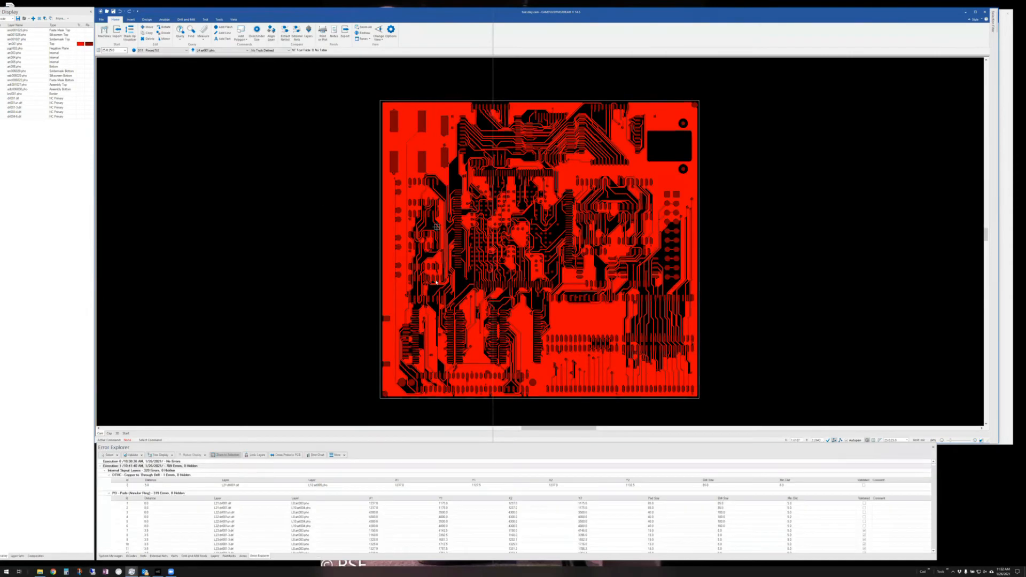
scroll(433, 281, "down", 2)
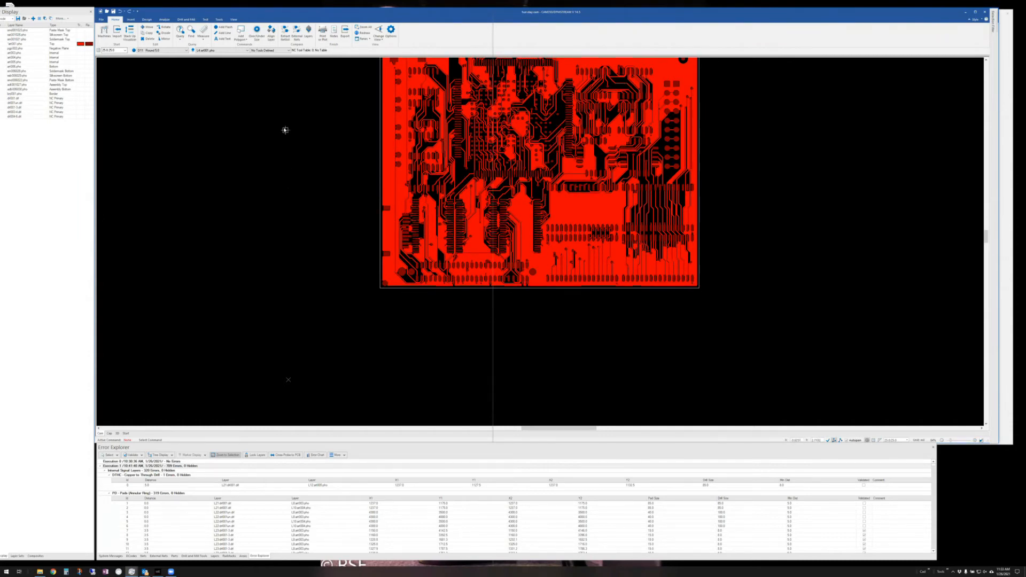
- Run the Auto Dimension macro from the Tools tab's More Macros list
left_click(219, 20)
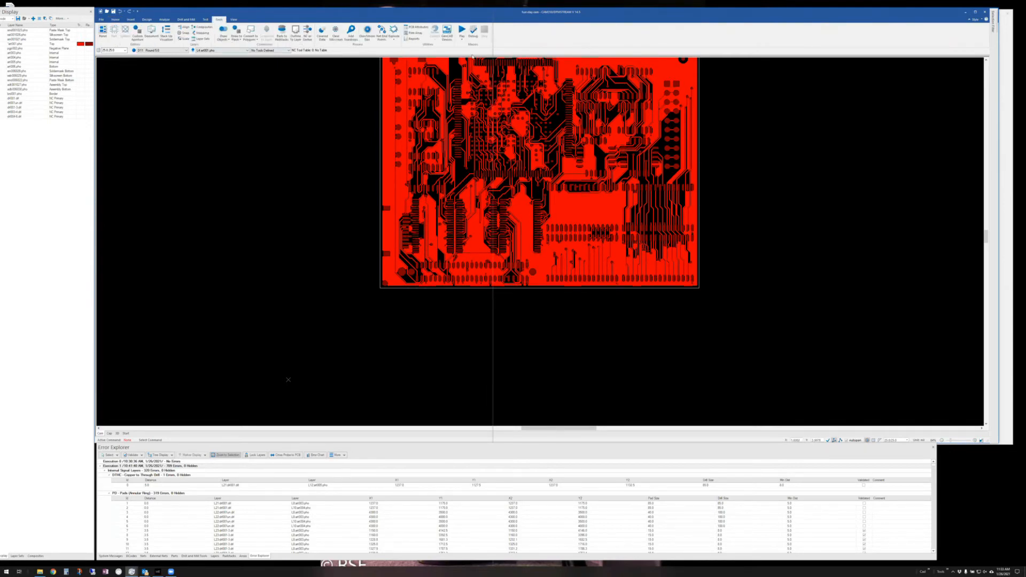
left_click(461, 37)
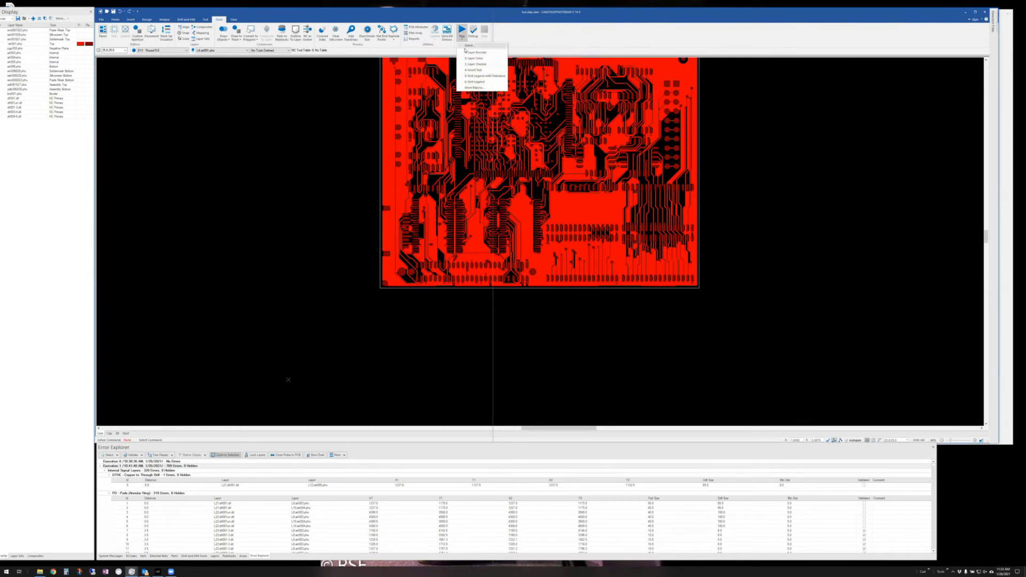
left_click(474, 88)
left_click(513, 292)
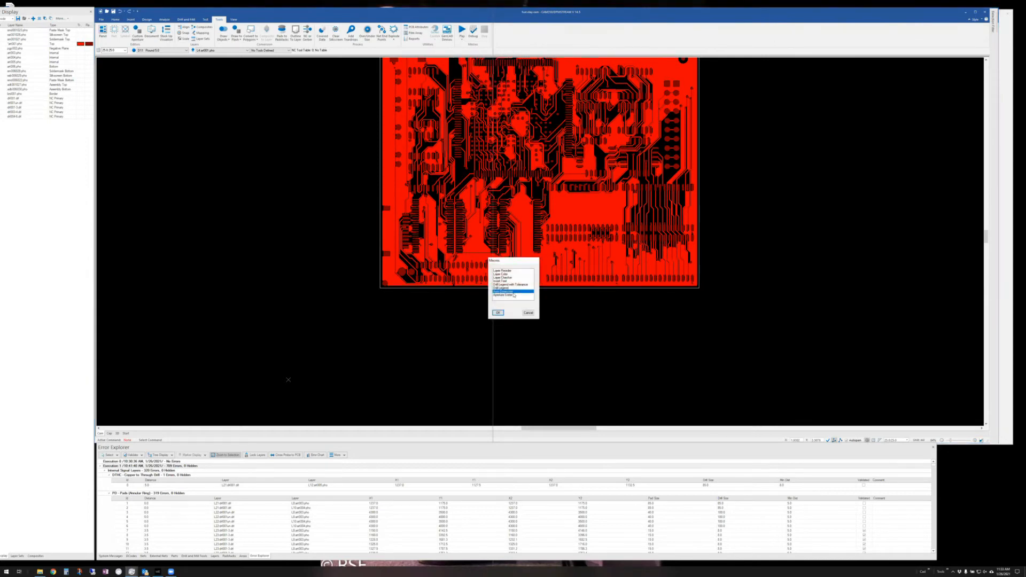
left_click(493, 312)
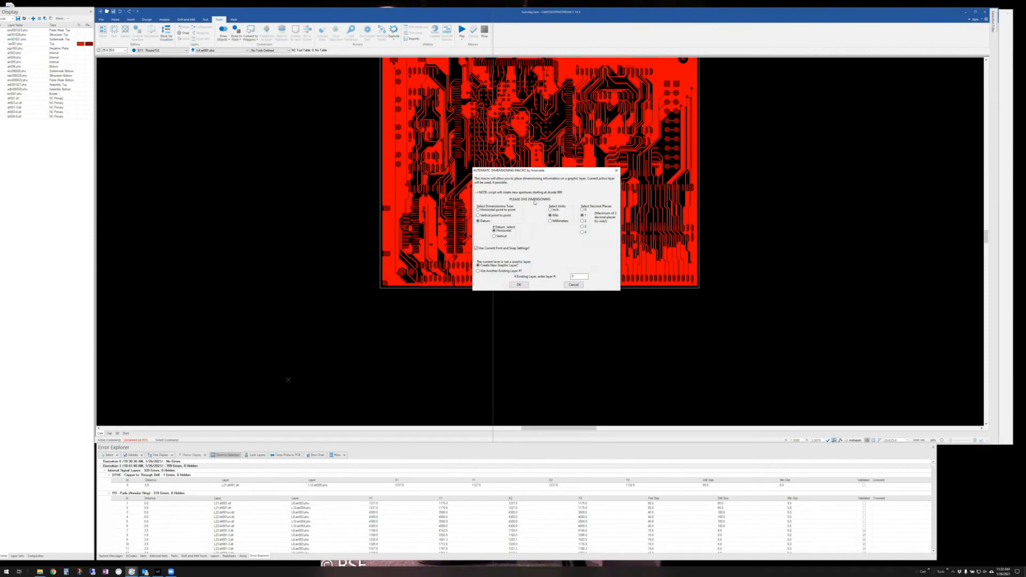
- Accept the datum dimensioning settings and set the datum base, labelled 0.0, at the board's lower-left corner
left_click(518, 286)
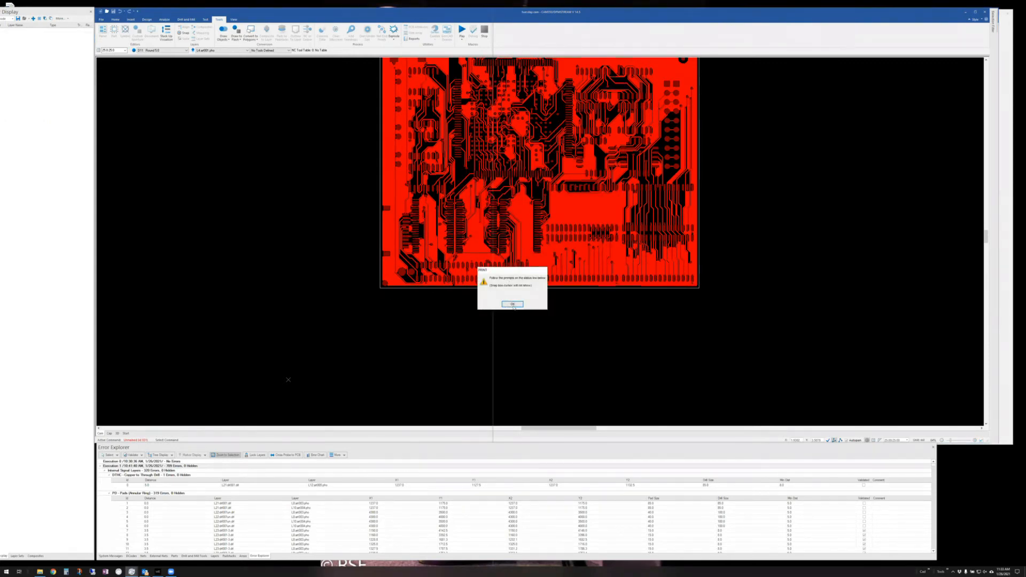
left_click(513, 304)
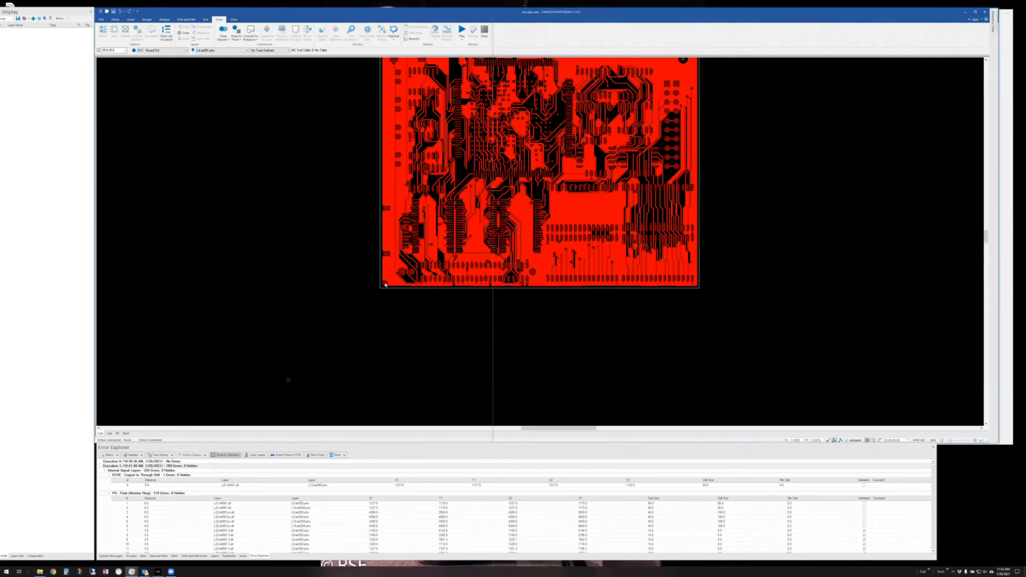
key("ctrl+d")
left_click(384, 283)
right_click(442, 317)
left_click(442, 318)
- Add the 700.0 and 1100.0 datum dimensions along the board's bottom edge
left_click(449, 280)
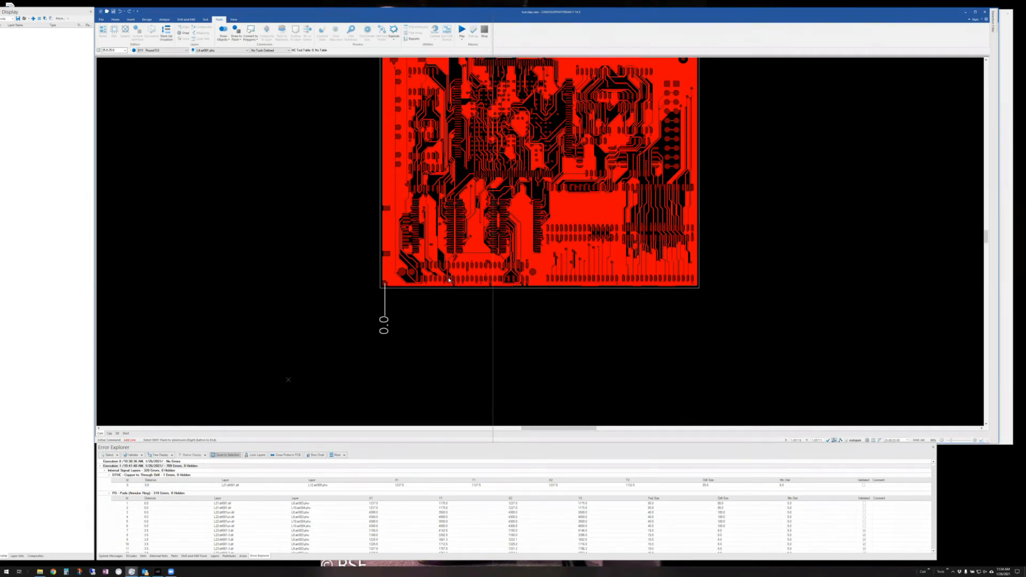
left_click(449, 280)
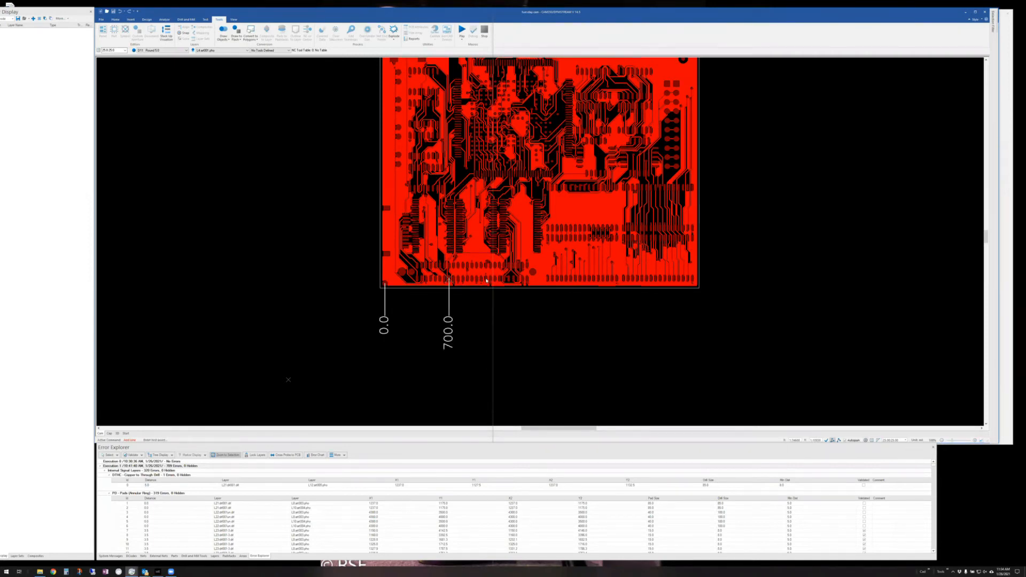
key("Escape")
left_click(486, 279)
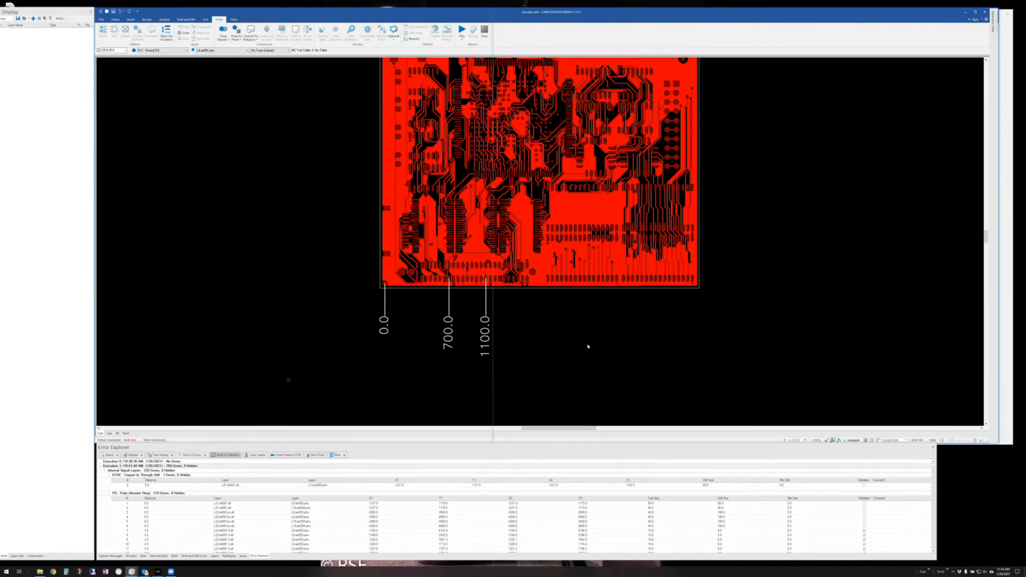
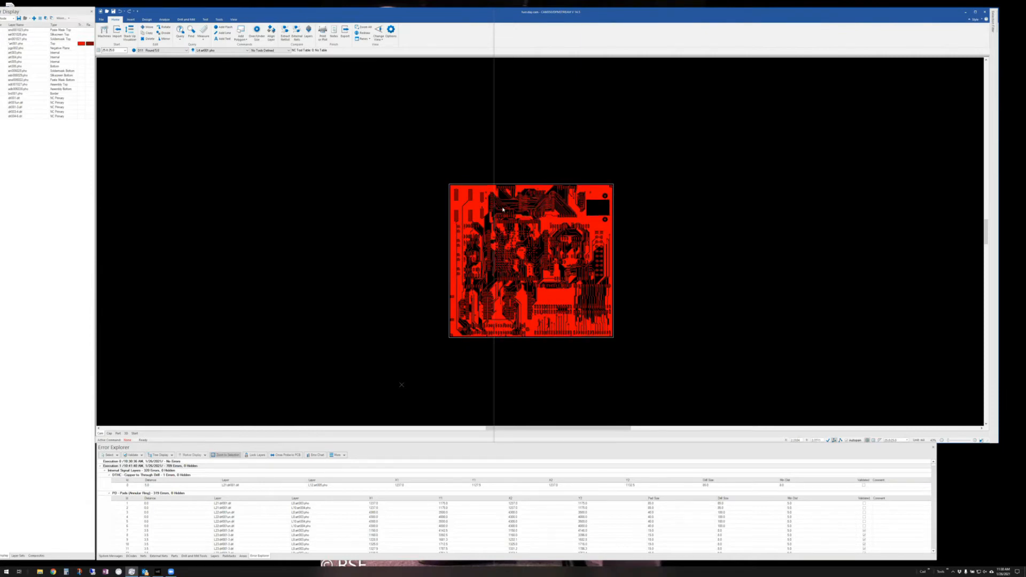
- Zoom in, start Point to Point measuring, and float the Error Explorer panel
scroll(498, 202, "up", 5)
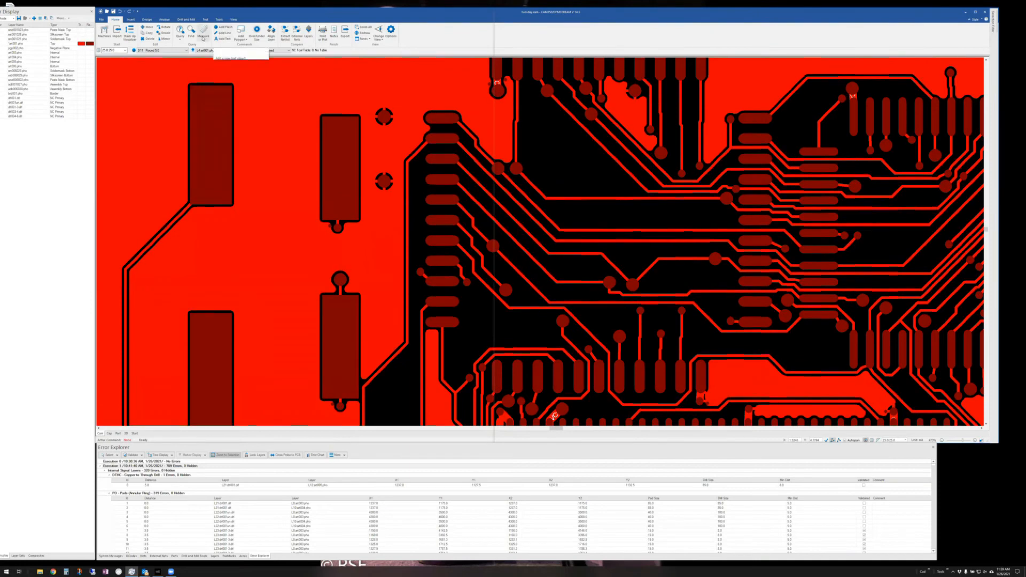
left_click(203, 36)
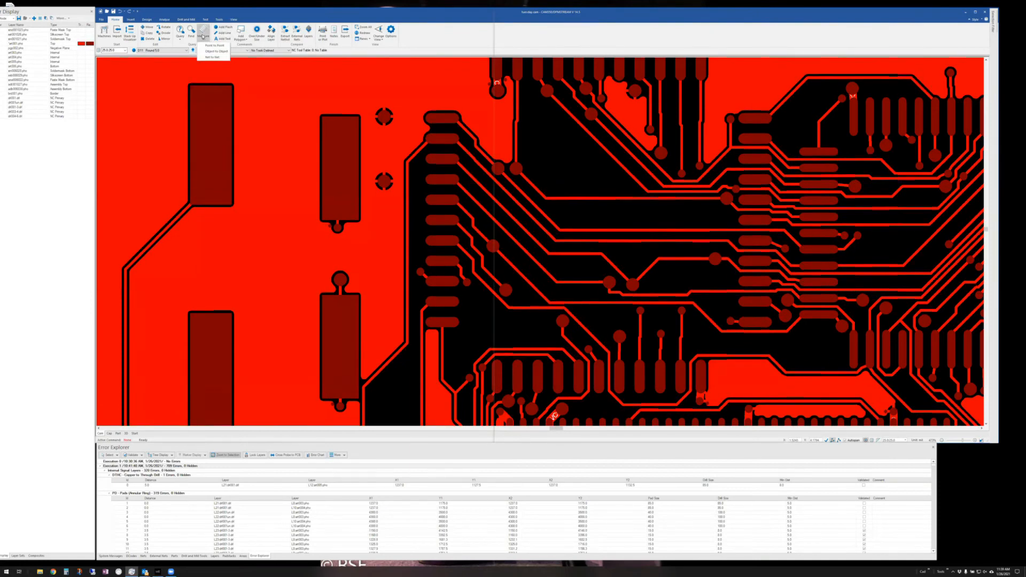
left_click(215, 45)
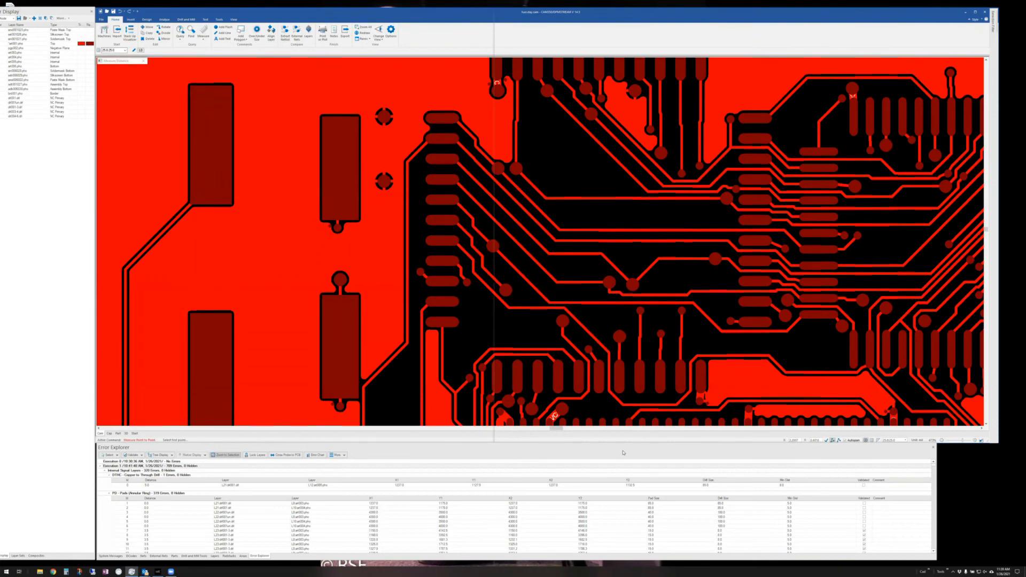
left_click_drag(621, 448, 617, 463)
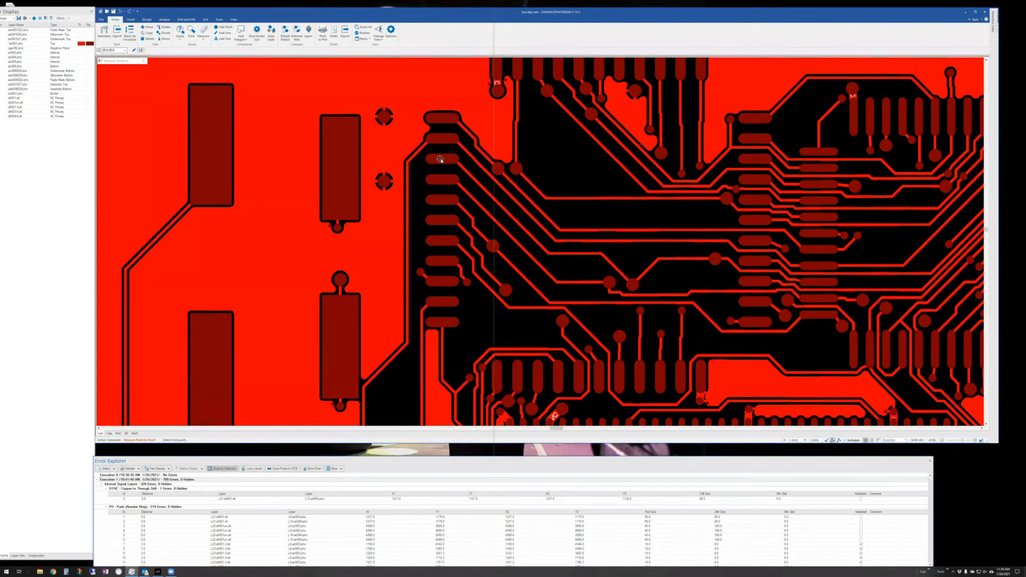
- Measure the gap between two adjacent finger pads point to point
left_click(440, 159)
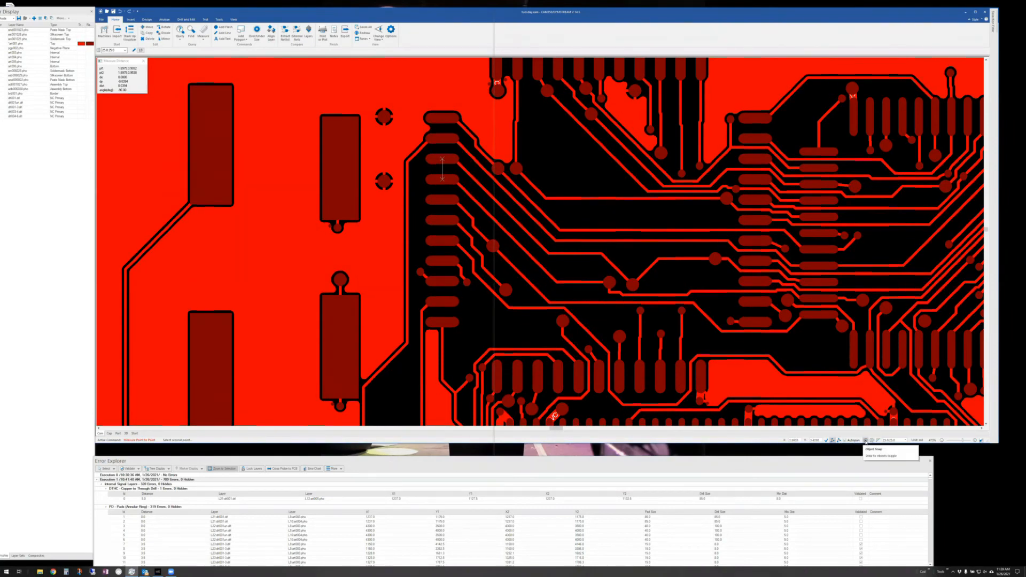
right_click(434, 209)
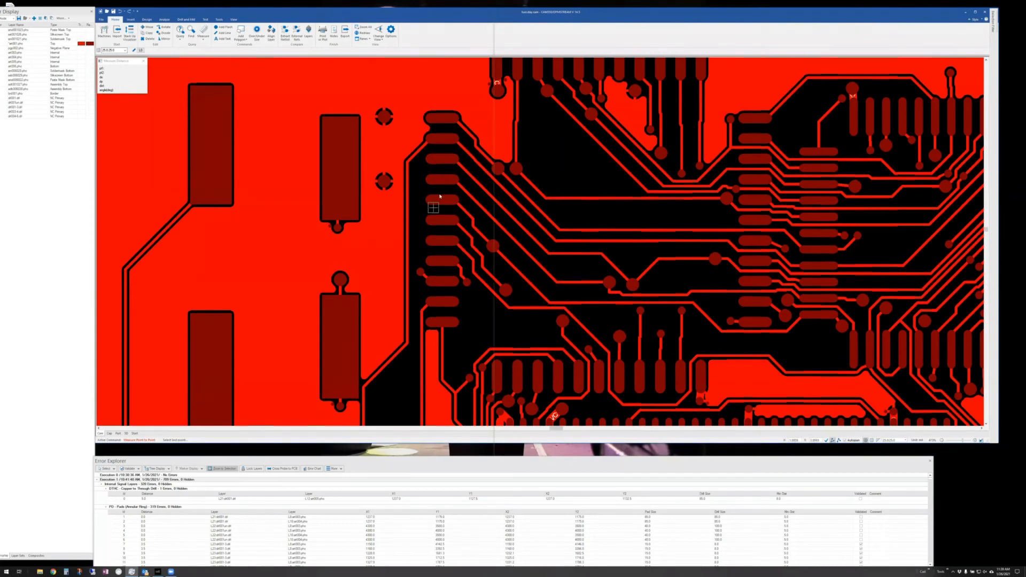
left_click(439, 159)
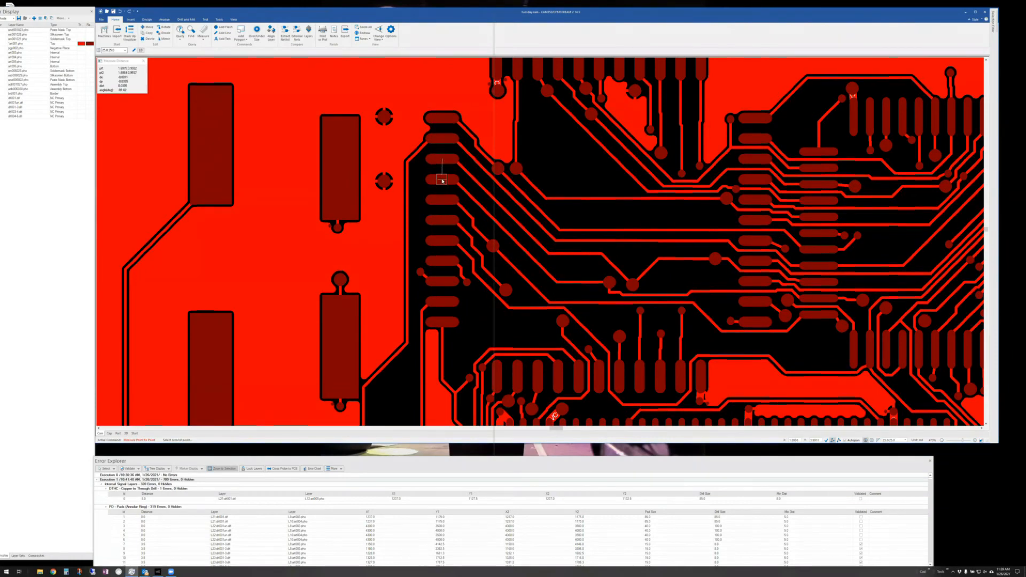
left_click(442, 180)
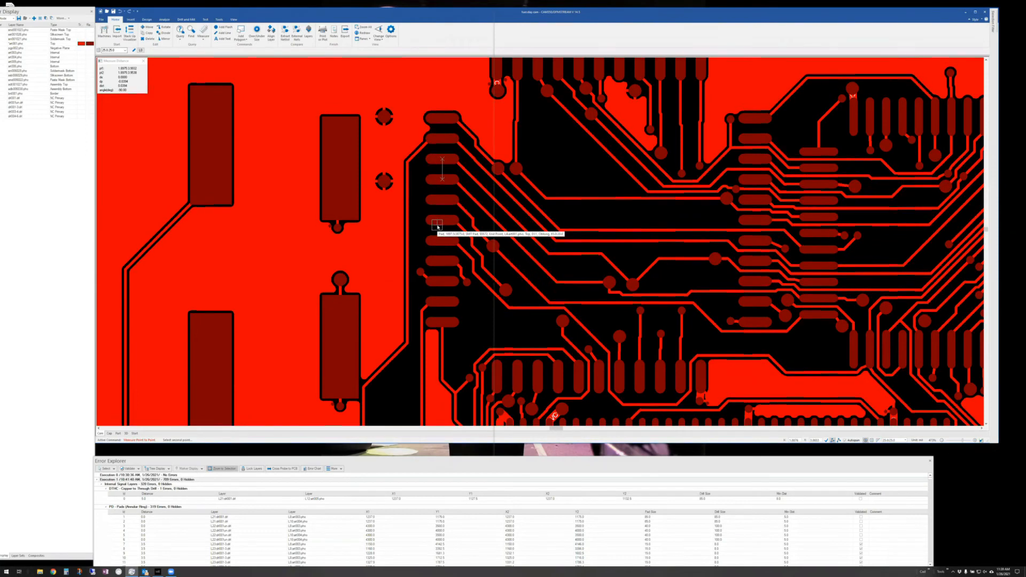
right_click(461, 205)
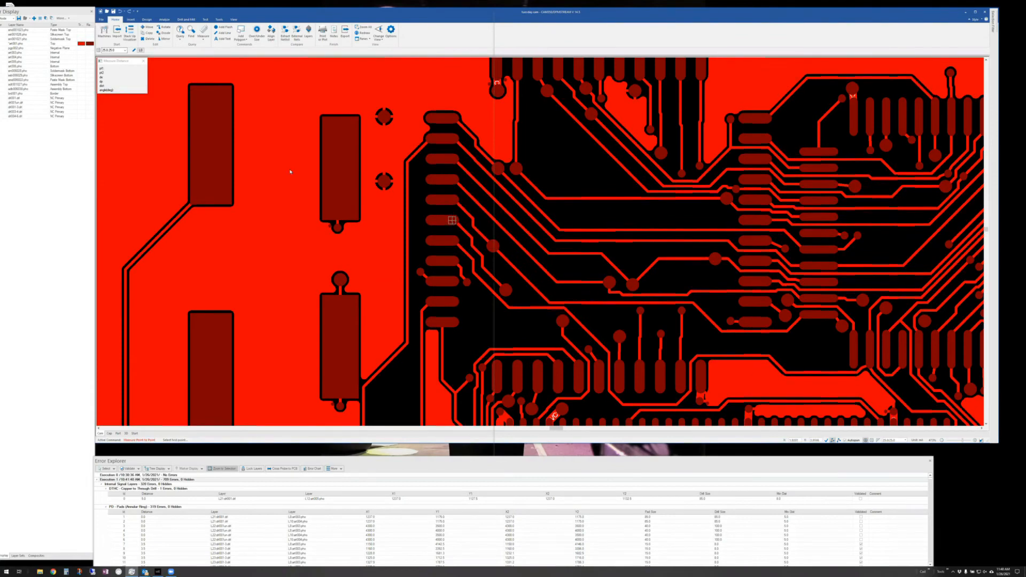
- Close the readout and remeasure the finger pad gap from the pad edge
left_click(143, 61)
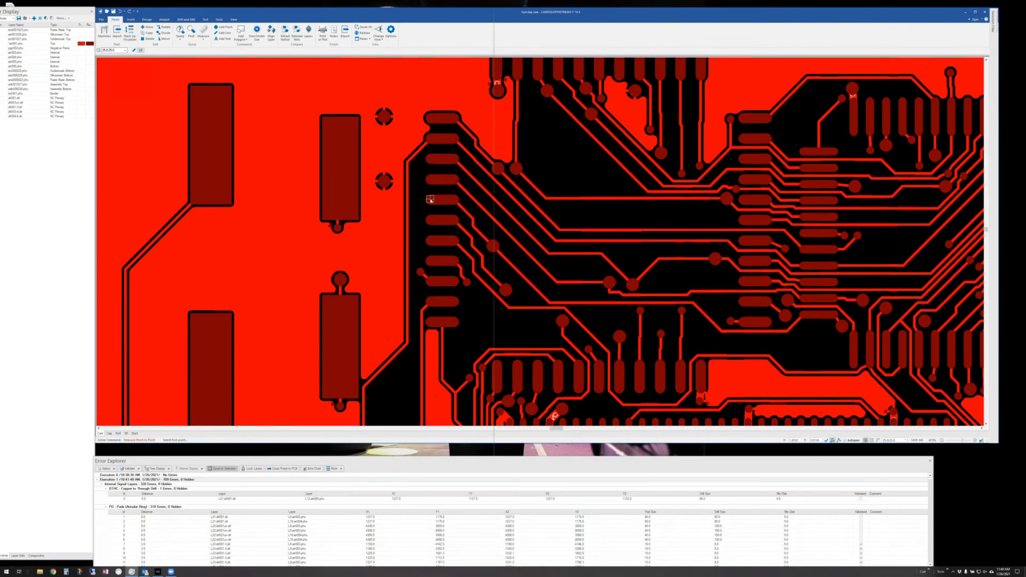
mouse_move(445, 181)
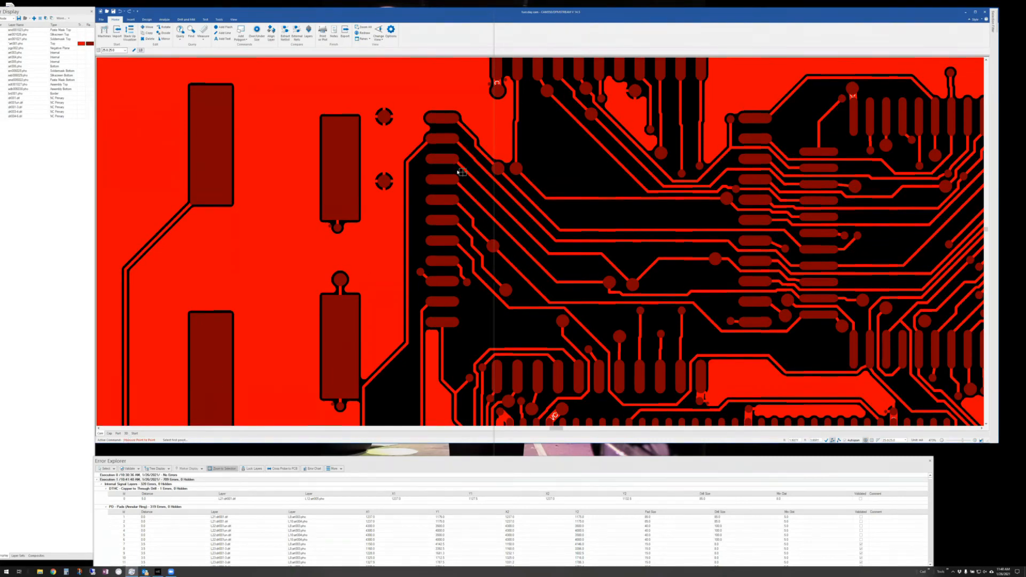
left_click(442, 159)
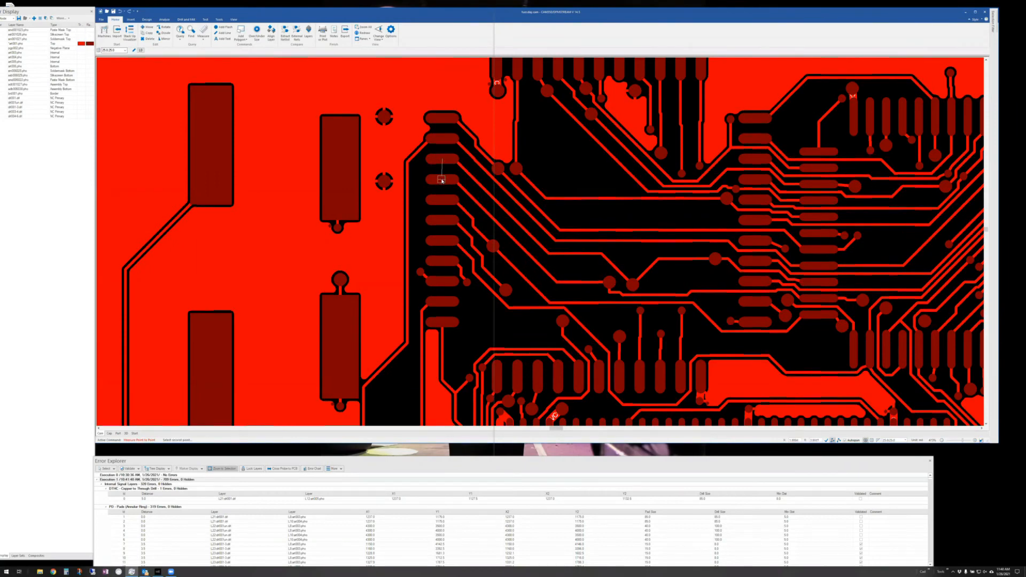
left_click(442, 180)
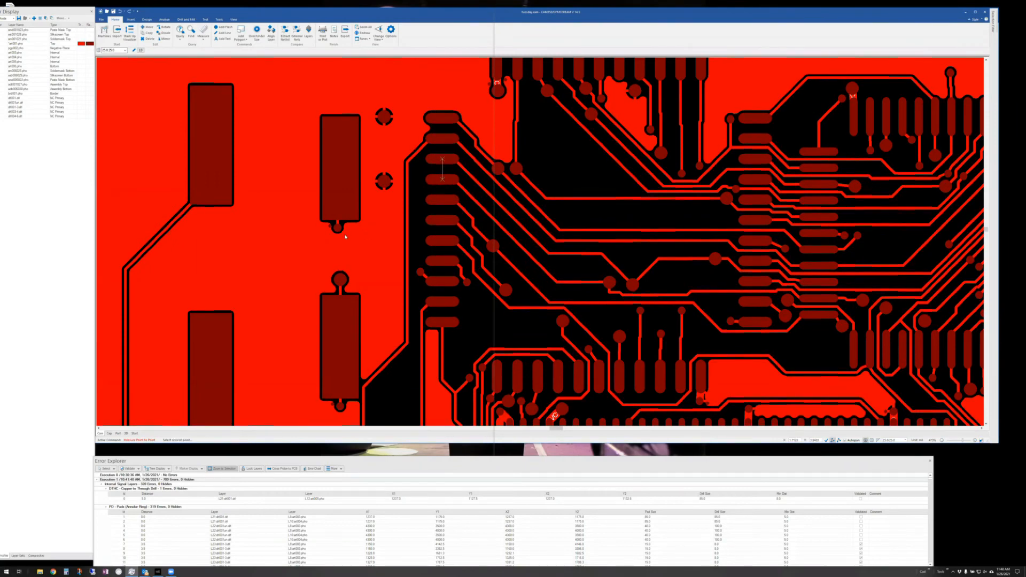
right_click(465, 195)
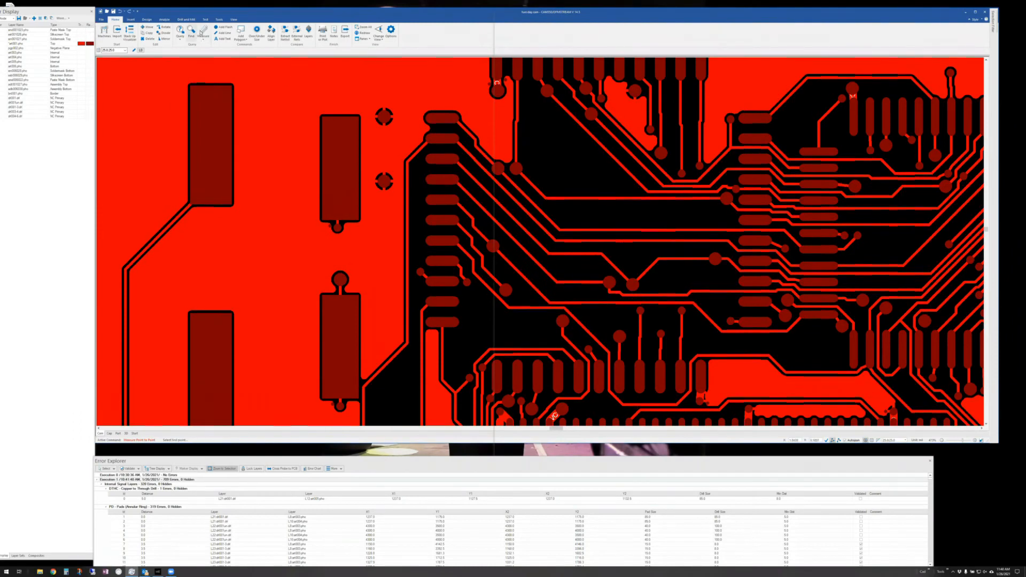
- Measure the object-to-object clearance from a finger pad to the neighbouring pad
left_click(203, 36)
left_click(208, 51)
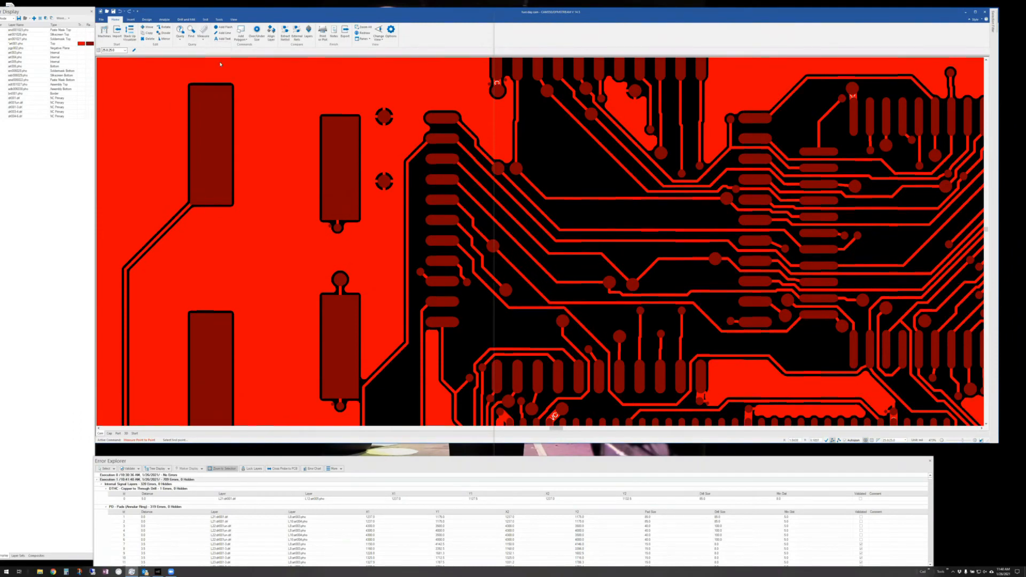
left_click(442, 180)
left_click(442, 201)
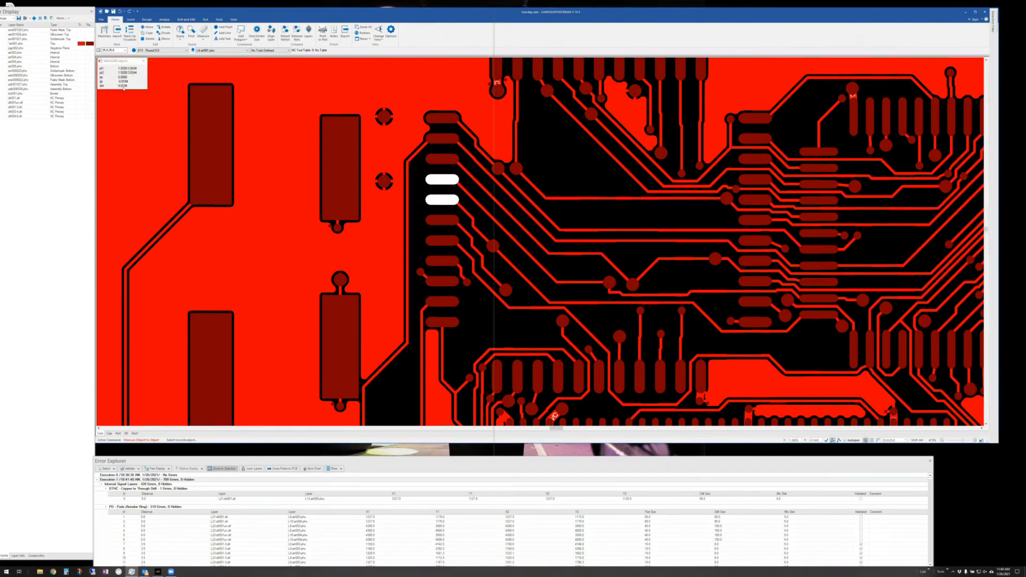
left_click(143, 63)
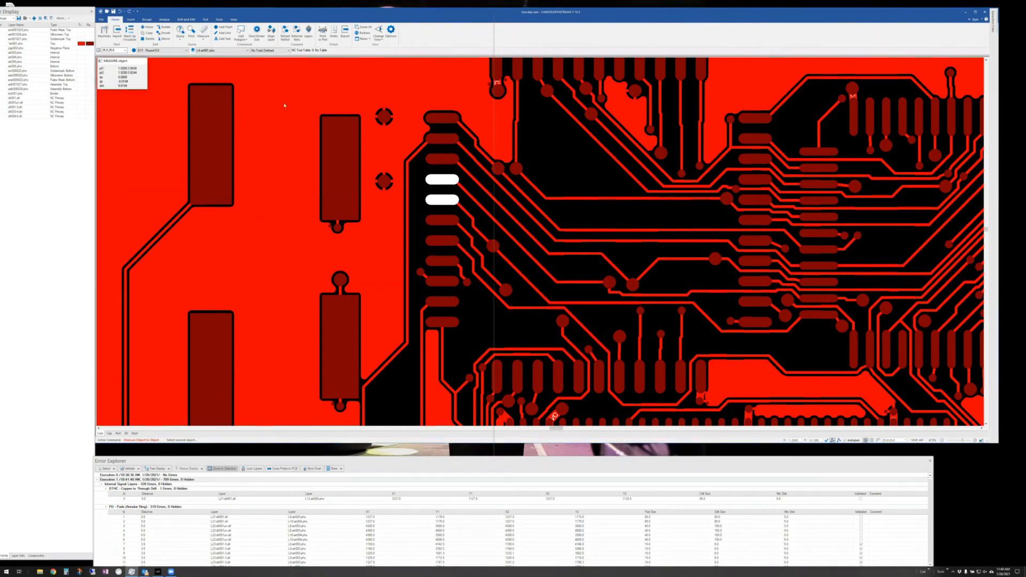
- Compare the clearance to the connected trace versus the pad, then clear the results
left_click(442, 200)
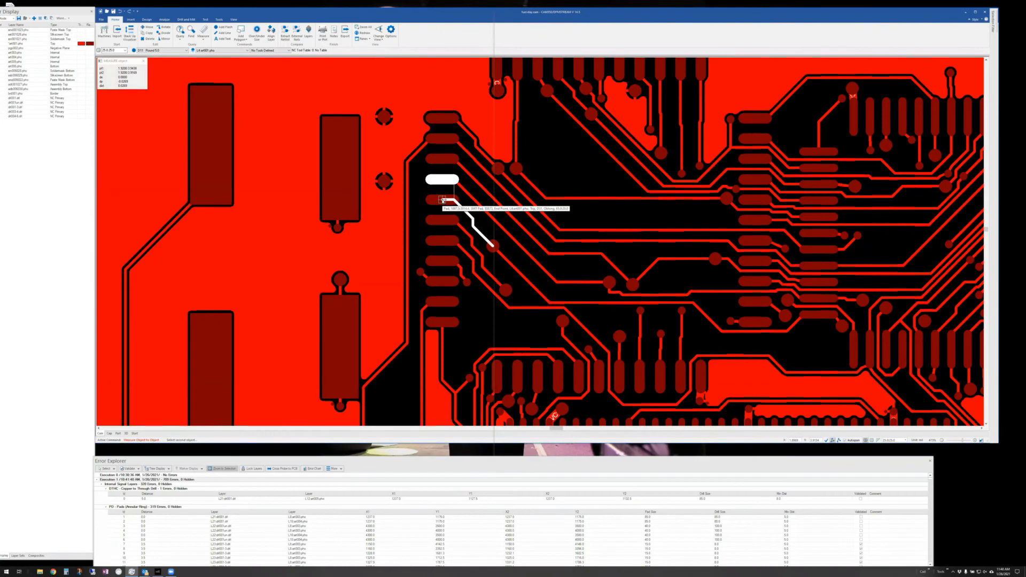
left_click(442, 200)
left_click(442, 200)
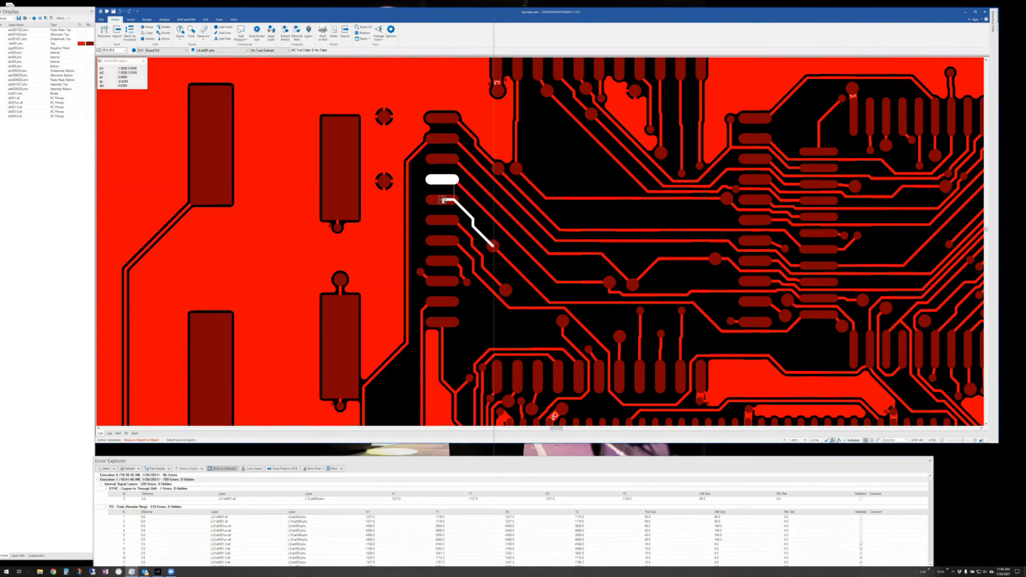
left_click(442, 200)
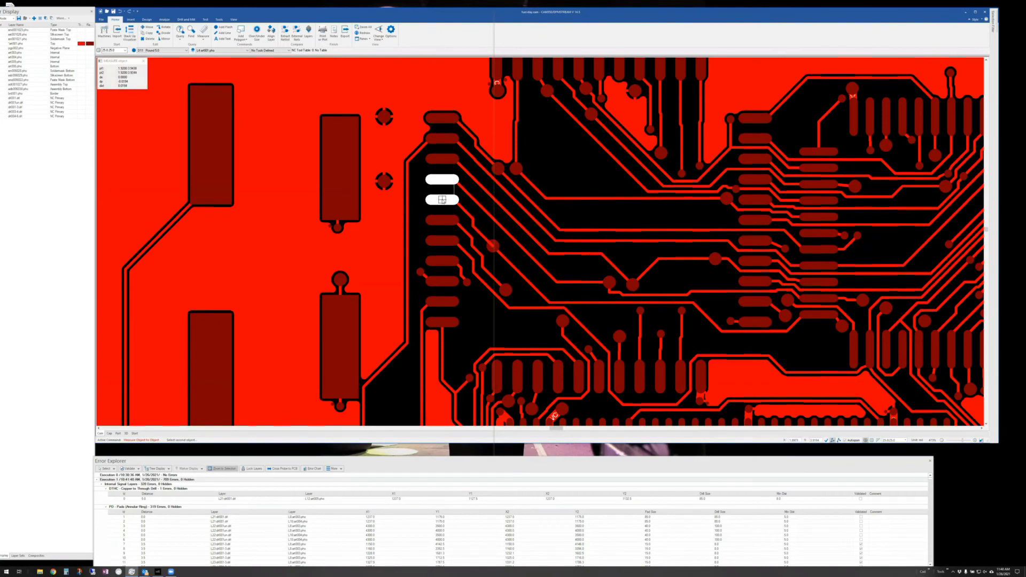
left_click(442, 200)
left_click(442, 200)
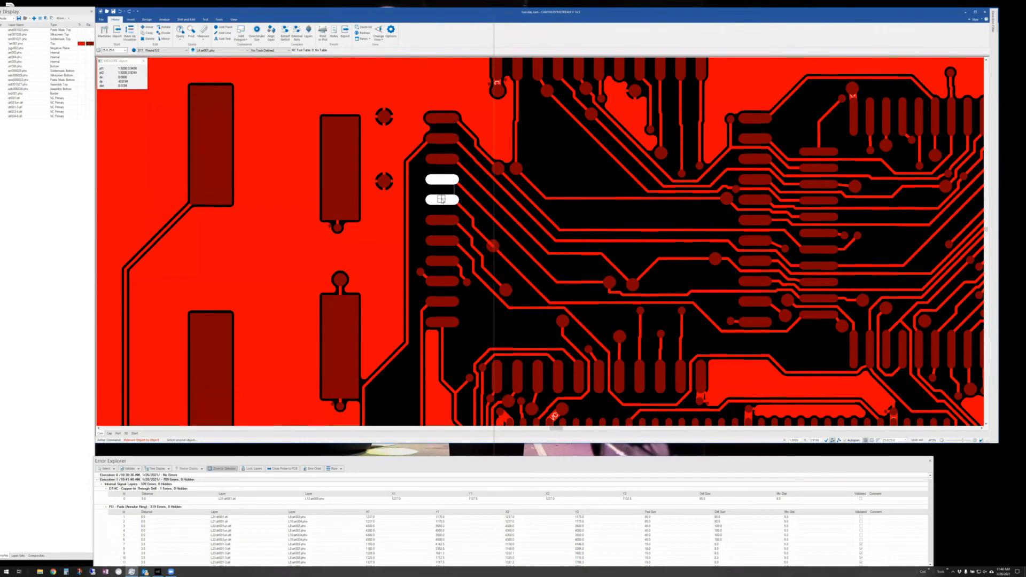
left_click(142, 62)
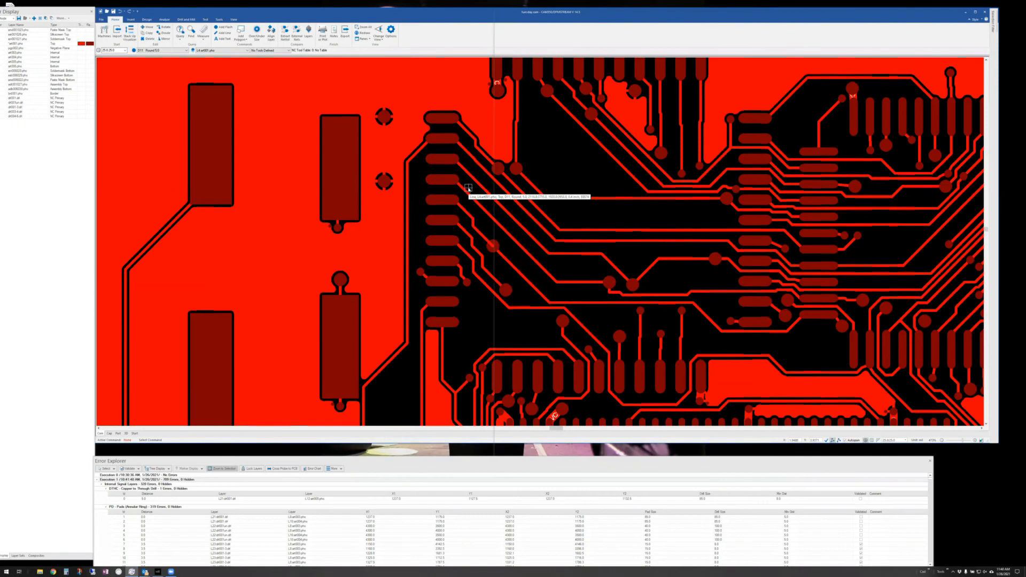
scroll(439, 192, "up", 5)
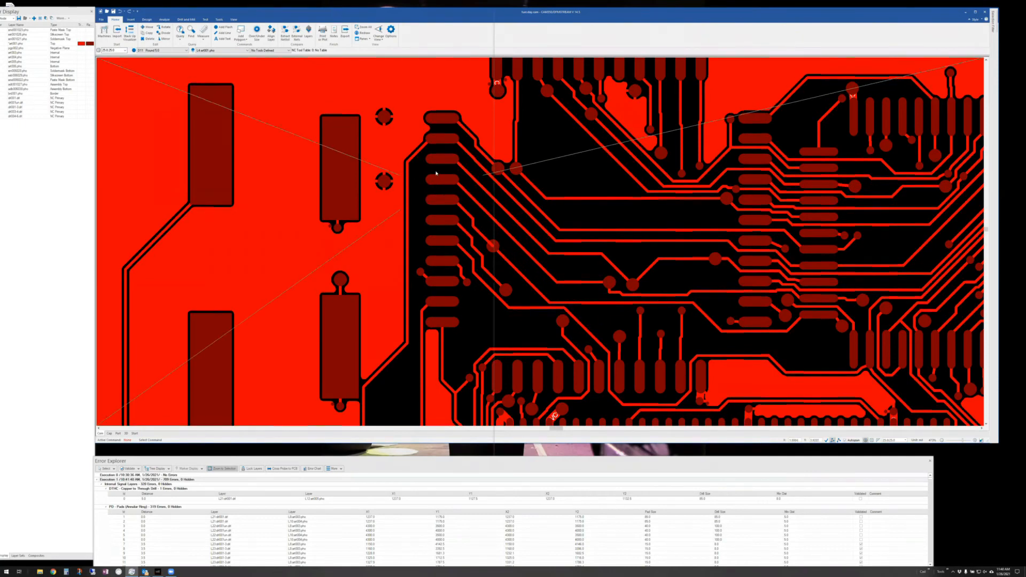
left_click(203, 38)
left_click(212, 50)
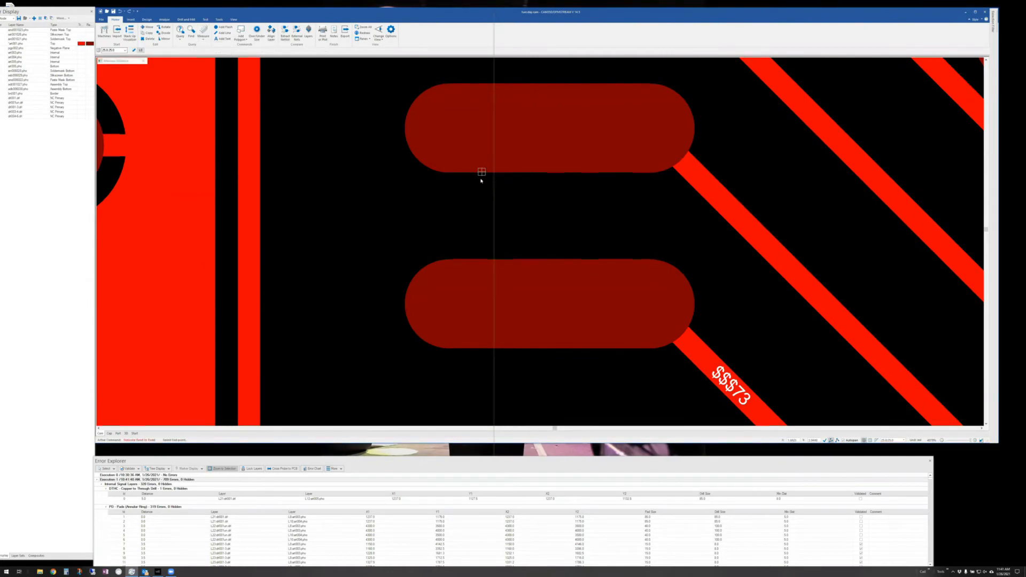
left_click(481, 172)
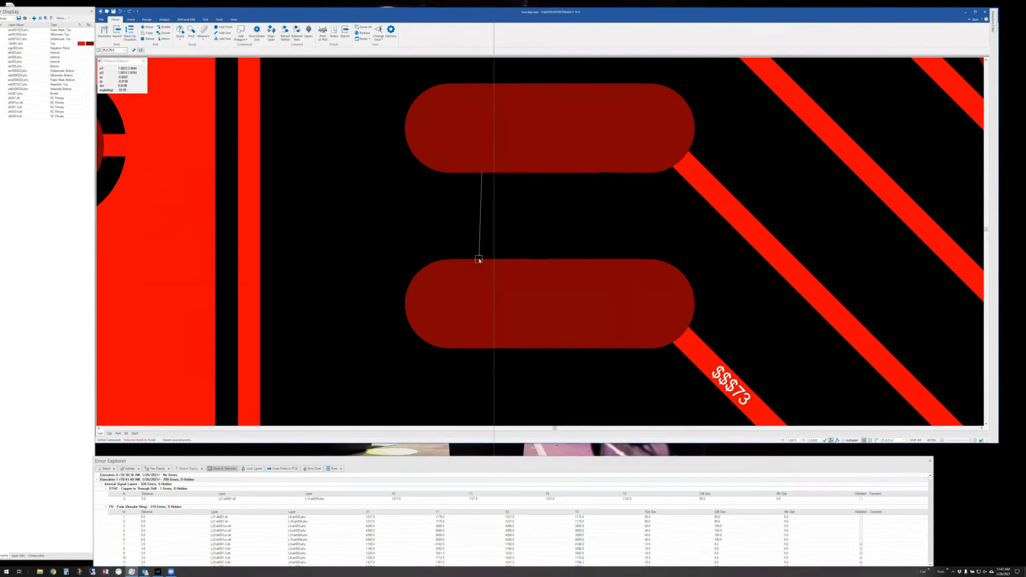
left_click(479, 259)
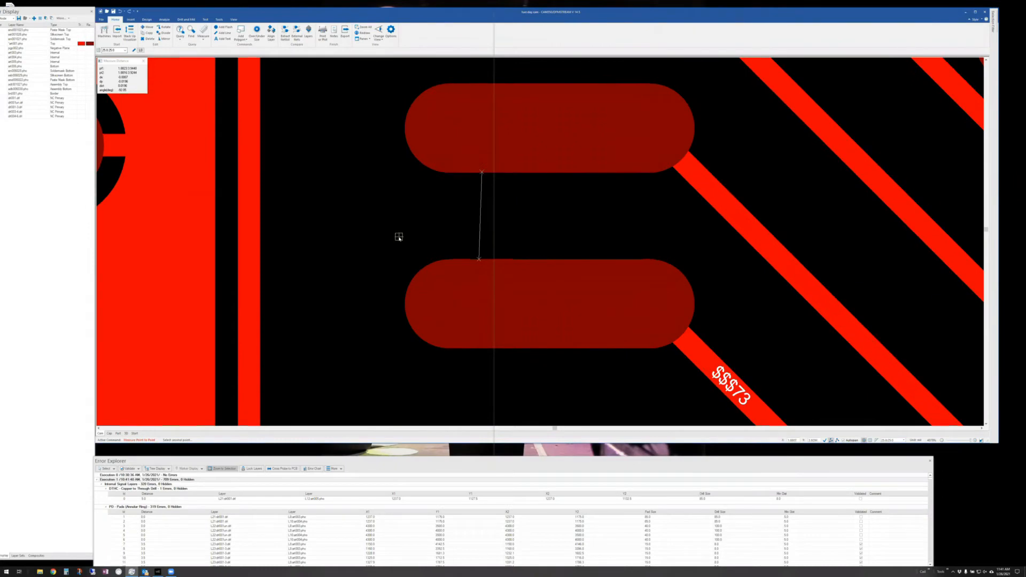
left_click(143, 61)
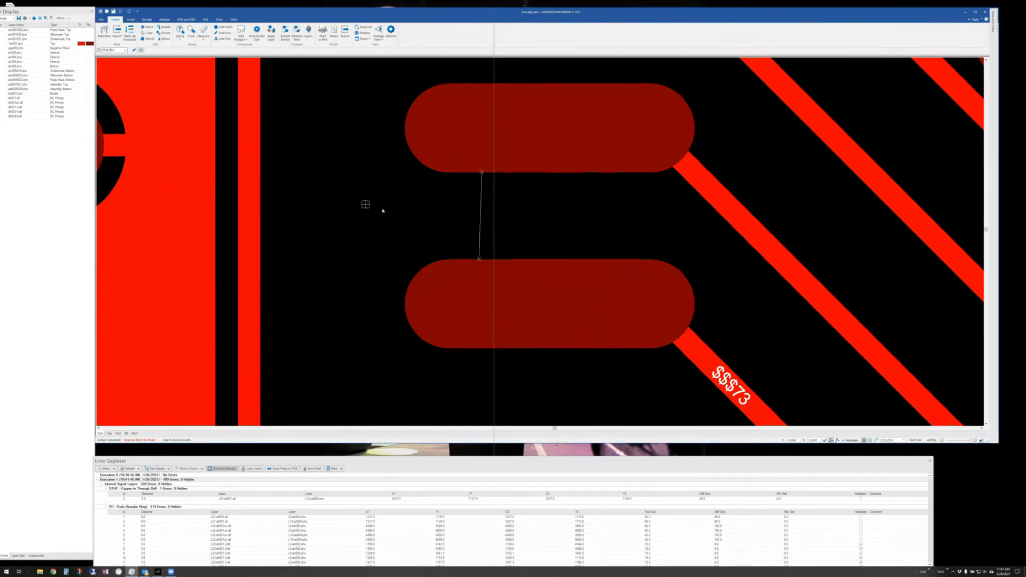
key("Escape")
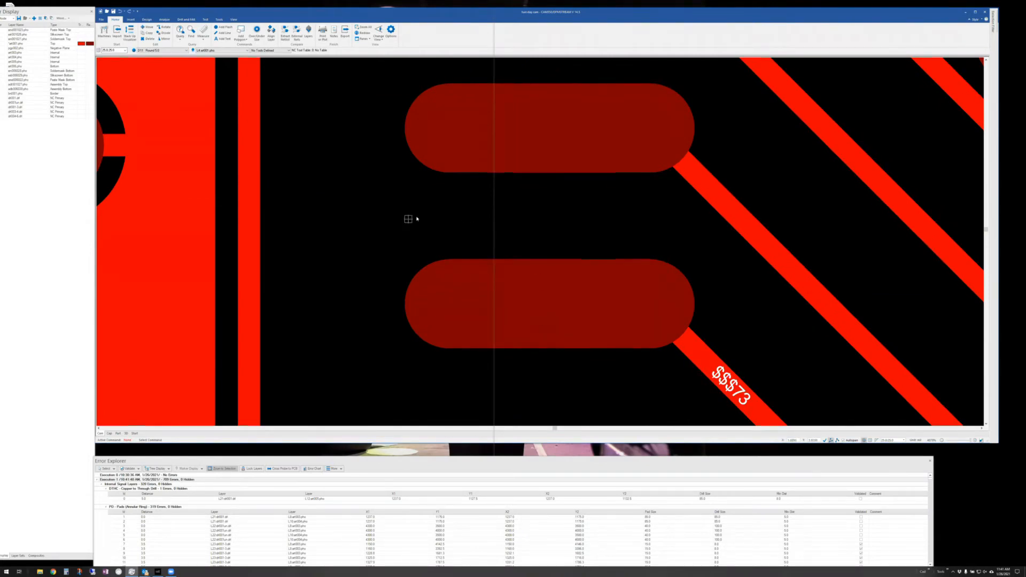
scroll(428, 206, "down", 2)
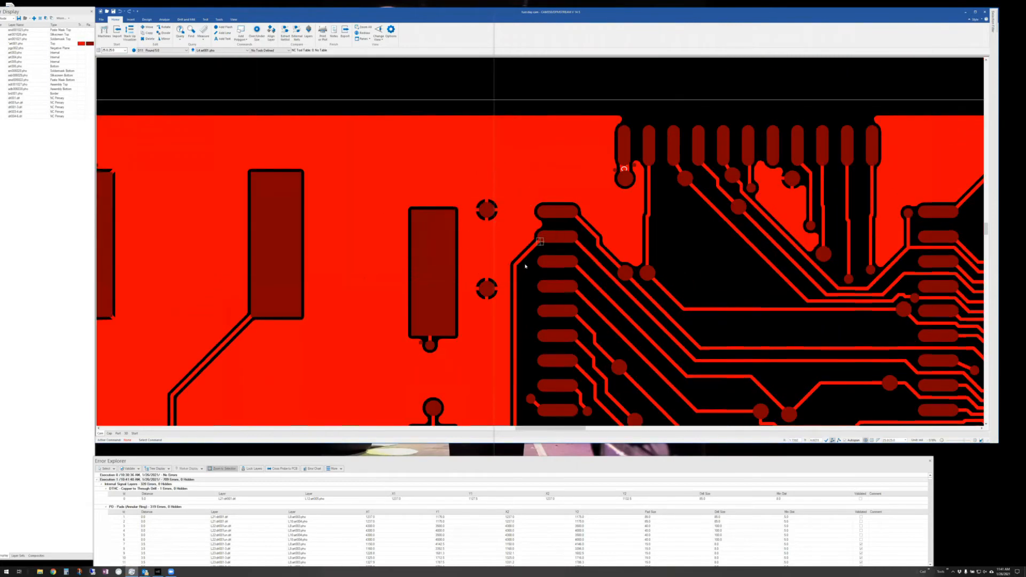
scroll(521, 266, "down", 2)
scroll(521, 266, "down", 3)
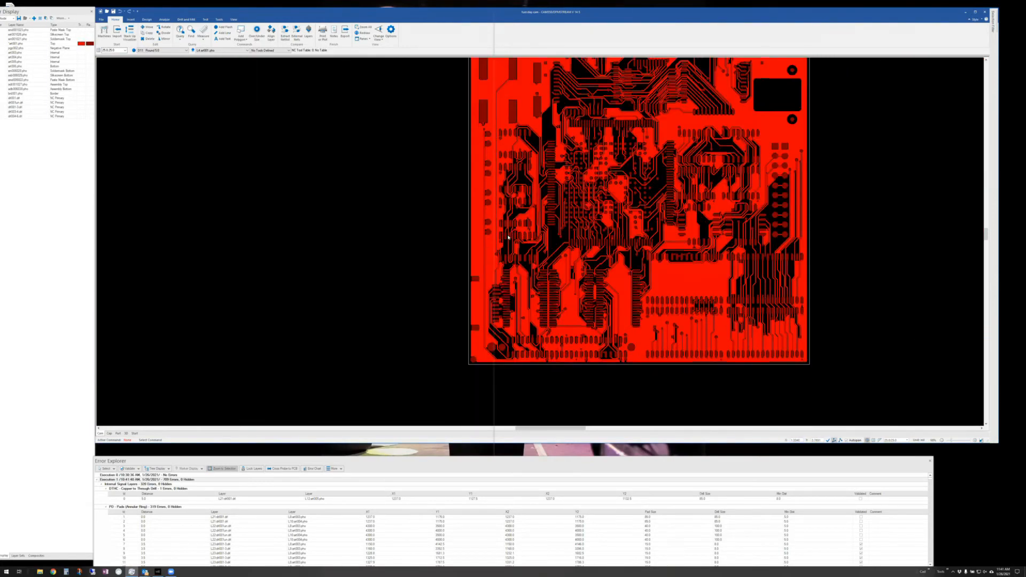
scroll(508, 237, "up", 1)
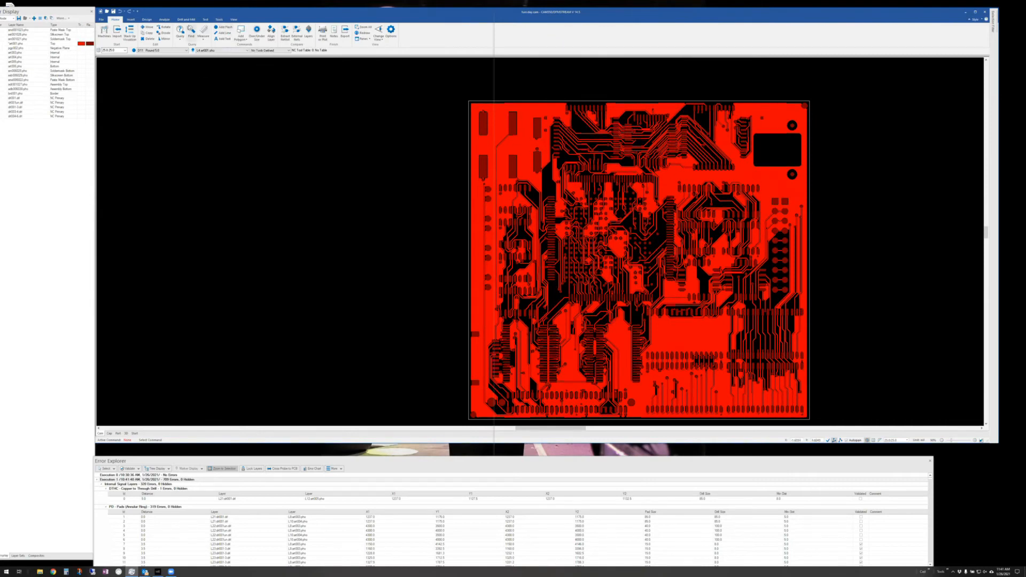
- Open the Streams DFM setup and widen it to show all columns
left_click(165, 20)
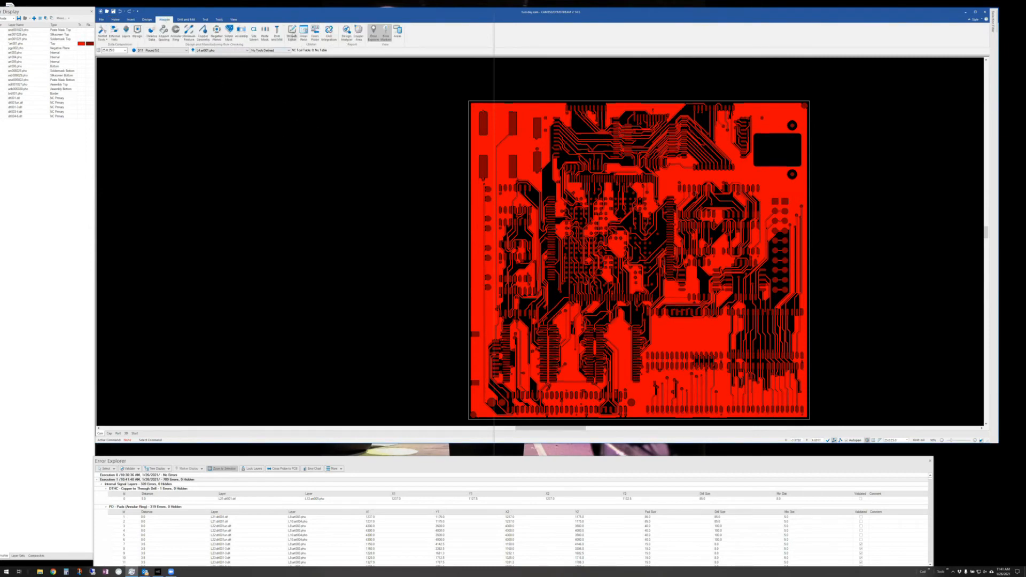
left_click(293, 34)
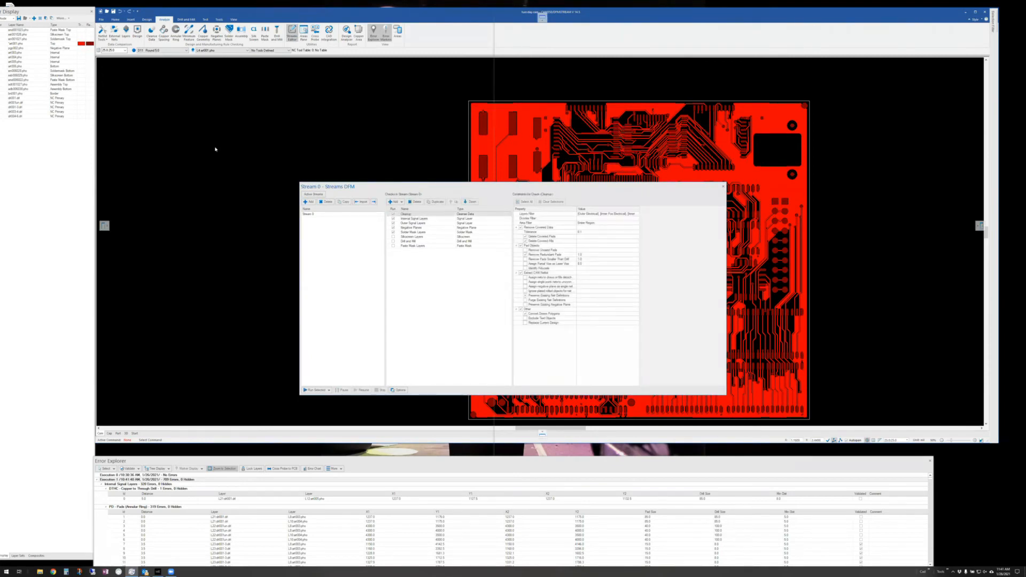
left_click_drag(342, 186, 144, 147)
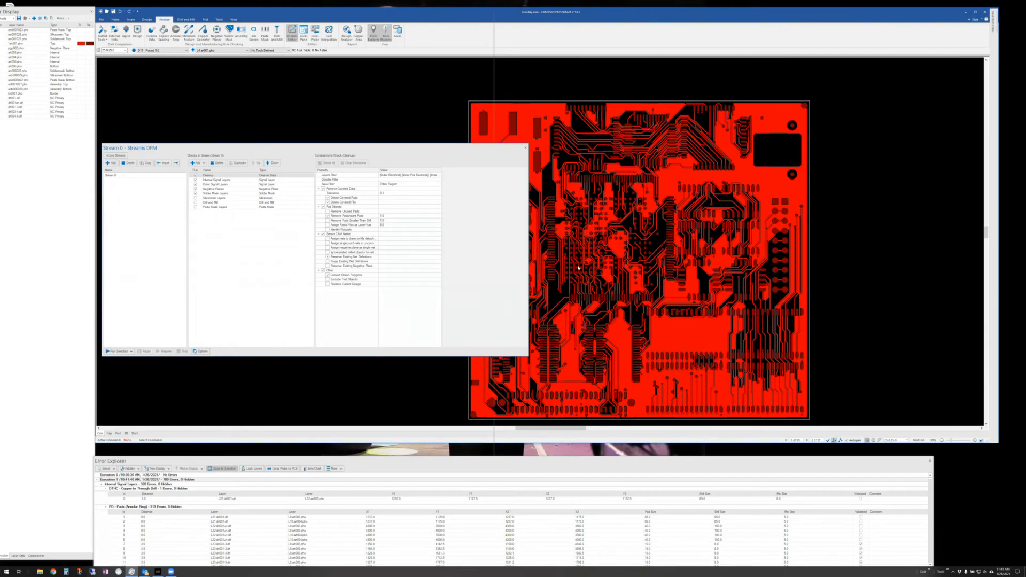
left_click_drag(529, 267, 825, 267)
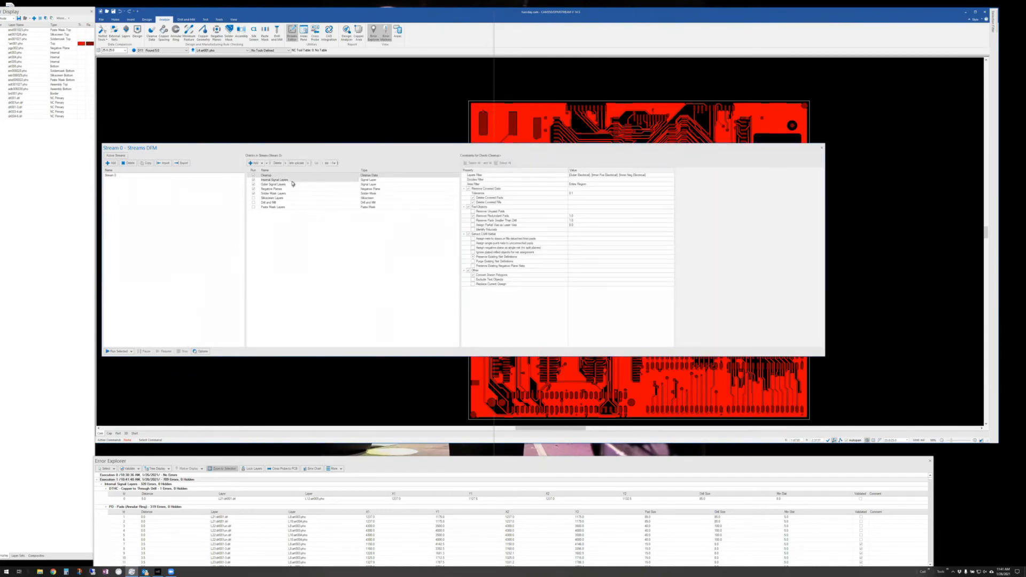
- Enable the Pad Spacing constraints for the Internal Signal Layers check
left_click(321, 180)
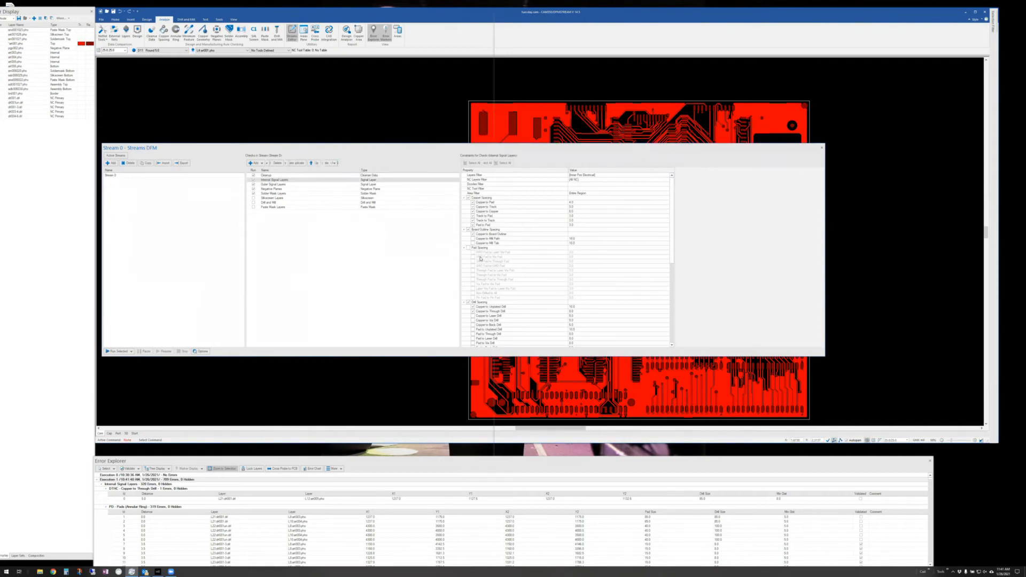
scroll(480, 259, "down", 4)
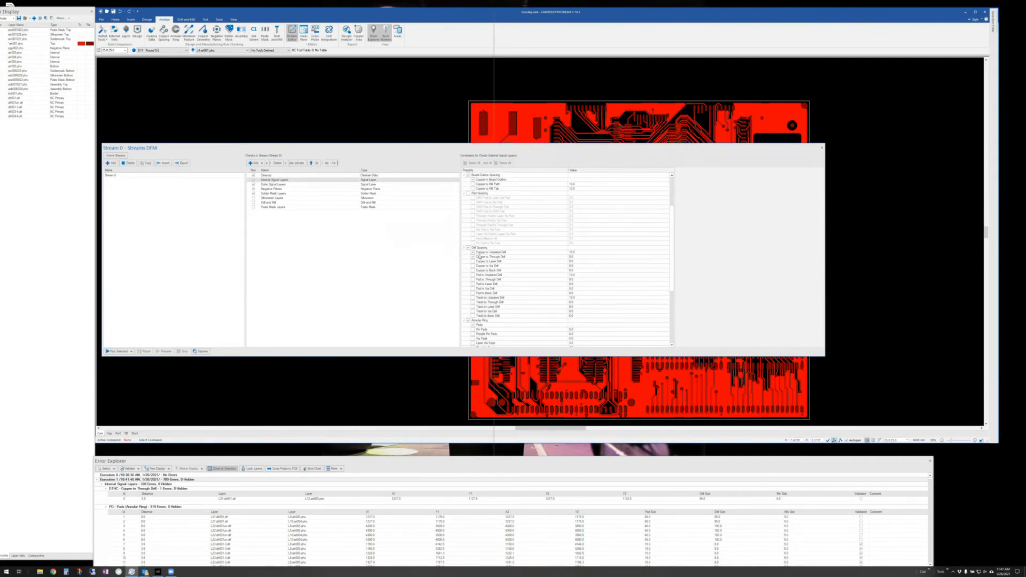
scroll(479, 256, "up", 1)
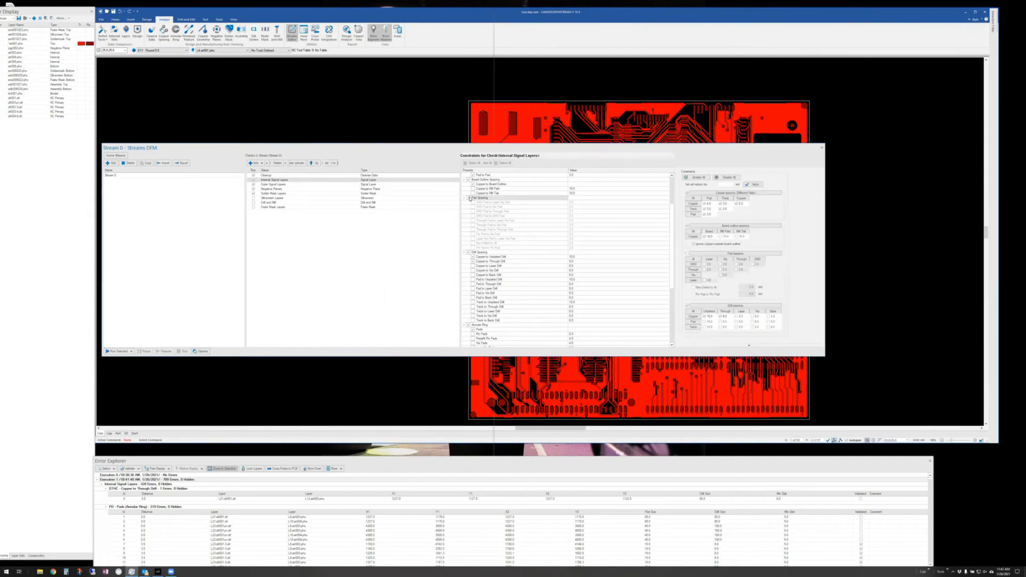
left_click(469, 198)
scroll(489, 255, "down", 6)
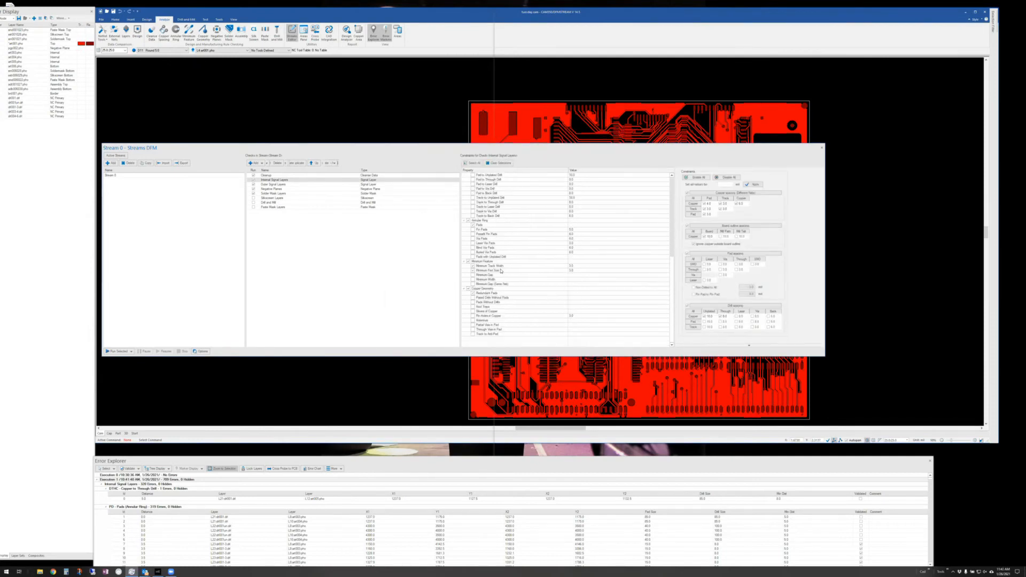
scroll(501, 270, "up", 6)
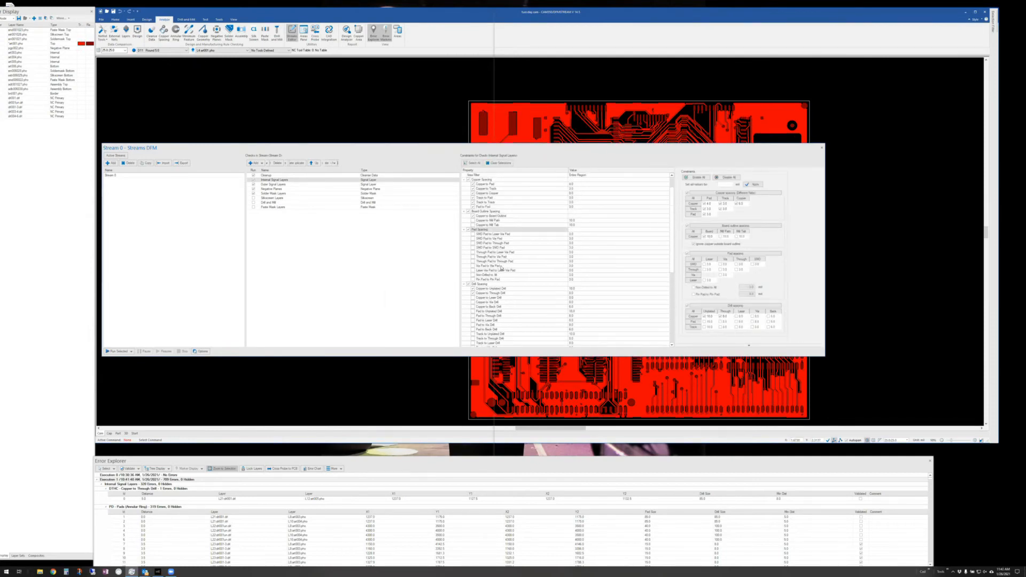
scroll(502, 268, "down", 6)
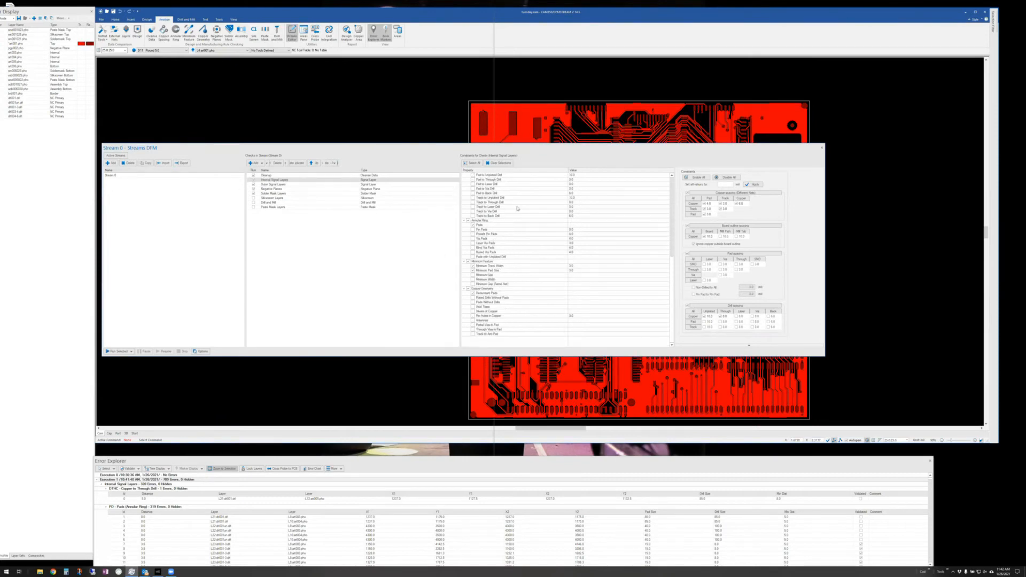
scroll(510, 221, "up", 8)
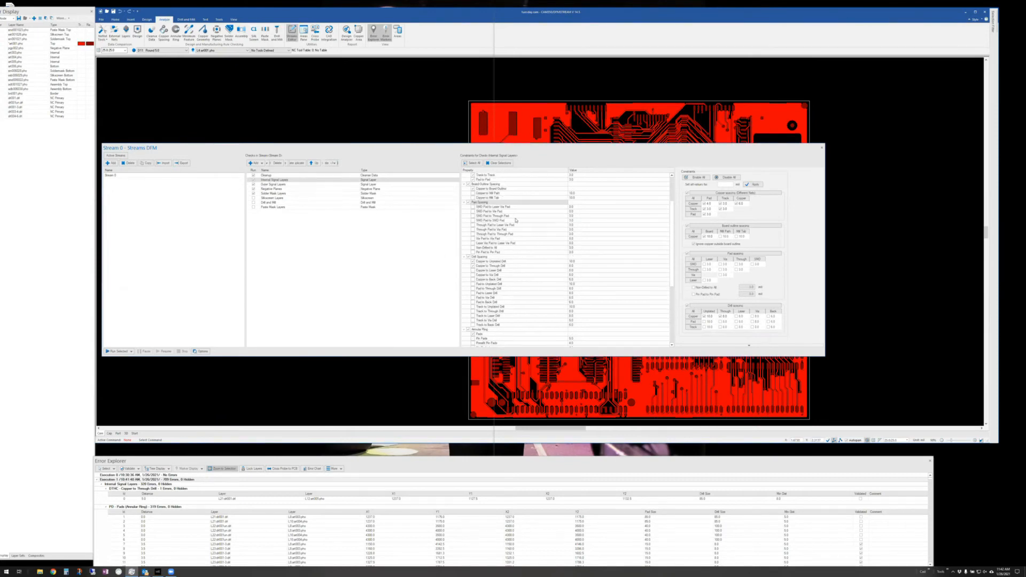
- Expand the Solder Mask Layers drill annular ring, pad annular ring, spacing and extra soldermask constraints
left_click(283, 193)
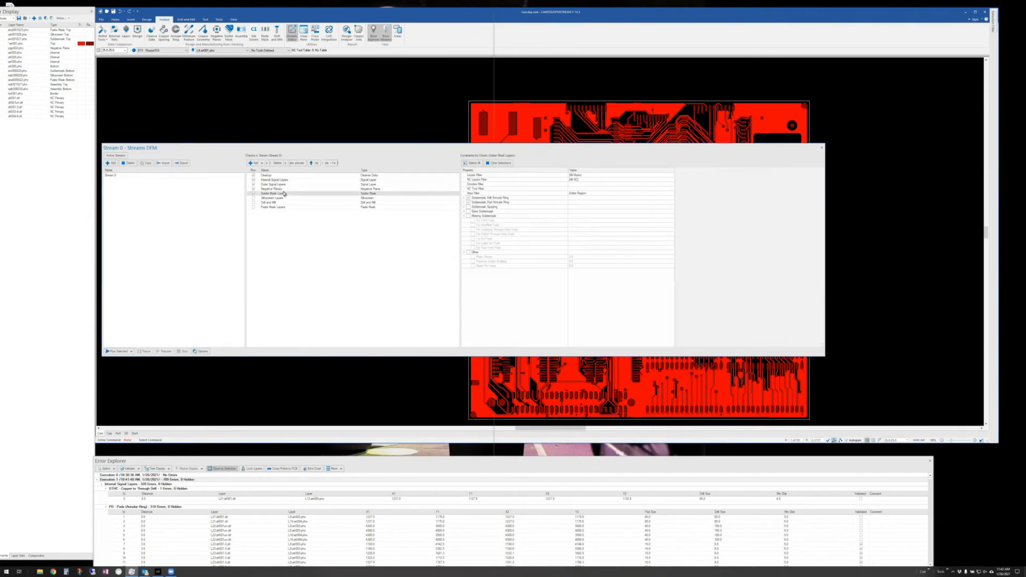
left_click(465, 198)
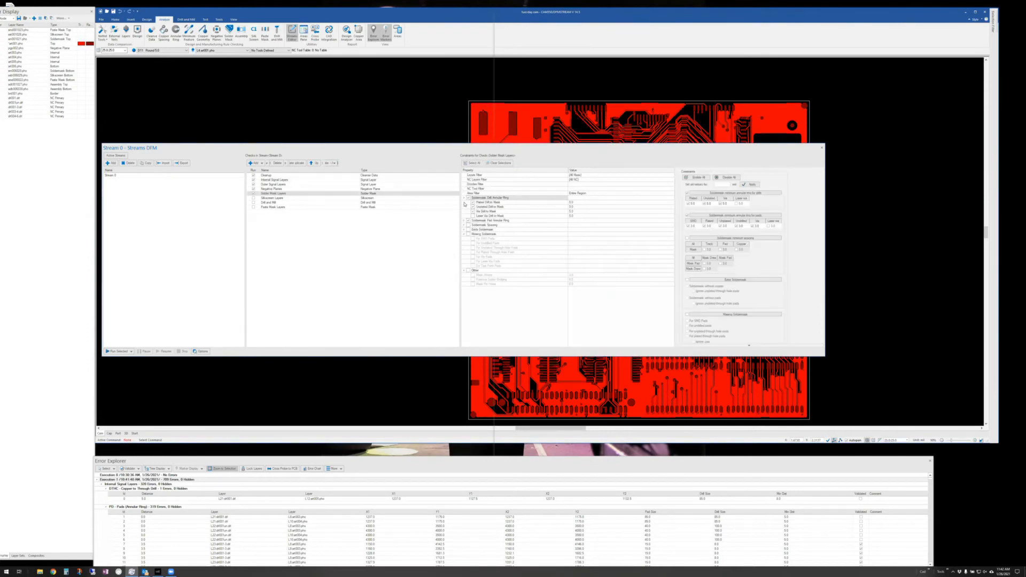
left_click(464, 220)
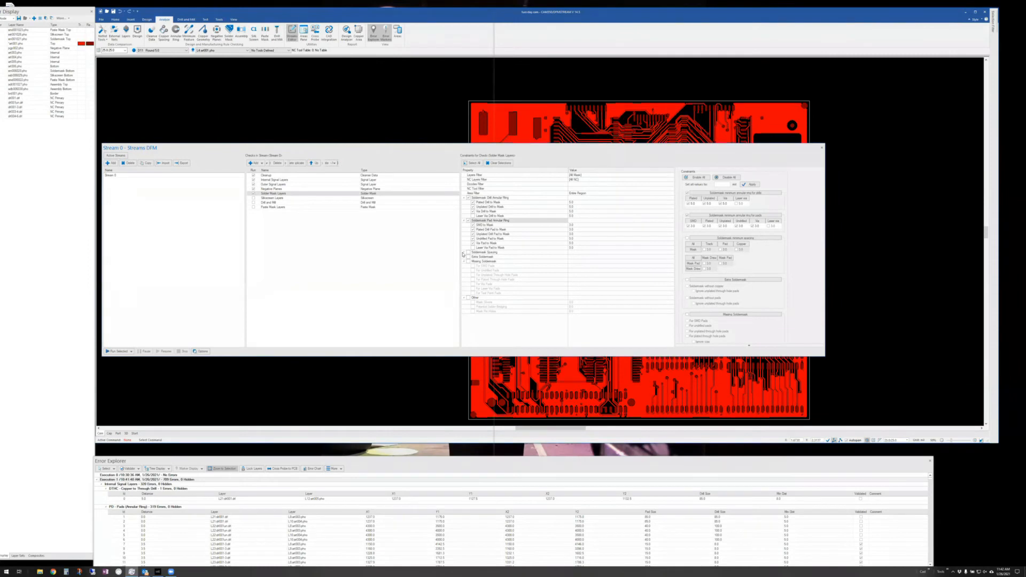
left_click(463, 252)
left_click(464, 284)
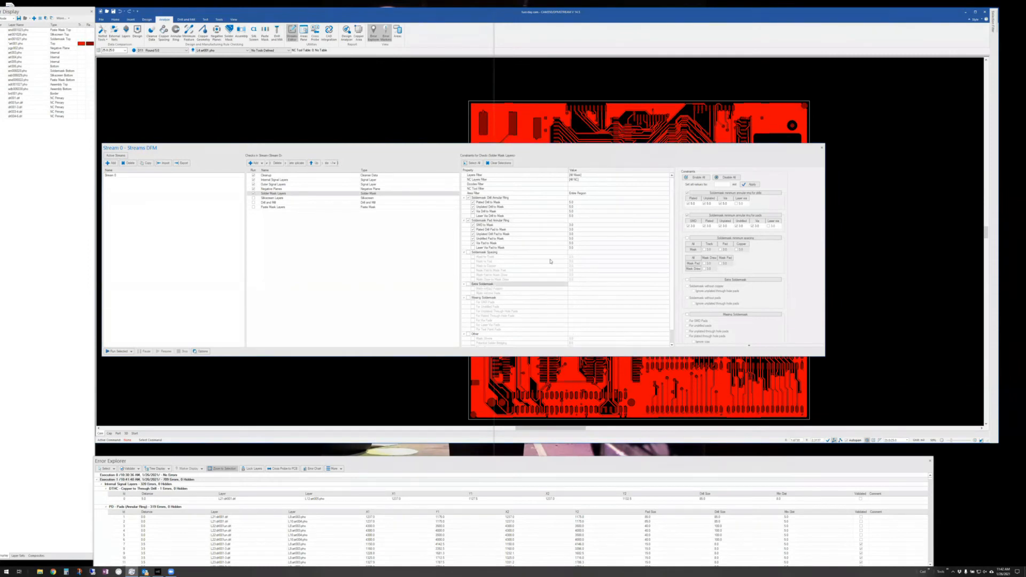
scroll(547, 263, "up", 1)
- Close the Streams DFM setup and zoom in on the board
left_click(821, 145)
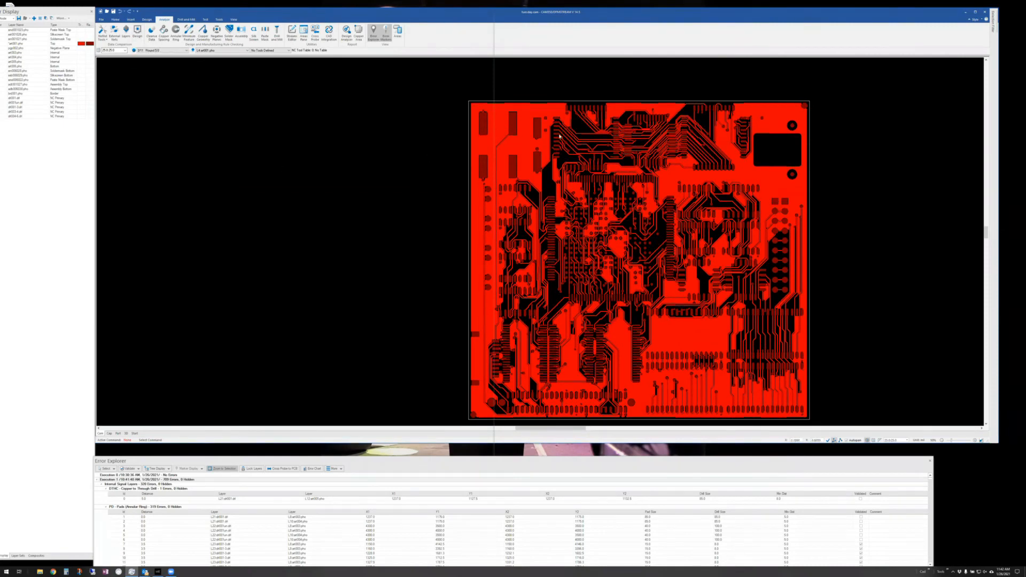
scroll(563, 144, "up", 5)
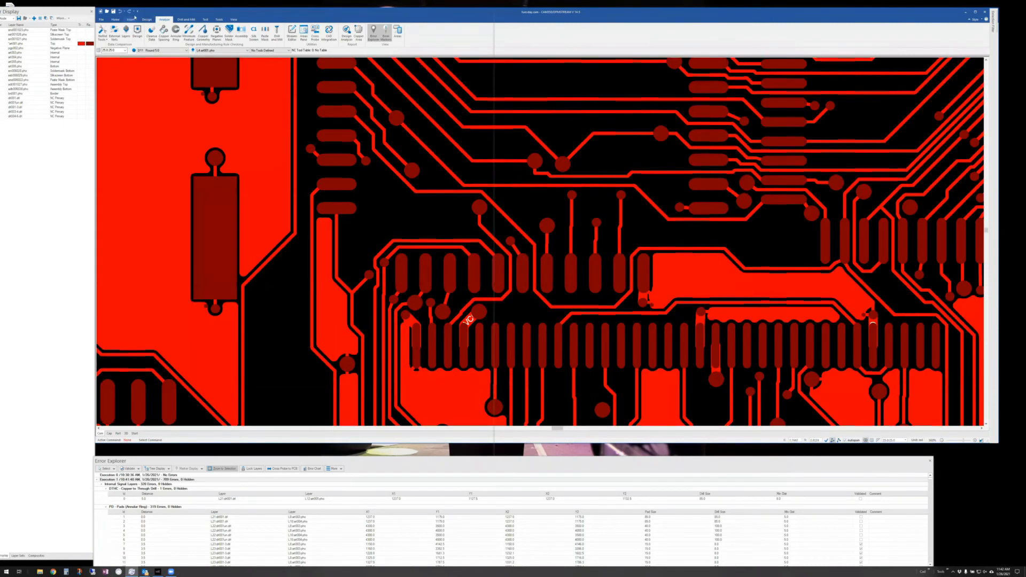
left_click(146, 19)
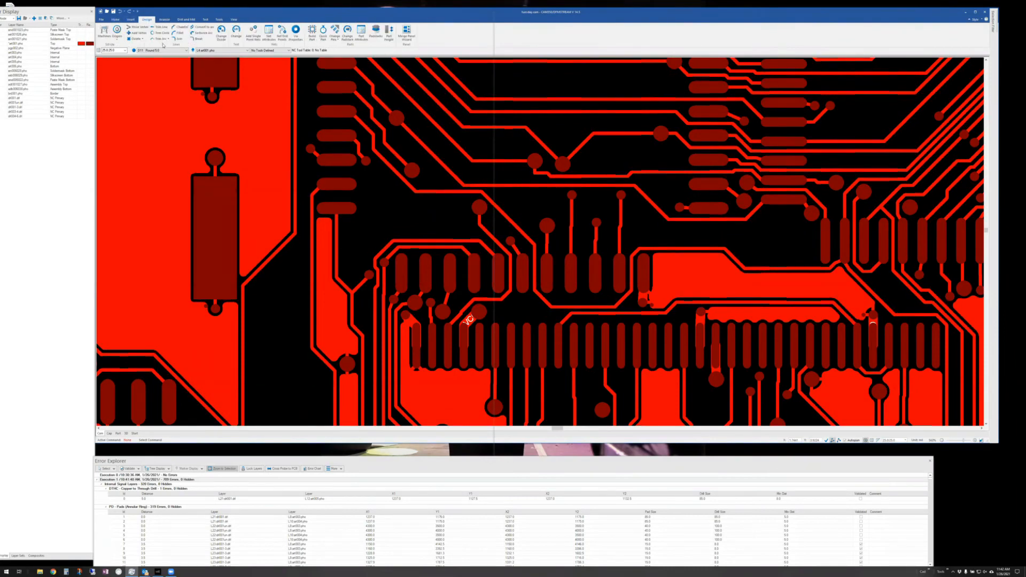
left_click(115, 19)
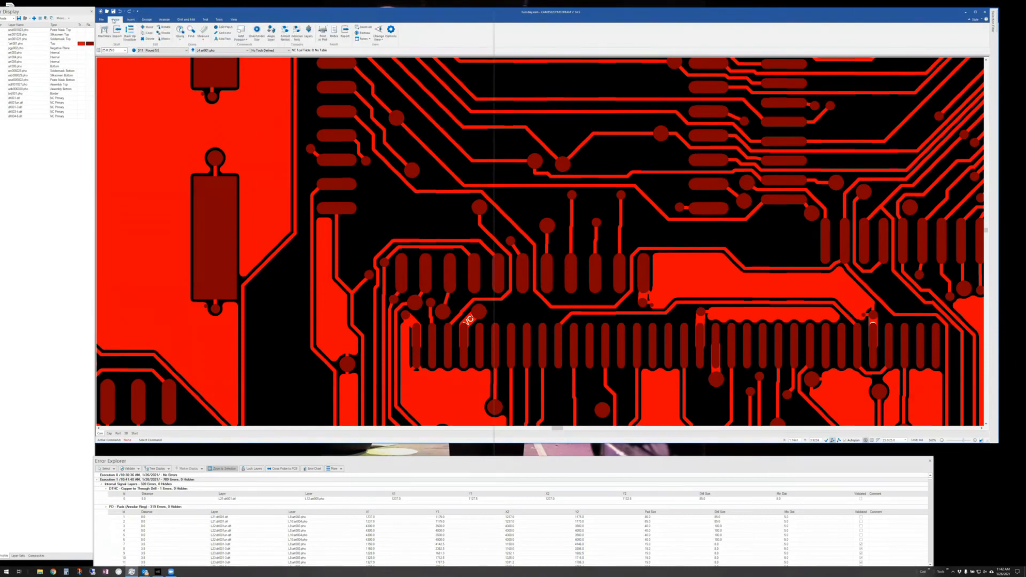
left_click(147, 39)
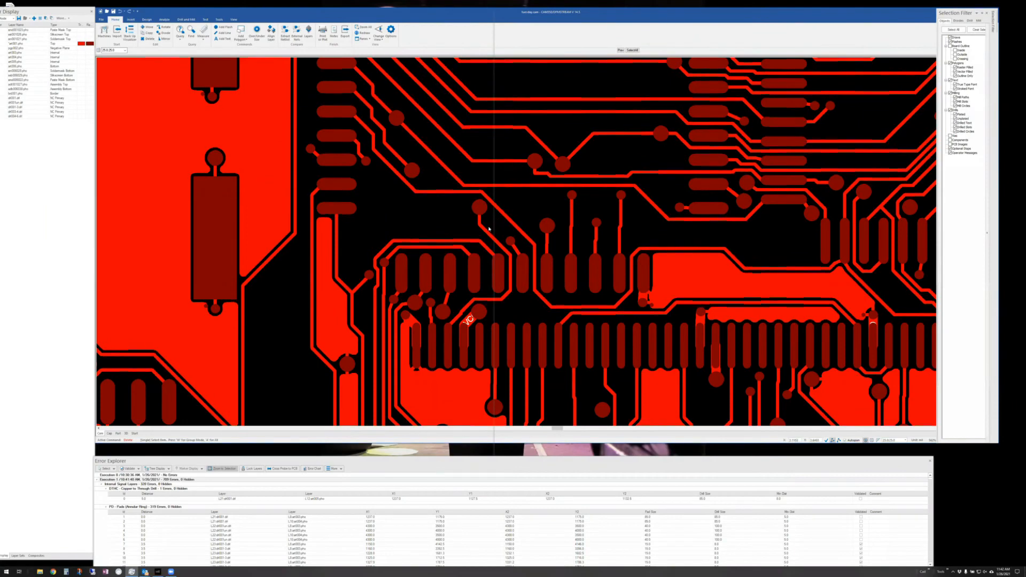
right_click(414, 207)
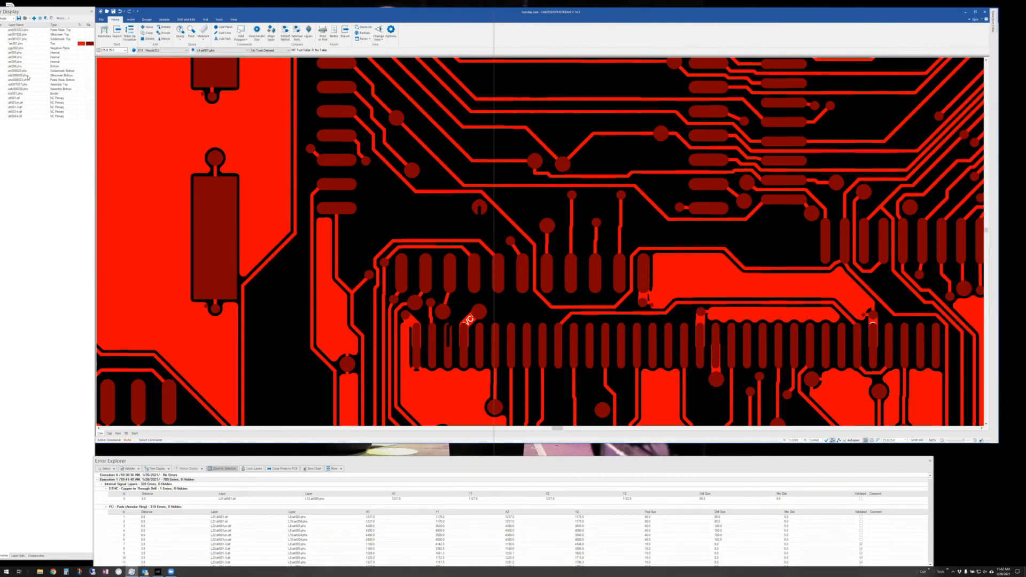
- Make Soldermask Bottom active and move one of its pads to the right
left_click(24, 70)
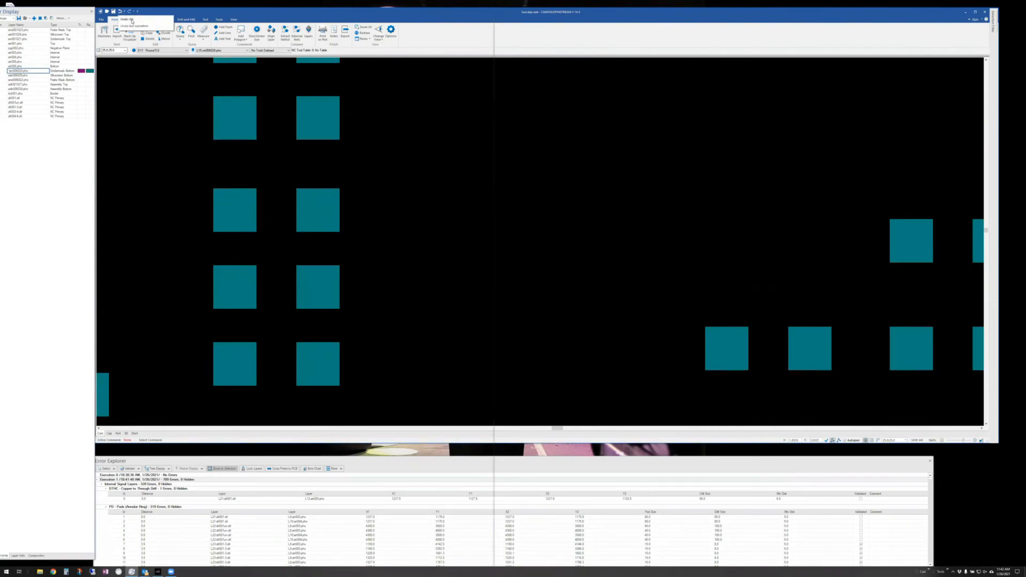
left_click(147, 27)
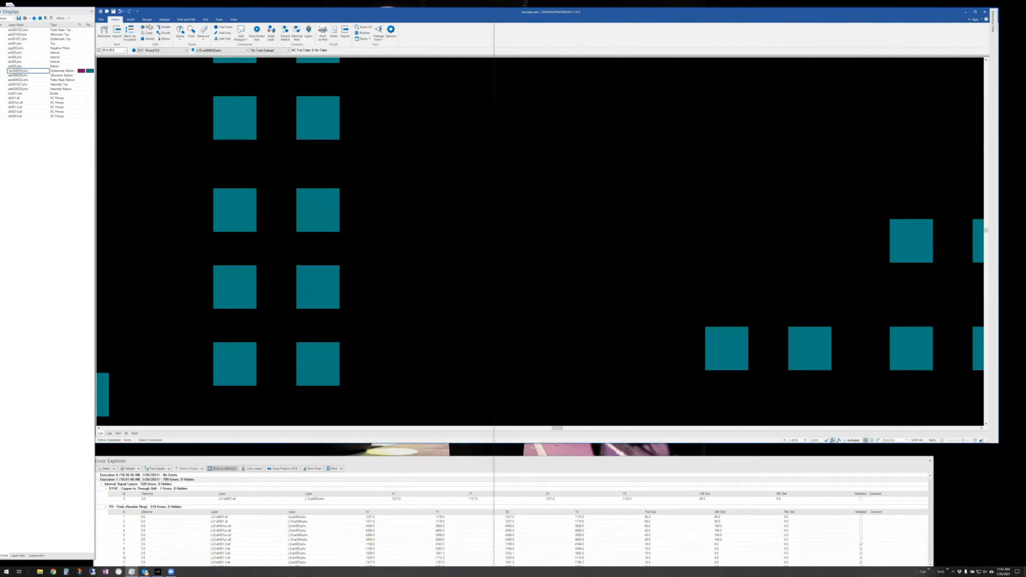
left_click(323, 117)
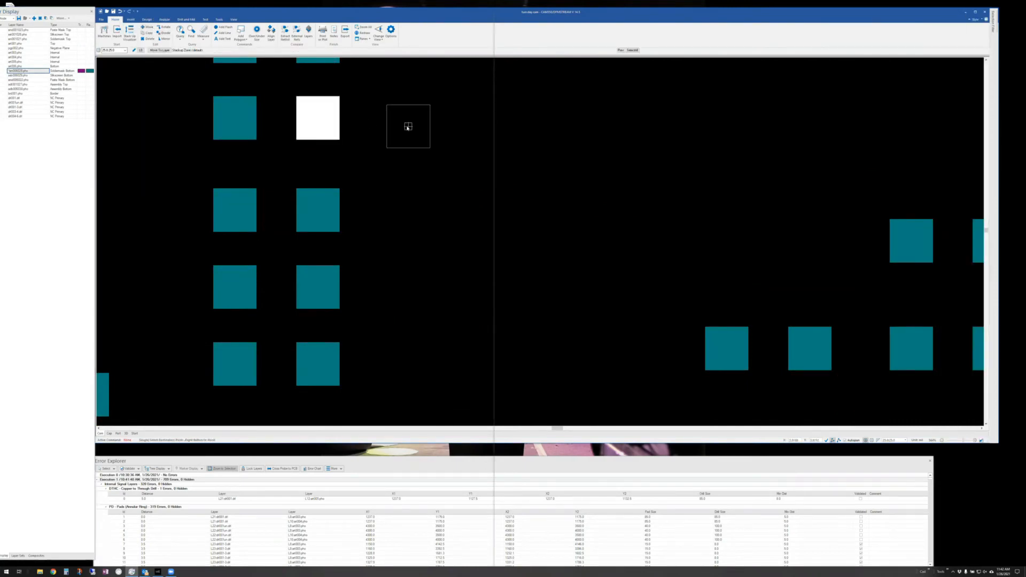
left_click(407, 124)
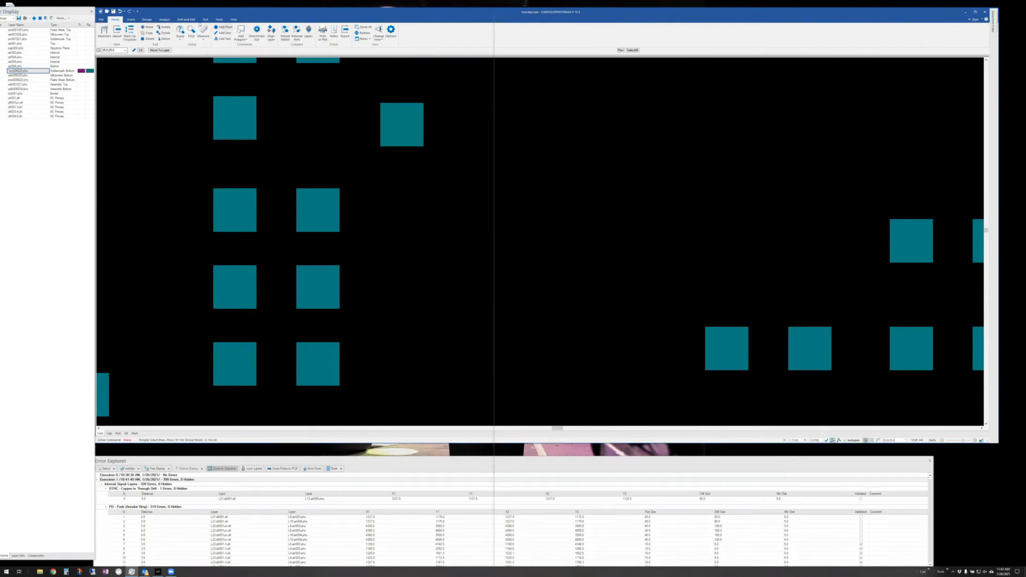
left_click(163, 20)
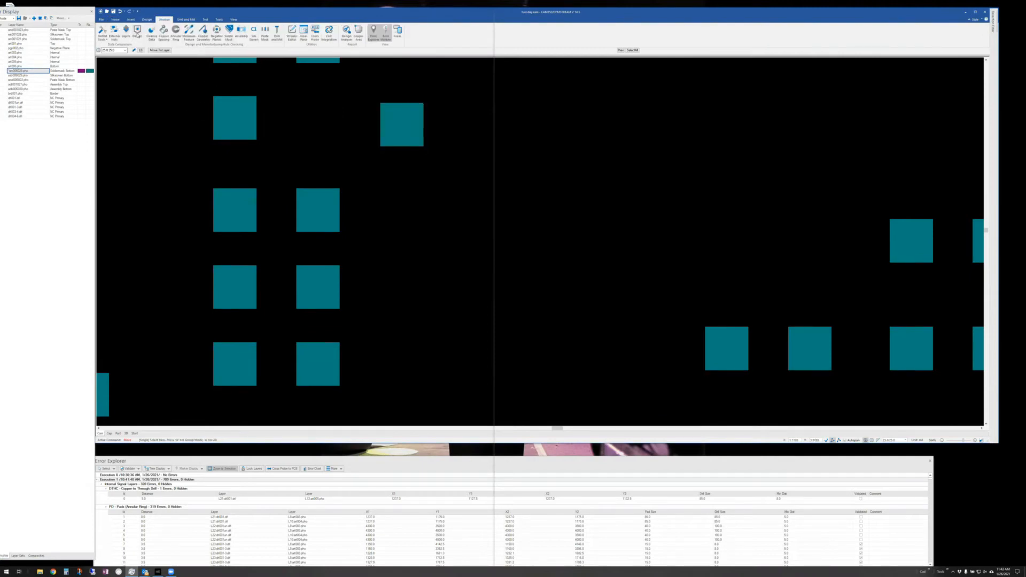
- Open Design Compare and load tuesday.cam from the Desktop as the comparison design
left_click(137, 32)
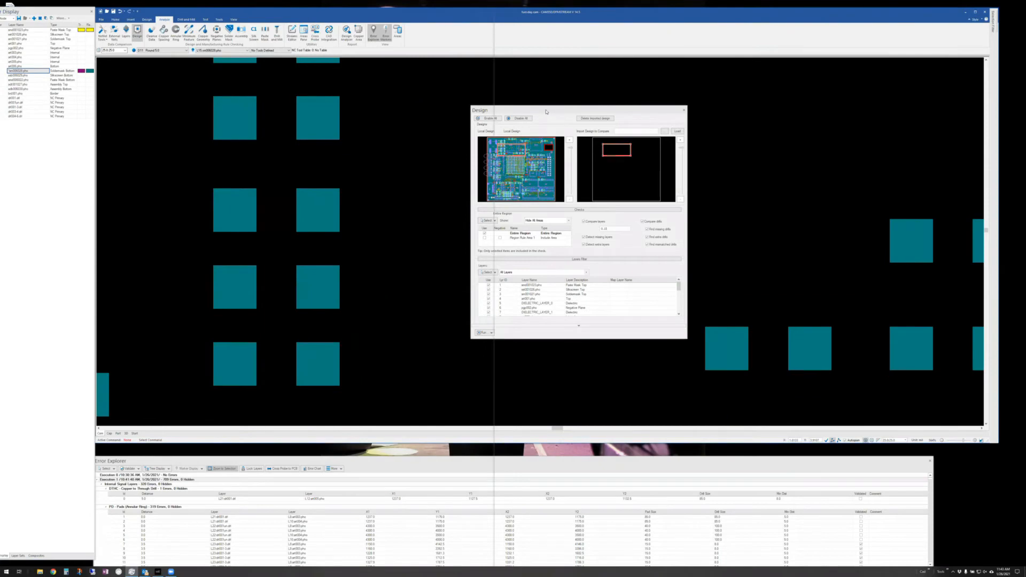
left_click_drag(546, 112, 597, 102)
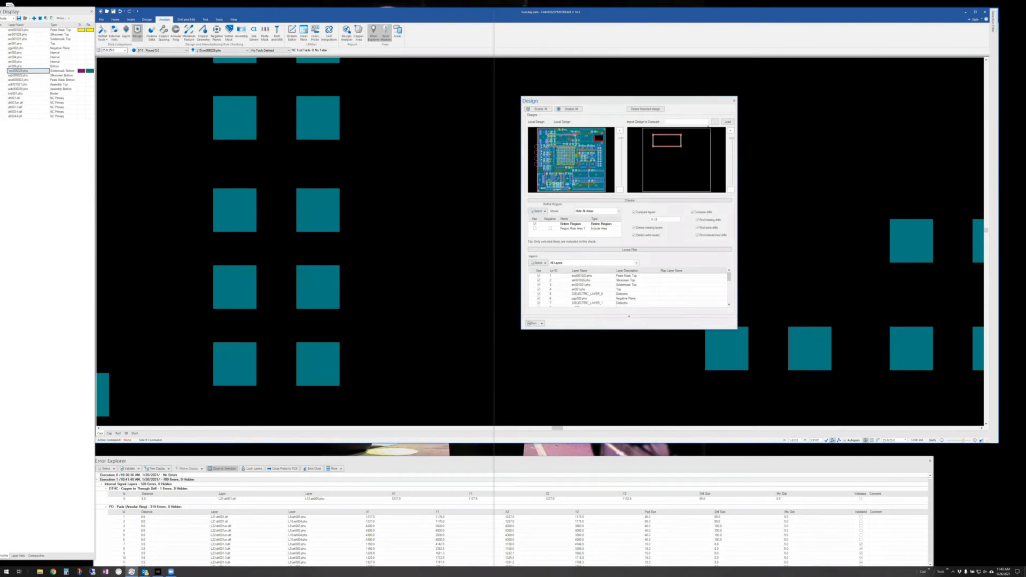
left_click(716, 125)
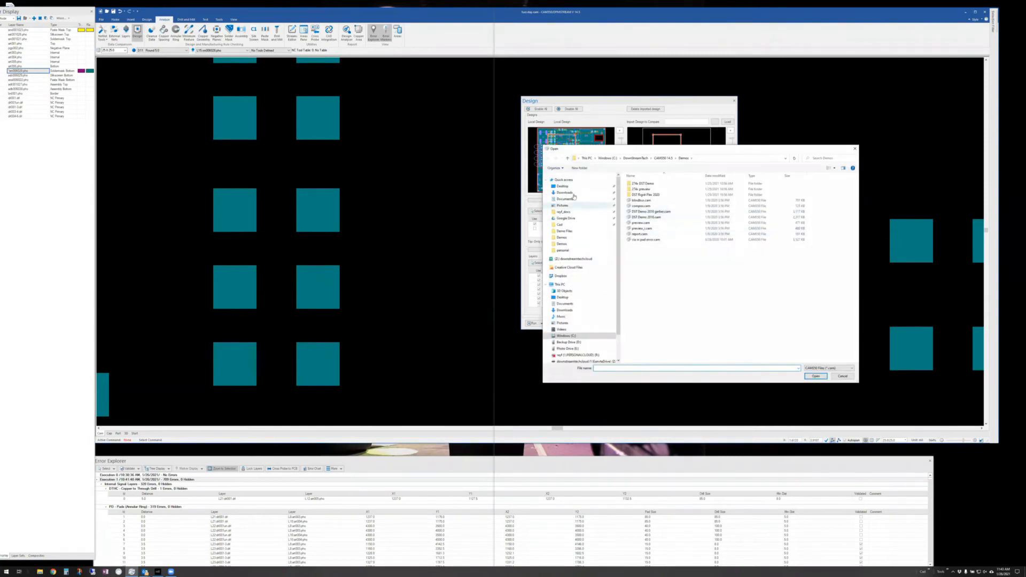
left_click(564, 186)
left_click(641, 184)
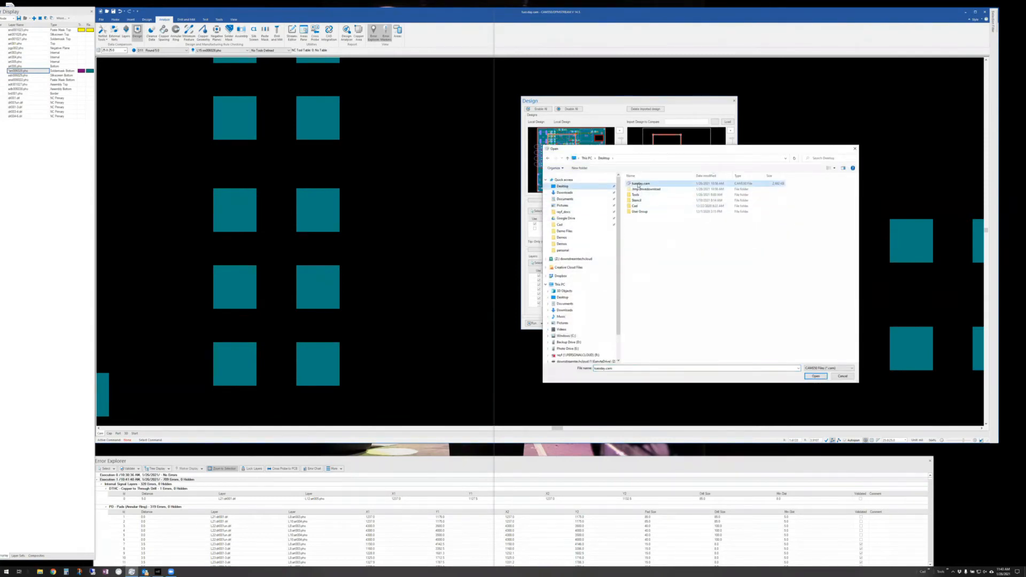
left_click(808, 376)
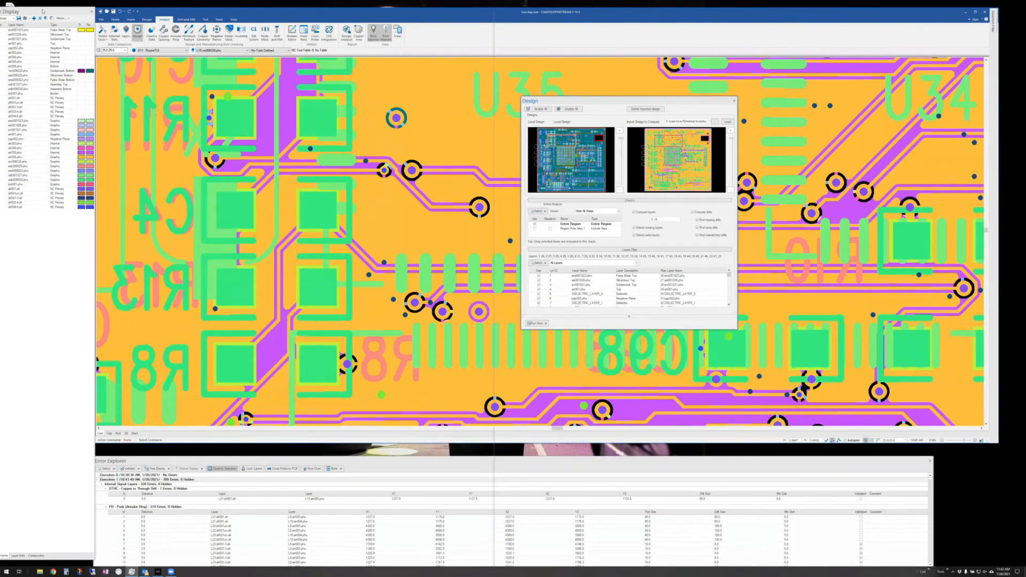
- Check the layer mapping against tuesday.cam, leave it unchanged, and run the comparison now
left_click_drag(36, 10, 40, 17)
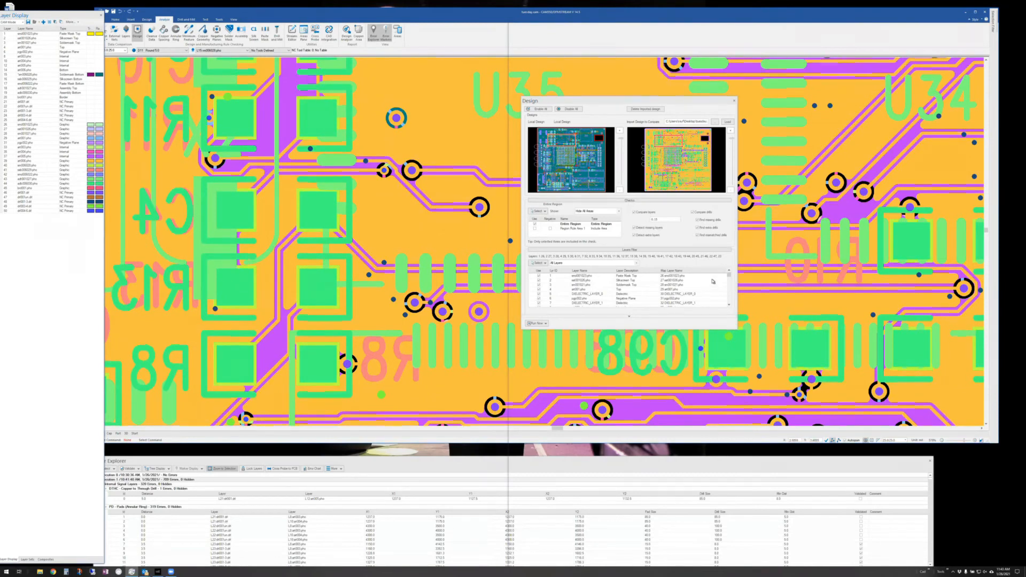
scroll(729, 279, "down", 3)
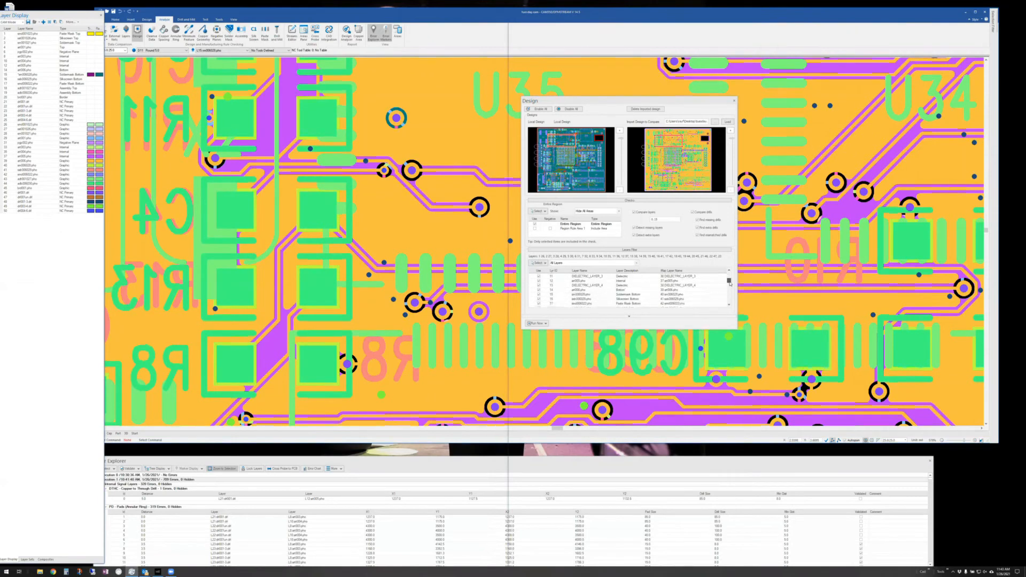
scroll(728, 274, "up", 3)
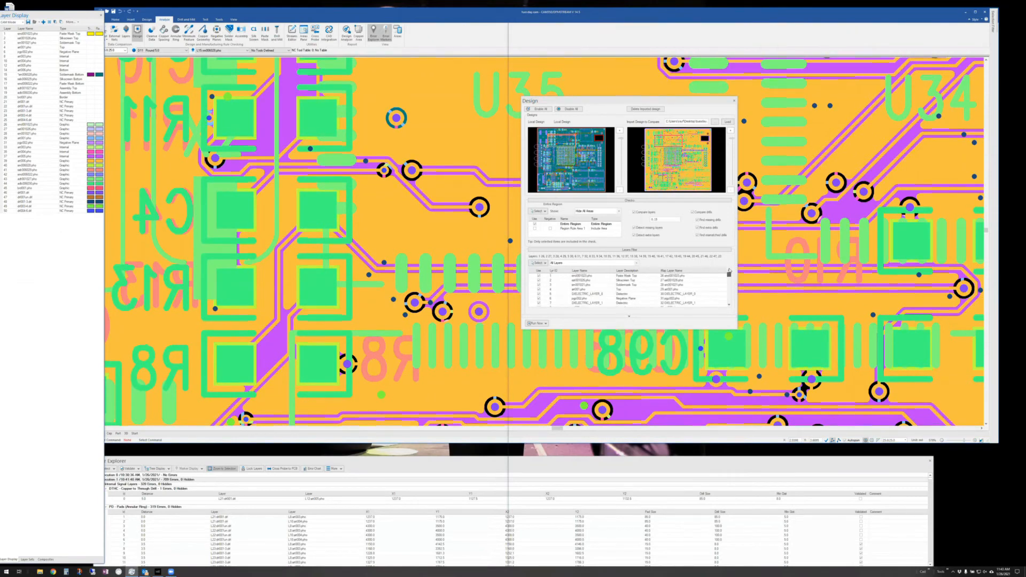
left_click(718, 278)
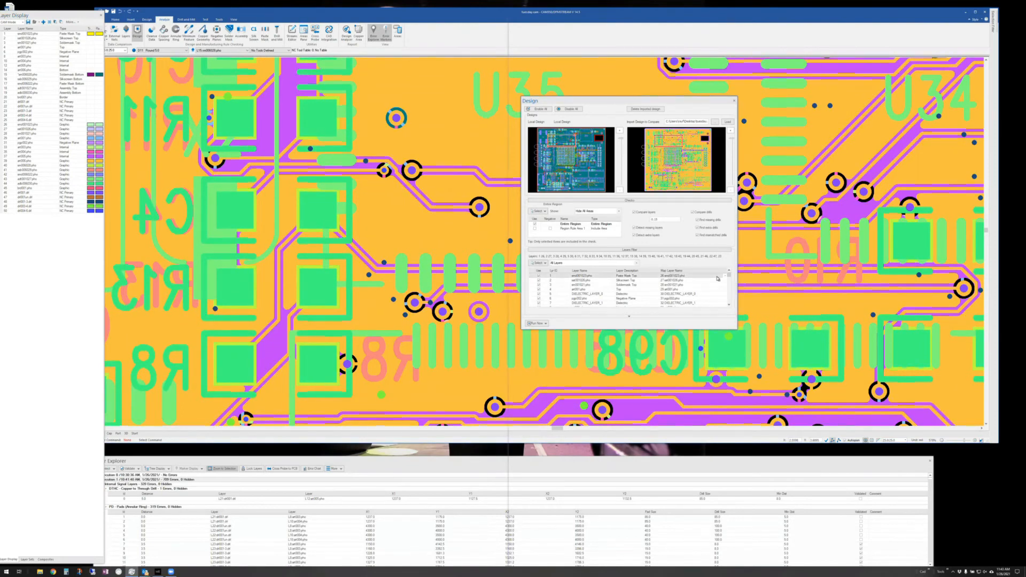
left_click(725, 277)
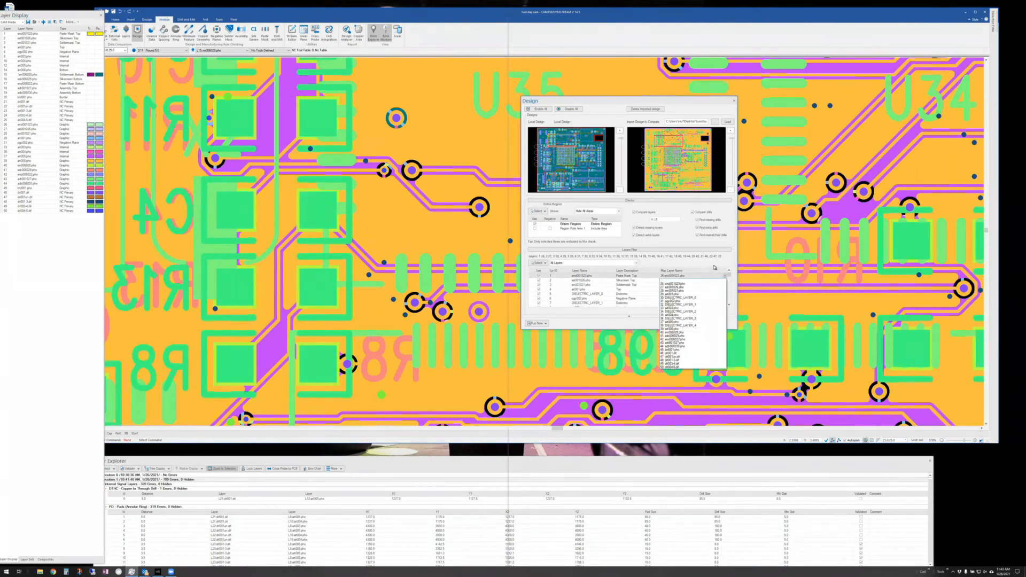
left_click(712, 264)
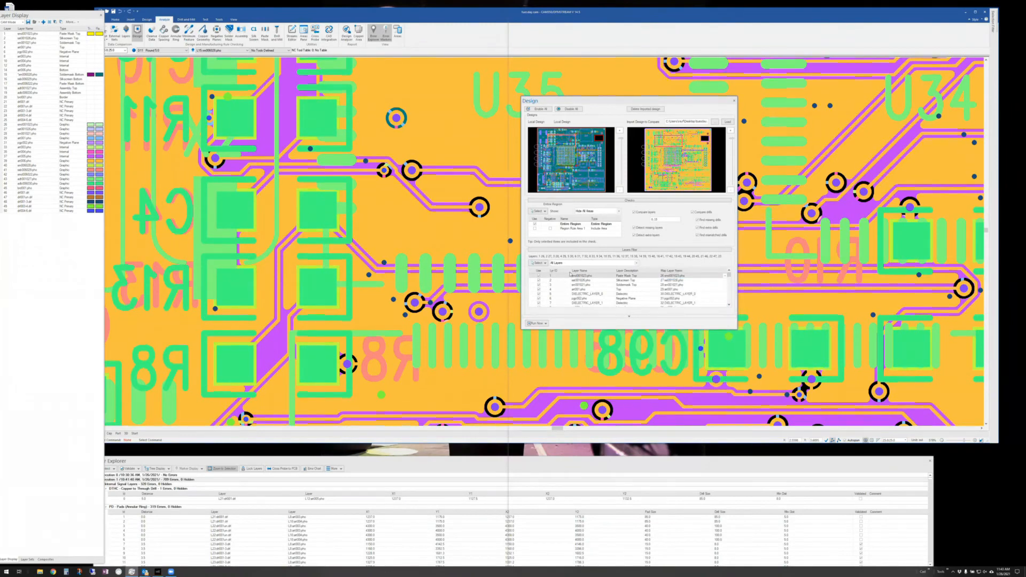
left_click(546, 323)
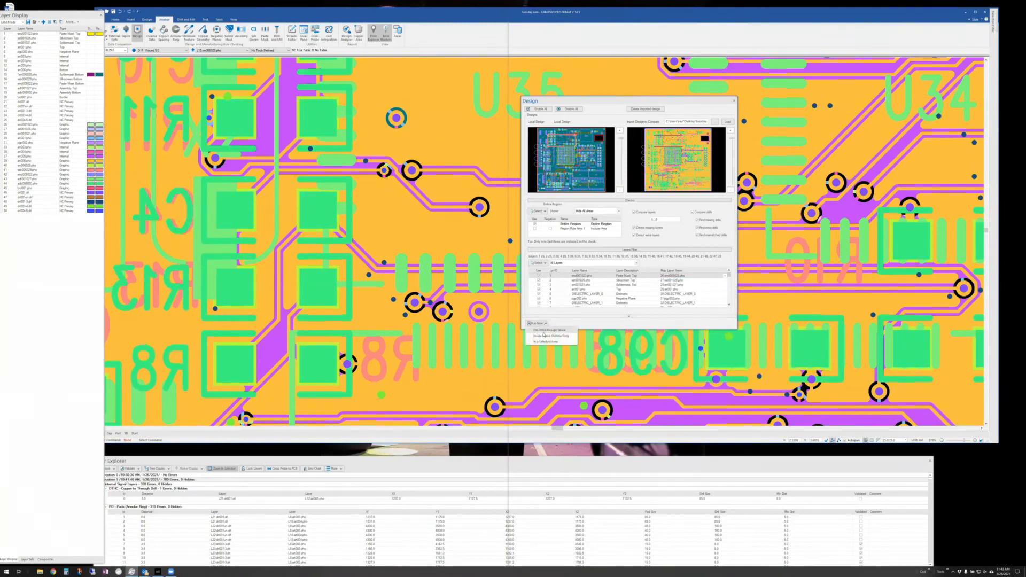
left_click(544, 332)
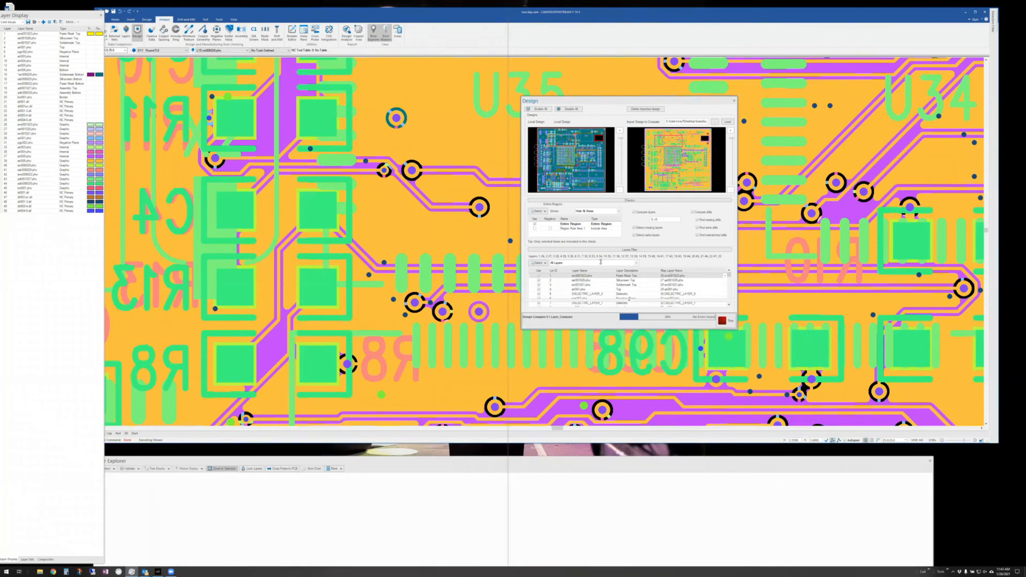
- View the compare results and zoom to each of the three errors, ending on art001
left_click(538, 303)
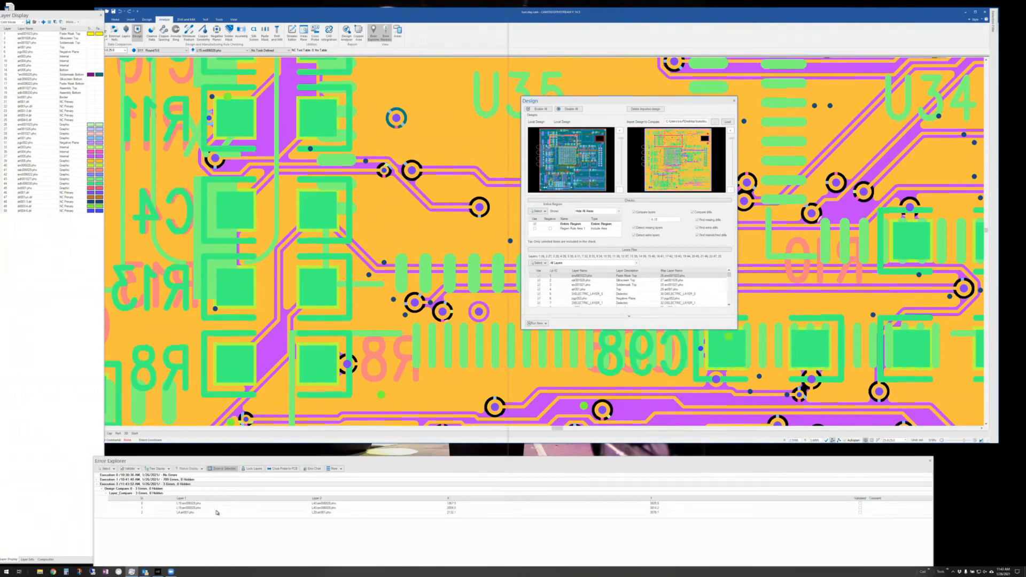
left_click(197, 503)
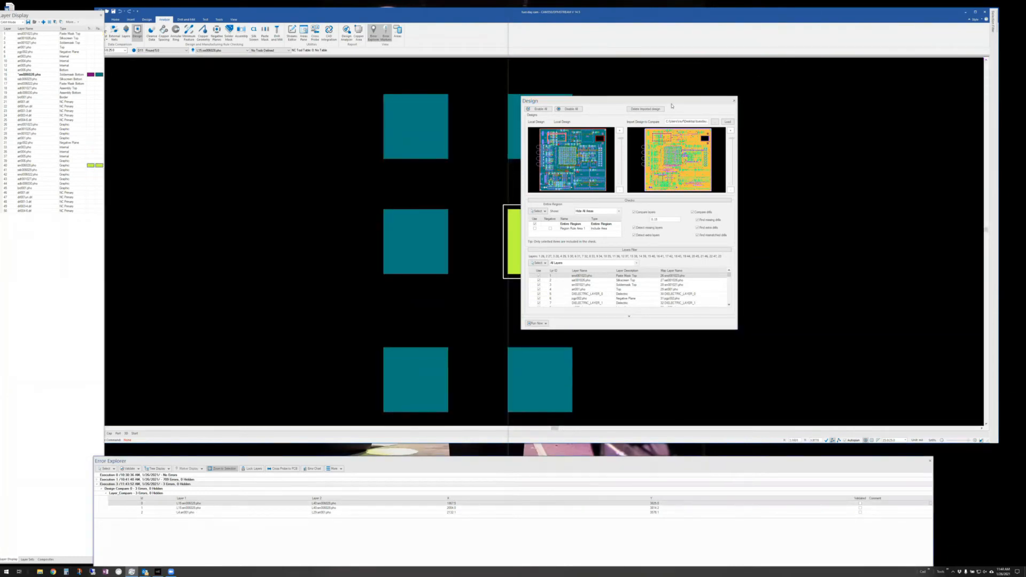
left_click_drag(670, 102, 842, 100)
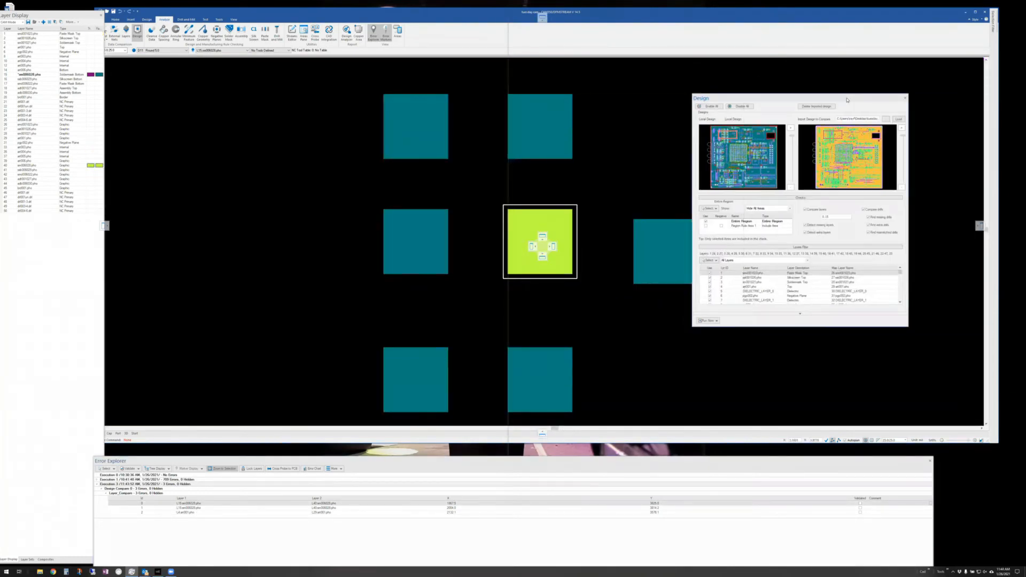
left_click(200, 508)
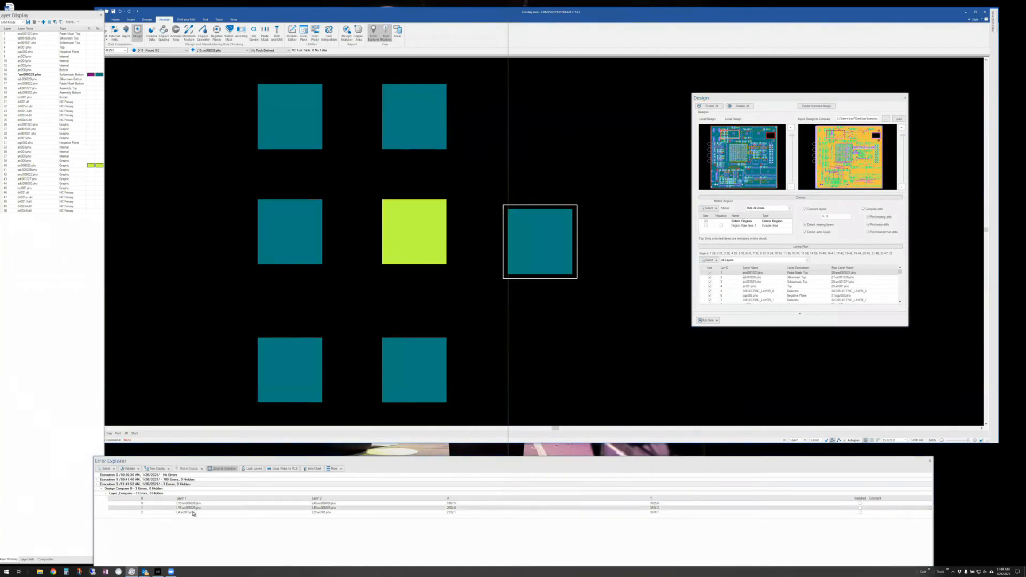
left_click(193, 513)
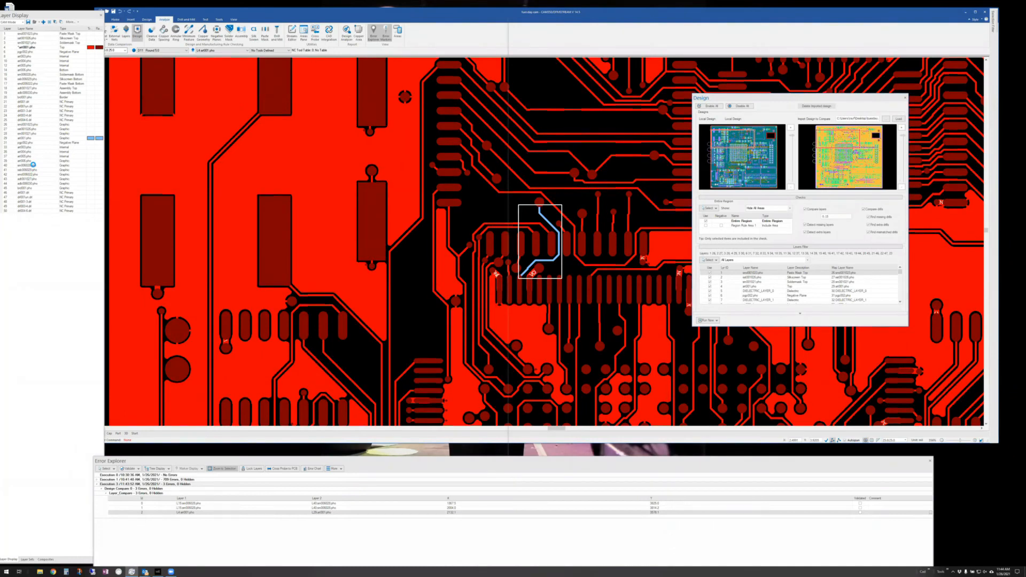
- Delete the imported design, close Design Compare, fit the whole board, and open Design Analyzer
left_click(815, 106)
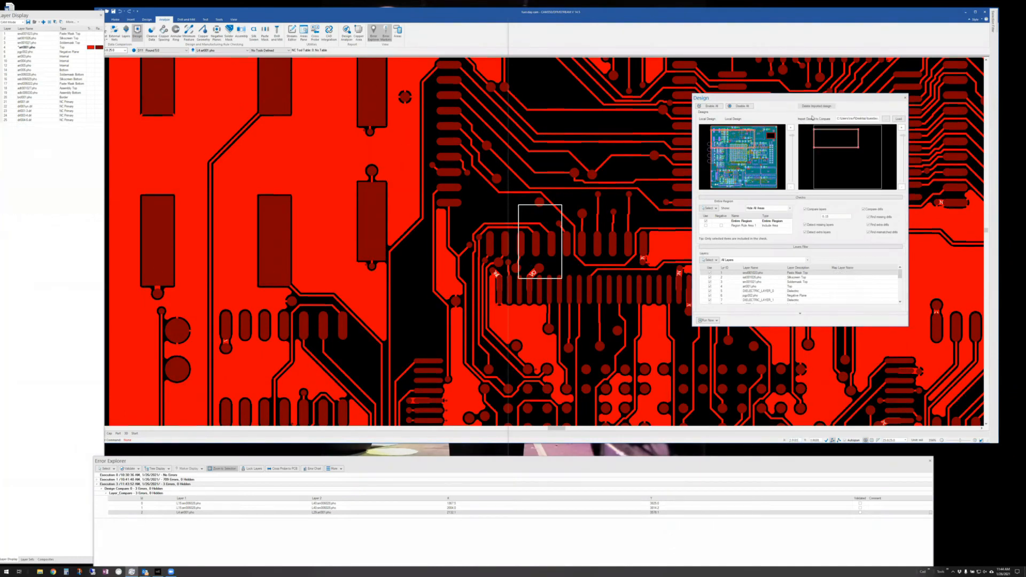
left_click(905, 98)
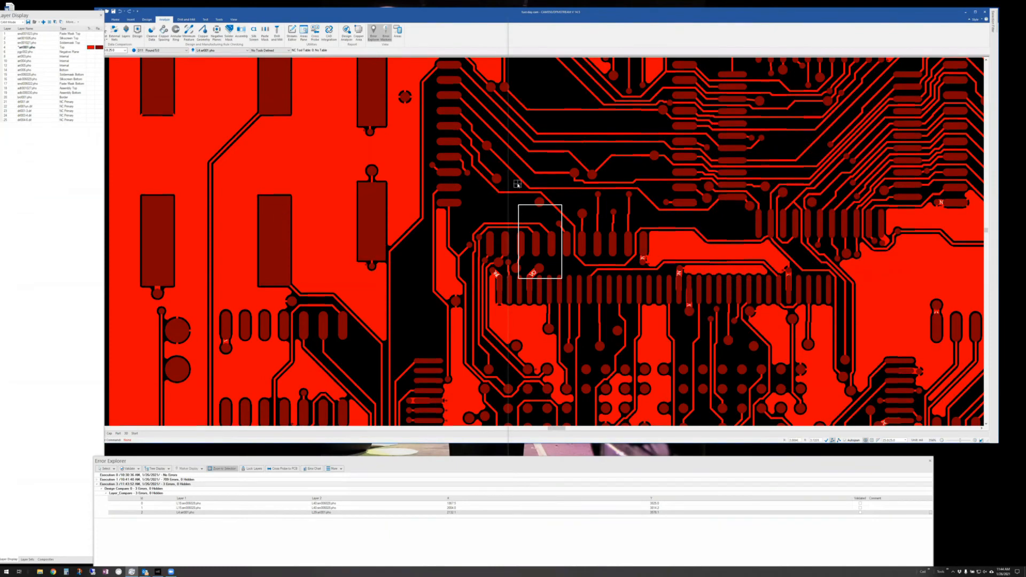
middle_click_drag(468, 186, 423, 180)
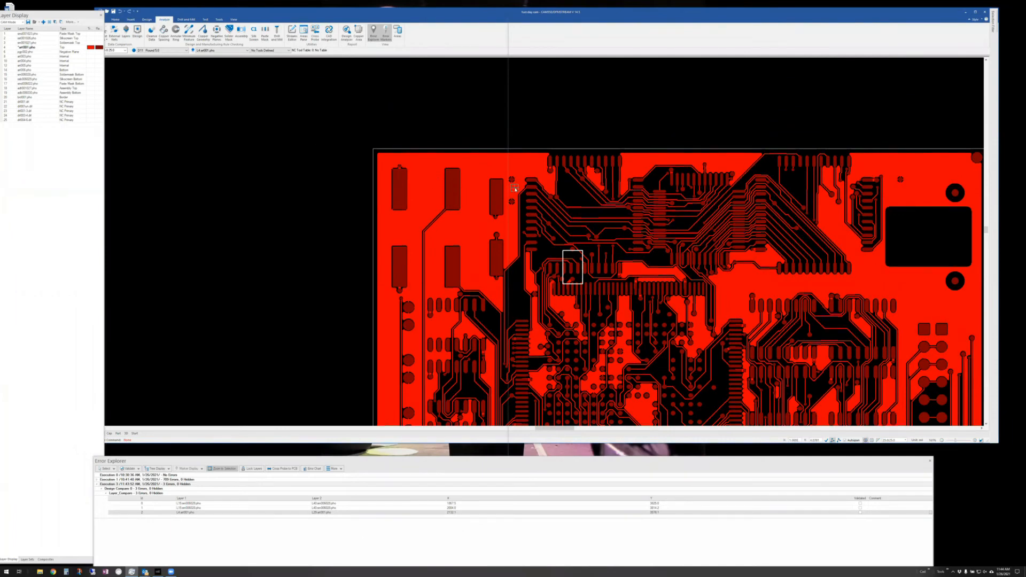
key("Home")
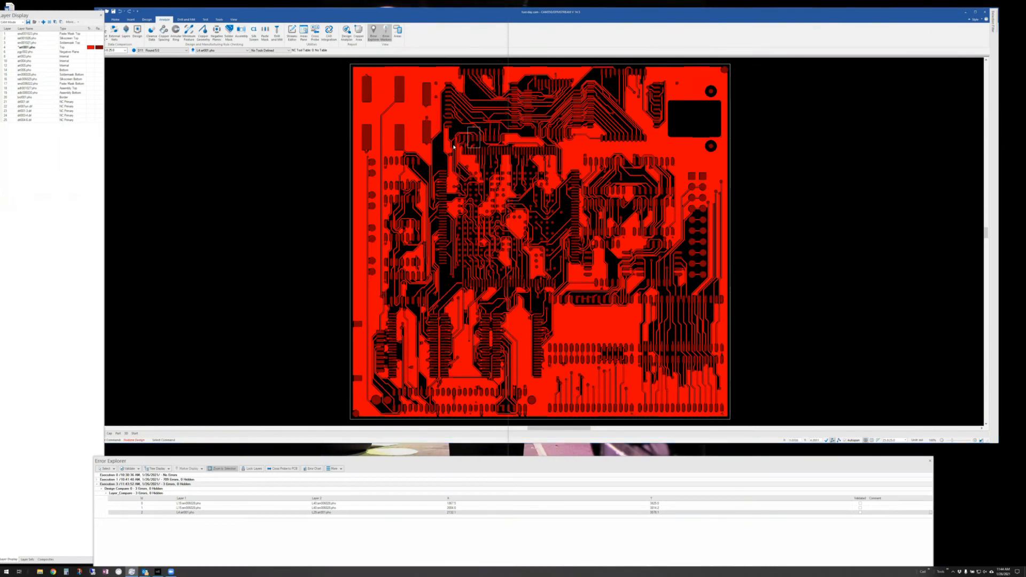
left_click(346, 32)
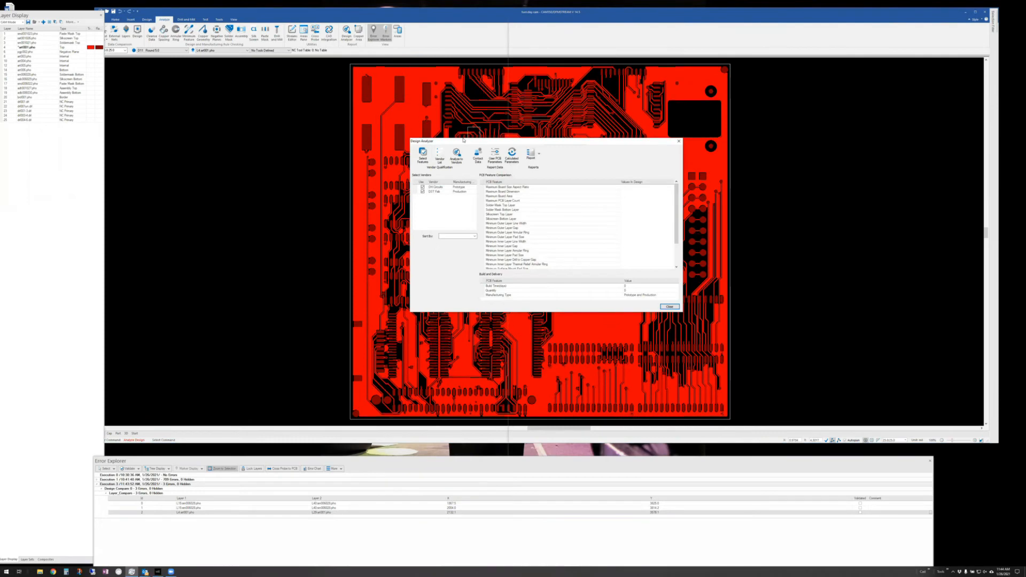
- Review DH Circuits and DST Fab in the Vendor List and confirm them for comparison
left_click_drag(463, 140, 292, 102)
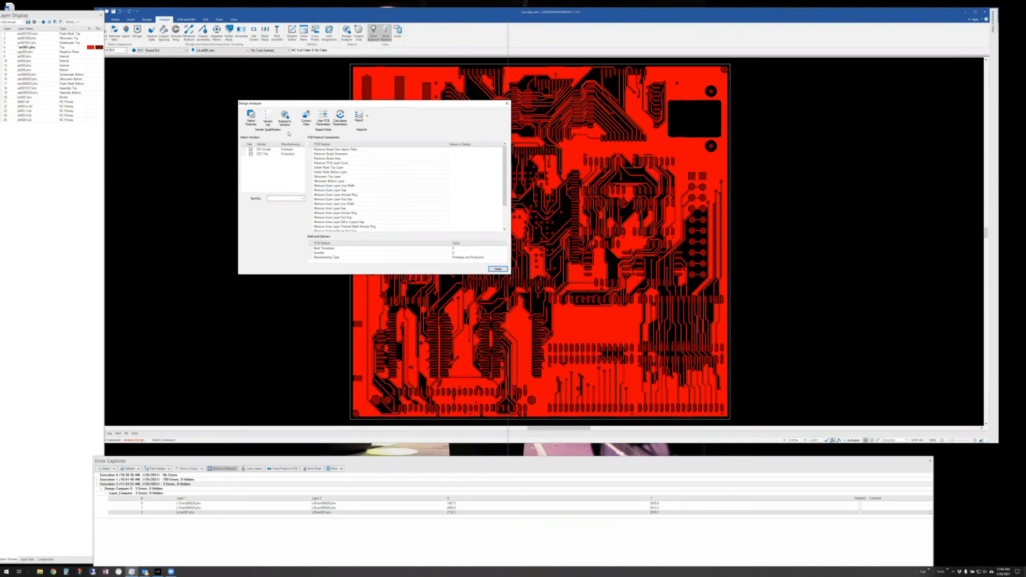
left_click(268, 116)
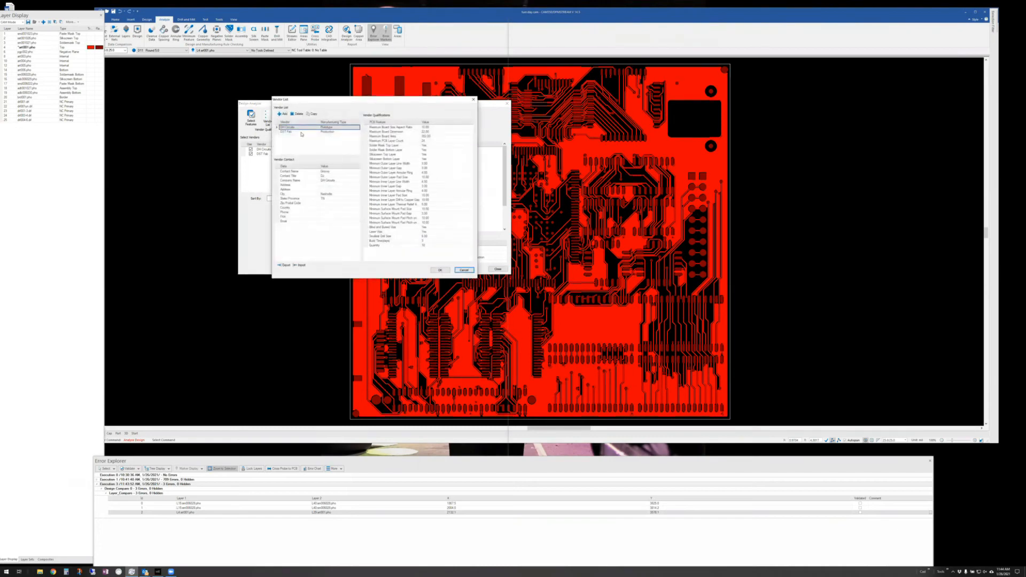
left_click(293, 132)
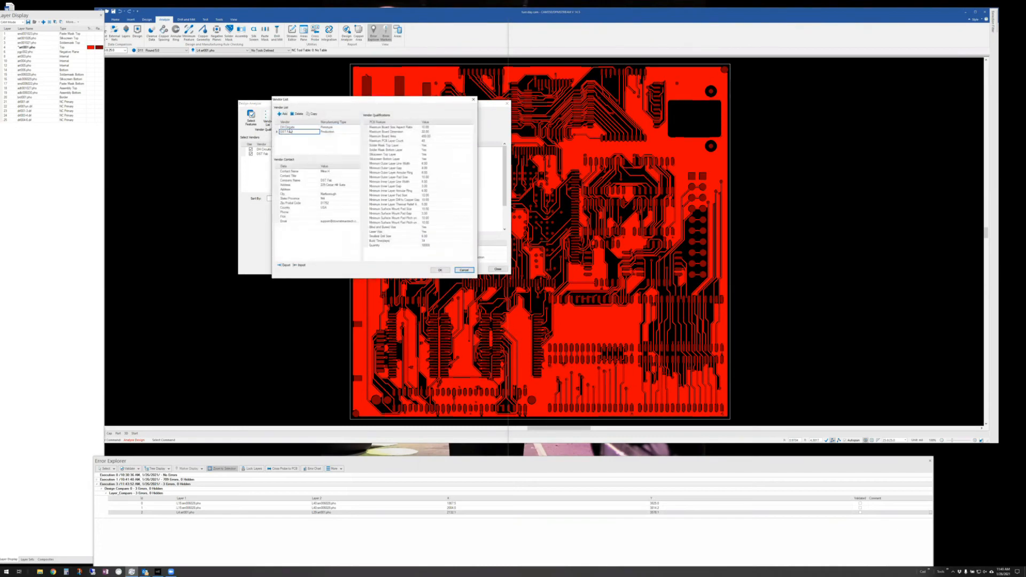
left_click(289, 128)
left_click(289, 132)
left_click(286, 128)
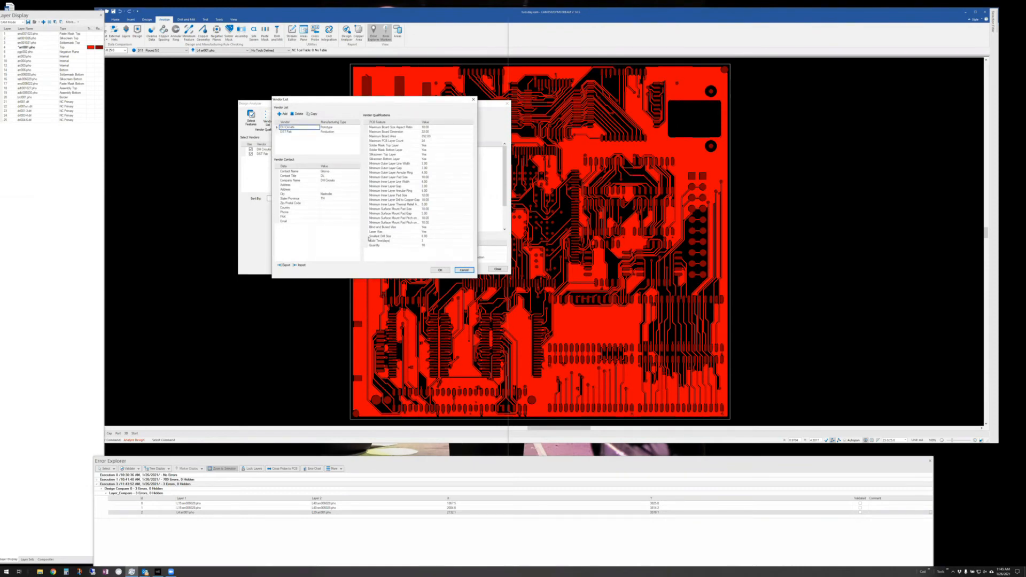
left_click(440, 270)
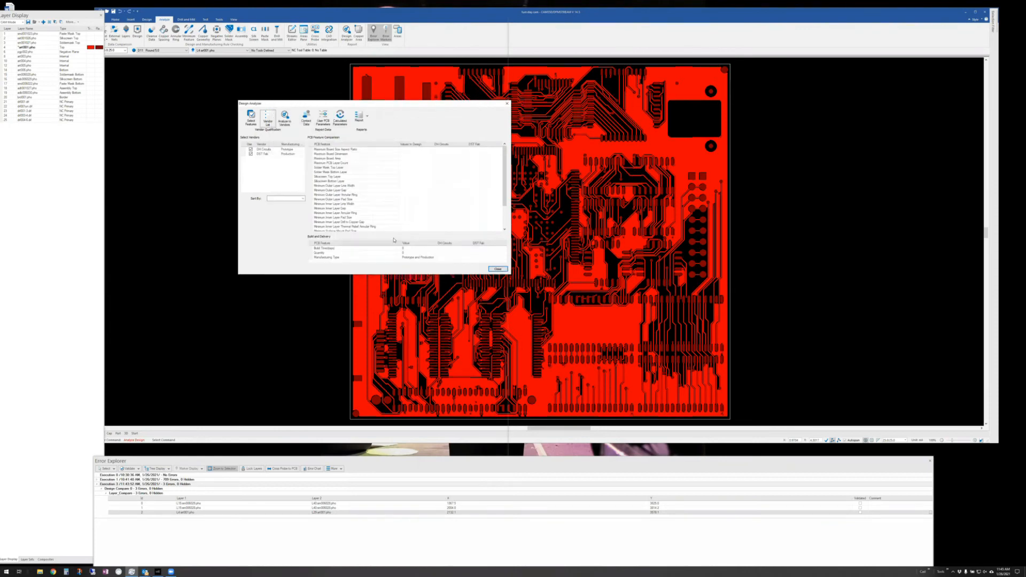
- Analyze the board against DH Circuits and DST Fab, then close the analyzer
left_click(284, 117)
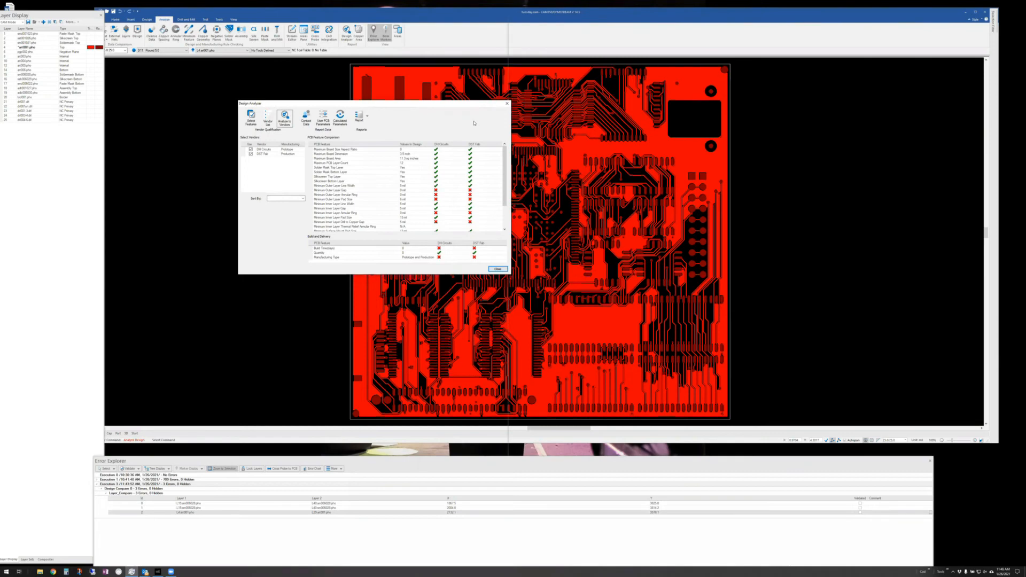
left_click(507, 106)
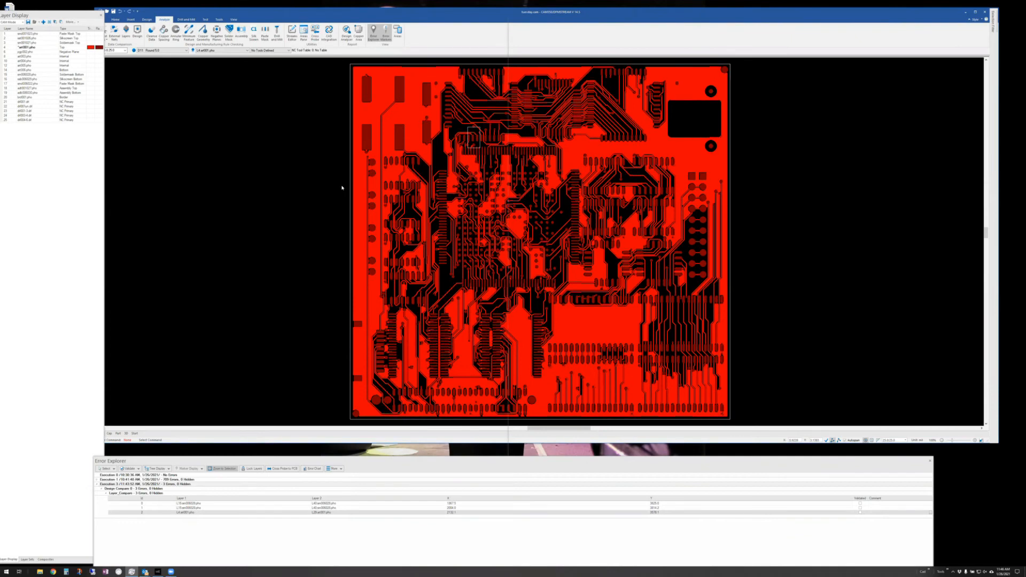
- Move the board into the Panel Editor, accept the anchor notice, and bring up Panel Setup
left_click(220, 19)
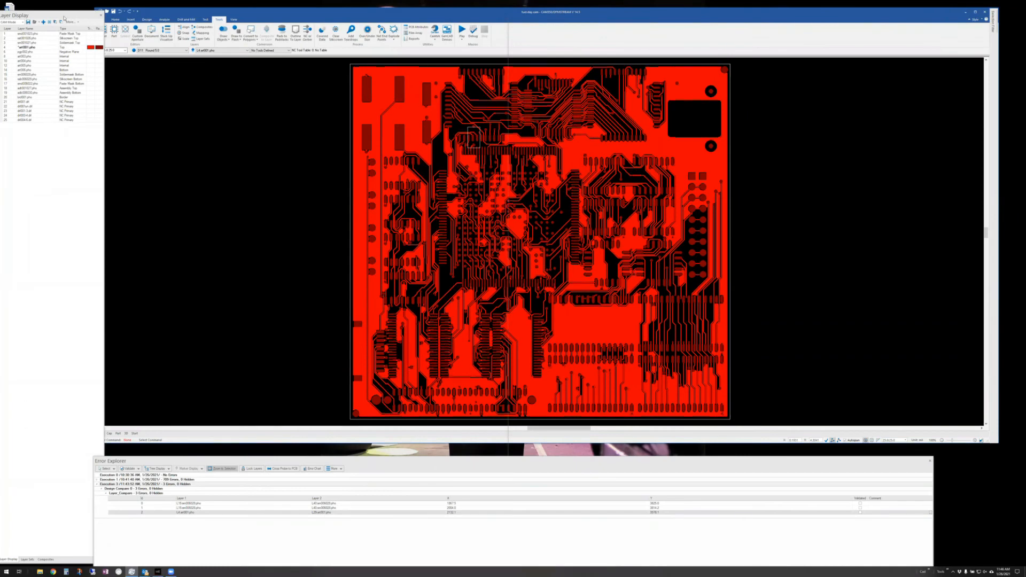
left_click_drag(65, 18, 52, 13)
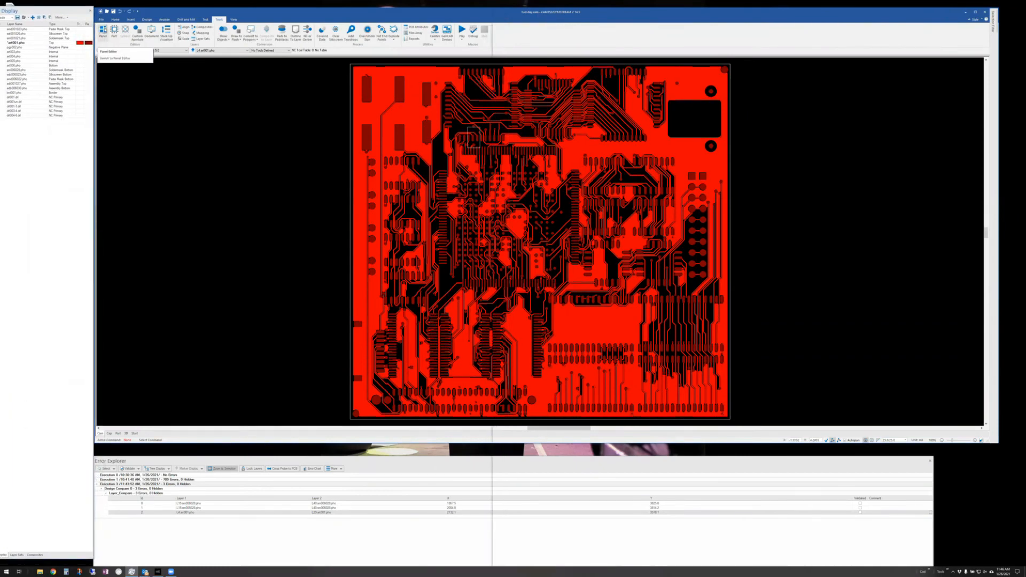
left_click(103, 32)
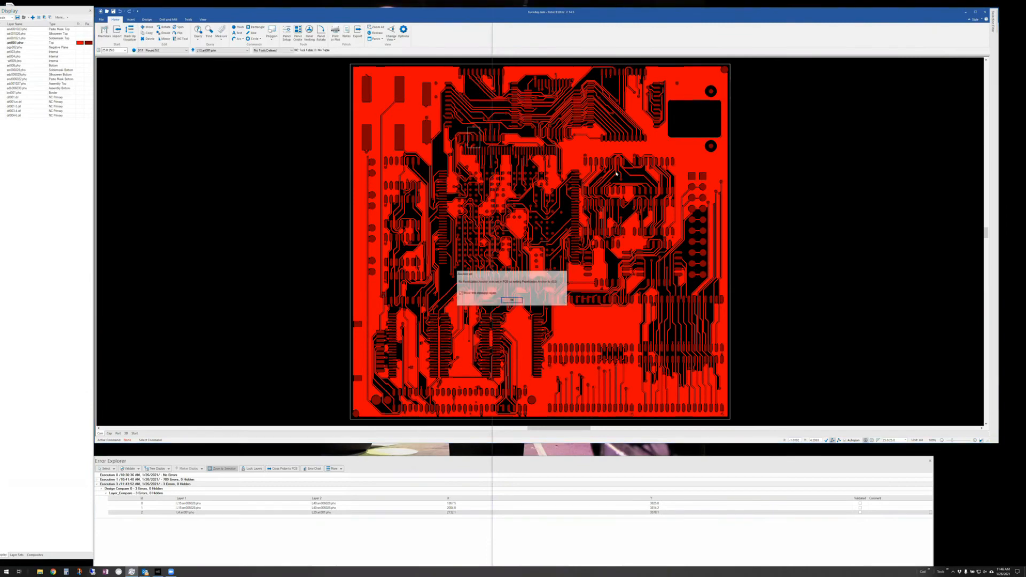
left_click(509, 301)
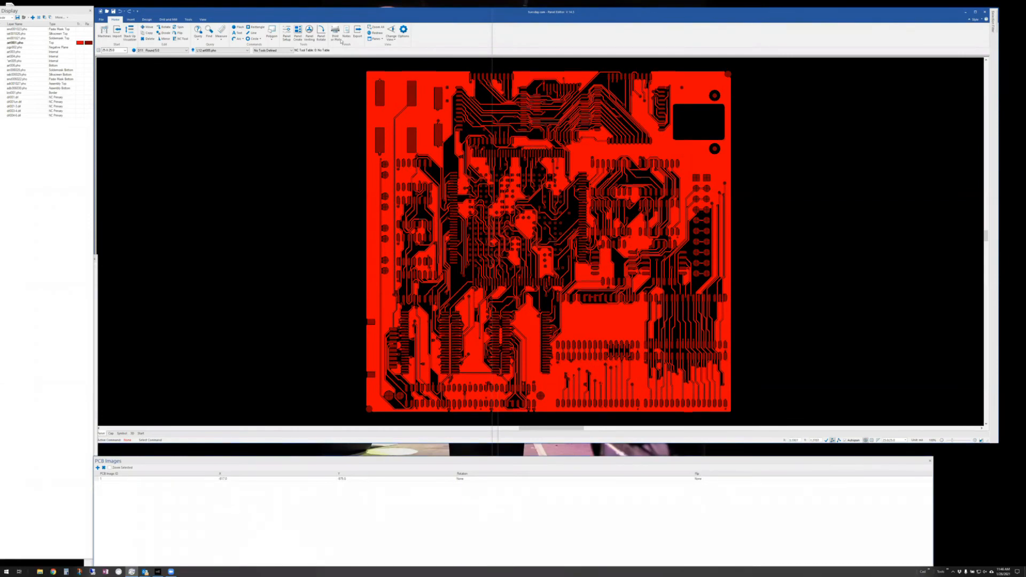
left_click(287, 32)
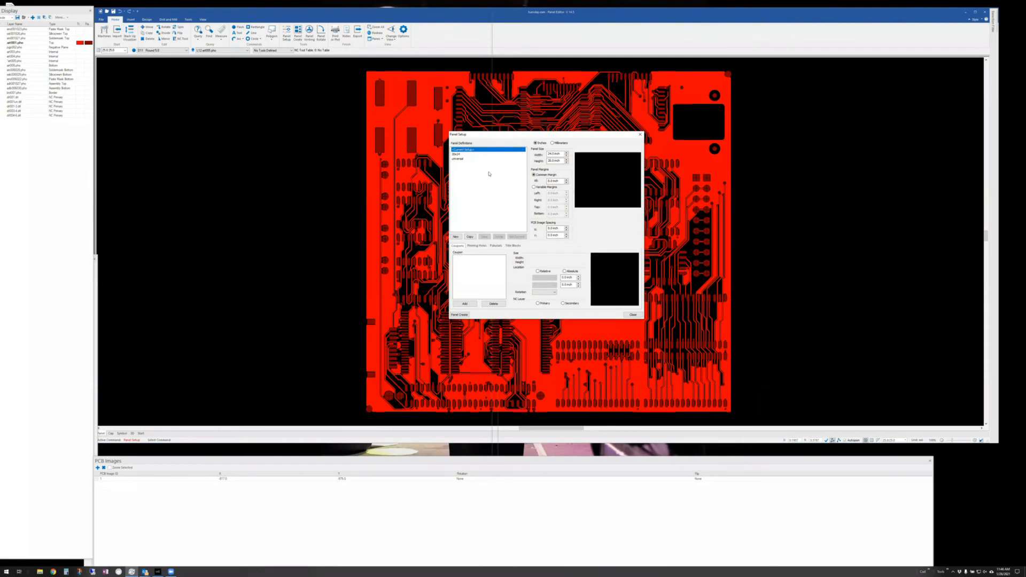
- Size the current panel 18 × 24 inches with 0.5 inch X image spacing and 1 inch common margin
left_click(457, 155)
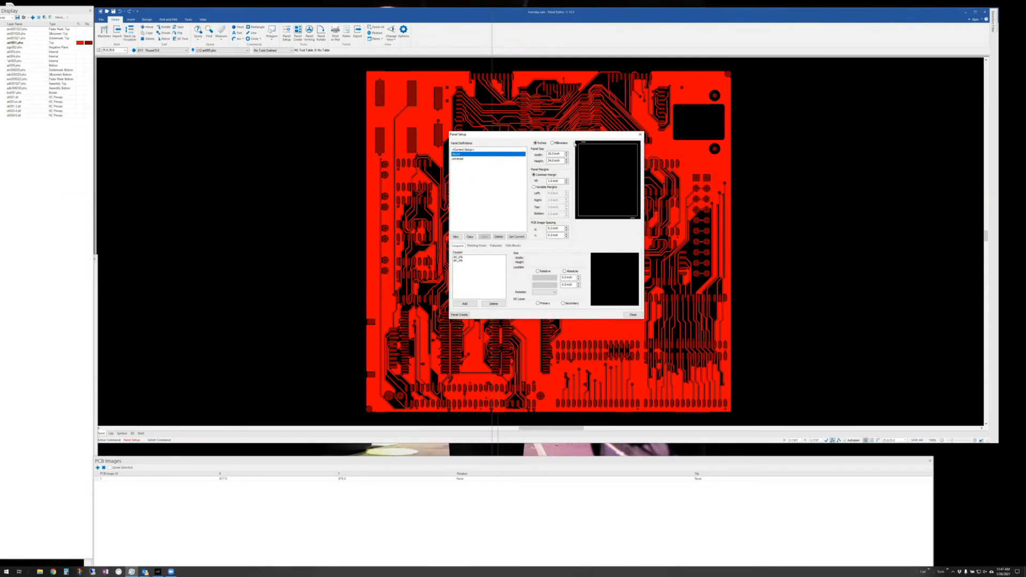
left_click(466, 150)
double_click(550, 154)
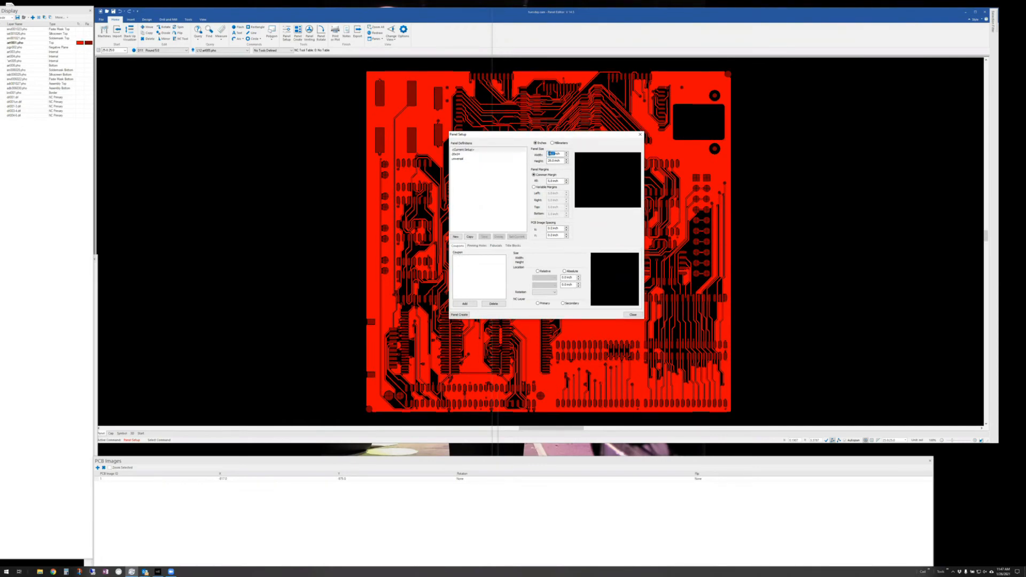
type("18")
key("Tab")
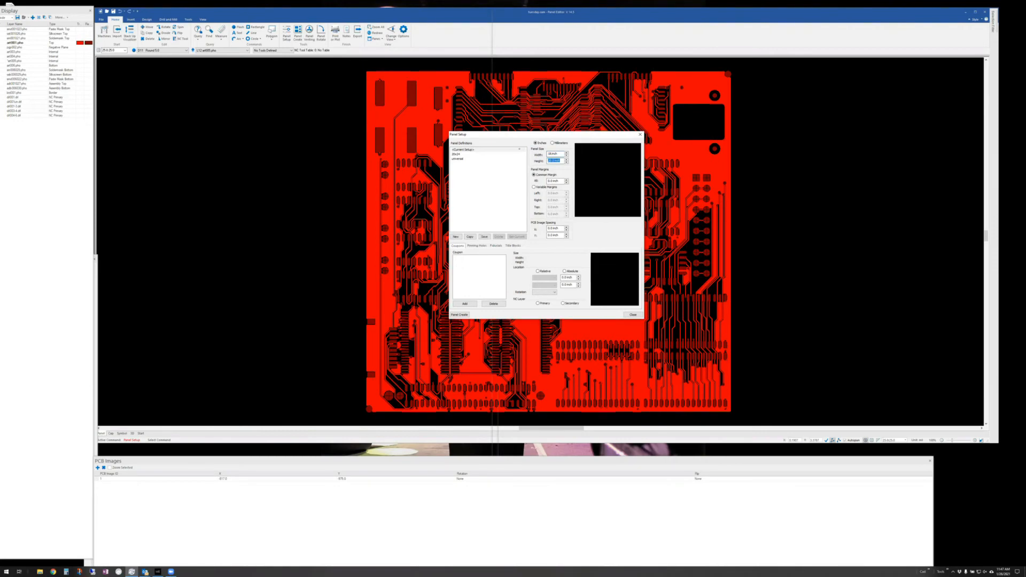
type("24")
key("Tab")
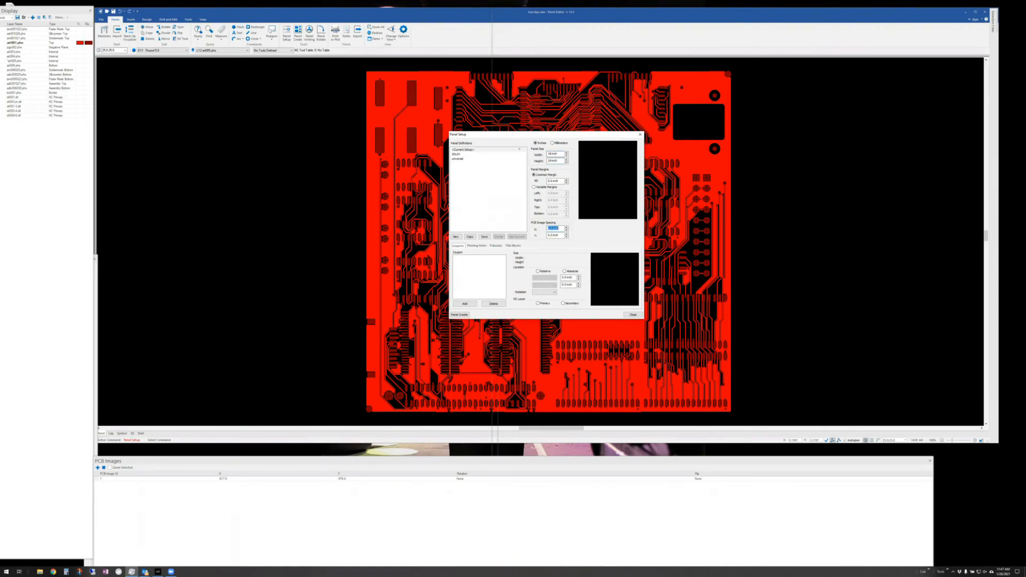
type(".5")
key("Tab")
type("1")
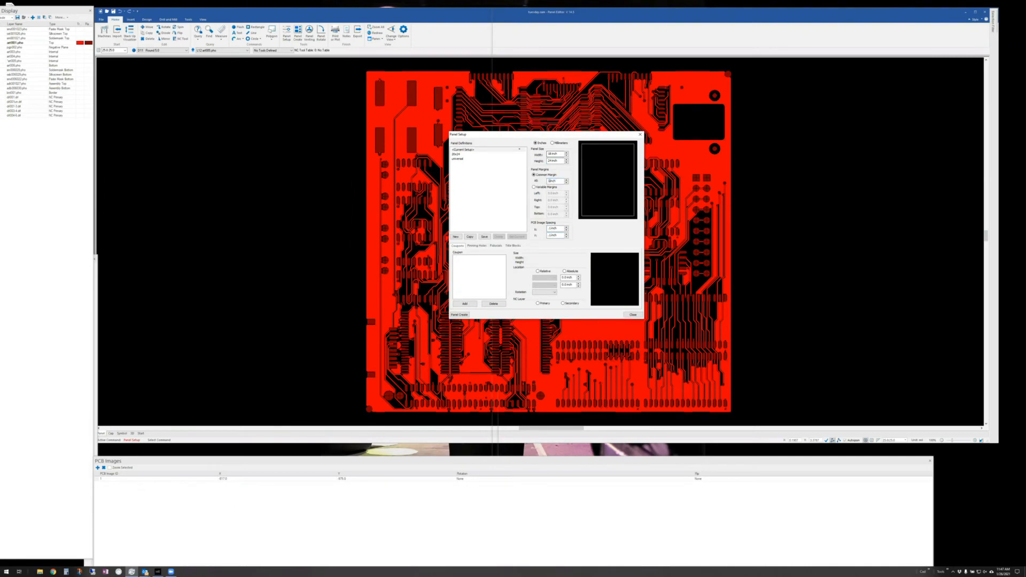
key("Tab")
- Add the PH1 round pad symbol as a pinning hole
left_click(477, 246)
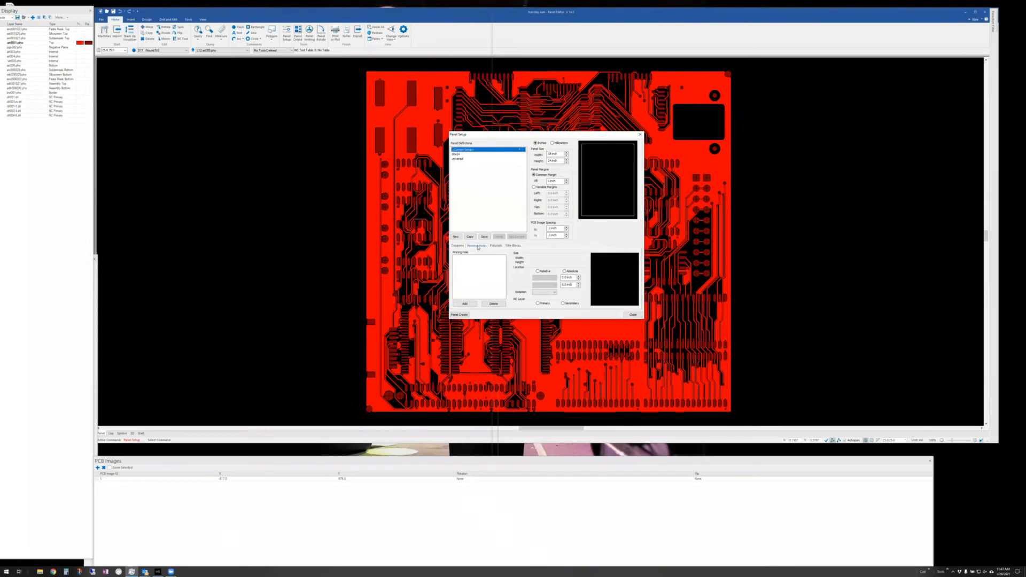
left_click(465, 303)
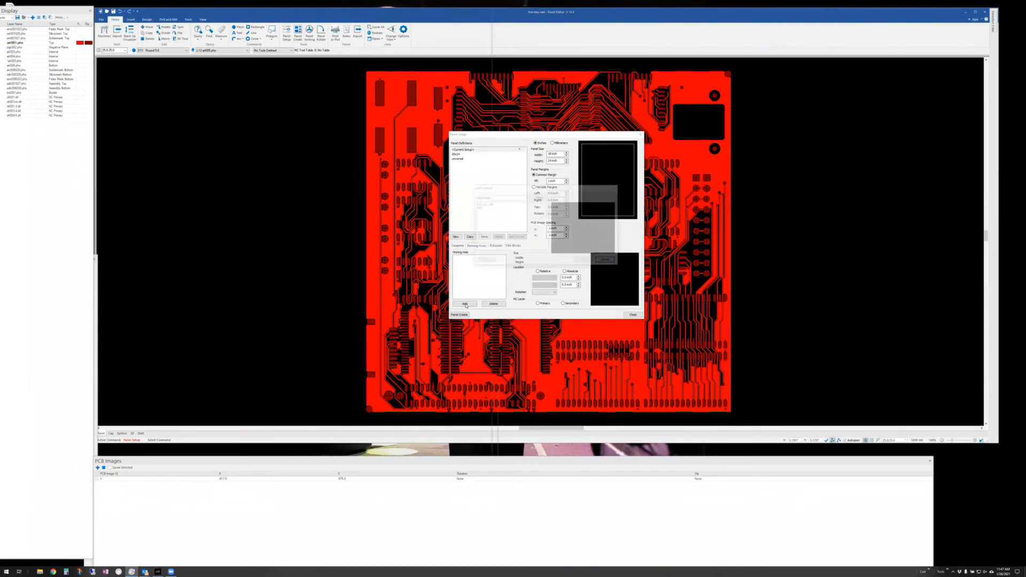
left_click(484, 208)
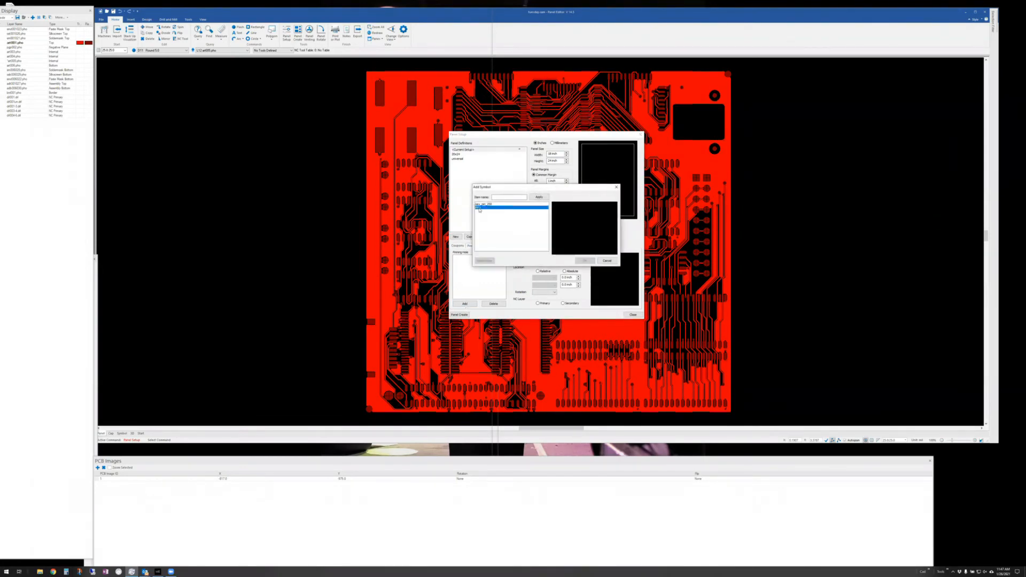
left_click(585, 261)
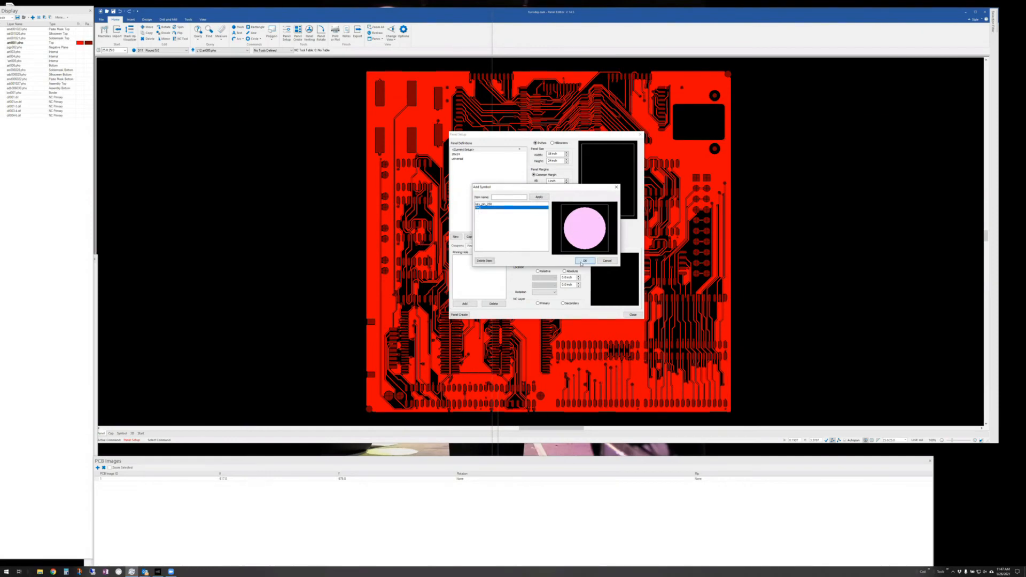
- Place PH1 0.5 inch in from the panel edges in both X and Y
left_click(458, 258)
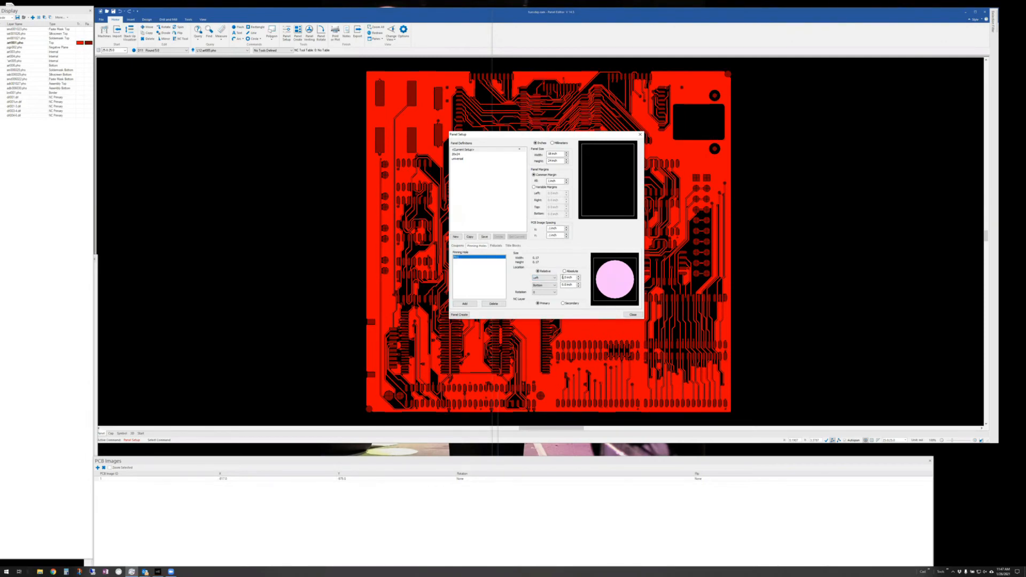
left_click_drag(561, 278, 572, 278)
type(".5inch")
key("Tab")
type(".5inch")
key("Tab")
- Leave the panel without fiducials and add the drl_chk pad-strip coupon
left_click(496, 246)
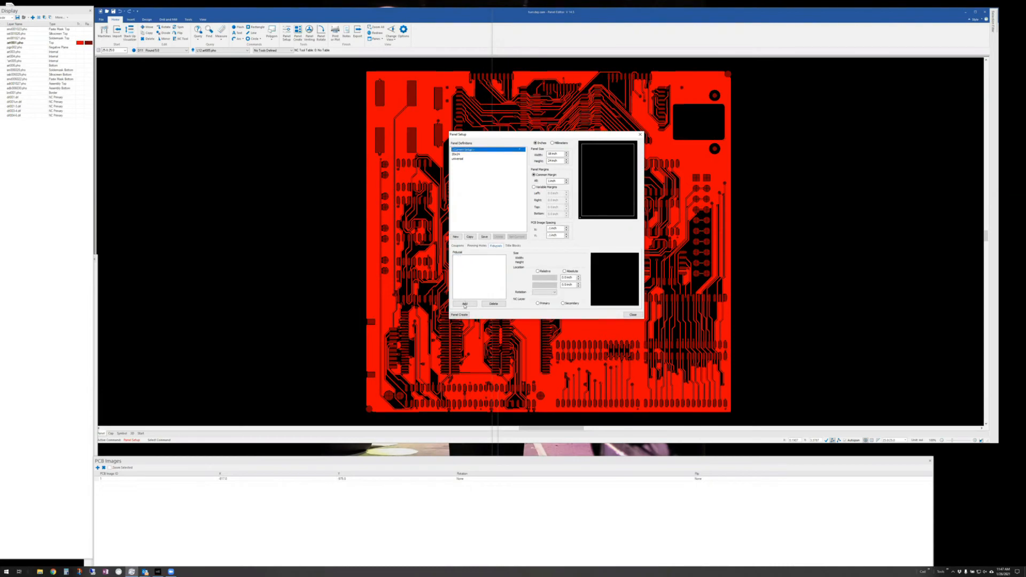
left_click(569, 237)
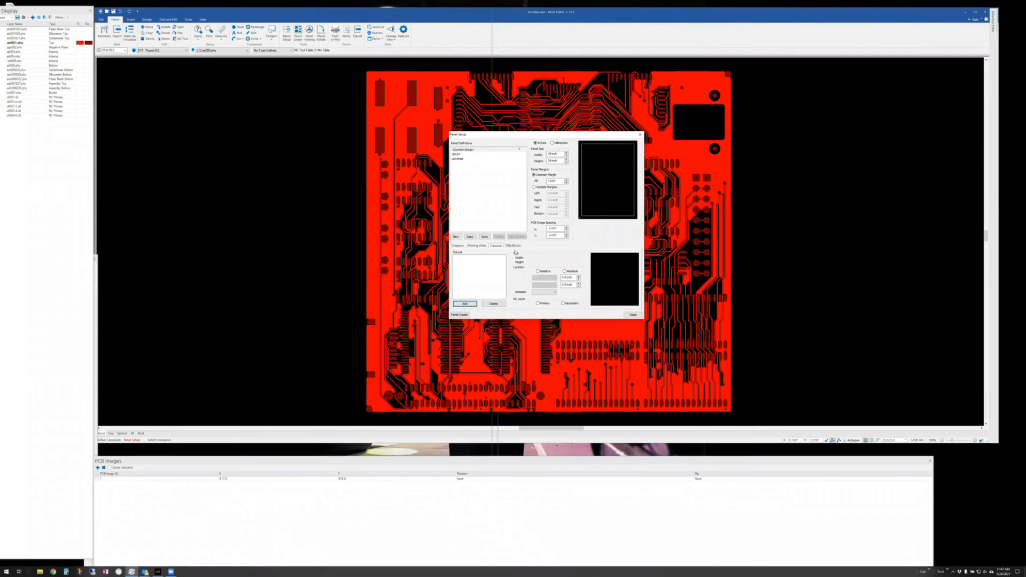
left_click(462, 247)
left_click(463, 304)
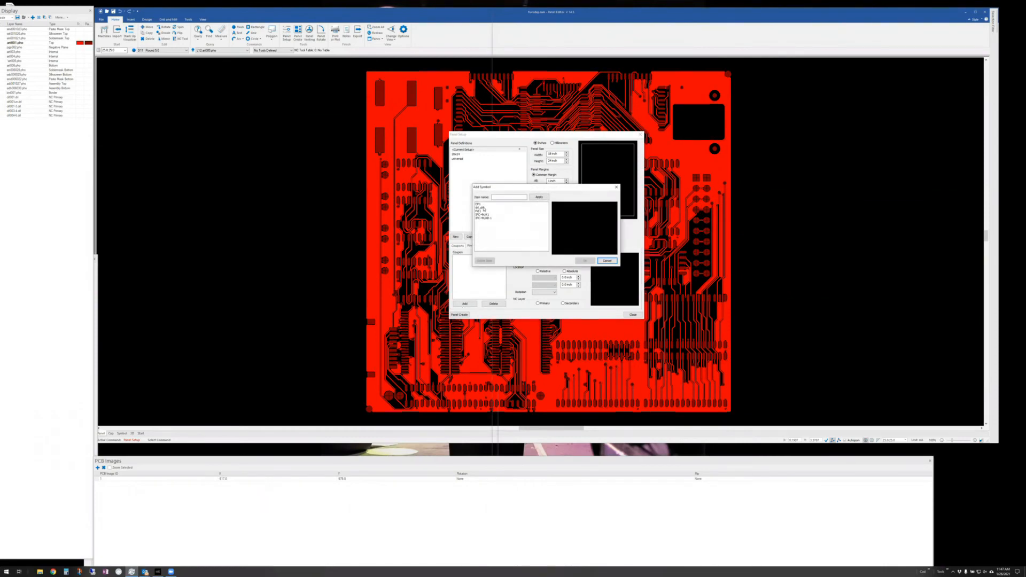
left_click(480, 204)
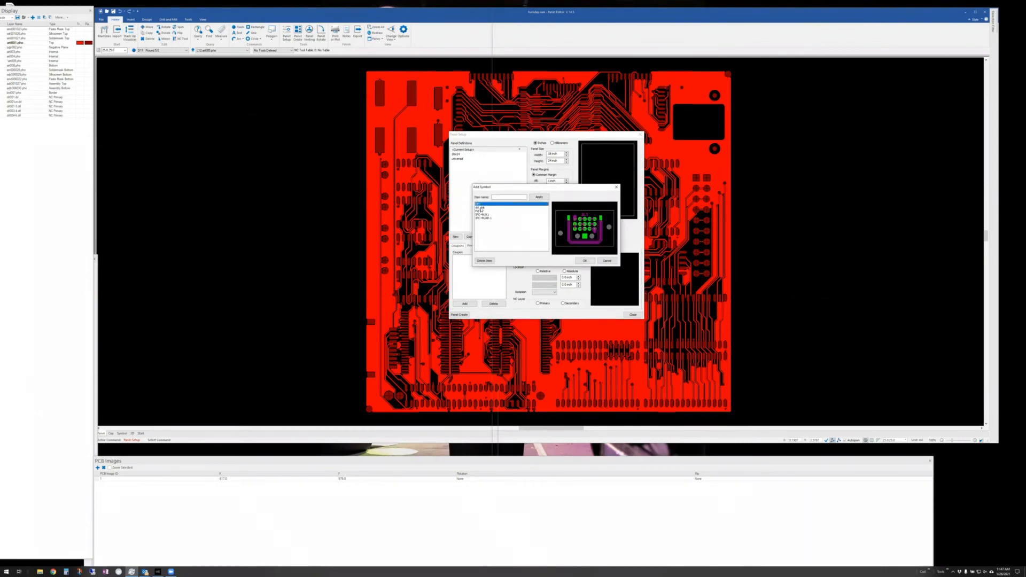
left_click(480, 208)
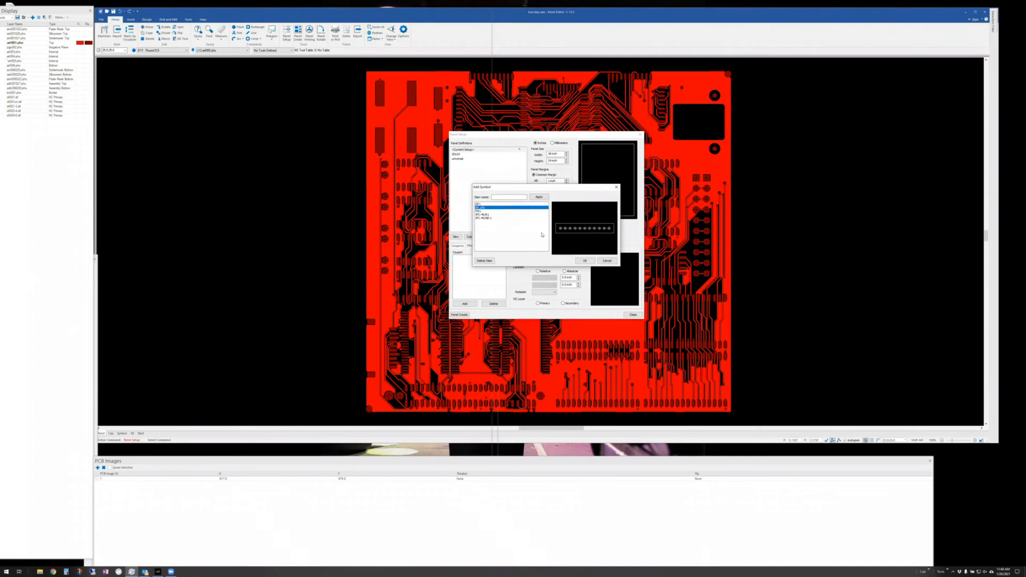
left_click(584, 260)
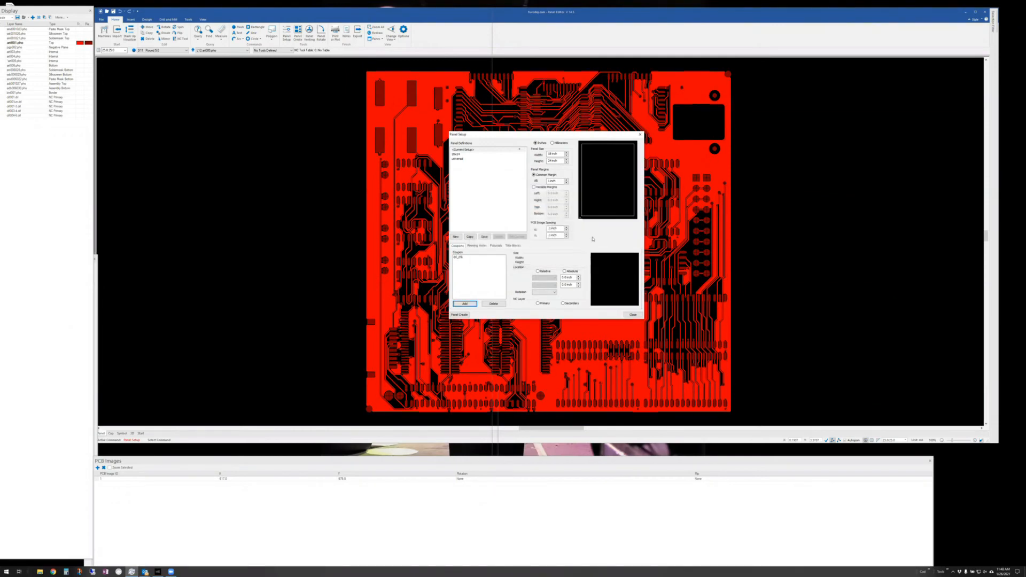
- Rotate the drl_chk coupon 90°, centre it vertically, and give it a 0.3 inch offset
left_click(465, 257)
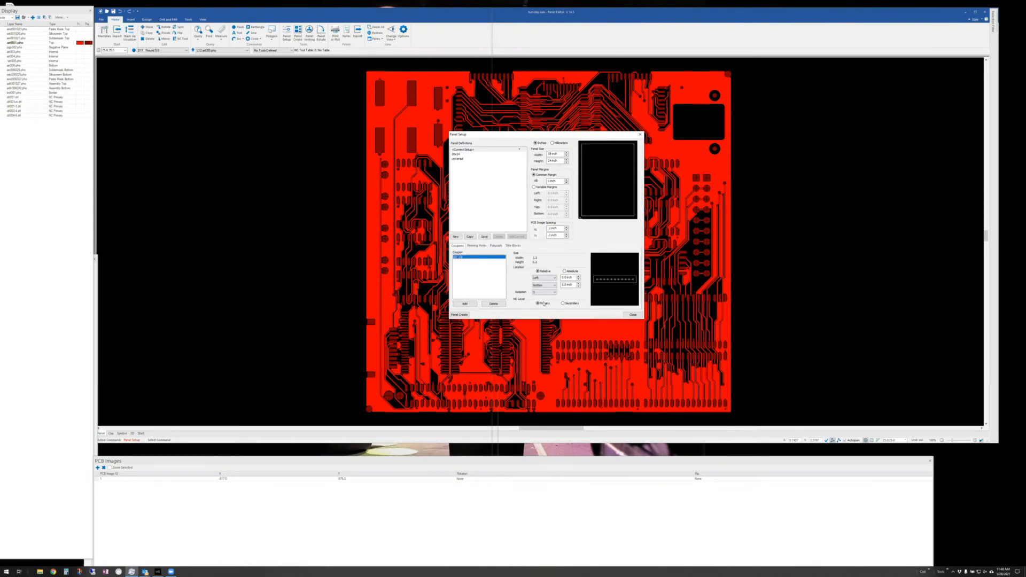
left_click(553, 292)
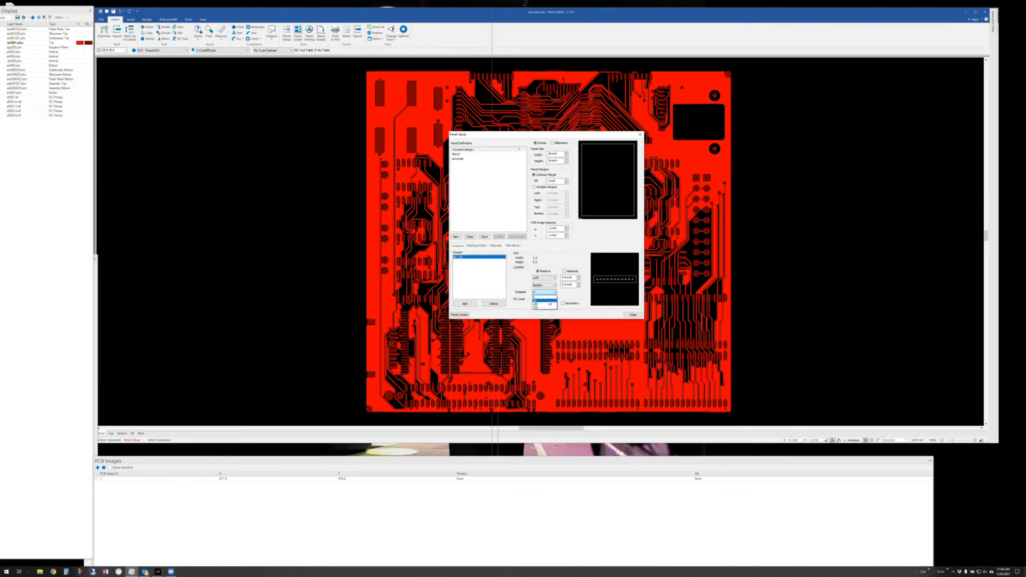
left_click(549, 301)
left_click(554, 286)
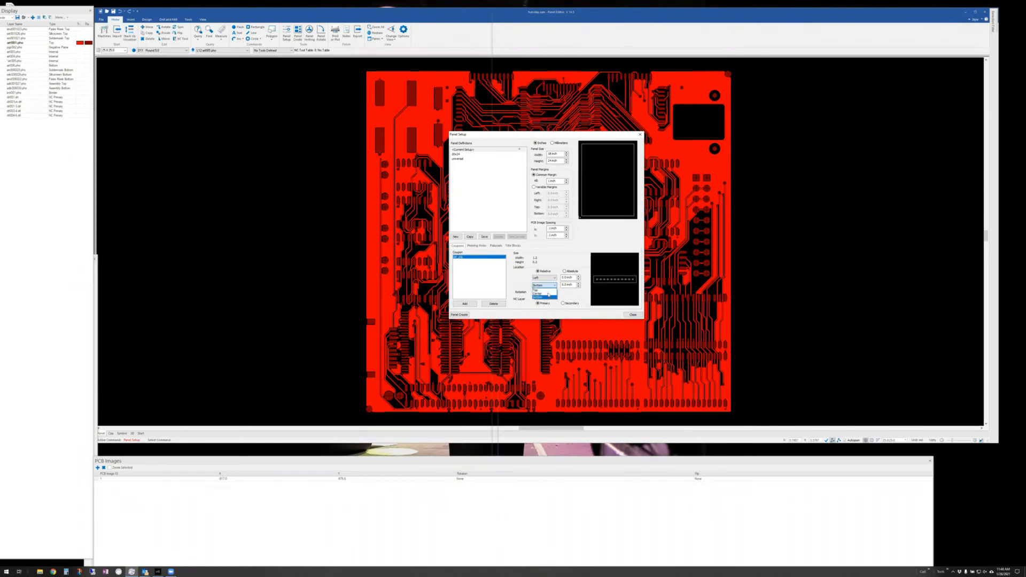
left_click(548, 294)
left_click_drag(562, 278, 574, 278)
type(".3")
key("Tab")
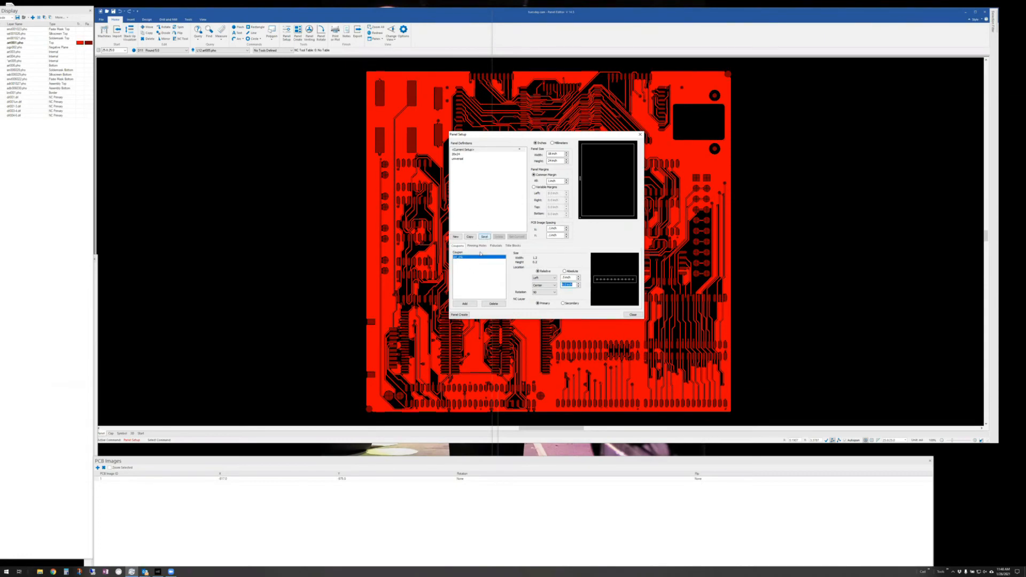
- Generate the 11-up array of 90°-rotated board images on the panel
left_click(460, 314)
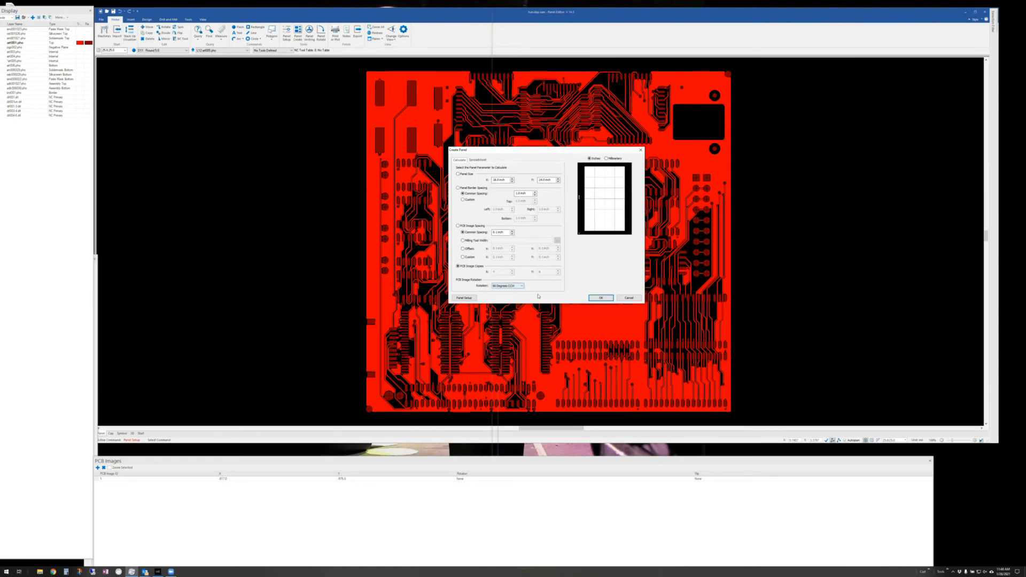
left_click(600, 298)
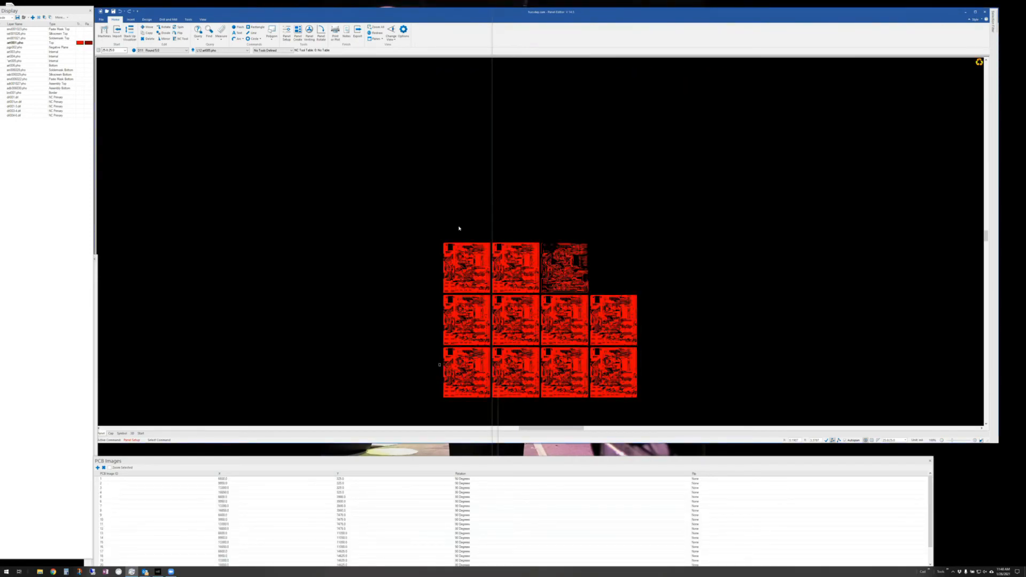
- Show only drl001.drl, inspect the corner target, fit the whole panel, and bring up Panel Venting
left_click(31, 97)
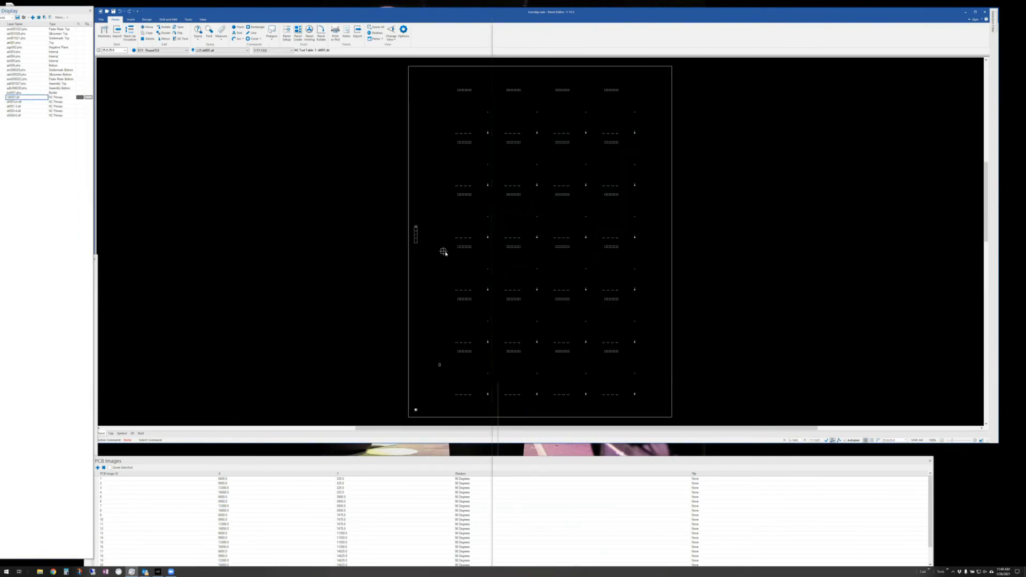
scroll(417, 250, "up", 3)
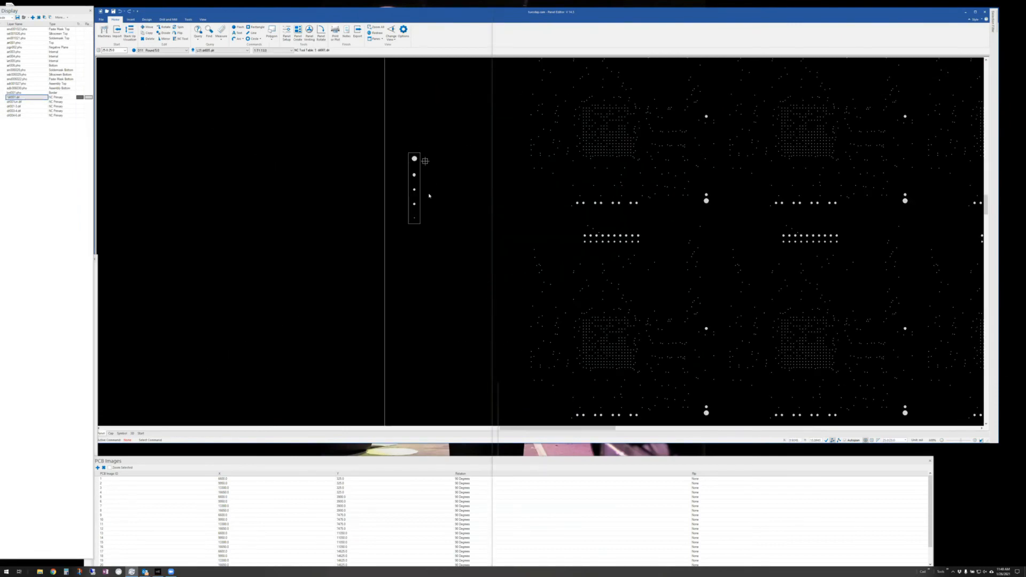
mouse_move(417, 160)
mouse_move(519, 199)
middle_mouse_down()
mouse_move(537, 233)
mouse_move(525, 213)
middle_mouse_up()
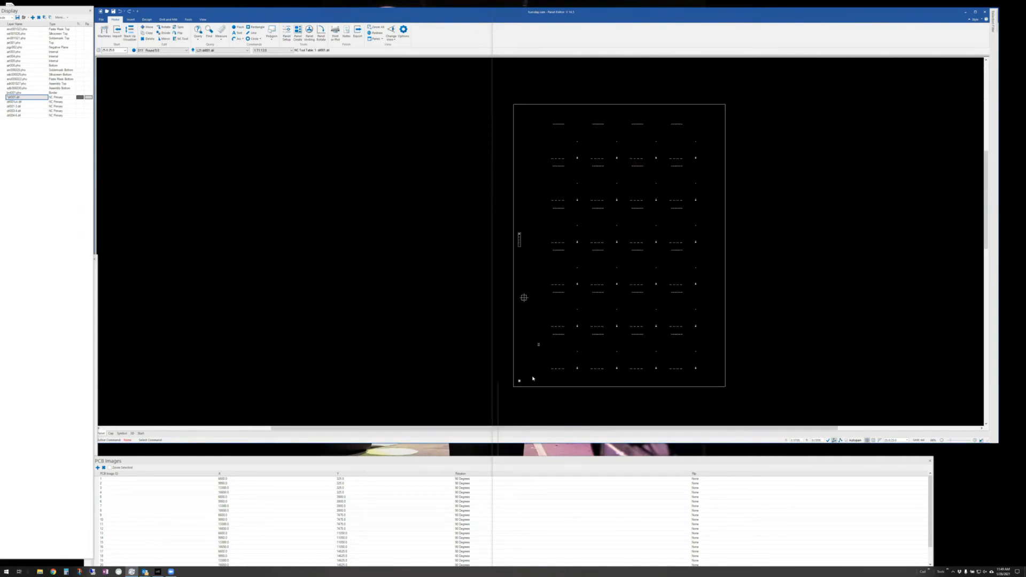
middle_click_drag(528, 380, 501, 371)
scroll(488, 307, "down", 5)
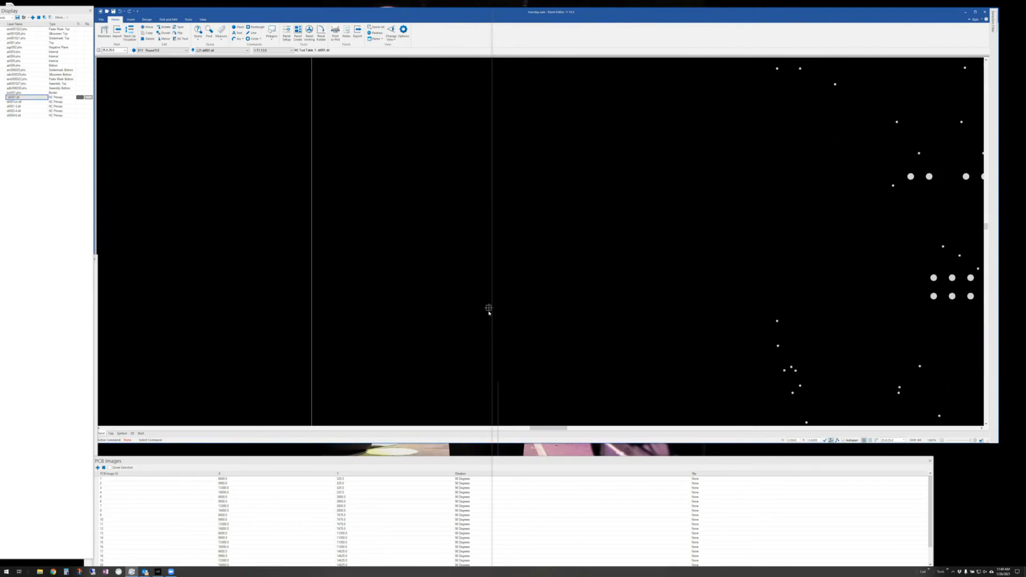
middle_click_drag(537, 285, 508, 288)
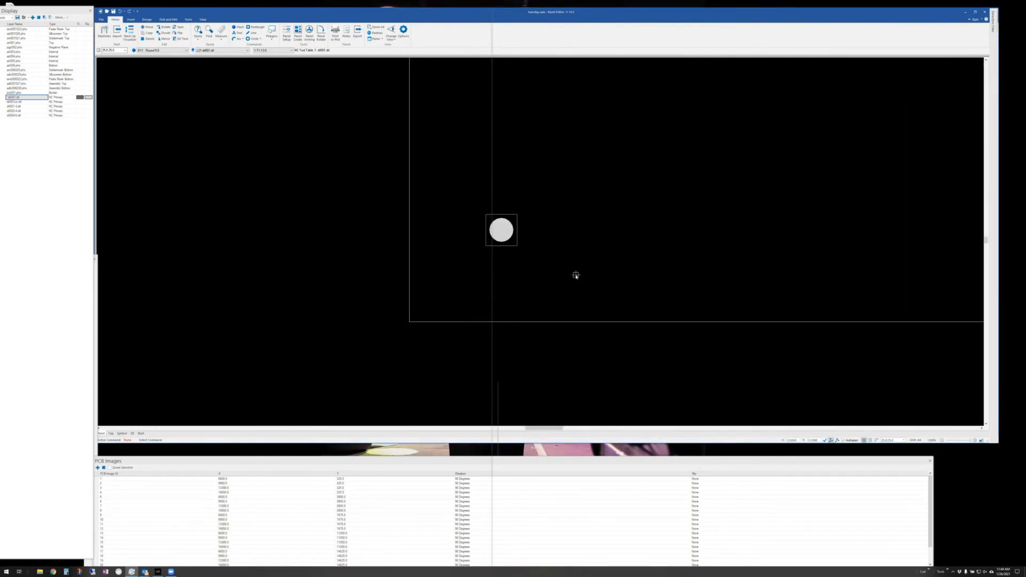
key("Home")
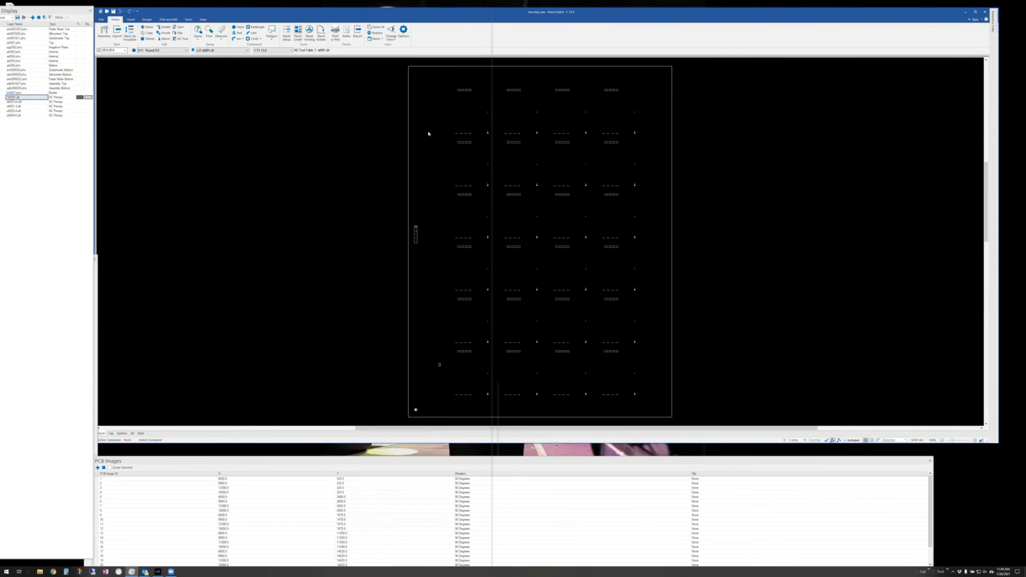
left_click(309, 34)
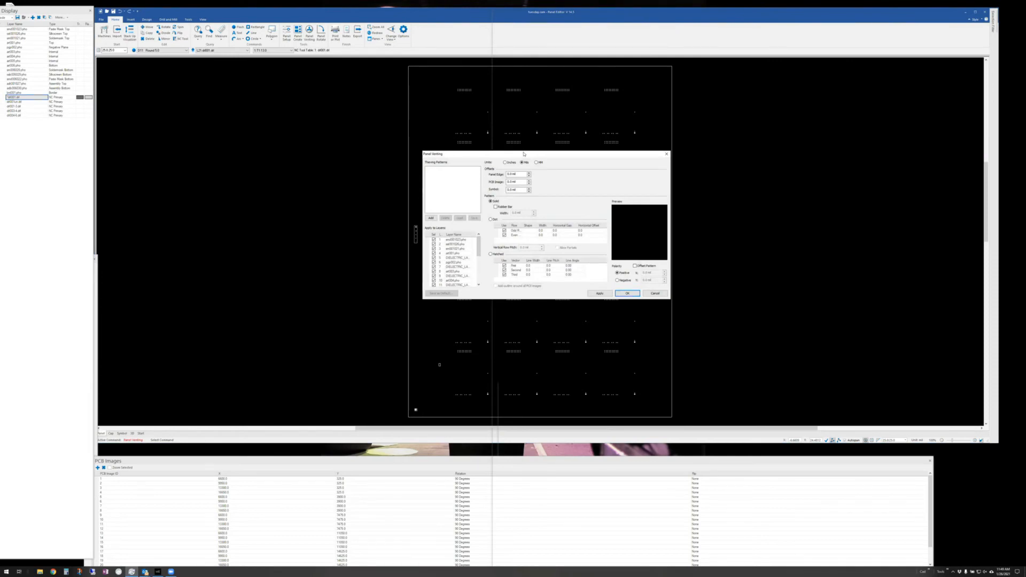
- Add venting pattern vent_001 with a 5 mil rubber bar and 30 mil symbol offset
left_click_drag(524, 154, 795, 88)
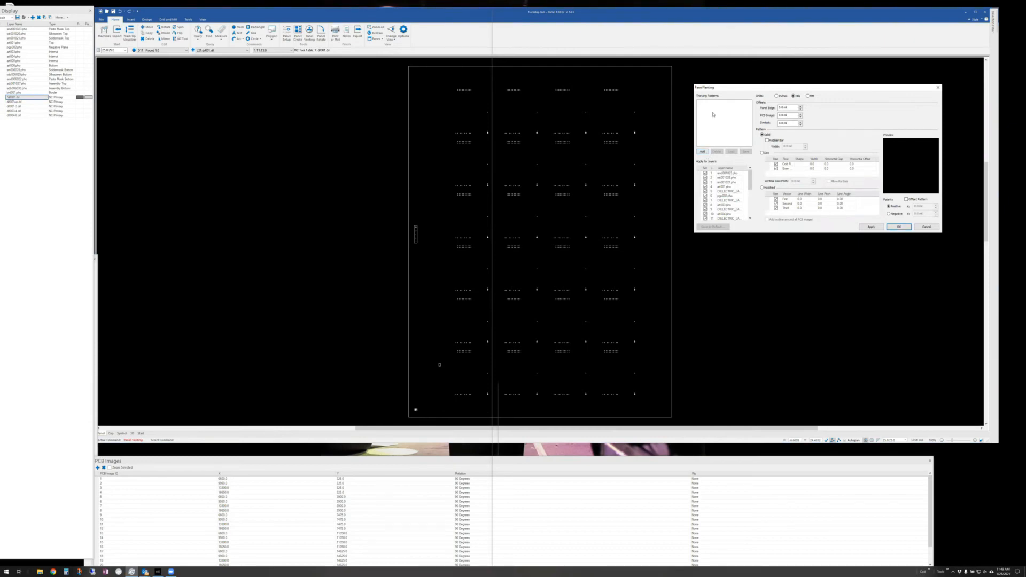
left_click(702, 151)
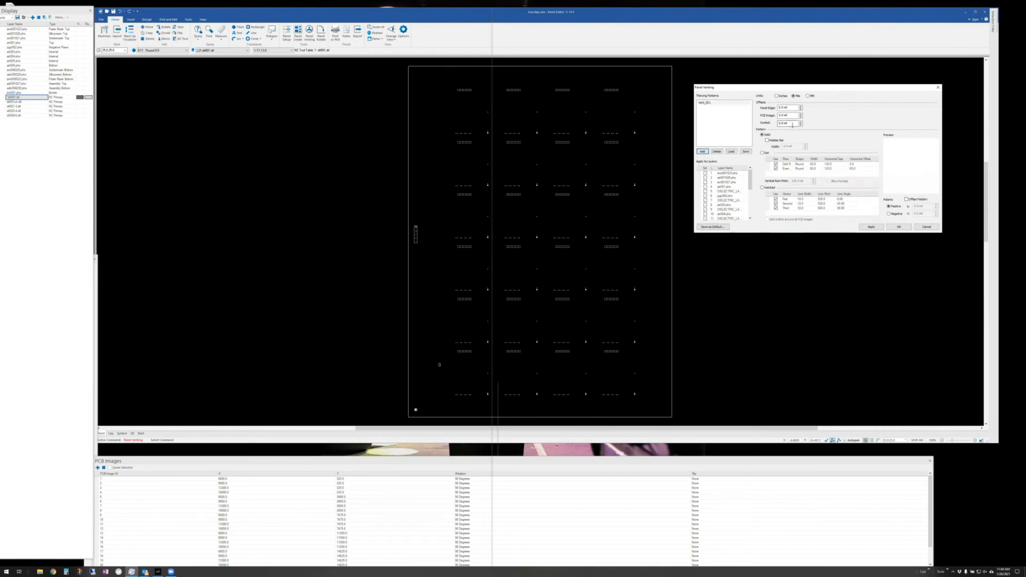
double_click(782, 114)
type(".")
left_click(767, 140)
left_click_drag(783, 147, 833, 148)
type("5mil")
type("30")
- Include layer 4, apply the venting to the panel, and close the dialog
left_click(705, 187)
left_click(877, 228)
left_click(897, 228)
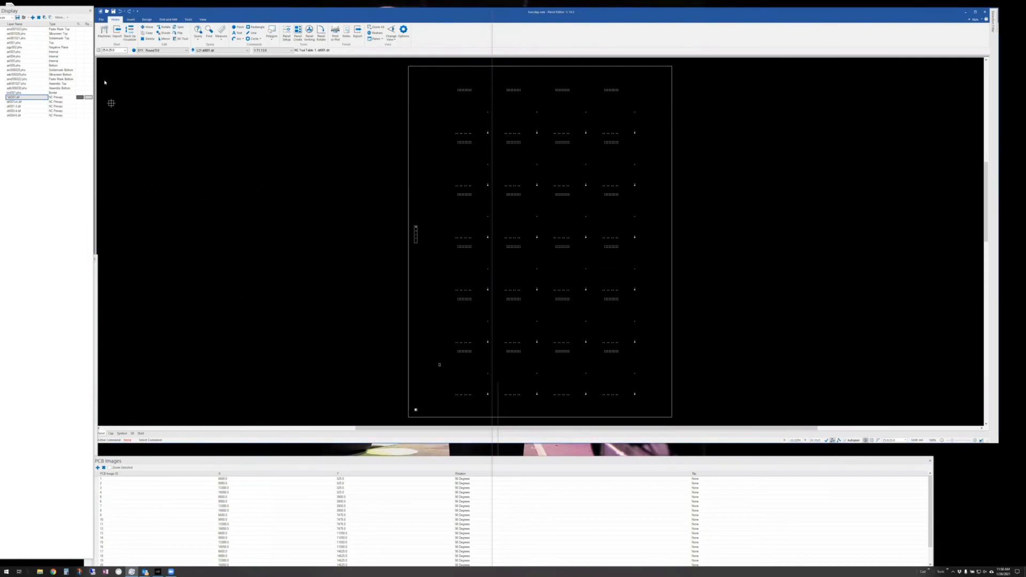
- Display top copper art001.pho and add a second venting pattern, Vent_002
left_click(16, 42)
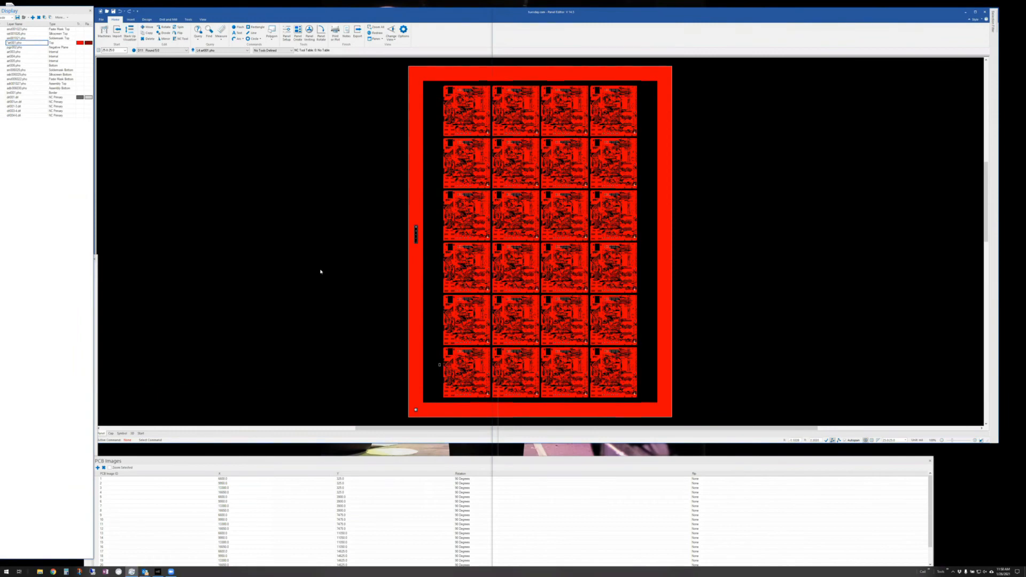
left_click(309, 32)
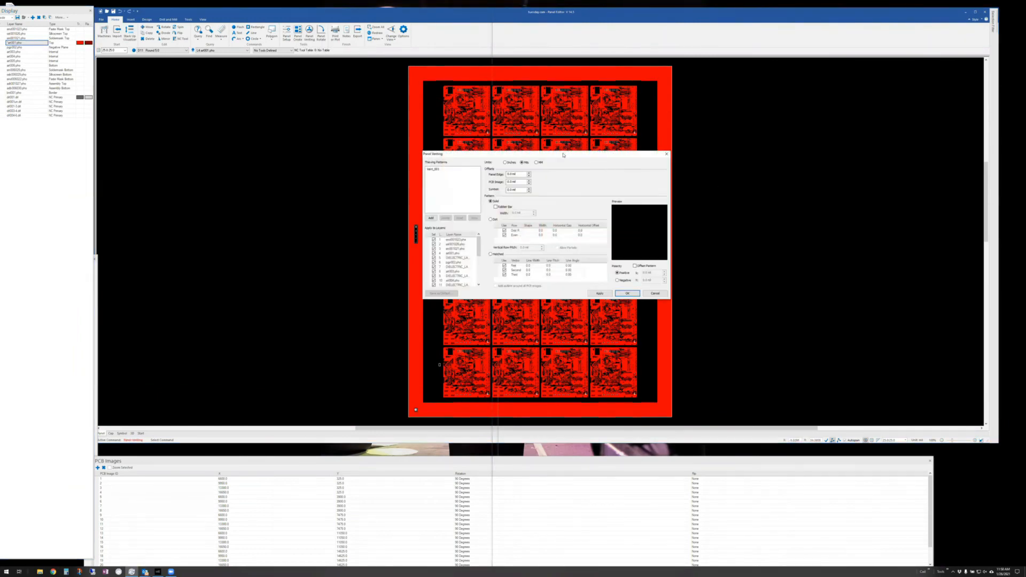
left_click_drag(583, 155, 873, 94)
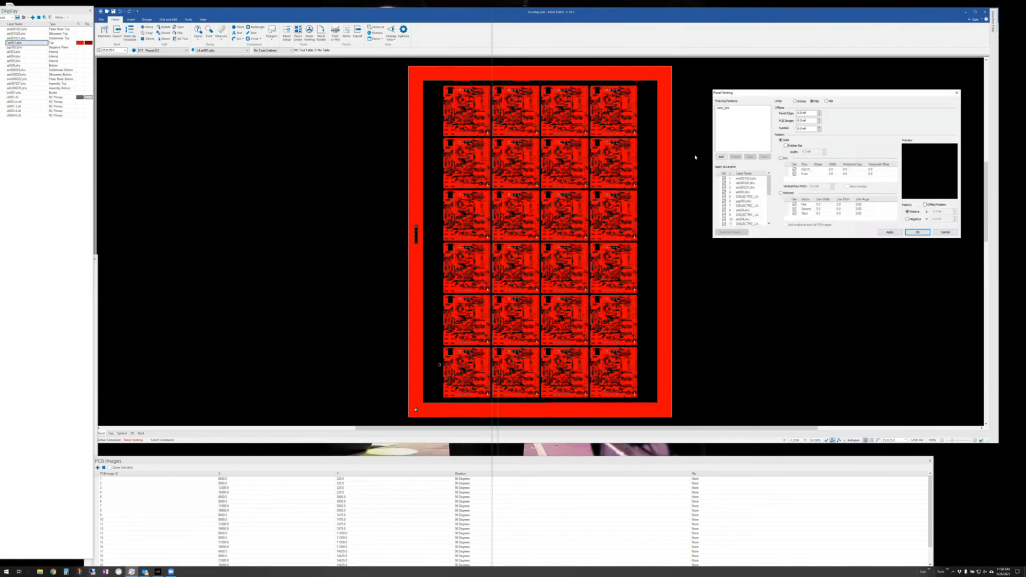
left_click(725, 157)
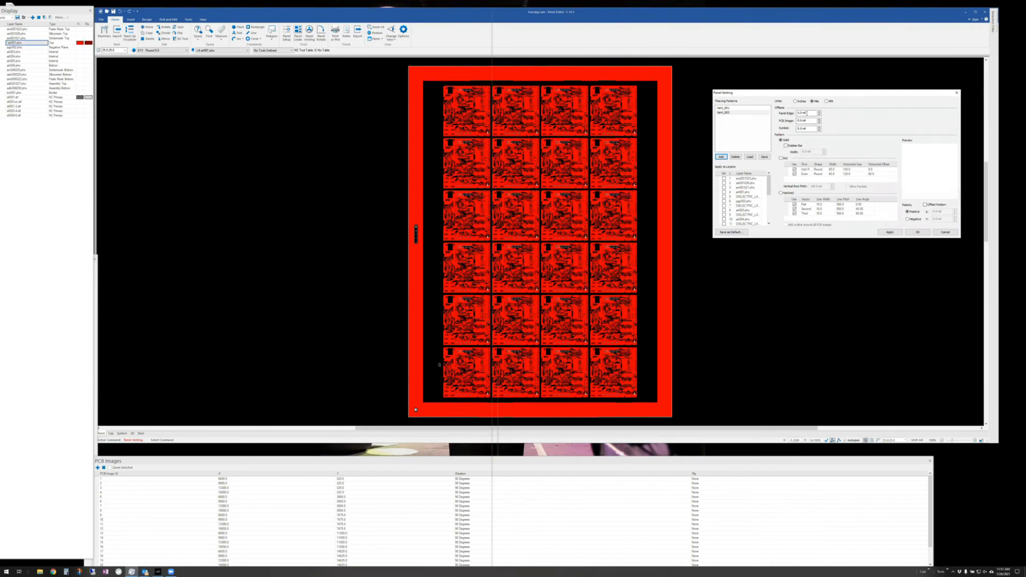
- Give Vent_002 30 mil PCB image and symbol offsets, dot venting, and layer art003.pho
left_click(798, 112)
double_click(800, 120)
type("30")
double_click(801, 128)
type("30")
left_click(780, 159)
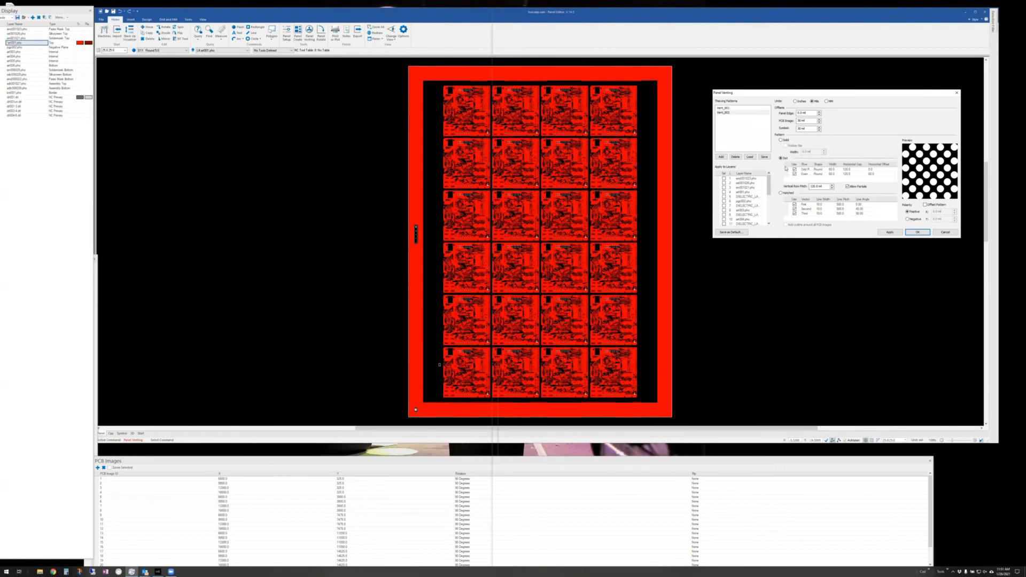
left_click(724, 210)
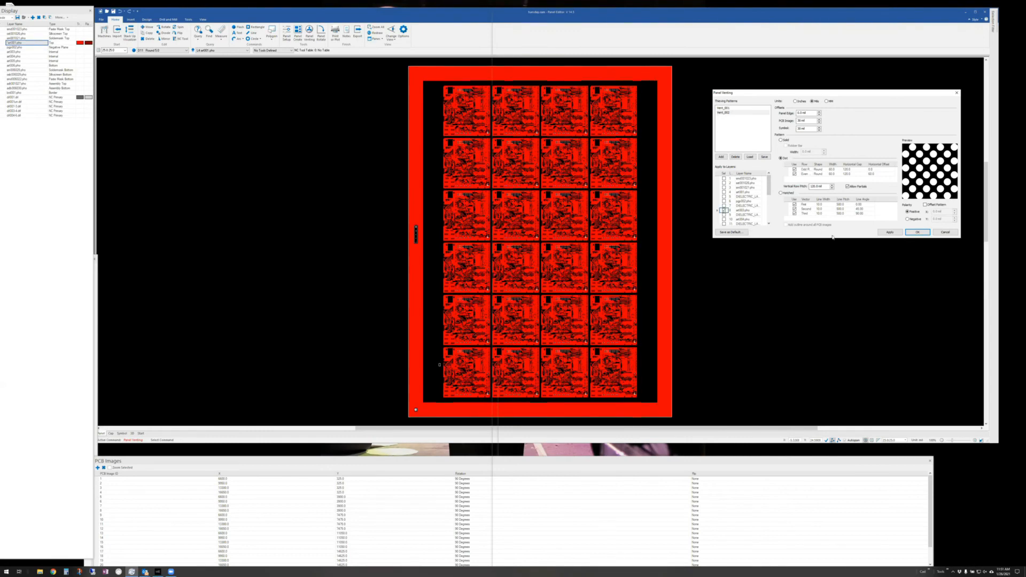
left_click(918, 232)
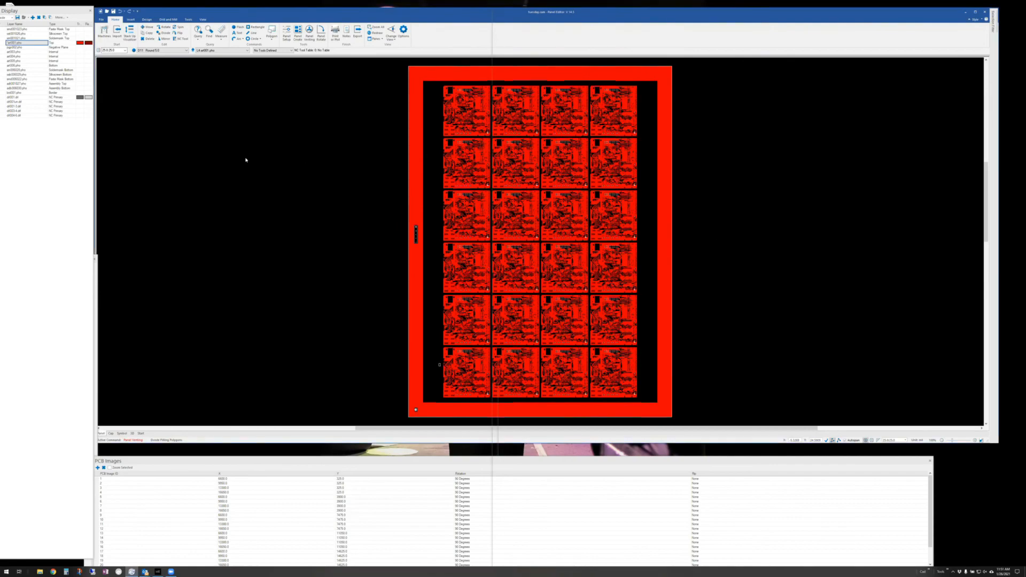
- Display art003.pho, zoom to inspect the border vent dots, and reopen Panel Venting
left_click(24, 52)
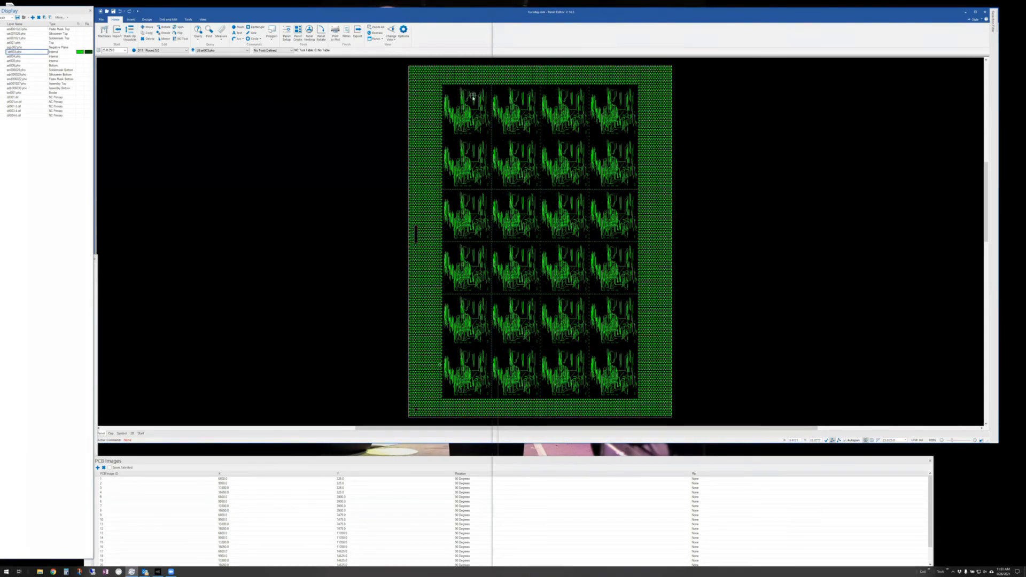
middle_click_drag(472, 95, 435, 66)
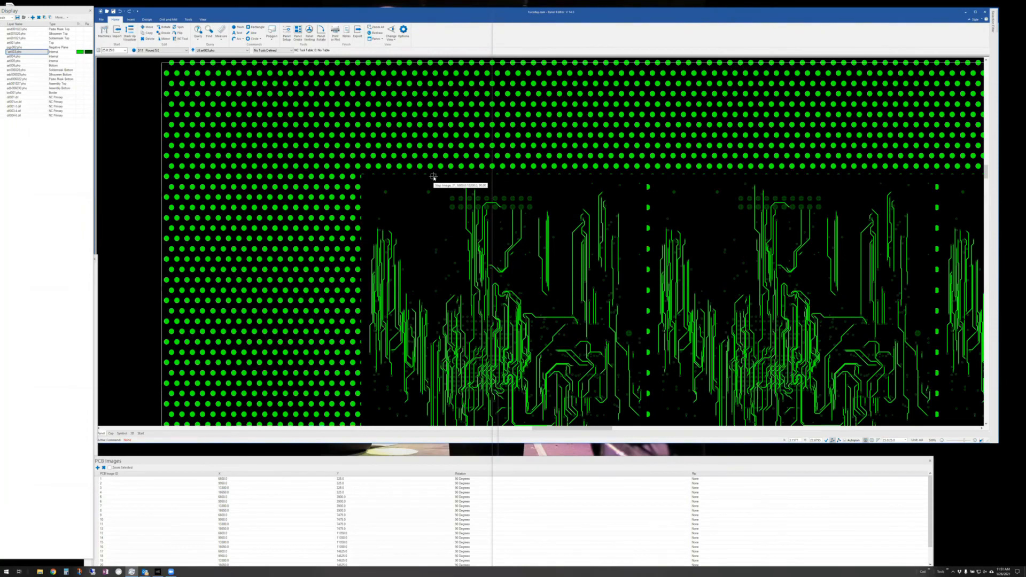
middle_click_drag(436, 177, 457, 197)
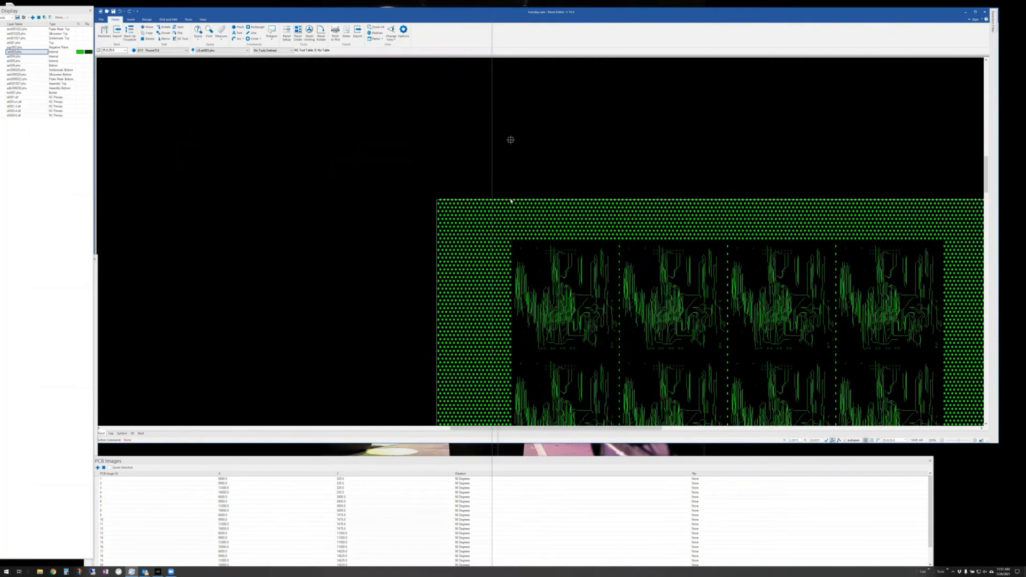
scroll(507, 198, "down", 1)
scroll(509, 196, "down", 1)
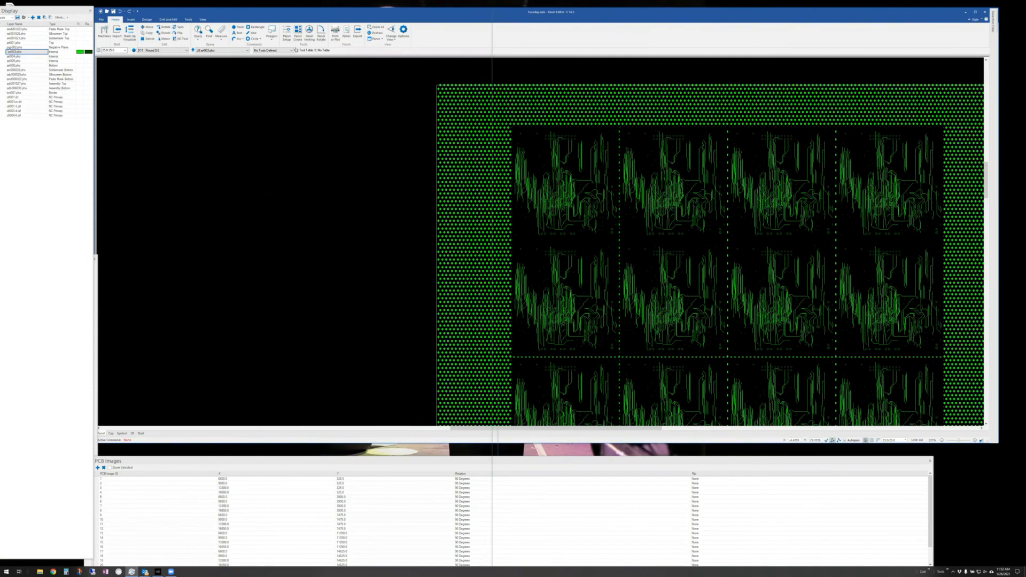
left_click(309, 31)
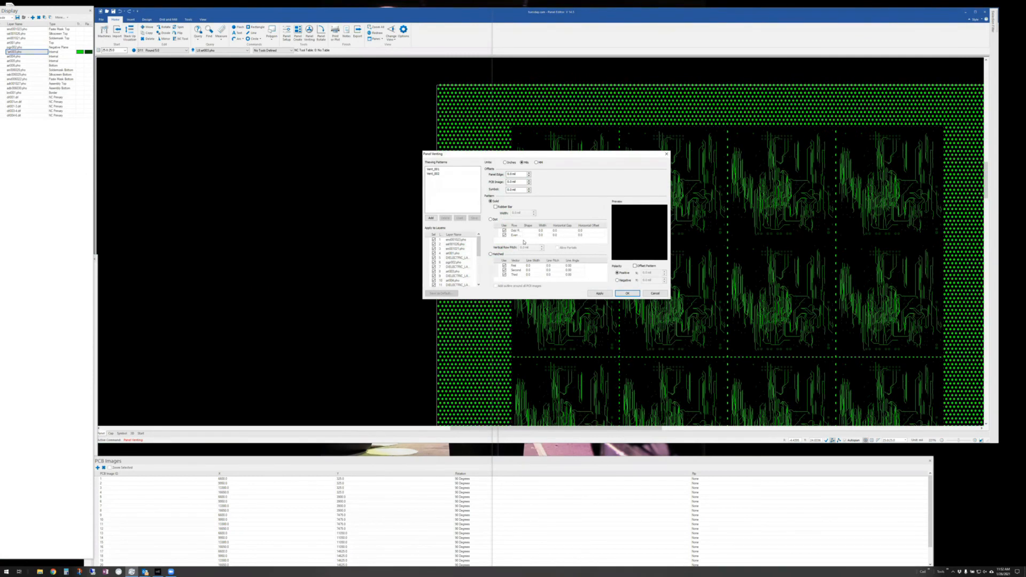
- Apply Vent_002 dot venting around the board copies with Allow Partials turned off
left_click(491, 219)
left_click(434, 173)
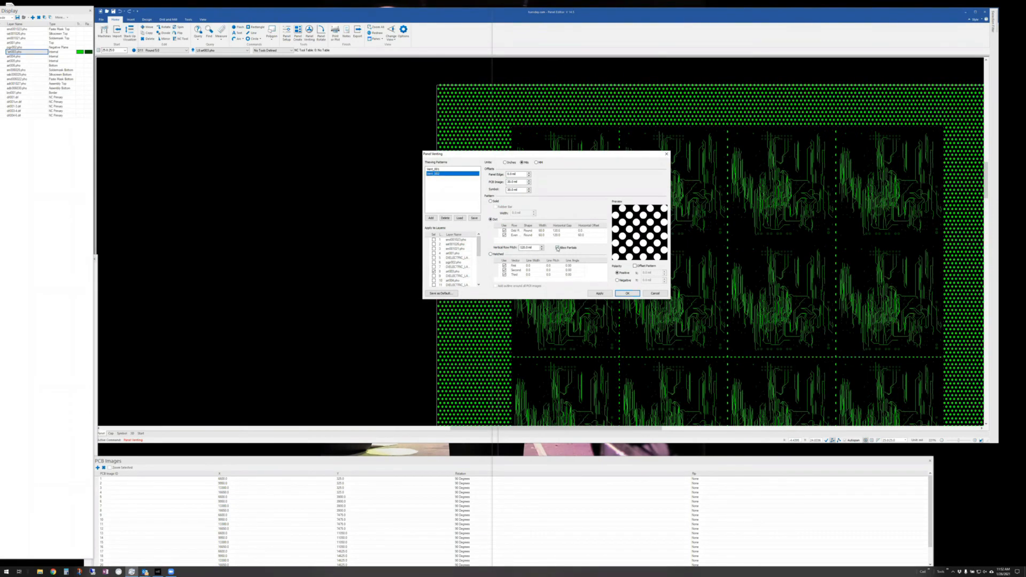
left_click(557, 248)
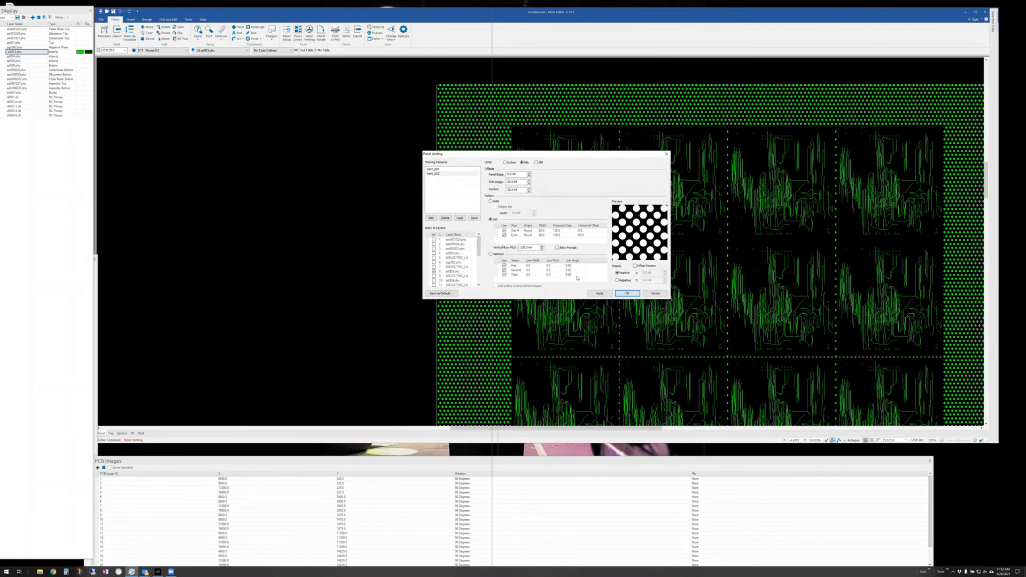
left_click(627, 294)
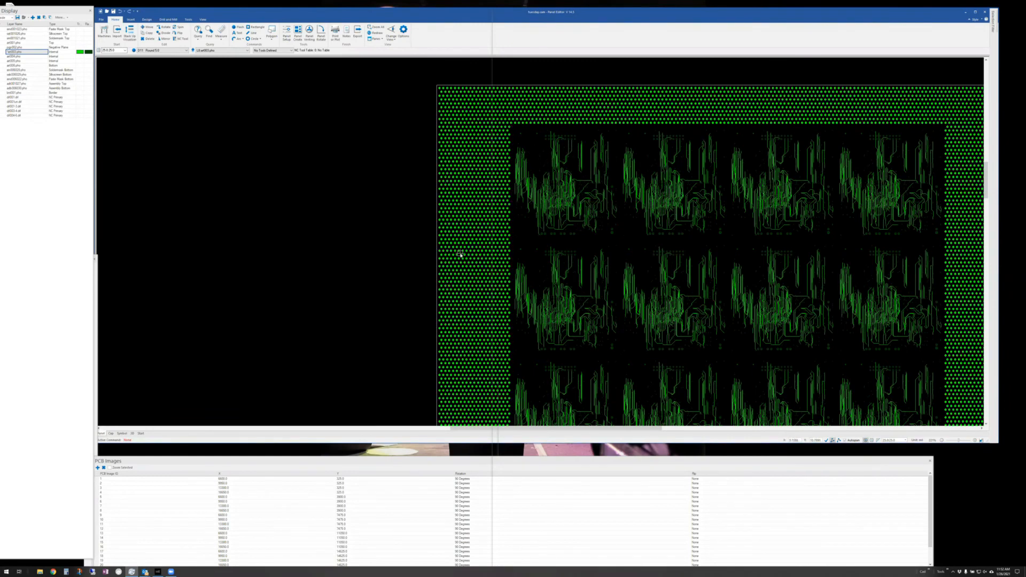
mouse_move(460, 254)
left_click(188, 20)
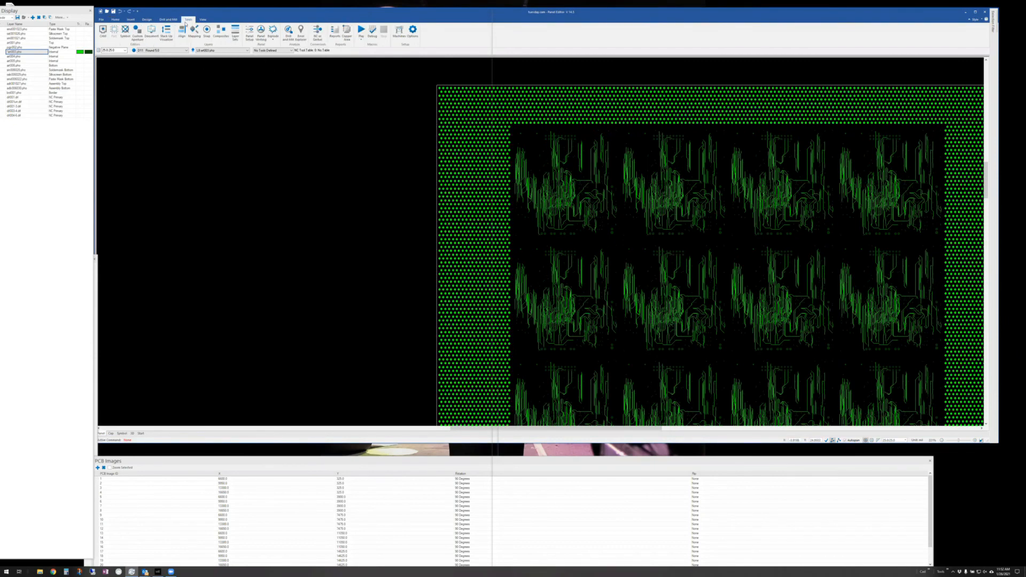
- Open the Symbol Editor, float the symbol library, preview symbols to the coupon, then dock it left
left_click(126, 31)
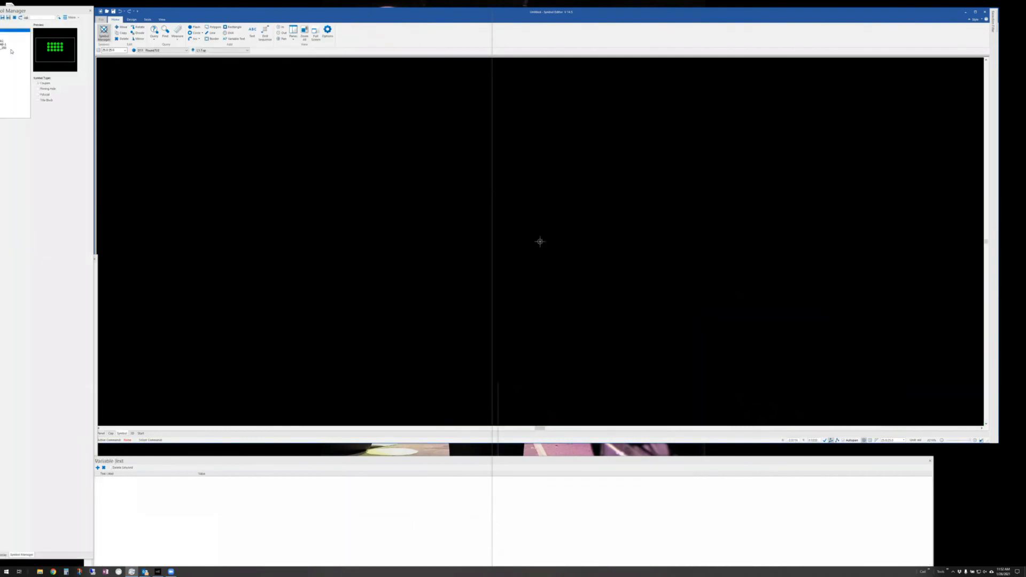
left_click_drag(47, 13, 129, 35)
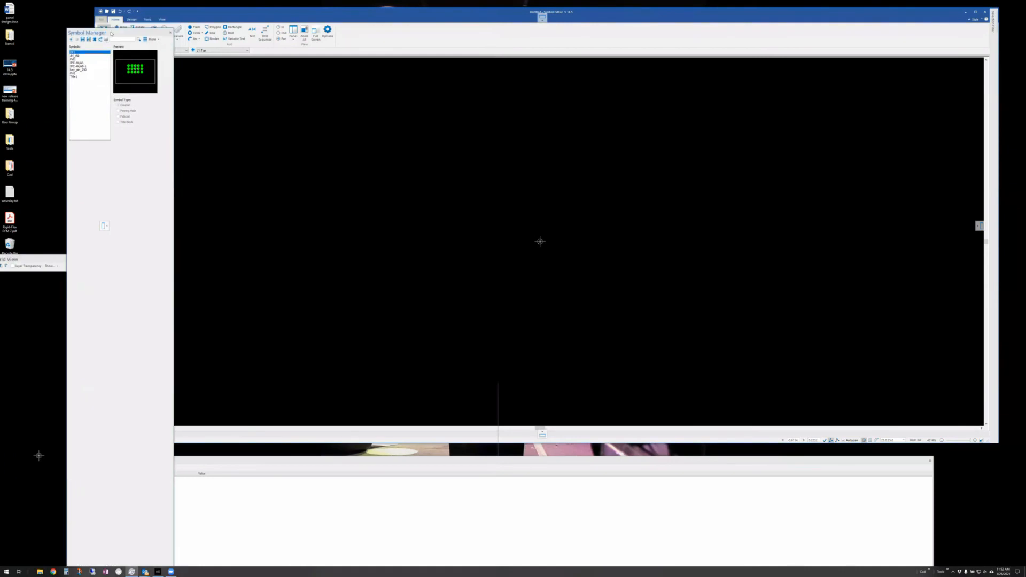
left_click(78, 57)
left_click(78, 60)
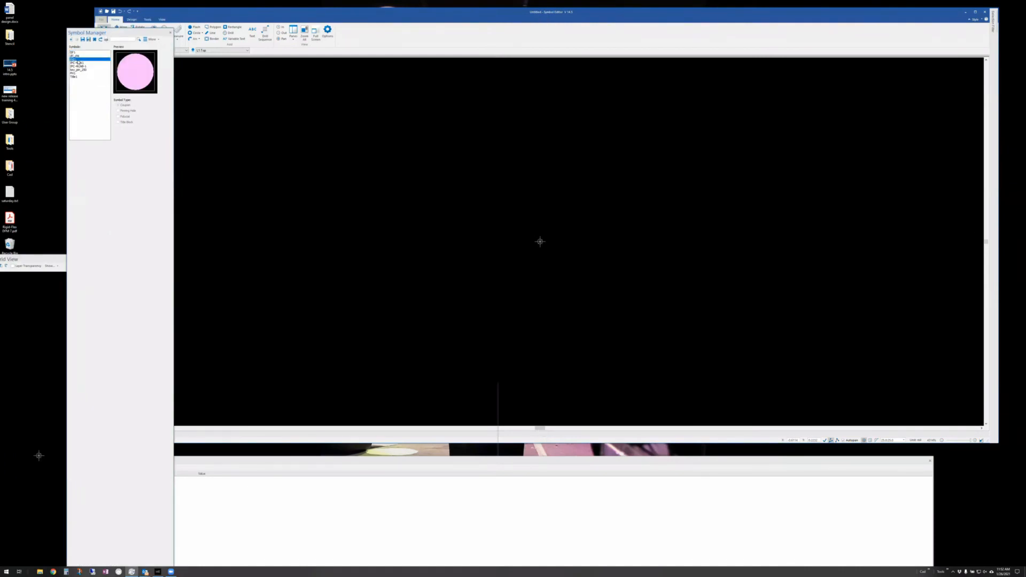
left_click(75, 52)
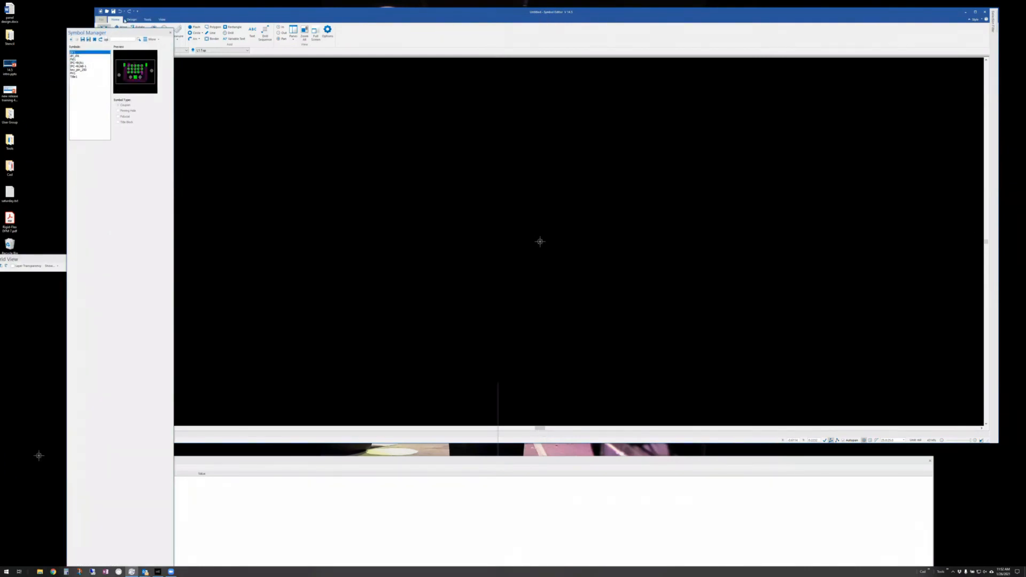
left_click_drag(91, 28, 104, 227)
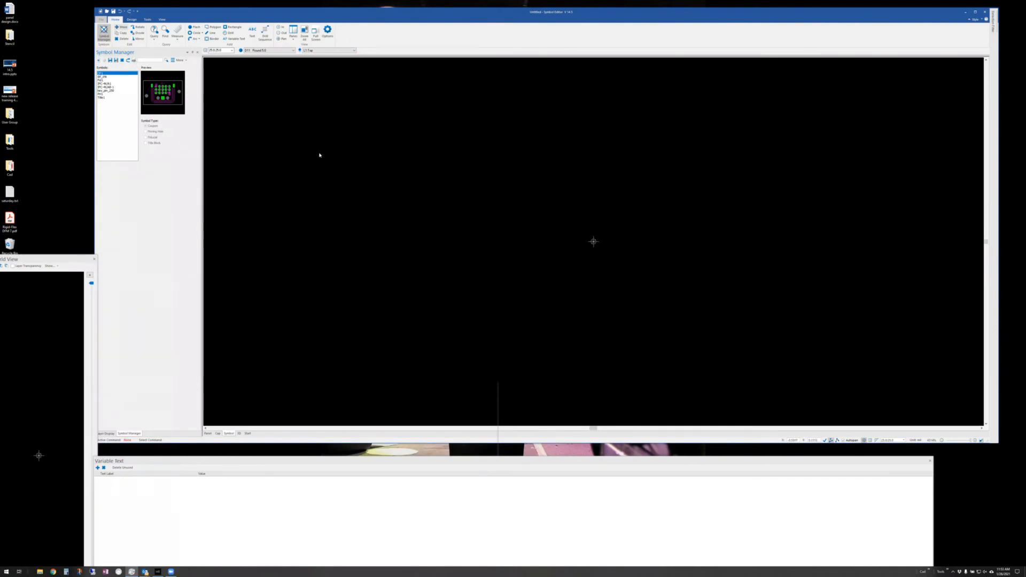
- Place a D35 Round 50.0 flash at the centre of the symbol canvas
left_click(194, 27)
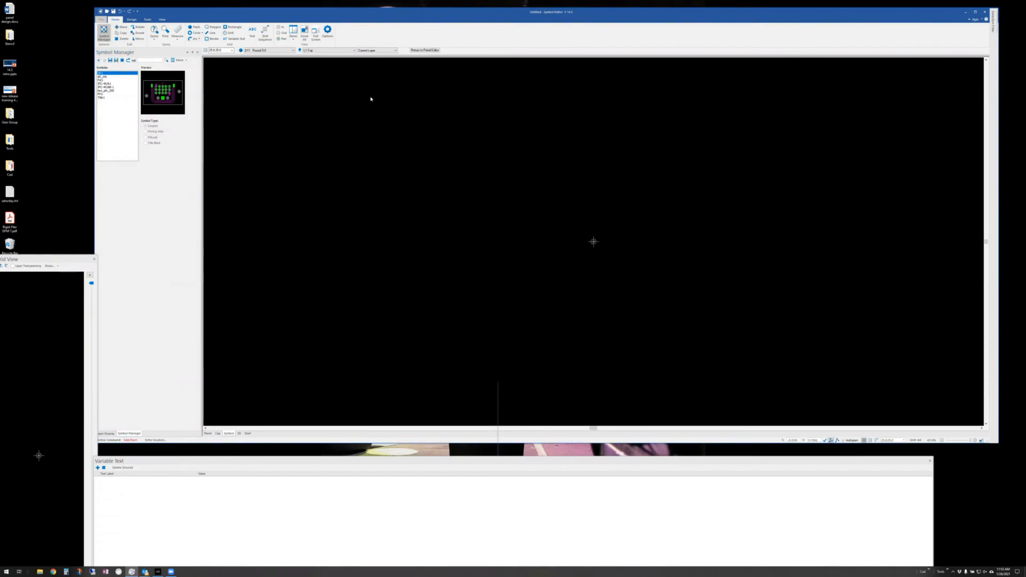
left_click(293, 50)
left_click(268, 153)
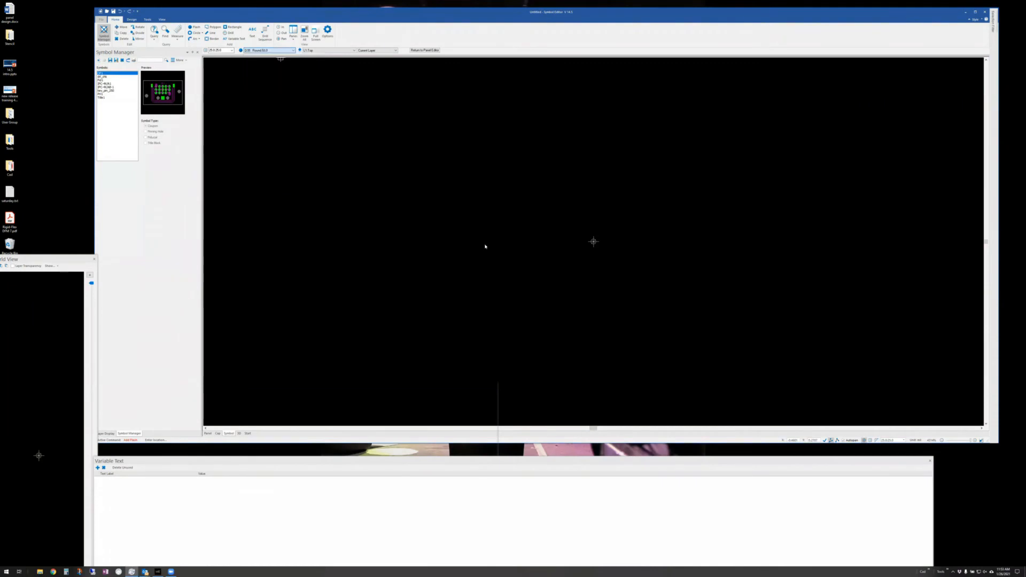
left_click(594, 241)
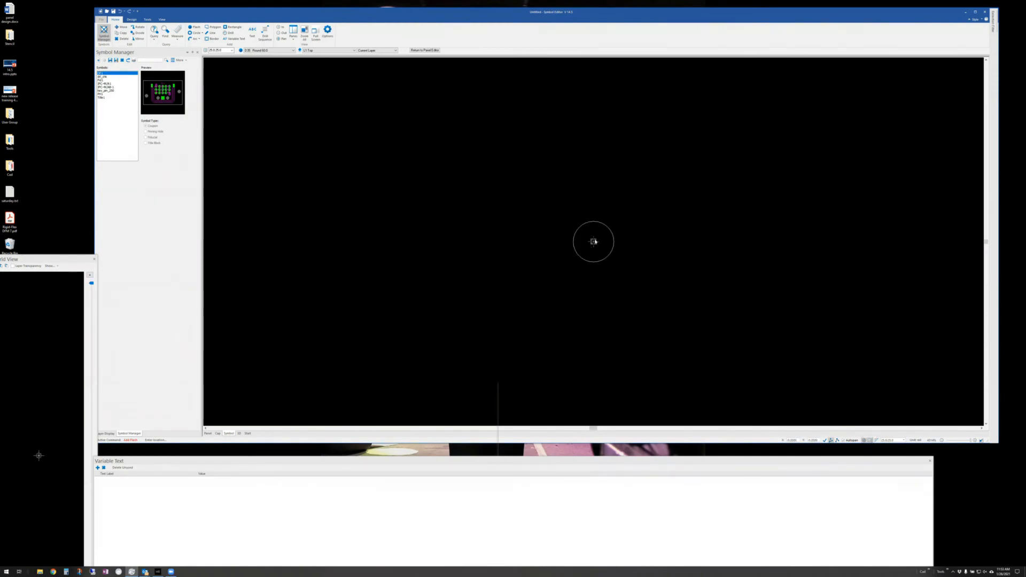
left_click(593, 242)
key("Escape")
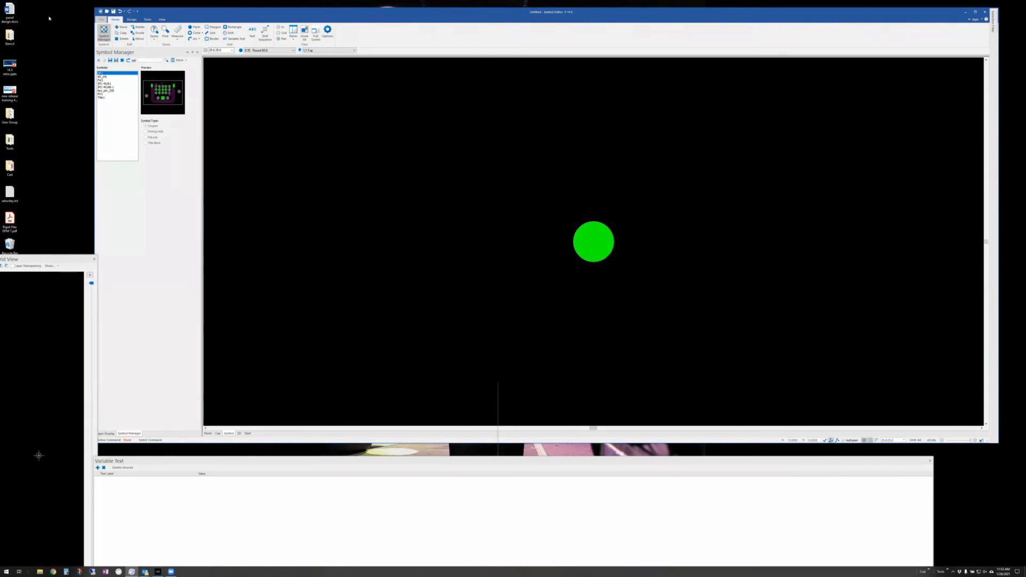
- Copy the green round flash onto the extra layers ticked in Copy To Layers
left_click(121, 33)
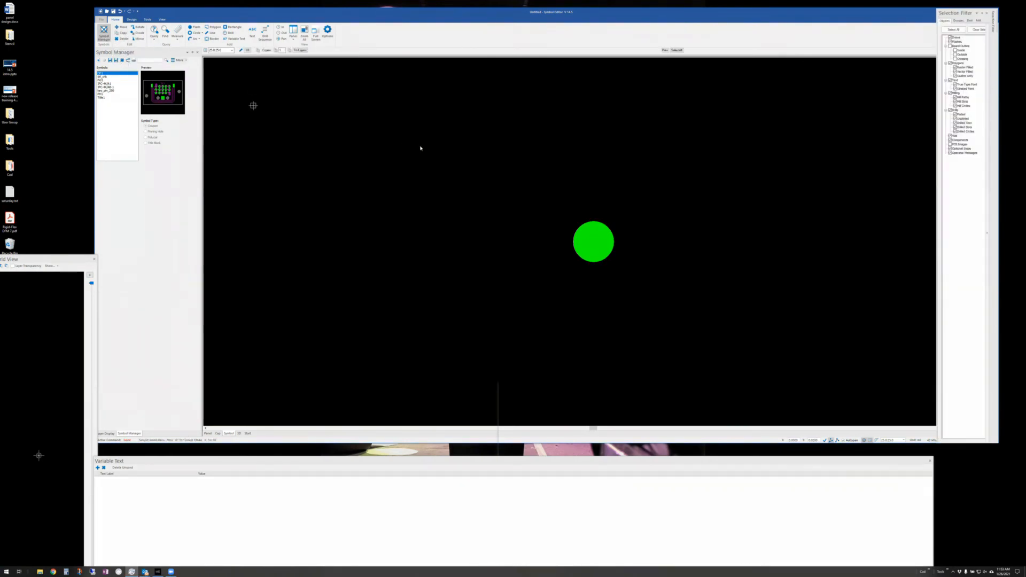
left_click(590, 244)
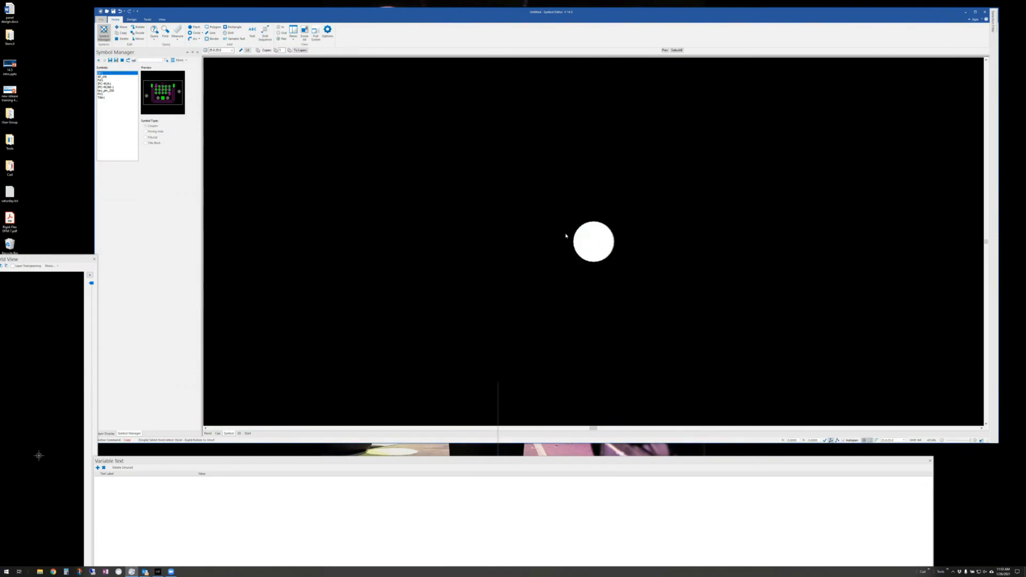
left_click(300, 50)
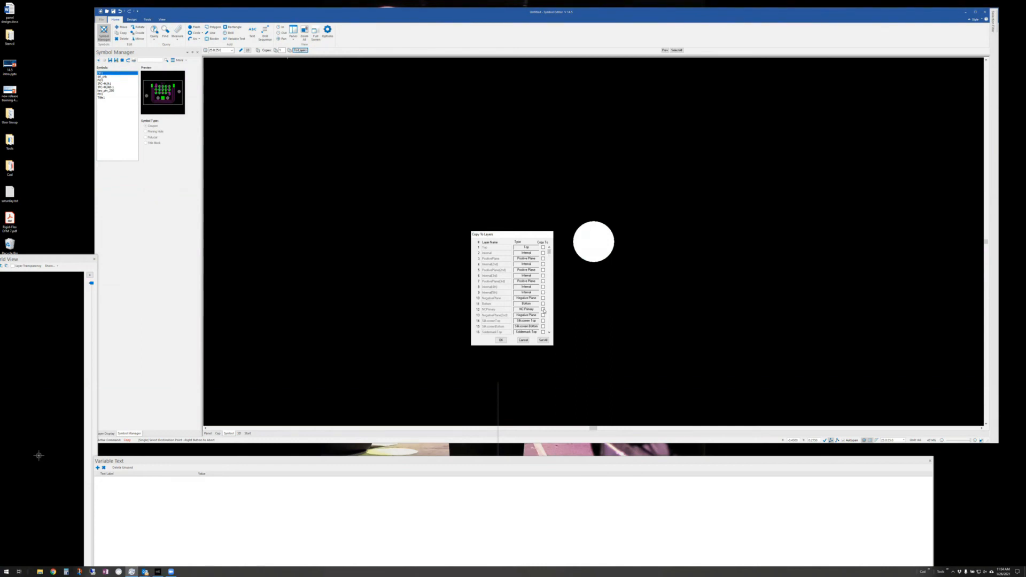
left_click(501, 340)
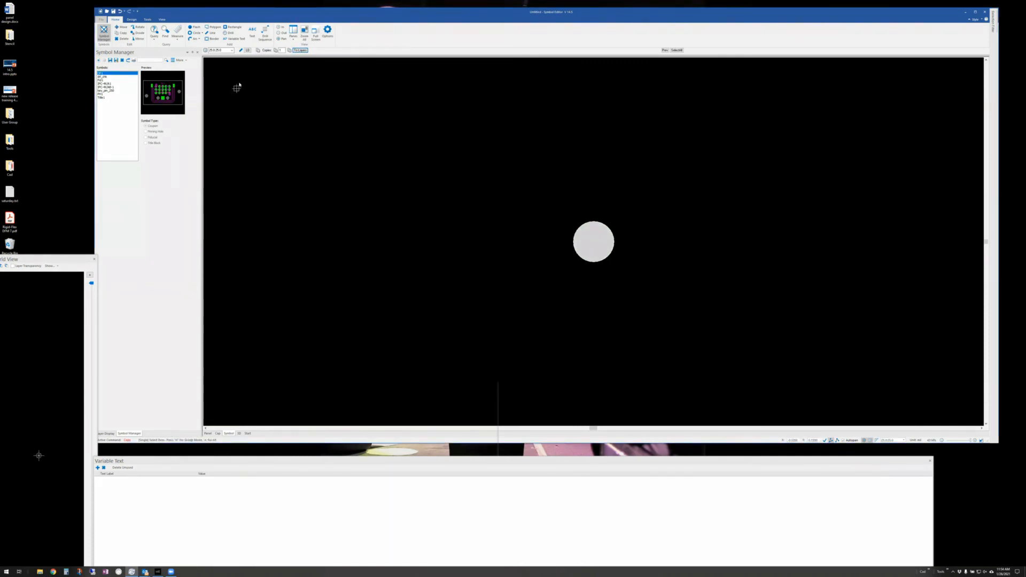
key("Escape")
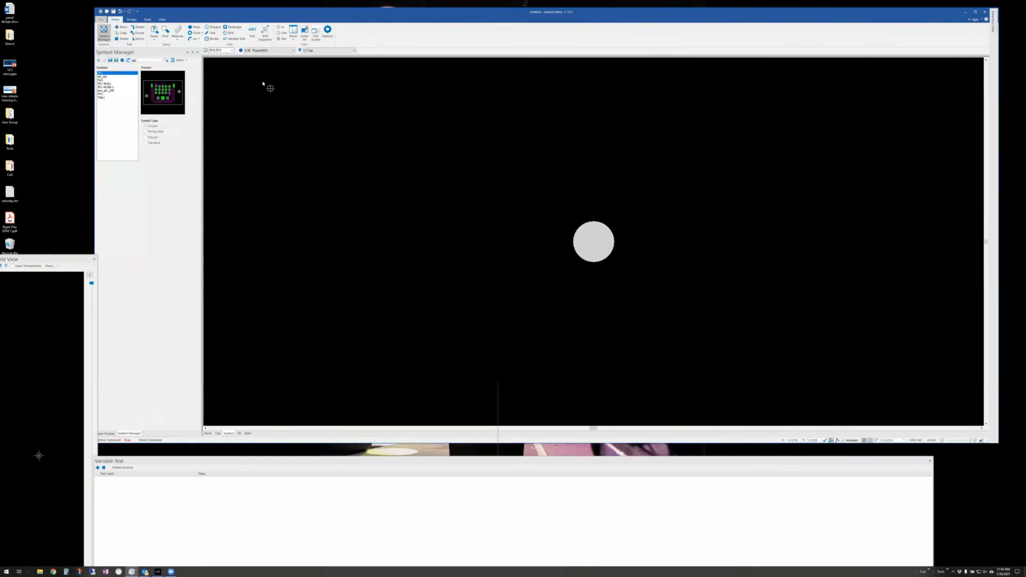
- Review the panes list and make L11:Bottom the active layer
left_click(162, 19)
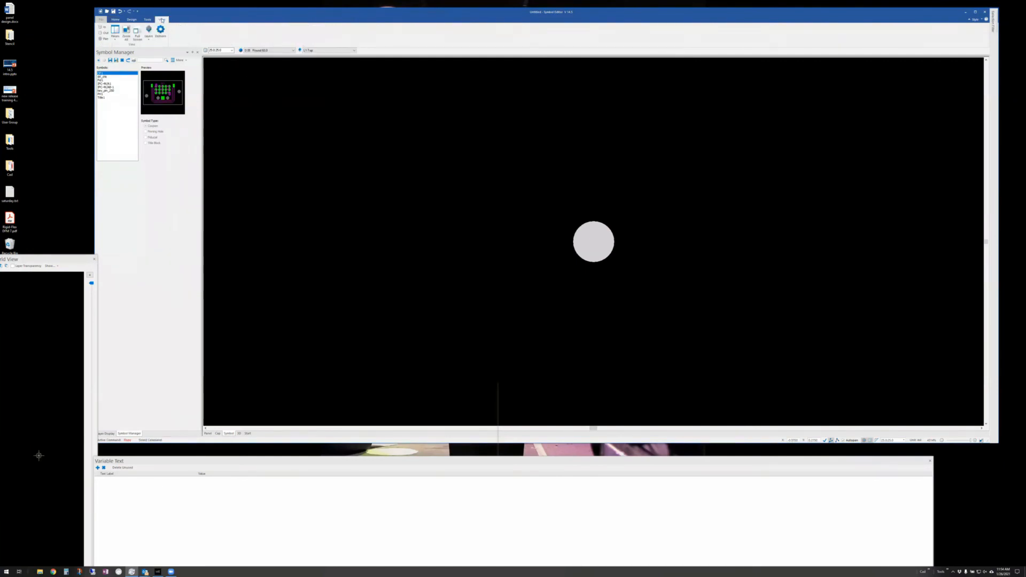
left_click(114, 33)
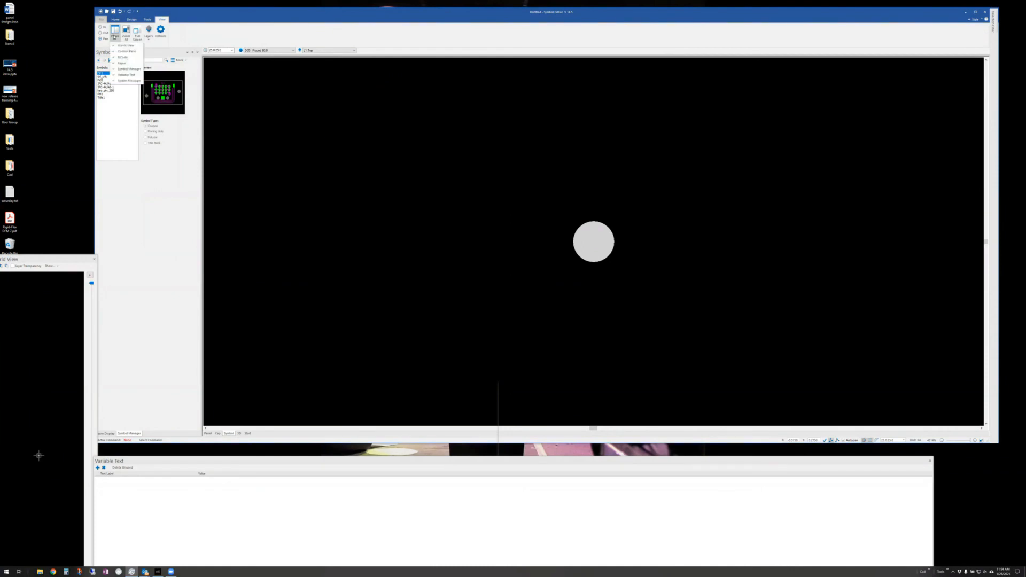
left_click(223, 8)
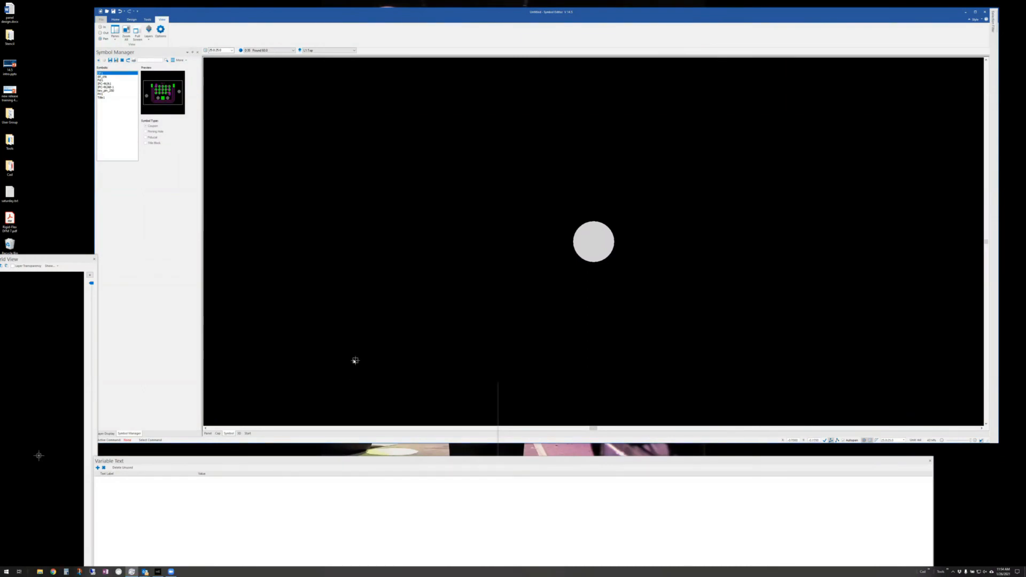
left_click(353, 50)
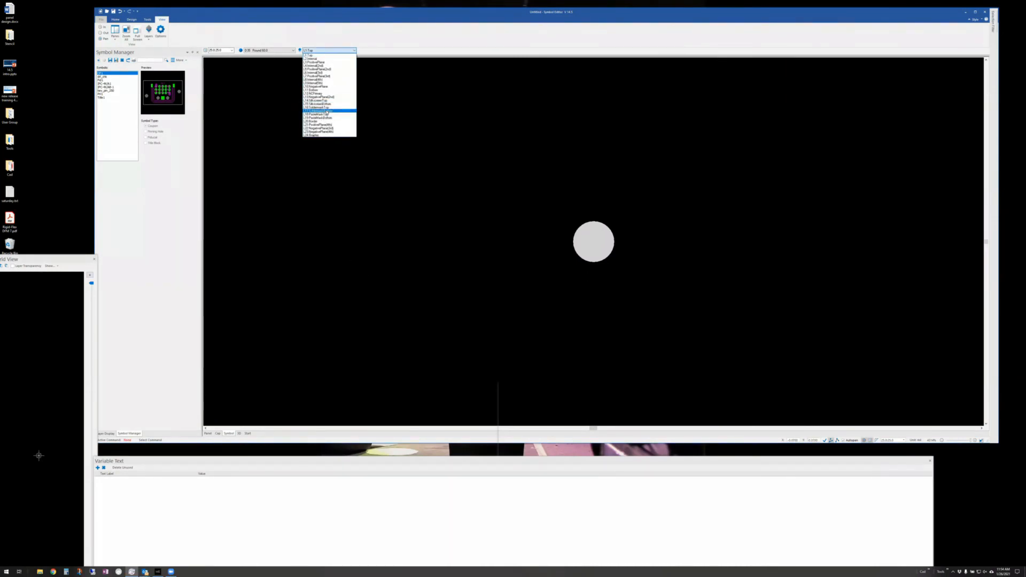
left_click(320, 90)
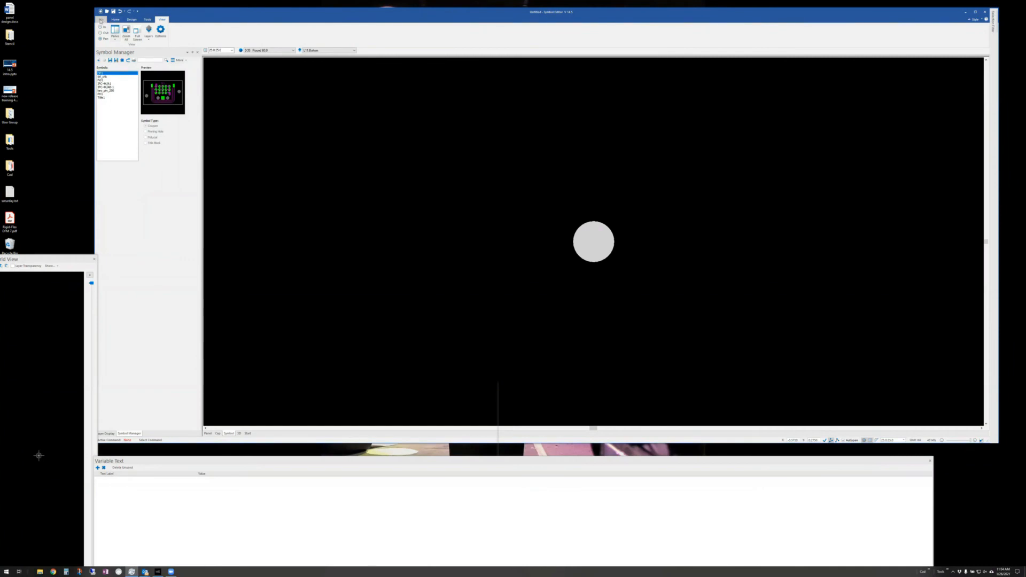
- Close the Symbol Editor and reopen a fresh one from the Panel Editor
left_click(131, 19)
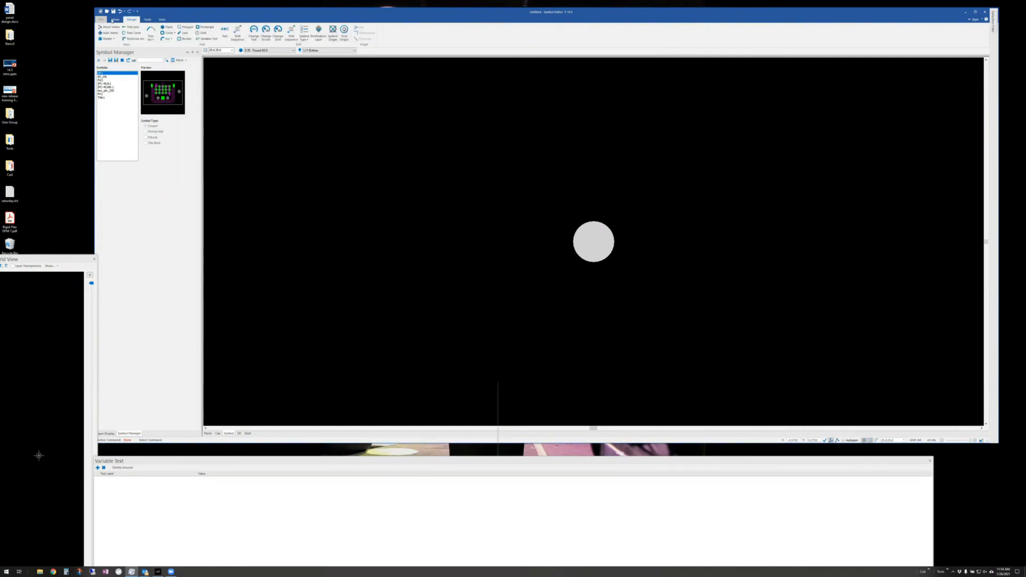
left_click(148, 19)
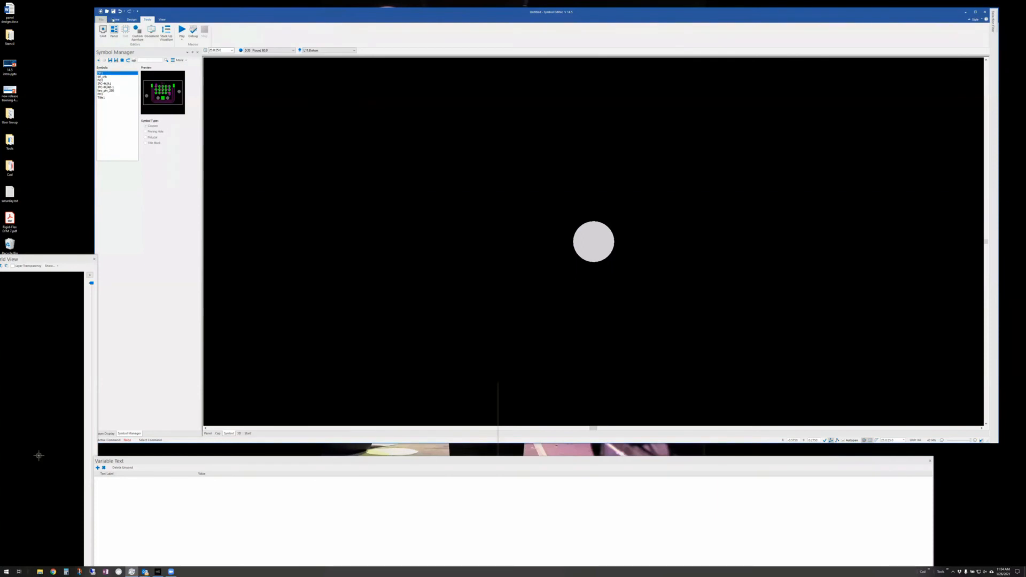
left_click(114, 20)
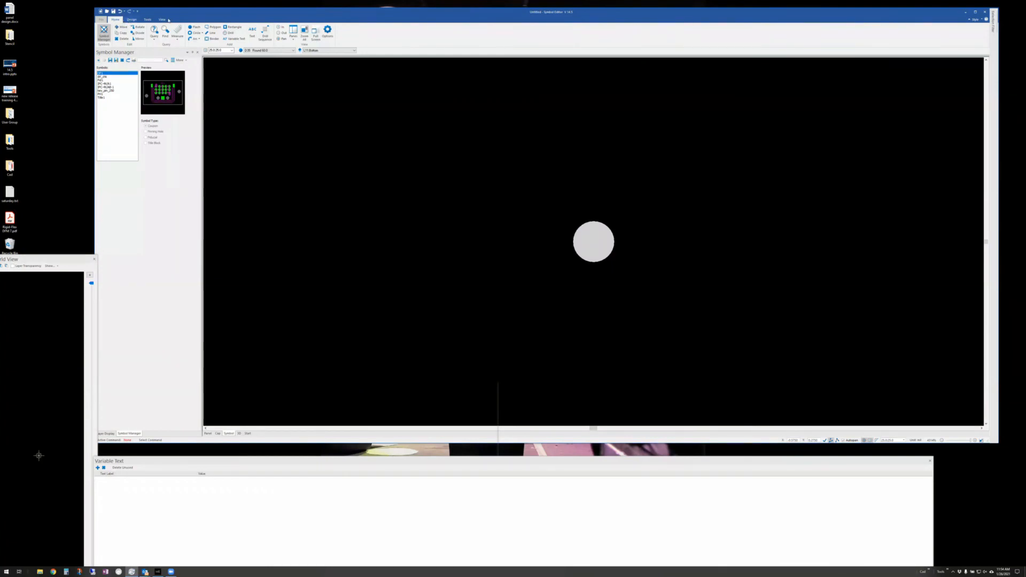
left_click(103, 32)
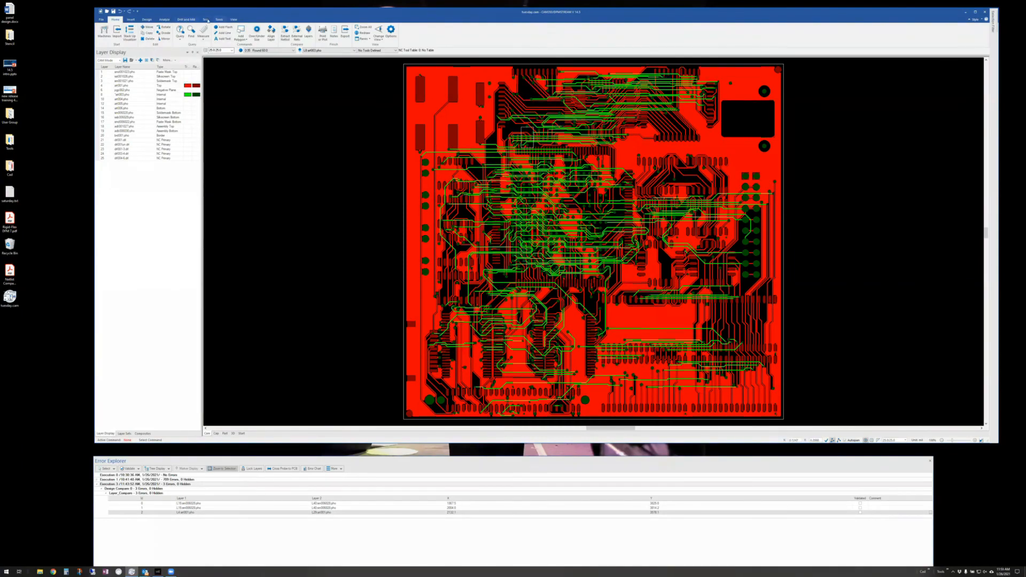
left_click(219, 20)
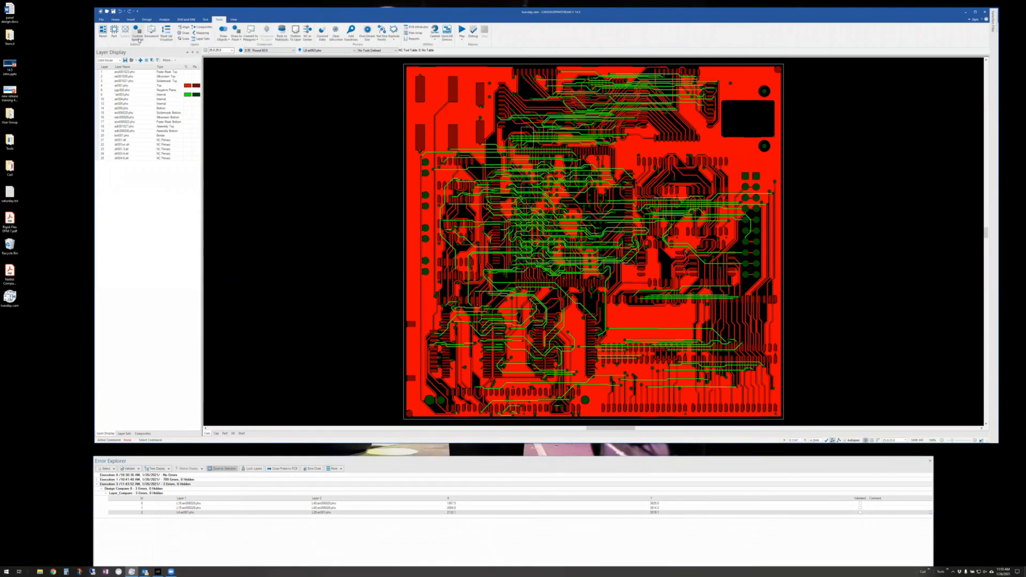
left_click(104, 31)
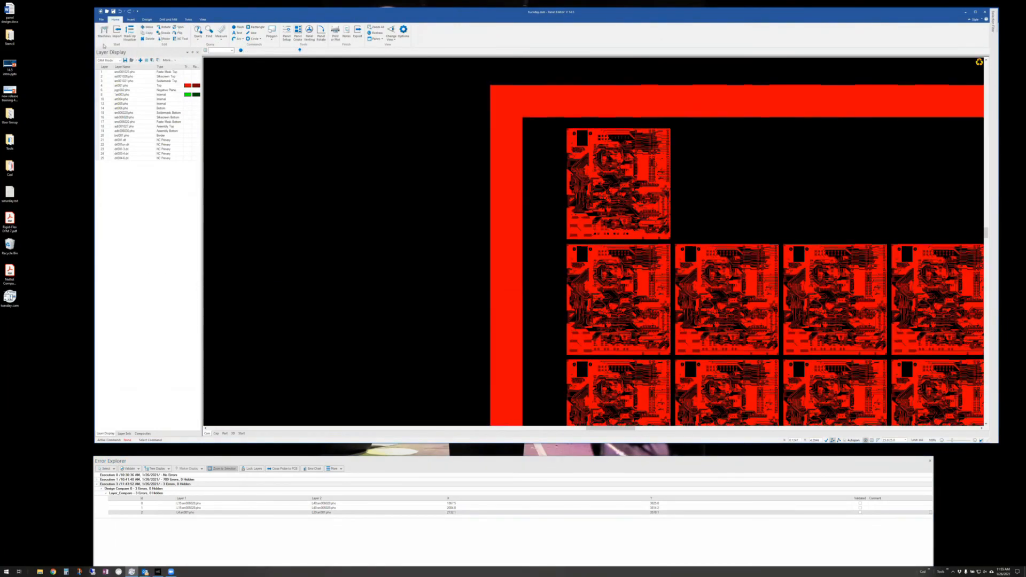
left_click(188, 20)
left_click(123, 32)
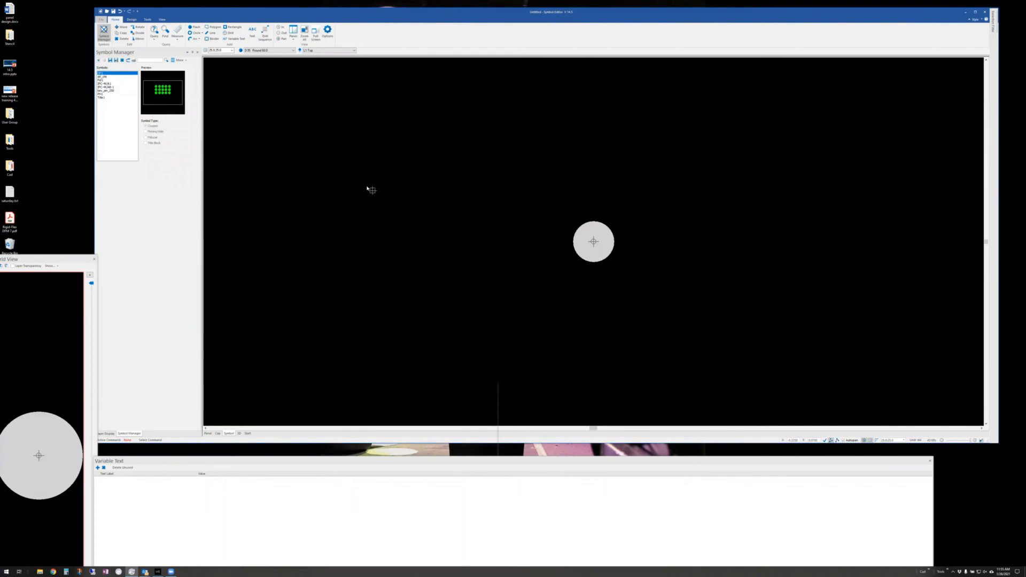
- In the Design tools, try Coupon and Pinning Hole symbol types, settling on Fiducial
left_click(153, 20)
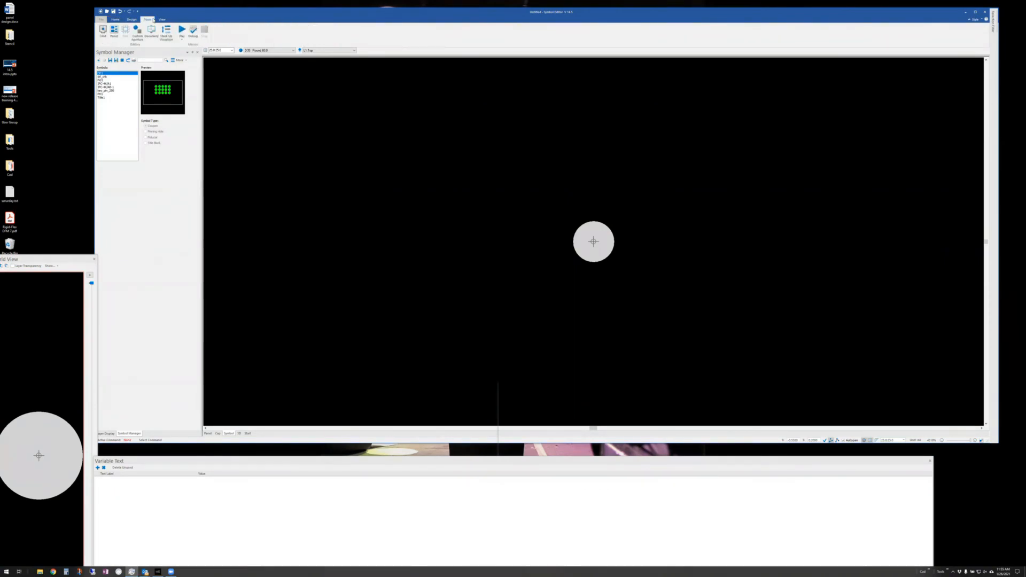
left_click(132, 20)
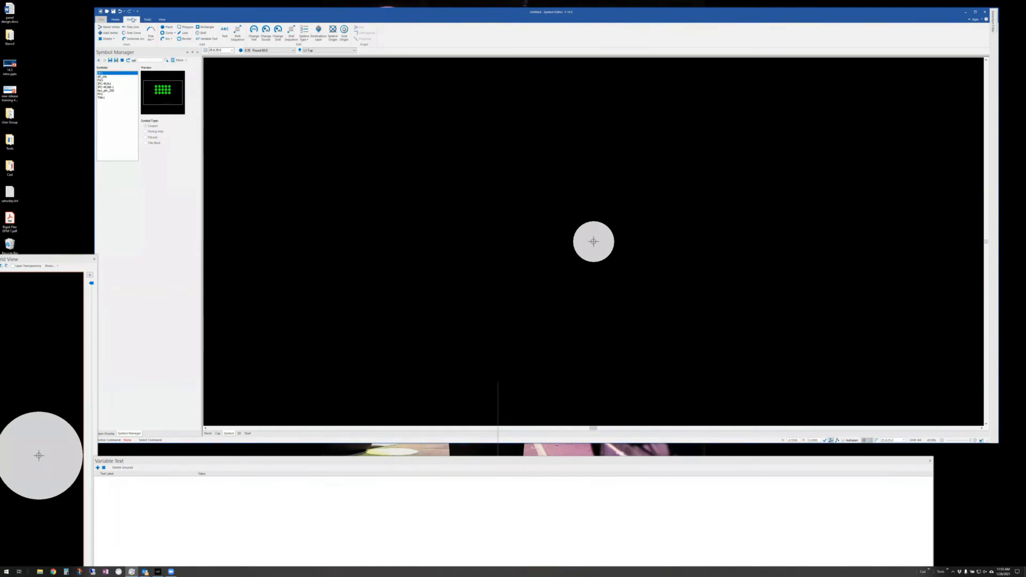
left_click(304, 38)
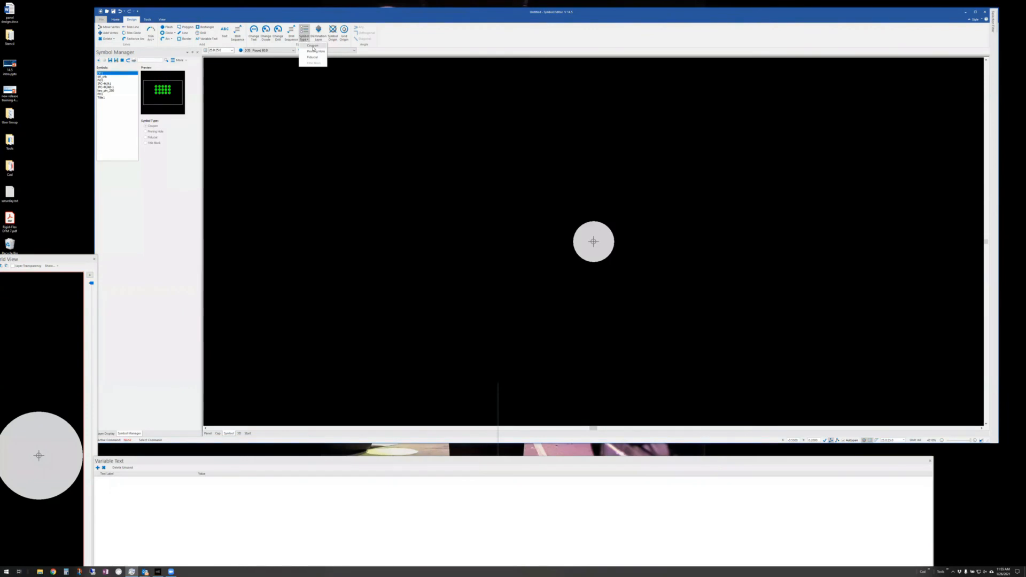
left_click(313, 46)
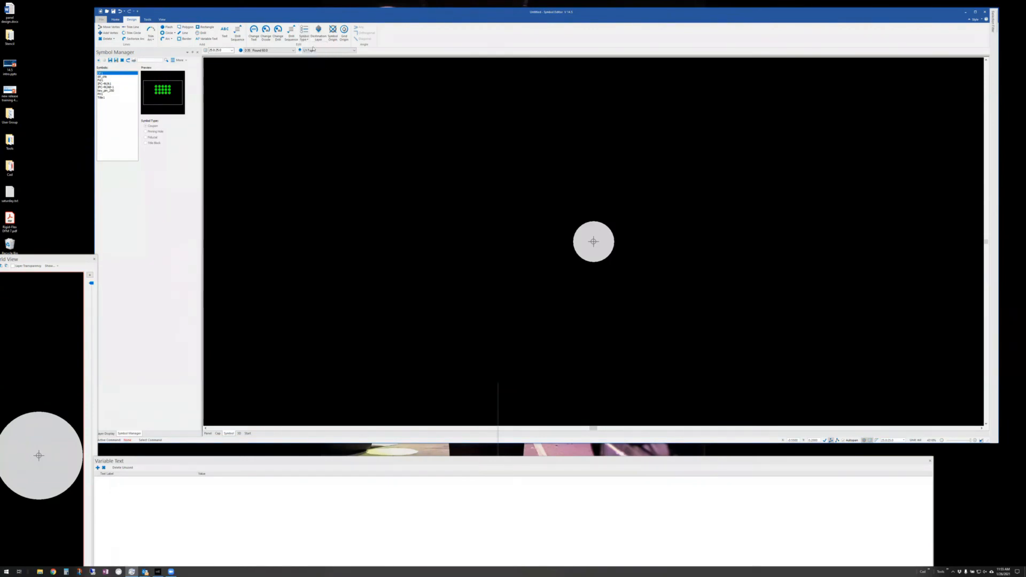
left_click(305, 34)
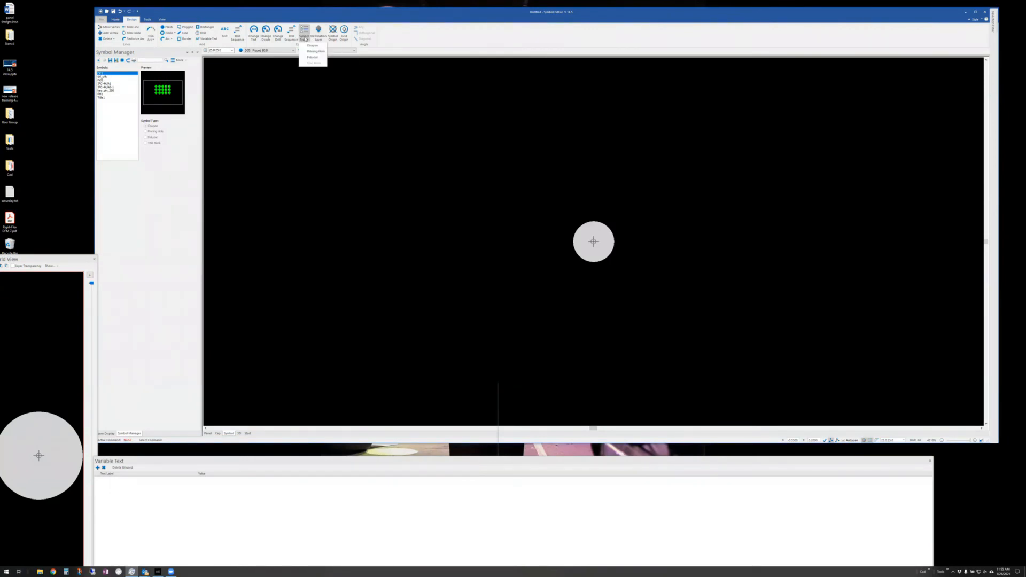
left_click(311, 52)
left_click(304, 34)
left_click(310, 57)
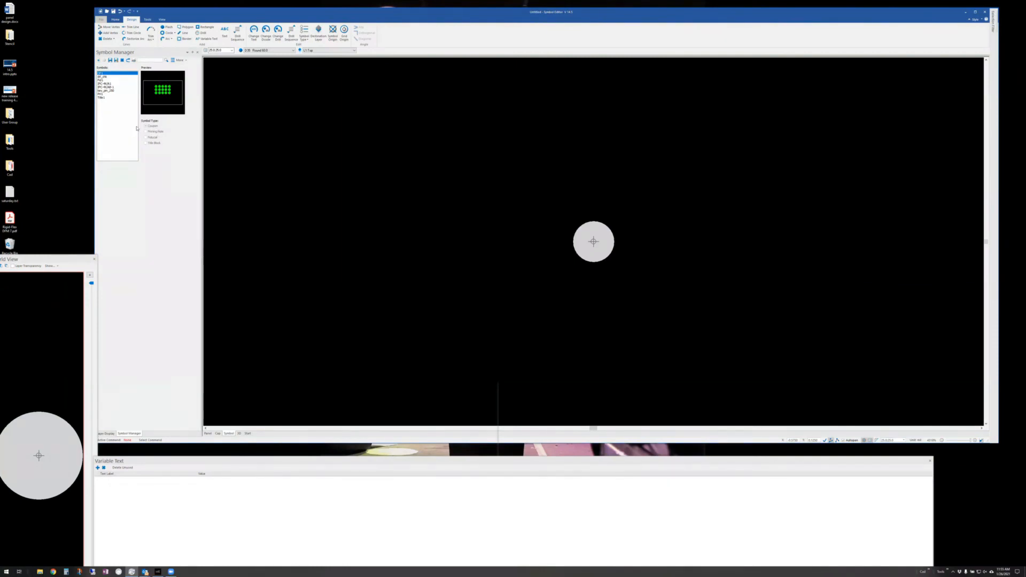
- Preview the PH1 and Title1 library symbols, returning to PH1
left_click(101, 94)
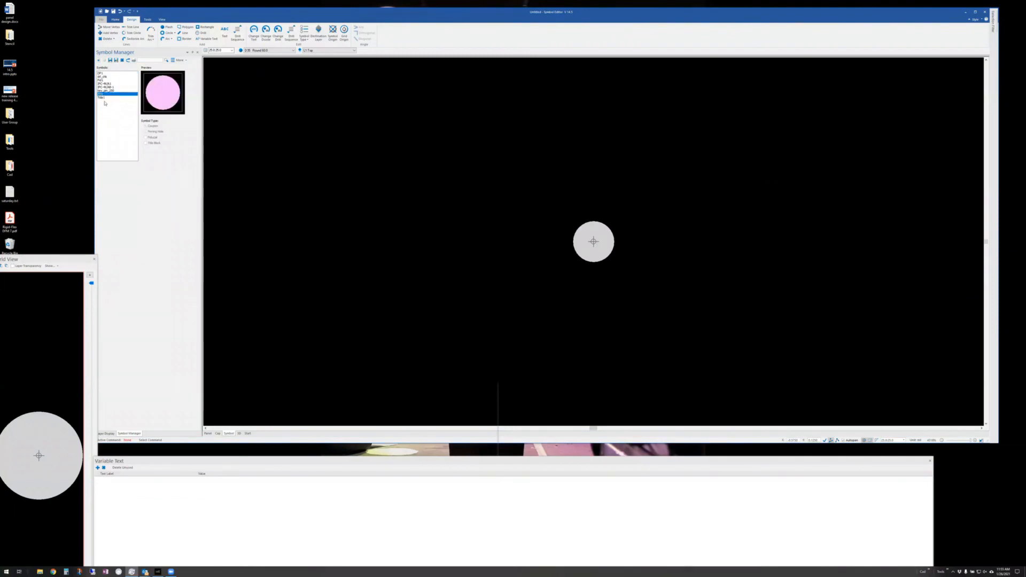
left_click(103, 98)
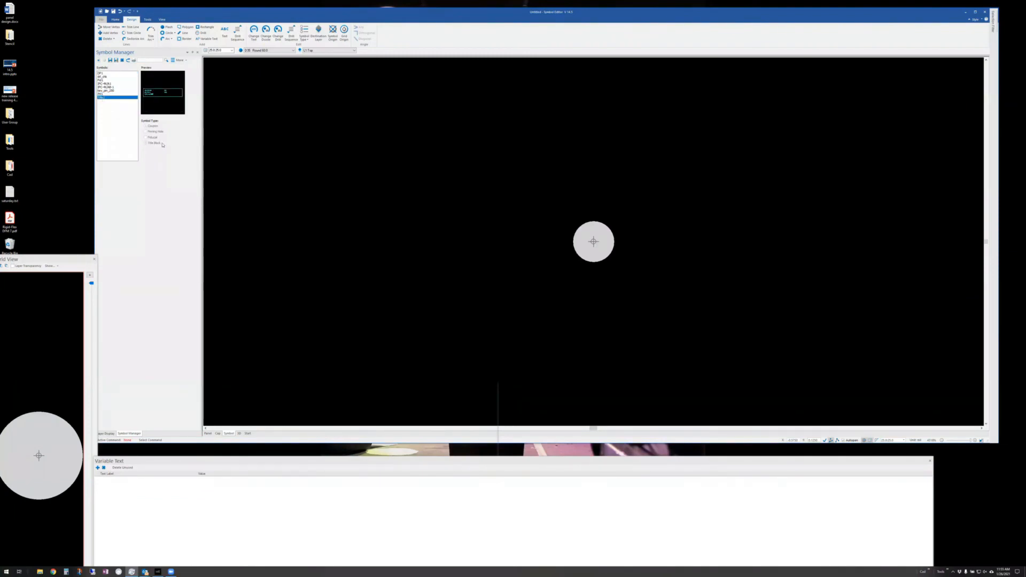
key("Up")
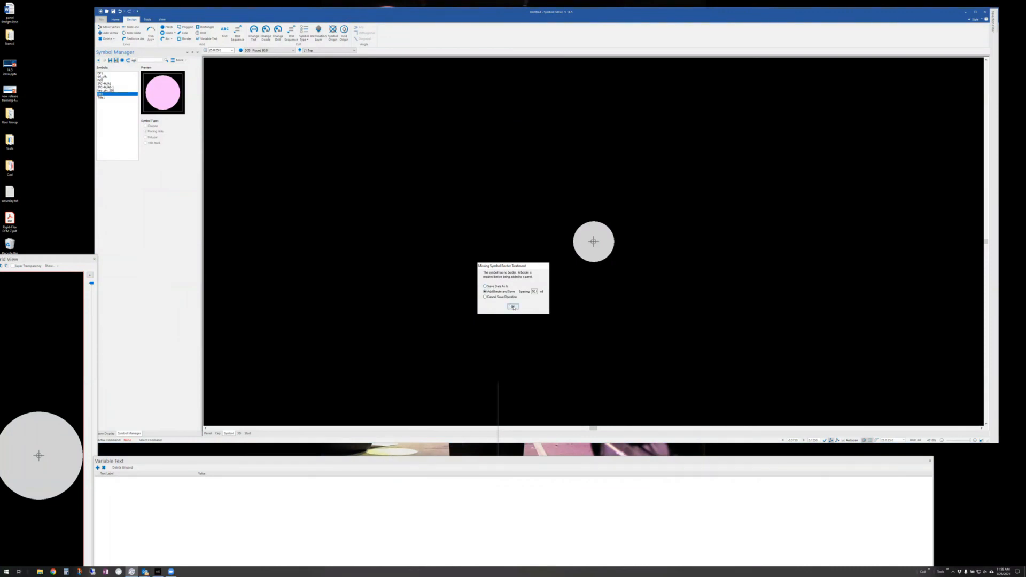
- Save the symbol as a Fiducial named fid1, accepting the border treatment
left_click(513, 307)
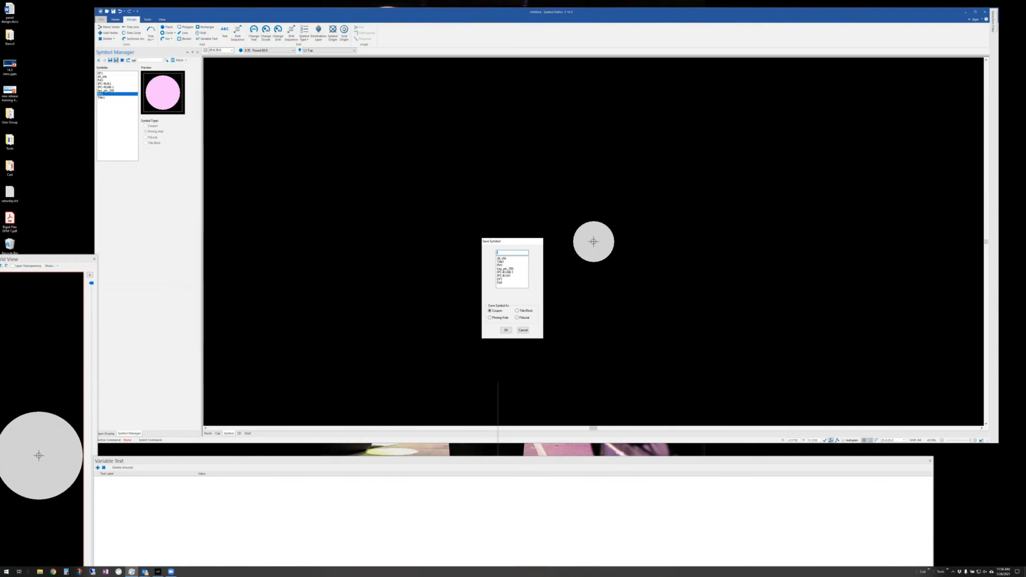
type("1")
left_click(517, 319)
left_click(506, 330)
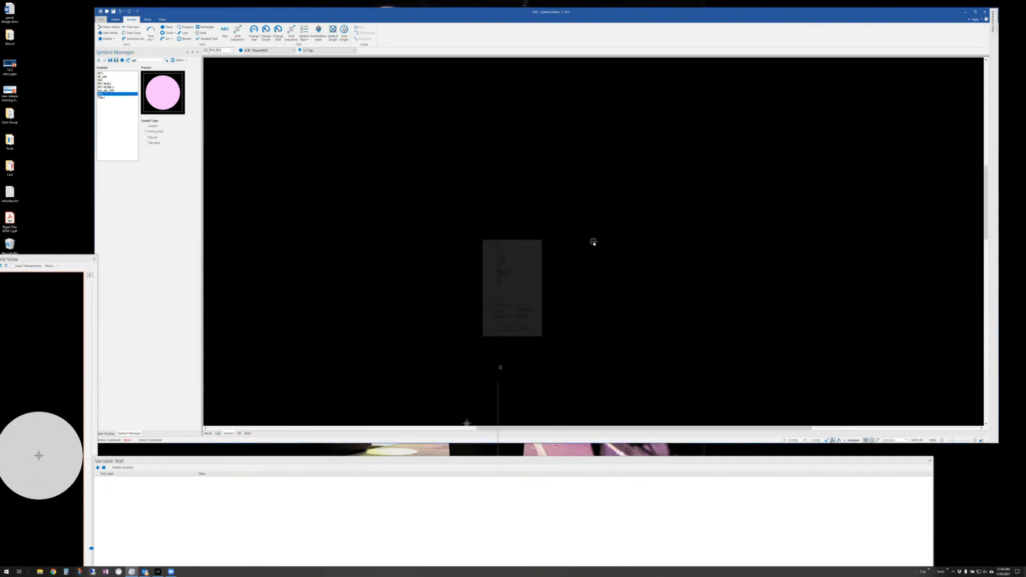
- Switch from the Symbol Editor back to the Panel Editor's multi-up array
left_click(150, 20)
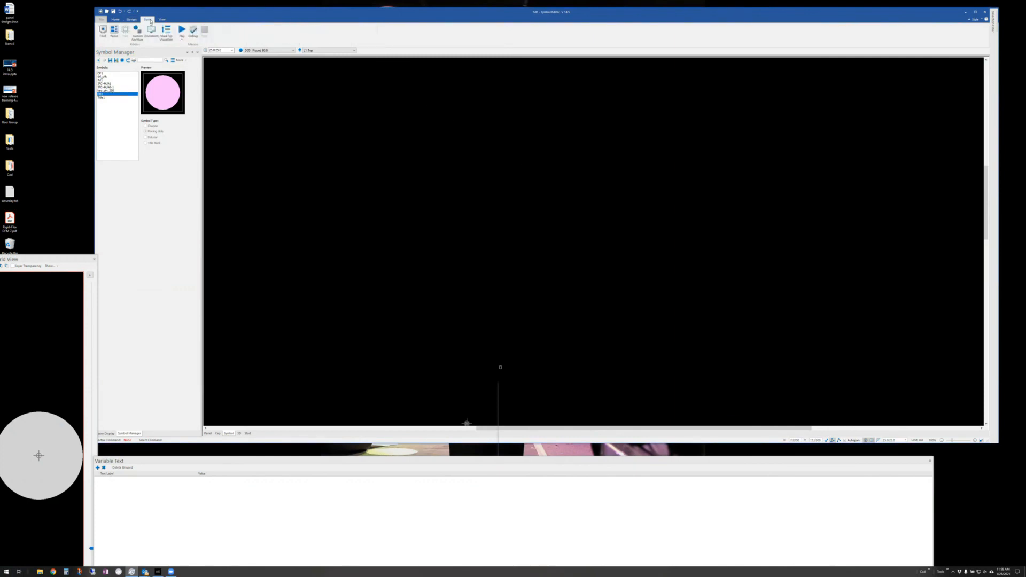
left_click(113, 33)
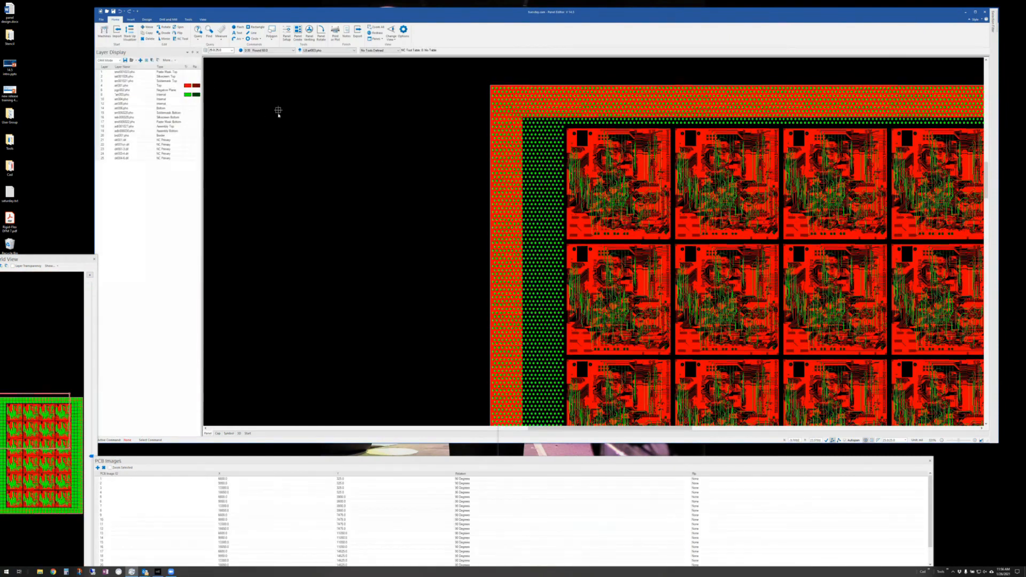
left_click(298, 37)
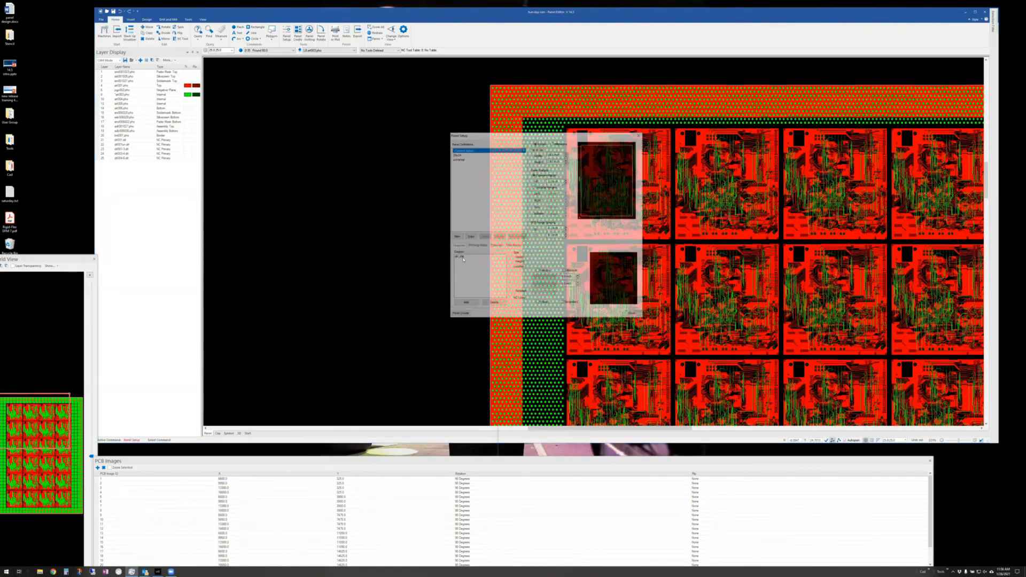
left_click(466, 306)
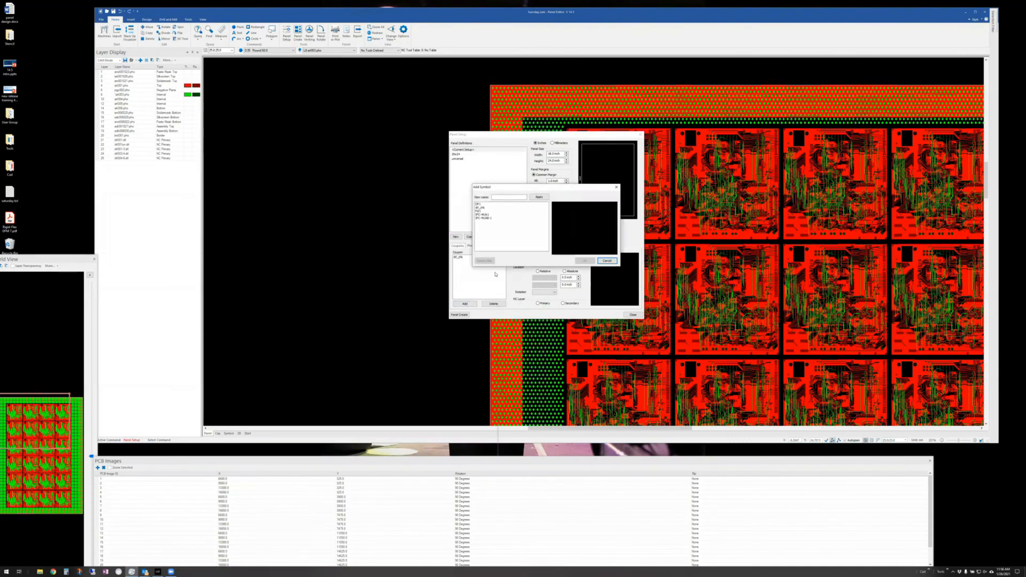
left_click(607, 261)
left_click(497, 245)
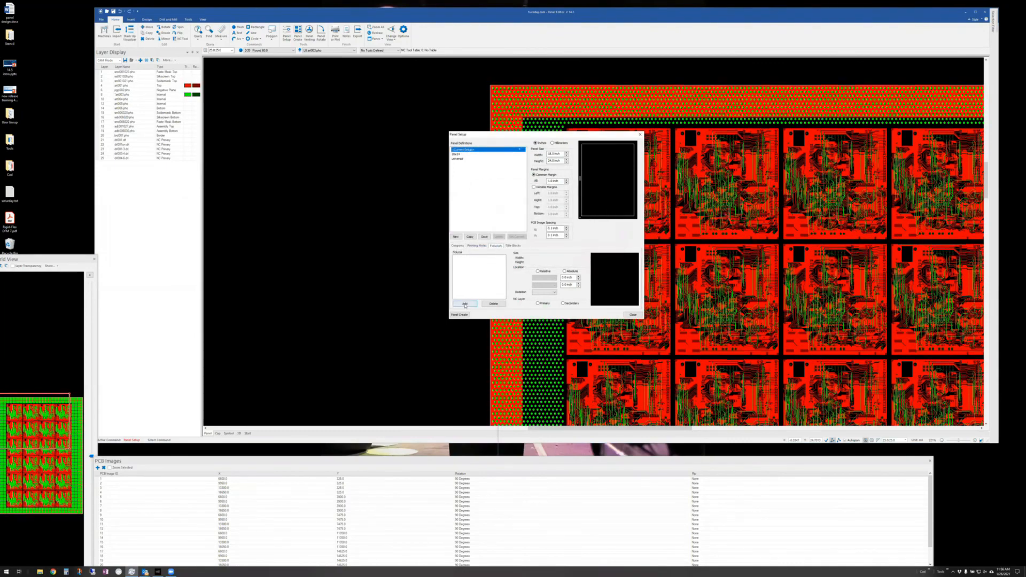
left_click(465, 304)
left_click(479, 204)
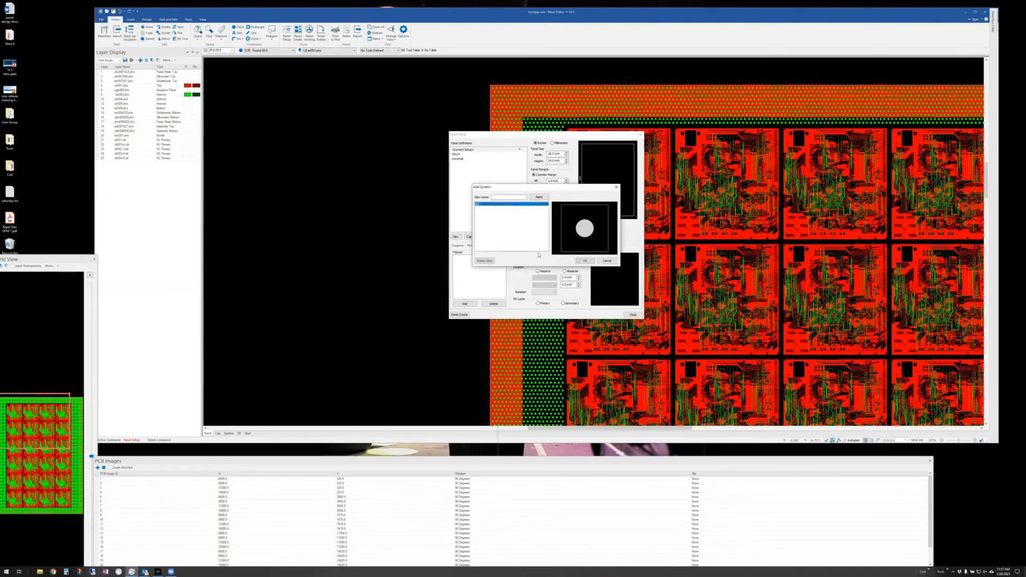
left_click(584, 261)
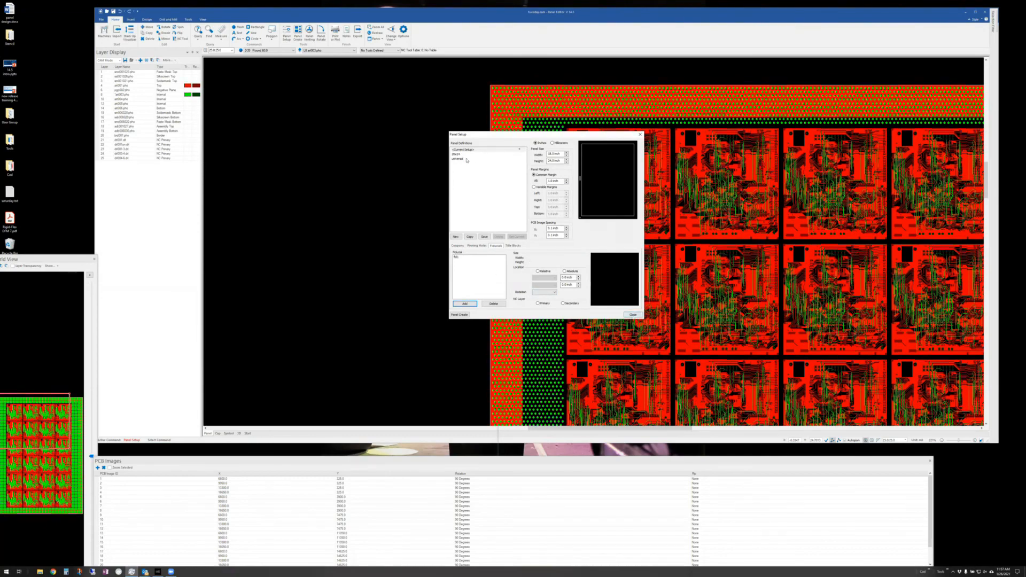
left_click(632, 315)
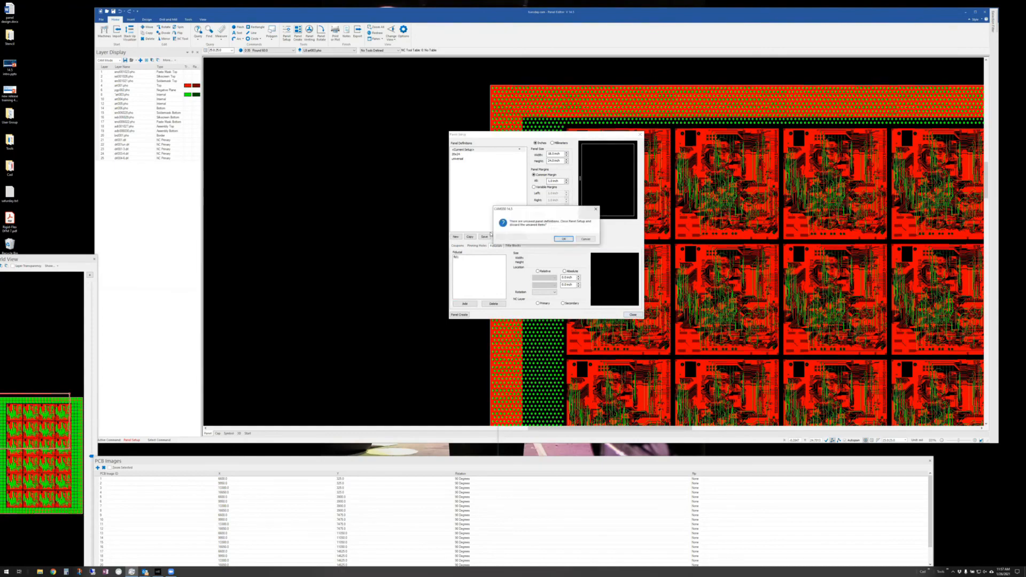
left_click(564, 239)
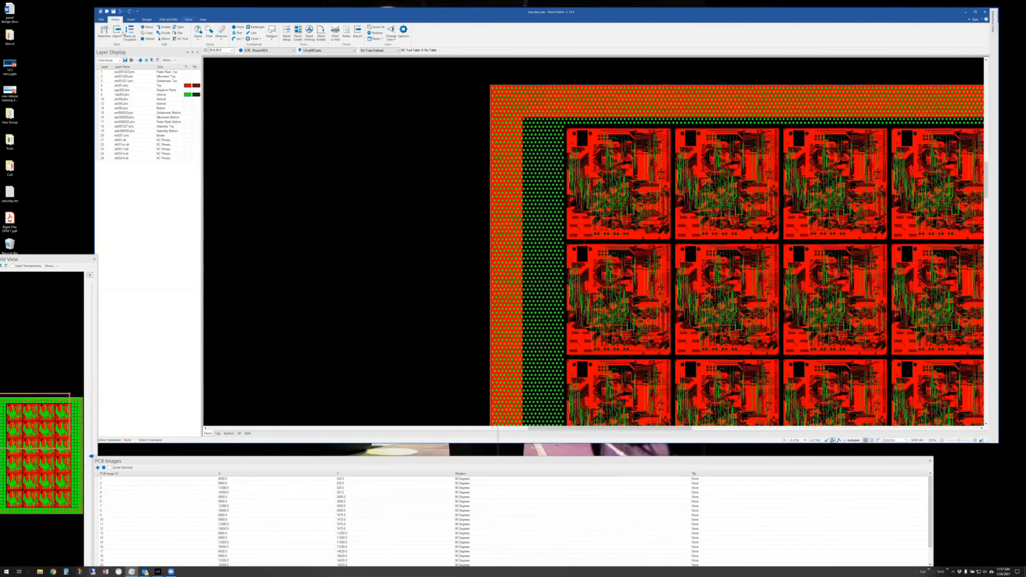
key("ctrl+Tab")
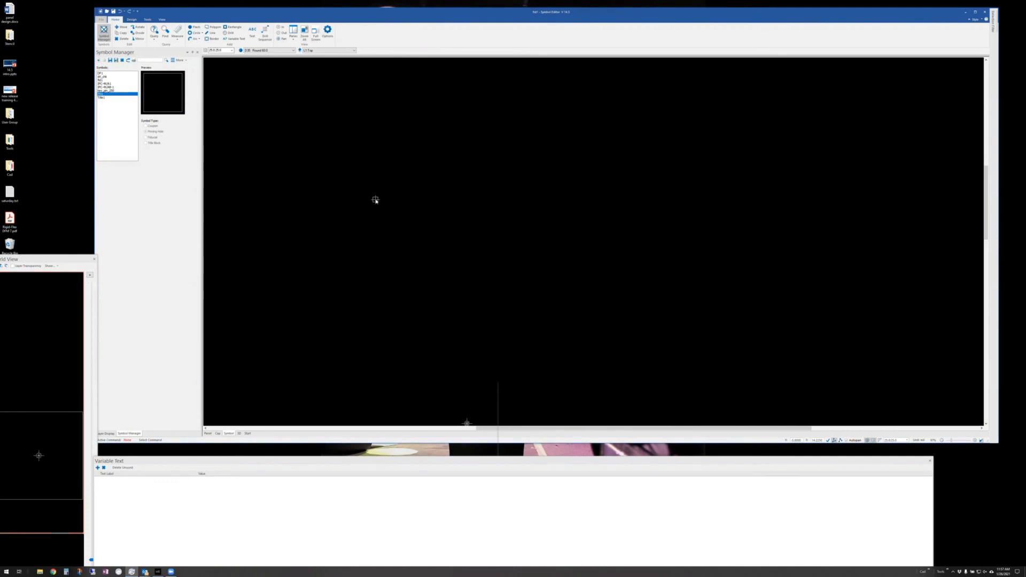
left_click(151, 20)
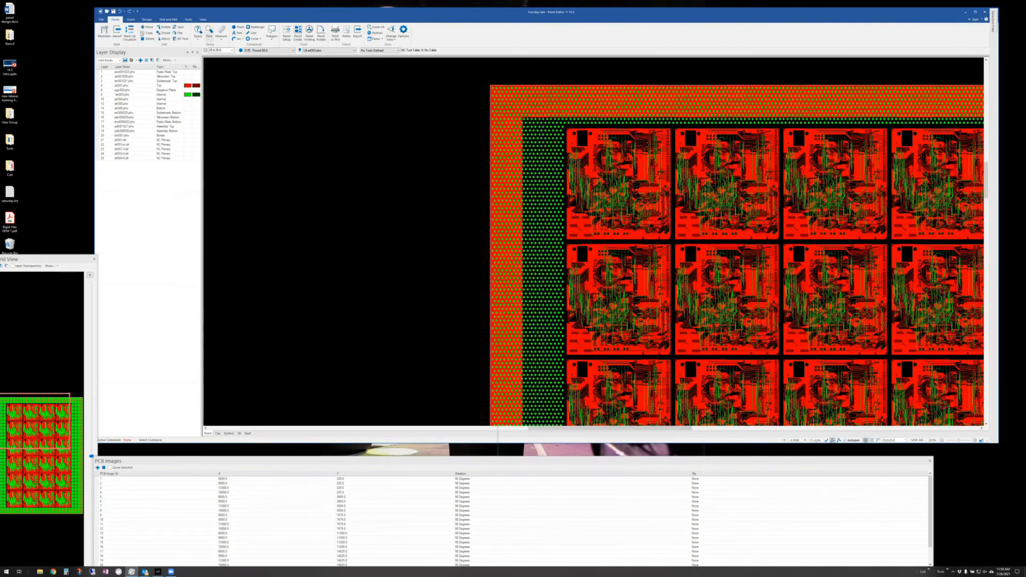
- Launch CAM350 14.5 Help from the File menu's Help options
left_click(101, 19)
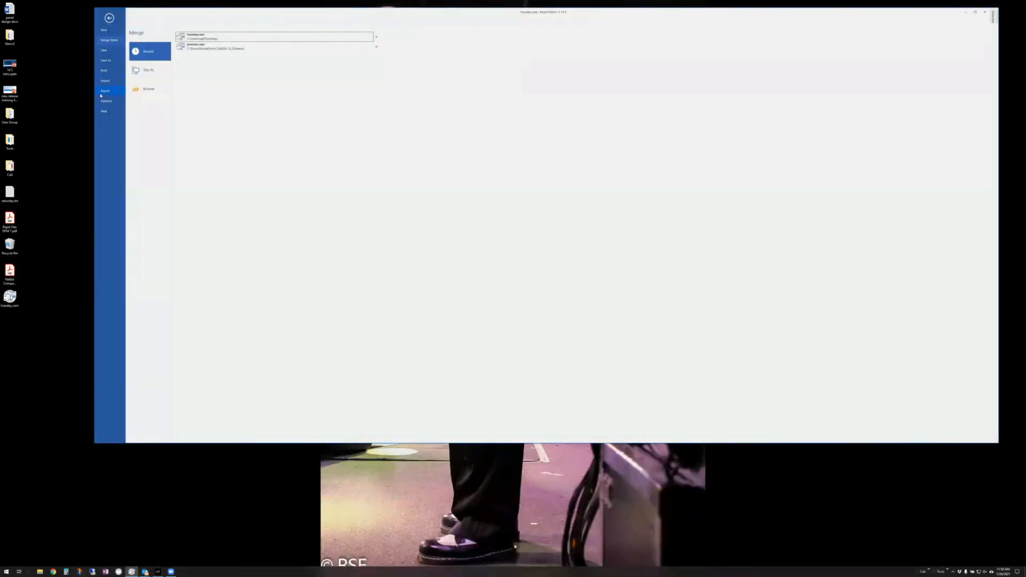
left_click(105, 111)
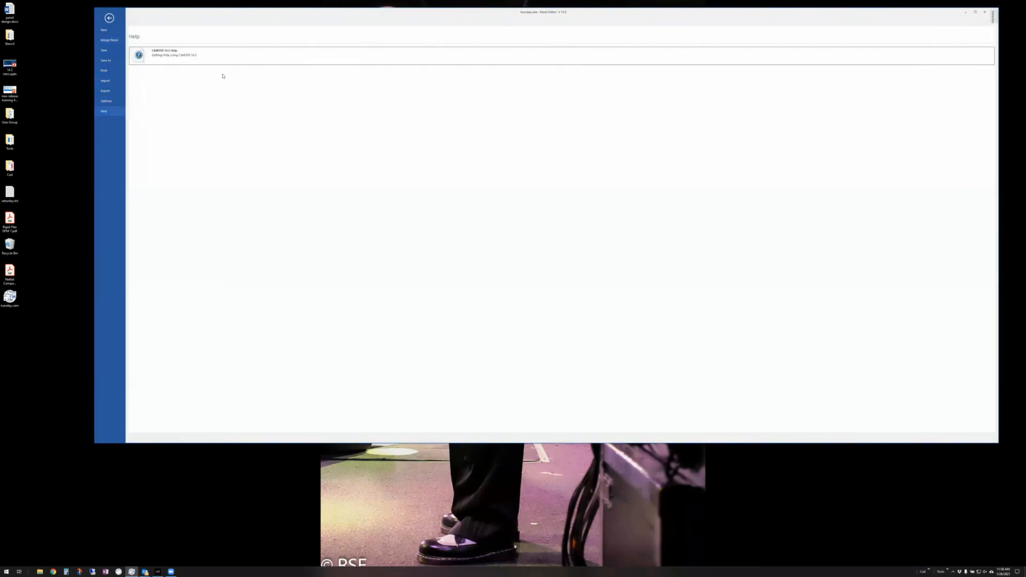
key("Escape")
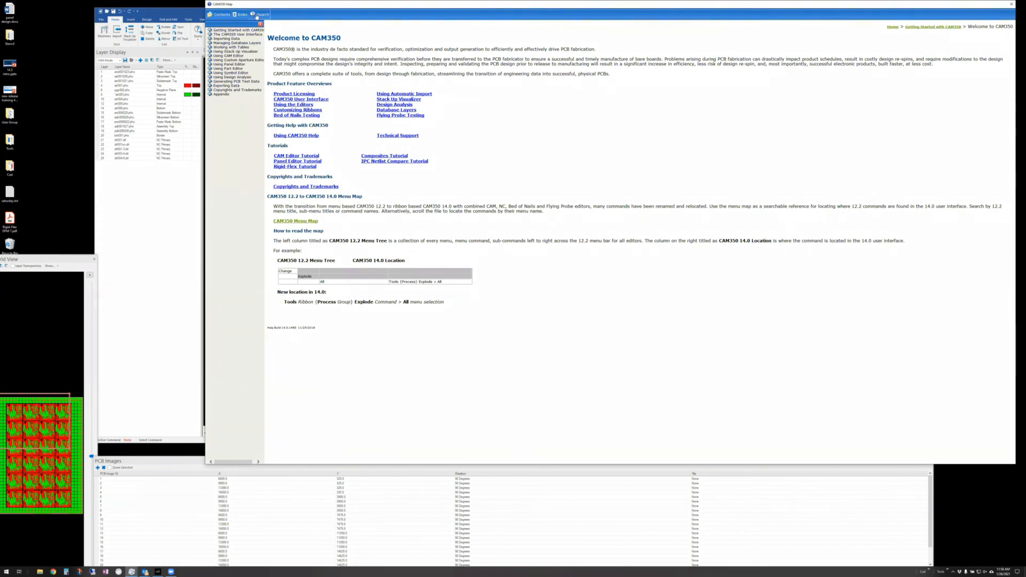
- Search Help for 'panel', read through the Panel Editor Tutorial, then close the help window
left_click(261, 14)
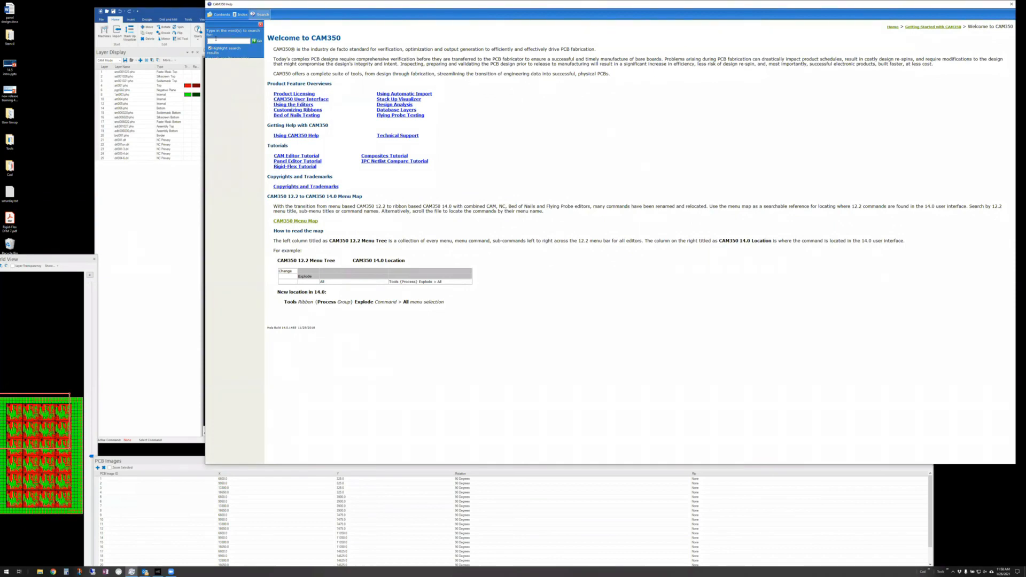
type("panel")
key("Return")
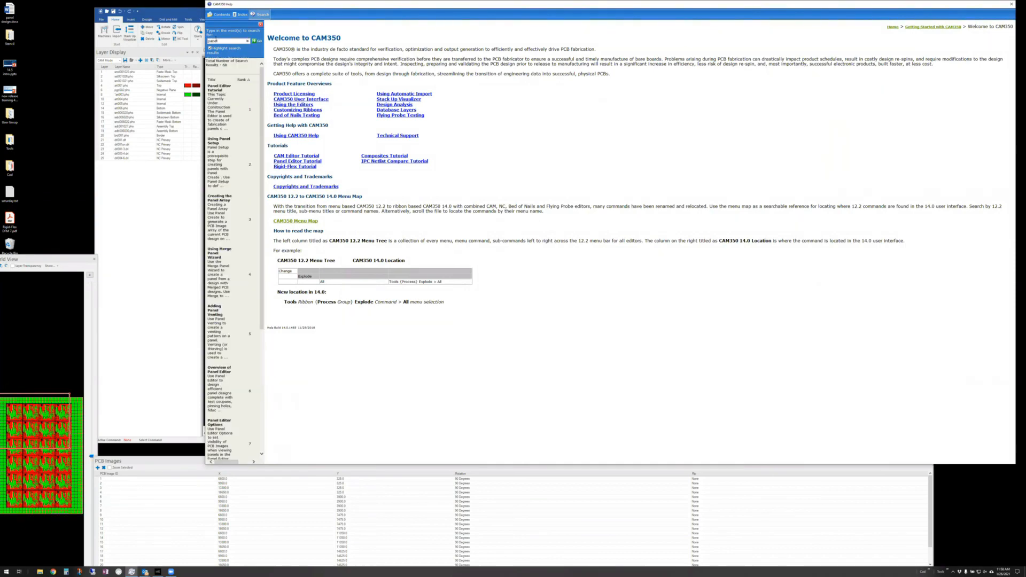
double_click(212, 89)
scroll(682, 257, "down", 15)
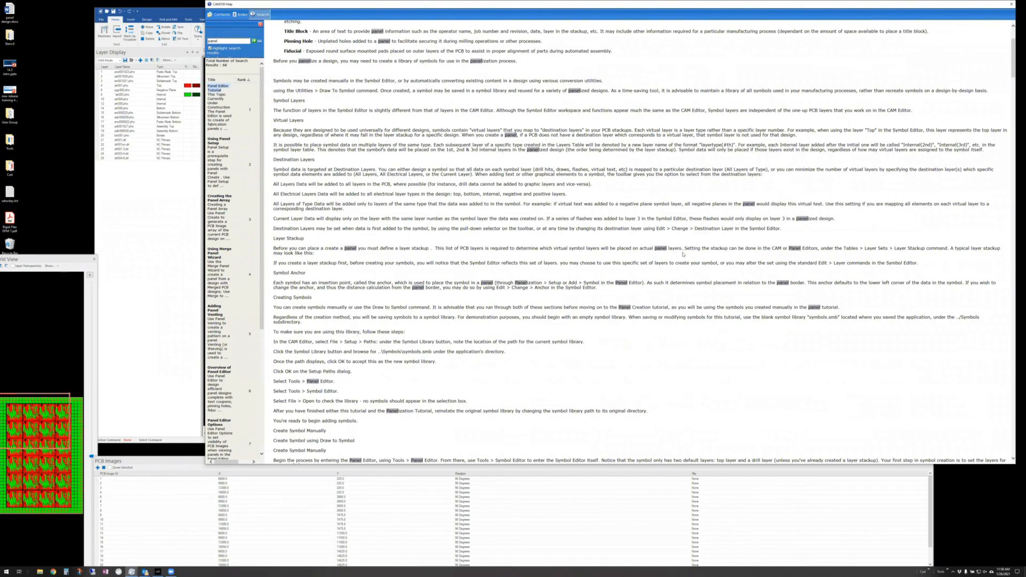
scroll(682, 255, "down", 20)
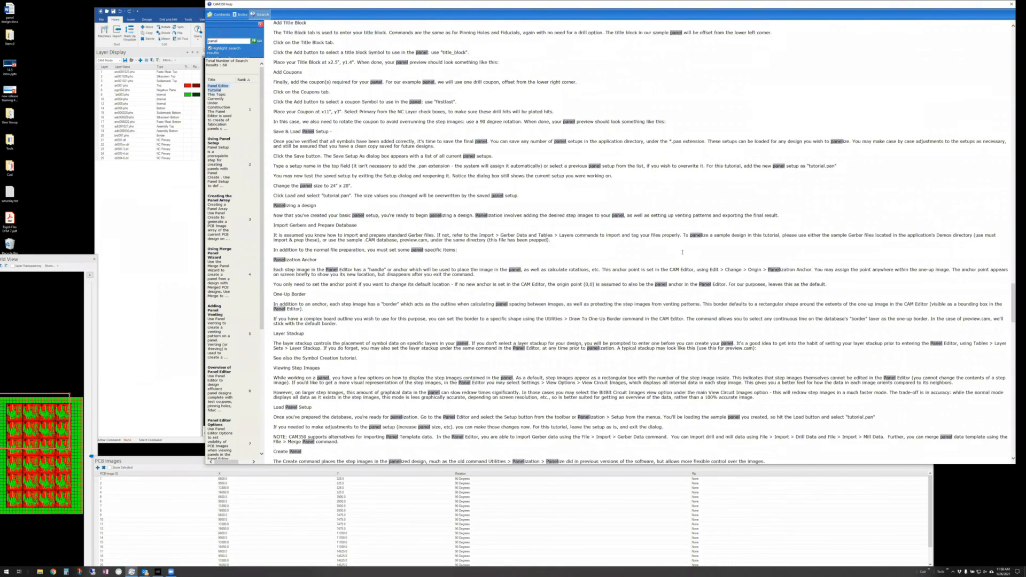
scroll(682, 254, "down", 15)
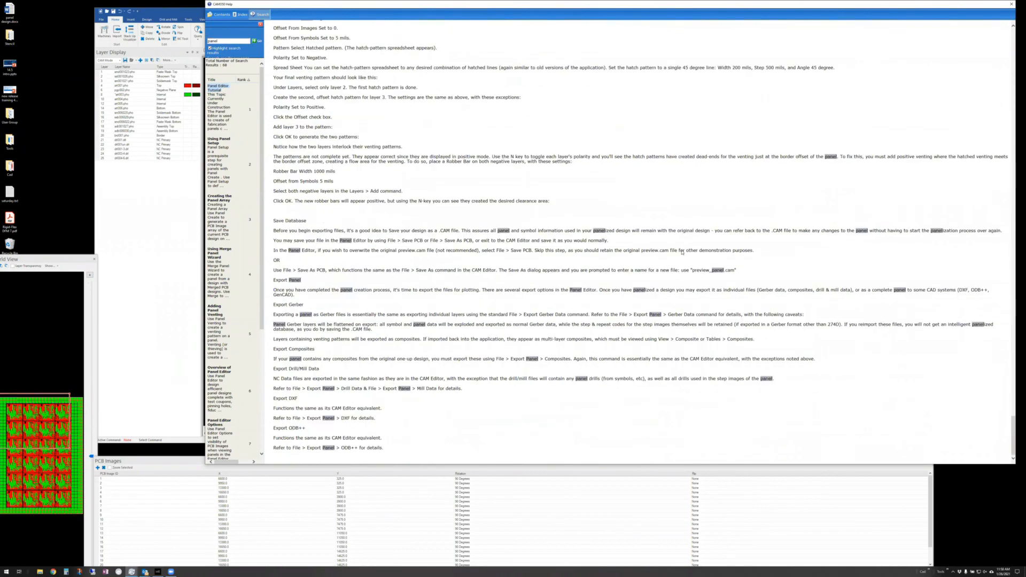
scroll(681, 251, "up", 20)
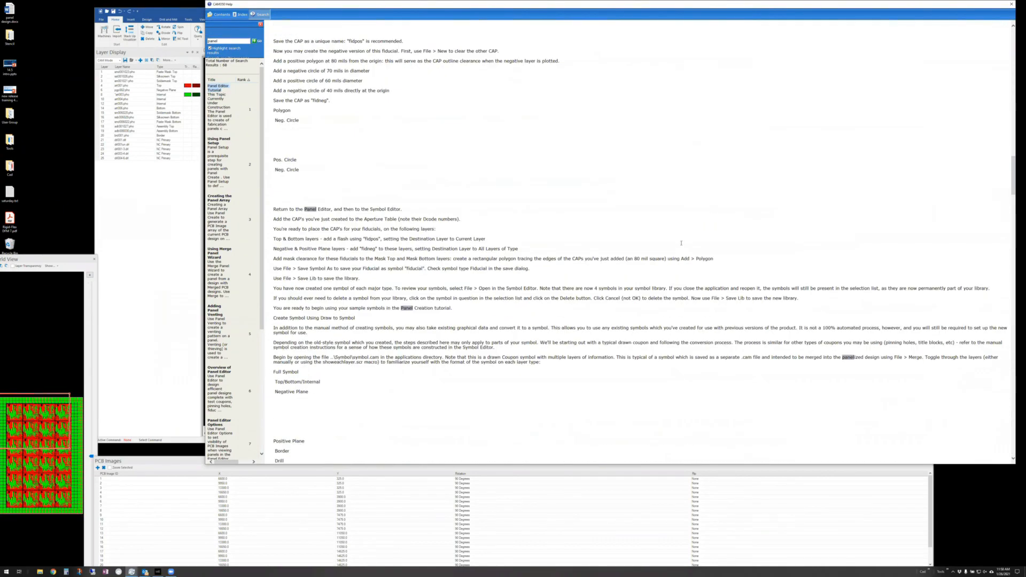
scroll(681, 243, "up", 15)
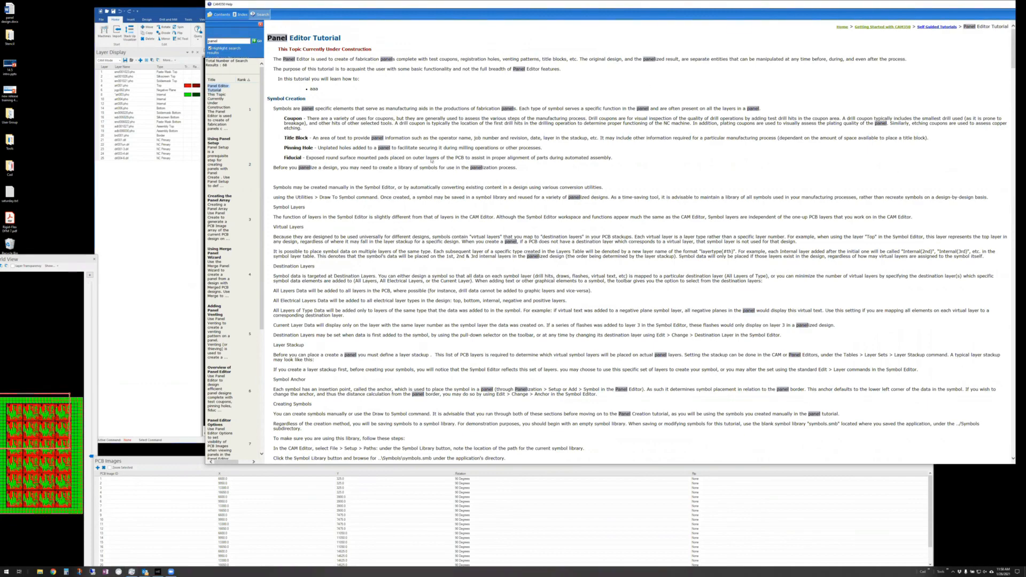
key("alt+F4")
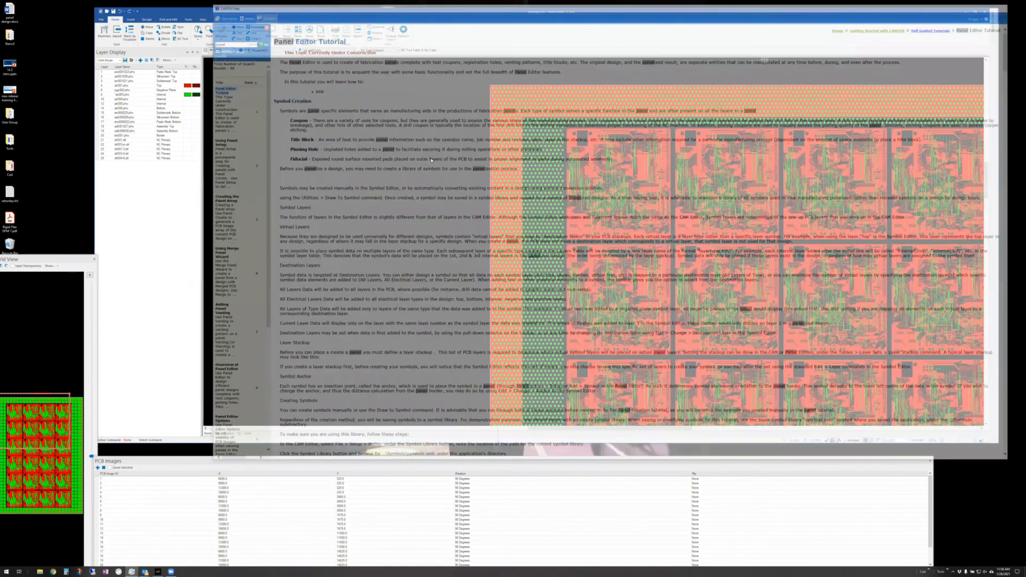